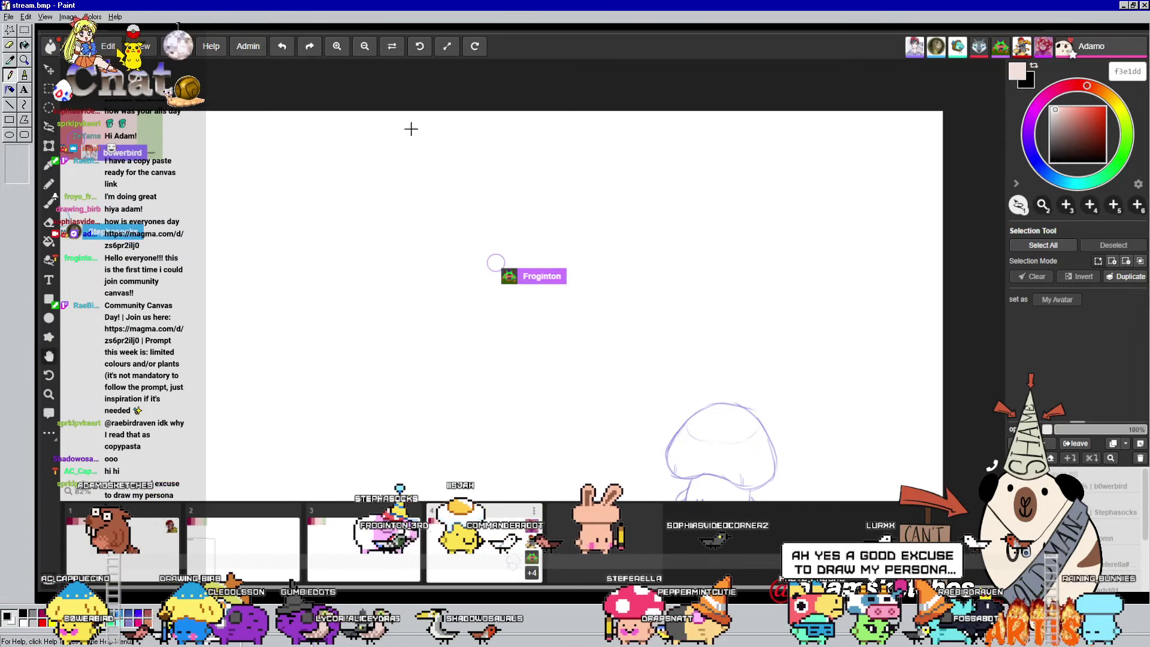
Examine the shared canvas, its colour palette and the drawings other participants have started around the edges
{"action": "left_click_drag", "start_coordinate": [411, 128], "coordinate": [623, 141]}
{"action": "scroll", "coordinate": [306, 141], "scroll_direction": "up", "scroll_amount": 8}
{"action": "left_click_drag", "start_coordinate": [663, 267], "coordinate": [574, 277]}
{"action": "scroll", "coordinate": [555, 270], "scroll_direction": "up", "scroll_amount": 2}
{"action": "scroll", "coordinate": [571, 269], "scroll_direction": "down", "scroll_amount": 1}
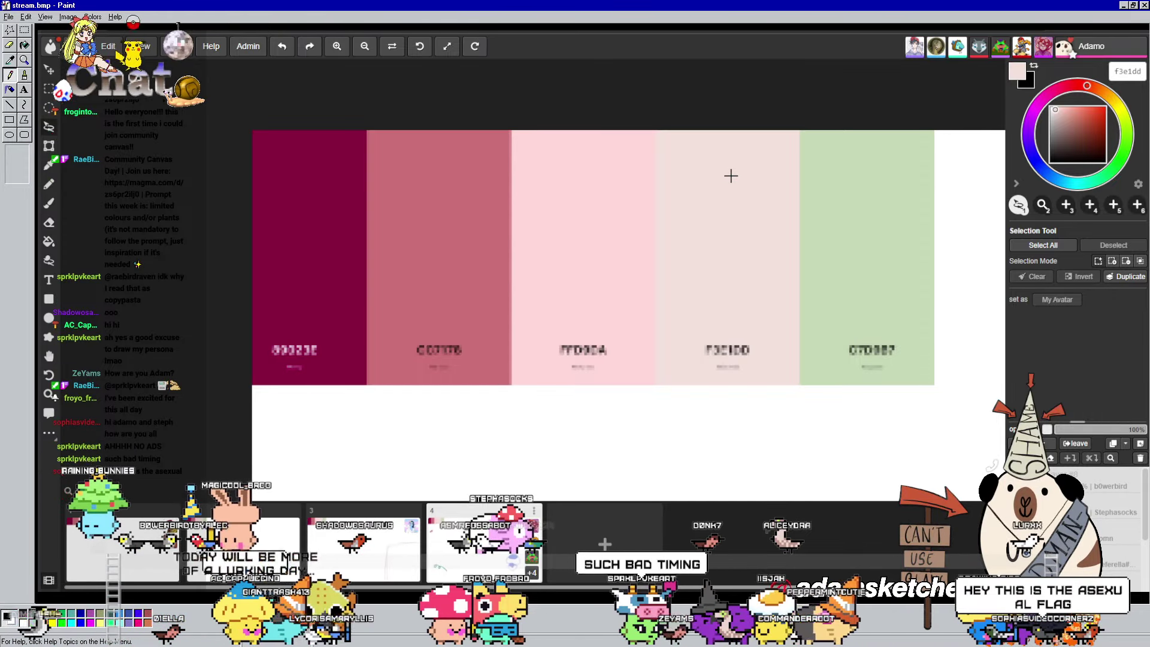
{"action": "scroll", "coordinate": [786, 259], "scroll_direction": "down", "scroll_amount": 3}
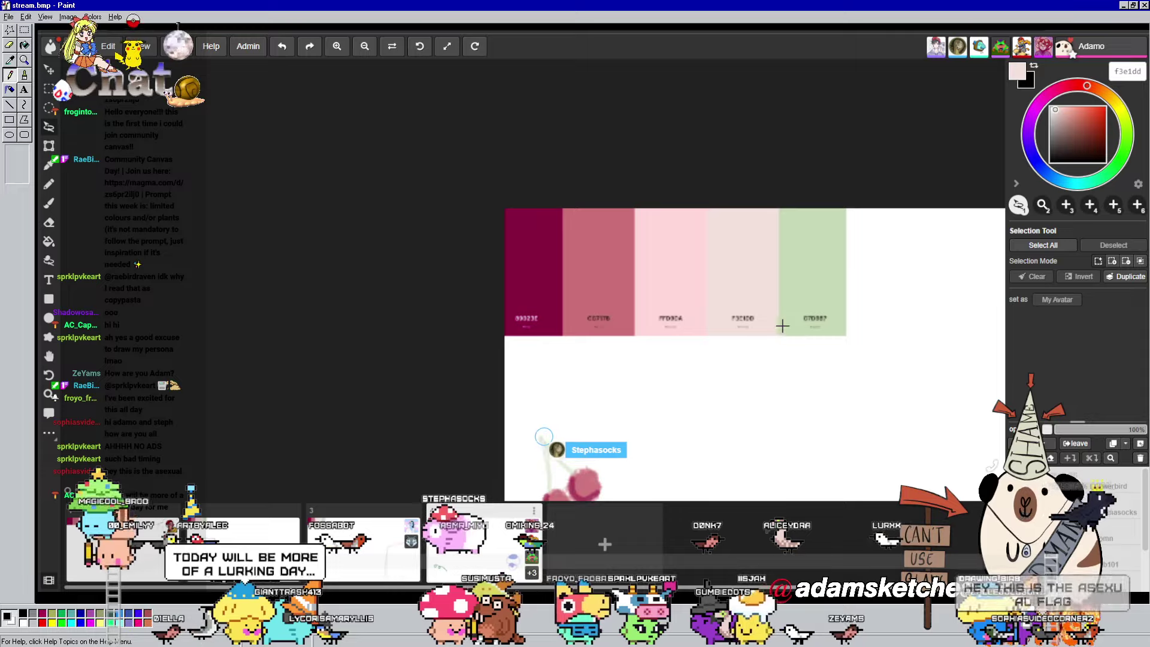
{"action": "mouse_move", "coordinate": [857, 436]}
{"action": "left_mouse_down"}
{"action": "mouse_move", "coordinate": [701, 321]}
{"action": "mouse_move", "coordinate": [492, 232]}
{"action": "left_mouse_up"}
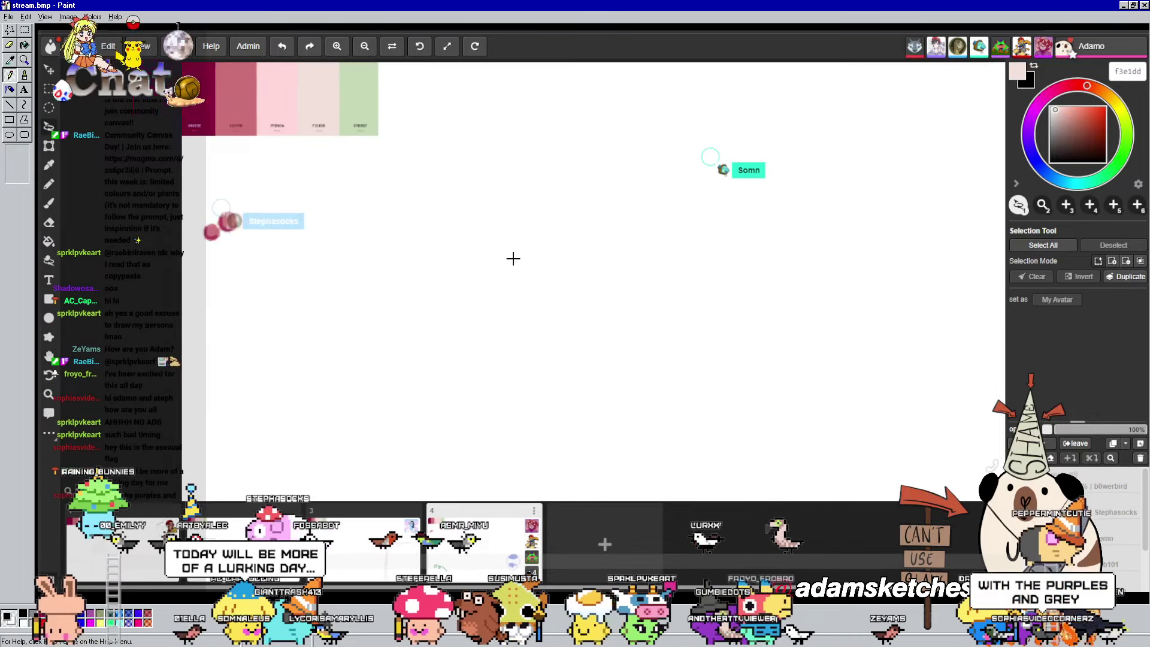
{"action": "scroll", "coordinate": [518, 264], "scroll_direction": "down", "scroll_amount": 2}
{"action": "scroll", "coordinate": [655, 286], "scroll_direction": "down", "scroll_amount": 2}
{"action": "left_click_drag", "start_coordinate": [662, 287], "coordinate": [593, 238]}
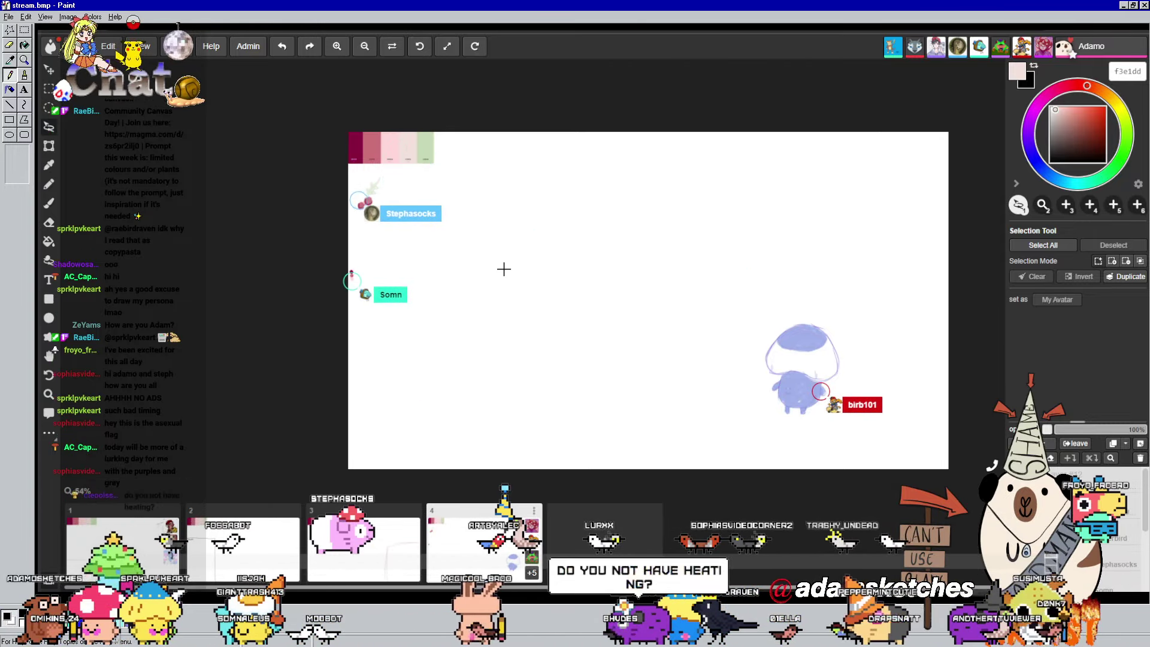
{"action": "scroll", "coordinate": [412, 191], "scroll_direction": "up", "scroll_amount": 10}
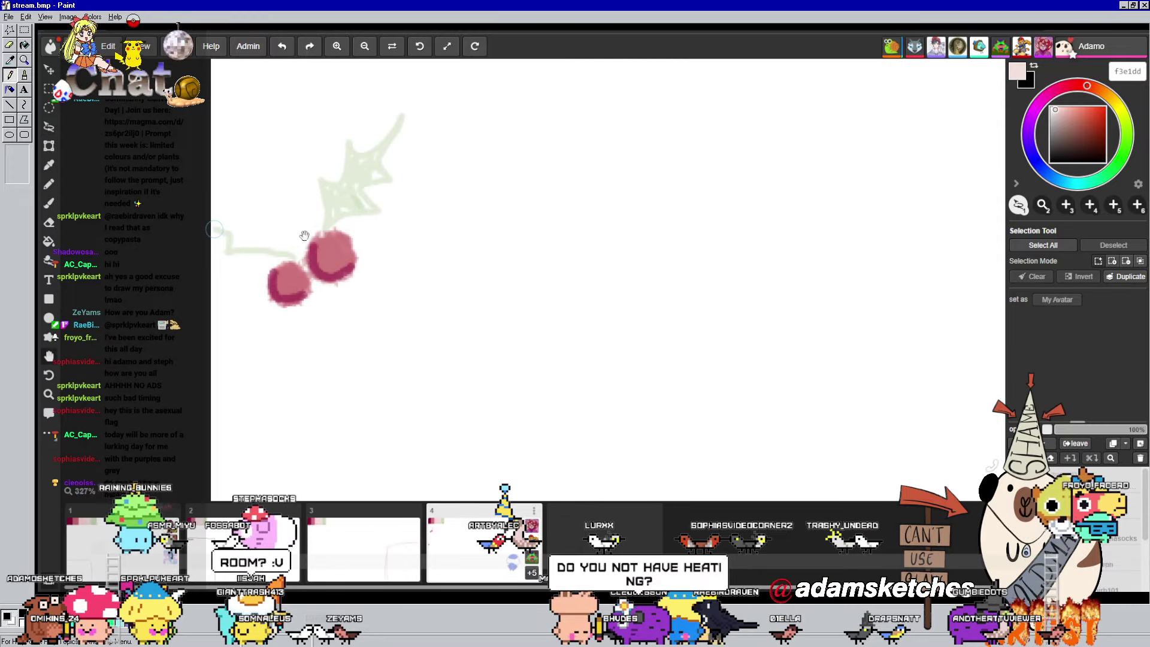
{"action": "left_click_drag", "start_coordinate": [304, 236], "coordinate": [339, 230]}
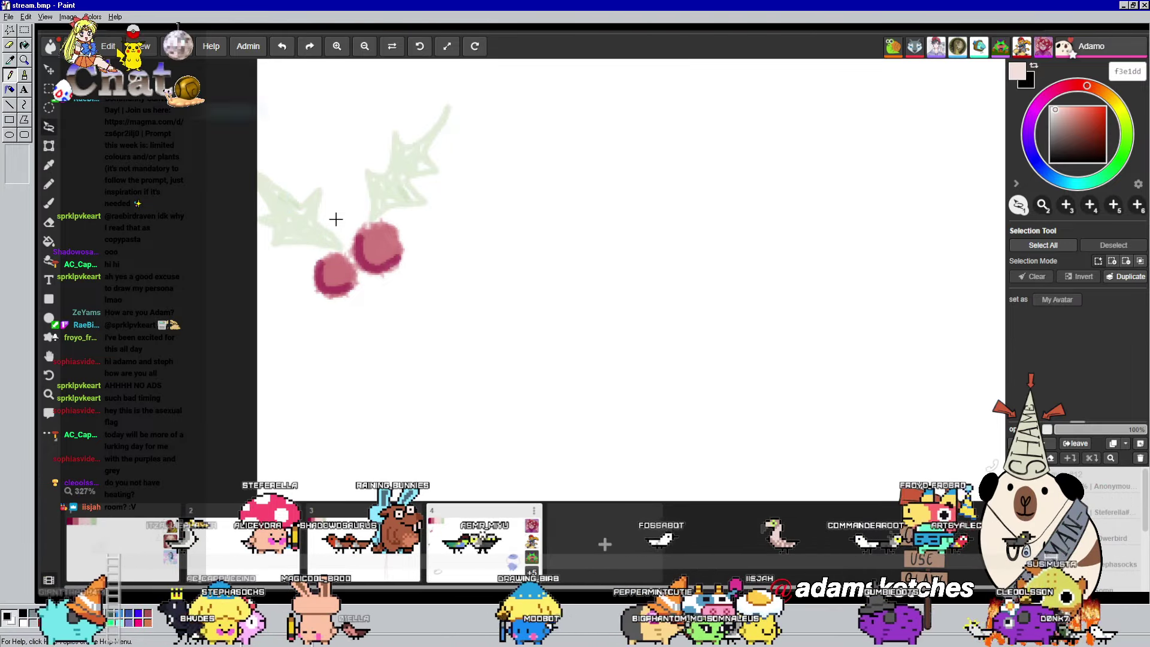
{"action": "scroll", "coordinate": [335, 219], "scroll_direction": "down", "scroll_amount": 5}
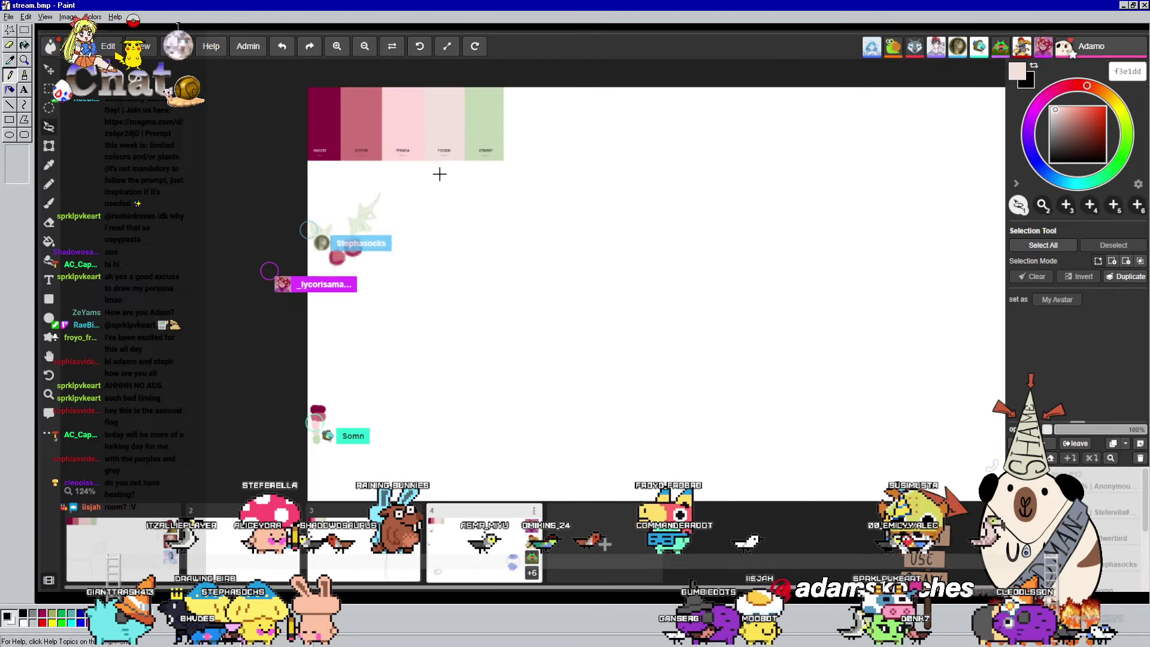
{"action": "left_click_drag", "start_coordinate": [439, 174], "coordinate": [381, 189]}
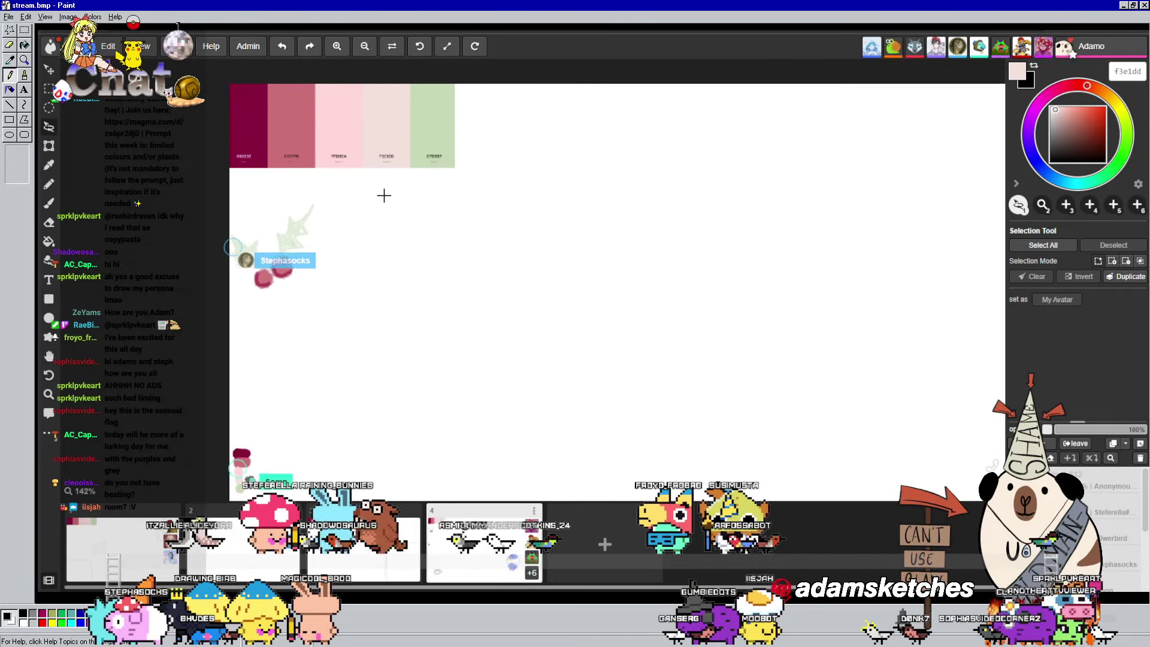
{"action": "scroll", "coordinate": [505, 201], "scroll_direction": "down", "scroll_amount": 1}
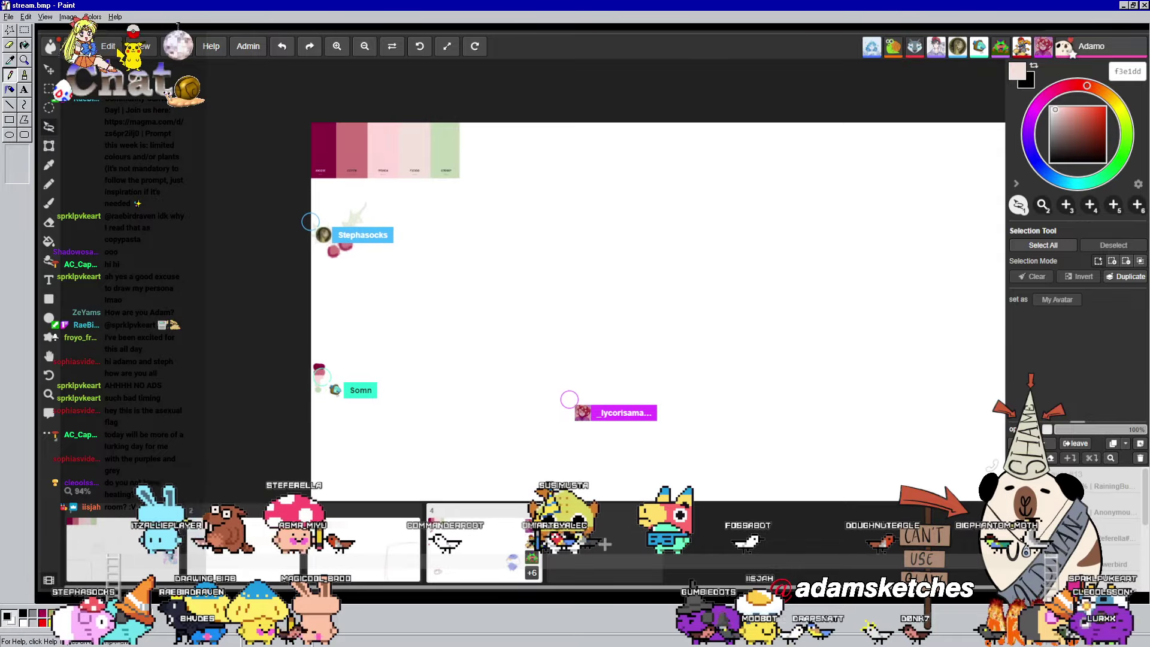
Sample the dark burgundy swatch 89023e from the canvas palette as the drawing colour
{"action": "scroll", "coordinate": [338, 143], "scroll_direction": "up", "scroll_amount": 2}
{"action": "scroll", "coordinate": [338, 143], "scroll_direction": "up", "scroll_amount": 1}
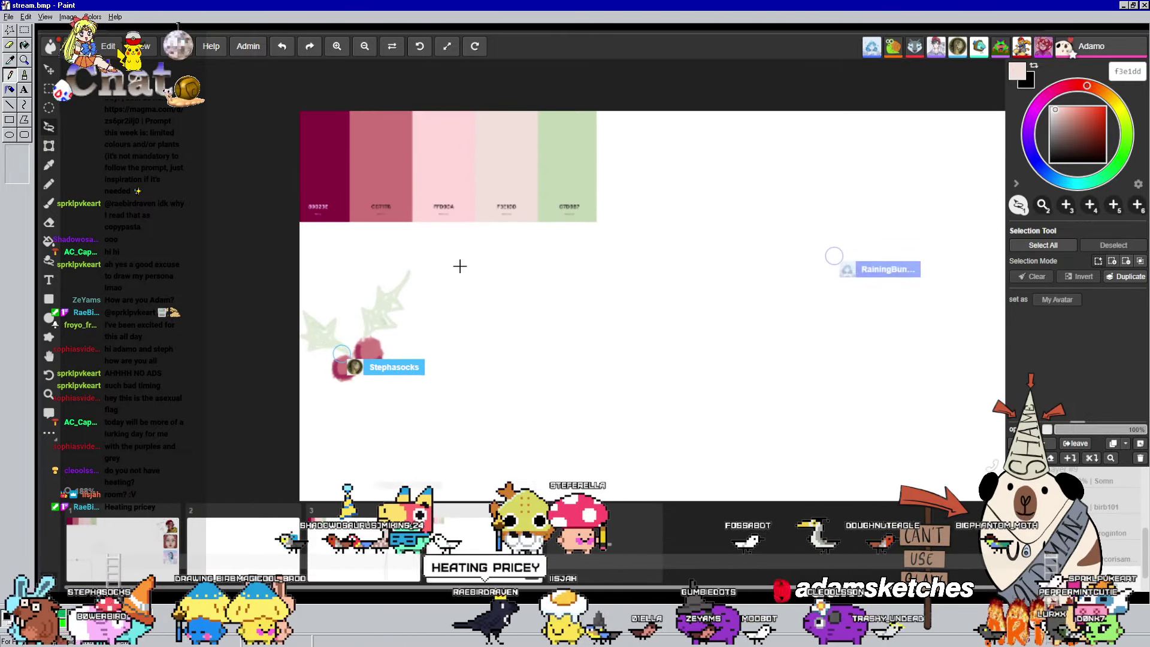
{"action": "scroll", "coordinate": [356, 150], "scroll_direction": "up", "scroll_amount": 1}
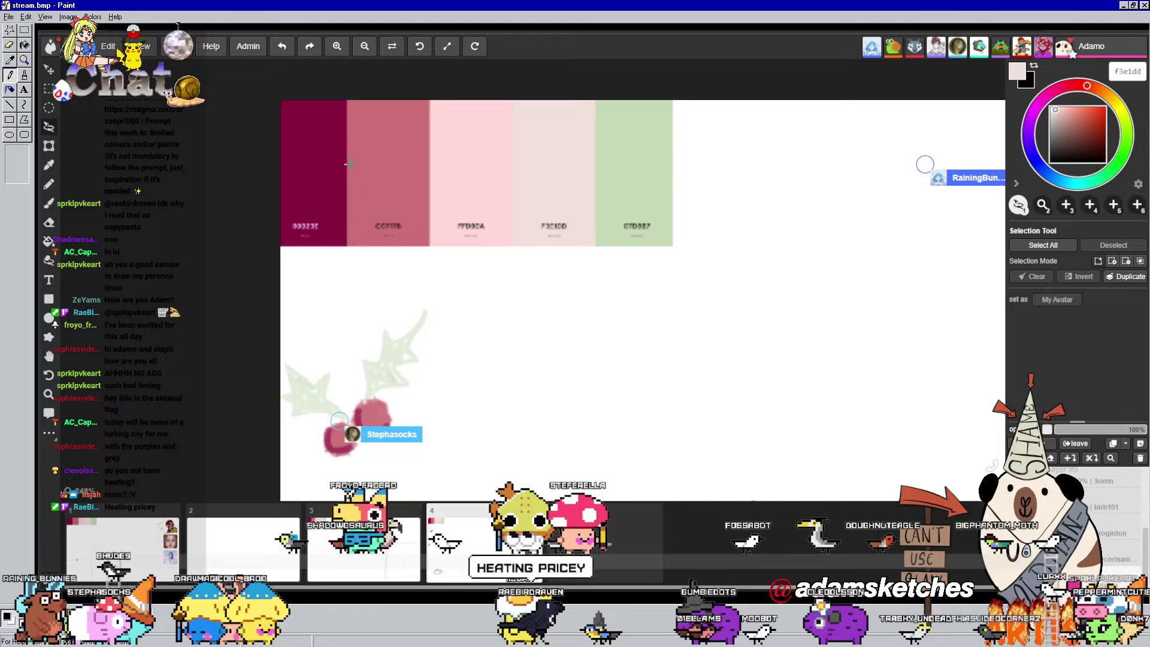
{"action": "left_click", "coordinate": [48, 164]}
{"action": "left_click", "coordinate": [313, 172]}
Switch to the Brush tool with a Block and Line preset and try a short stroke in the blank canvas area
{"action": "scroll", "coordinate": [451, 251], "scroll_direction": "down", "scroll_amount": 2}
{"action": "left_click_drag", "start_coordinate": [506, 294], "coordinate": [135, 127]}
{"action": "scroll", "coordinate": [530, 242], "scroll_direction": "down", "scroll_amount": 4}
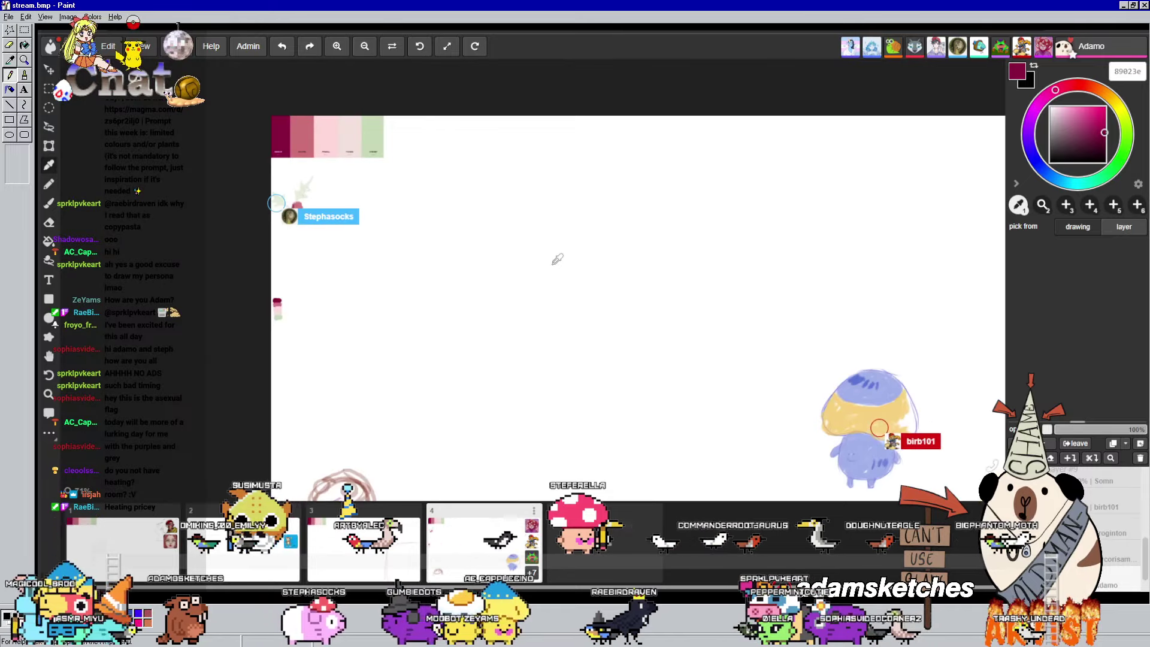
{"action": "mouse_move", "coordinate": [557, 258]}
{"action": "left_mouse_down"}
{"action": "mouse_move", "coordinate": [481, 249]}
{"action": "mouse_move", "coordinate": [411, 213]}
{"action": "left_mouse_up"}
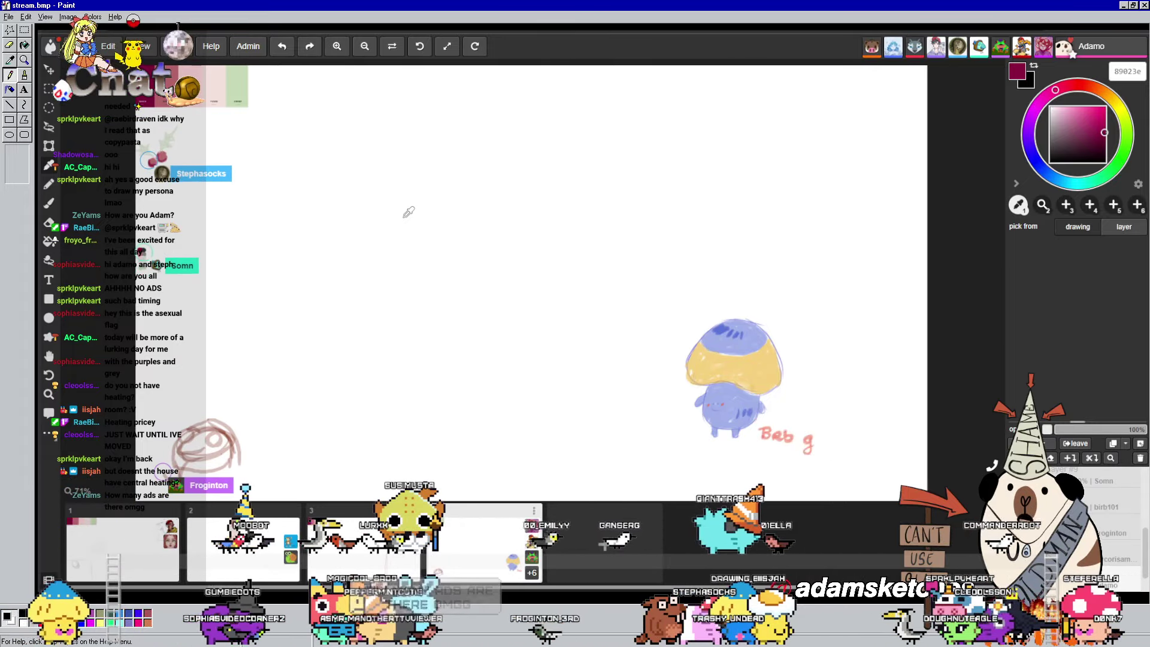
{"action": "scroll", "coordinate": [436, 231], "scroll_direction": "up", "scroll_amount": 2}
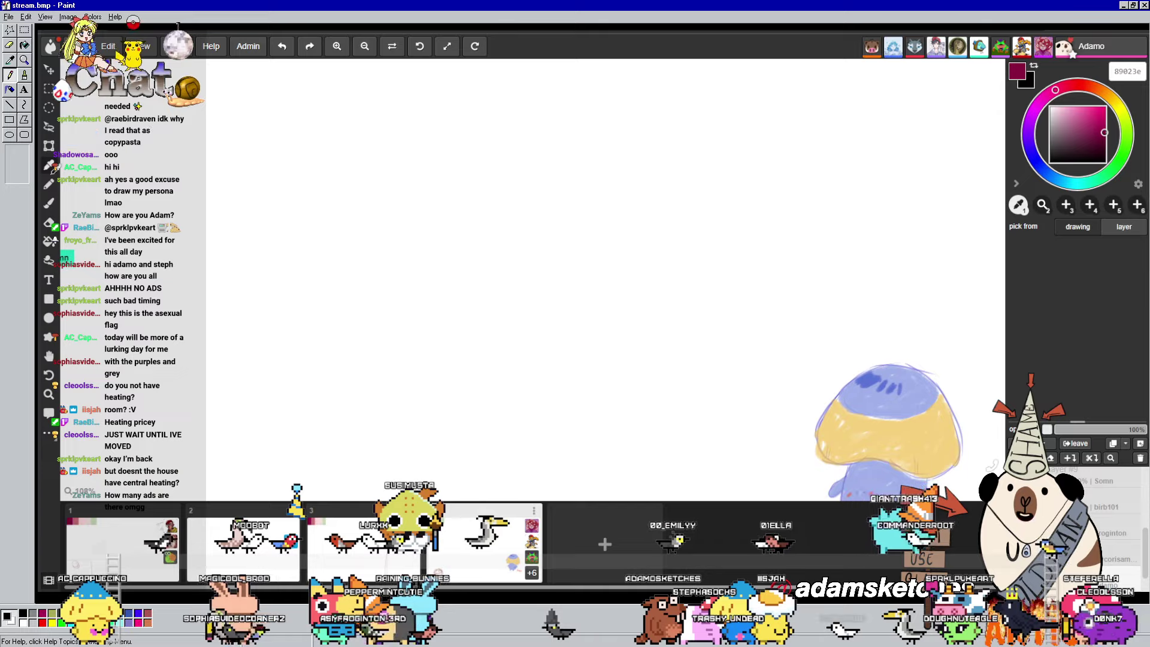
{"action": "left_click", "coordinate": [48, 186]}
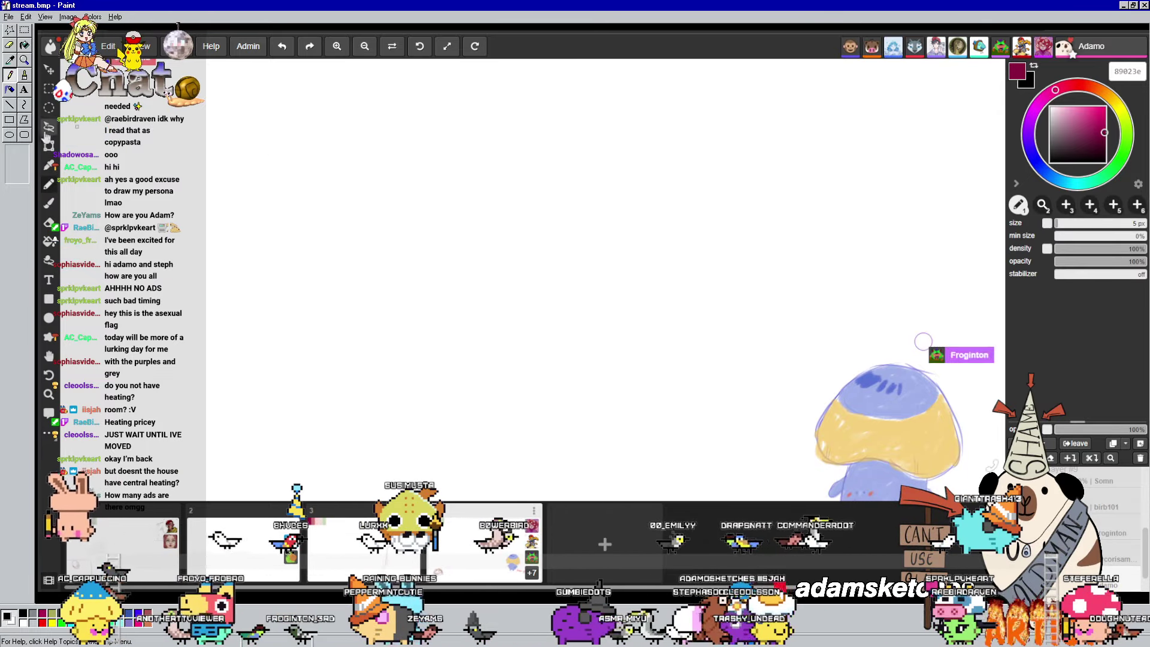
{"action": "left_click", "coordinate": [48, 203]}
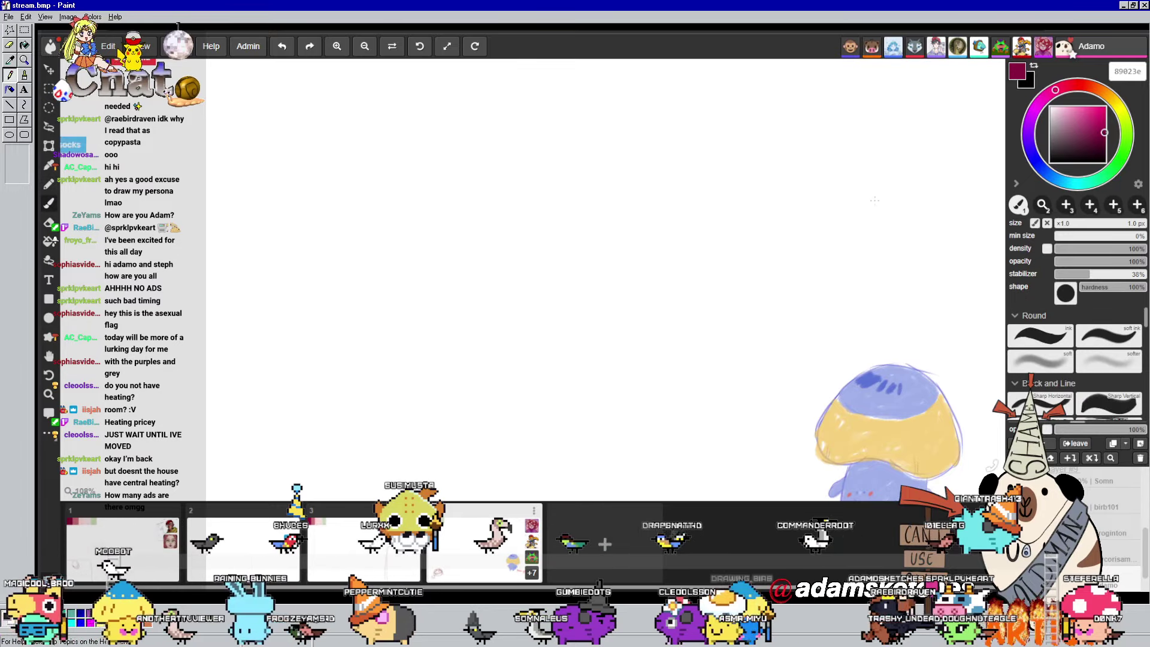
{"action": "scroll", "coordinate": [1108, 336], "scroll_direction": "down", "scroll_amount": 2}
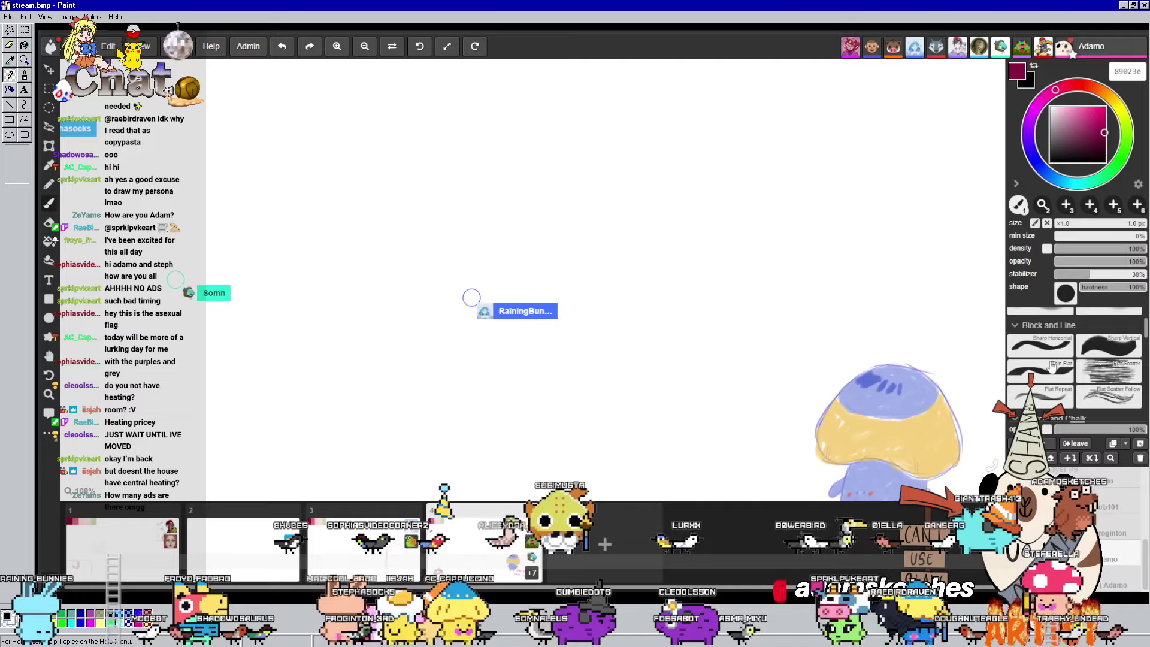
{"action": "left_click", "coordinate": [1089, 360]}
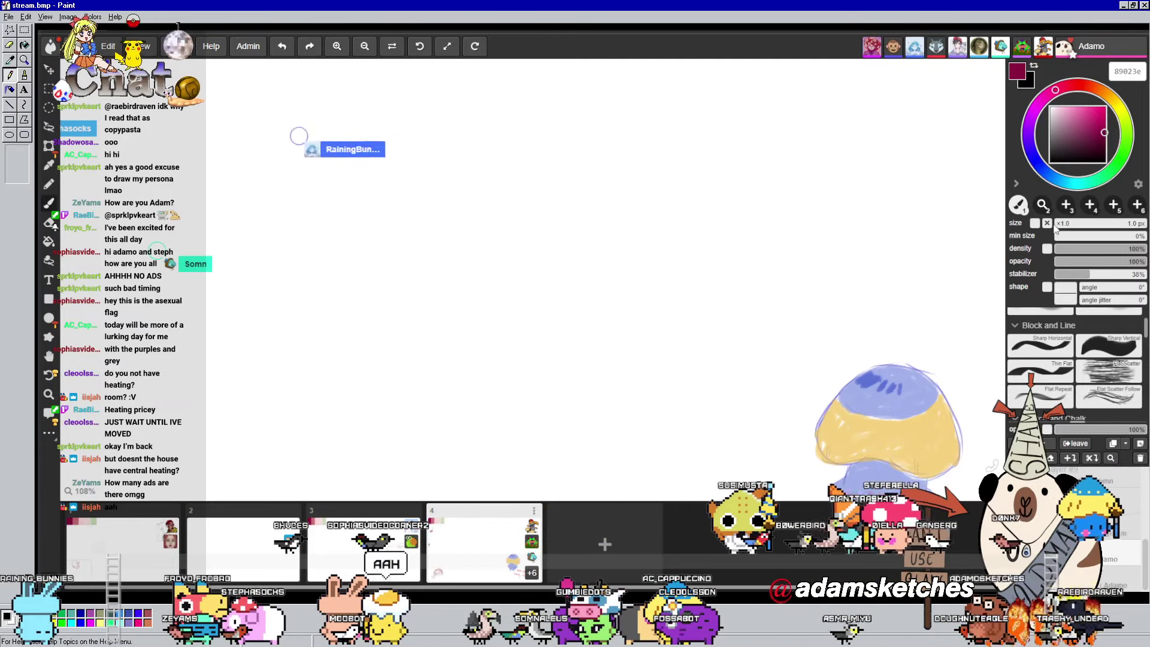
{"action": "scroll", "coordinate": [428, 239], "scroll_direction": "up", "scroll_amount": 2}
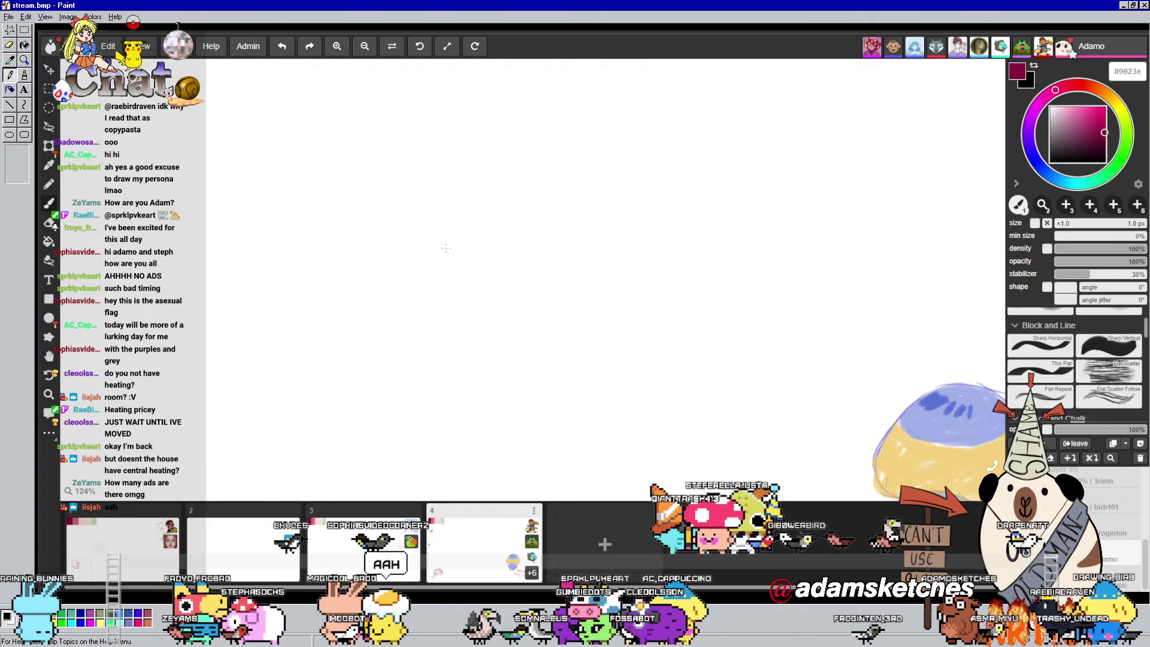
{"action": "left_click_drag", "start_coordinate": [450, 249], "coordinate": [520, 248]}
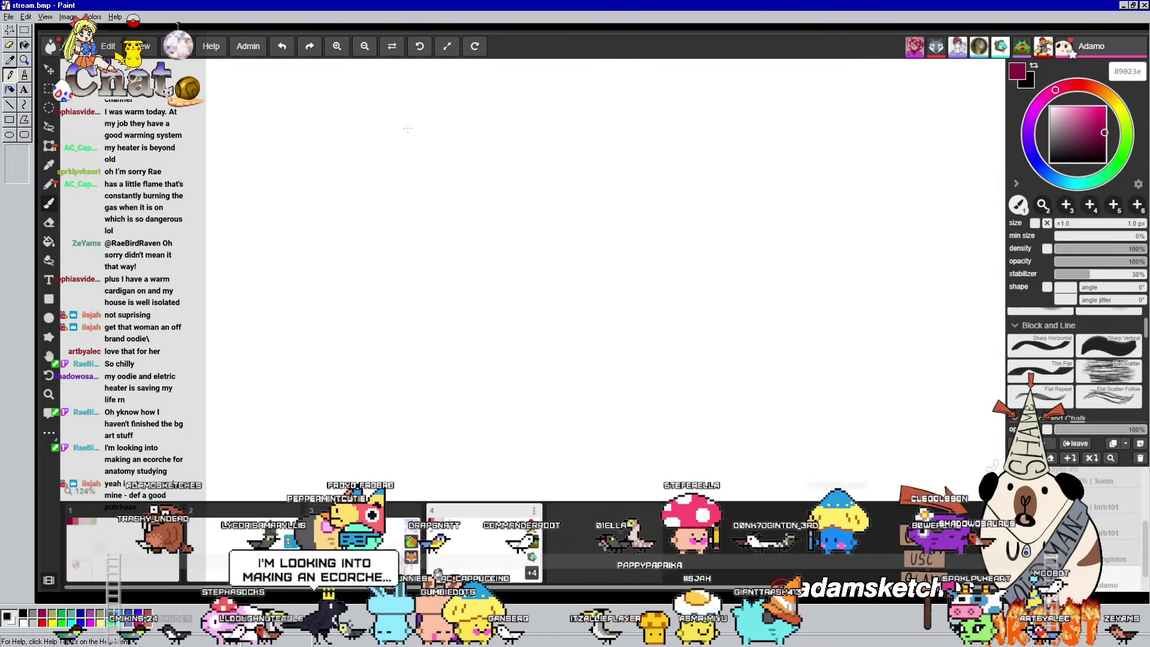
Choose the Sharp Horizontal brush at 5 px and draw a circle for the head in the empty area of the canvas
{"action": "scroll", "coordinate": [359, 174], "scroll_direction": "down", "scroll_amount": 5}
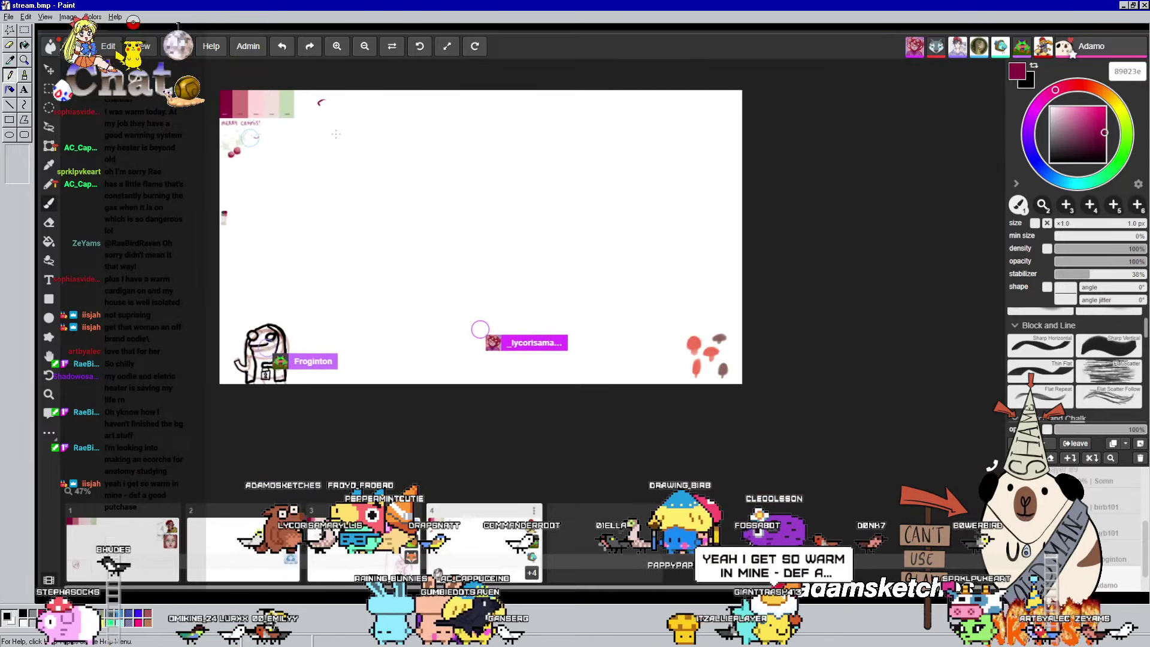
{"action": "scroll", "coordinate": [336, 134], "scroll_direction": "up", "scroll_amount": 1}
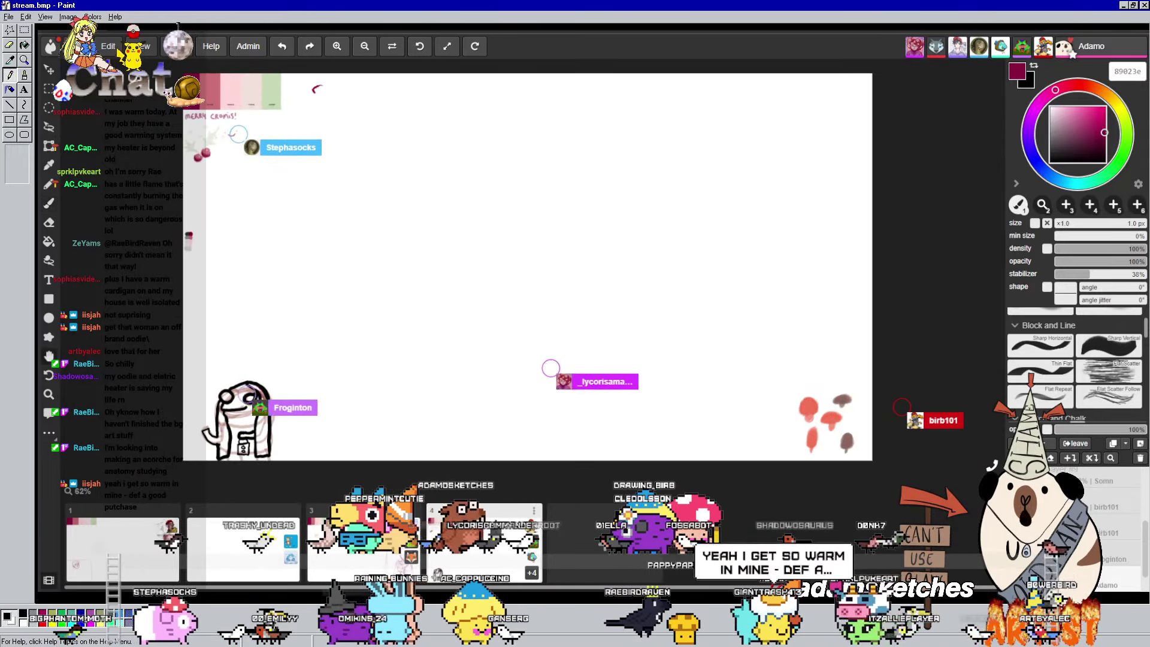
{"action": "scroll", "coordinate": [453, 227], "scroll_direction": "up", "scroll_amount": 1}
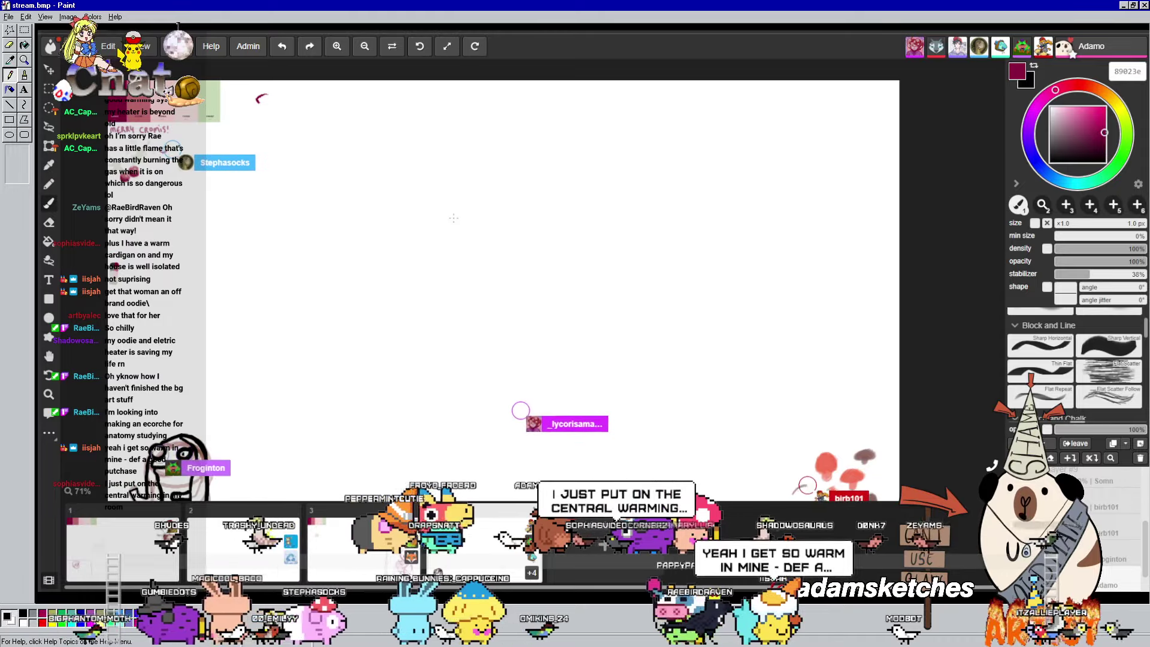
{"action": "scroll", "coordinate": [454, 218], "scroll_direction": "up", "scroll_amount": 1}
{"action": "mouse_move", "coordinate": [491, 198]}
{"action": "left_mouse_down"}
{"action": "mouse_move", "coordinate": [403, 310]}
{"action": "mouse_move", "coordinate": [424, 247]}
{"action": "left_mouse_up"}
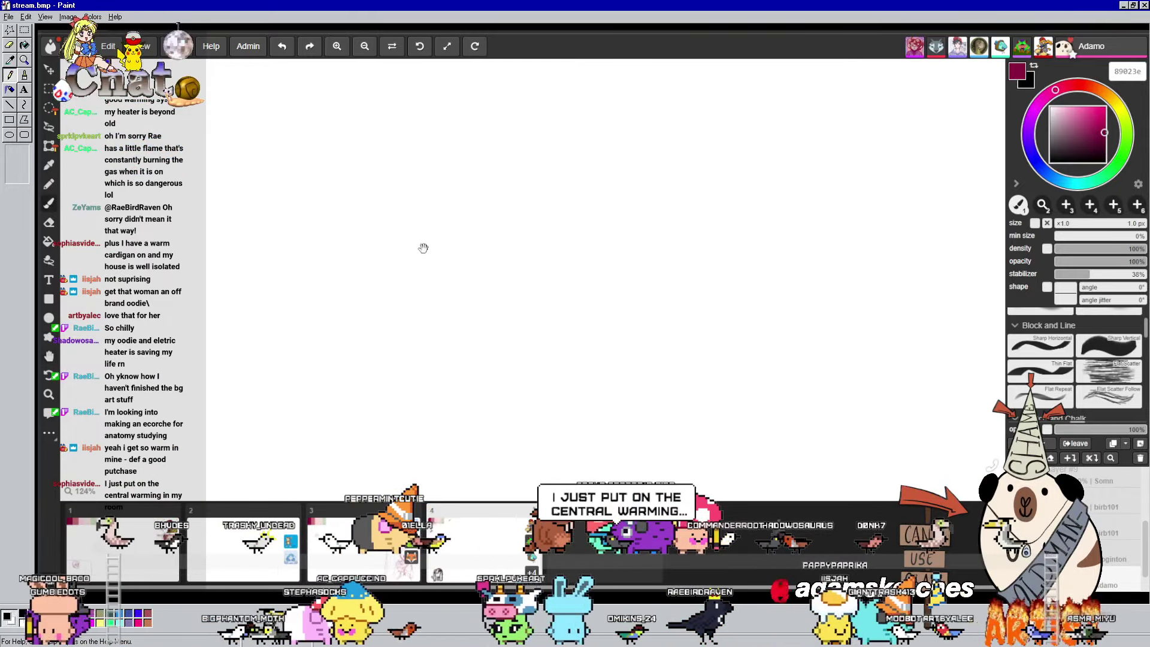
{"action": "scroll", "coordinate": [423, 242], "scroll_direction": "down", "scroll_amount": 1}
{"action": "scroll", "coordinate": [429, 239], "scroll_direction": "up", "scroll_amount": 1}
{"action": "key", "text": "space"}
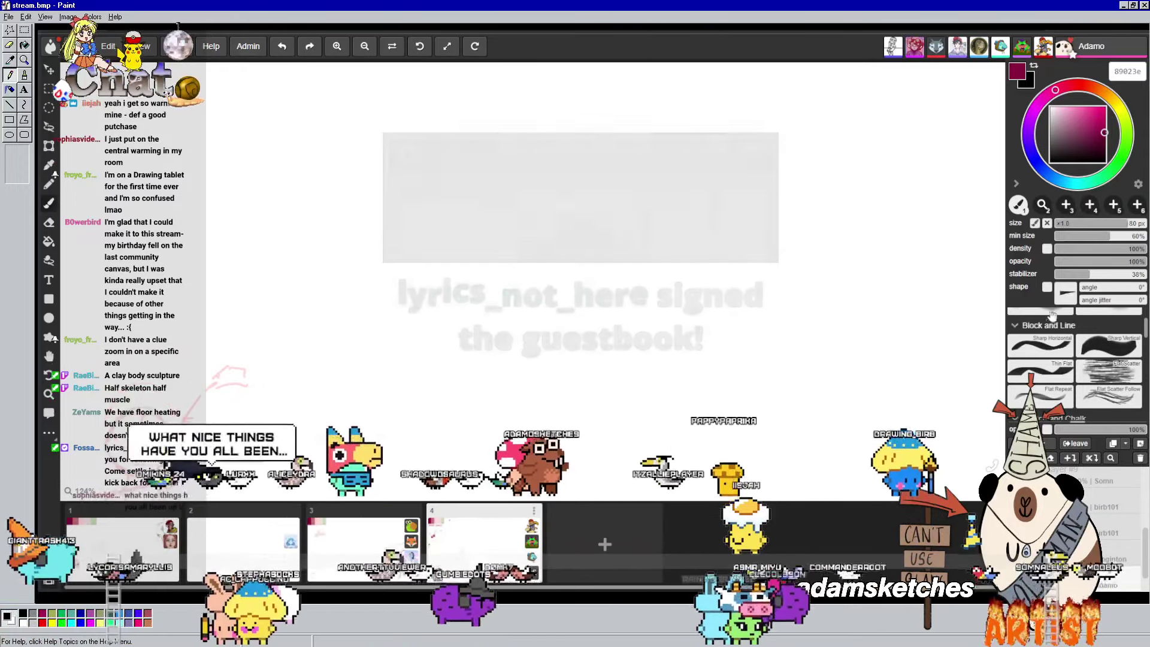
{"action": "left_click", "coordinate": [1055, 350]}
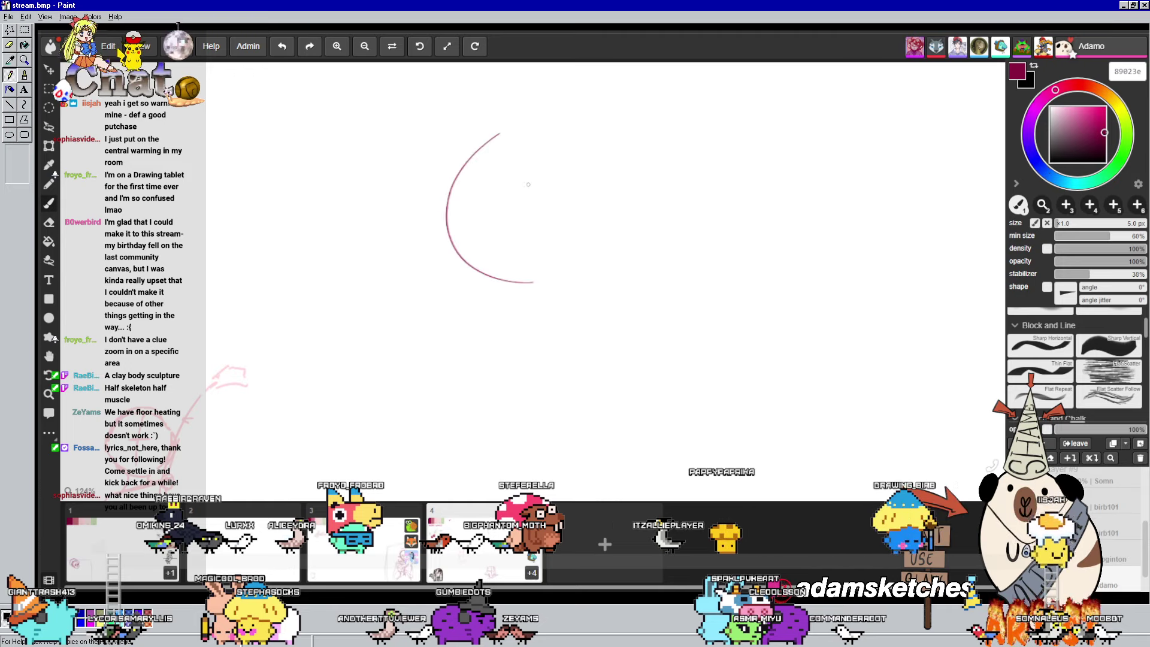
{"action": "left_click_drag", "start_coordinate": [517, 128], "coordinate": [567, 251]}
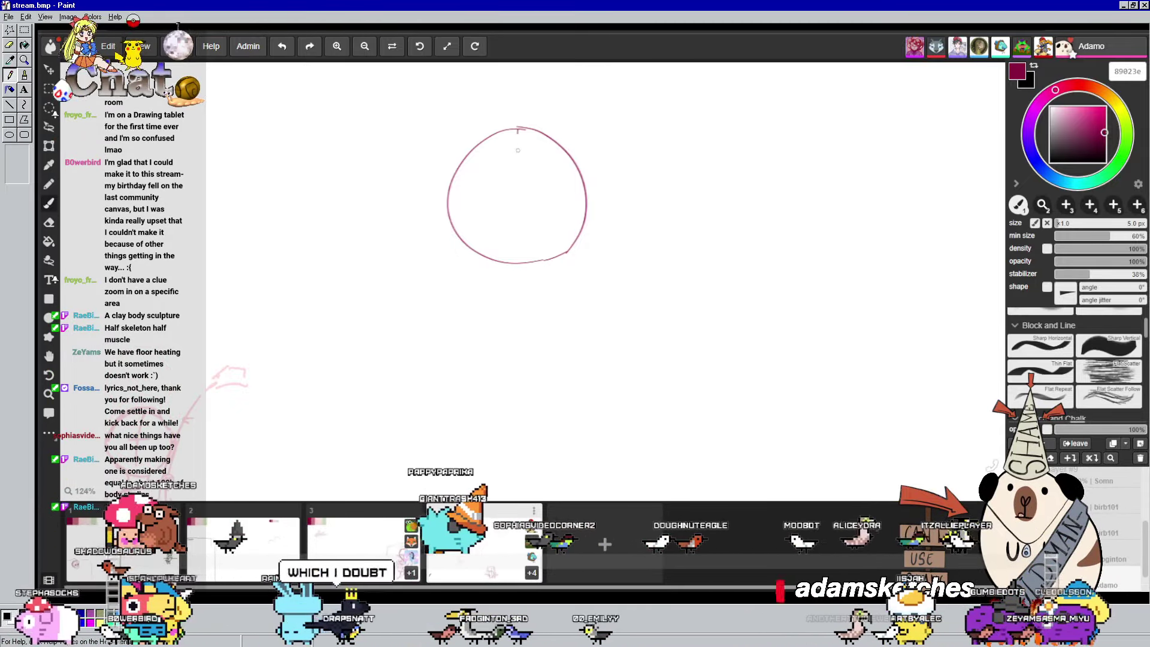
Draw a vertical centre line inside the head circle and sketch the cheeks and rounded jaw below it
{"action": "left_click_drag", "start_coordinate": [517, 128], "coordinate": [520, 256]}
{"action": "left_click_drag", "start_coordinate": [448, 205], "coordinate": [462, 267]}
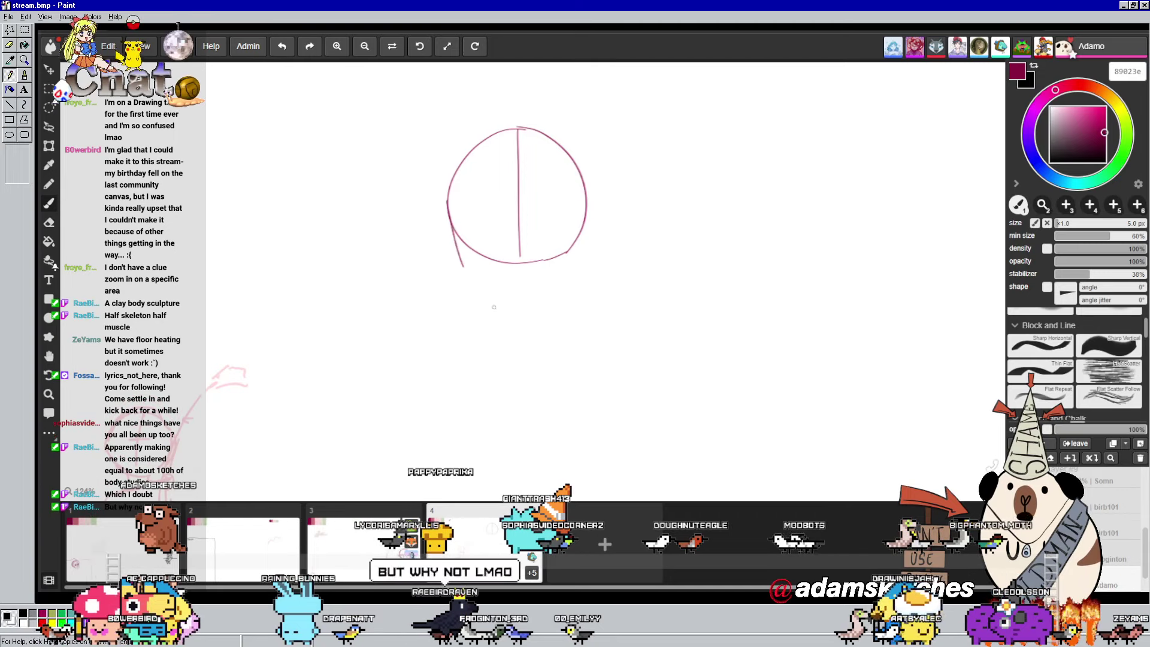
{"action": "key", "text": "ctrl+z"}
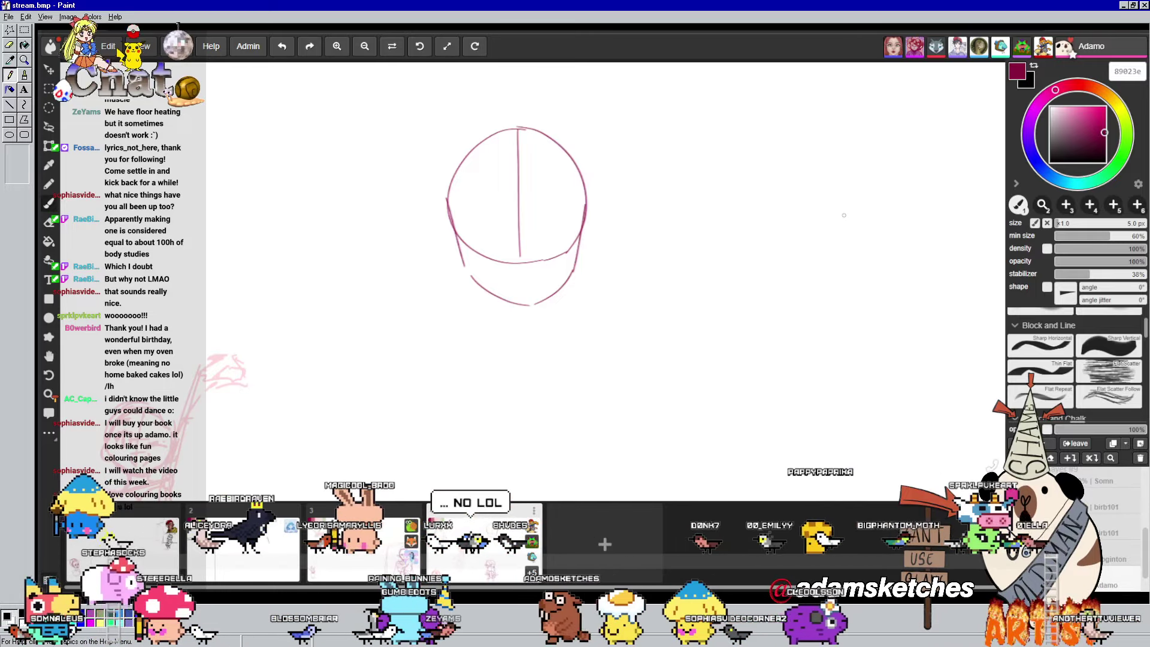
Sketch a long pointed ear extending outward from each side of the head
{"action": "mouse_move", "coordinate": [564, 230]}
{"action": "left_mouse_down"}
{"action": "mouse_move", "coordinate": [556, 222]}
{"action": "mouse_move", "coordinate": [540, 254]}
{"action": "left_mouse_up"}
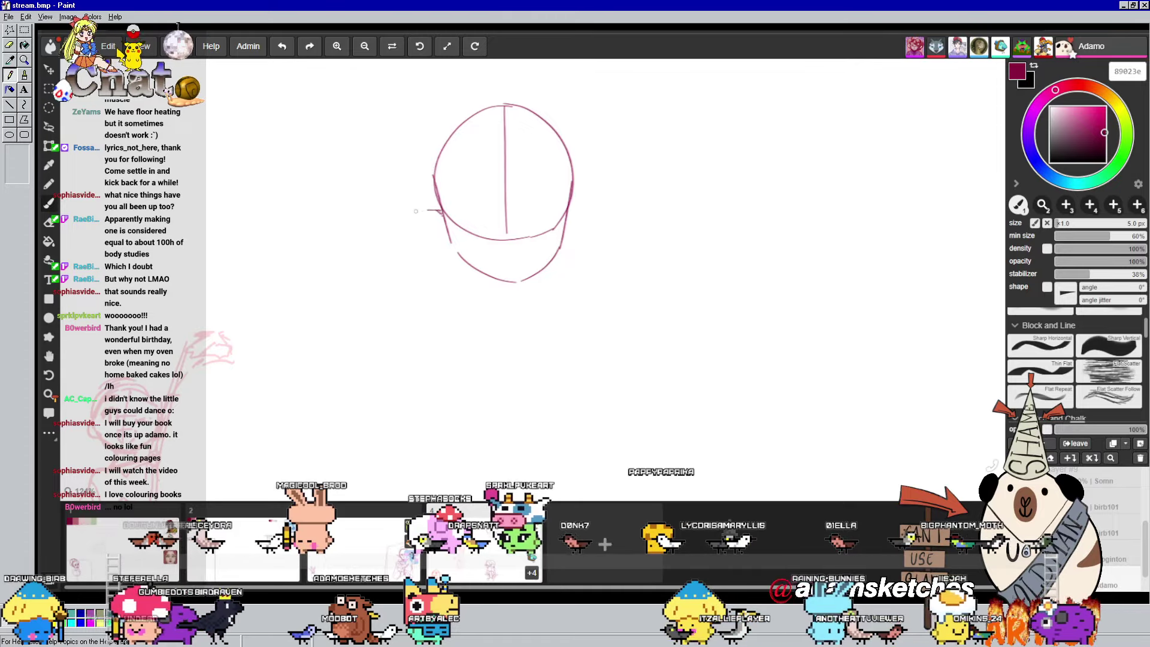
{"action": "left_click_drag", "start_coordinate": [416, 211], "coordinate": [376, 223]}
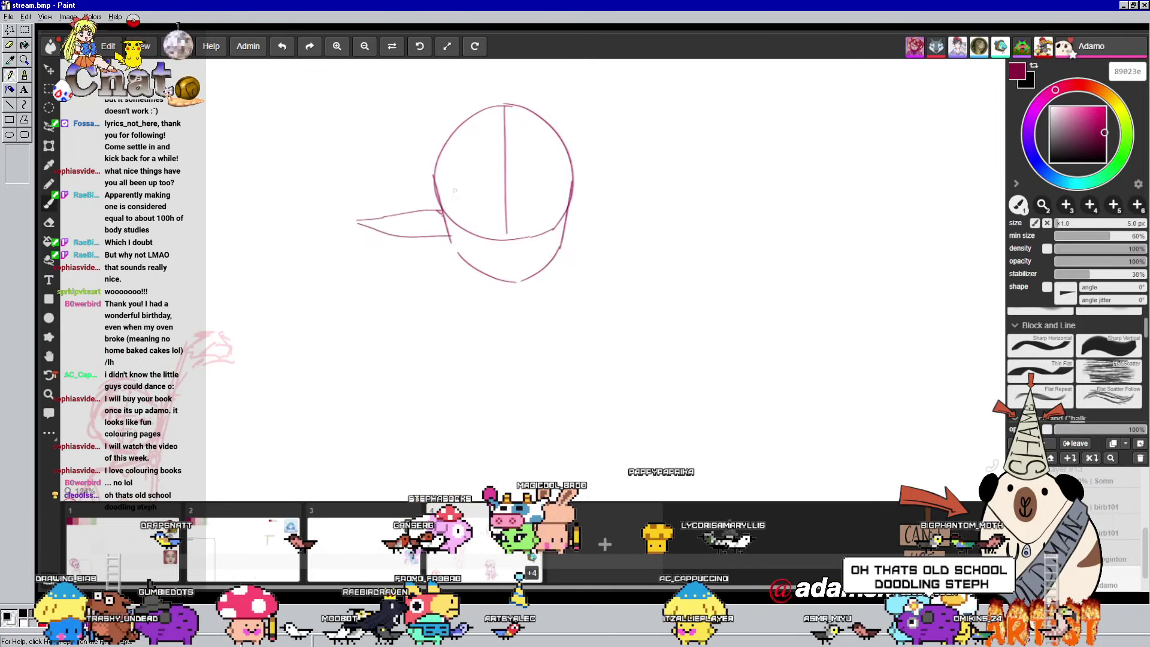
{"action": "key", "text": "ctrl+z"}
{"action": "left_click_drag", "start_coordinate": [356, 223], "coordinate": [427, 248]}
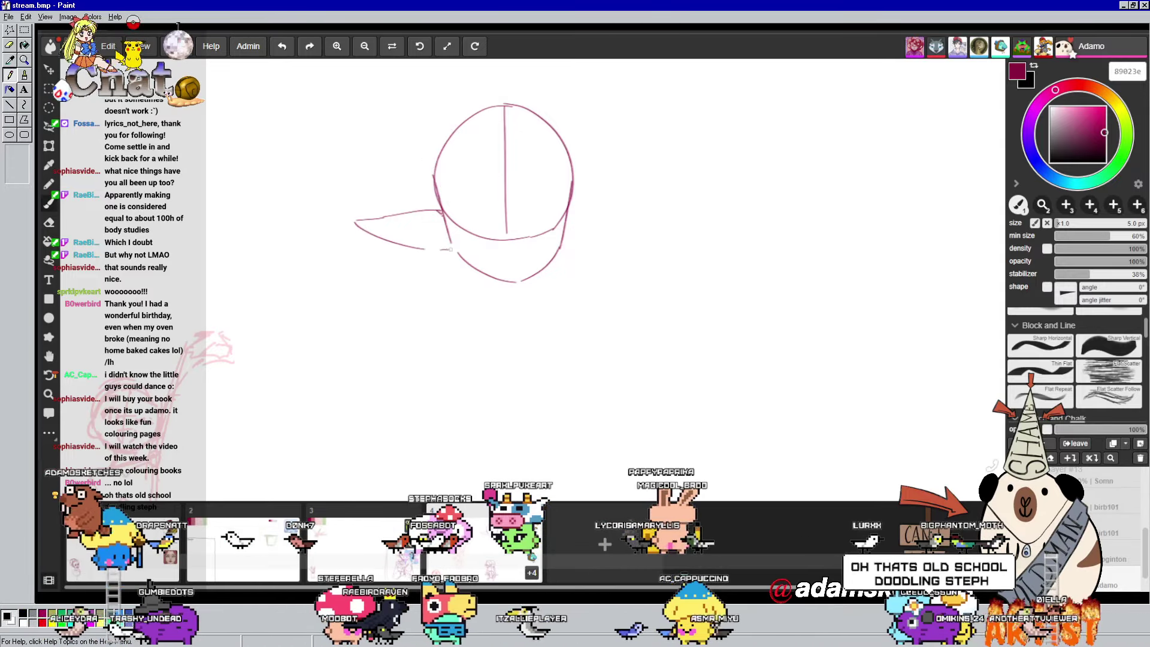
{"action": "mouse_move", "coordinate": [568, 210]}
{"action": "left_mouse_down"}
{"action": "mouse_move", "coordinate": [650, 212]}
{"action": "mouse_move", "coordinate": [574, 244]}
{"action": "left_mouse_up"}
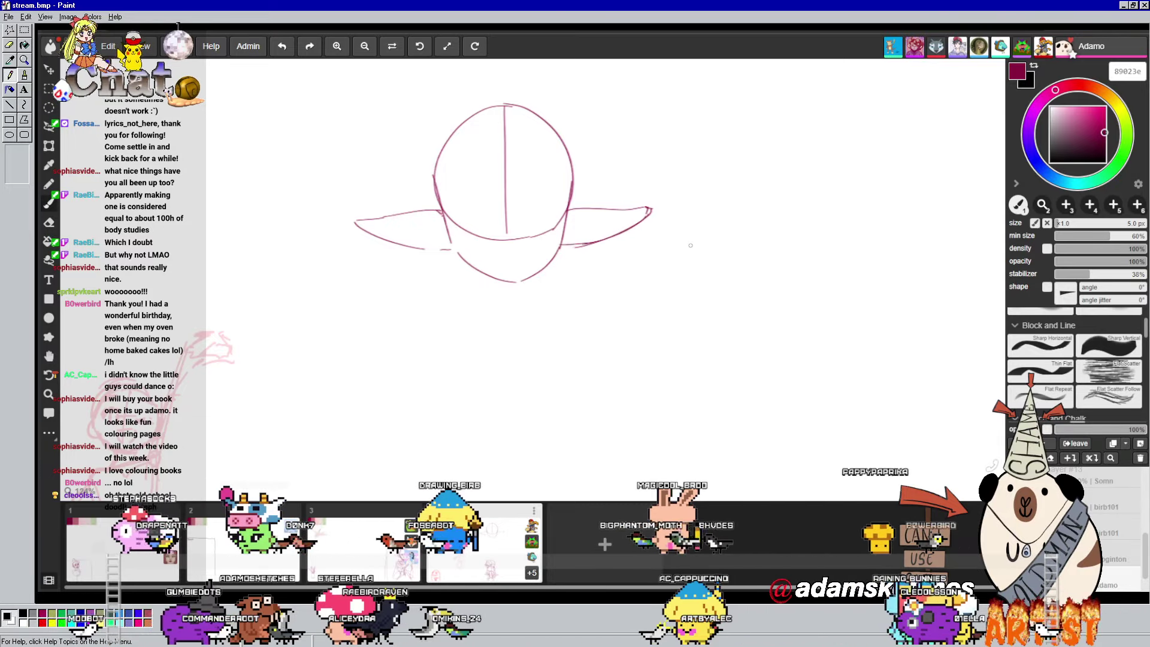
Add inner fold lines inside both pointed ears
{"action": "left_click_drag", "start_coordinate": [659, 275], "coordinate": [701, 251]}
{"action": "left_click_drag", "start_coordinate": [582, 162], "coordinate": [604, 195]}
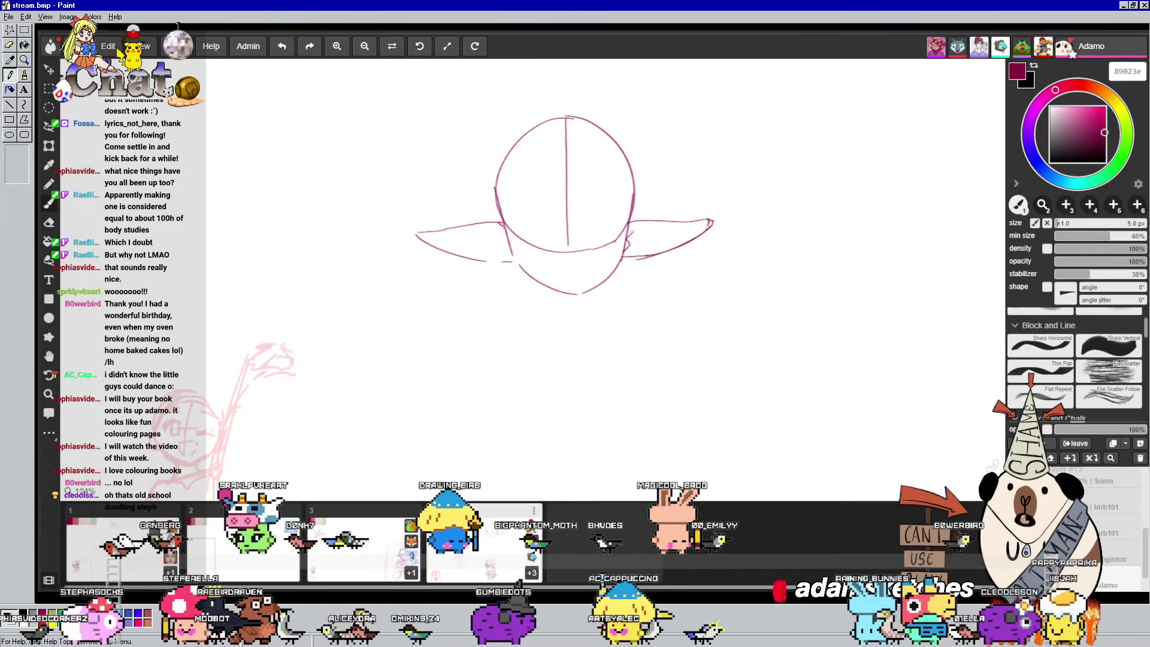
{"action": "left_click_drag", "start_coordinate": [631, 230], "coordinate": [701, 221]}
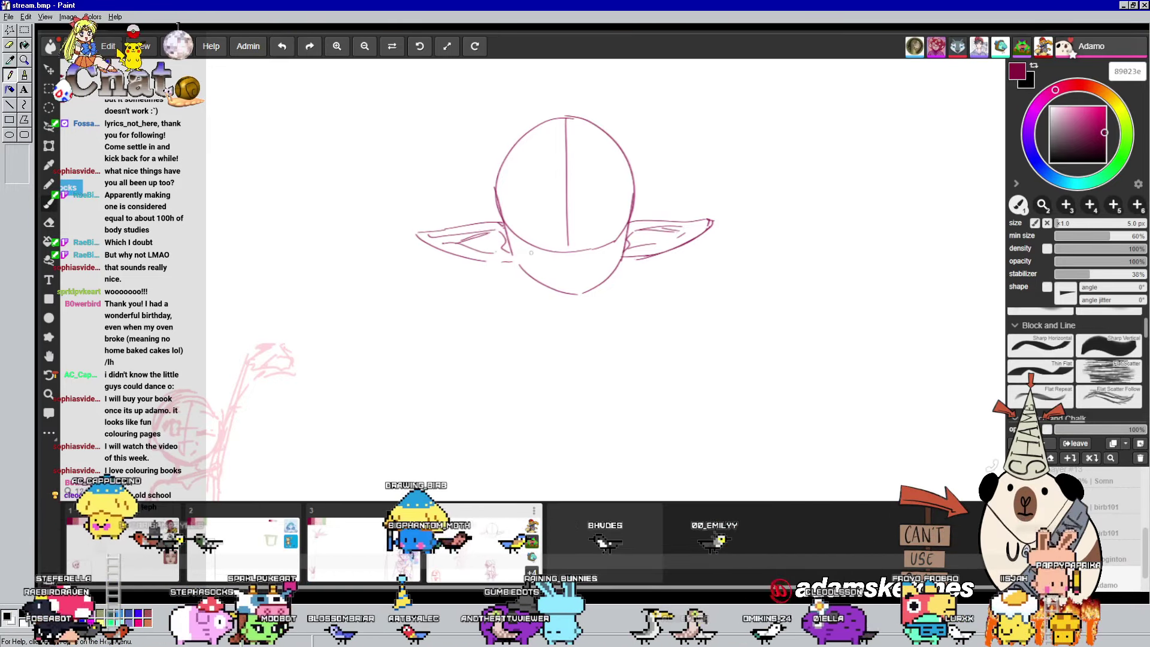
Close the gap in the jaw outline near one ear and draw a short neck with sloping shoulder lines
{"action": "left_click_drag", "start_coordinate": [520, 267], "coordinate": [512, 256]}
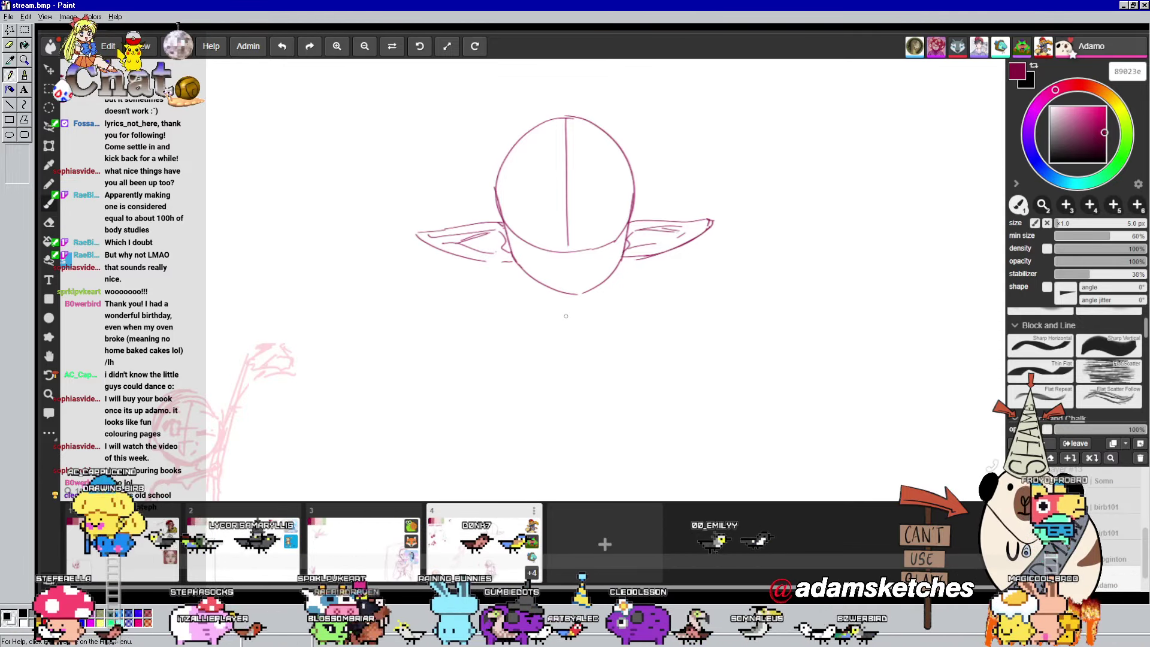
{"action": "scroll", "coordinate": [548, 225], "scroll_direction": "up", "scroll_amount": 4}
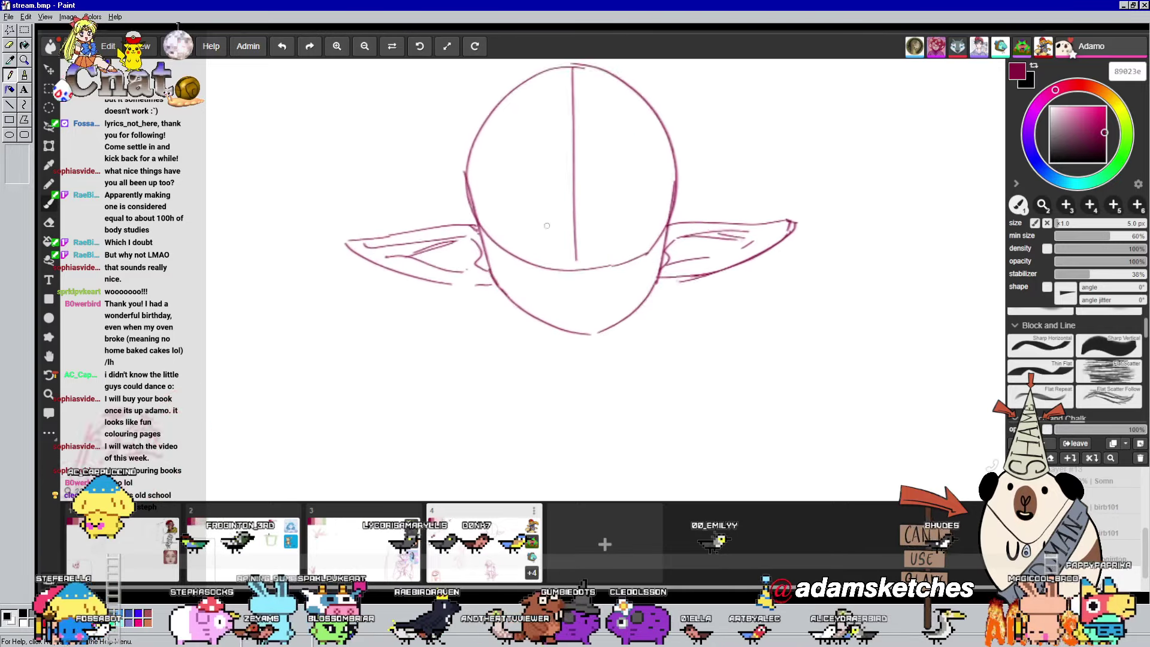
{"action": "scroll", "coordinate": [535, 210], "scroll_direction": "down", "scroll_amount": 3}
{"action": "left_click_drag", "start_coordinate": [645, 272], "coordinate": [628, 232]}
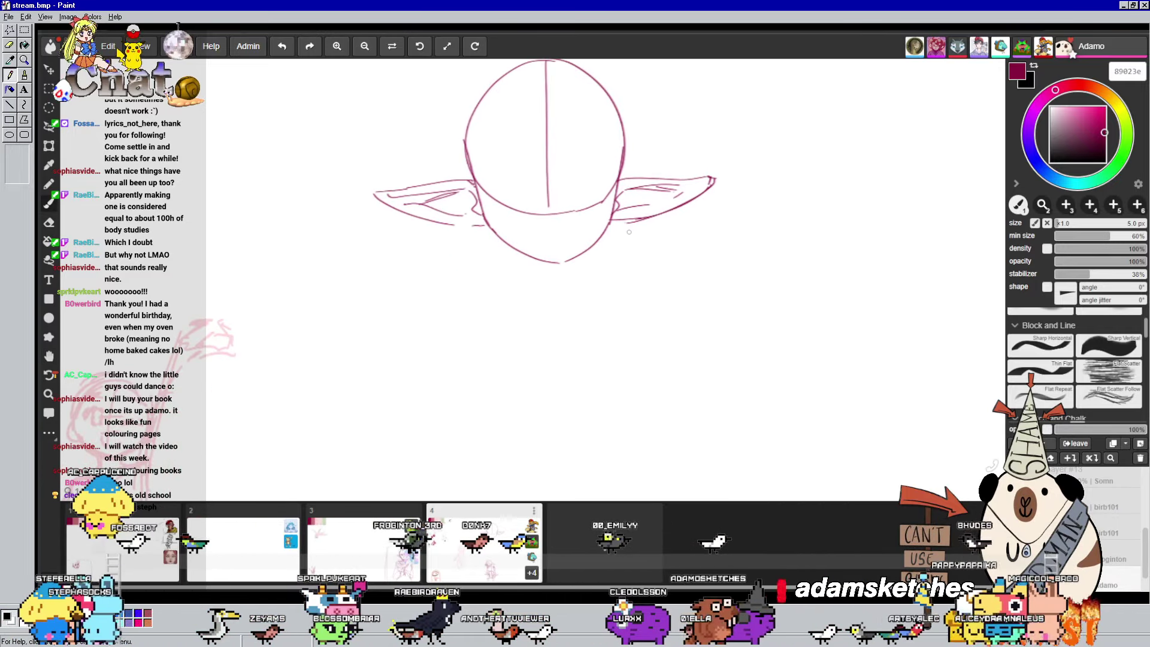
{"action": "left_click_drag", "start_coordinate": [598, 318], "coordinate": [593, 297]}
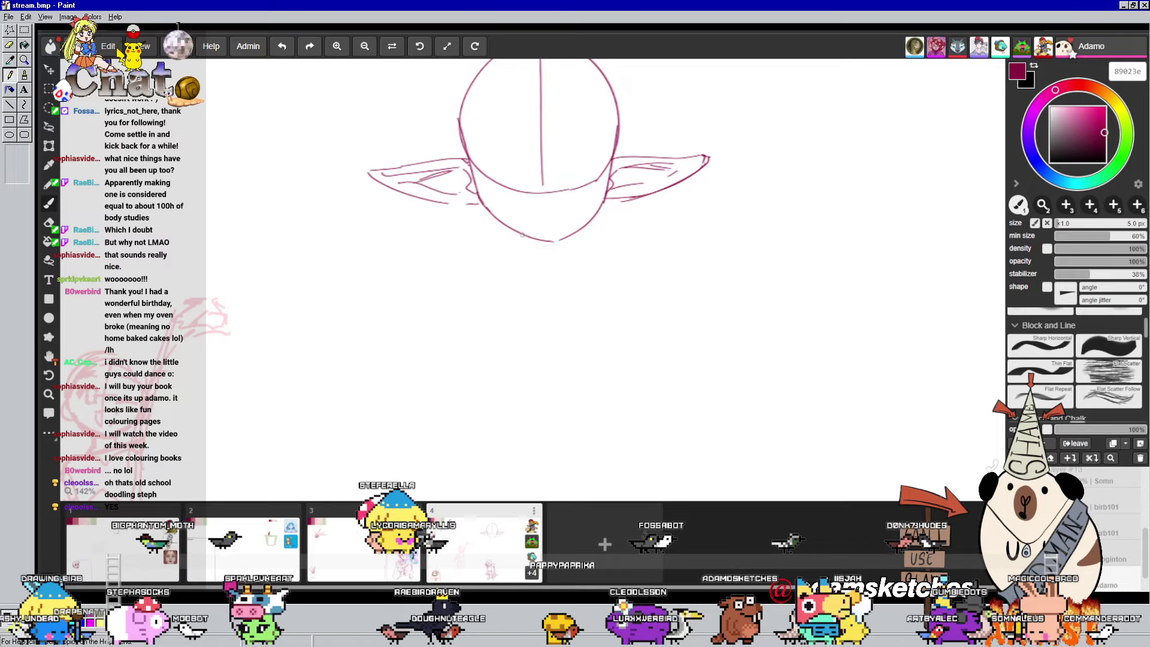
{"action": "left_click_drag", "start_coordinate": [566, 237], "coordinate": [567, 248]}
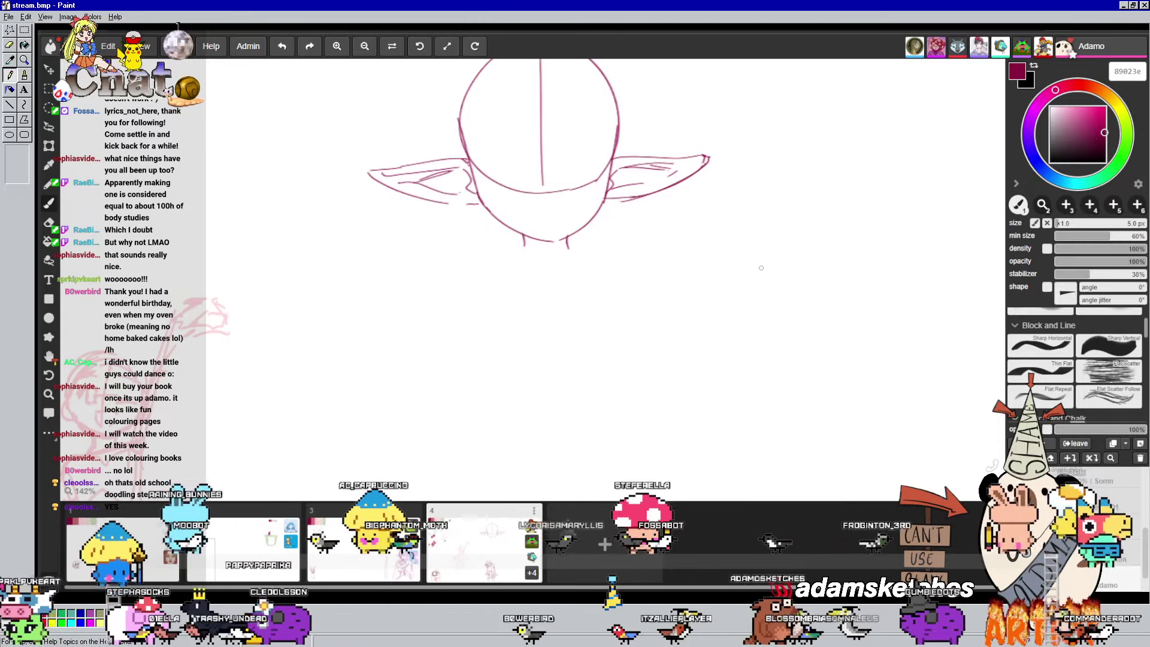
{"action": "left_click_drag", "start_coordinate": [521, 251], "coordinate": [519, 255]}
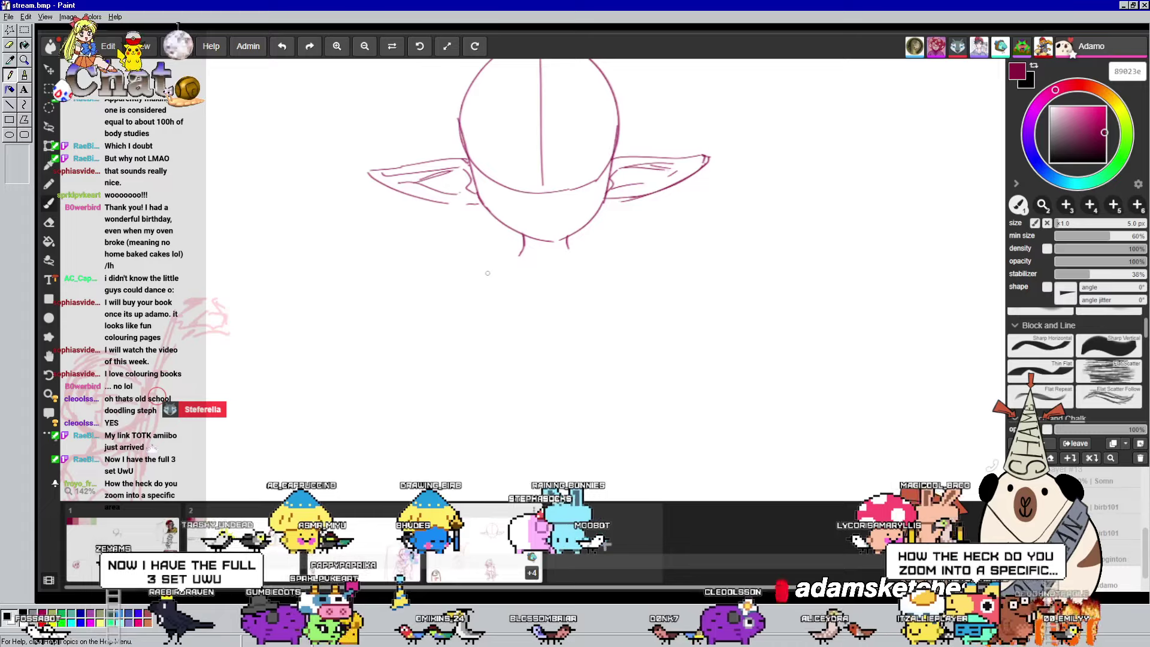
{"action": "left_click_drag", "start_coordinate": [521, 254], "coordinate": [502, 263]}
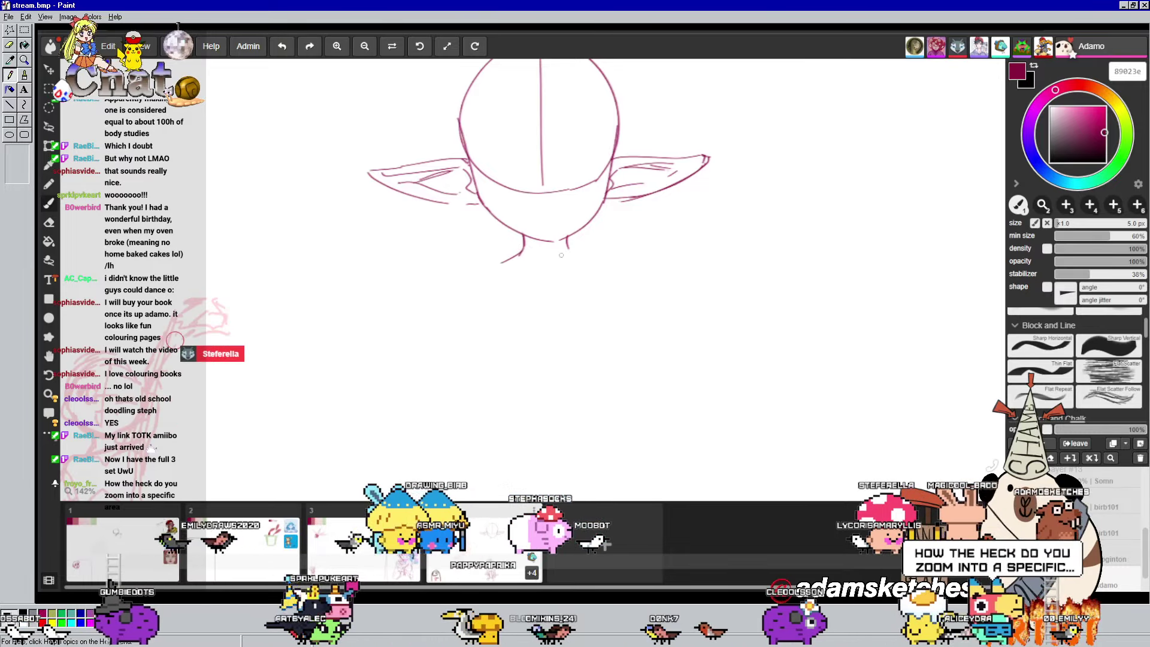
{"action": "left_click_drag", "start_coordinate": [568, 249], "coordinate": [596, 260]}
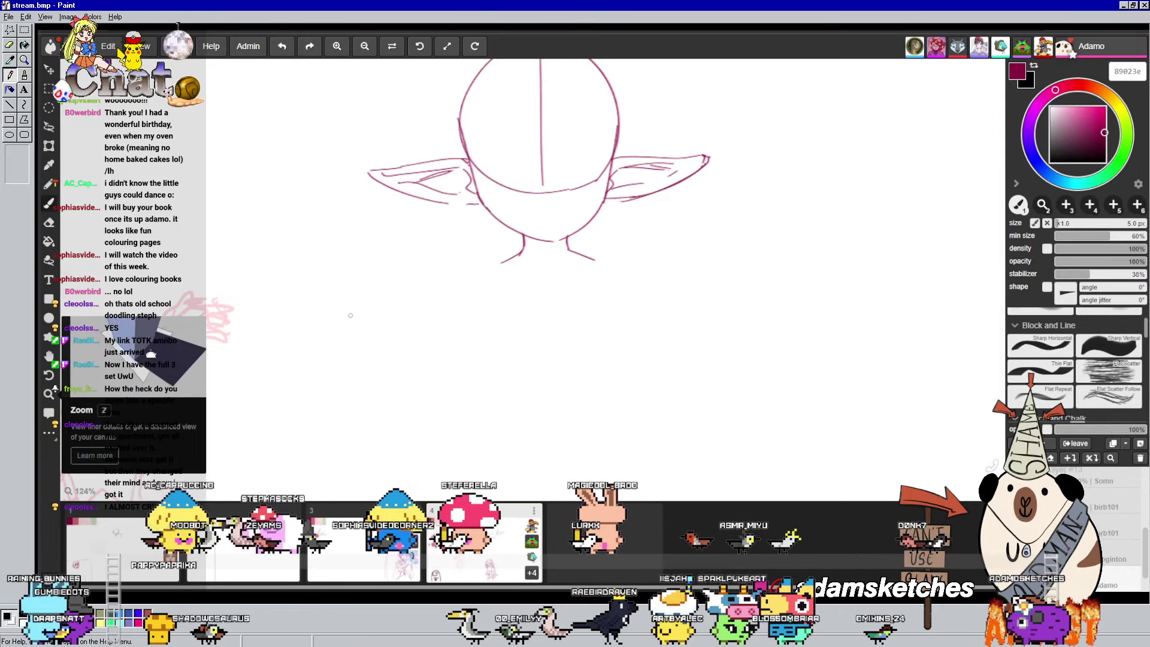
{"action": "scroll", "coordinate": [351, 315], "scroll_direction": "down", "scroll_amount": 2}
{"action": "scroll", "coordinate": [310, 342], "scroll_direction": "up", "scroll_amount": 2}
{"action": "scroll", "coordinate": [302, 337], "scroll_direction": "down", "scroll_amount": 2}
{"action": "scroll", "coordinate": [297, 336], "scroll_direction": "up", "scroll_amount": 2}
{"action": "scroll", "coordinate": [300, 333], "scroll_direction": "down", "scroll_amount": 3}
{"action": "scroll", "coordinate": [300, 332], "scroll_direction": "up", "scroll_amount": 3}
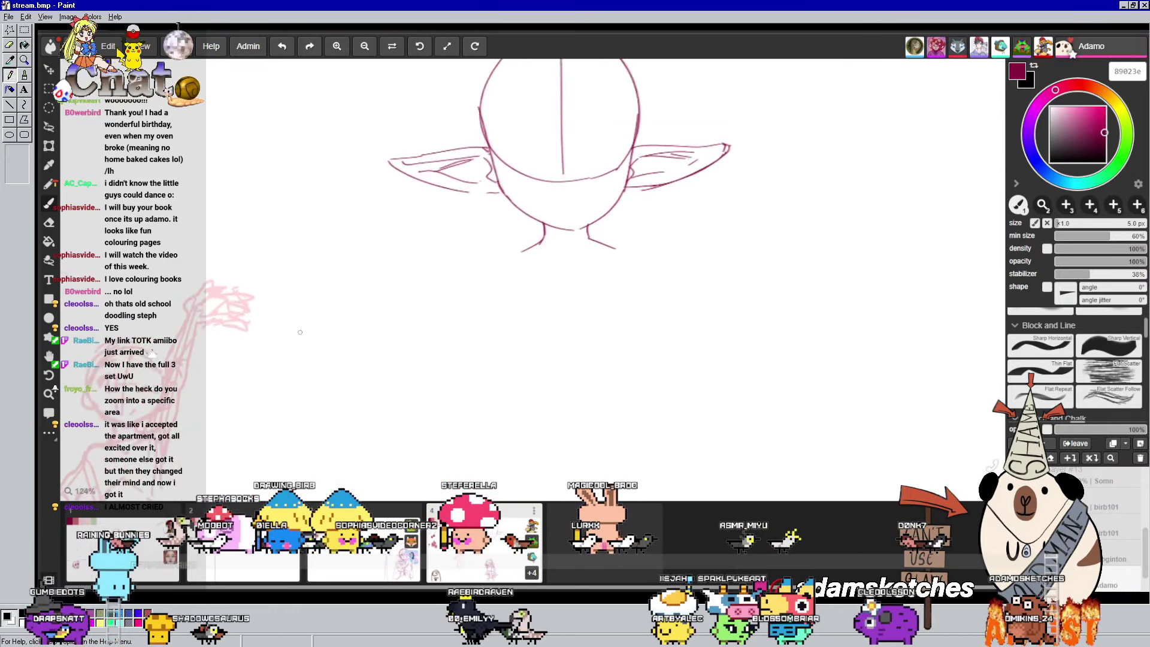
{"action": "scroll", "coordinate": [300, 332], "scroll_direction": "down", "scroll_amount": 2}
{"action": "scroll", "coordinate": [317, 306], "scroll_direction": "up", "scroll_amount": 2}
{"action": "scroll", "coordinate": [329, 282], "scroll_direction": "down", "scroll_amount": 2}
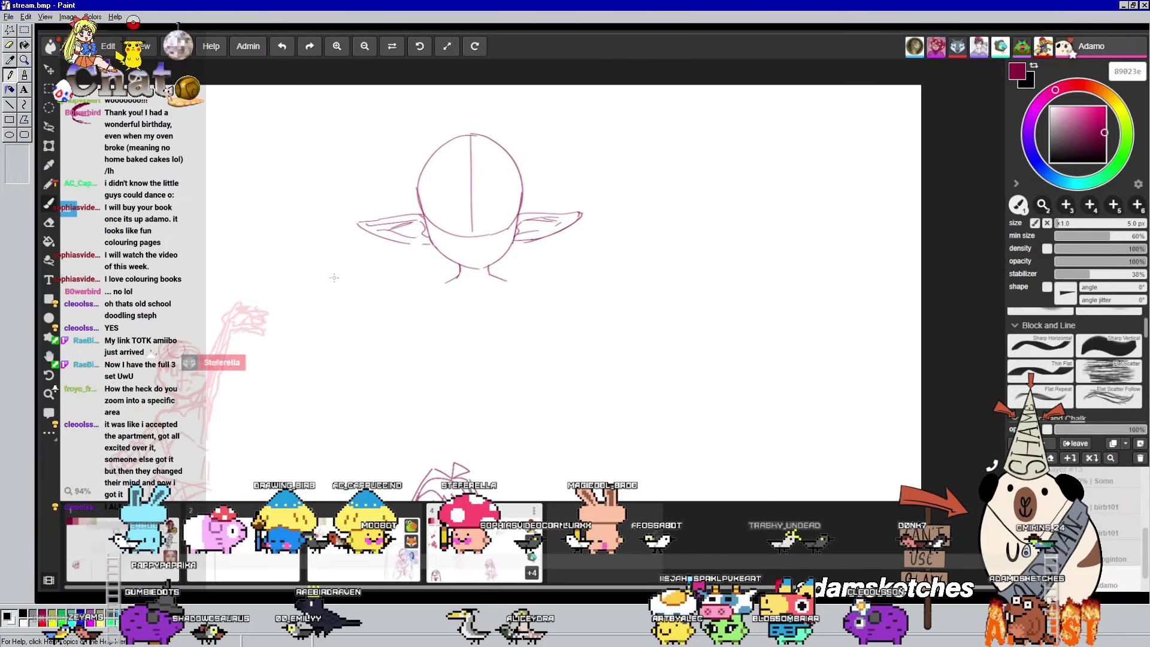
{"action": "scroll", "coordinate": [339, 276], "scroll_direction": "up", "scroll_amount": 3}
{"action": "scroll", "coordinate": [359, 273], "scroll_direction": "down", "scroll_amount": 2}
{"action": "scroll", "coordinate": [384, 271], "scroll_direction": "up", "scroll_amount": 3}
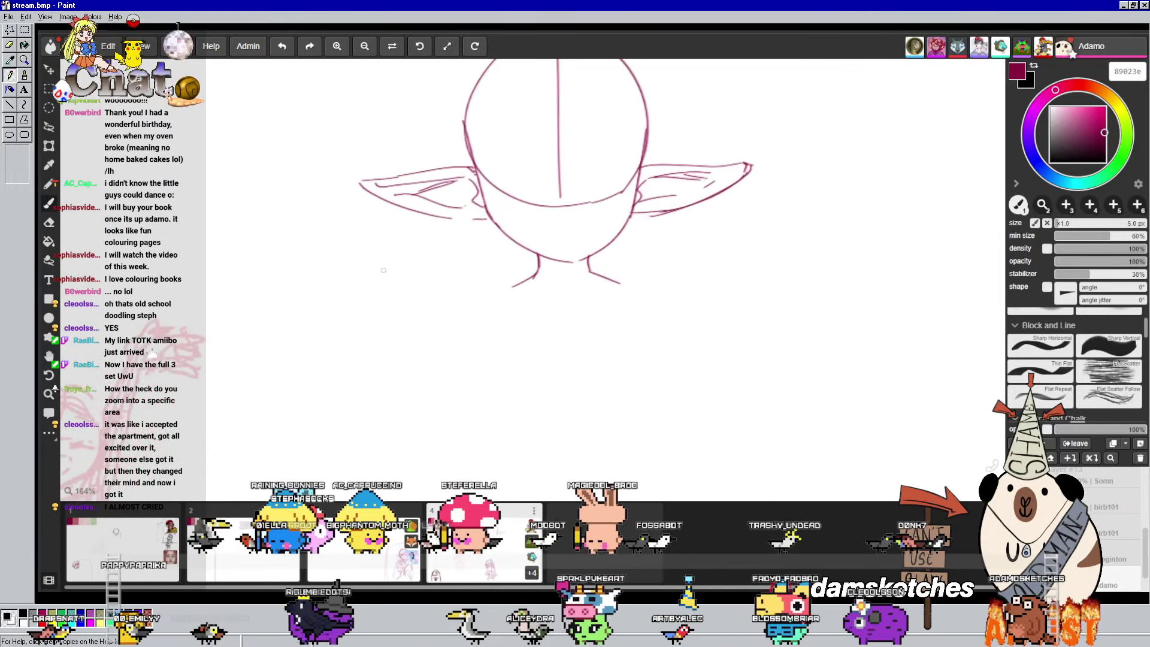
Draw a rounded shoulder curve on each side of the neck and a wide chest arc beneath them
{"action": "scroll", "coordinate": [383, 271], "scroll_direction": "up", "scroll_amount": 2}
{"action": "scroll", "coordinate": [381, 258], "scroll_direction": "up", "scroll_amount": 2}
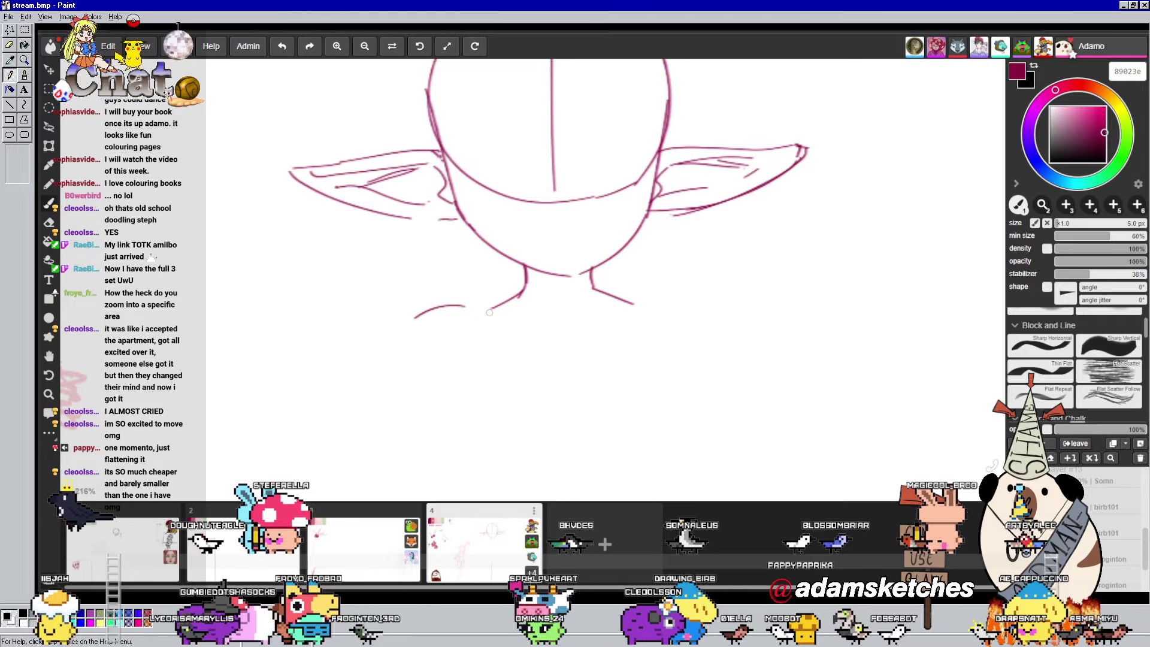
{"action": "left_click_drag", "start_coordinate": [826, 308], "coordinate": [783, 250]}
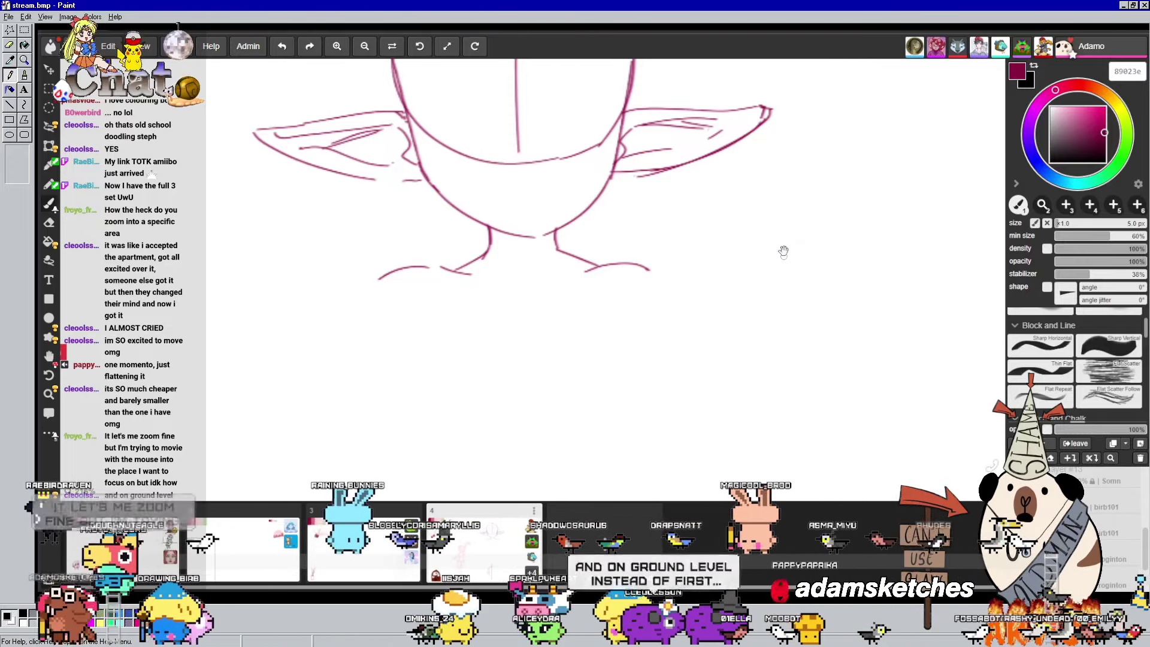
{"action": "left_click_drag", "start_coordinate": [668, 160], "coordinate": [666, 153]}
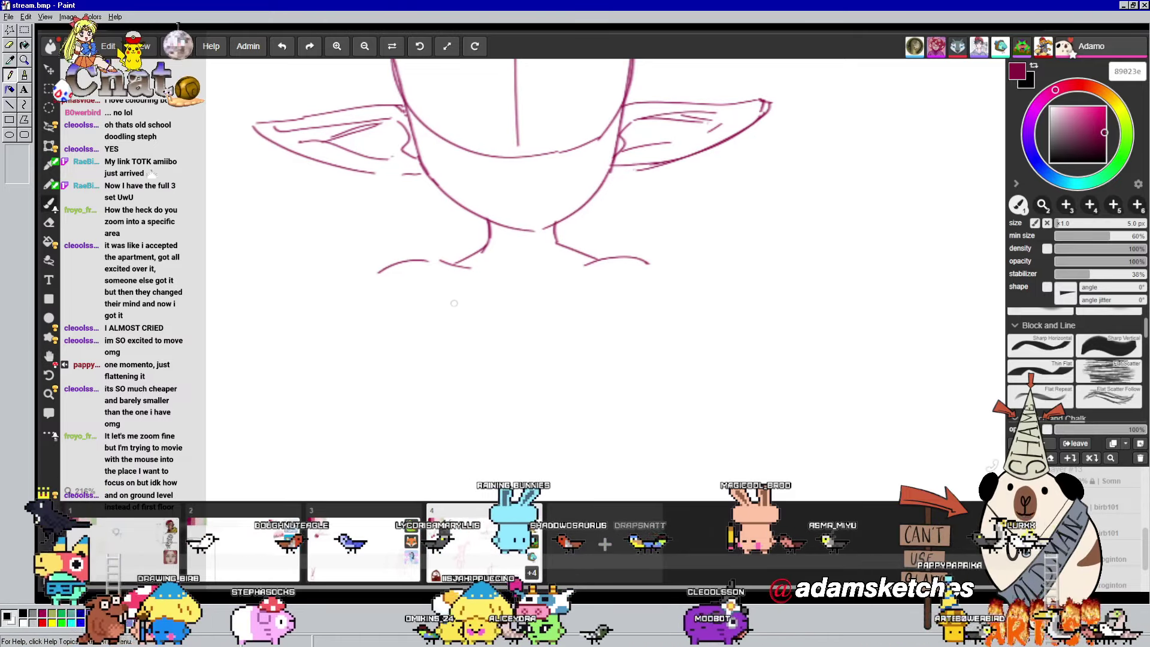
{"action": "left_click_drag", "start_coordinate": [684, 265], "coordinate": [656, 115]}
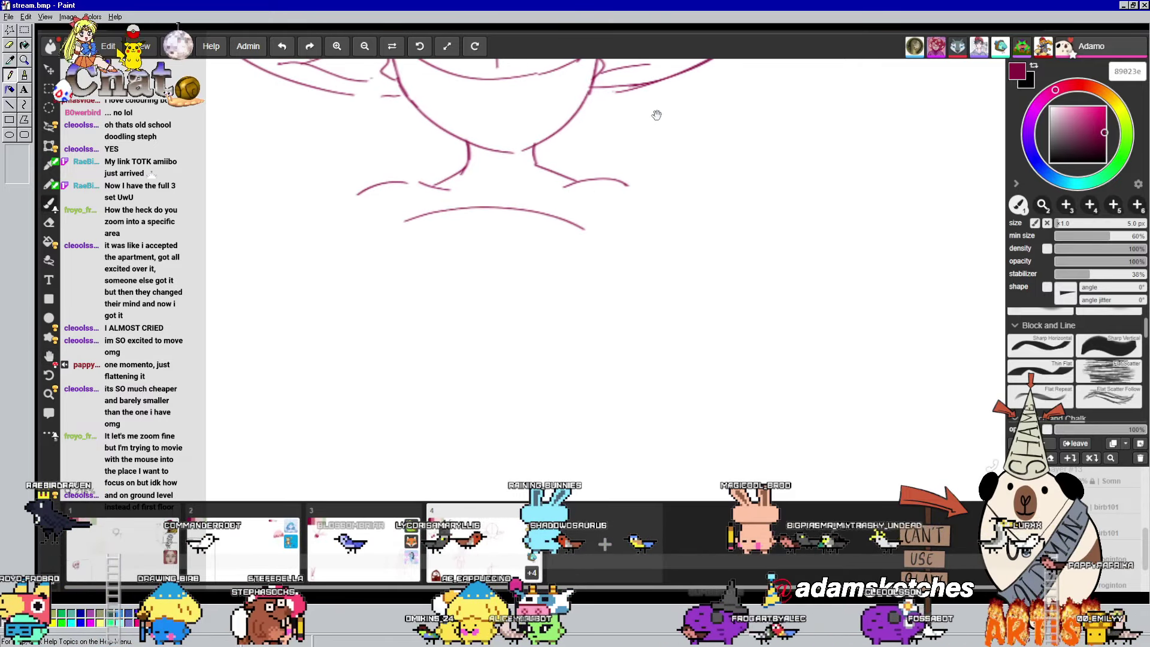
Set the brush size to 1.3 px and lightly sketch the tapering torso sides and wavy waist line below the chest arc
{"action": "scroll", "coordinate": [481, 207], "scroll_direction": "down", "scroll_amount": 5}
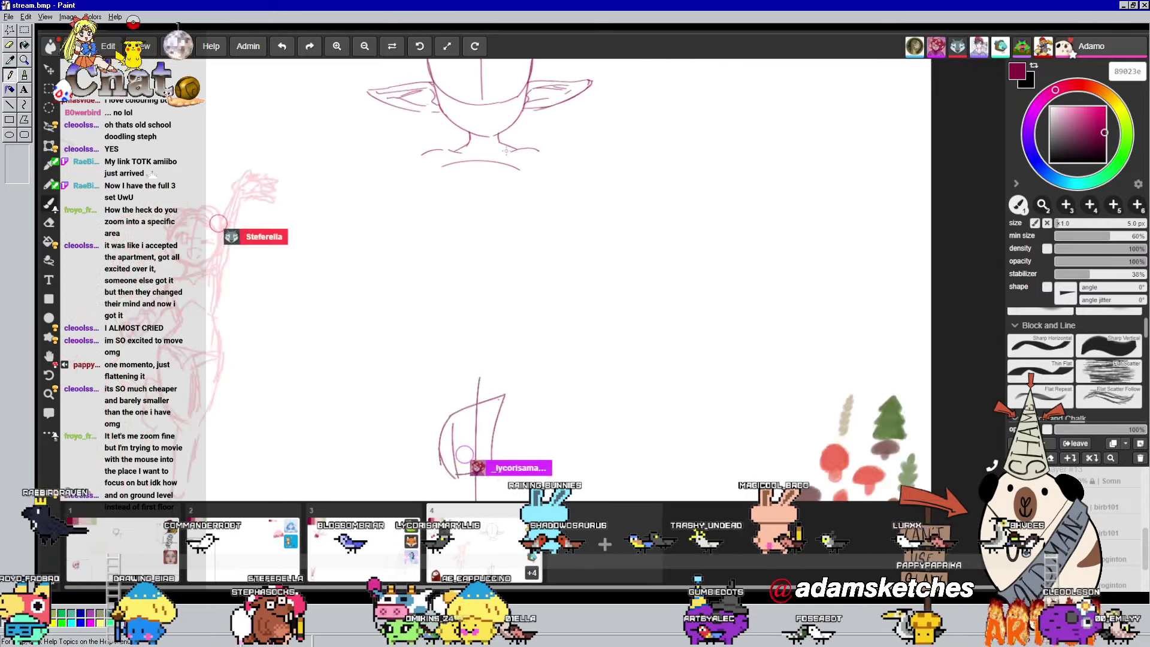
{"action": "scroll", "coordinate": [482, 207], "scroll_direction": "down", "scroll_amount": 3}
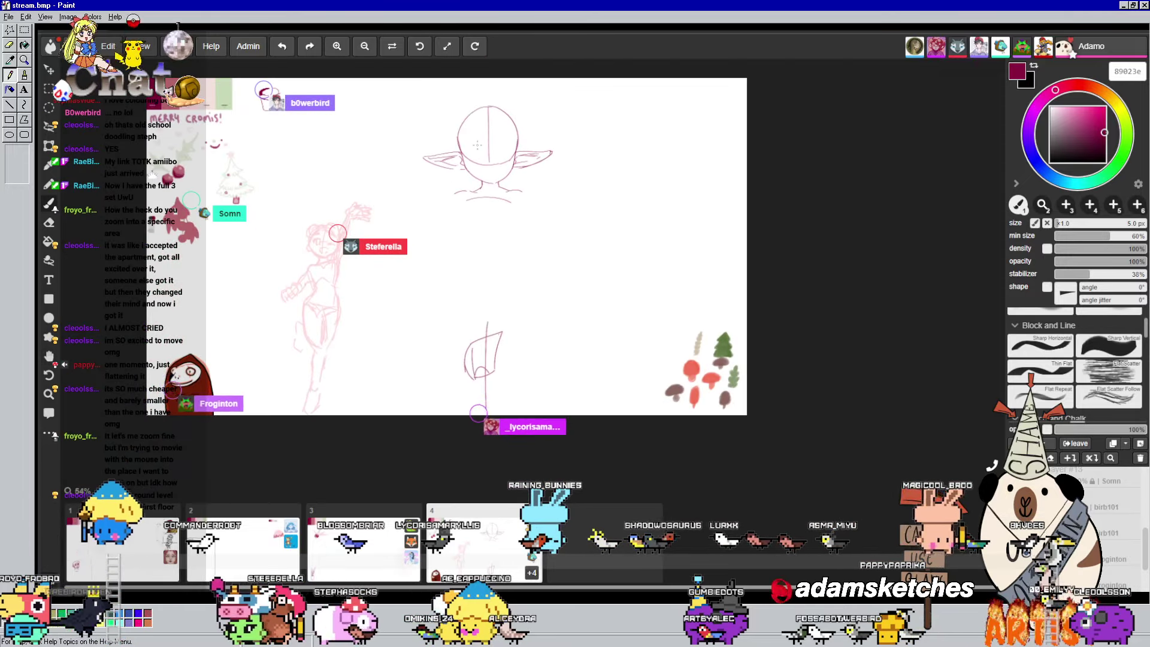
{"action": "scroll", "coordinate": [481, 140], "scroll_direction": "up", "scroll_amount": 1}
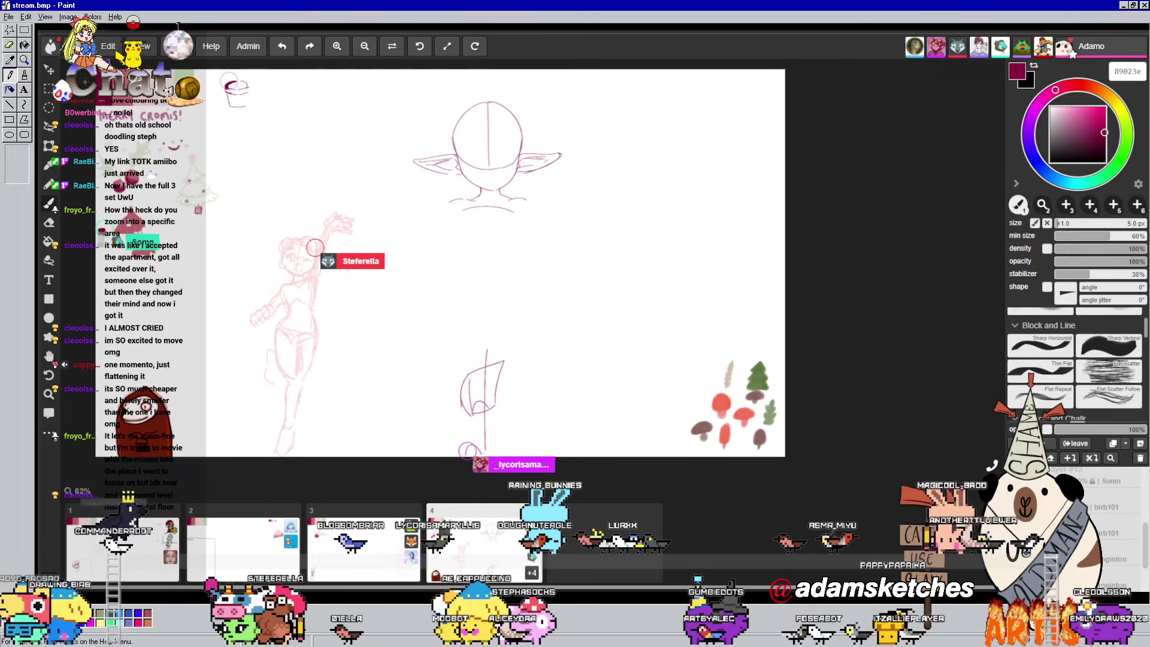
{"action": "scroll", "coordinate": [514, 130], "scroll_direction": "up", "scroll_amount": 7}
{"action": "left_click_drag", "start_coordinate": [506, 228], "coordinate": [519, 146]}
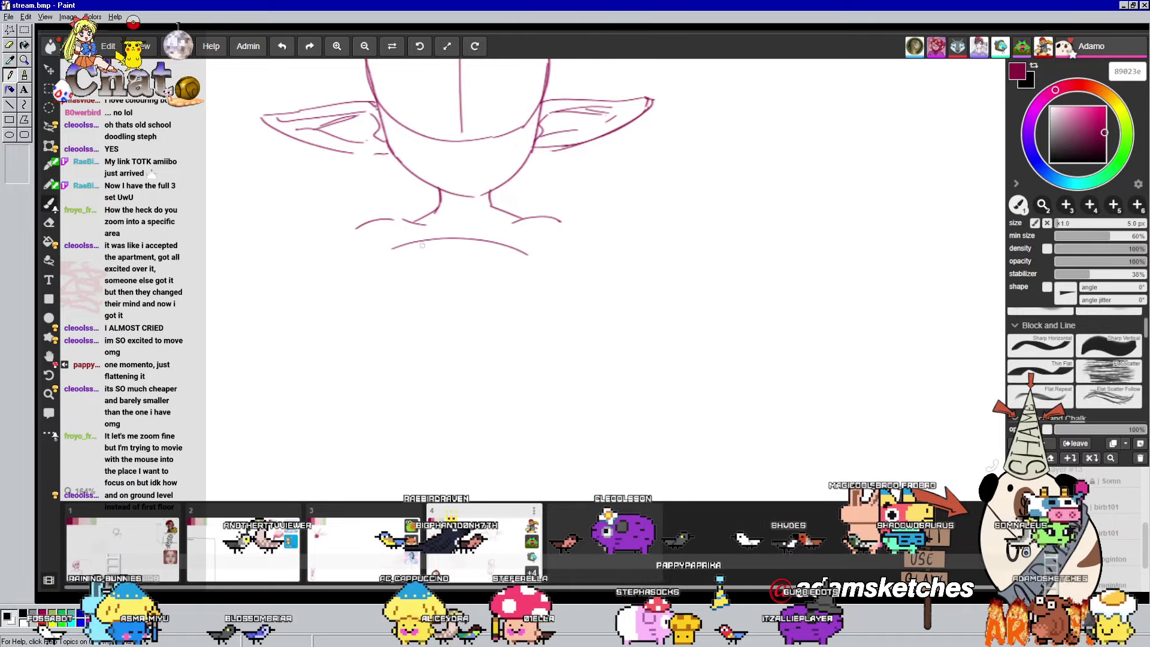
{"action": "key", "text": "space"}
{"action": "left_click_drag", "start_coordinate": [558, 263], "coordinate": [557, 233]}
{"action": "left_click_drag", "start_coordinate": [458, 119], "coordinate": [458, 108]}
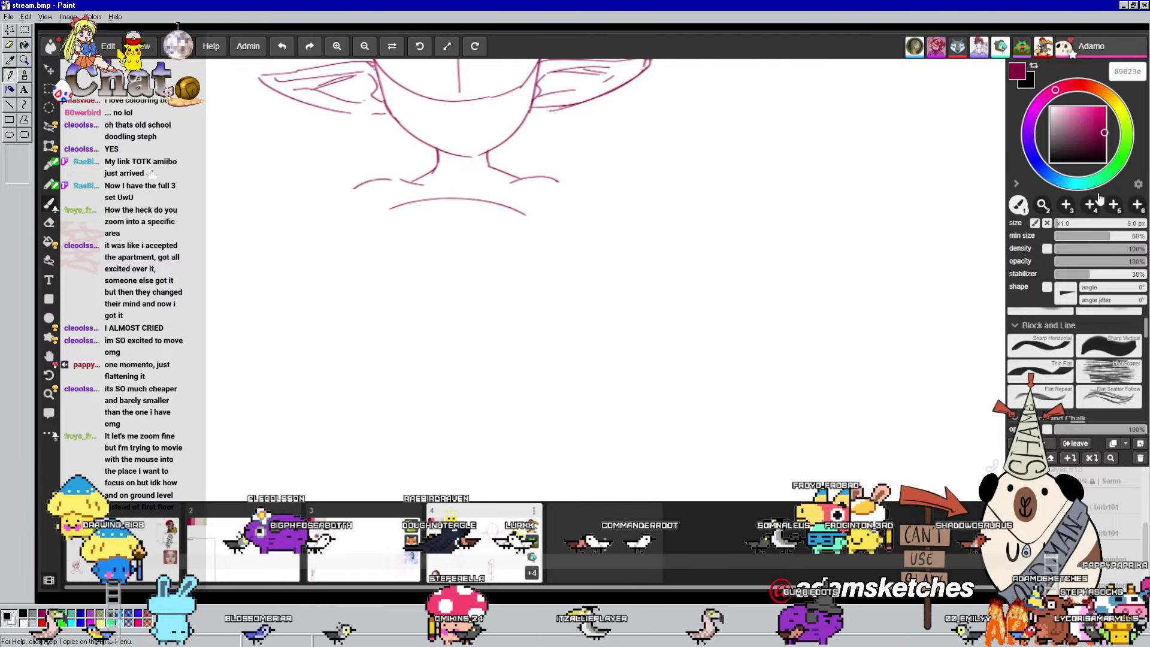
{"action": "left_click", "coordinate": [1058, 226]}
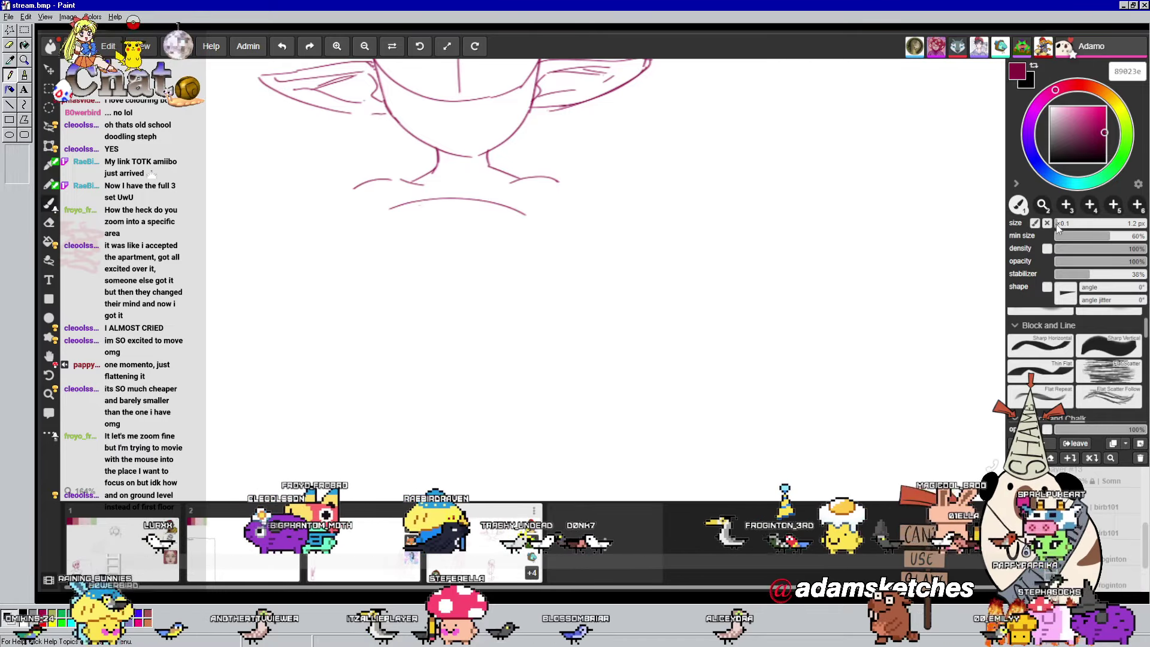
{"action": "left_click", "coordinate": [1058, 225]}
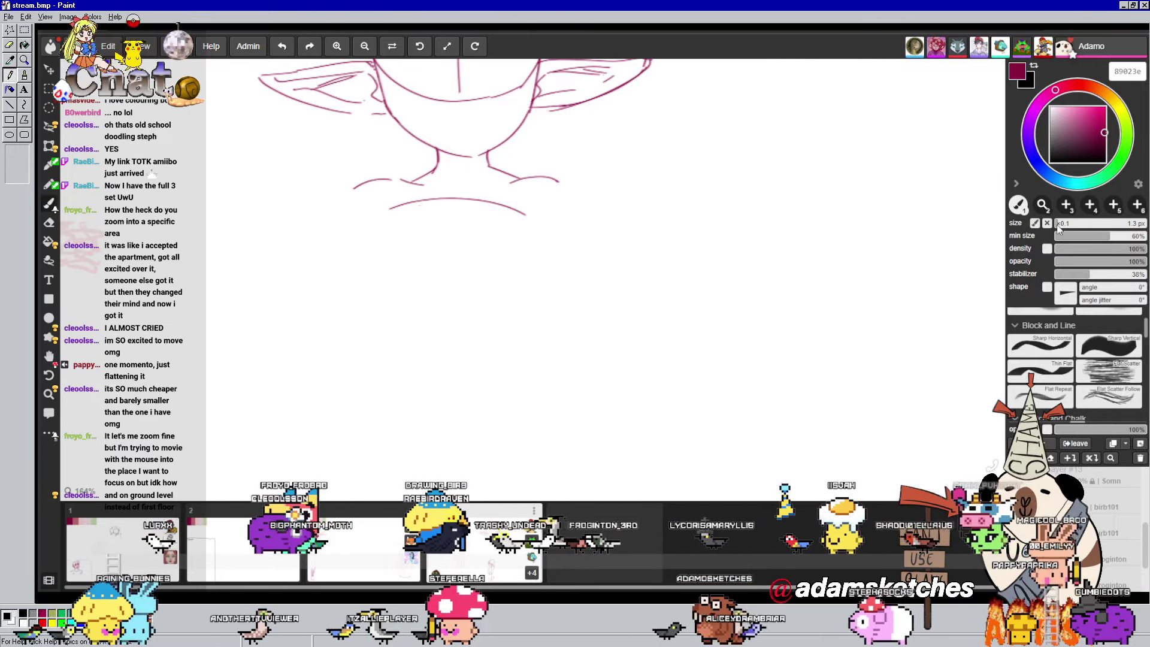
{"action": "mouse_move", "coordinate": [386, 211]}
{"action": "left_mouse_down"}
{"action": "mouse_move", "coordinate": [402, 331]}
{"action": "mouse_move", "coordinate": [422, 345]}
{"action": "mouse_move", "coordinate": [461, 328]}
{"action": "mouse_move", "coordinate": [495, 337]}
{"action": "left_mouse_up"}
{"action": "left_click_drag", "start_coordinate": [526, 226], "coordinate": [505, 345]}
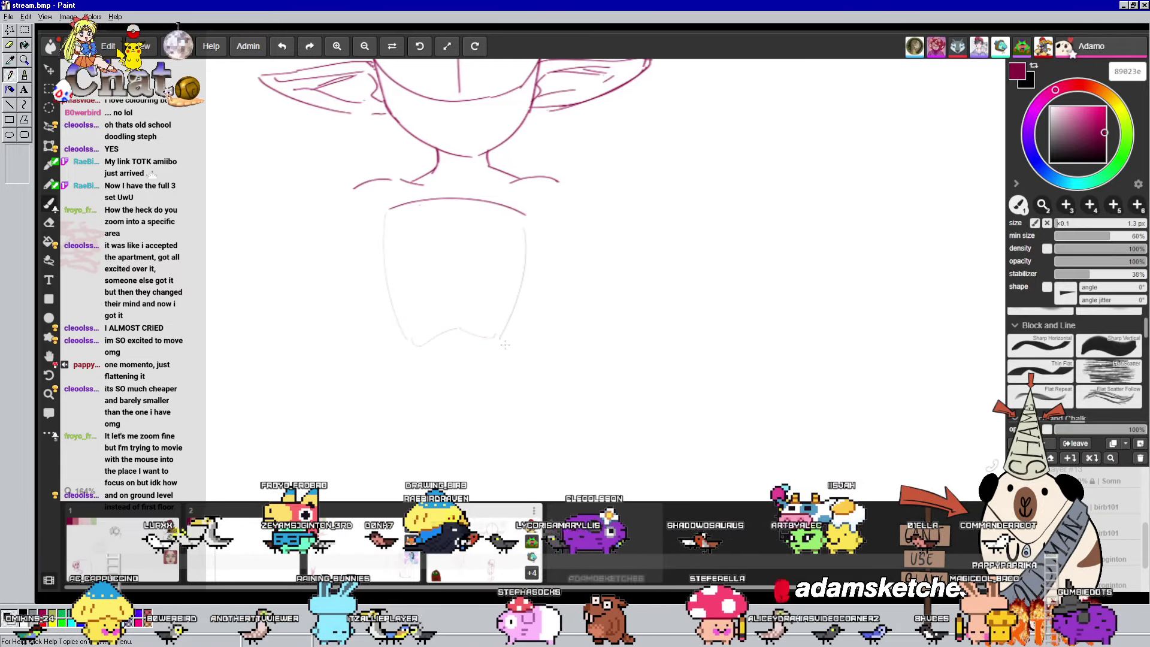
Add a short centre mark on the waist line and a small navel stroke just below it
{"action": "key", "text": "space"}
{"action": "left_click_drag", "start_coordinate": [721, 203], "coordinate": [719, 157]}
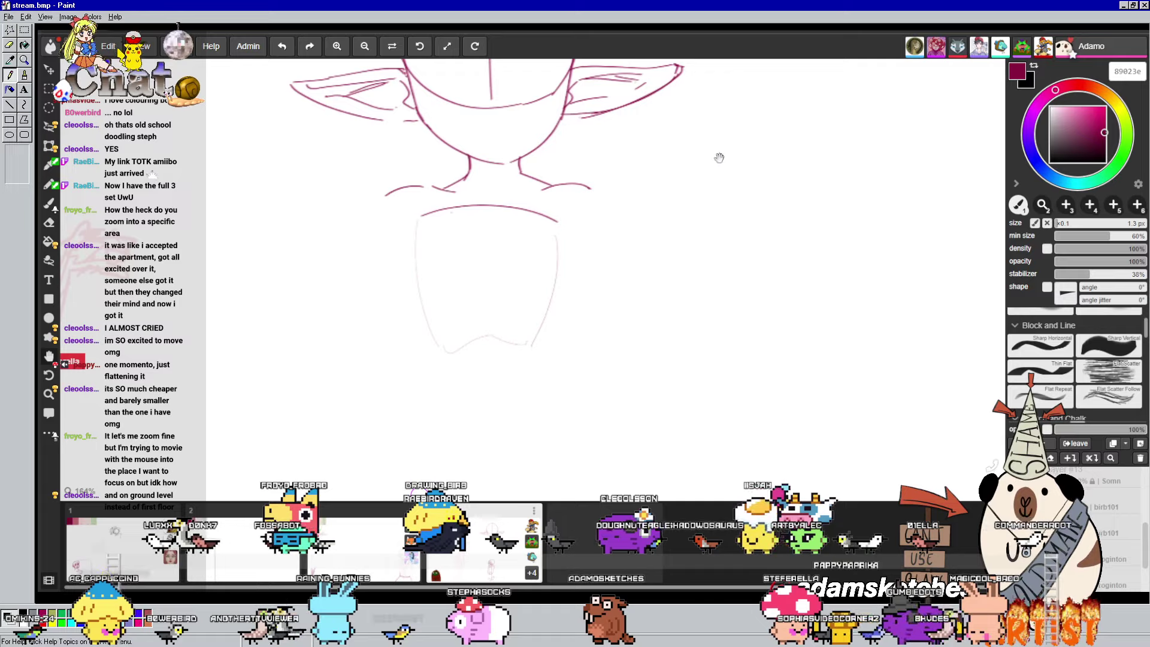
{"action": "left_click_drag", "start_coordinate": [706, 264], "coordinate": [714, 204]}
{"action": "key", "text": "b"}
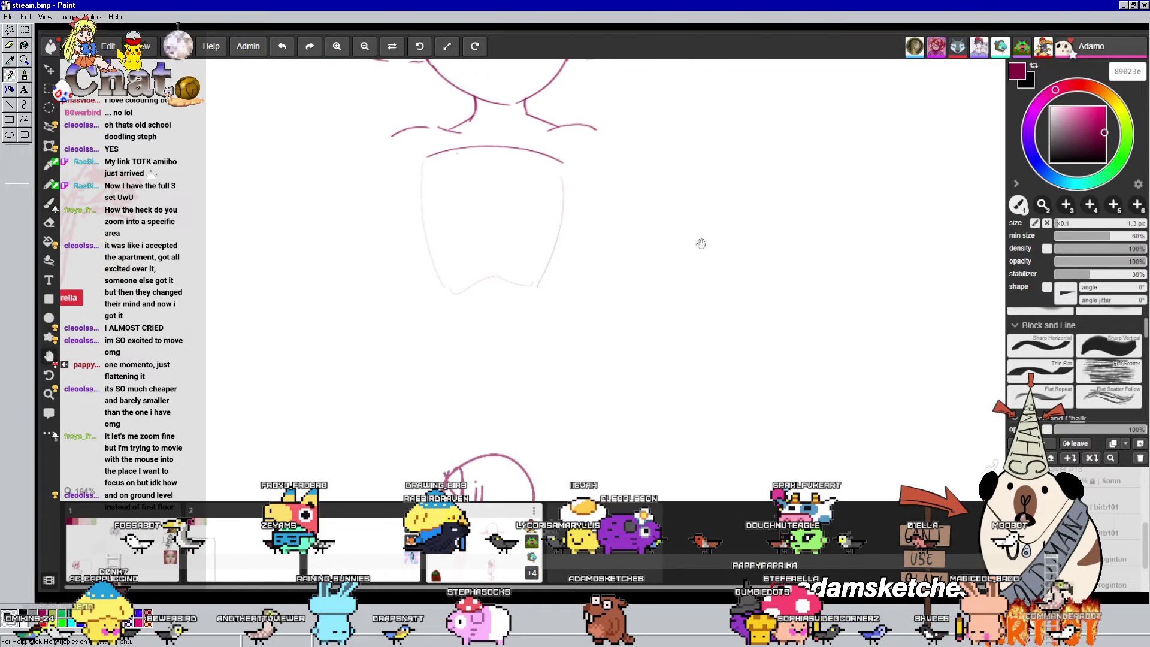
{"action": "left_click_drag", "start_coordinate": [720, 245], "coordinate": [734, 216]}
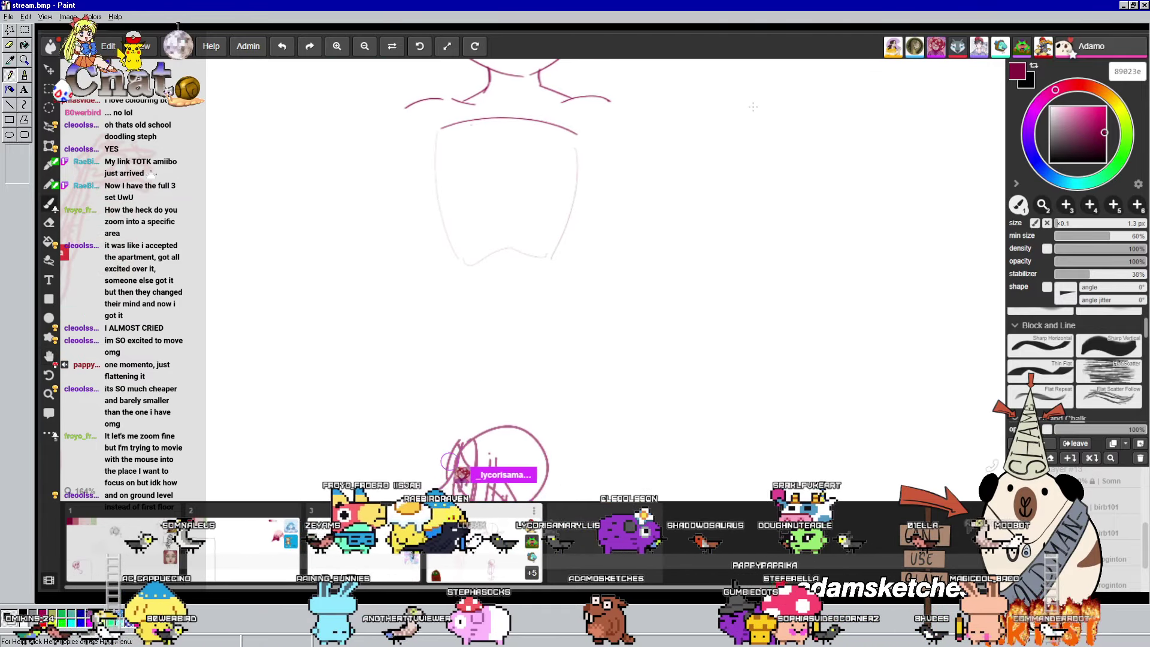
{"action": "left_click_drag", "start_coordinate": [513, 252], "coordinate": [512, 270]}
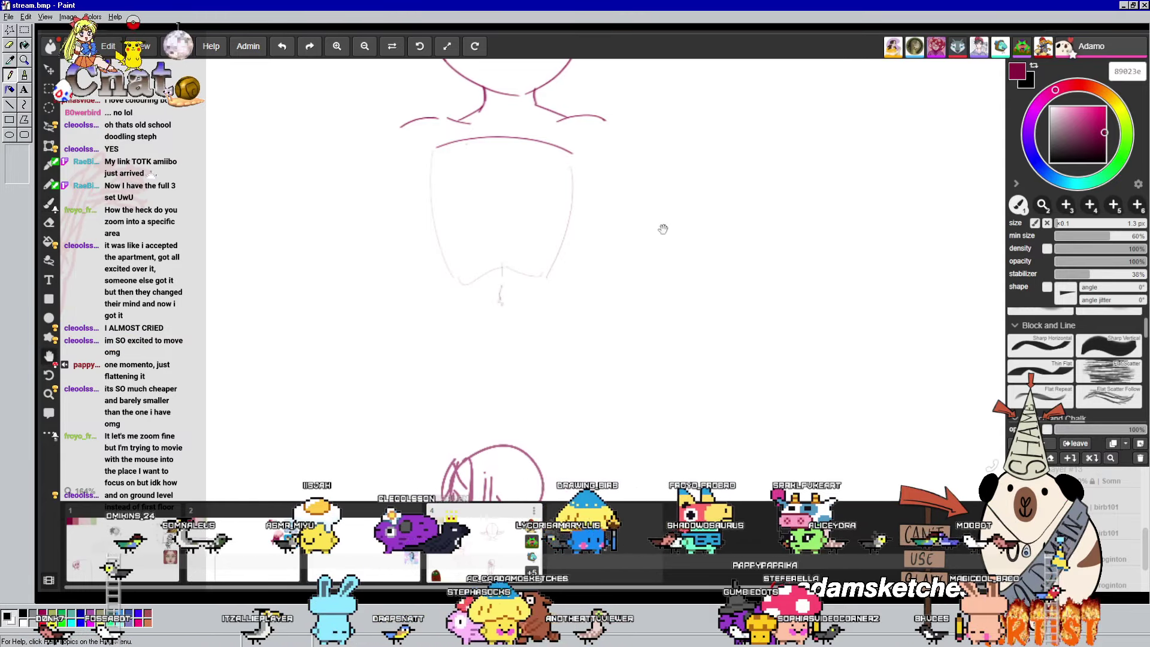
Sketch both hips flaring outward from the waist and running down into the outer thighs
{"action": "left_click_drag", "start_coordinate": [665, 227], "coordinate": [661, 251]}
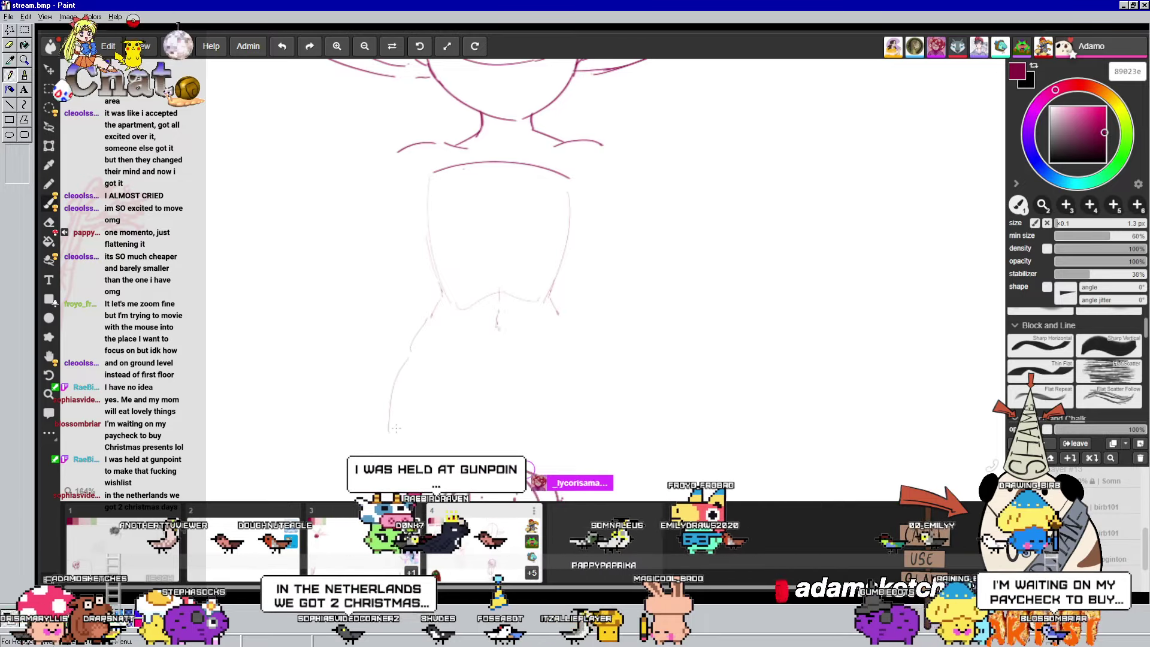
{"action": "left_click_drag", "start_coordinate": [691, 320], "coordinate": [702, 391]}
{"action": "left_click_drag", "start_coordinate": [747, 260], "coordinate": [759, 220]}
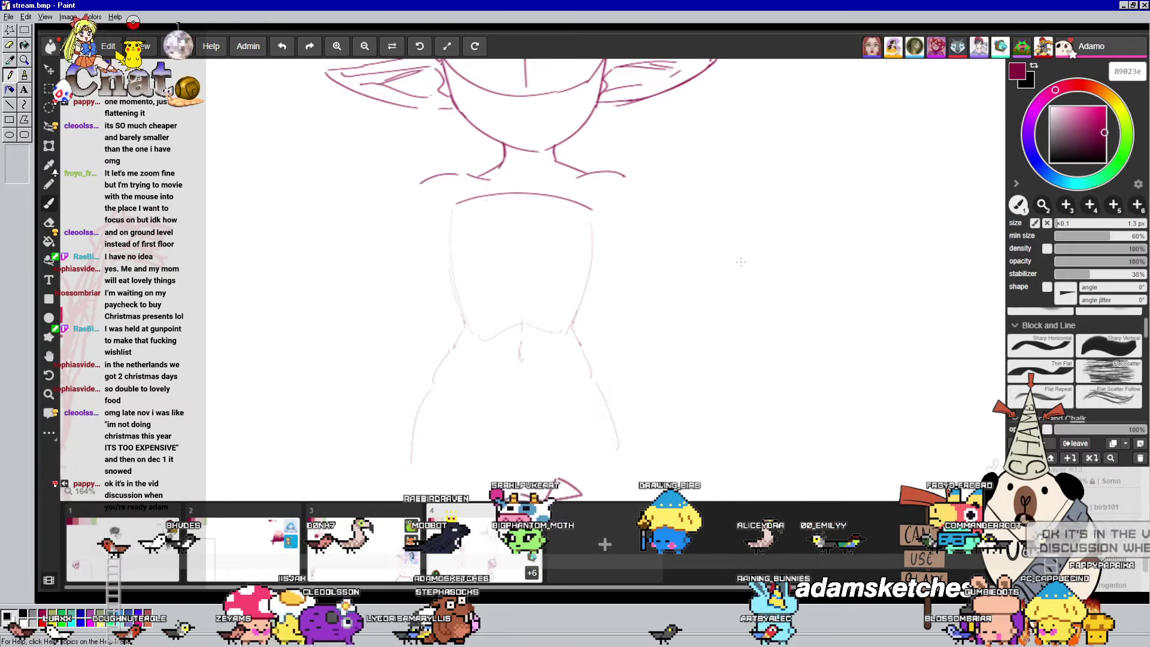
Add short light strokes along both upper edges of the torso at the ends of the chest arc
{"action": "key", "text": "space"}
{"action": "left_click_drag", "start_coordinate": [562, 204], "coordinate": [552, 226]}
{"action": "left_click_drag", "start_coordinate": [753, 209], "coordinate": [755, 190]}
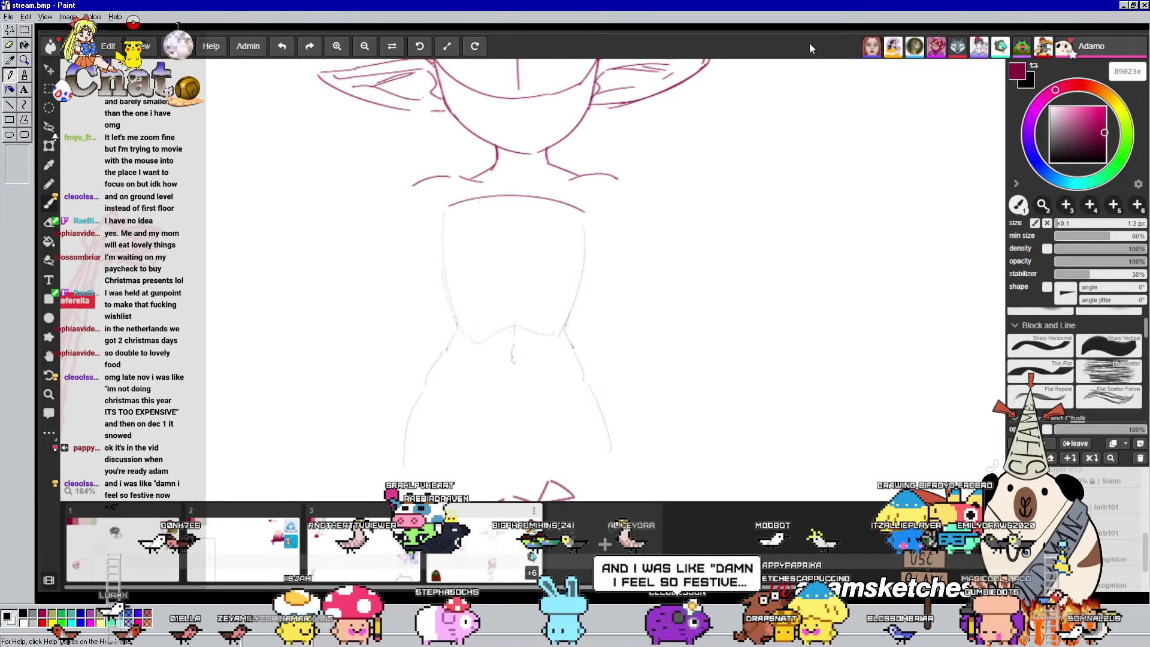
{"action": "left_click_drag", "start_coordinate": [449, 199], "coordinate": [439, 235]}
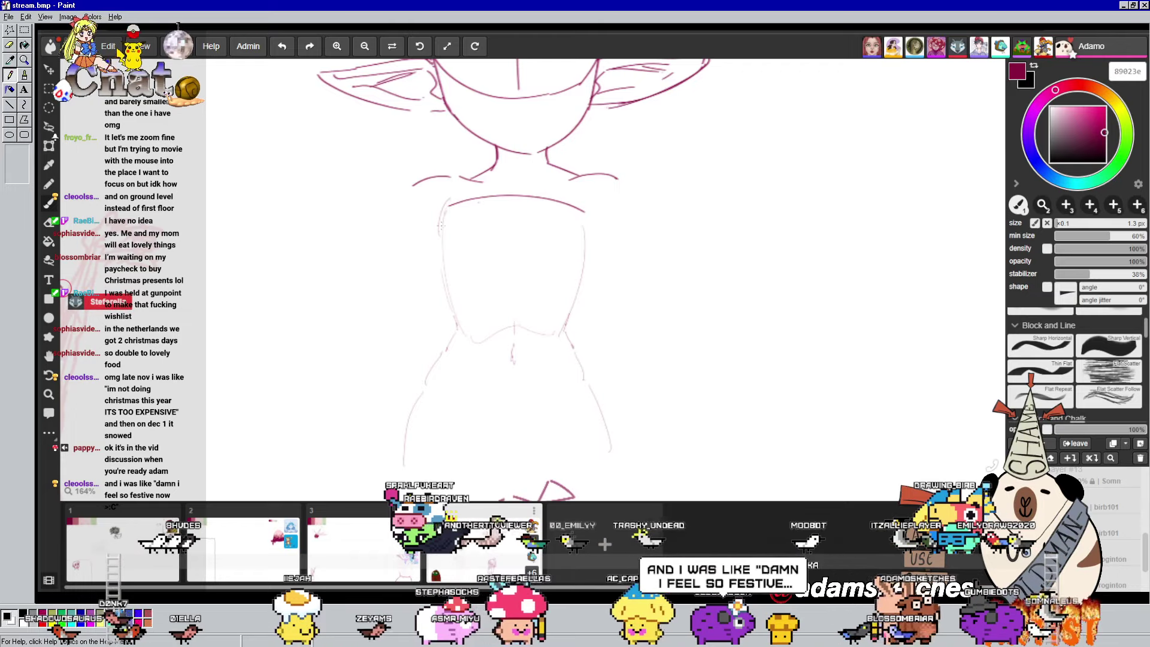
{"action": "left_click_drag", "start_coordinate": [584, 203], "coordinate": [584, 231]}
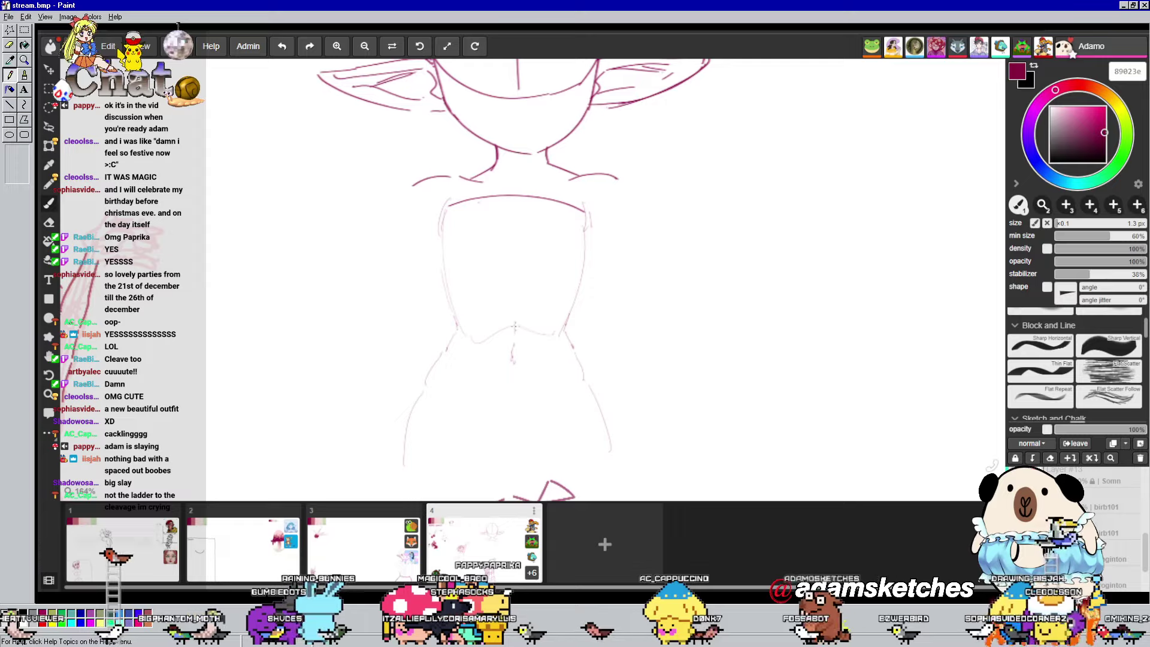
Sketch a light downward-curving pelvis line between the hips
{"action": "key", "text": "space"}
{"action": "mouse_move", "coordinate": [683, 251]}
{"action": "left_mouse_down"}
{"action": "mouse_move", "coordinate": [701, 257]}
{"action": "mouse_move", "coordinate": [690, 253]}
{"action": "mouse_move", "coordinate": [657, 314]}
{"action": "mouse_move", "coordinate": [685, 350]}
{"action": "mouse_move", "coordinate": [662, 248]}
{"action": "mouse_move", "coordinate": [670, 296]}
{"action": "mouse_move", "coordinate": [659, 304]}
{"action": "mouse_move", "coordinate": [688, 275]}
{"action": "mouse_move", "coordinate": [686, 250]}
{"action": "mouse_move", "coordinate": [665, 254]}
{"action": "mouse_move", "coordinate": [655, 138]}
{"action": "left_mouse_up"}
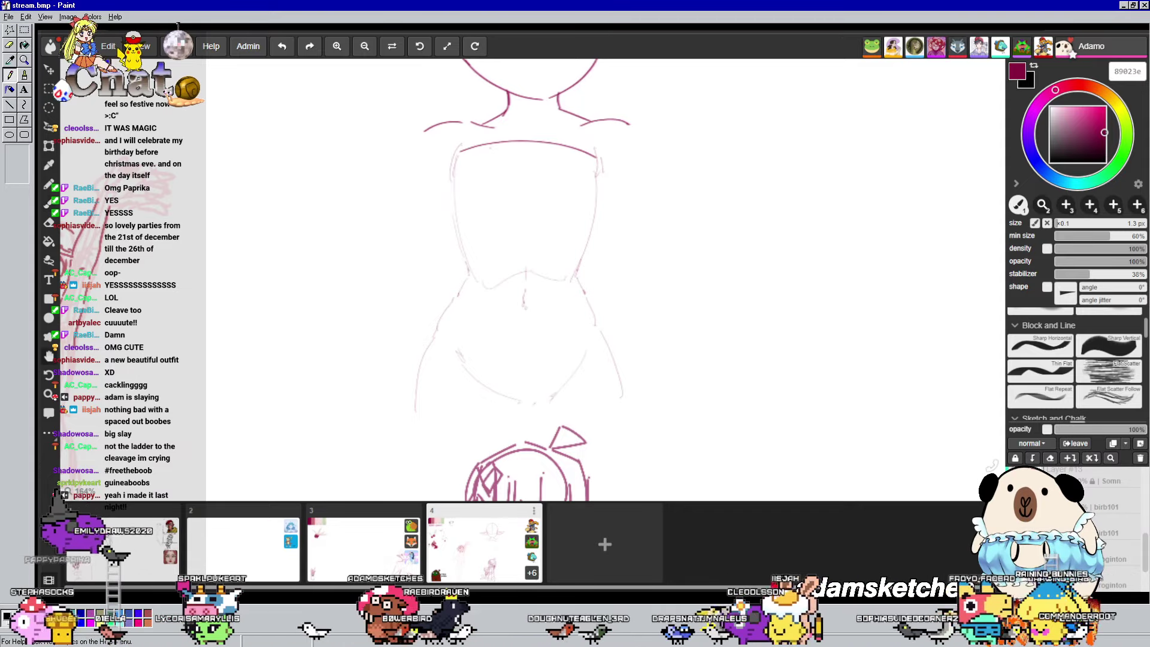
{"action": "left_click_drag", "start_coordinate": [729, 272], "coordinate": [717, 358]}
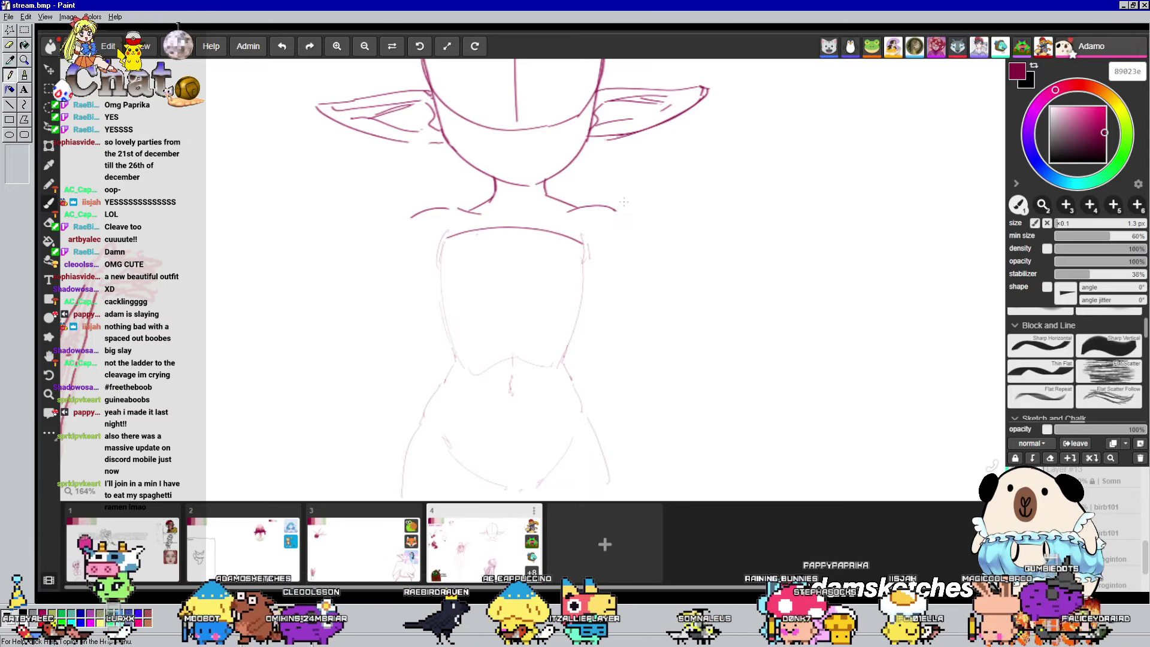
Remove the rounded outer parts of the shoulder curves on both sides of the neck
{"action": "left_click_drag", "start_coordinate": [623, 216], "coordinate": [610, 191]}
{"action": "left_click_drag", "start_coordinate": [397, 193], "coordinate": [418, 184]}
{"action": "left_click_drag", "start_coordinate": [575, 181], "coordinate": [603, 185]}
Sketch short light collarbone lines slanting from the shoulder lines down toward the chest arc on both sides of the neck
{"action": "left_click_drag", "start_coordinate": [460, 189], "coordinate": [491, 208]}
{"action": "left_click_drag", "start_coordinate": [554, 187], "coordinate": [523, 208]}
{"action": "key", "text": "p"}
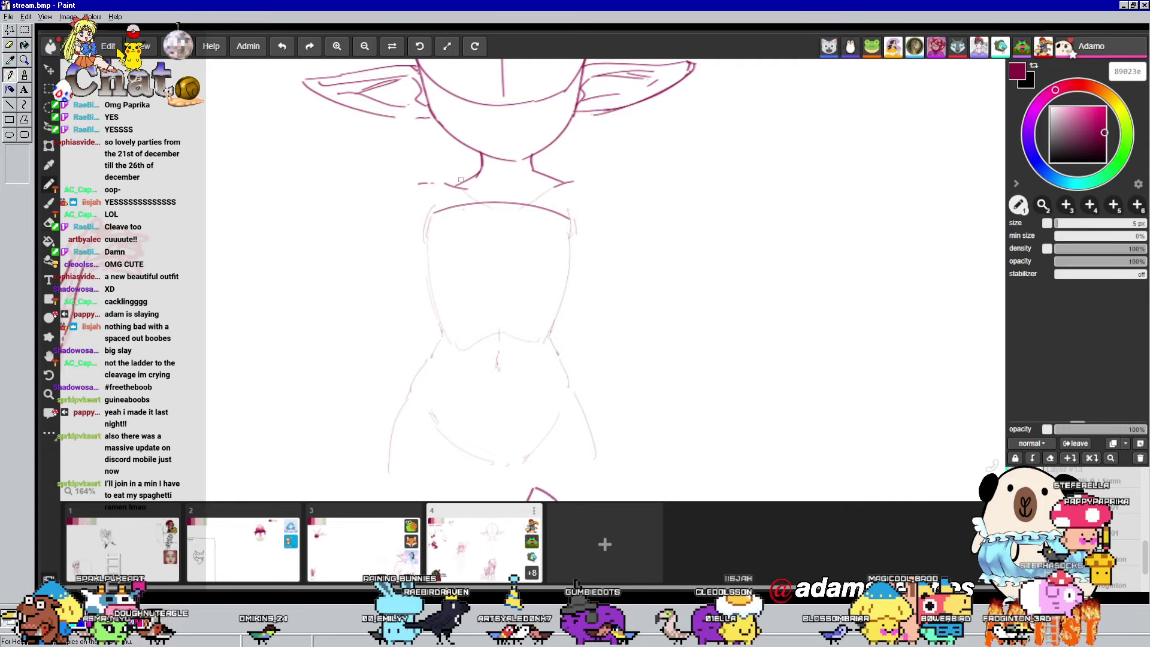
{"action": "key", "text": "b"}
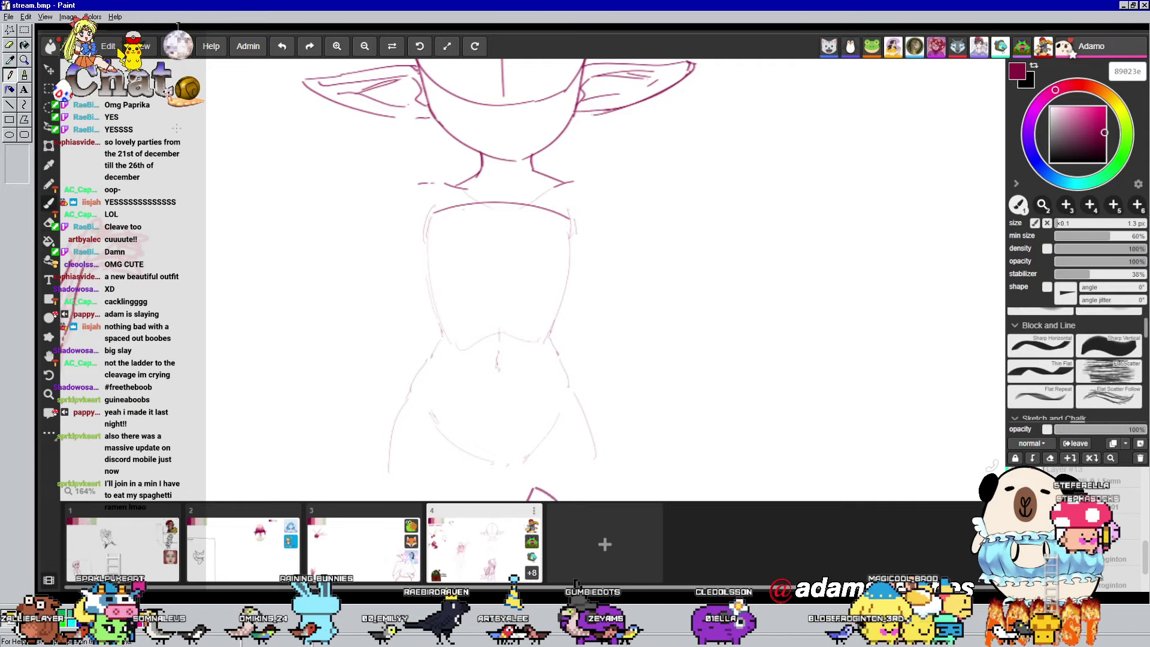
Erase the dark curved guideline across the face and break up the vertical centre line on the face and forehead
{"action": "left_click_drag", "start_coordinate": [729, 182], "coordinate": [733, 164]}
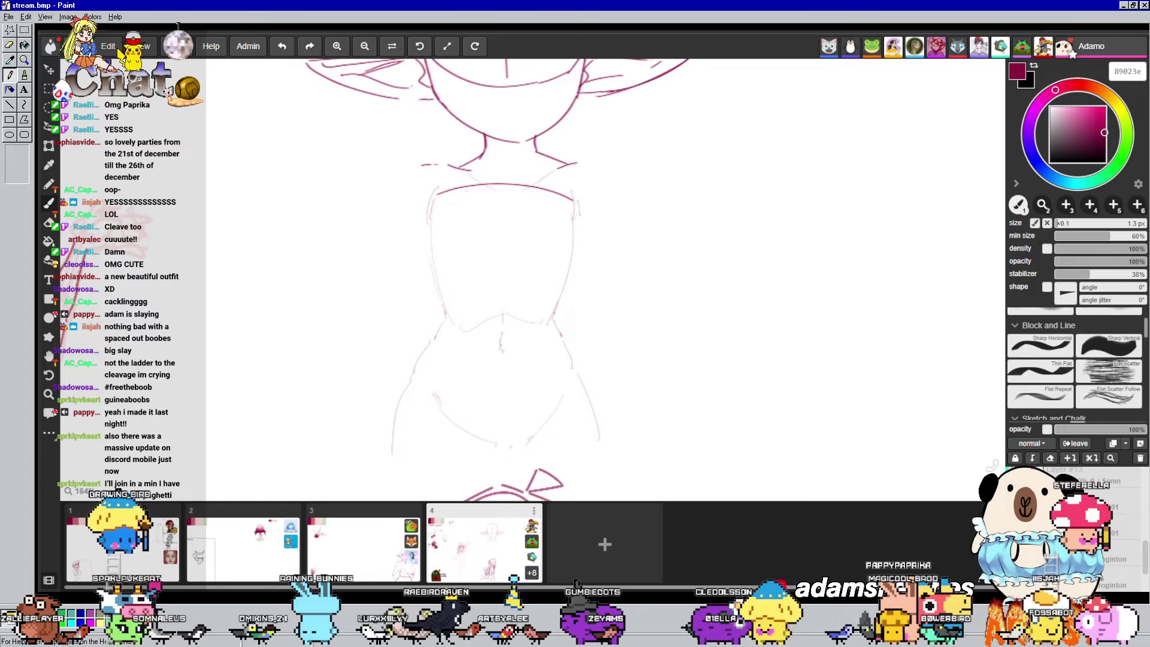
{"action": "left_click_drag", "start_coordinate": [617, 148], "coordinate": [598, 244]}
{"action": "left_click_drag", "start_coordinate": [566, 96], "coordinate": [553, 144]}
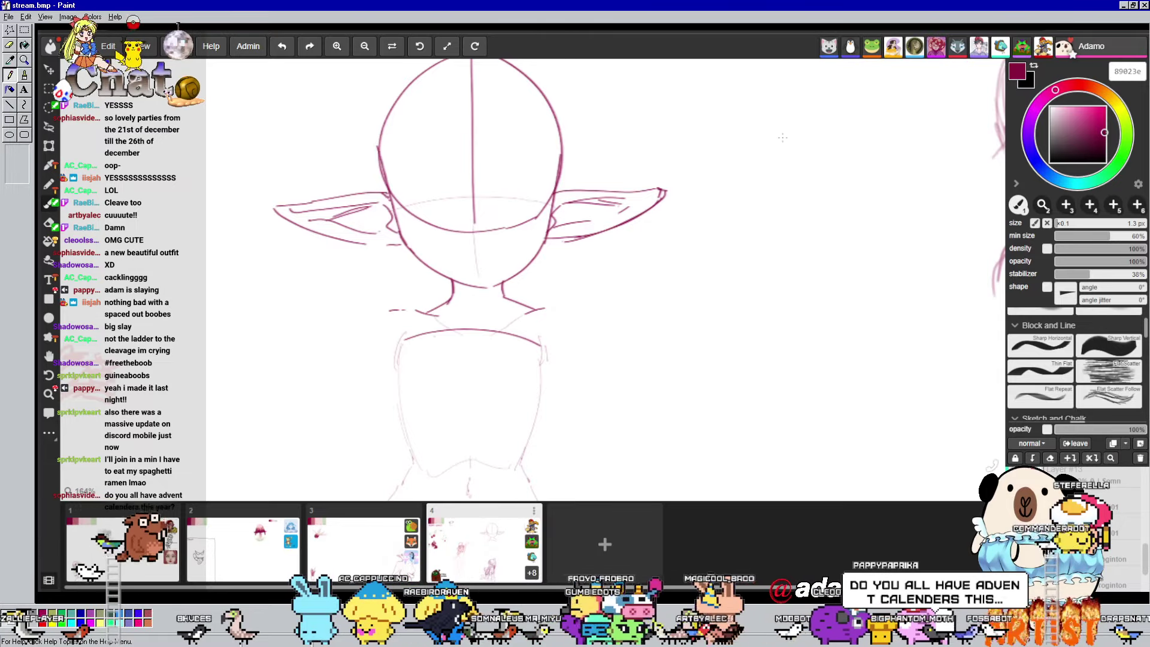
{"action": "key", "text": "e"}
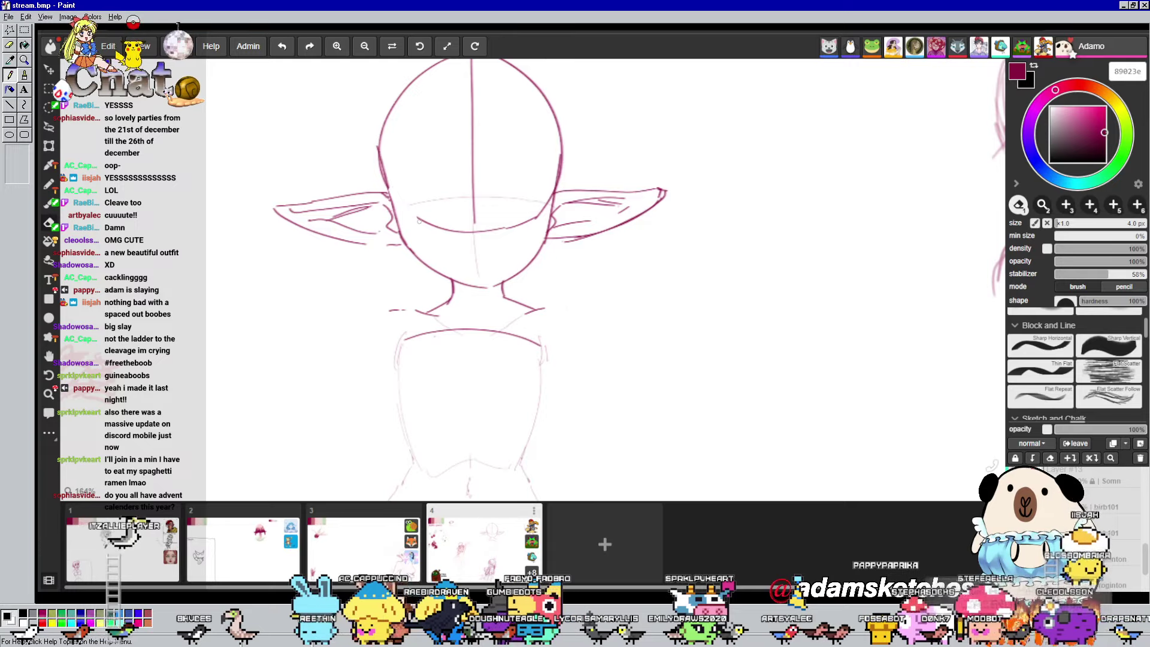
{"action": "left_click_drag", "start_coordinate": [419, 221], "coordinate": [441, 228]}
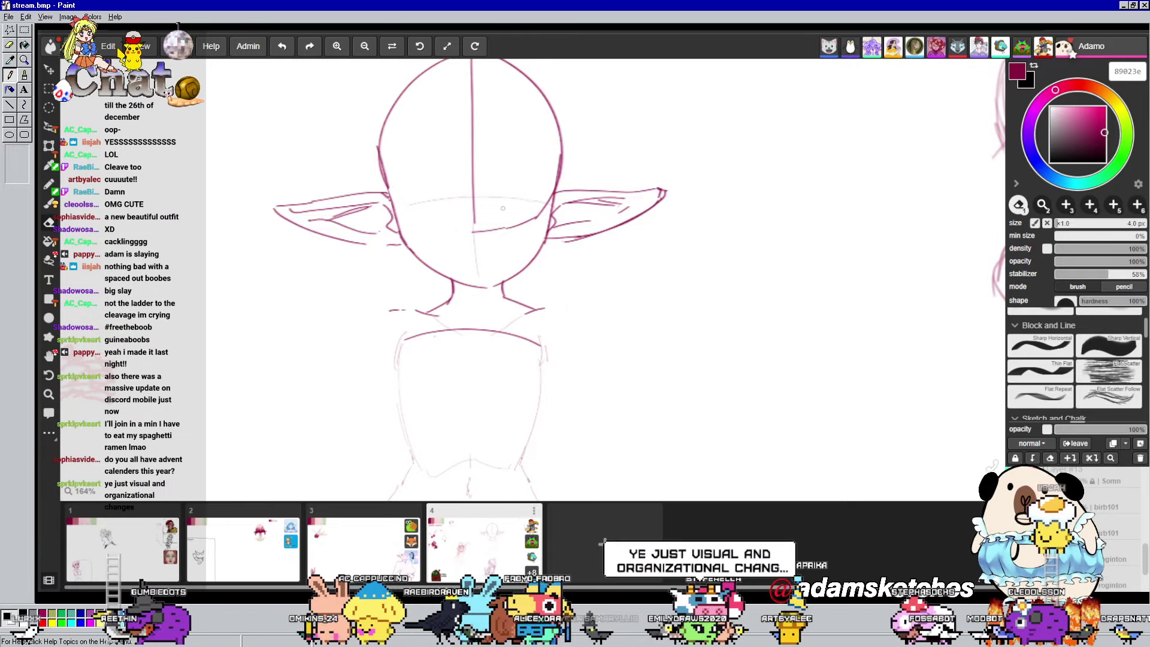
{"action": "mouse_move", "coordinate": [465, 232]}
{"action": "left_mouse_down"}
{"action": "mouse_move", "coordinate": [472, 199]}
{"action": "mouse_move", "coordinate": [478, 233]}
{"action": "left_mouse_up"}
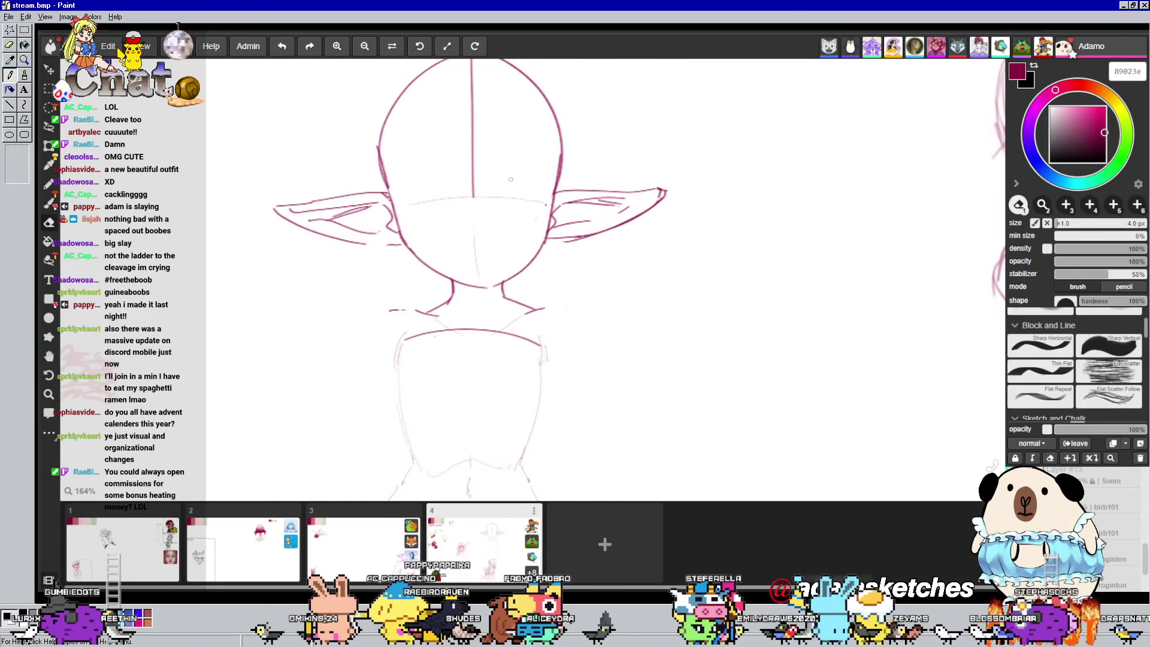
{"action": "left_click_drag", "start_coordinate": [470, 93], "coordinate": [473, 162]}
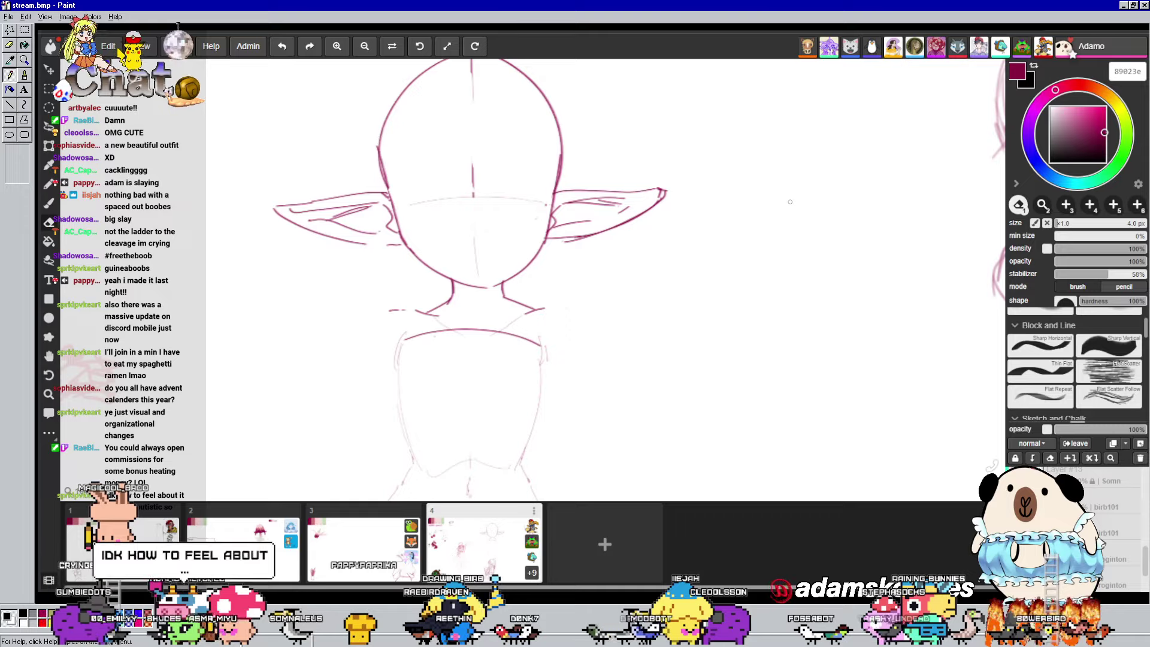
Sketch both eye outlines along the horizontal face guideline, with arched upper lids, outer corners, lower lids and lashes
{"action": "scroll", "coordinate": [533, 171], "scroll_direction": "up", "scroll_amount": 2}
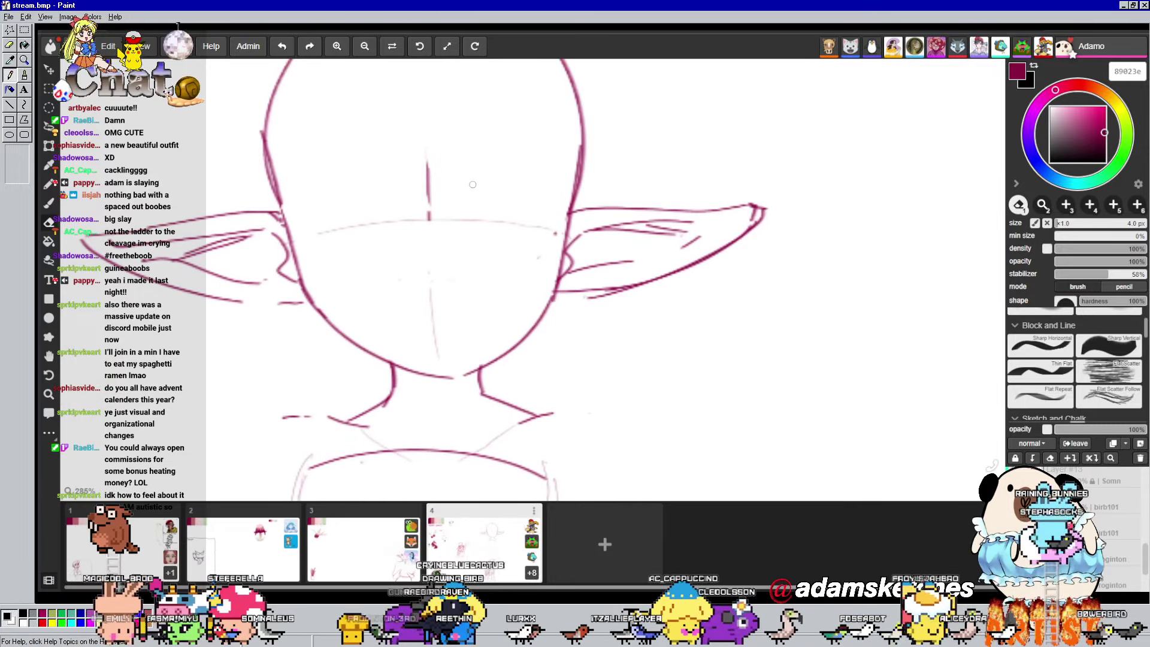
{"action": "key", "text": "b"}
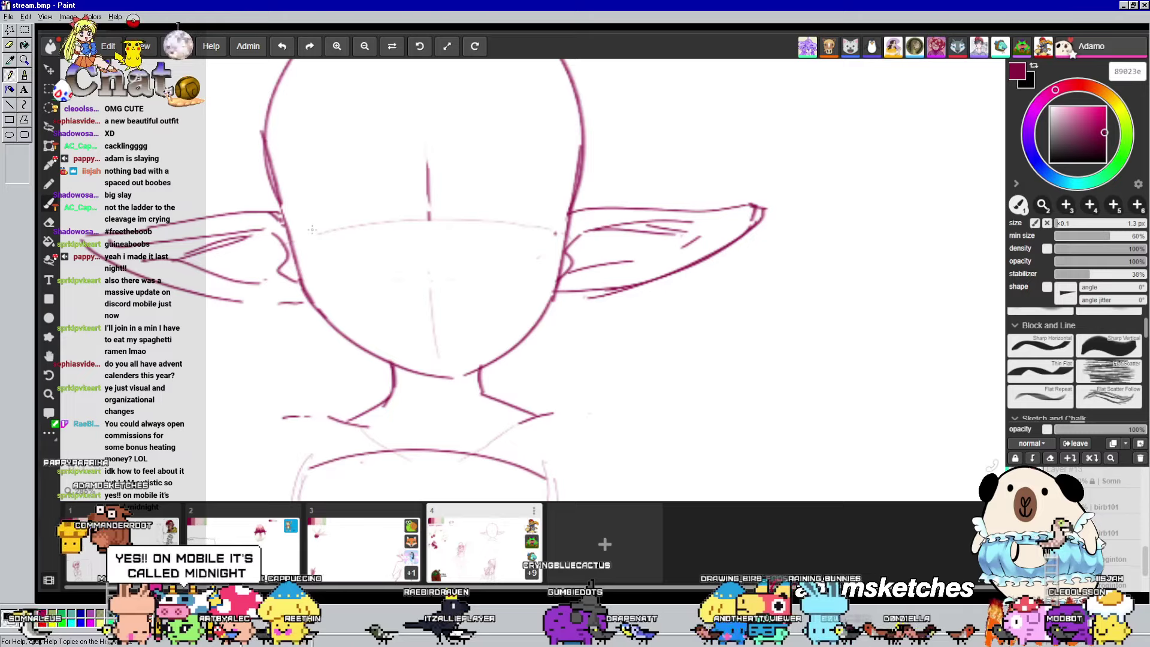
{"action": "mouse_move", "coordinate": [309, 222]}
{"action": "left_mouse_down"}
{"action": "mouse_move", "coordinate": [345, 212]}
{"action": "mouse_move", "coordinate": [371, 223]}
{"action": "left_mouse_up"}
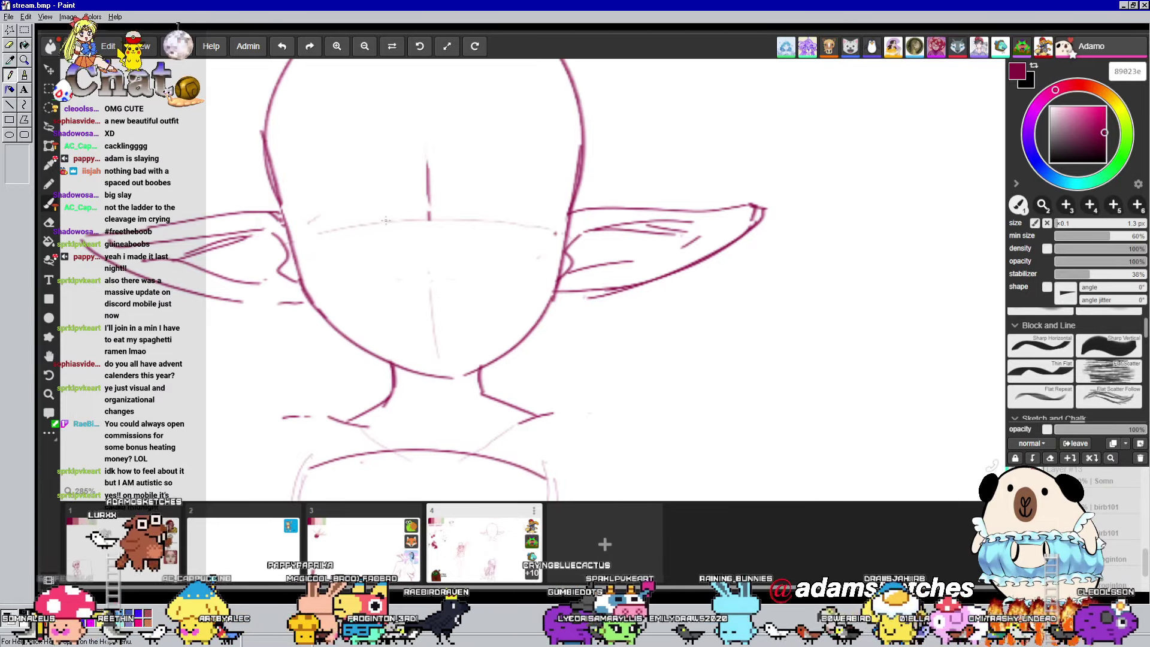
{"action": "left_click_drag", "start_coordinate": [387, 217], "coordinate": [316, 226]}
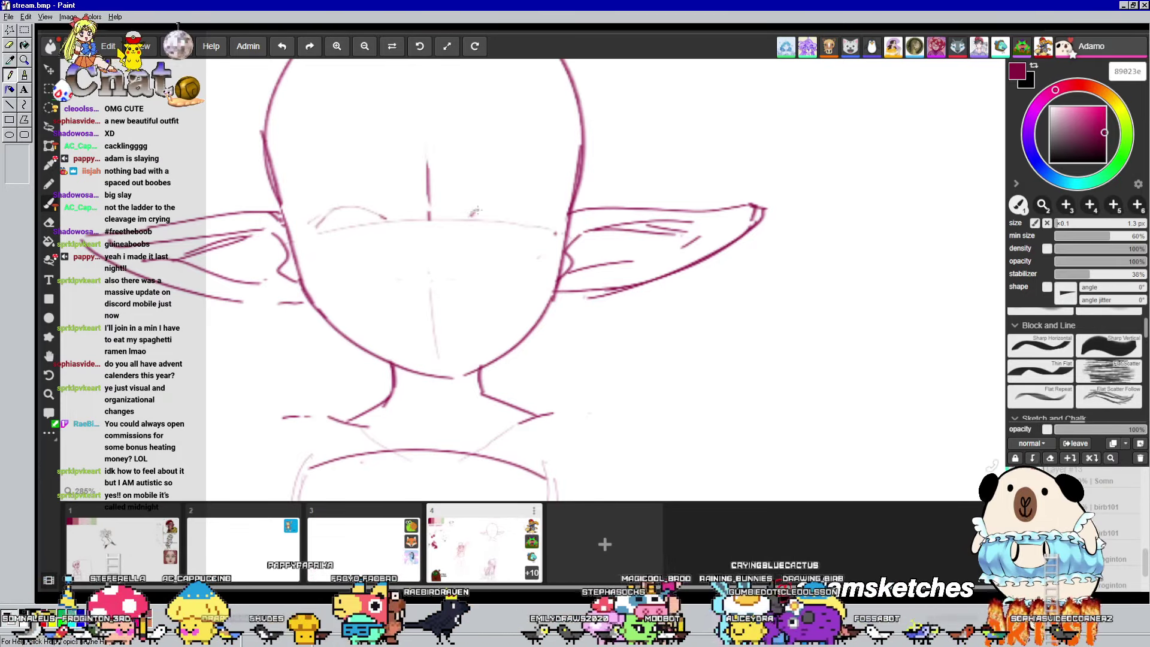
{"action": "mouse_move", "coordinate": [473, 213]}
{"action": "left_mouse_down"}
{"action": "mouse_move", "coordinate": [497, 201]}
{"action": "mouse_move", "coordinate": [528, 205]}
{"action": "left_mouse_up"}
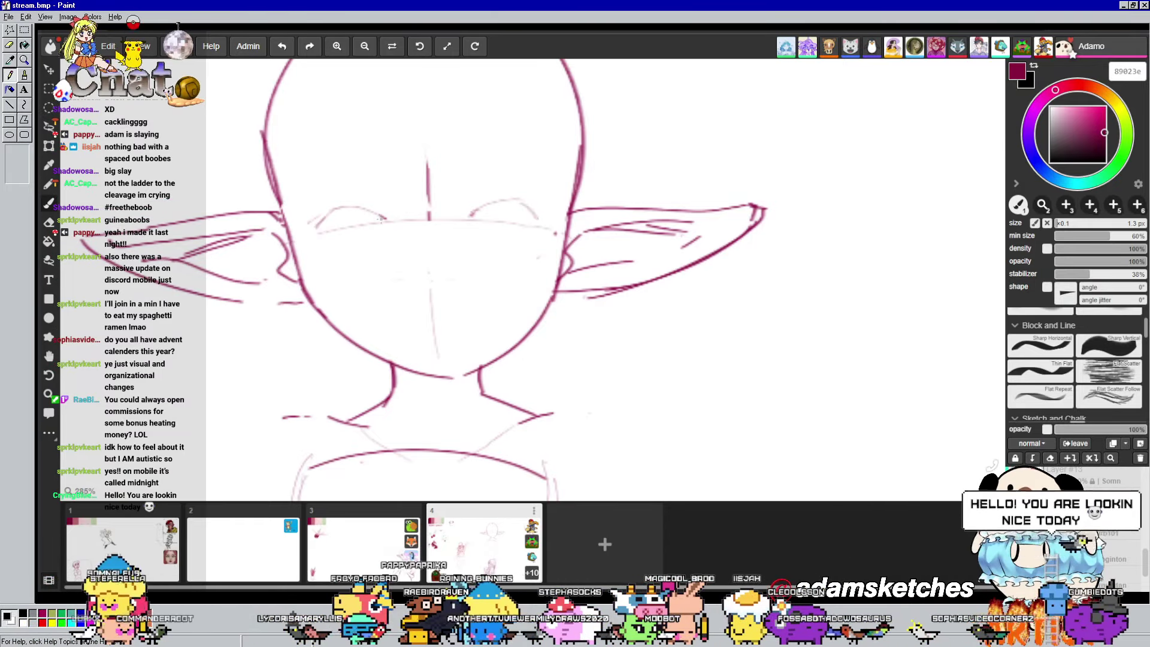
{"action": "mouse_move", "coordinate": [330, 209]}
{"action": "left_mouse_down"}
{"action": "mouse_move", "coordinate": [300, 230]}
{"action": "mouse_move", "coordinate": [318, 241]}
{"action": "left_mouse_up"}
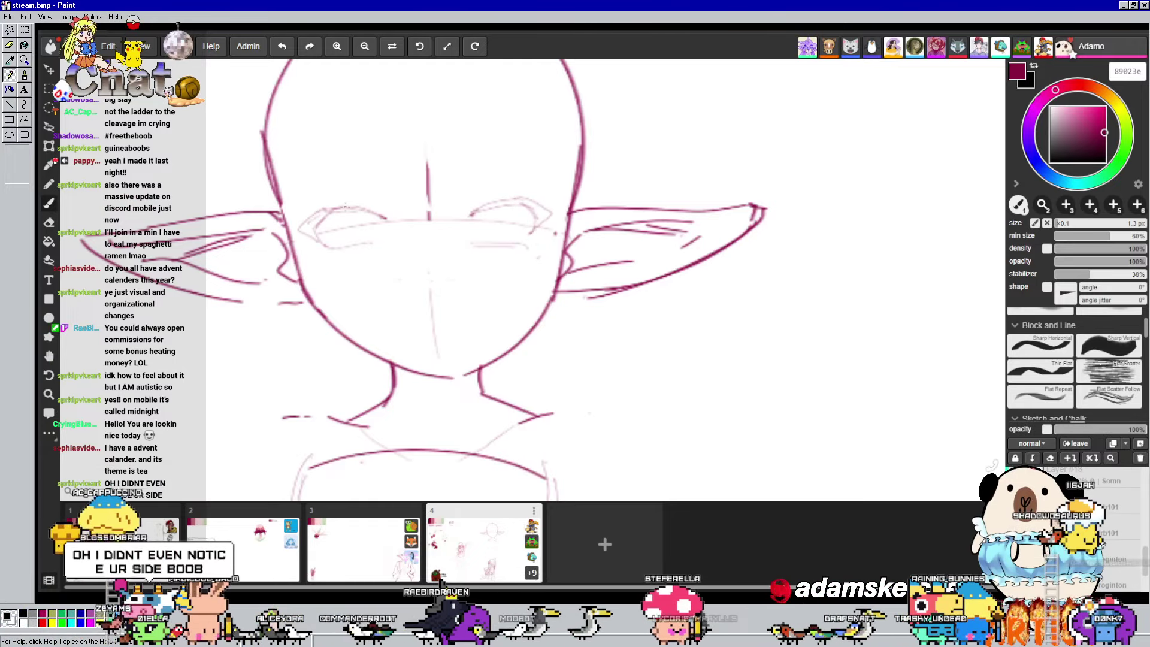
{"action": "mouse_move", "coordinate": [499, 199]}
{"action": "left_mouse_down"}
{"action": "mouse_move", "coordinate": [513, 188]}
{"action": "mouse_move", "coordinate": [509, 200]}
{"action": "mouse_move", "coordinate": [554, 216]}
{"action": "left_mouse_up"}
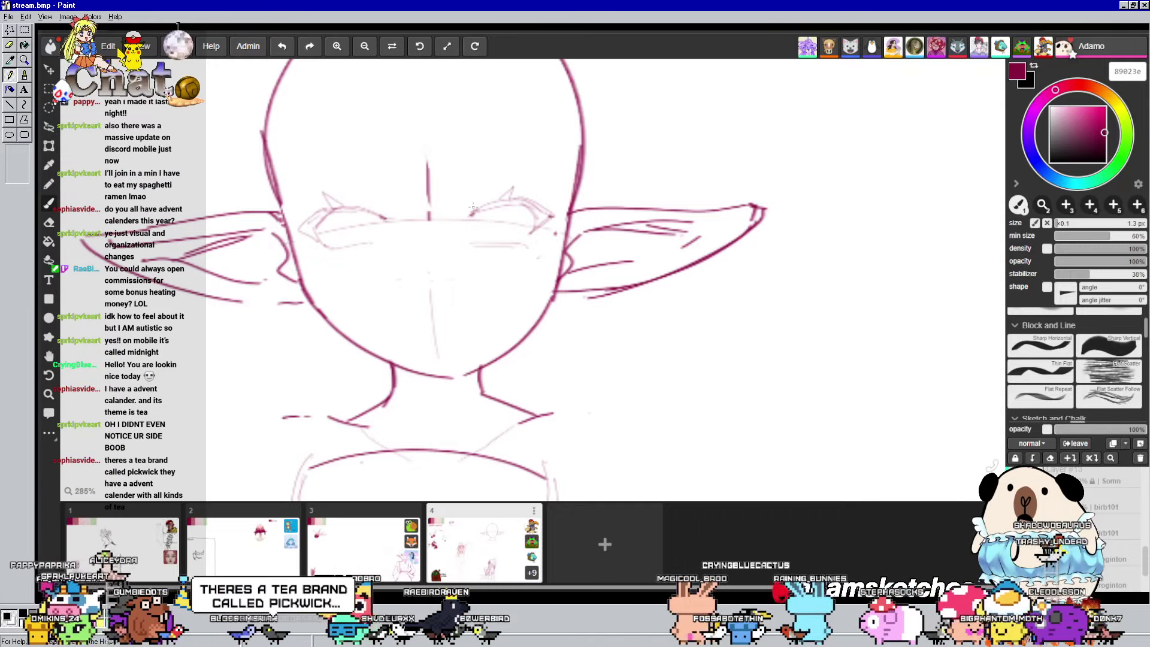
Sketch a small oval nose on the face's centre line and rounded irises inside both eyes
{"action": "left_click_drag", "start_coordinate": [429, 276], "coordinate": [428, 259]}
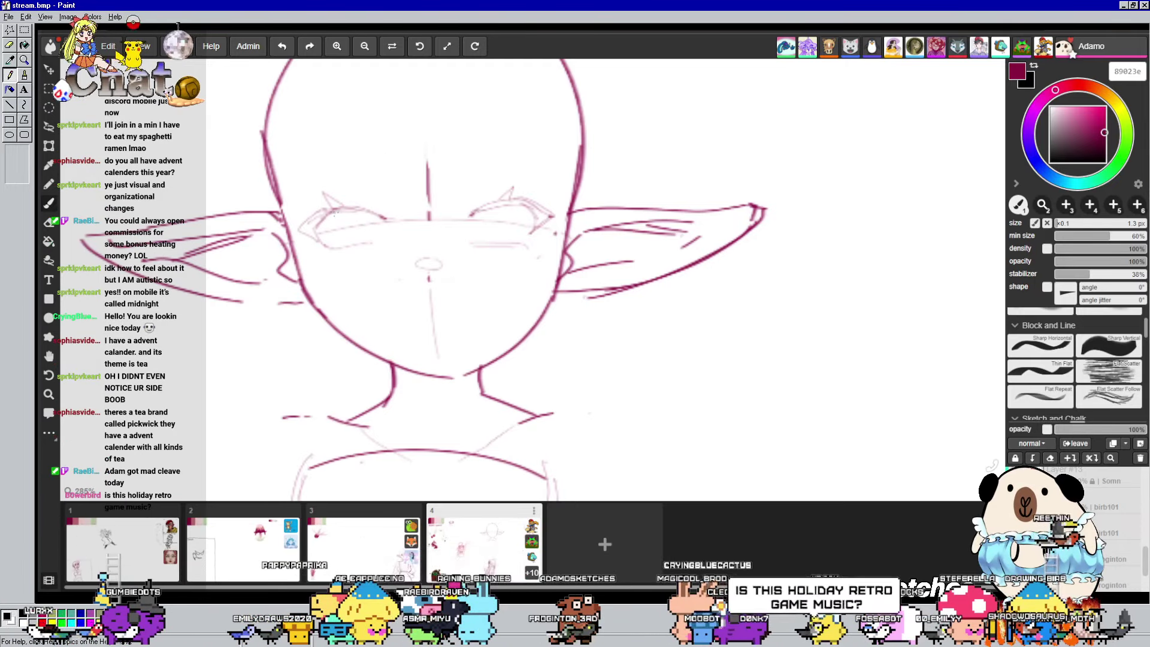
{"action": "left_click_drag", "start_coordinate": [337, 218], "coordinate": [355, 246]}
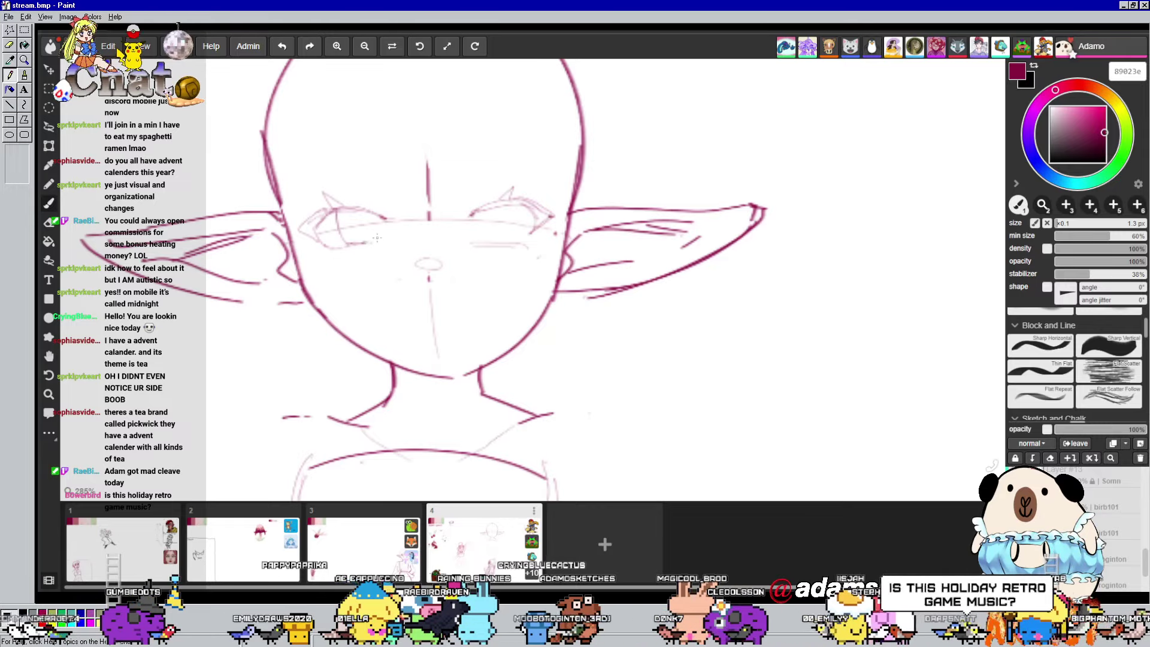
{"action": "mouse_move", "coordinate": [481, 215]}
{"action": "left_mouse_down"}
{"action": "mouse_move", "coordinate": [480, 237]}
{"action": "mouse_move", "coordinate": [502, 240]}
{"action": "mouse_move", "coordinate": [517, 208]}
{"action": "mouse_move", "coordinate": [504, 237]}
{"action": "left_mouse_up"}
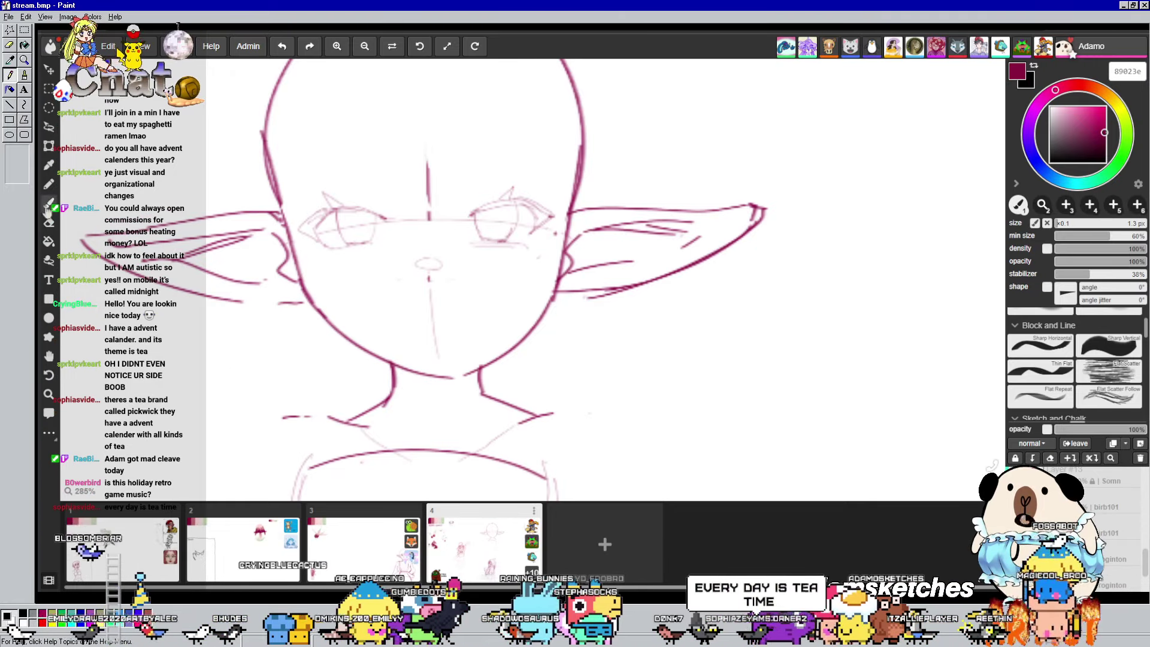
Erase the chin line between the two neck lines and the lower part of the jaw beside it
{"action": "key", "text": "e"}
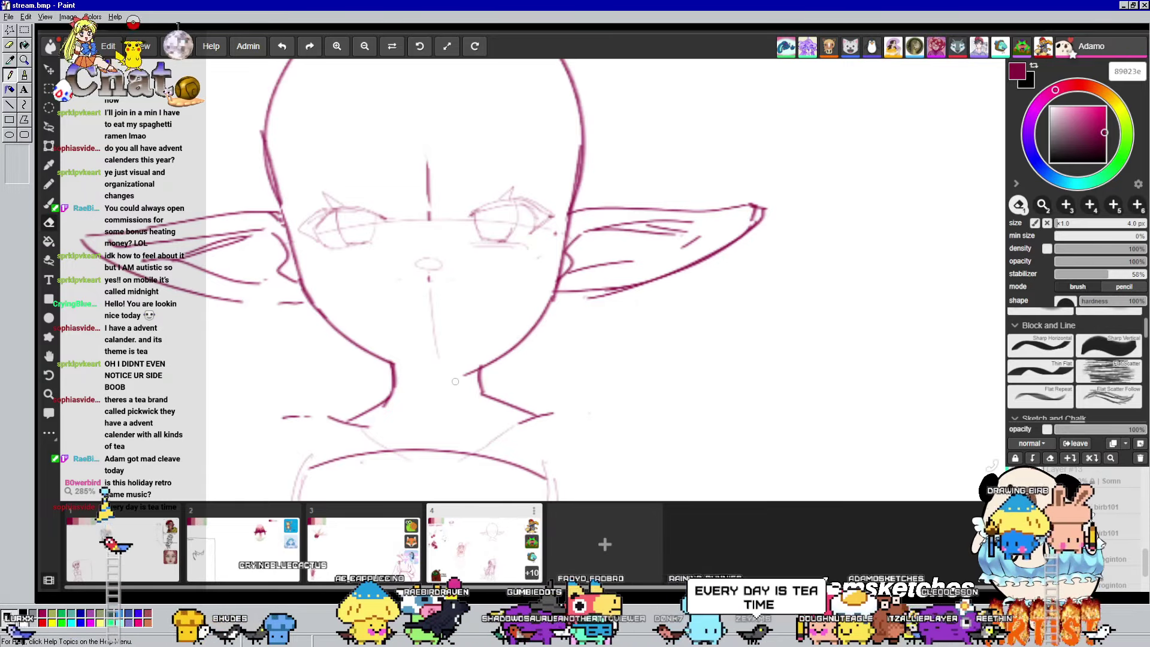
{"action": "left_click_drag", "start_coordinate": [455, 382], "coordinate": [475, 370]}
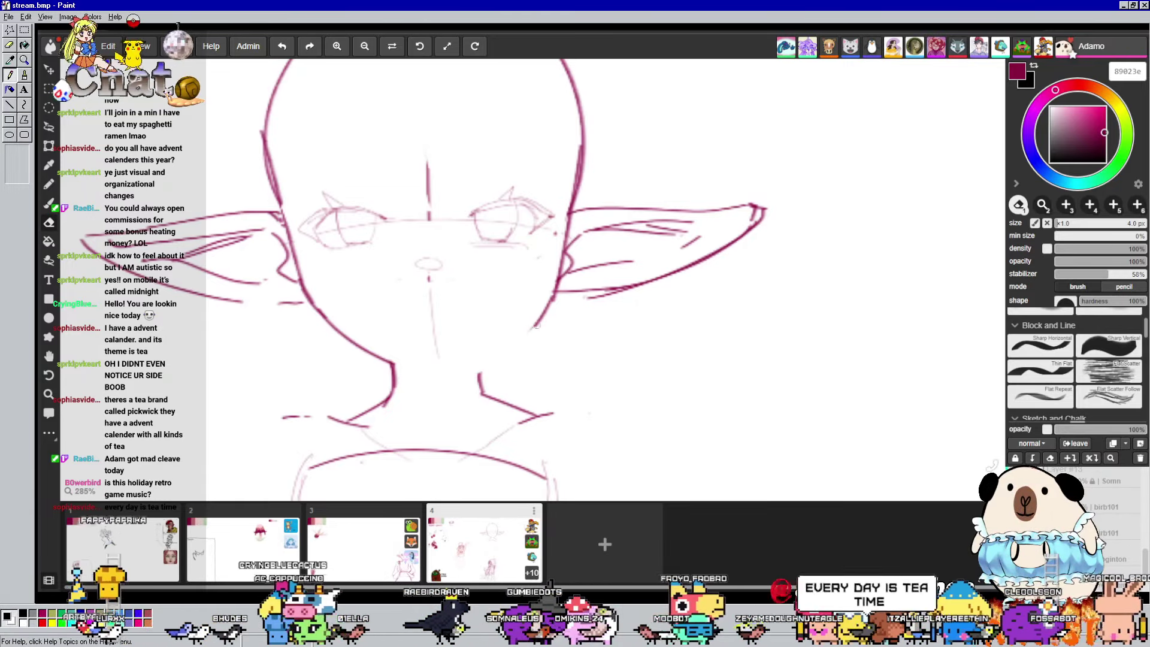
{"action": "left_click", "coordinate": [48, 203]}
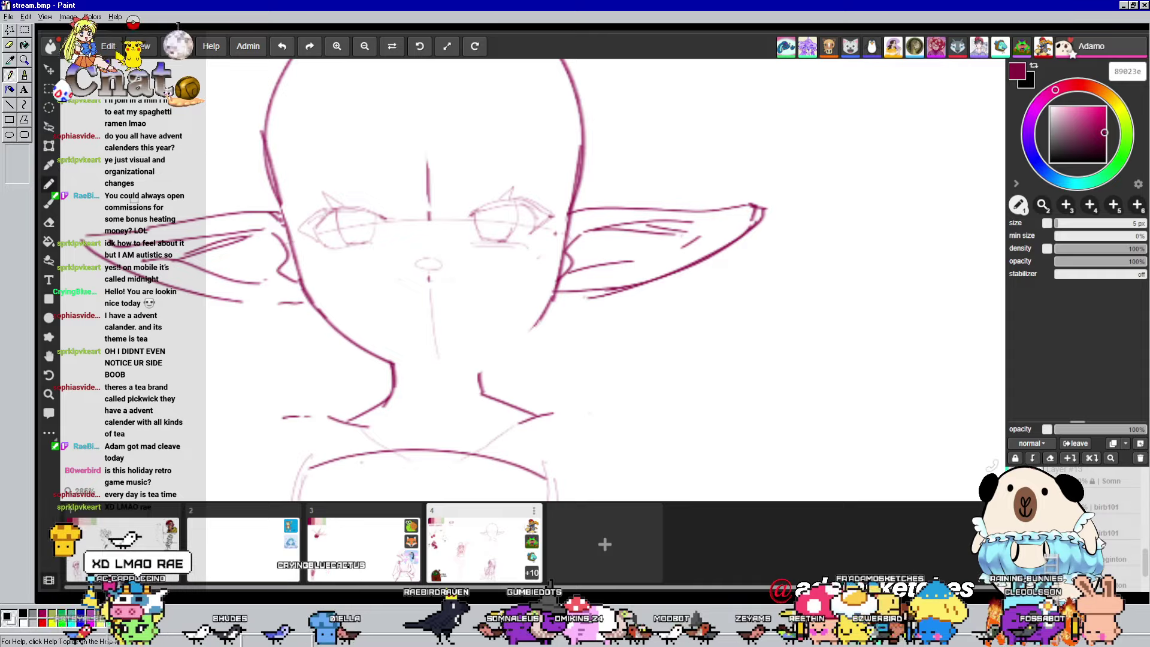
Resketch the lower jaw slanting into a narrower chin and extend the neck line up to meet it
{"action": "left_click_drag", "start_coordinate": [600, 251], "coordinate": [600, 234]}
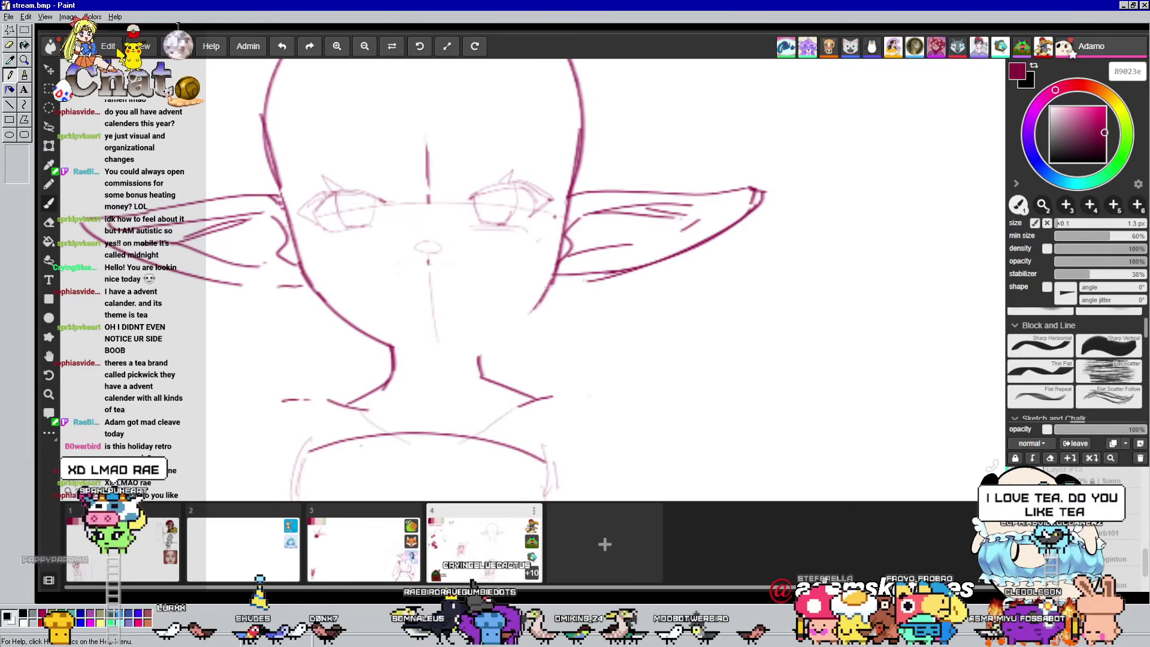
{"action": "mouse_move", "coordinate": [542, 300]}
{"action": "left_mouse_down"}
{"action": "mouse_move", "coordinate": [429, 362]}
{"action": "mouse_move", "coordinate": [462, 385]}
{"action": "left_mouse_up"}
{"action": "key", "text": "space"}
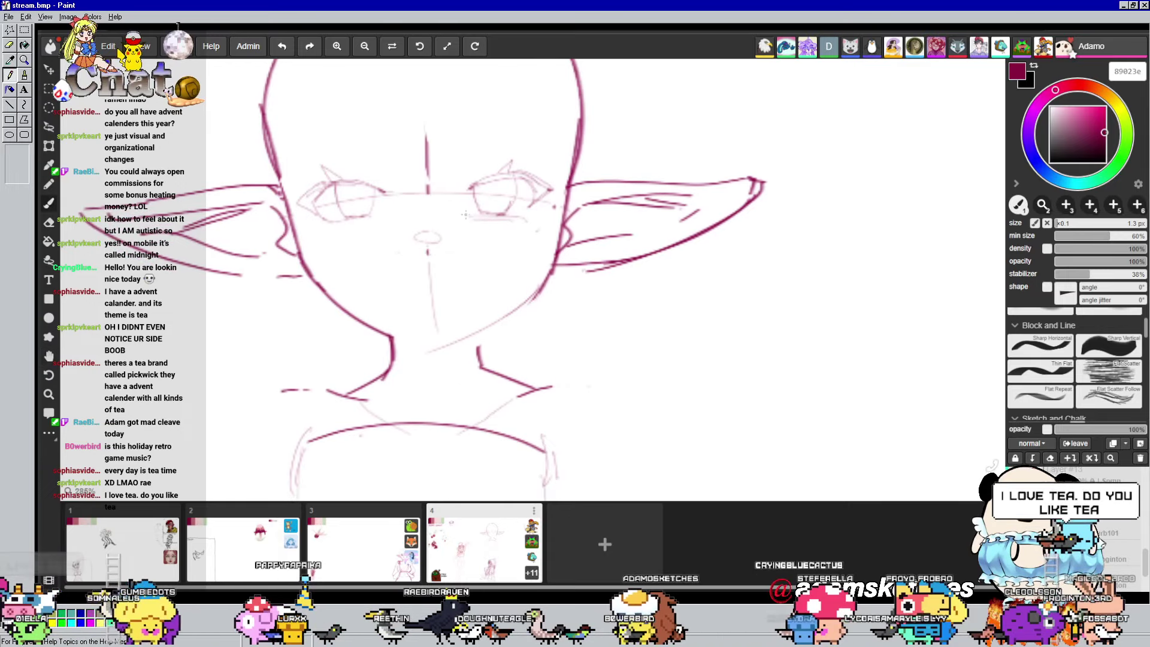
{"action": "left_click_drag", "start_coordinate": [394, 339], "coordinate": [474, 358]}
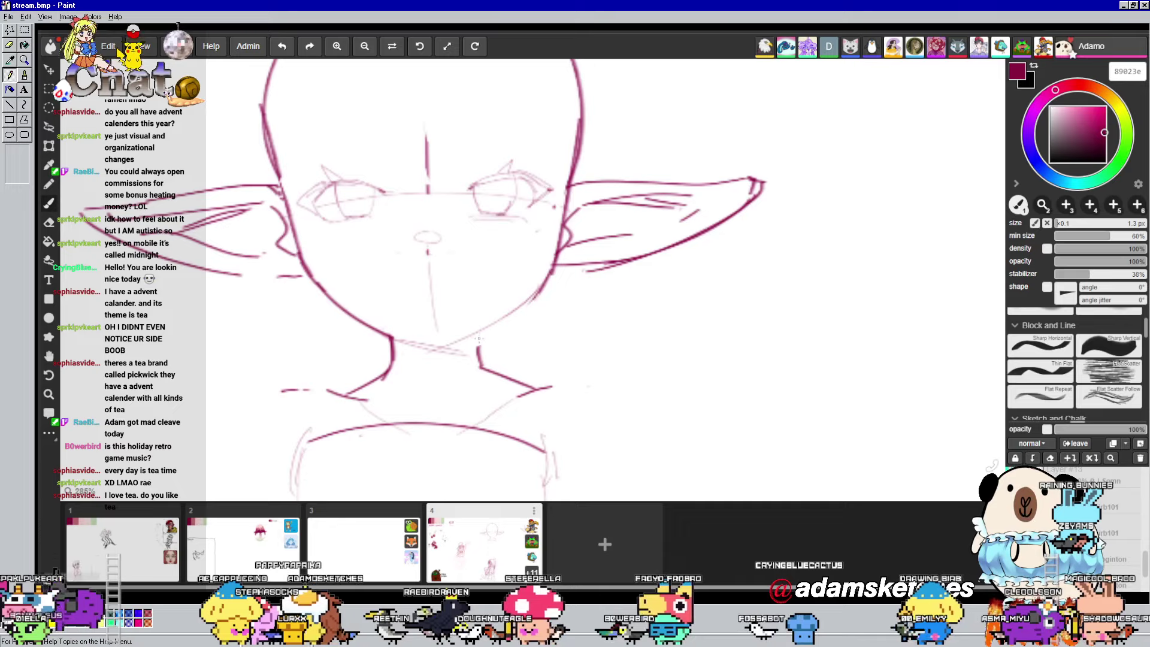
{"action": "left_click_drag", "start_coordinate": [478, 334], "coordinate": [518, 382]}
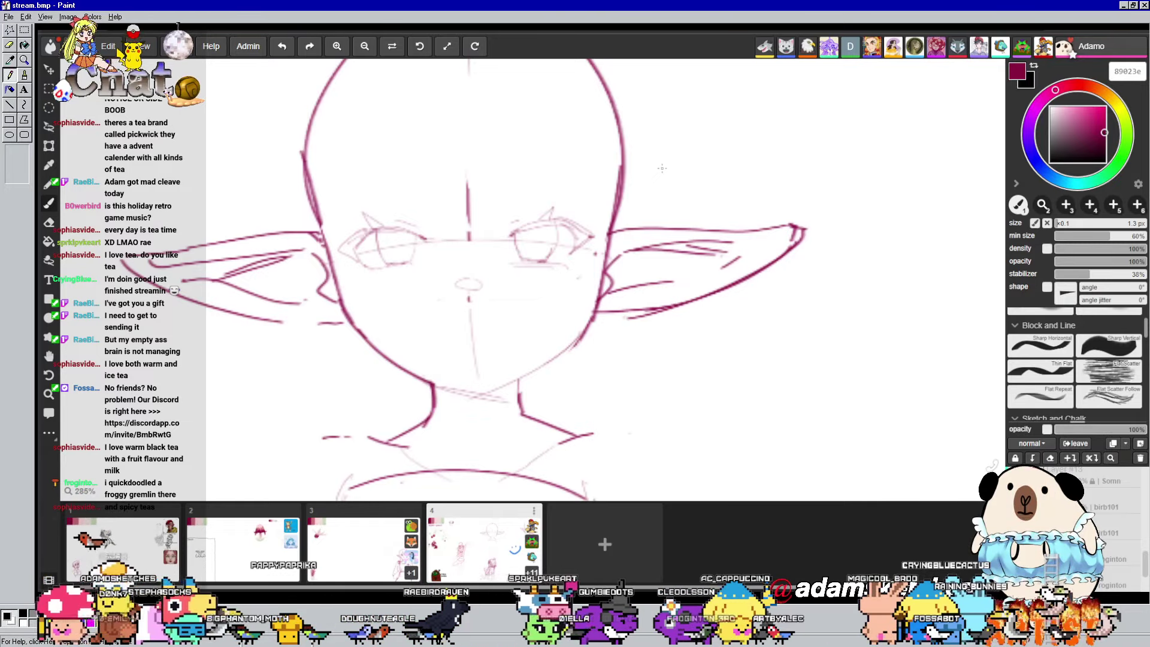
Sketch rounded bust curves bulging out from both sides of the torso and running inward above the waist
{"action": "left_click_drag", "start_coordinate": [453, 319], "coordinate": [471, 282]}
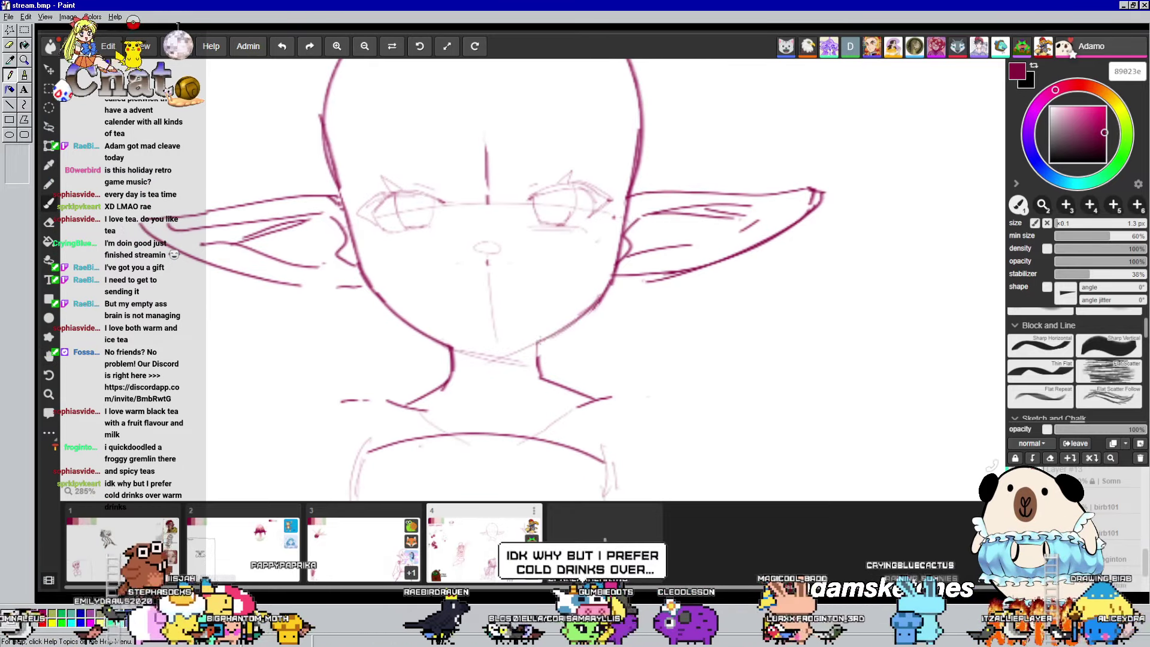
{"action": "scroll", "coordinate": [804, 298], "scroll_direction": "down", "scroll_amount": 4}
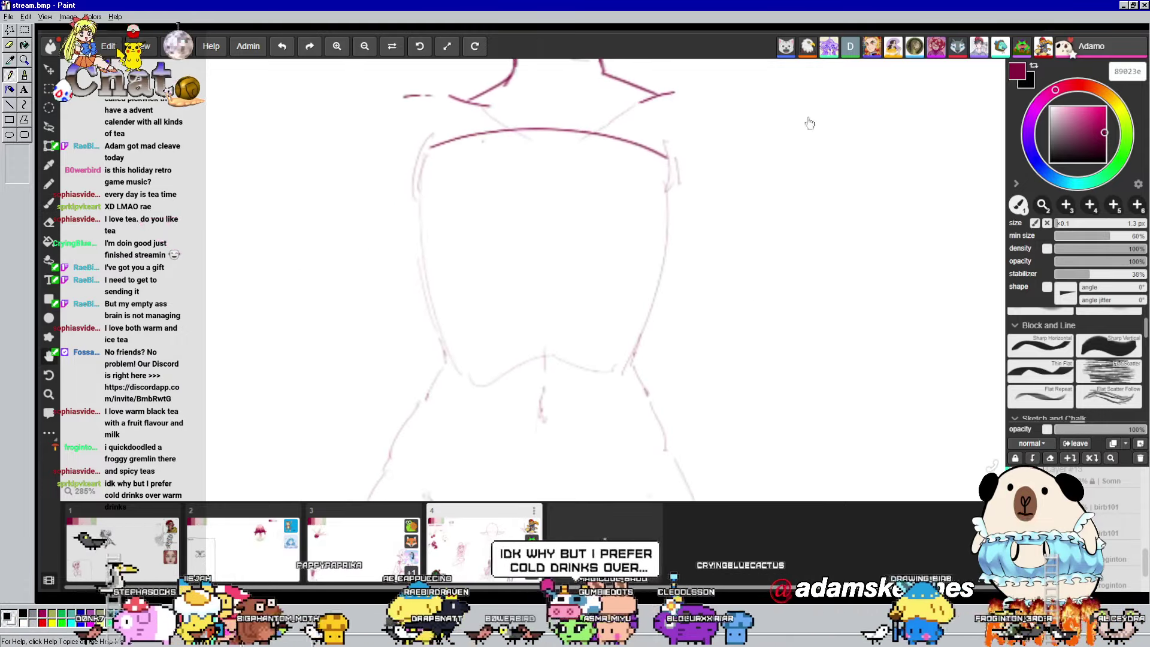
{"action": "left_click_drag", "start_coordinate": [804, 299], "coordinate": [813, 424]}
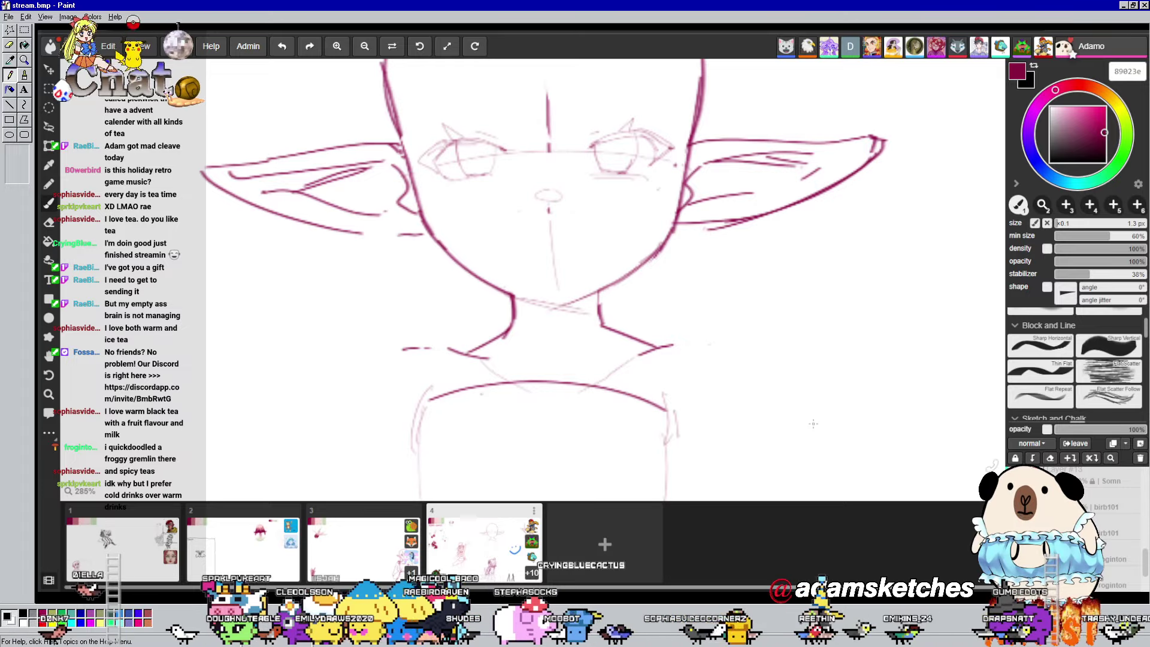
{"action": "key", "text": "space"}
{"action": "left_click_drag", "start_coordinate": [576, 314], "coordinate": [611, 181]}
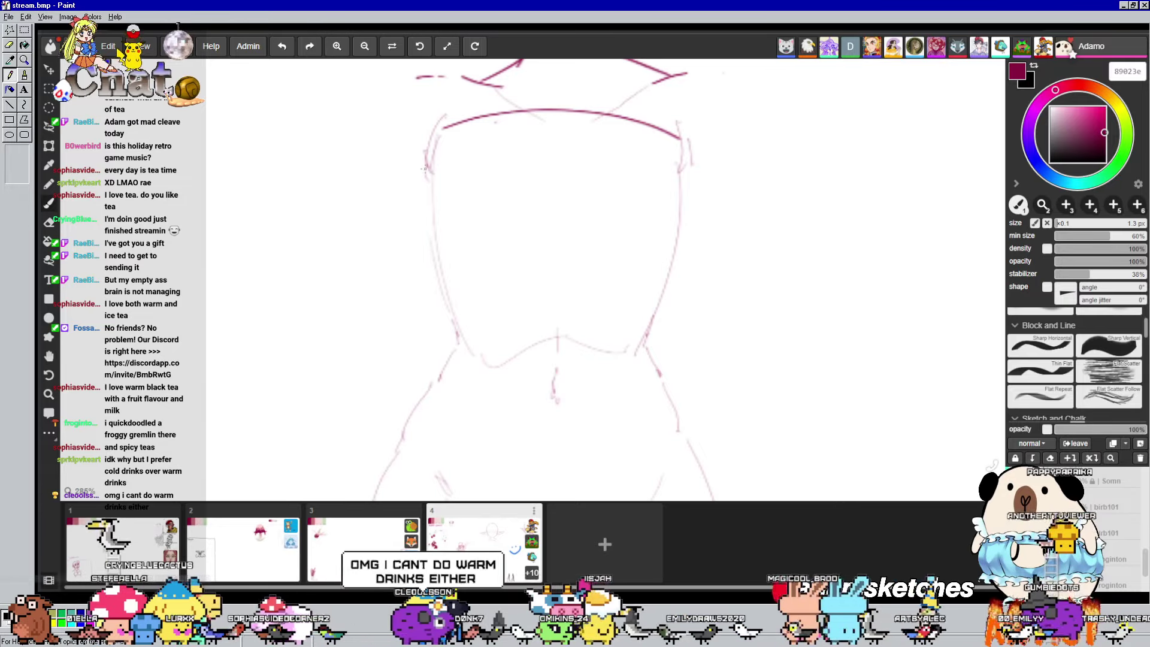
{"action": "mouse_move", "coordinate": [428, 171]}
{"action": "left_mouse_down"}
{"action": "mouse_move", "coordinate": [405, 213]}
{"action": "mouse_move", "coordinate": [468, 318]}
{"action": "left_mouse_up"}
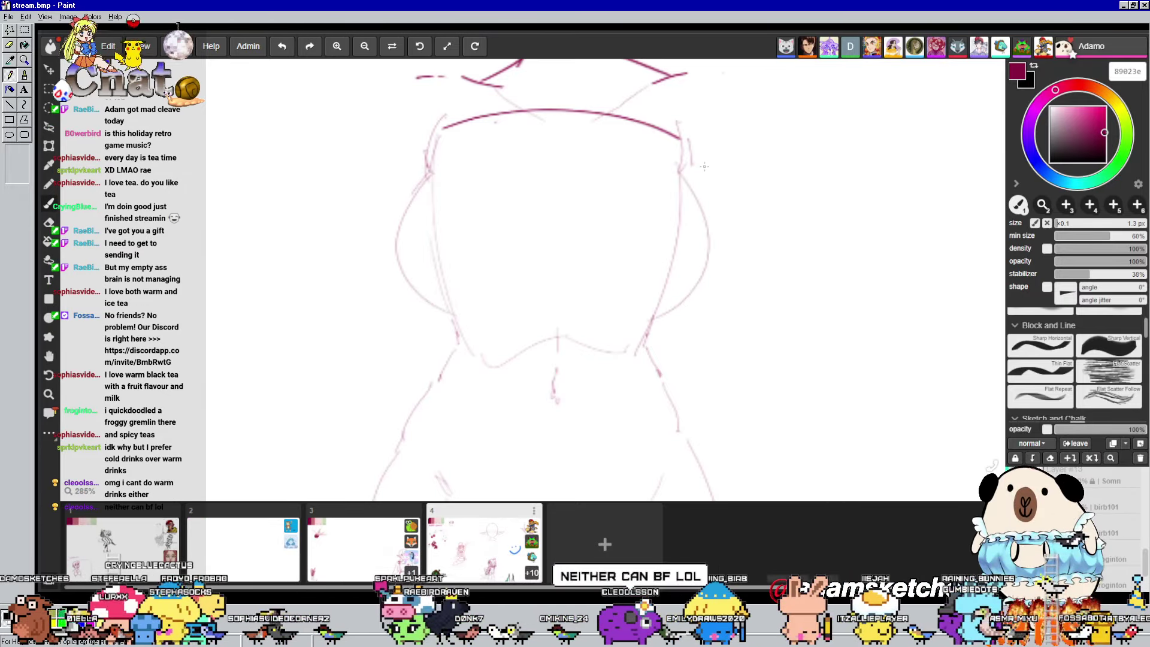
{"action": "key", "text": "ctrl+z"}
{"action": "key", "text": "ctrl+z"}
{"action": "mouse_move", "coordinate": [680, 174]}
{"action": "left_mouse_down"}
{"action": "mouse_move", "coordinate": [683, 305]}
{"action": "mouse_move", "coordinate": [647, 323]}
{"action": "left_mouse_up"}
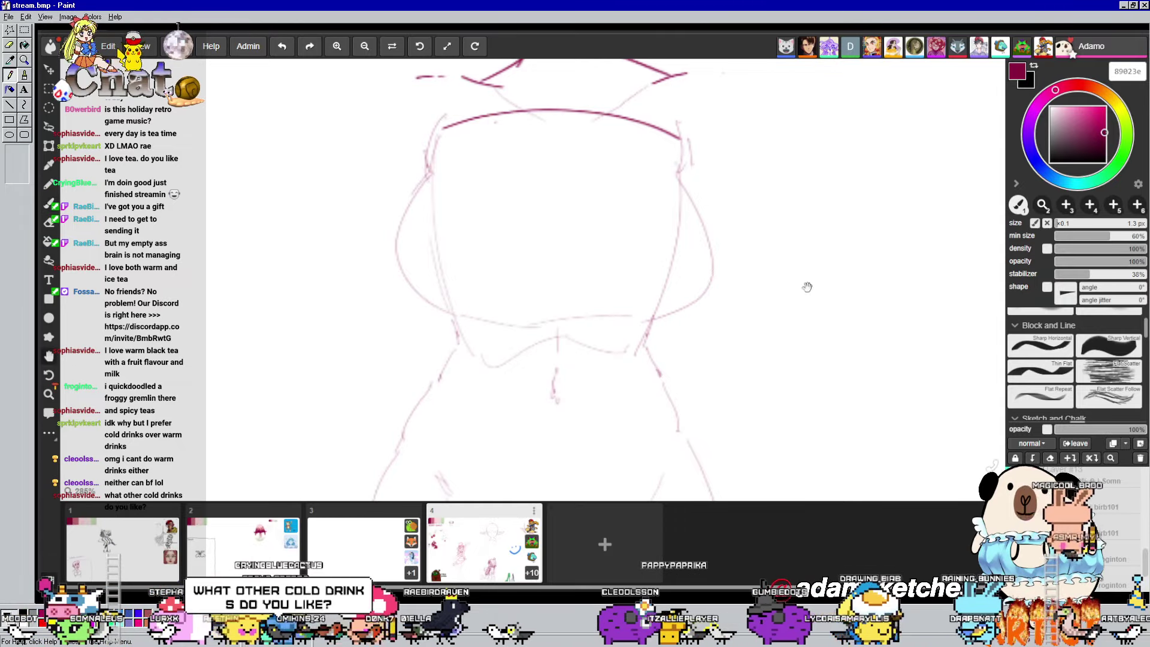
Sketch a small downturned mouth across the centre line between the nose and chin
{"action": "left_click_drag", "start_coordinate": [807, 287], "coordinate": [790, 401]}
{"action": "scroll", "coordinate": [741, 239], "scroll_direction": "up", "scroll_amount": 6}
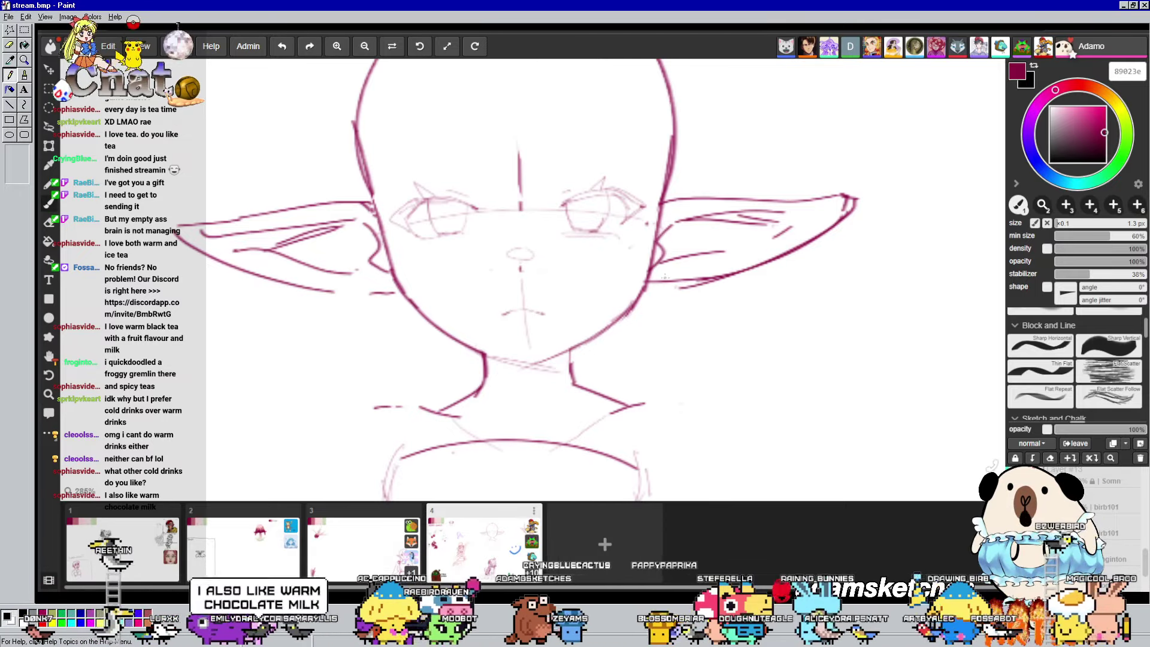
{"action": "left_click_drag", "start_coordinate": [535, 311], "coordinate": [547, 313]}
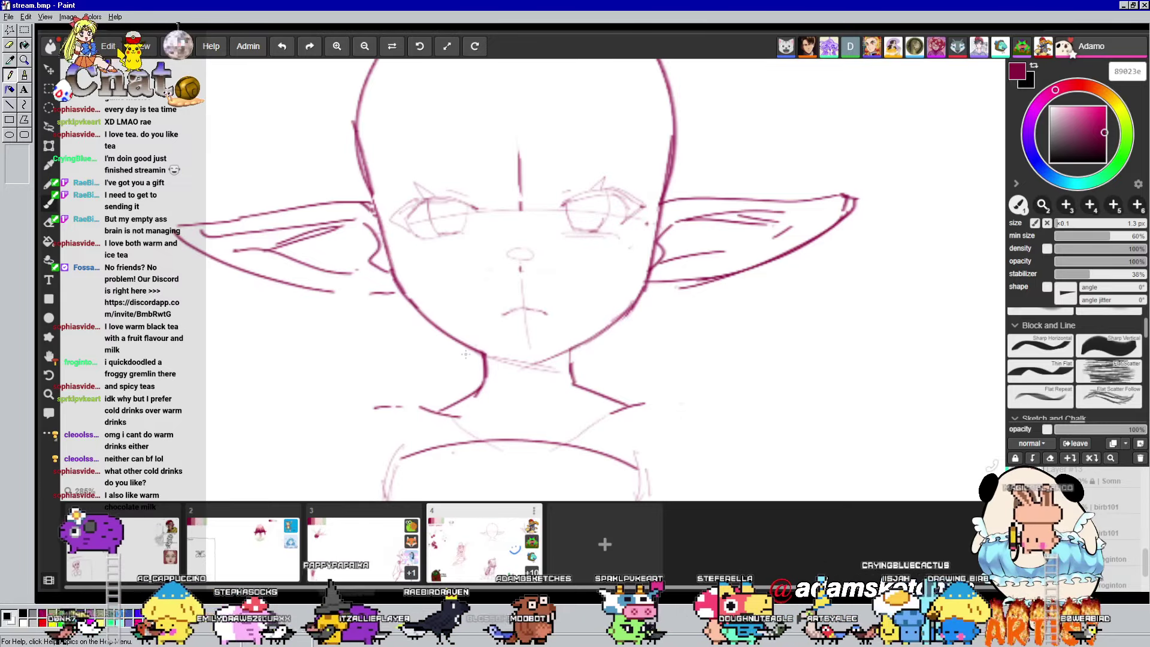
Sketch light eyebrows above both eyes and add pupils and darker lines to the eyes
{"action": "key", "text": "space"}
{"action": "mouse_move", "coordinate": [652, 285]}
{"action": "left_mouse_down"}
{"action": "mouse_move", "coordinate": [655, 354]}
{"action": "mouse_move", "coordinate": [694, 316]}
{"action": "left_mouse_up"}
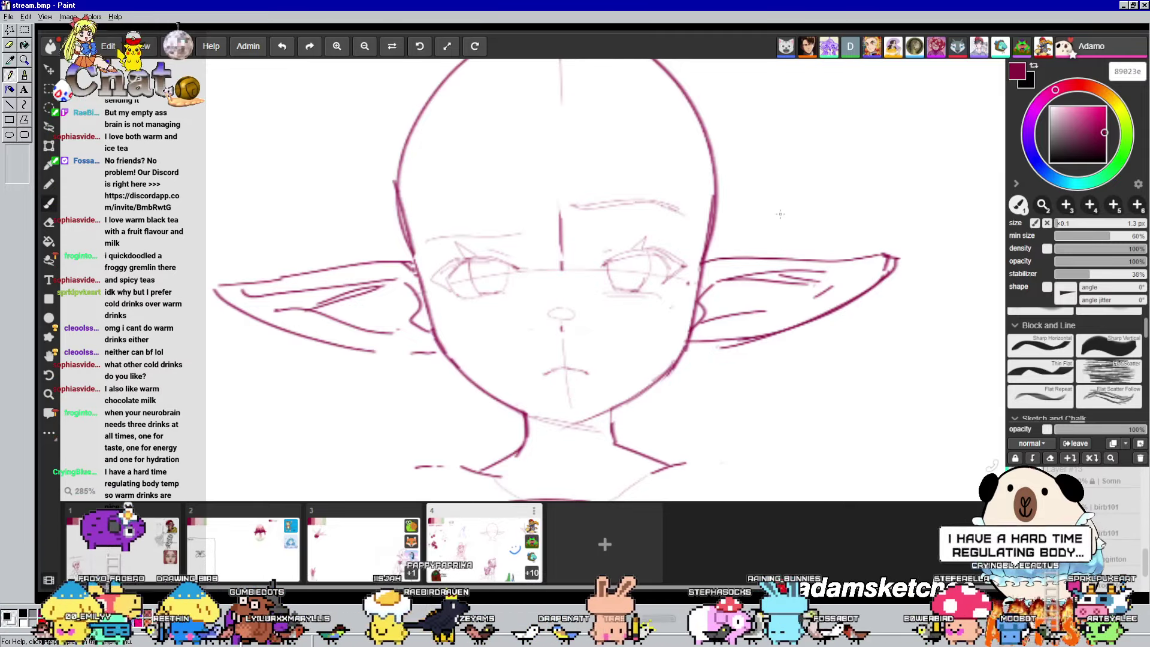
{"action": "left_click_drag", "start_coordinate": [678, 208], "coordinate": [670, 200]}
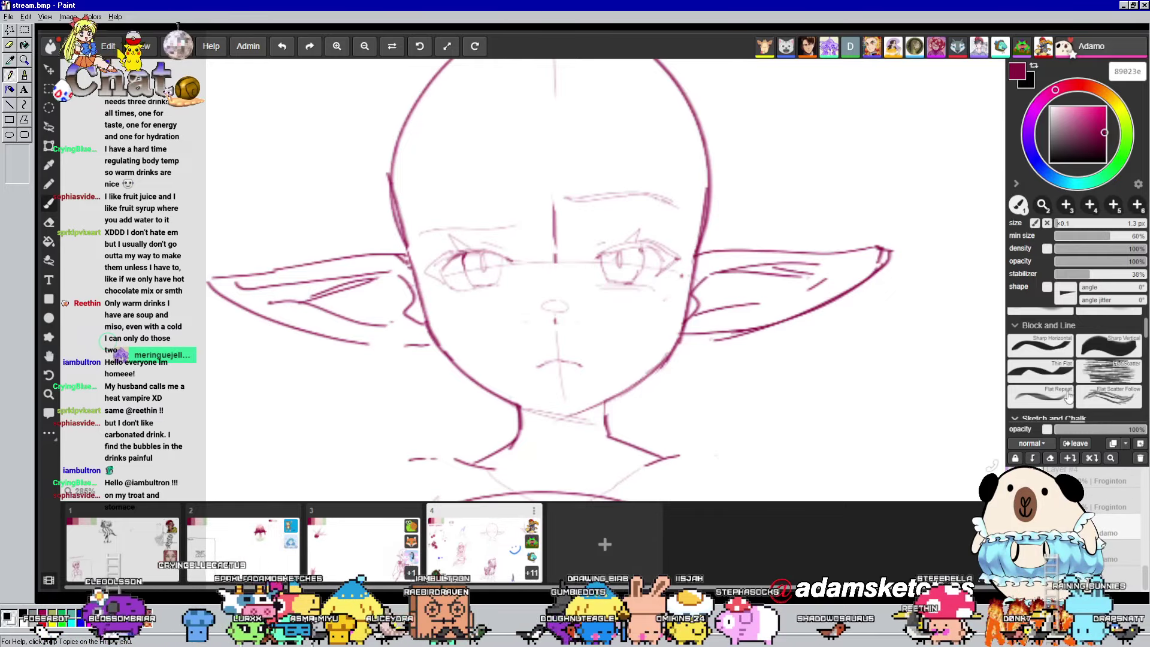
Look over the shared canvas, inspect the froggy gremlin drawing up close, and return to the pointy-eared character
{"action": "key", "text": "space"}
{"action": "left_click_drag", "start_coordinate": [640, 222], "coordinate": [596, 306]}
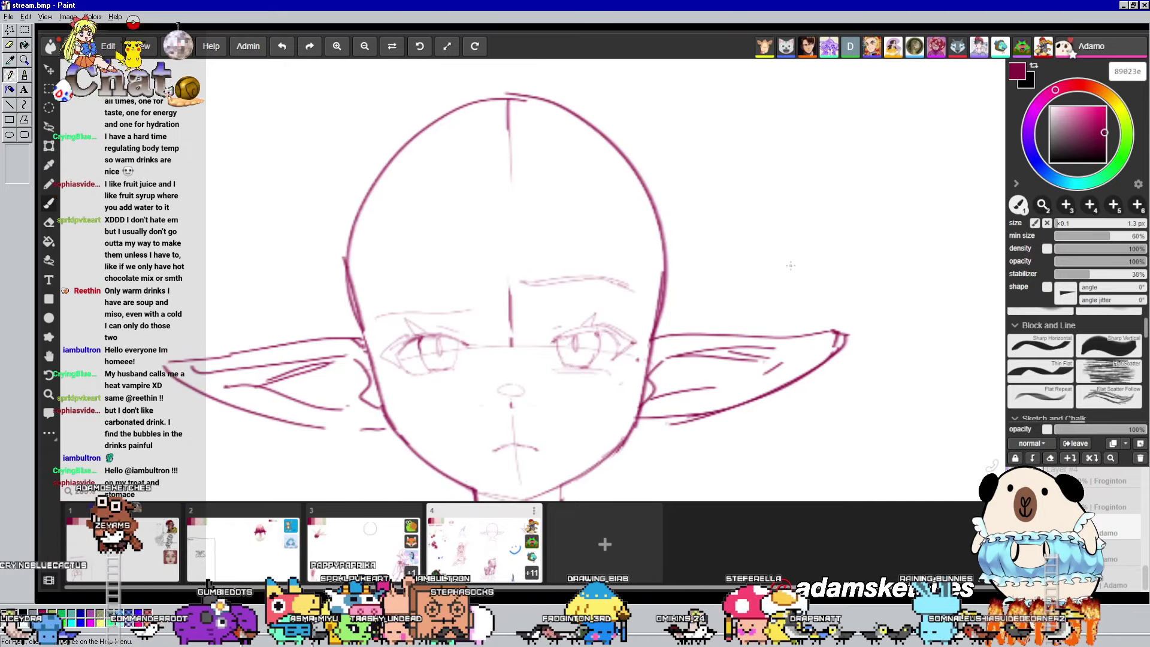
{"action": "mouse_move", "coordinate": [797, 240]}
{"action": "left_mouse_down"}
{"action": "mouse_move", "coordinate": [794, 307]}
{"action": "mouse_move", "coordinate": [785, 247]}
{"action": "left_mouse_up"}
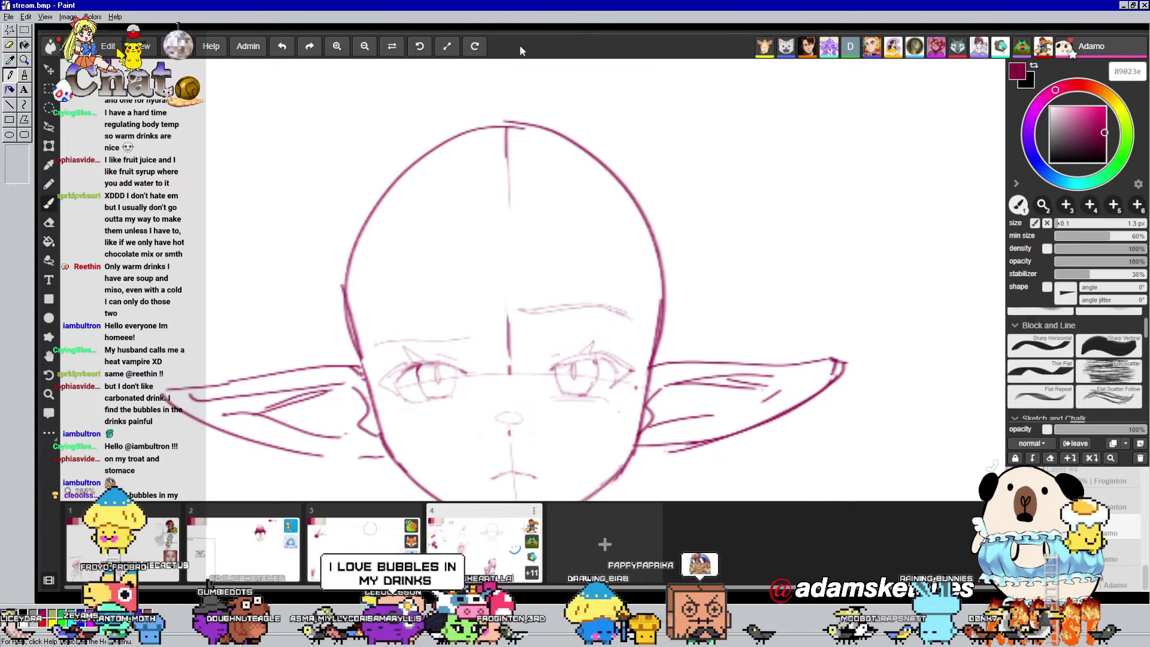
{"action": "scroll", "coordinate": [556, 234], "scroll_direction": "down", "scroll_amount": 4}
{"action": "left_click_drag", "start_coordinate": [556, 234], "coordinate": [581, 164]}
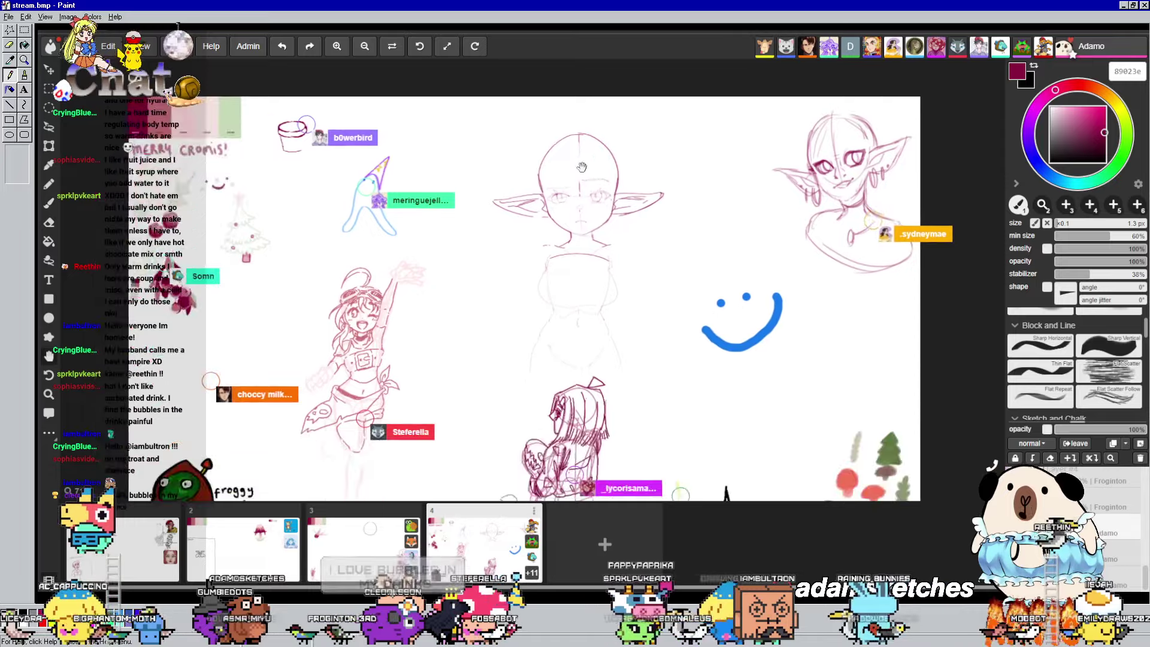
{"action": "left_click_drag", "start_coordinate": [602, 243], "coordinate": [598, 133]}
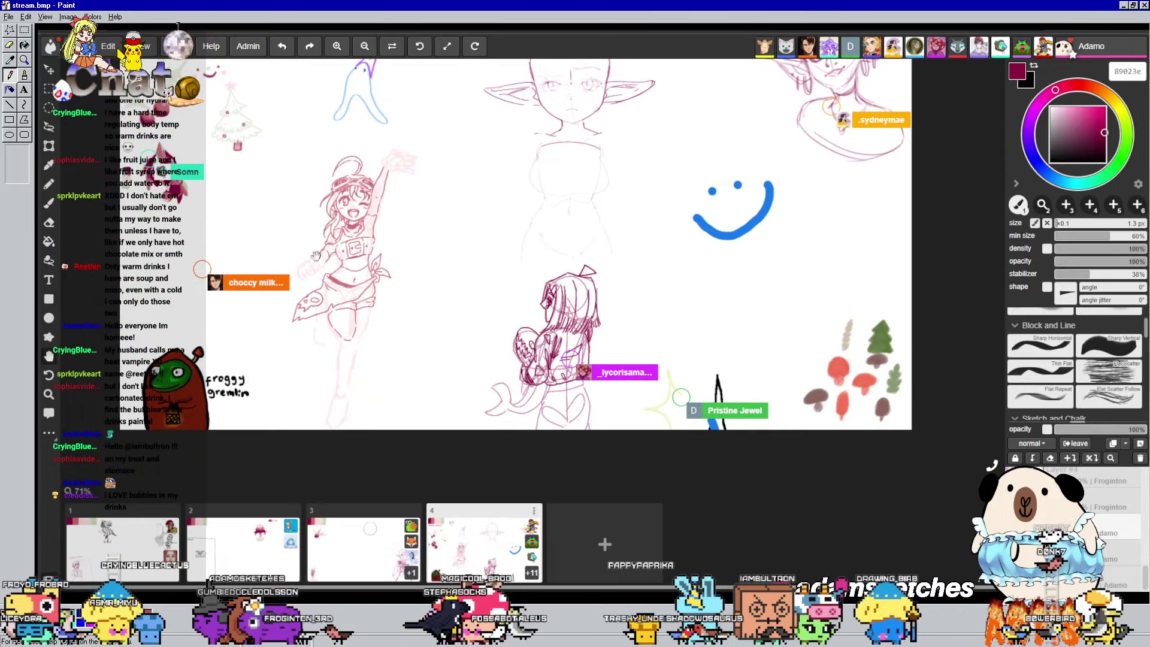
{"action": "left_click_drag", "start_coordinate": [316, 256], "coordinate": [444, 203]}
{"action": "scroll", "coordinate": [264, 332], "scroll_direction": "up", "scroll_amount": 5}
{"action": "scroll", "coordinate": [262, 323], "scroll_direction": "up", "scroll_amount": 2}
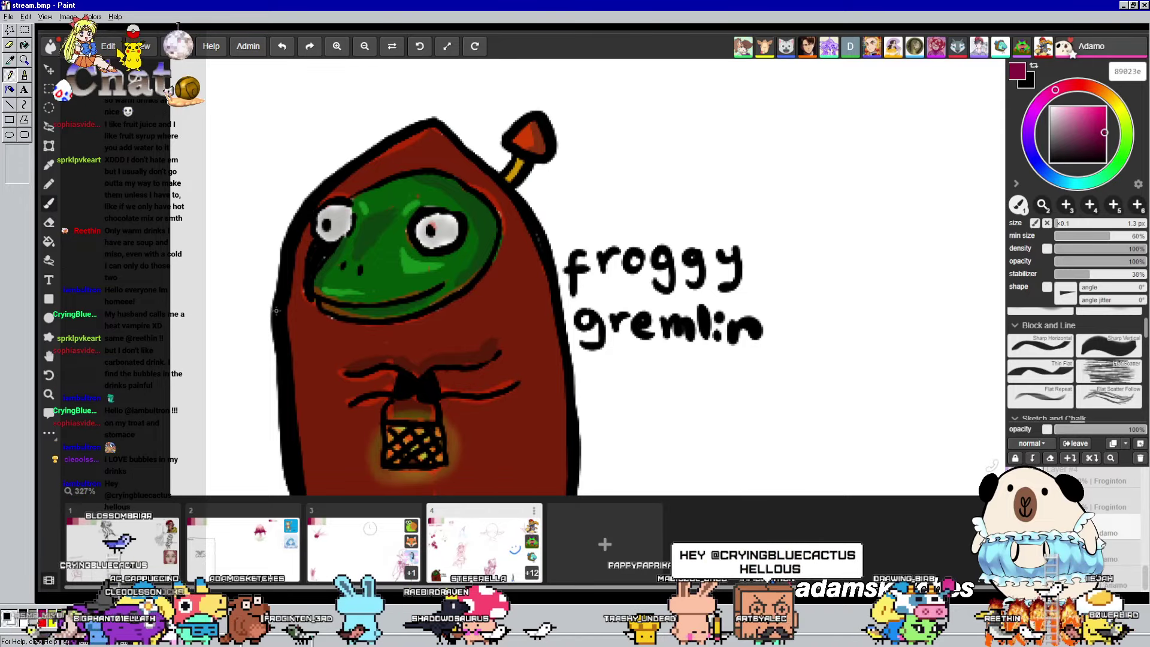
{"action": "scroll", "coordinate": [262, 314], "scroll_direction": "down", "scroll_amount": 1}
{"action": "scroll", "coordinate": [301, 292], "scroll_direction": "up", "scroll_amount": 1}
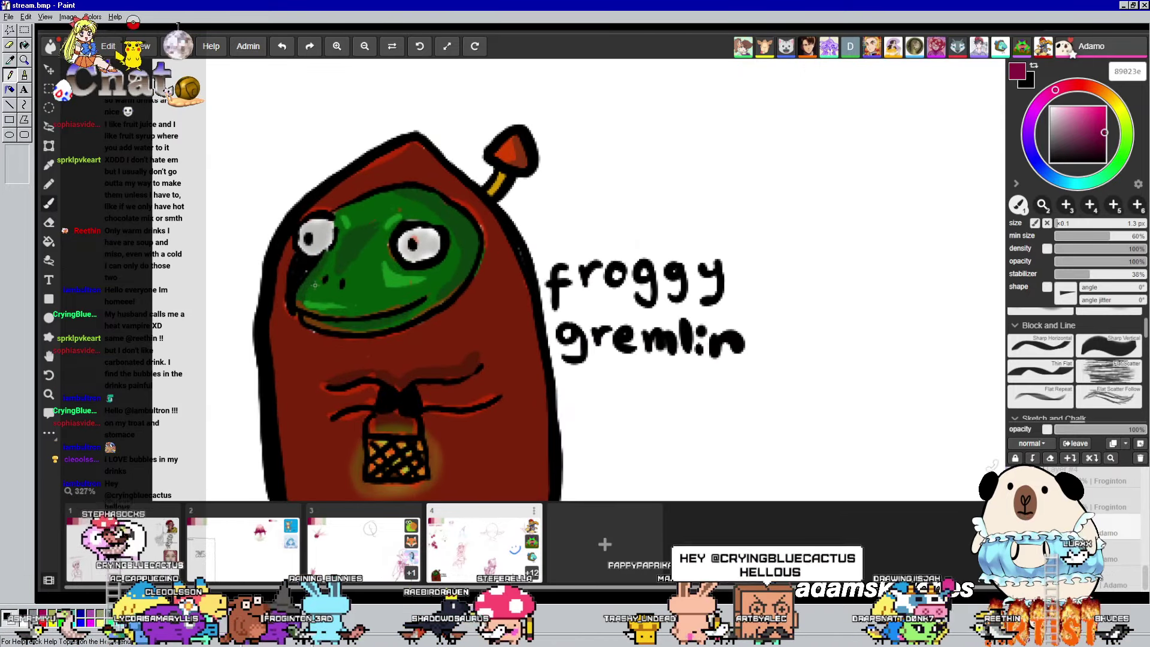
{"action": "scroll", "coordinate": [318, 285], "scroll_direction": "down", "scroll_amount": 8}
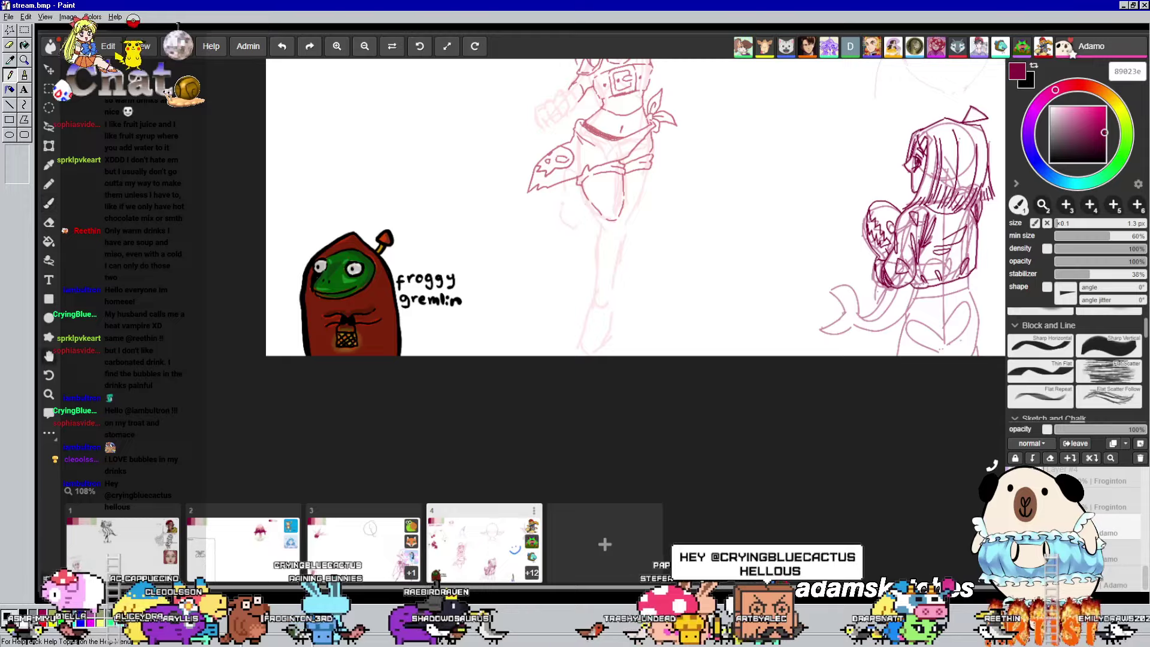
{"action": "mouse_move", "coordinate": [851, 140]}
{"action": "left_mouse_down"}
{"action": "mouse_move", "coordinate": [419, 280]}
{"action": "mouse_move", "coordinate": [408, 426]}
{"action": "left_mouse_up"}
{"action": "mouse_move", "coordinate": [288, 225]}
{"action": "left_mouse_down"}
{"action": "mouse_move", "coordinate": [300, 251]}
{"action": "mouse_move", "coordinate": [454, 333]}
{"action": "mouse_move", "coordinate": [616, 231]}
{"action": "mouse_move", "coordinate": [278, 273]}
{"action": "left_mouse_up"}
{"action": "left_click_drag", "start_coordinate": [496, 233], "coordinate": [421, 233]}
{"action": "scroll", "coordinate": [437, 240], "scroll_direction": "up", "scroll_amount": 3}
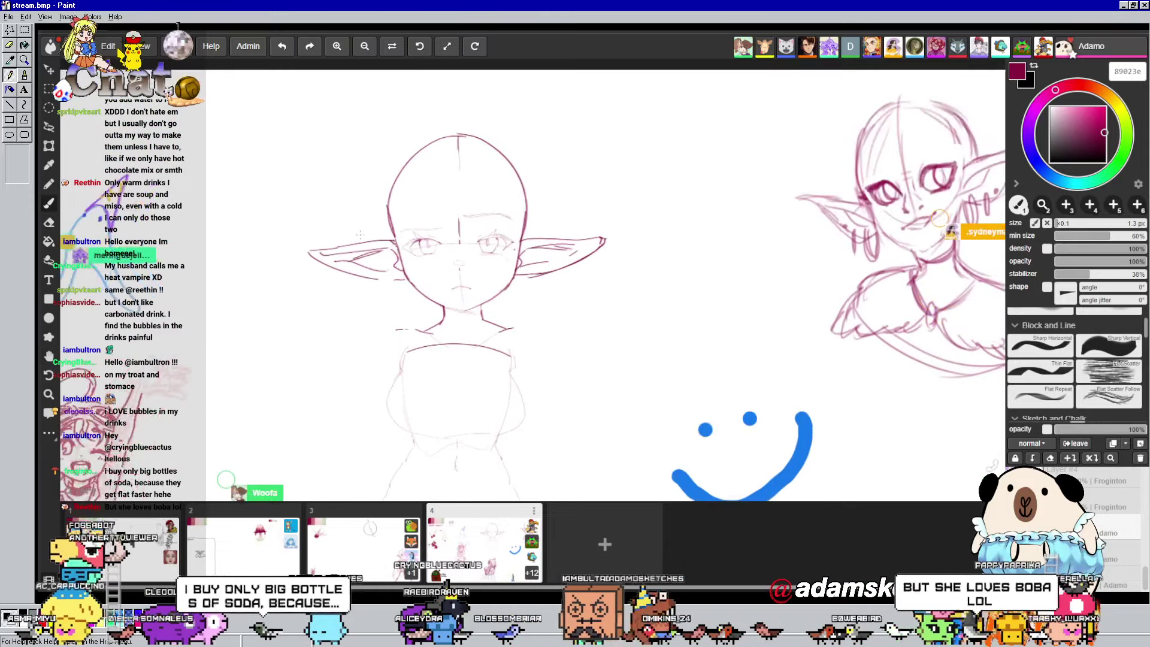
Erase the vertical centre guideline from the character's forehead and from below the nose down to the chin
{"action": "scroll", "coordinate": [449, 245], "scroll_direction": "up", "scroll_amount": 3}
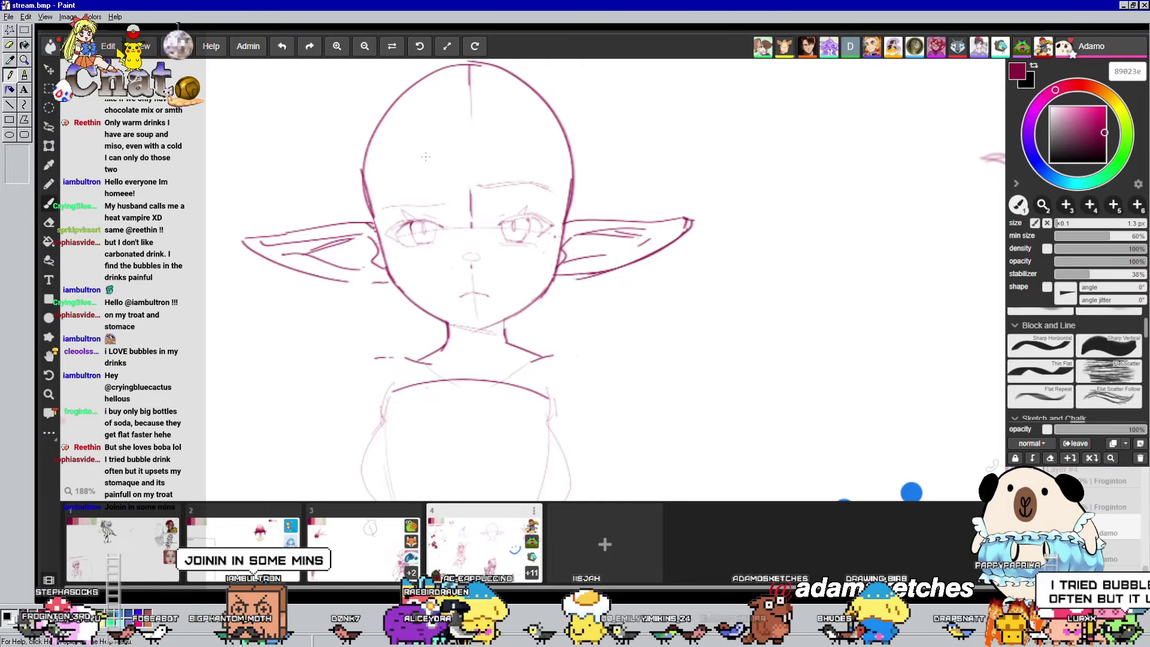
{"action": "left_click_drag", "start_coordinate": [600, 319], "coordinate": [598, 334]}
{"action": "left_click_drag", "start_coordinate": [666, 191], "coordinate": [641, 250]}
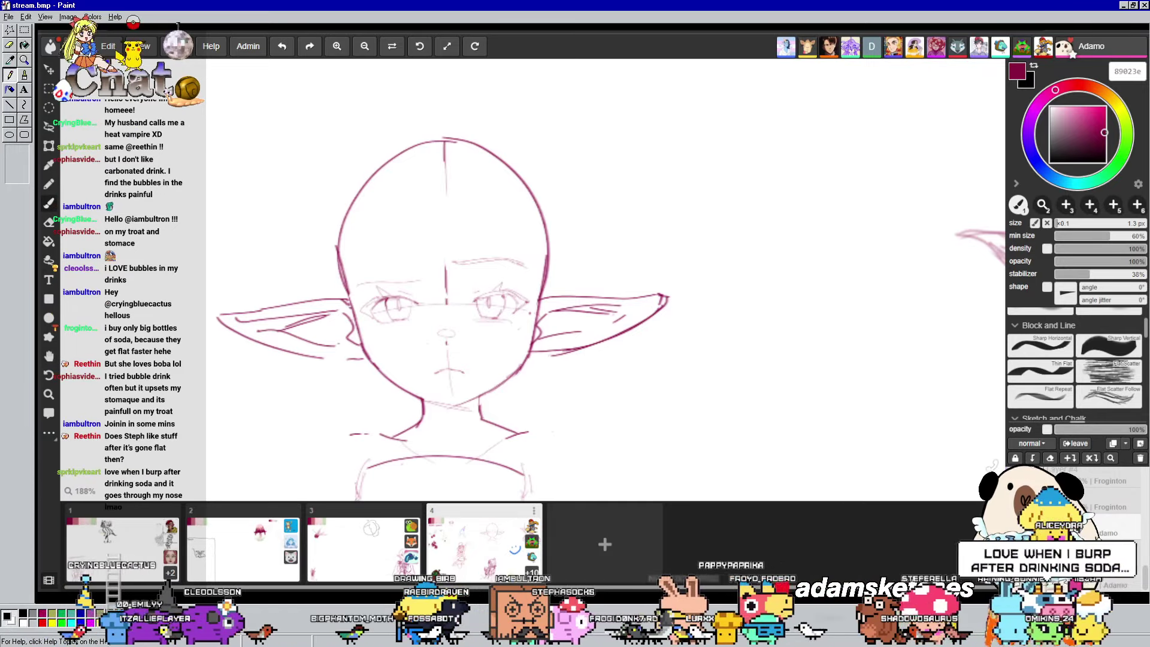
{"action": "left_click_drag", "start_coordinate": [429, 172], "coordinate": [416, 185]}
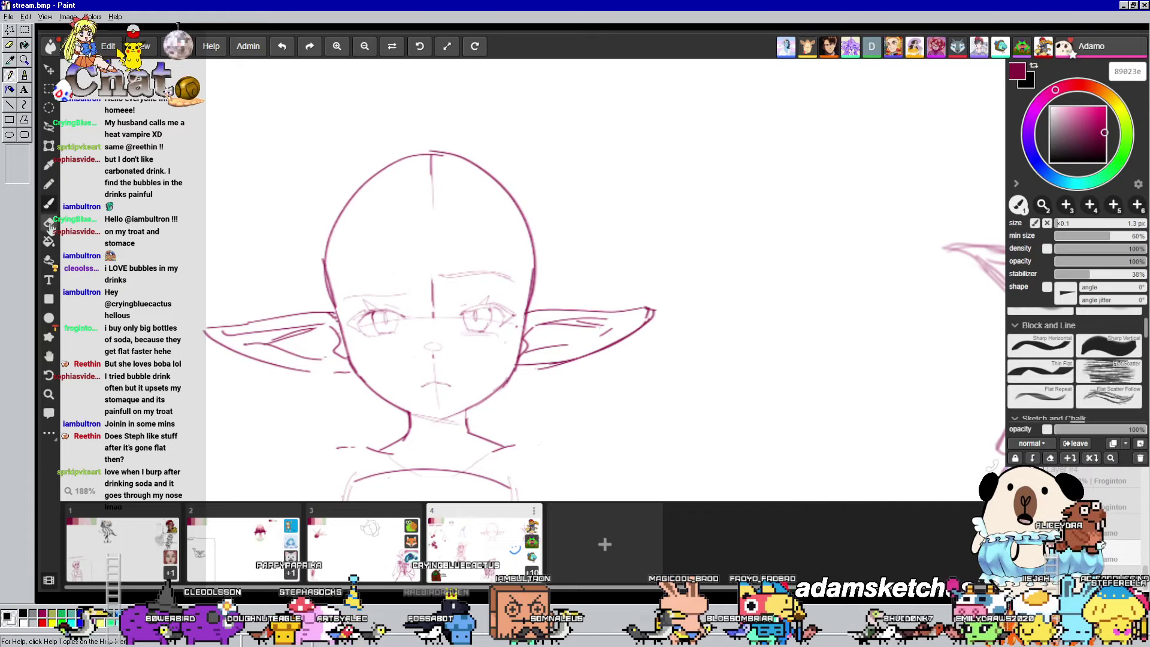
{"action": "key", "text": "e"}
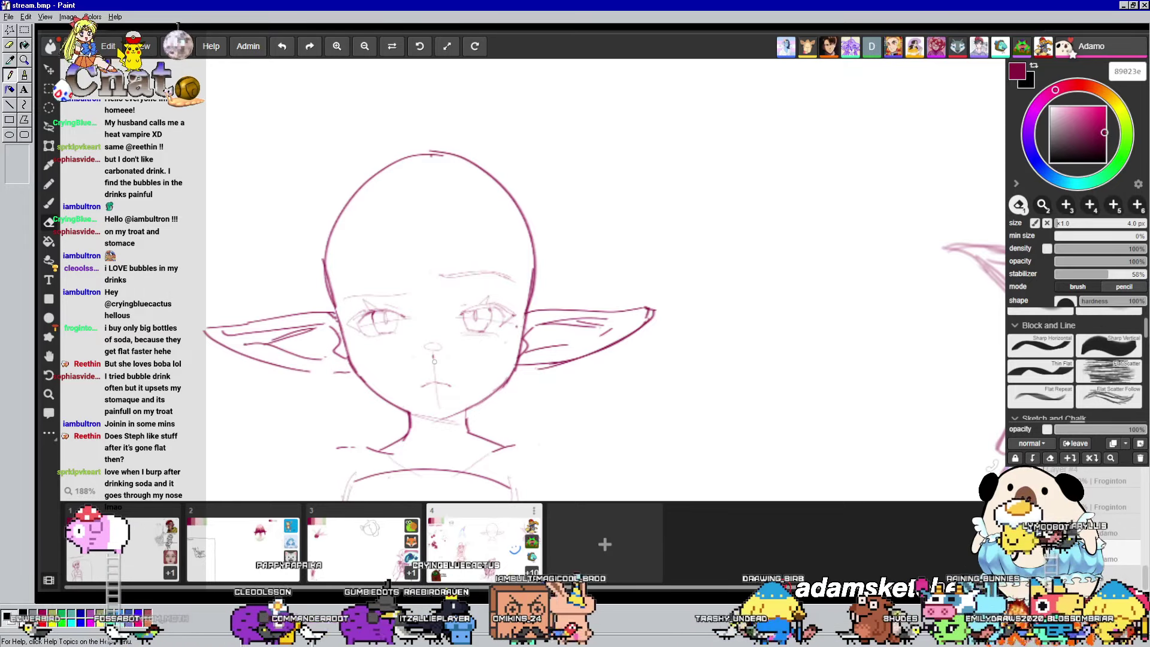
{"action": "left_click_drag", "start_coordinate": [436, 387], "coordinate": [438, 403]}
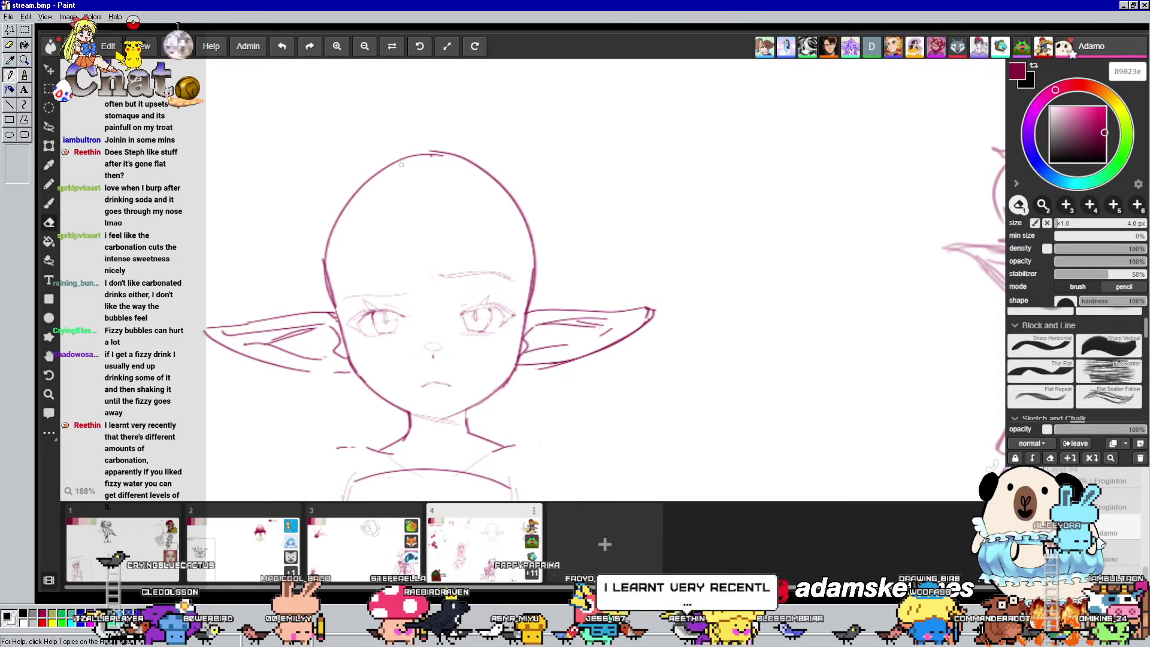
Try the Block and Line presets on the eraser, settle on Thin Flat, and set its size to 2.0 px
{"action": "left_click", "coordinate": [1052, 351]}
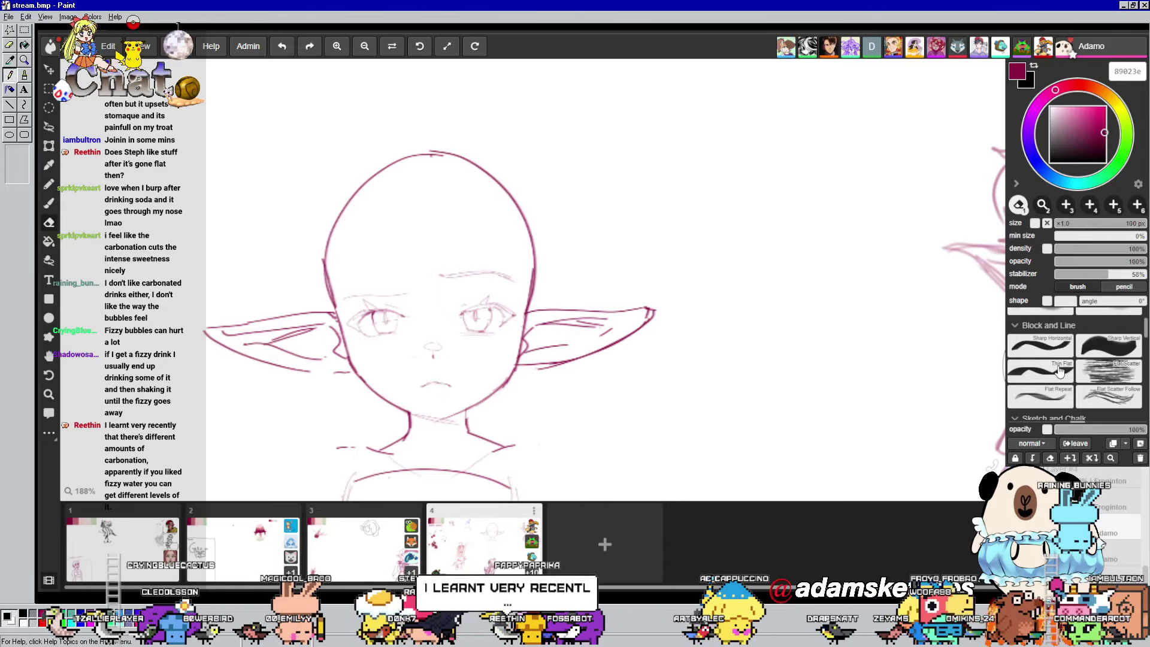
{"action": "left_click", "coordinate": [1128, 346]}
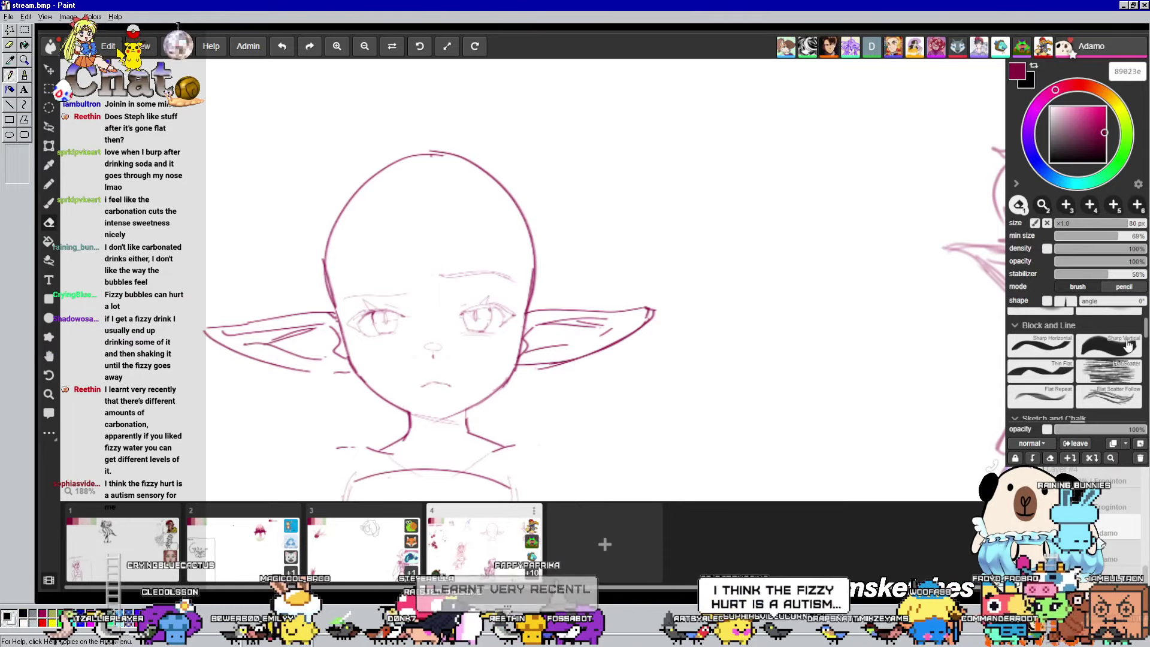
{"action": "left_click", "coordinate": [1058, 374]}
{"action": "left_click_drag", "start_coordinate": [1072, 225], "coordinate": [1058, 228]}
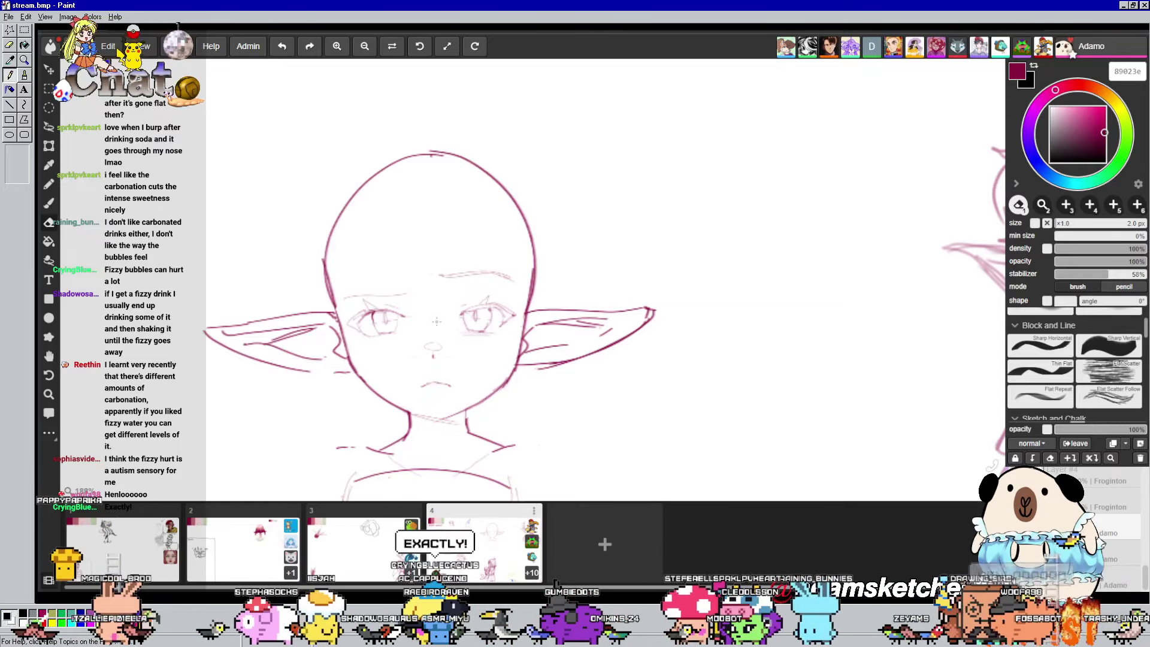
Sketch light bangs sweeping across the forehead and chin-length side locks framing both sides of the face
{"action": "left_click", "coordinate": [49, 204]}
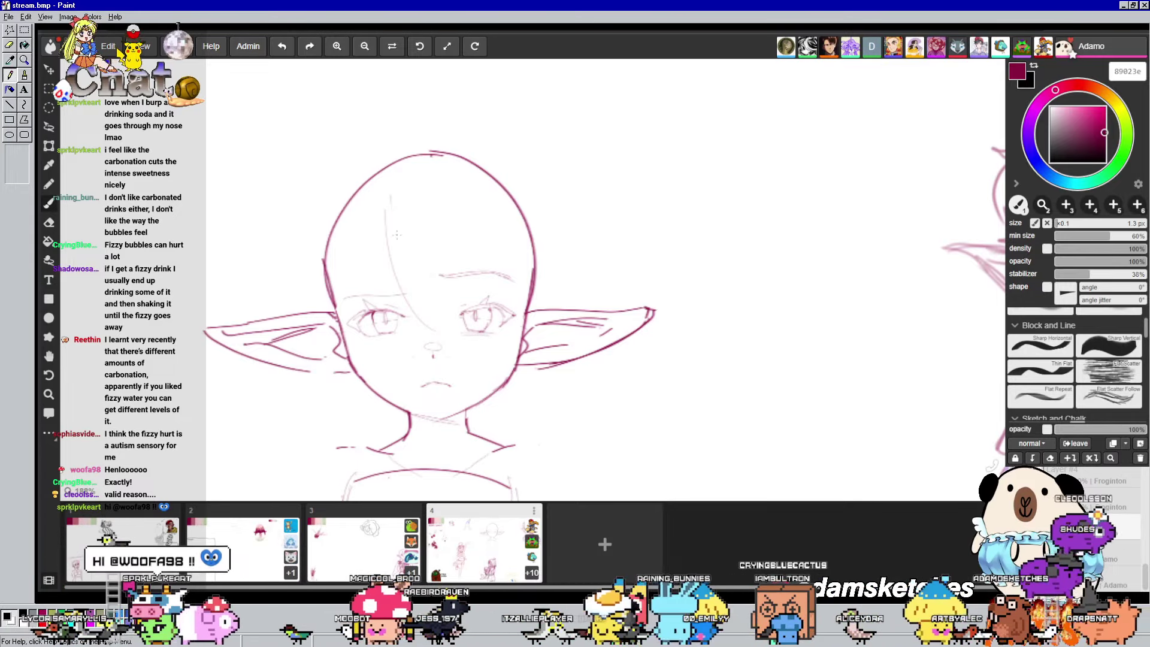
{"action": "left_click_drag", "start_coordinate": [397, 235], "coordinate": [444, 288]}
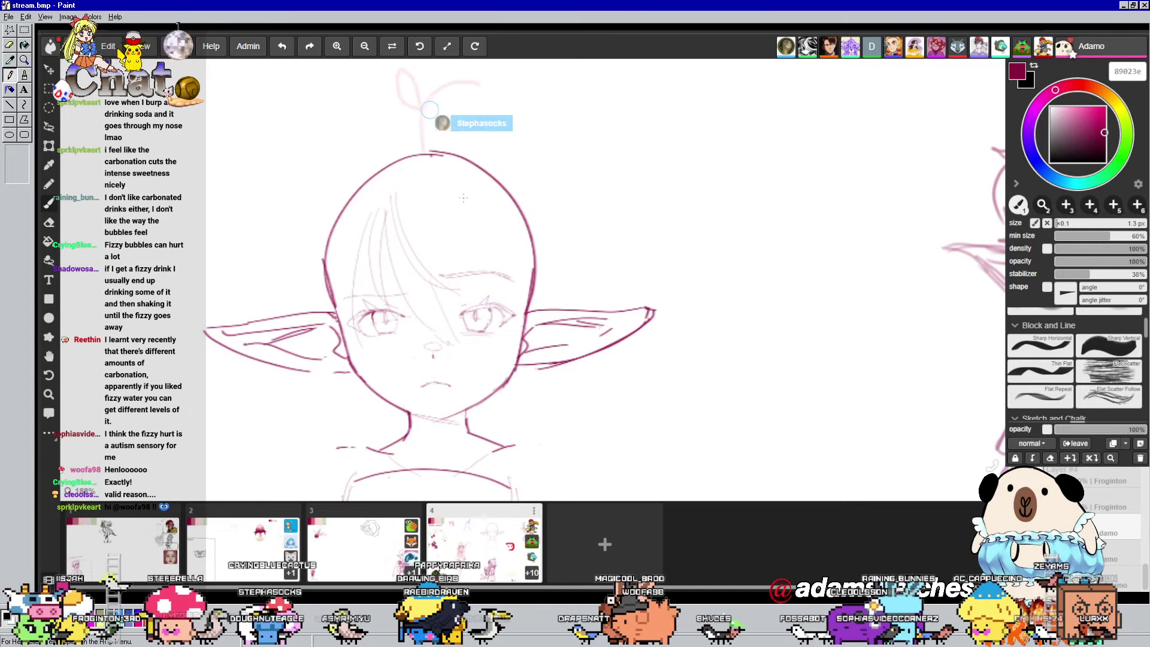
{"action": "mouse_move", "coordinate": [338, 245]}
{"action": "left_mouse_down"}
{"action": "mouse_move", "coordinate": [354, 423]}
{"action": "mouse_move", "coordinate": [379, 437]}
{"action": "left_mouse_up"}
{"action": "left_click_drag", "start_coordinate": [354, 328], "coordinate": [399, 396]}
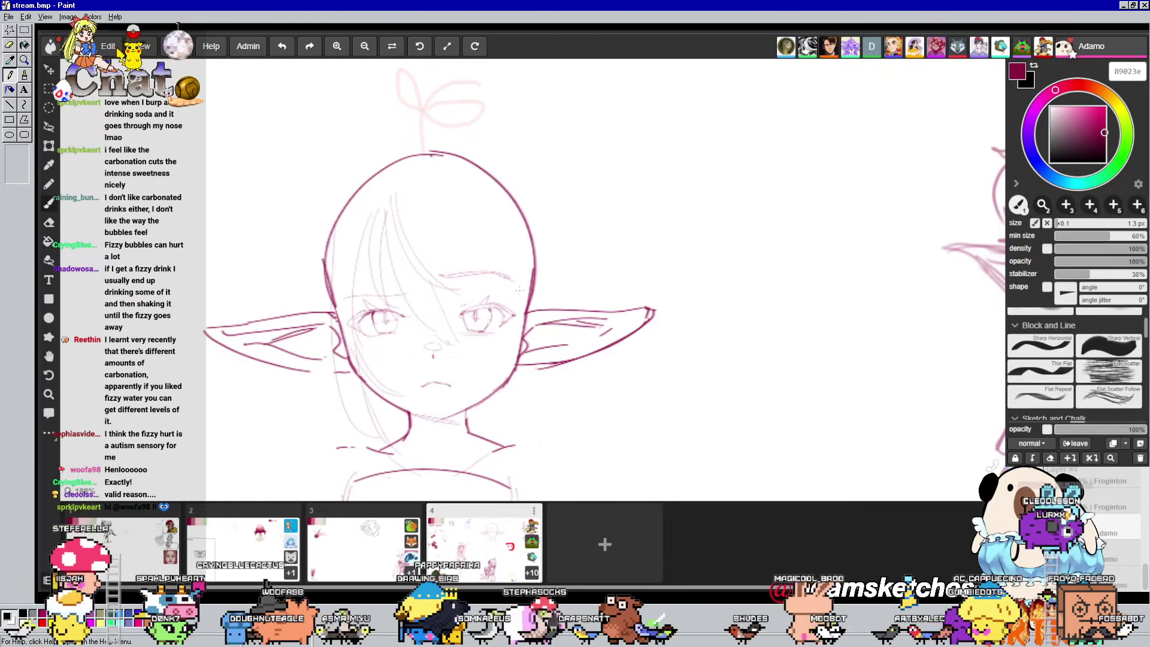
{"action": "left_click_drag", "start_coordinate": [494, 228], "coordinate": [479, 370]}
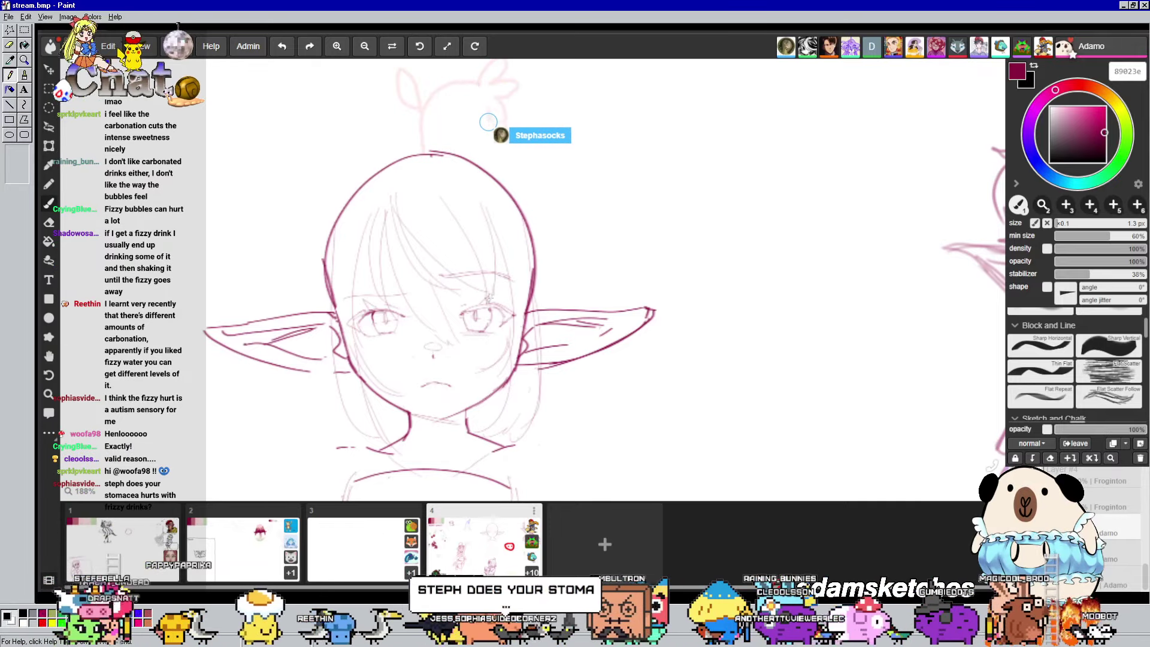
Sketch a small hair tuft flicking out above the character's right ear and try long strands sweeping down below it
{"action": "key", "text": "space"}
{"action": "left_click_drag", "start_coordinate": [683, 304], "coordinate": [732, 266]}
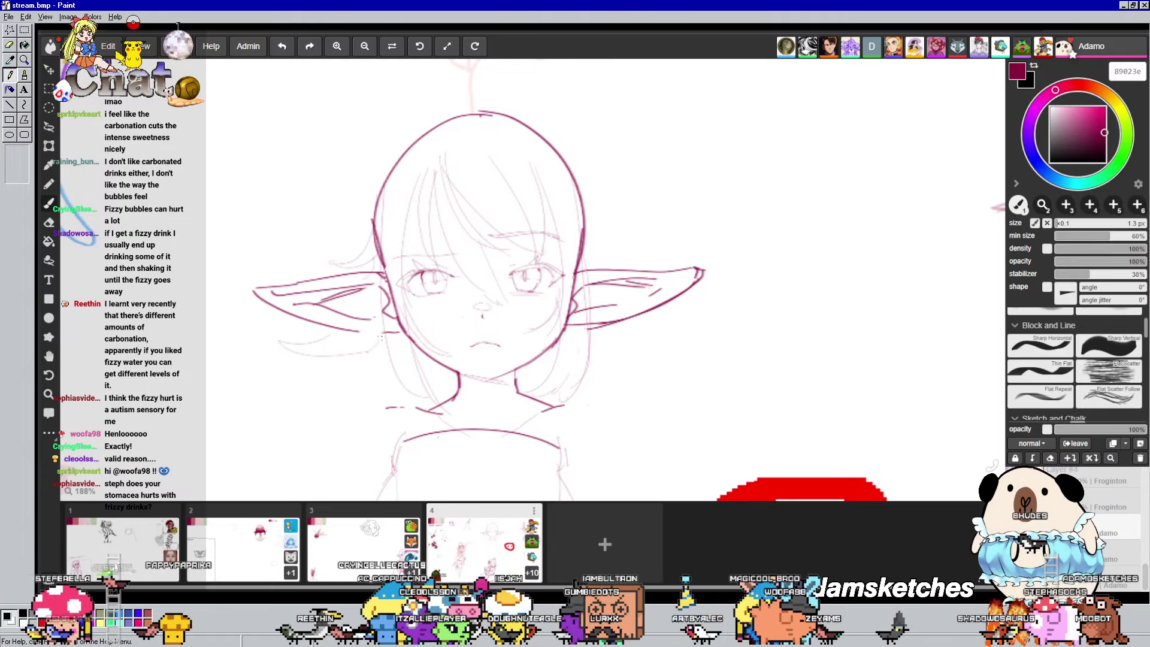
{"action": "key", "text": "ctrl+z"}
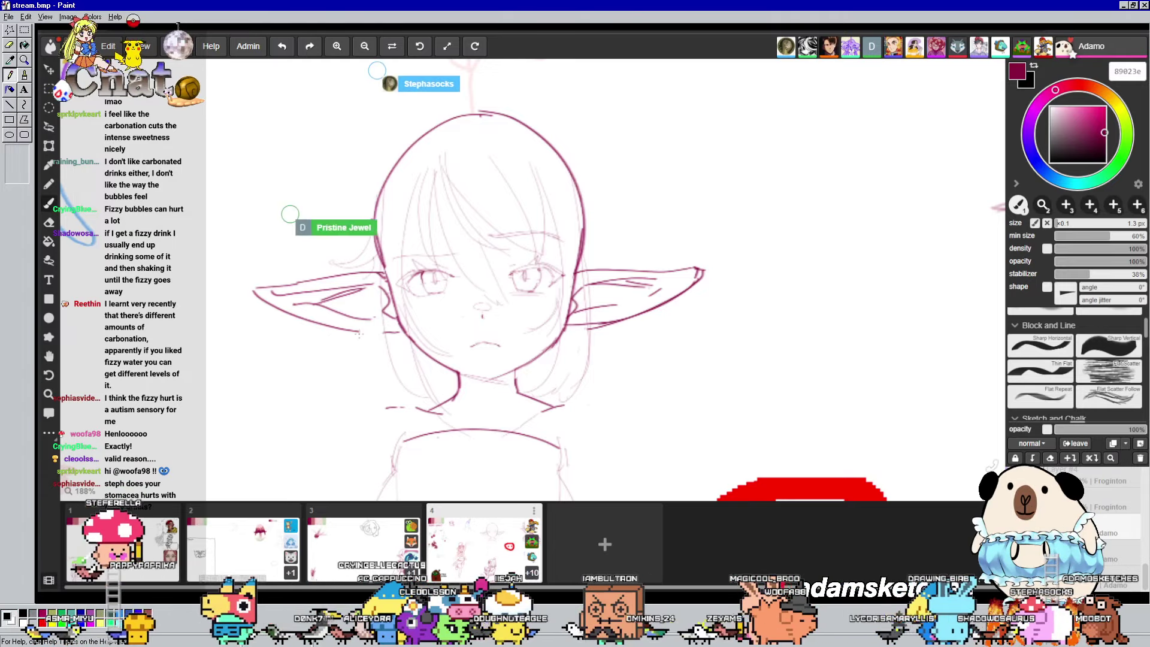
{"action": "mouse_move", "coordinate": [355, 334]}
{"action": "left_mouse_down"}
{"action": "mouse_move", "coordinate": [297, 368]}
{"action": "mouse_move", "coordinate": [384, 351]}
{"action": "mouse_move", "coordinate": [277, 461]}
{"action": "left_mouse_up"}
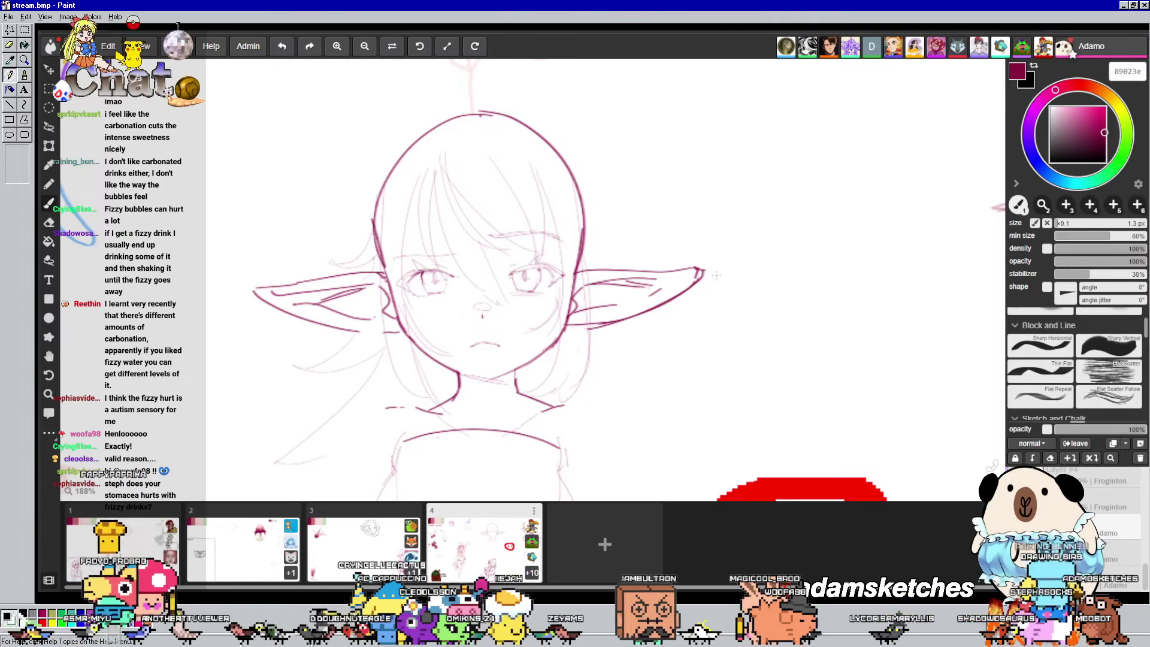
{"action": "mouse_move", "coordinate": [653, 332]}
{"action": "left_mouse_down"}
{"action": "mouse_move", "coordinate": [691, 281]}
{"action": "mouse_move", "coordinate": [660, 359]}
{"action": "mouse_move", "coordinate": [661, 395]}
{"action": "left_mouse_up"}
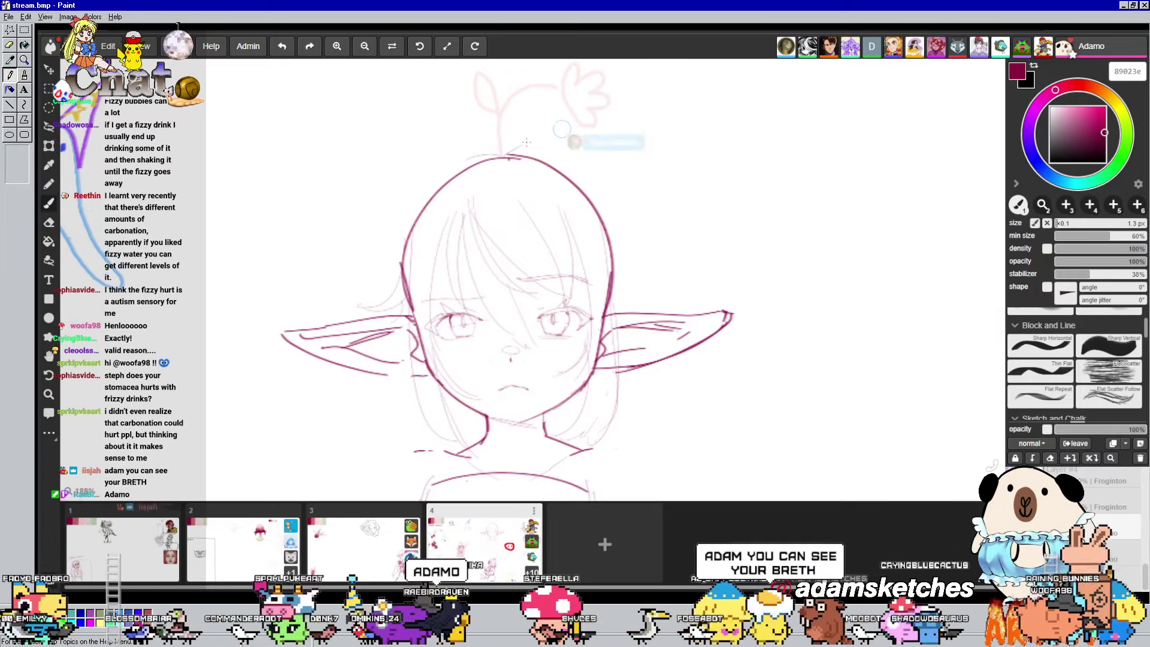
Sketch the outer hair contour around both sides of the skull and a long looping strand curving out from the crown
{"action": "left_click_drag", "start_coordinate": [676, 190], "coordinate": [718, 159]}
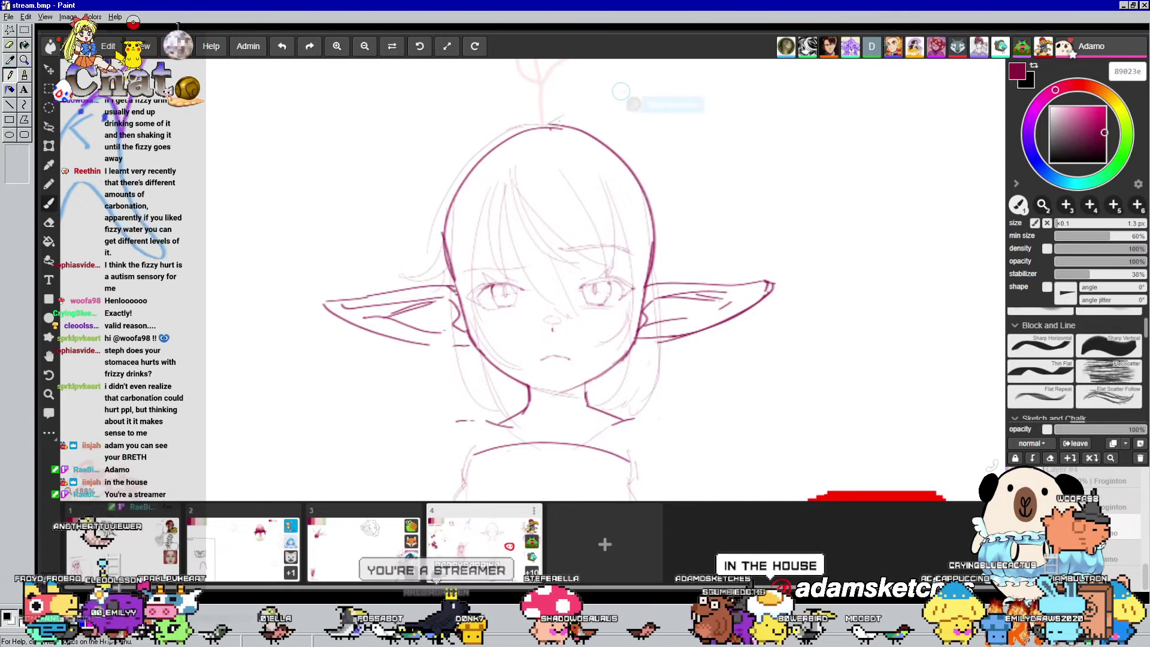
{"action": "left_click_drag", "start_coordinate": [674, 163], "coordinate": [645, 219]}
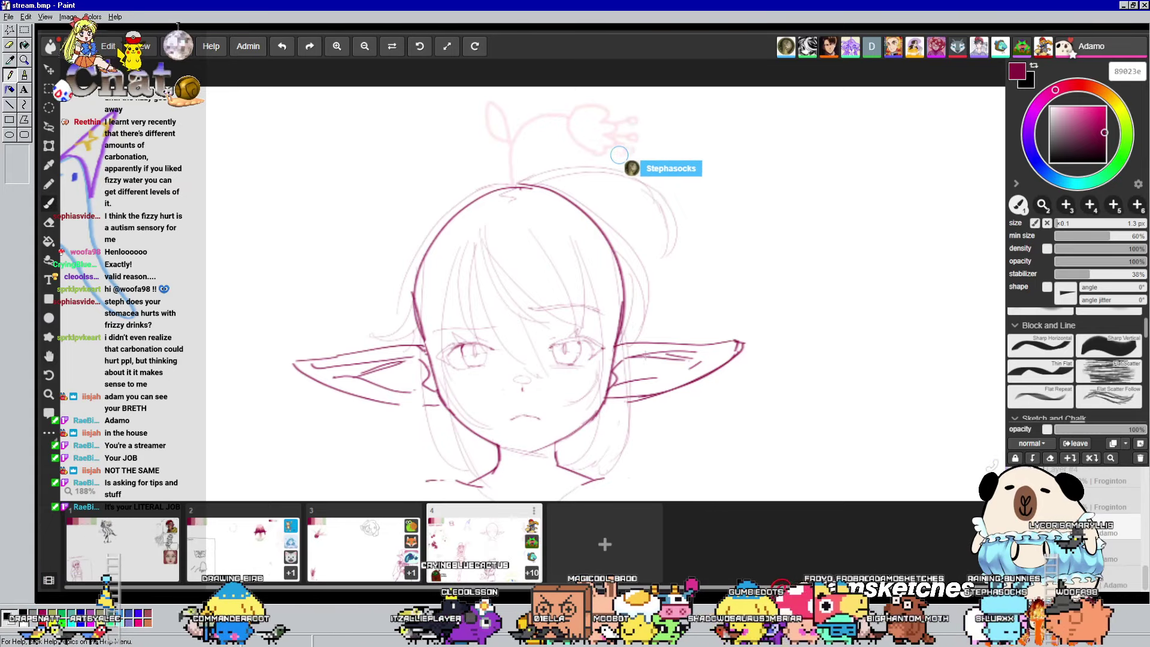
{"action": "left_click_drag", "start_coordinate": [679, 332], "coordinate": [702, 230]}
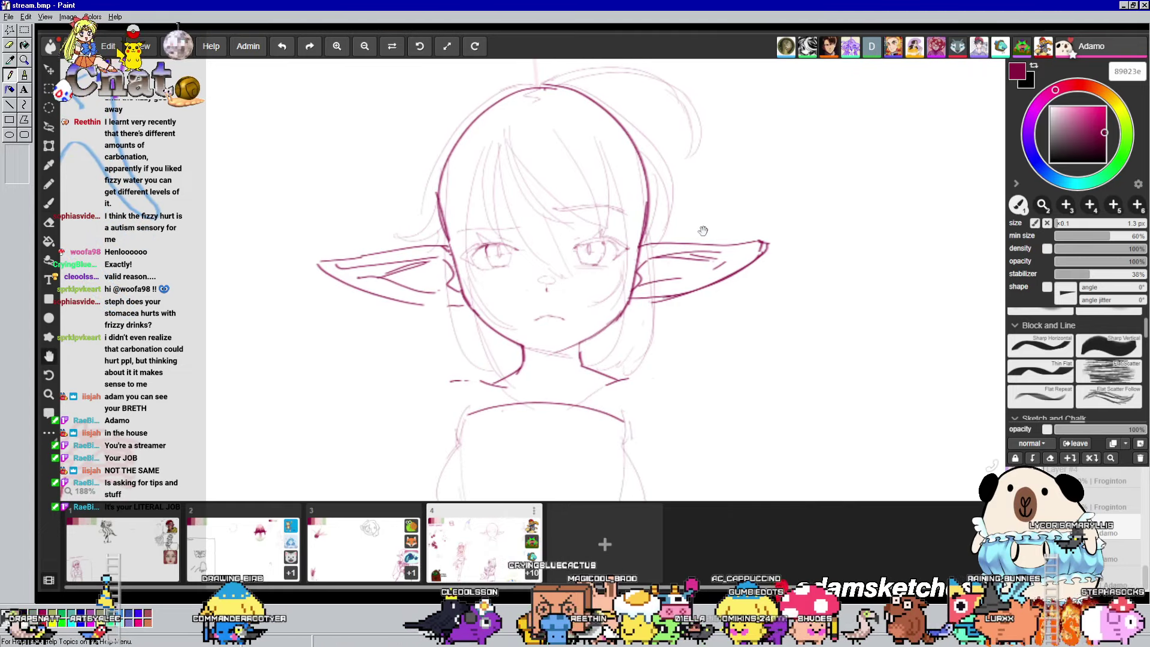
Add a short jagged row of hair lines at the crown, just inside the top of the head outline
{"action": "key", "text": "b"}
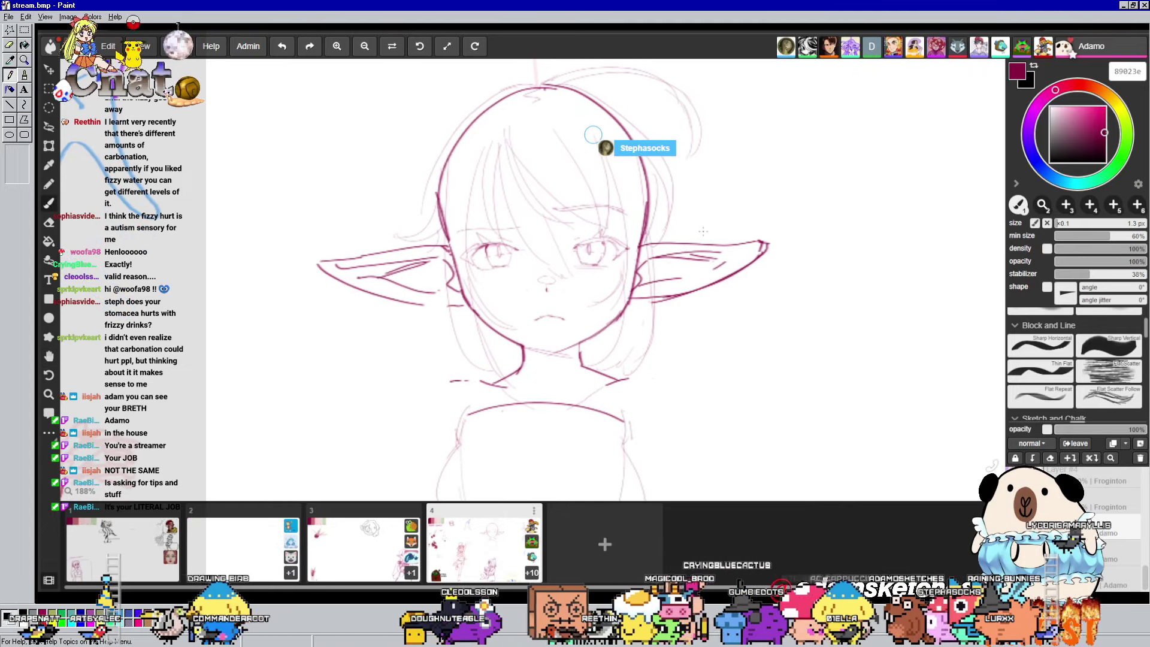
{"action": "key", "text": "h"}
{"action": "left_click_drag", "start_coordinate": [623, 375], "coordinate": [629, 420]}
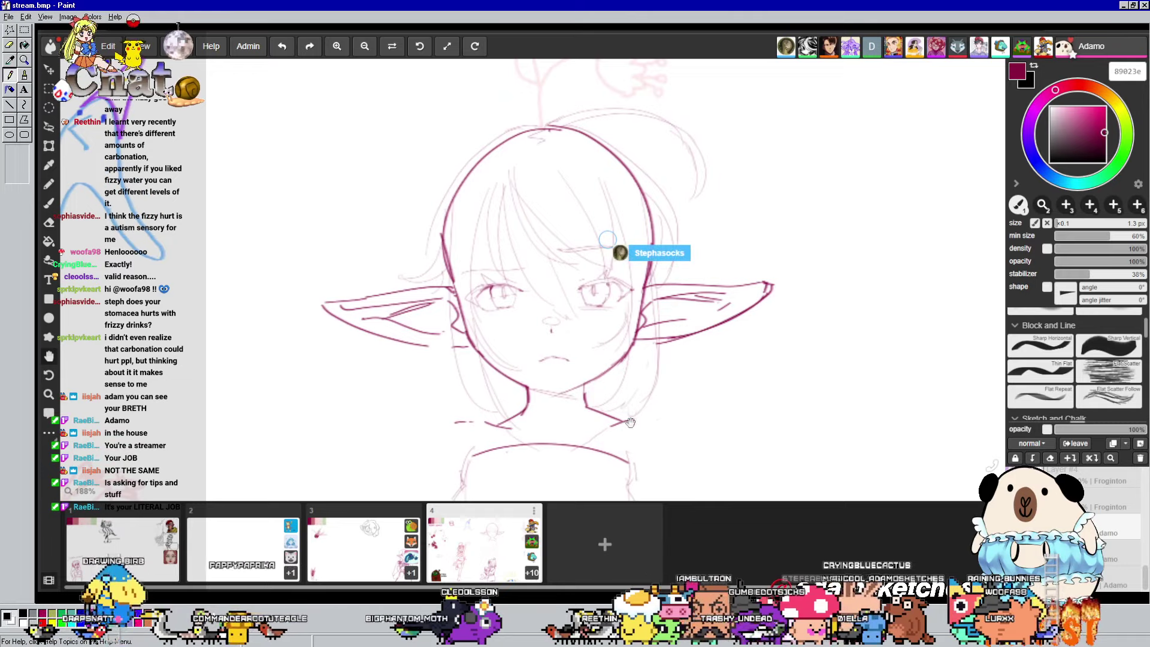
{"action": "key", "text": "b"}
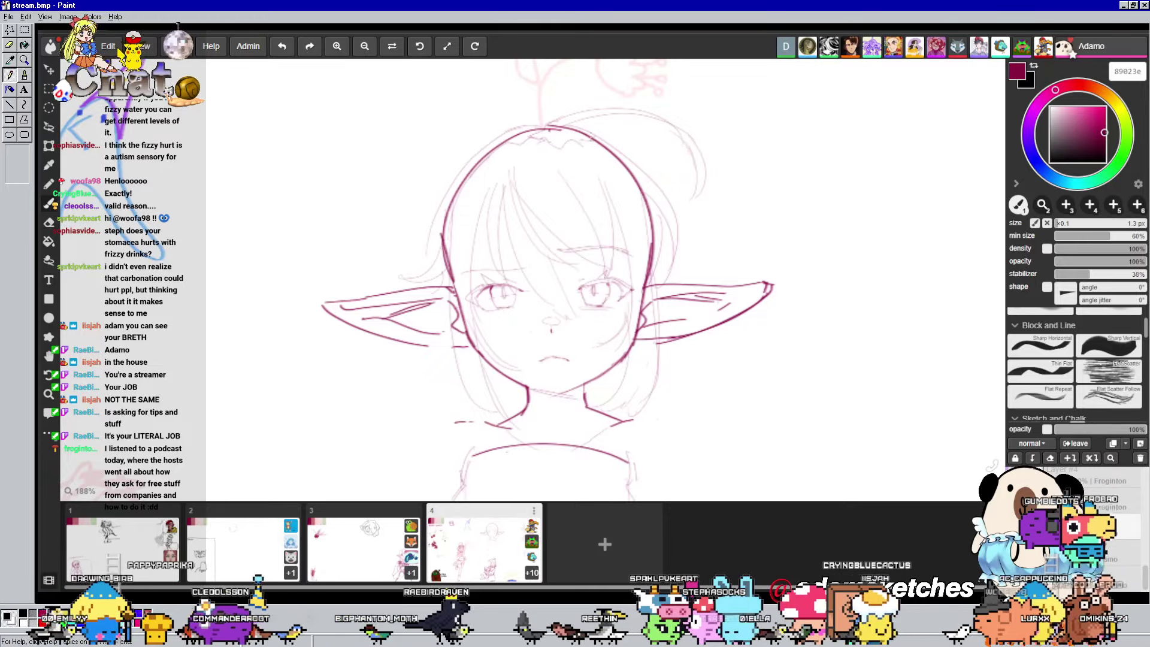
{"action": "mouse_move", "coordinate": [753, 283]}
{"action": "left_mouse_down"}
{"action": "mouse_move", "coordinate": [733, 365]}
{"action": "mouse_move", "coordinate": [753, 240]}
{"action": "left_mouse_up"}
Enlarge the eraser to 43 px and erase the dark skull outline above the ears, leaving the light hair sketch
{"action": "left_click", "coordinate": [1117, 554]}
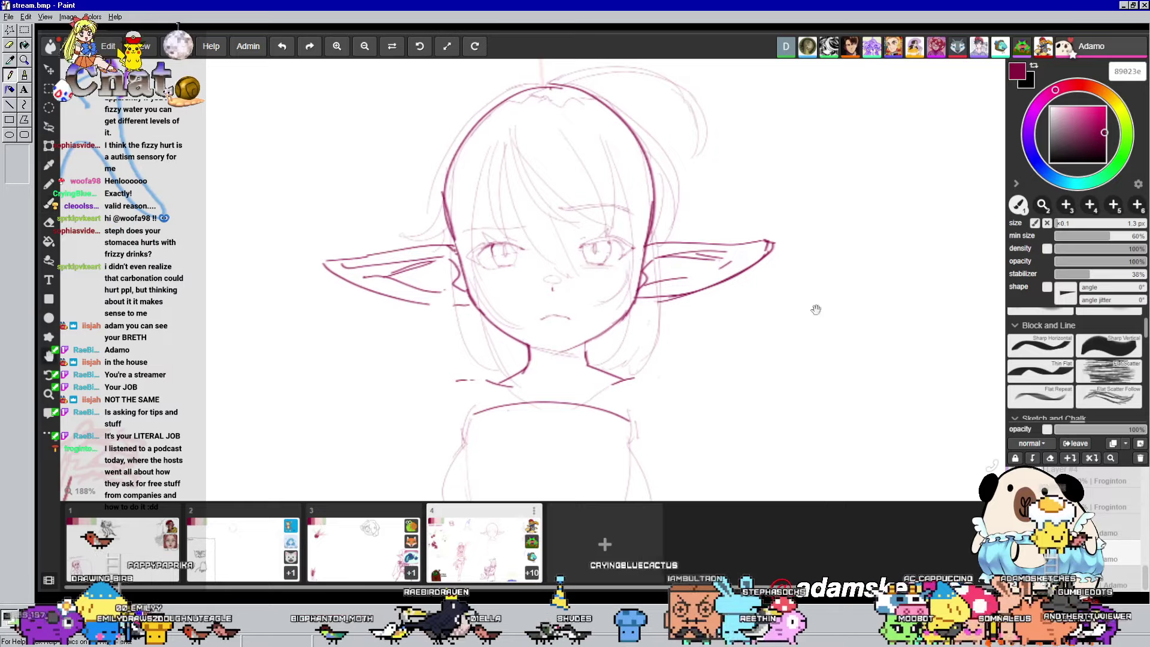
{"action": "left_click_drag", "start_coordinate": [816, 308], "coordinate": [769, 336]}
{"action": "left_click", "coordinate": [50, 221]}
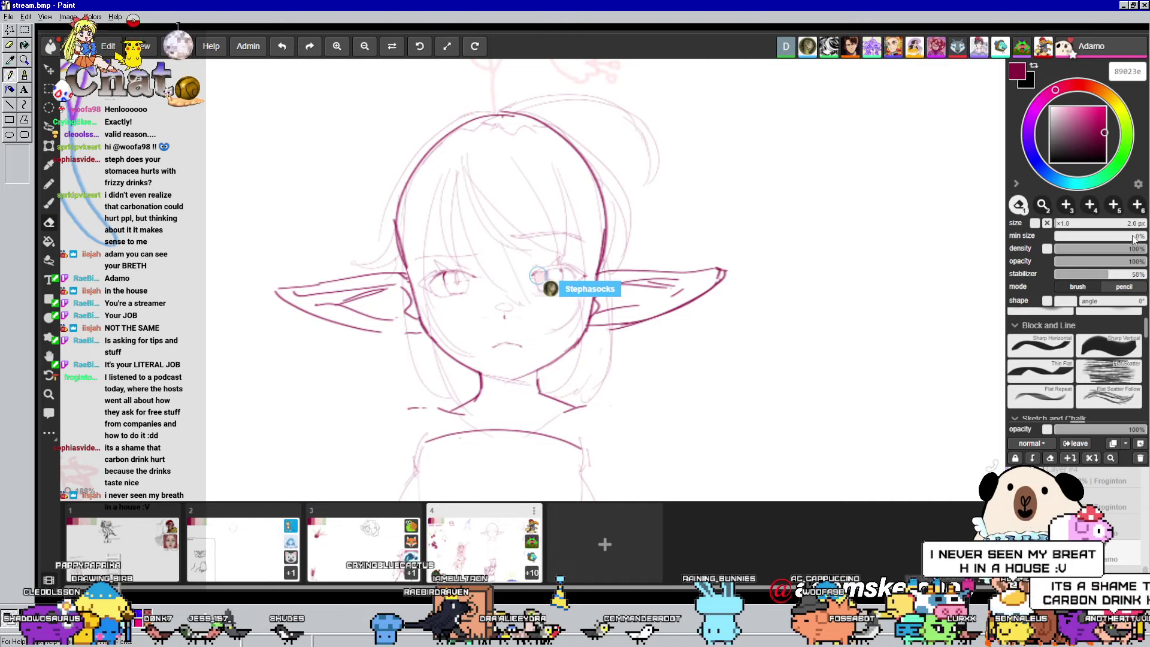
{"action": "left_click_drag", "start_coordinate": [1076, 225], "coordinate": [1096, 233]}
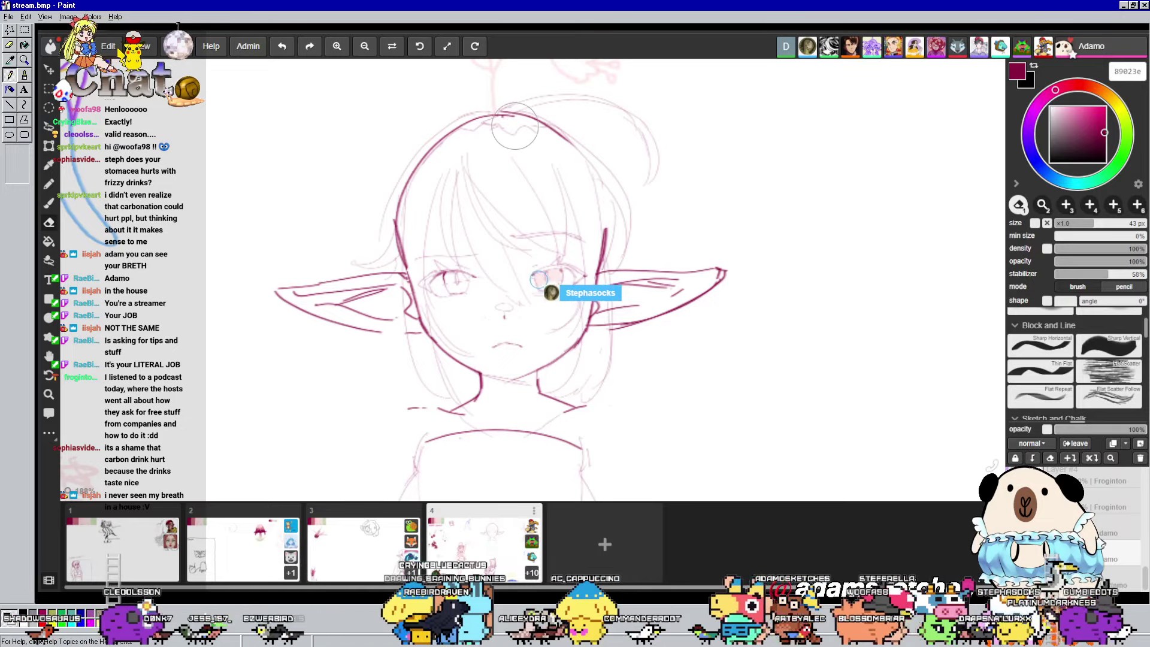
{"action": "left_click_drag", "start_coordinate": [432, 161], "coordinate": [413, 263]}
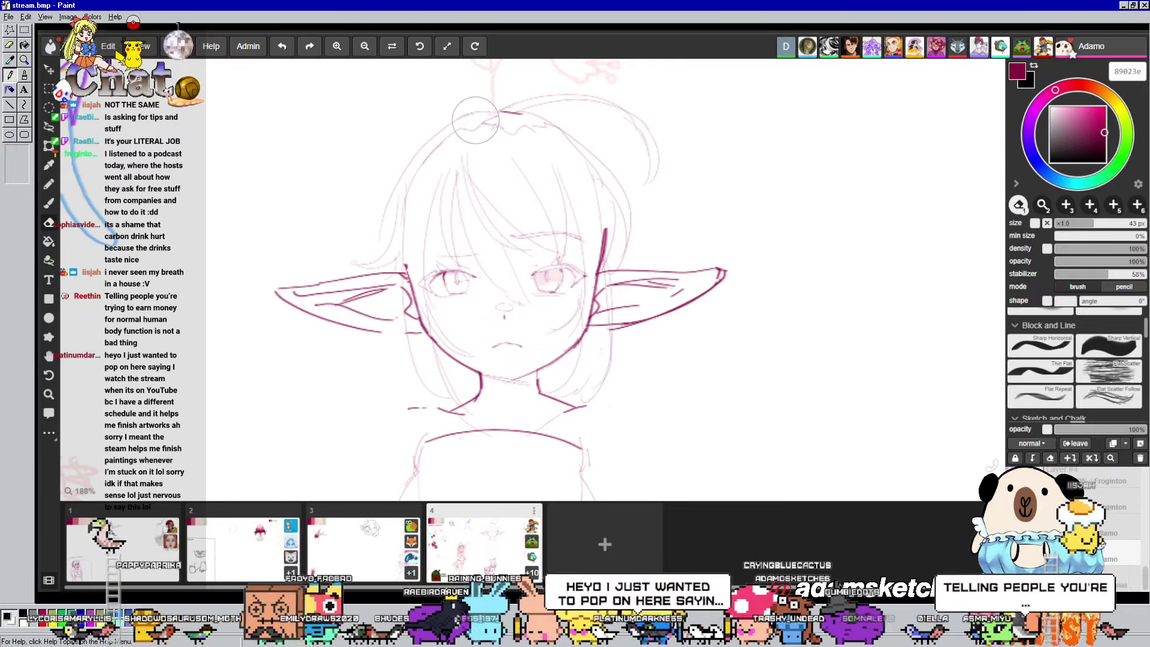
{"action": "mouse_move", "coordinate": [608, 222]}
{"action": "left_mouse_down"}
{"action": "mouse_move", "coordinate": [587, 291]}
{"action": "mouse_move", "coordinate": [601, 224]}
{"action": "mouse_move", "coordinate": [613, 248]}
{"action": "left_mouse_up"}
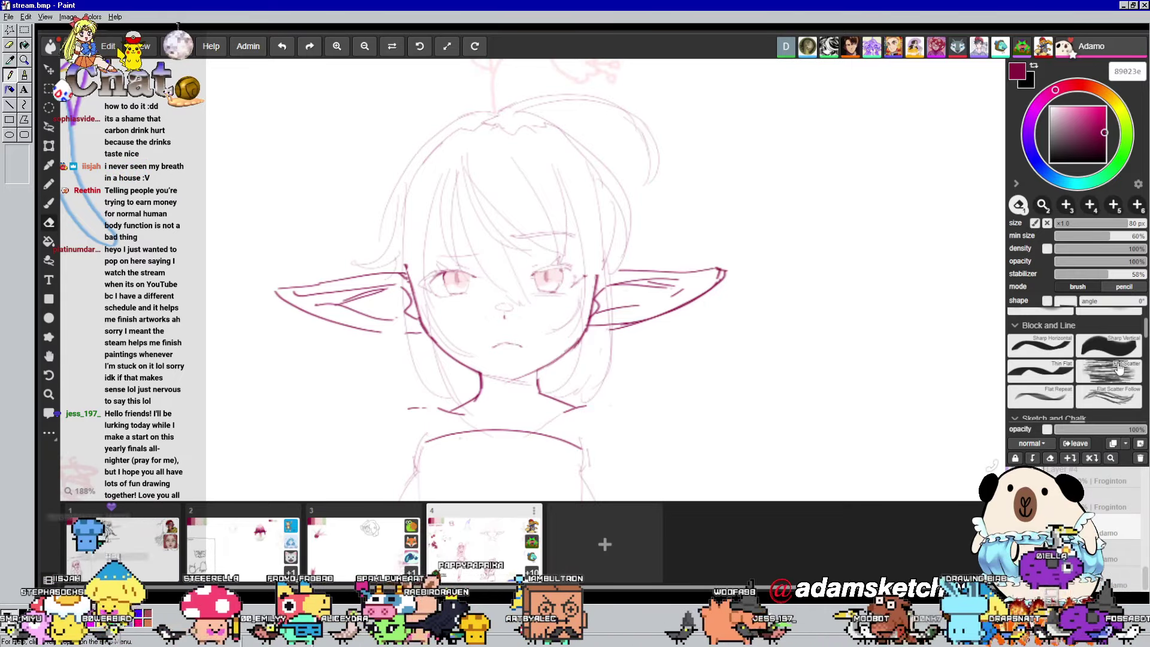
Draw a thick, dark upper lash line with a pointed outer corner over the character's left eye
{"action": "key", "text": "b"}
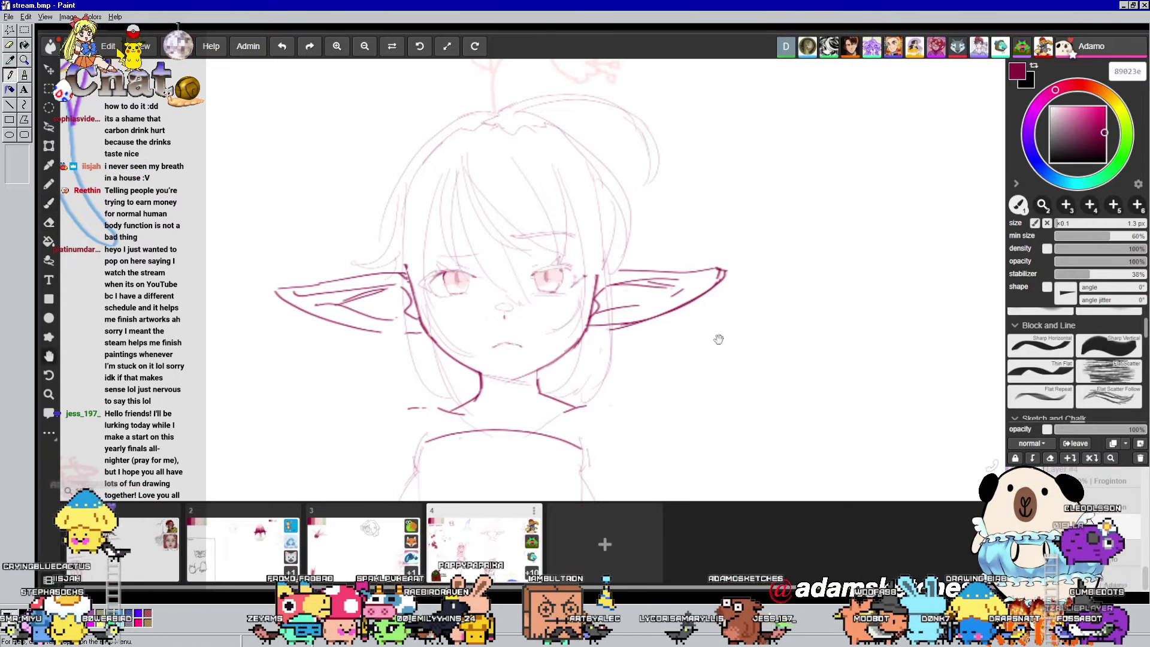
{"action": "left_click_drag", "start_coordinate": [719, 339], "coordinate": [720, 308]}
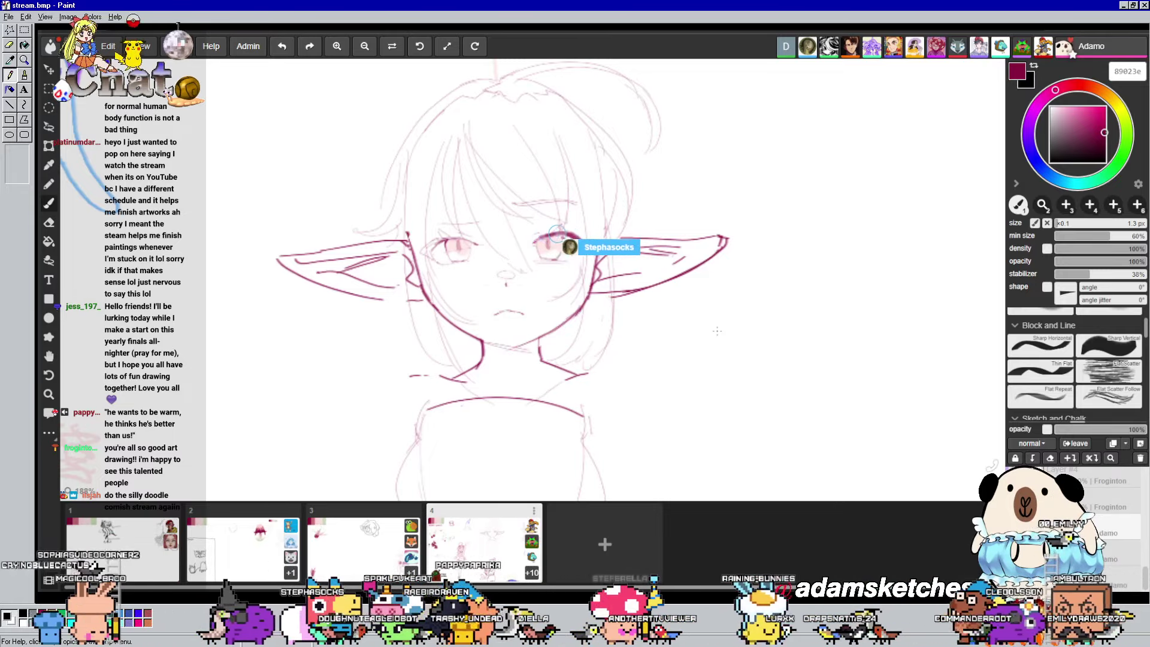
{"action": "key", "text": "space"}
{"action": "left_click_drag", "start_coordinate": [542, 332], "coordinate": [560, 297]}
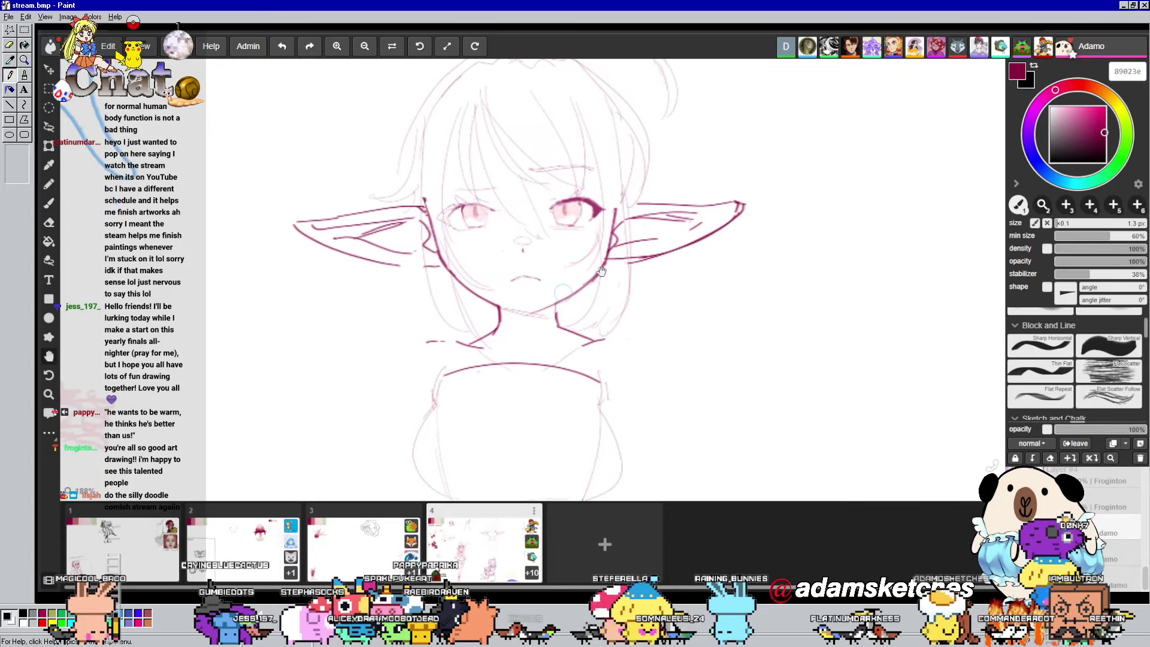
{"action": "key", "text": "space"}
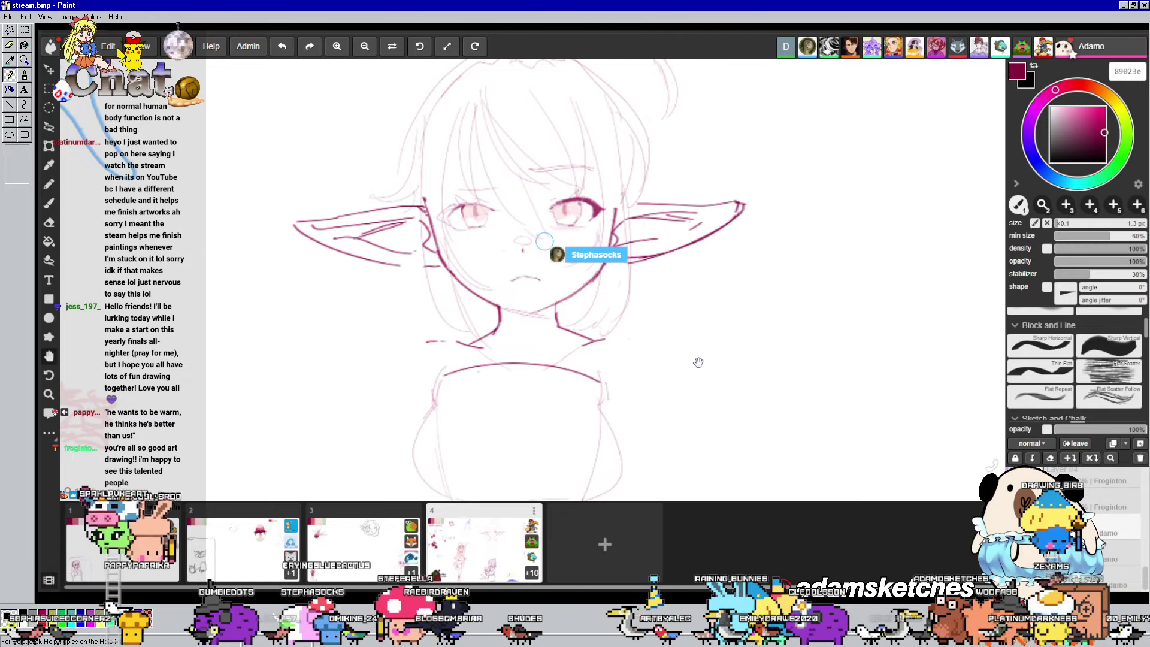
{"action": "mouse_move", "coordinate": [699, 362]}
{"action": "left_mouse_down"}
{"action": "mouse_move", "coordinate": [689, 300]}
{"action": "mouse_move", "coordinate": [706, 169]}
{"action": "mouse_move", "coordinate": [653, 245]}
{"action": "left_mouse_up"}
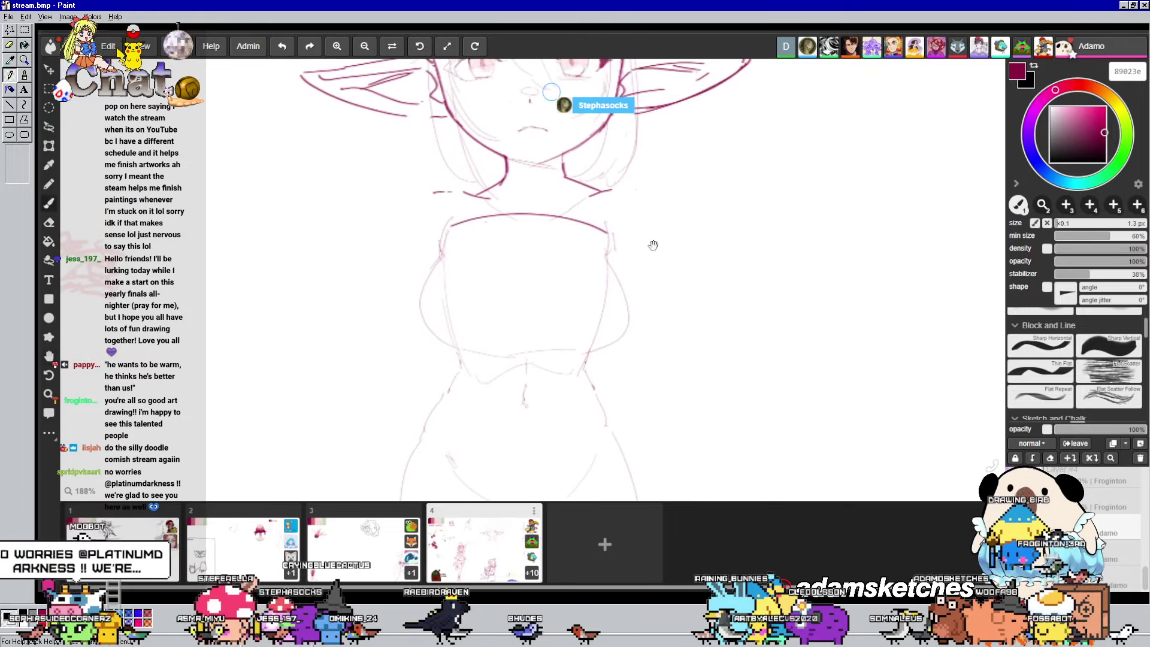
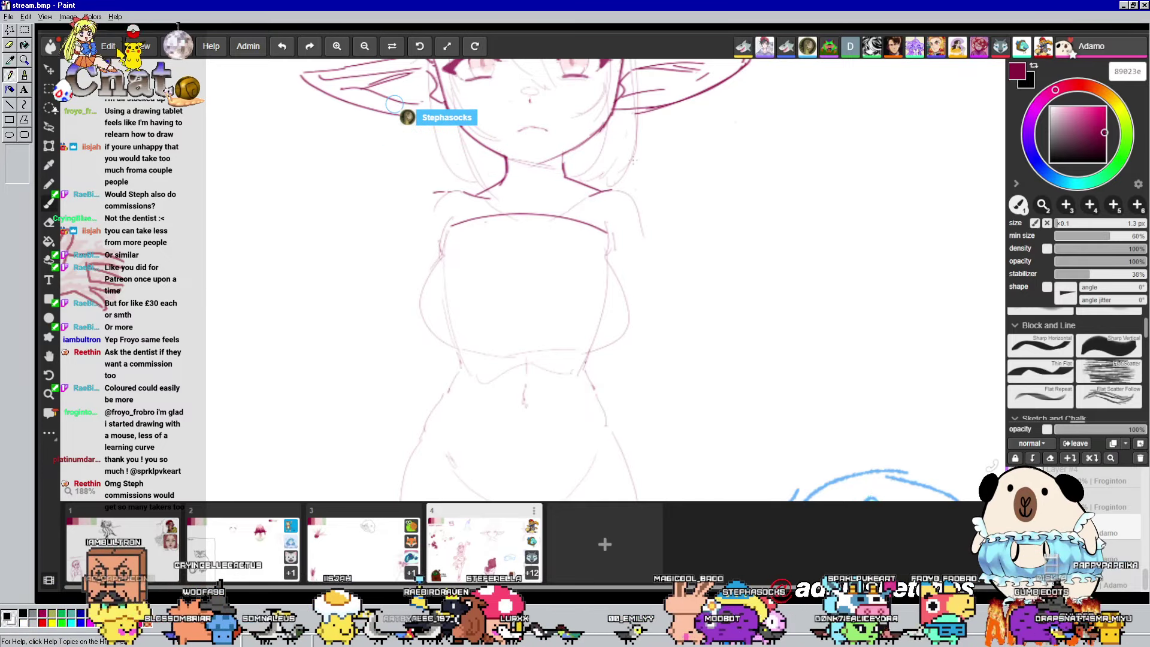
Sketch a small looped section of gathered hair hanging just below the character's left ear
{"action": "left_click_drag", "start_coordinate": [714, 214], "coordinate": [705, 277]}
{"action": "left_click_drag", "start_coordinate": [634, 215], "coordinate": [626, 264]}
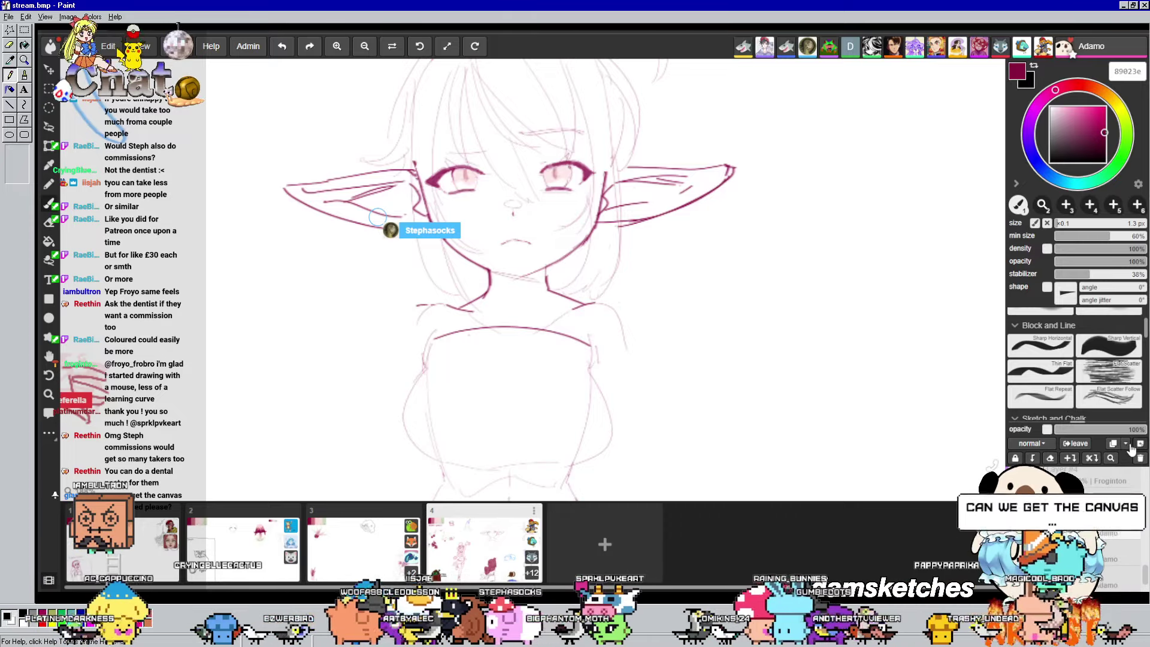
{"action": "left_click_drag", "start_coordinate": [645, 296], "coordinate": [636, 315]}
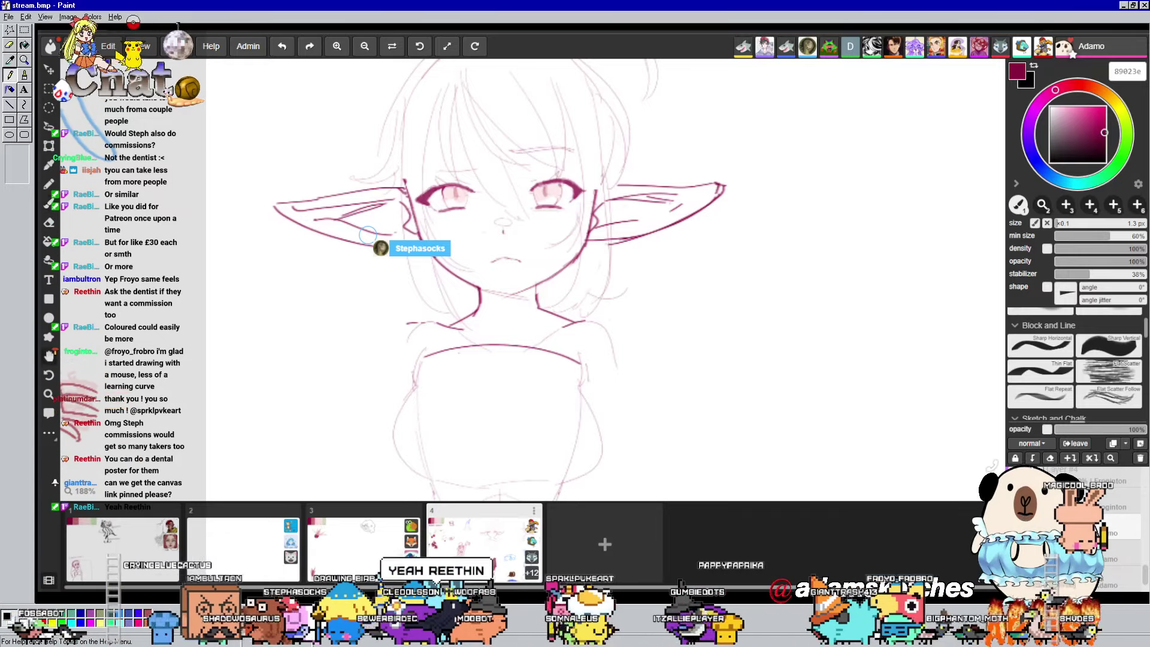
{"action": "left_click_drag", "start_coordinate": [642, 264], "coordinate": [636, 283]}
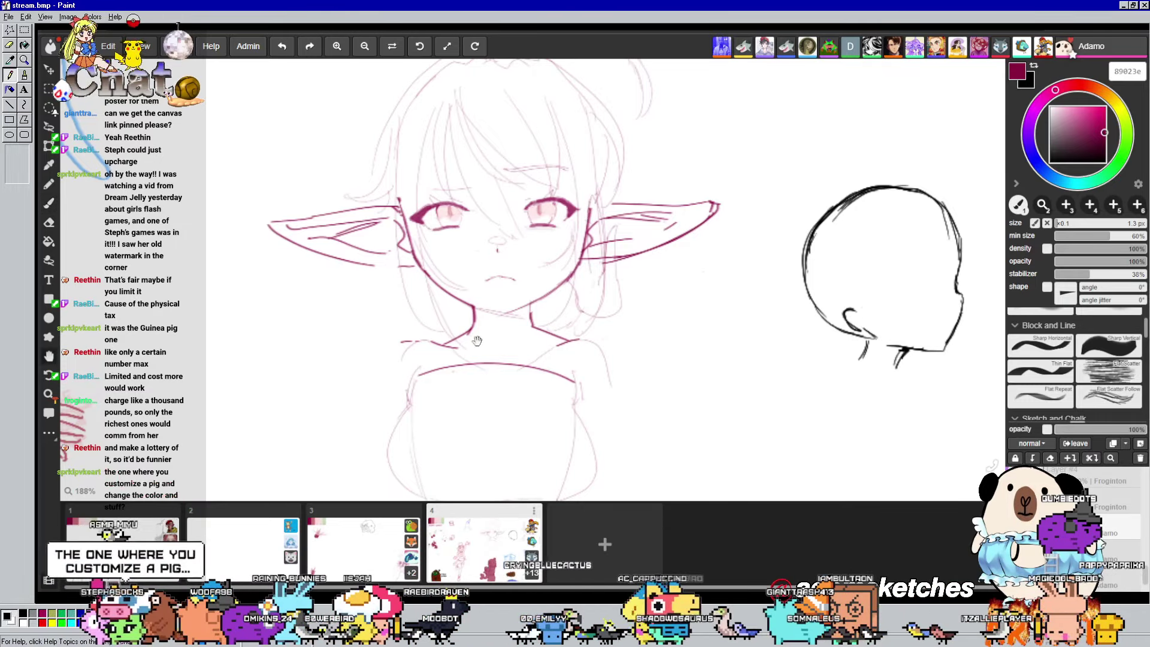
{"action": "left_click_drag", "start_coordinate": [461, 354], "coordinate": [812, 263]}
{"action": "left_click_drag", "start_coordinate": [636, 313], "coordinate": [849, 300]}
{"action": "left_click_drag", "start_coordinate": [665, 218], "coordinate": [803, 311]}
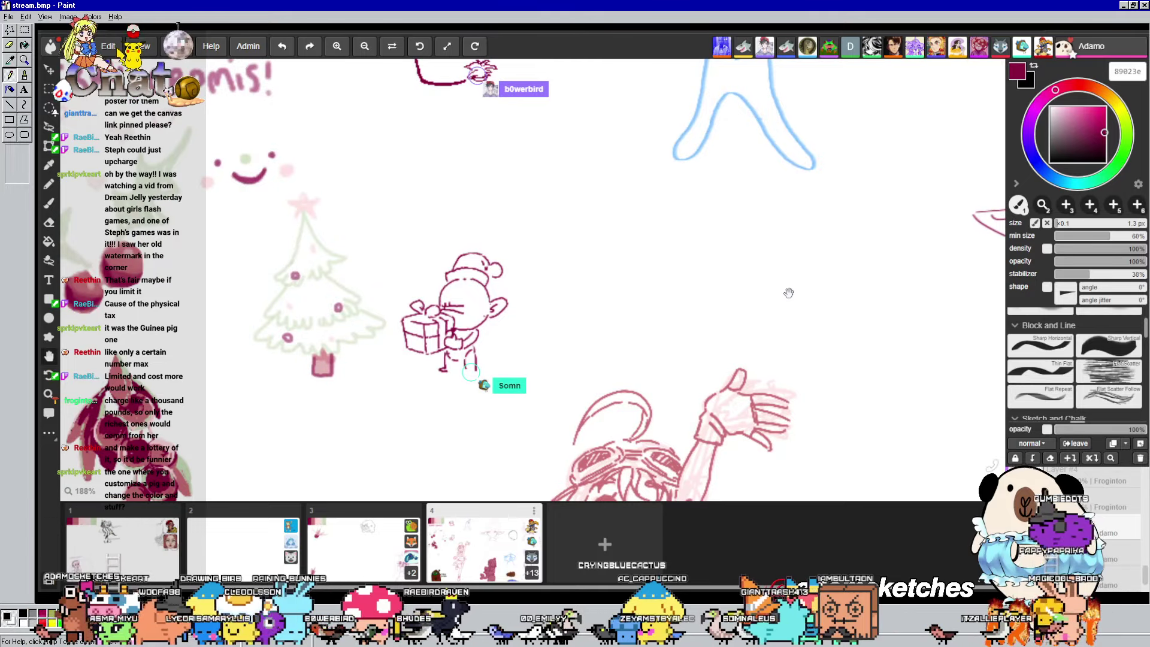
{"action": "mouse_move", "coordinate": [849, 339]}
{"action": "left_mouse_down"}
{"action": "mouse_move", "coordinate": [816, 313]}
{"action": "mouse_move", "coordinate": [476, 321]}
{"action": "left_mouse_up"}
{"action": "left_click_drag", "start_coordinate": [673, 356], "coordinate": [598, 349]}
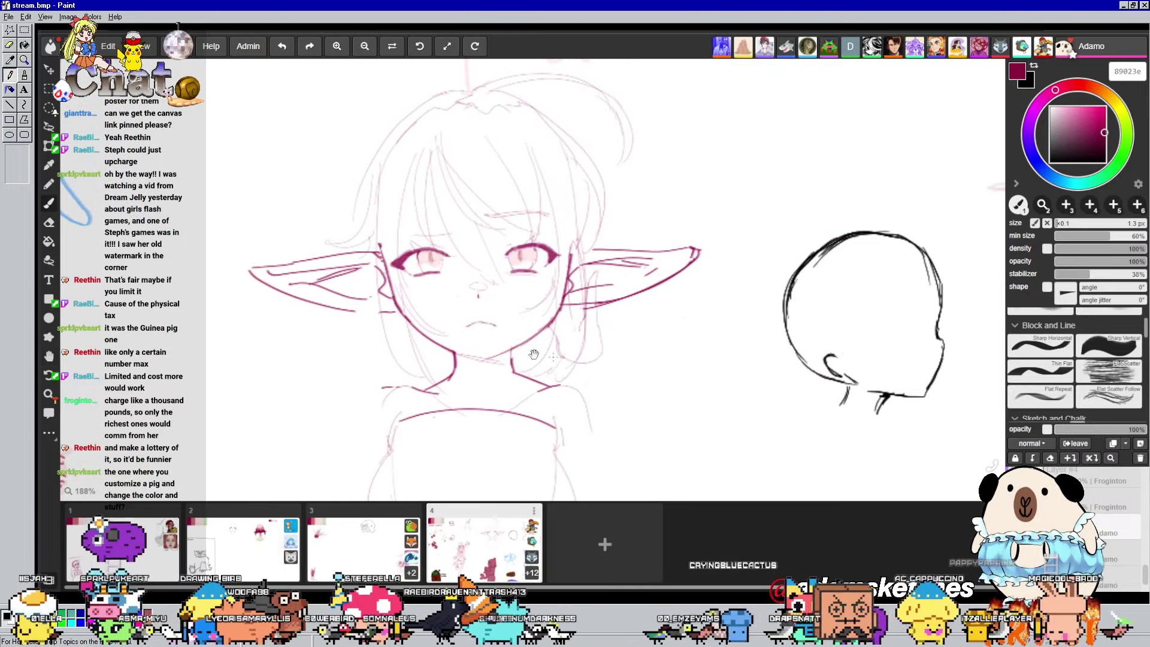
Sketch a long, wavy side ponytail flowing down from the gathered hair past the character's left shoulder, with a pointed end
{"action": "left_click_drag", "start_coordinate": [713, 369], "coordinate": [704, 238]}
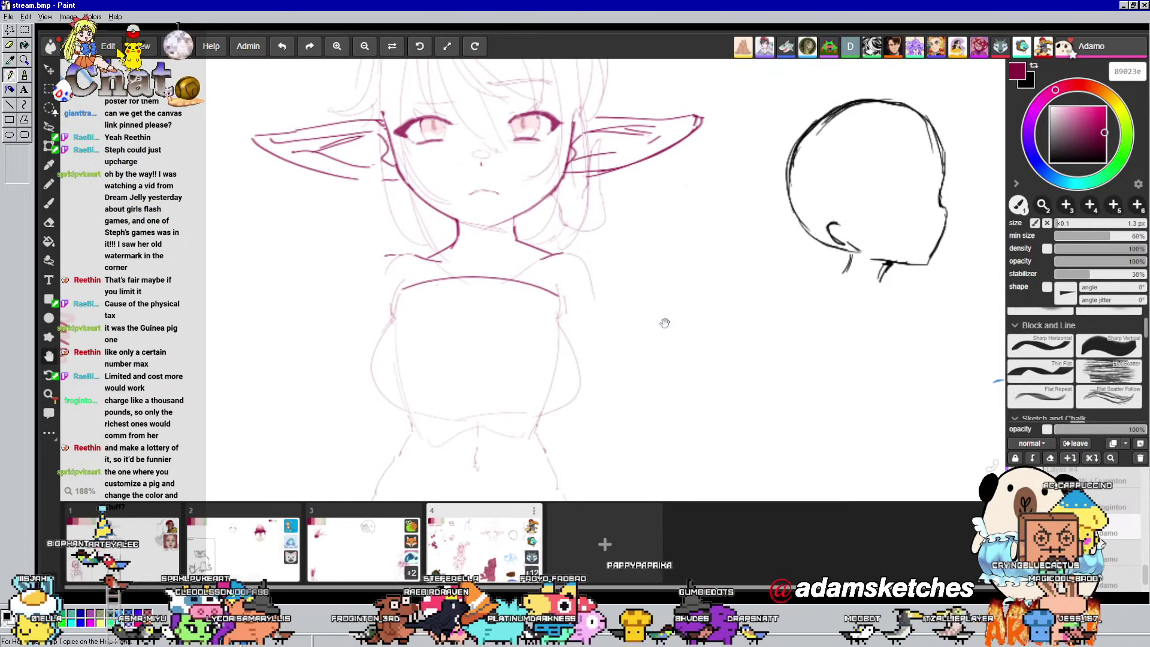
{"action": "key", "text": "b"}
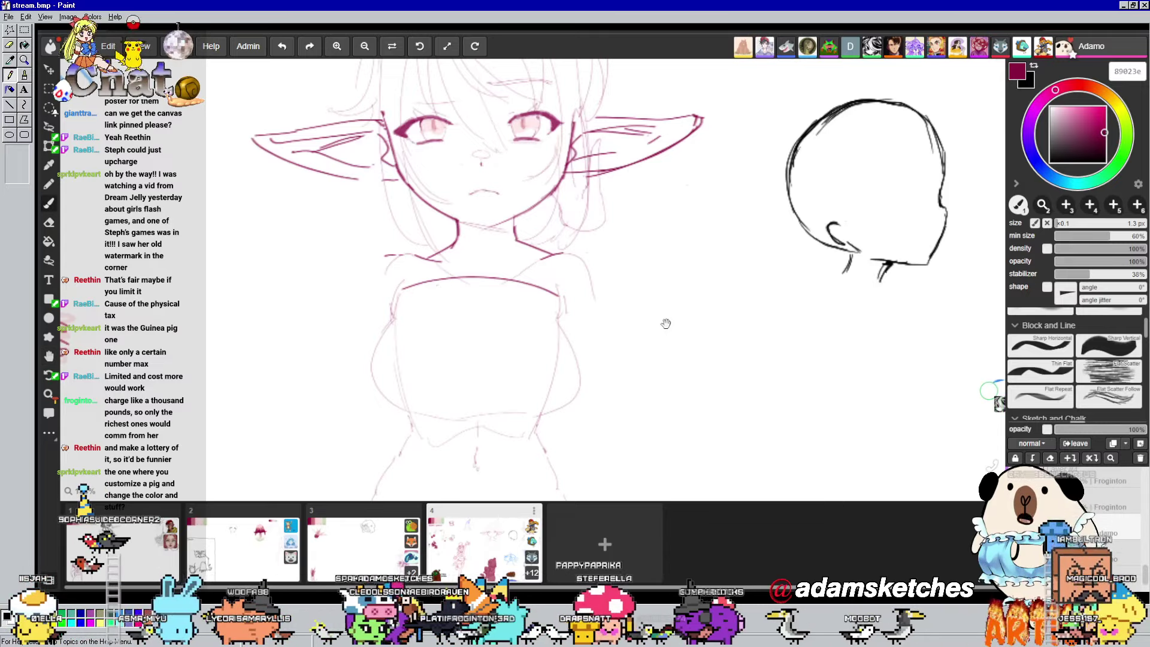
{"action": "key", "text": "space"}
{"action": "left_click_drag", "start_coordinate": [643, 268], "coordinate": [602, 281]}
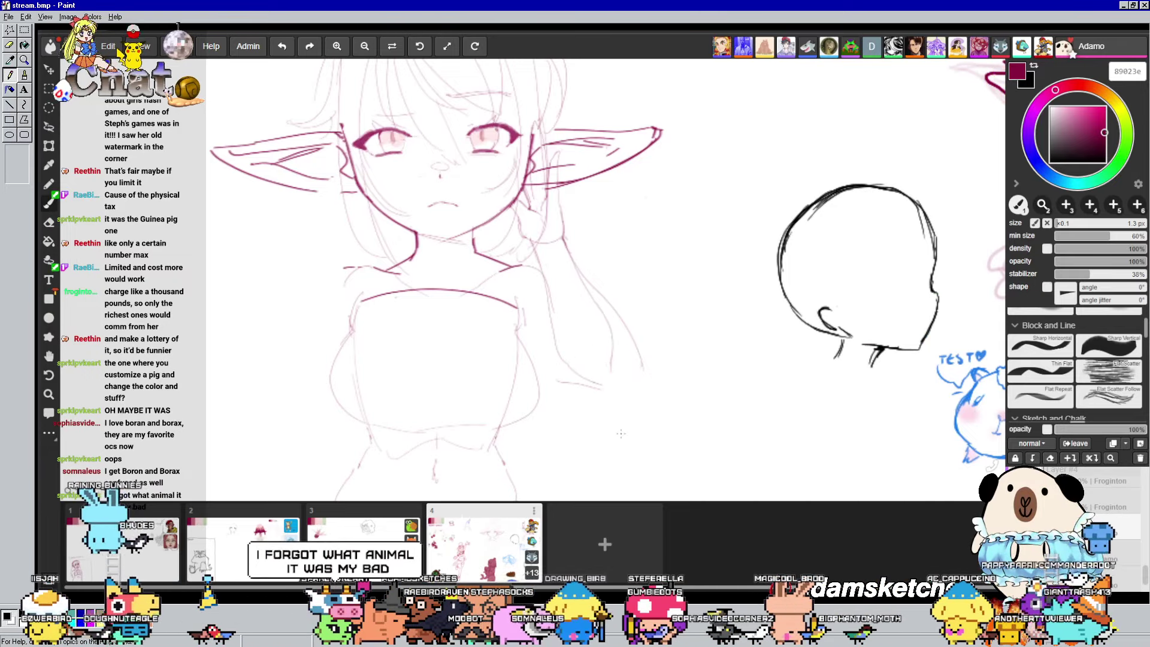
Sketch two large, light round glasses lenses around the character's eyes
{"action": "mouse_move", "coordinate": [696, 335]}
{"action": "left_mouse_down"}
{"action": "mouse_move", "coordinate": [707, 394]}
{"action": "mouse_move", "coordinate": [841, 370]}
{"action": "left_mouse_up"}
{"action": "left_click_drag", "start_coordinate": [790, 214], "coordinate": [802, 217]}
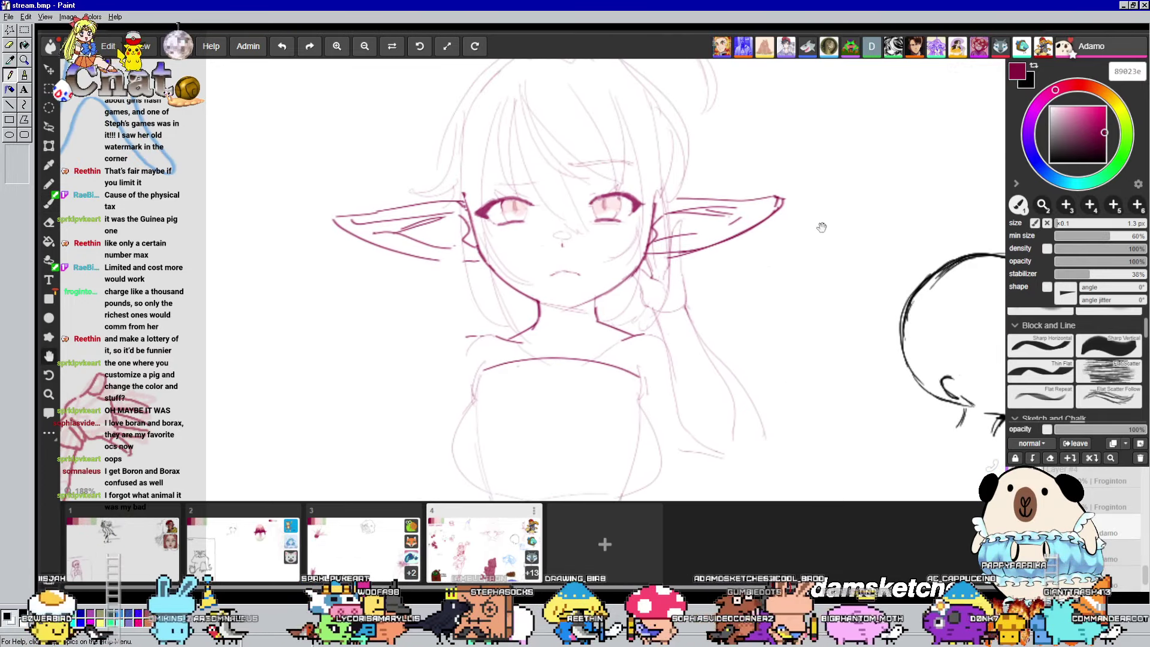
{"action": "left_click_drag", "start_coordinate": [739, 183], "coordinate": [747, 208]}
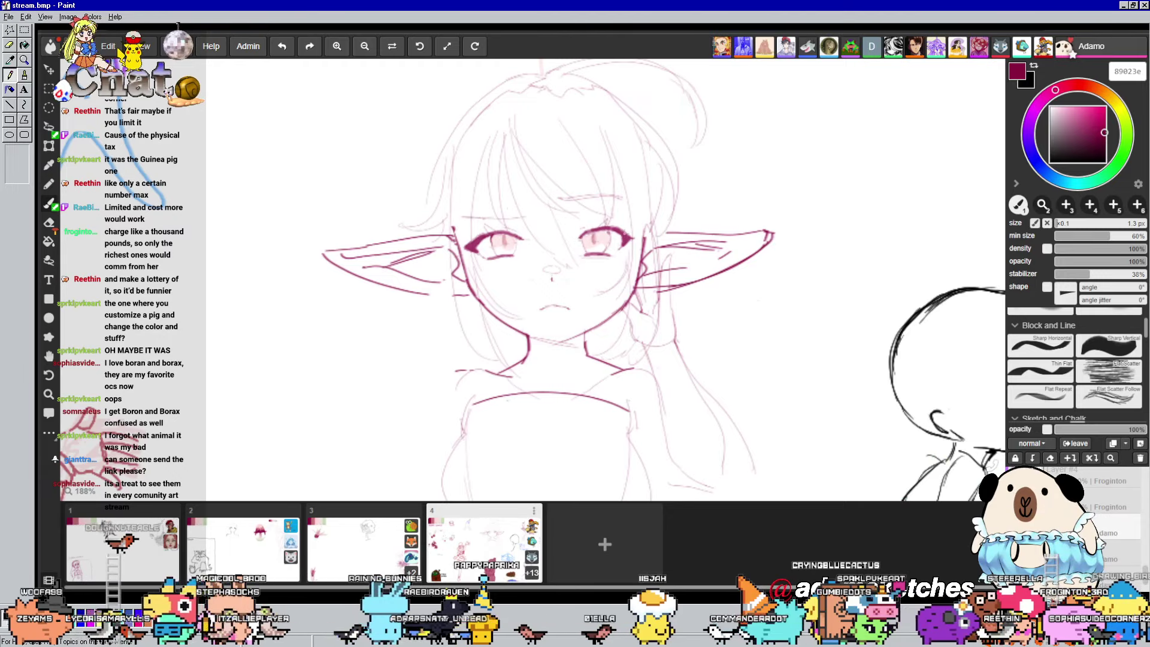
{"action": "mouse_move", "coordinate": [529, 212]}
{"action": "left_mouse_down"}
{"action": "mouse_move", "coordinate": [474, 263]}
{"action": "mouse_move", "coordinate": [539, 240]}
{"action": "left_mouse_up"}
{"action": "mouse_move", "coordinate": [611, 204]}
{"action": "left_mouse_down"}
{"action": "mouse_move", "coordinate": [566, 244]}
{"action": "mouse_move", "coordinate": [629, 275]}
{"action": "left_mouse_up"}
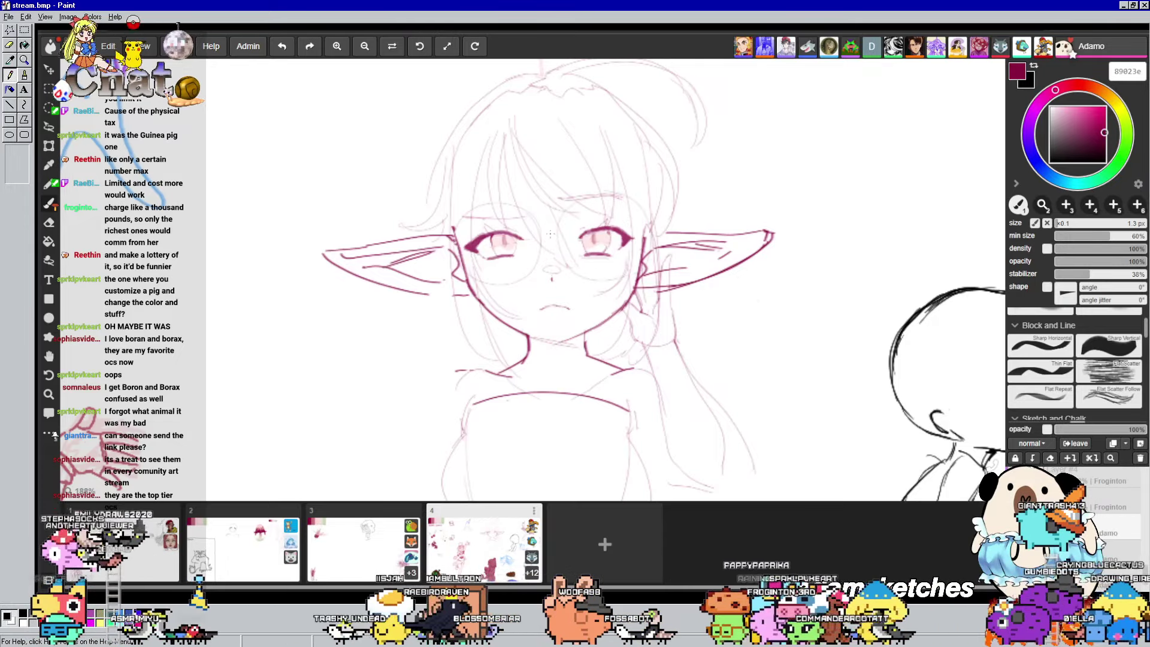
Draw a short curved bridge over the nose to connect the two glasses lenses
{"action": "left_click_drag", "start_coordinate": [785, 353], "coordinate": [784, 300]}
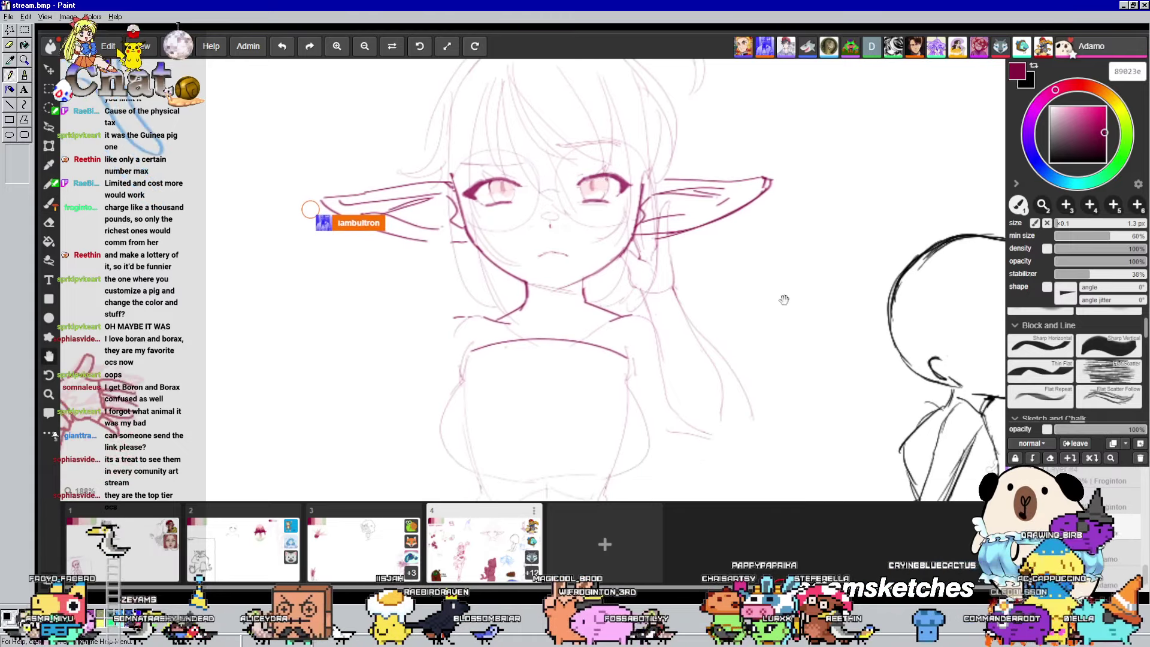
{"action": "key", "text": "b"}
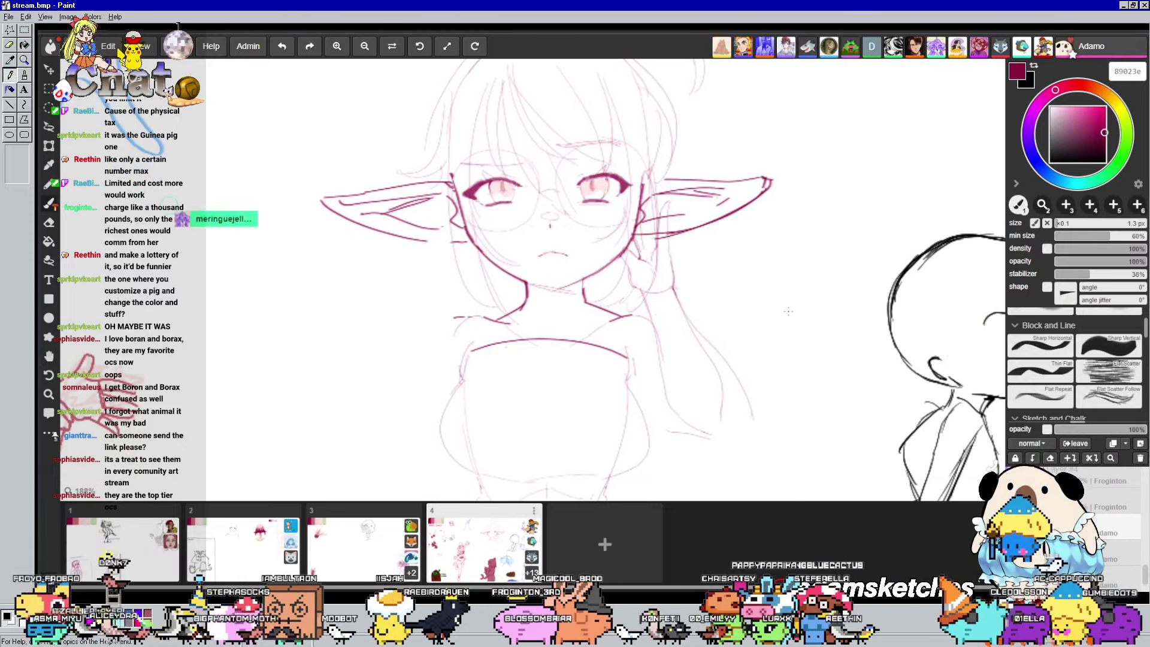
{"action": "key", "text": "space"}
{"action": "left_click_drag", "start_coordinate": [772, 343], "coordinate": [774, 317]}
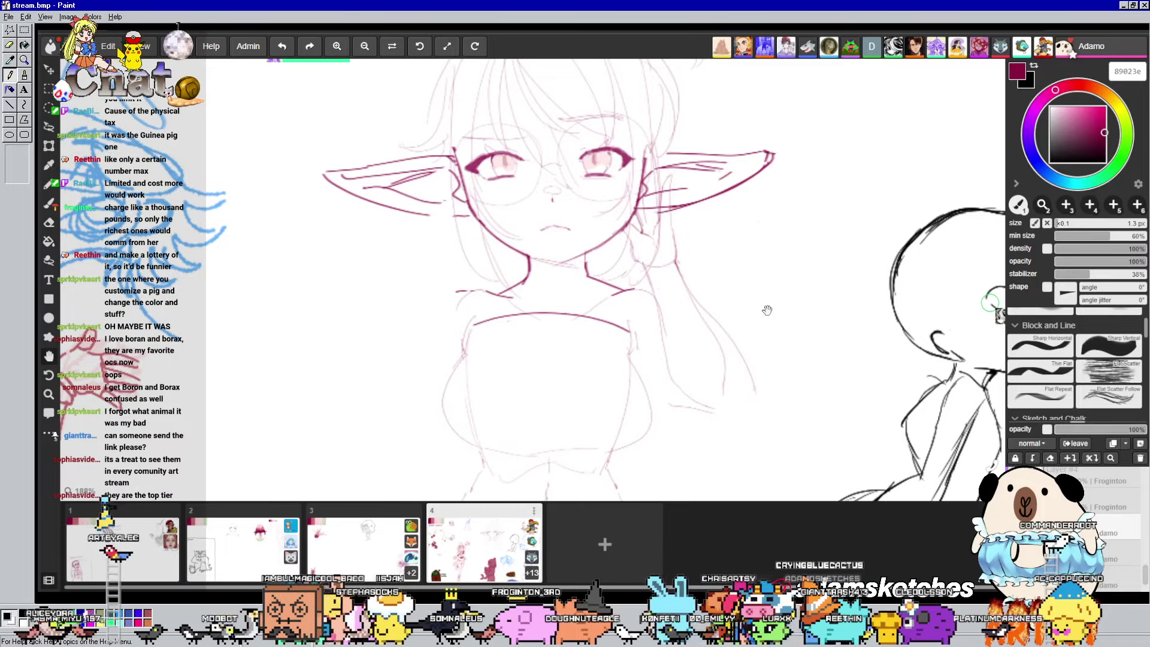
{"action": "left_click_drag", "start_coordinate": [769, 310], "coordinate": [752, 337]}
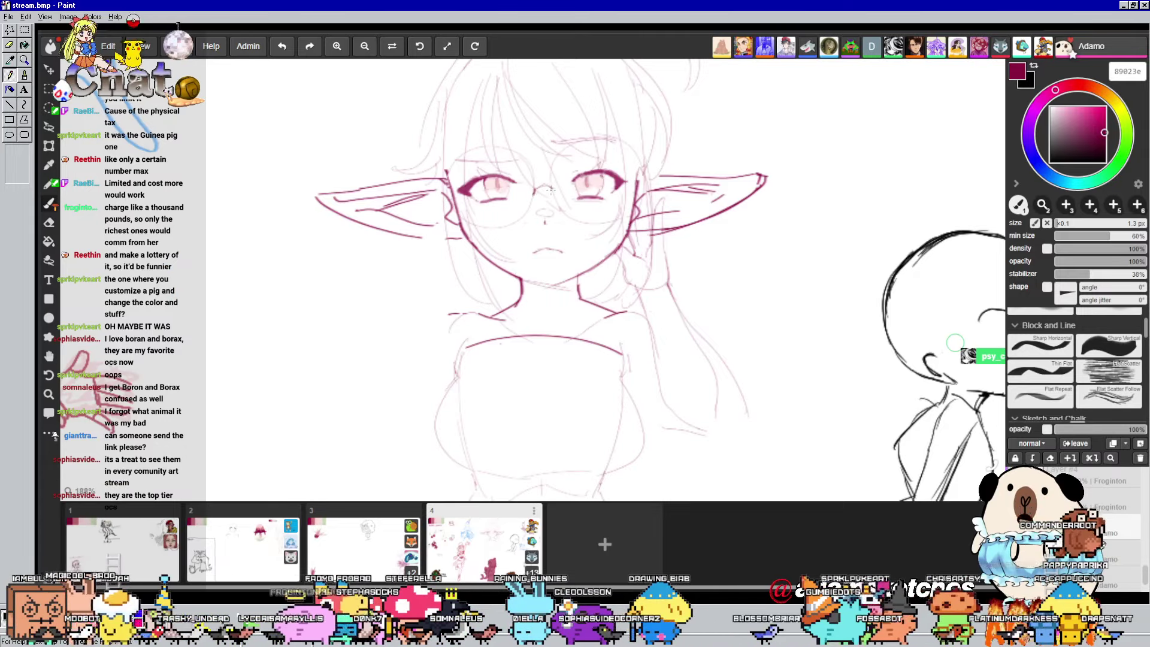
Sketch the outer curve of the character's right shoulder, undoing the first stroke
{"action": "left_click_drag", "start_coordinate": [887, 262], "coordinate": [840, 173]}
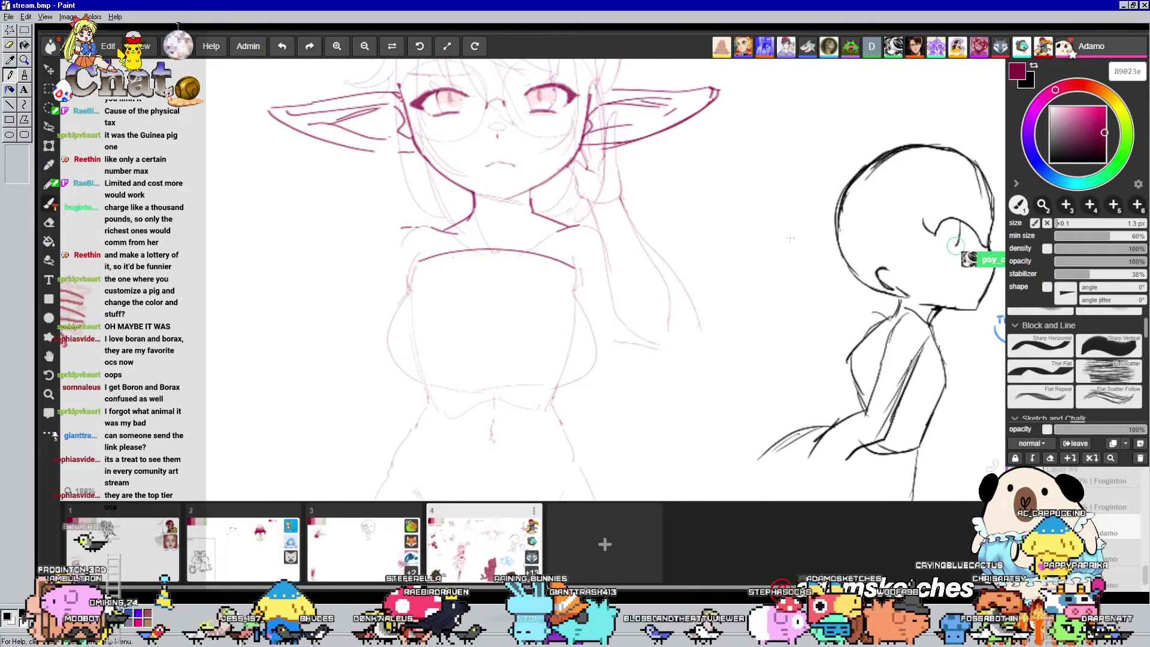
{"action": "left_click_drag", "start_coordinate": [790, 238], "coordinate": [797, 179]}
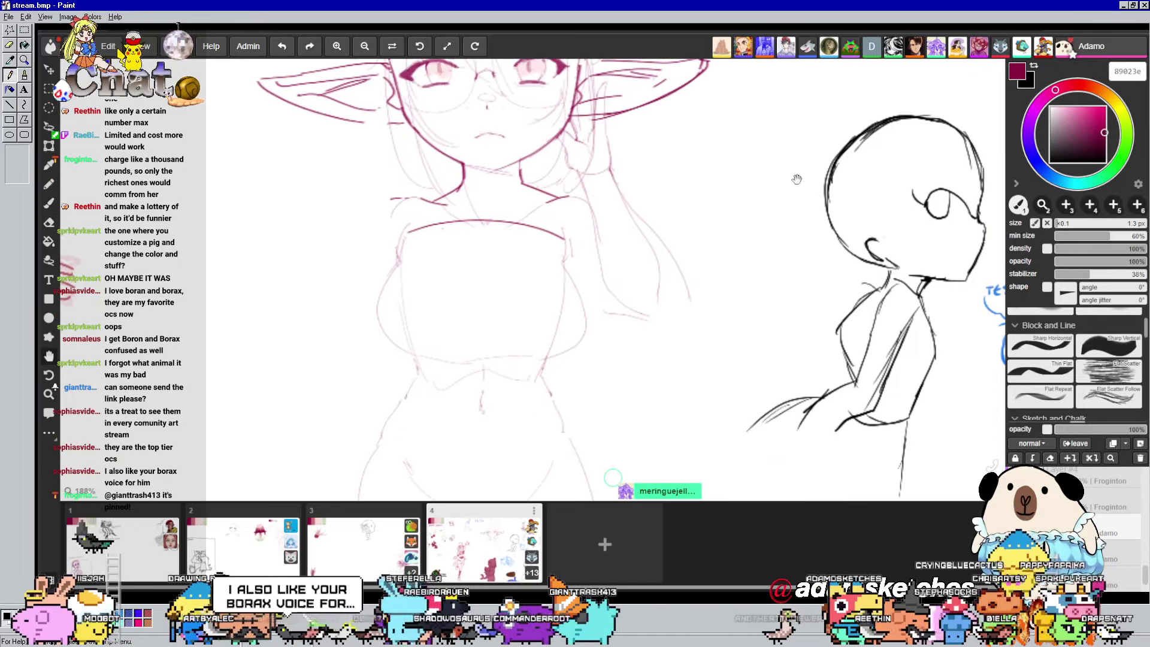
{"action": "key", "text": "b"}
{"action": "left_click_drag", "start_coordinate": [405, 199], "coordinate": [388, 227]}
{"action": "key", "text": "ctrl+z"}
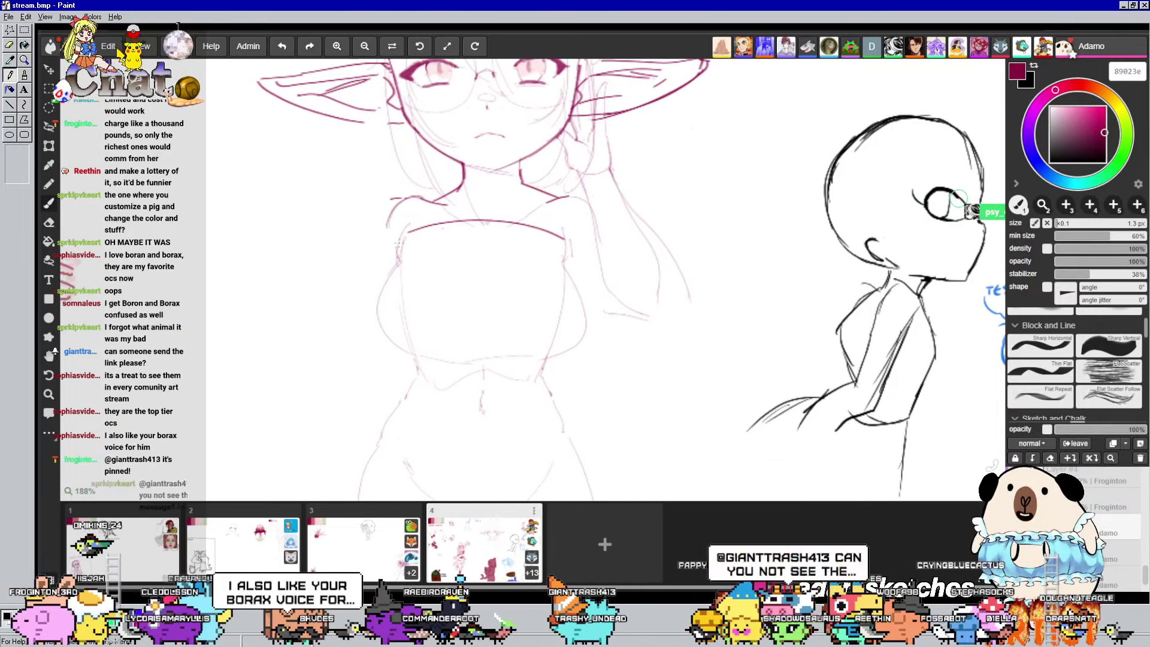
{"action": "left_click_drag", "start_coordinate": [757, 340], "coordinate": [745, 318]}
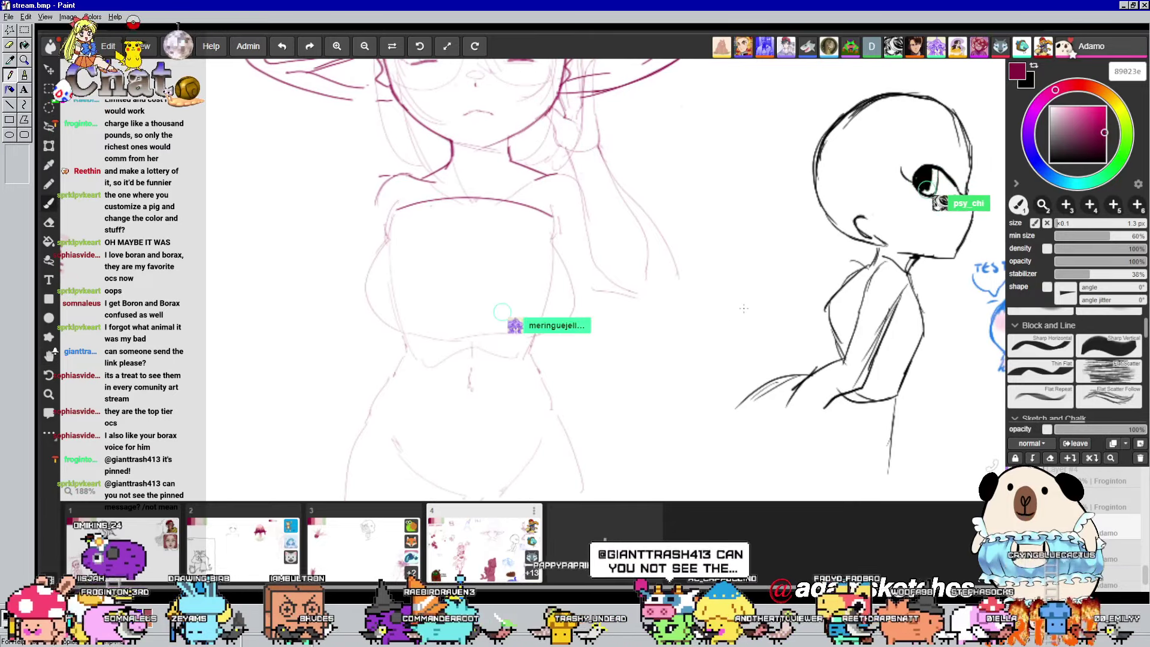
Sketch two light curves across the bust, dipping at the middle, as the top edge of a garment
{"action": "key", "text": "h"}
{"action": "left_click_drag", "start_coordinate": [472, 228], "coordinate": [481, 202]}
{"action": "key", "text": "b"}
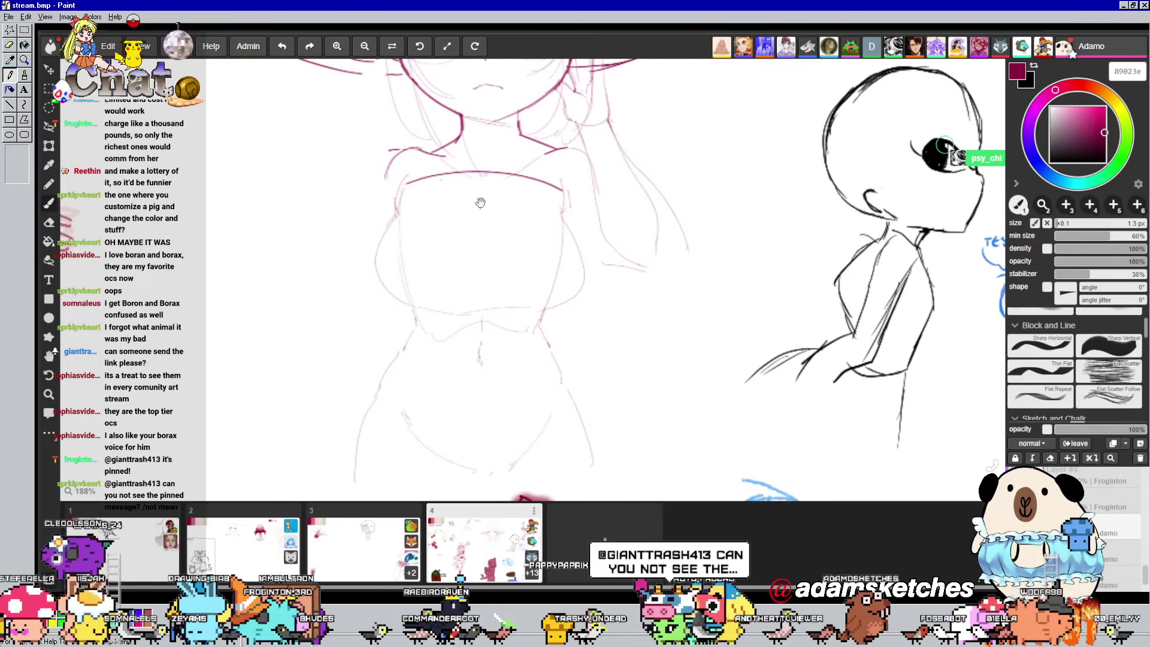
{"action": "left_click_drag", "start_coordinate": [615, 269], "coordinate": [595, 380]}
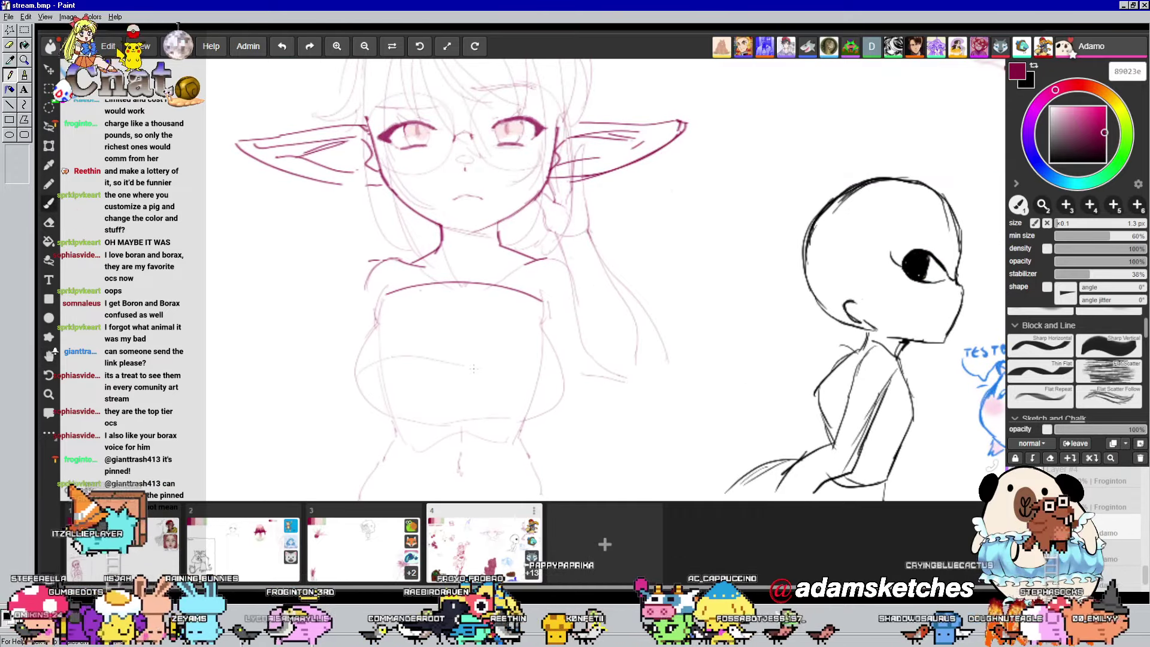
{"action": "left_click_drag", "start_coordinate": [482, 367], "coordinate": [541, 337]}
Sketch the outer line of the character's right upper arm, slanting outward from the shoulder down to the elbow
{"action": "key", "text": "space"}
{"action": "left_click_drag", "start_coordinate": [705, 215], "coordinate": [711, 267]}
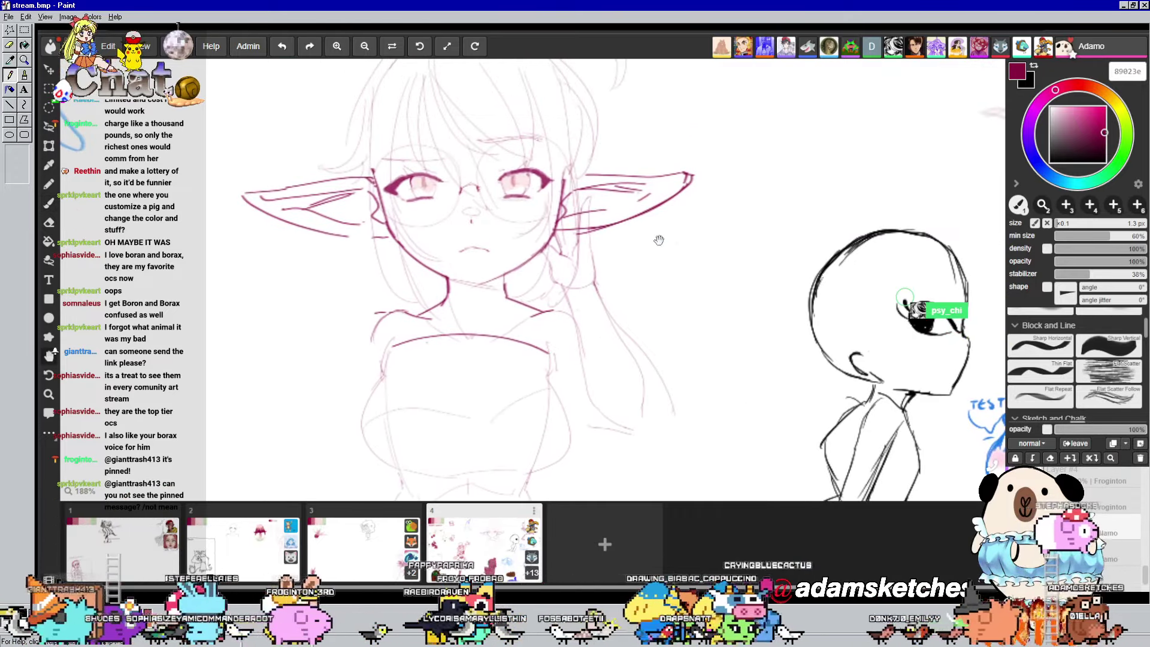
{"action": "mouse_move", "coordinate": [659, 240]}
{"action": "left_mouse_down"}
{"action": "mouse_move", "coordinate": [663, 286]}
{"action": "mouse_move", "coordinate": [791, 177]}
{"action": "mouse_move", "coordinate": [801, 149]}
{"action": "left_mouse_up"}
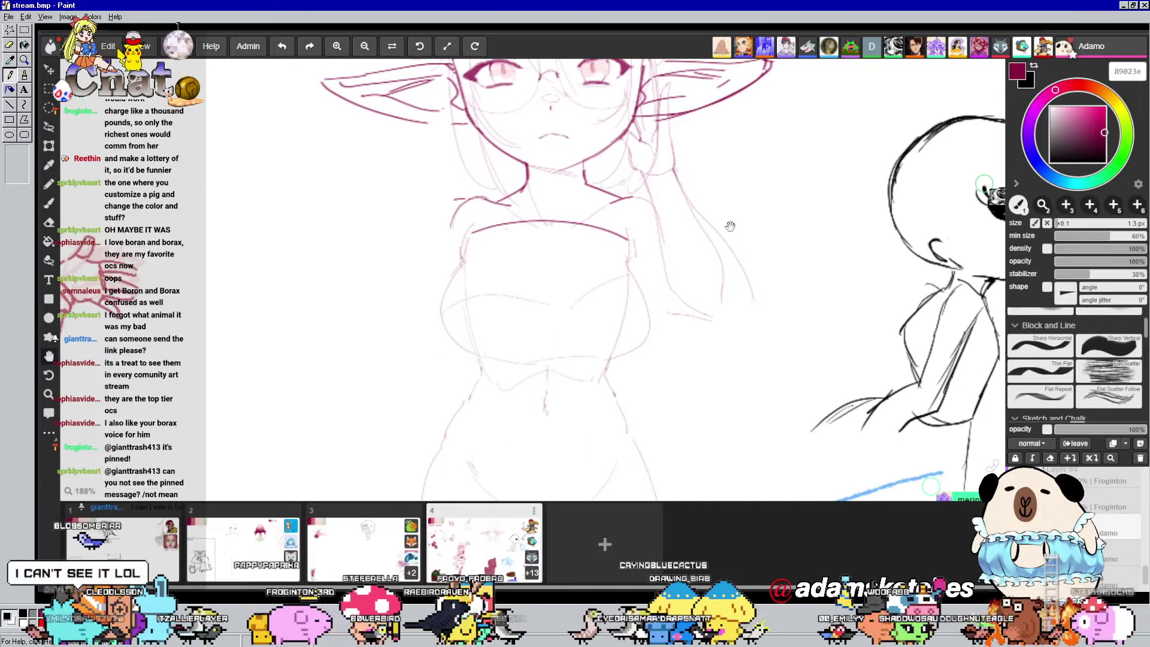
{"action": "left_click_drag", "start_coordinate": [731, 226], "coordinate": [741, 210]}
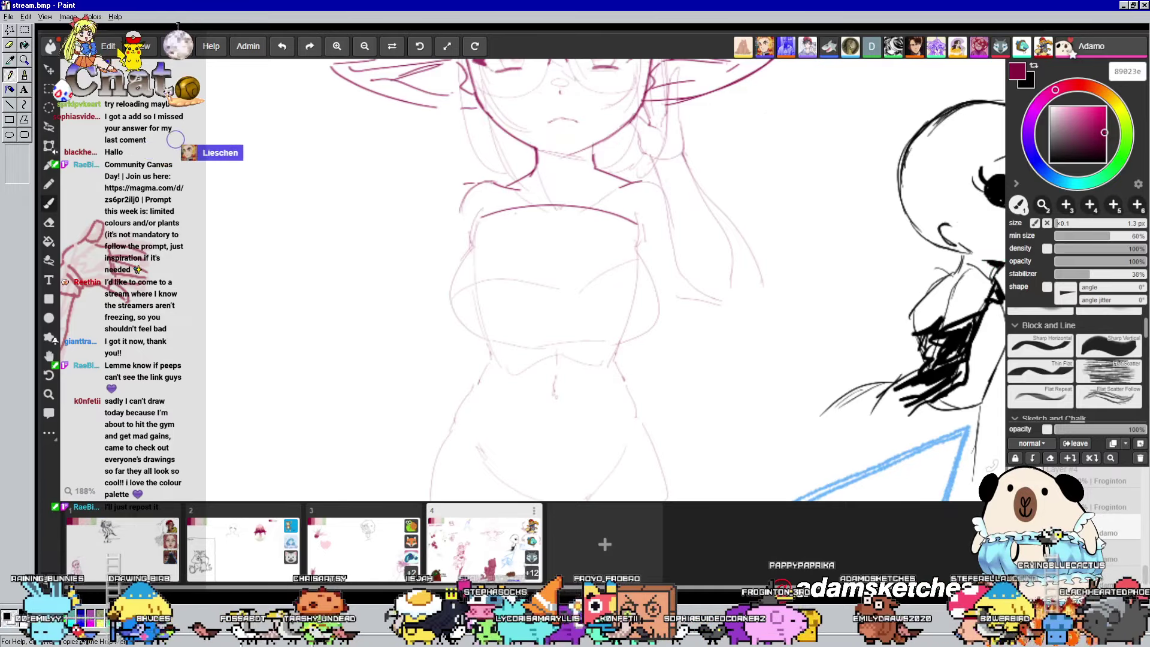
{"action": "mouse_move", "coordinate": [460, 207]}
{"action": "left_mouse_down"}
{"action": "mouse_move", "coordinate": [577, 129]}
{"action": "mouse_move", "coordinate": [497, 188]}
{"action": "mouse_move", "coordinate": [432, 313]}
{"action": "left_mouse_up"}
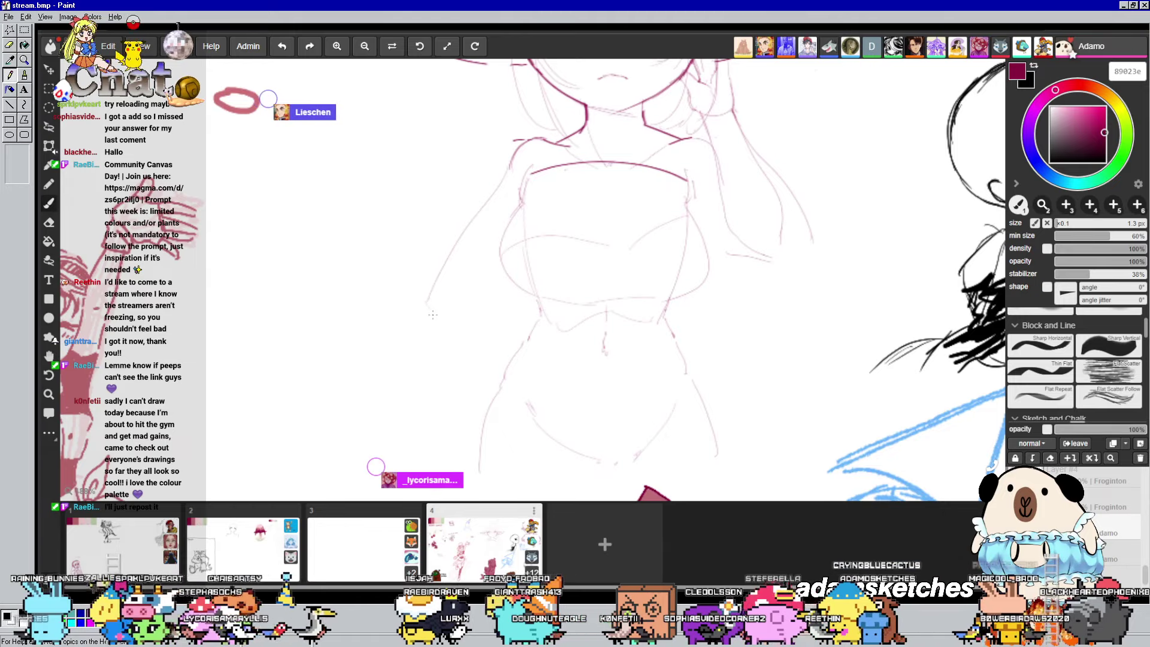
{"action": "left_click_drag", "start_coordinate": [629, 380], "coordinate": [605, 349]}
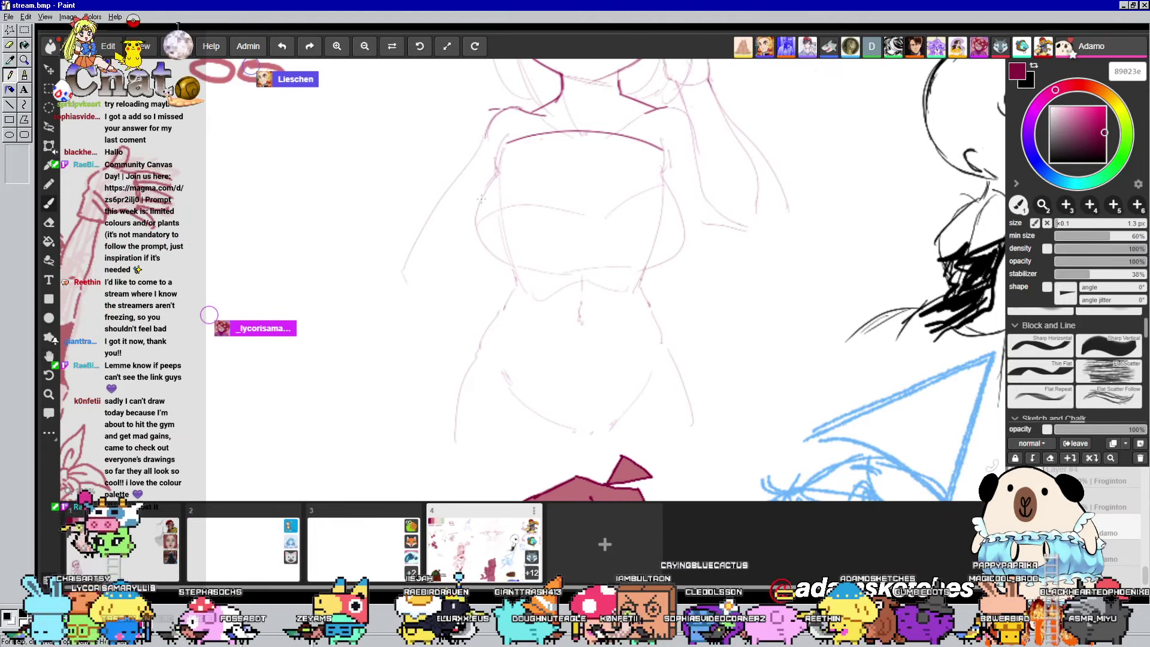
Add long, narrow vertical folds between the right arm and the torso, with shorter folds beside the waist and a forearm line
{"action": "left_click_drag", "start_coordinate": [449, 235], "coordinate": [440, 306]}
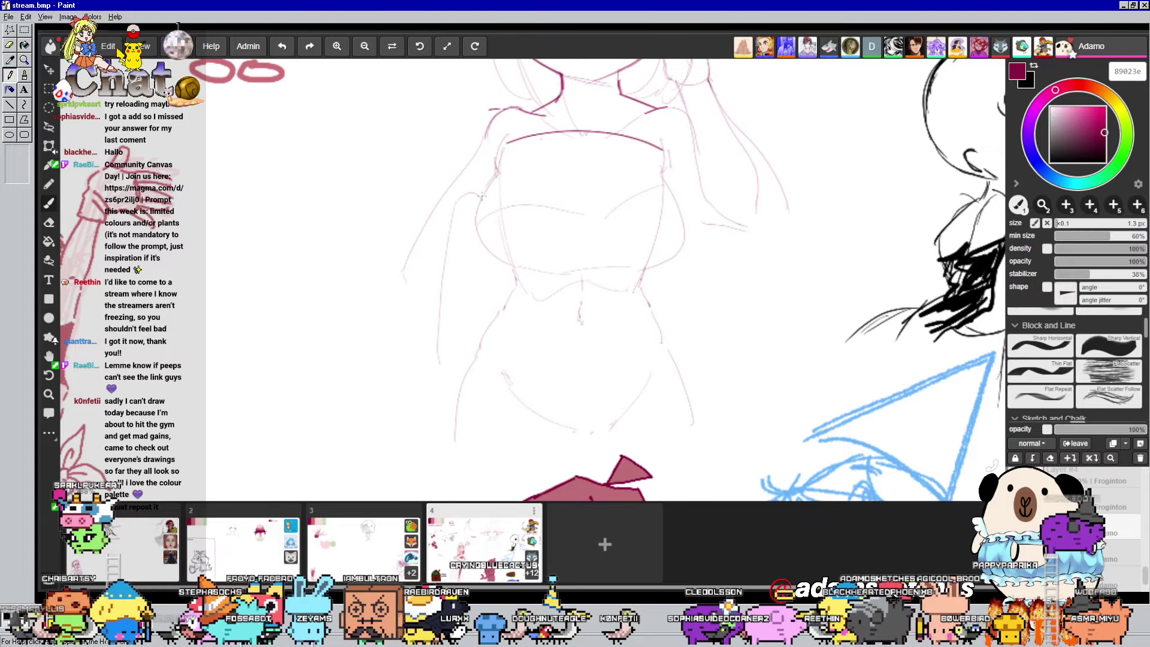
{"action": "mouse_move", "coordinate": [482, 200]}
{"action": "left_mouse_down"}
{"action": "mouse_move", "coordinate": [474, 367]}
{"action": "mouse_move", "coordinate": [443, 363]}
{"action": "mouse_move", "coordinate": [458, 212]}
{"action": "left_mouse_up"}
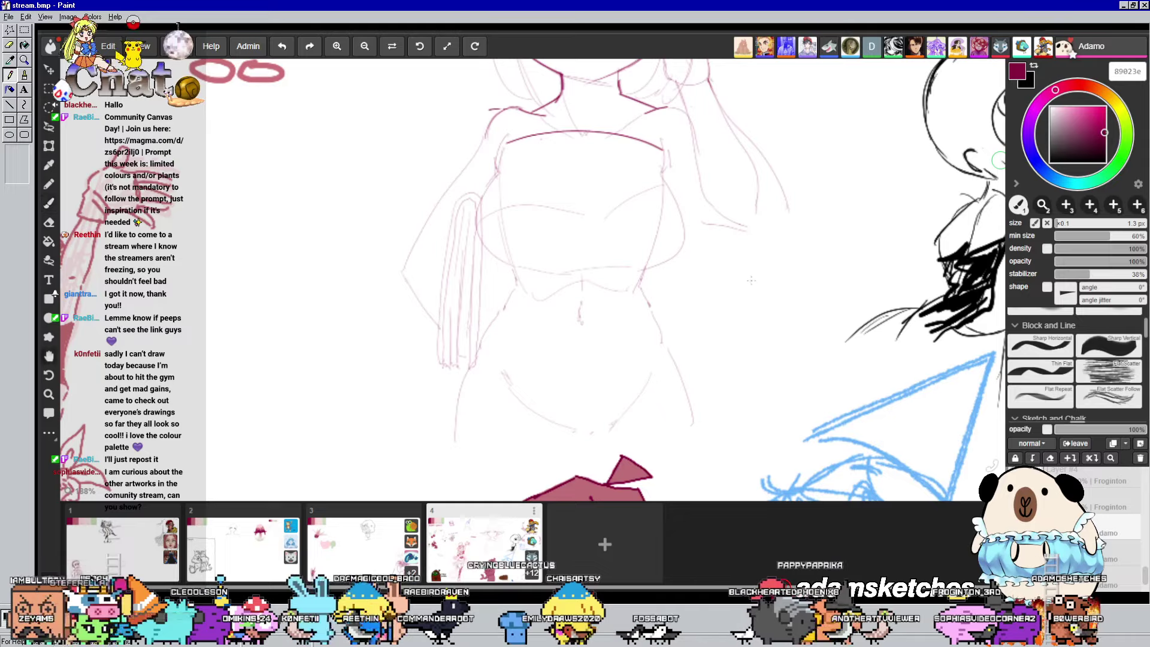
{"action": "left_click_drag", "start_coordinate": [736, 235], "coordinate": [703, 310]}
{"action": "left_click_drag", "start_coordinate": [481, 229], "coordinate": [474, 160]}
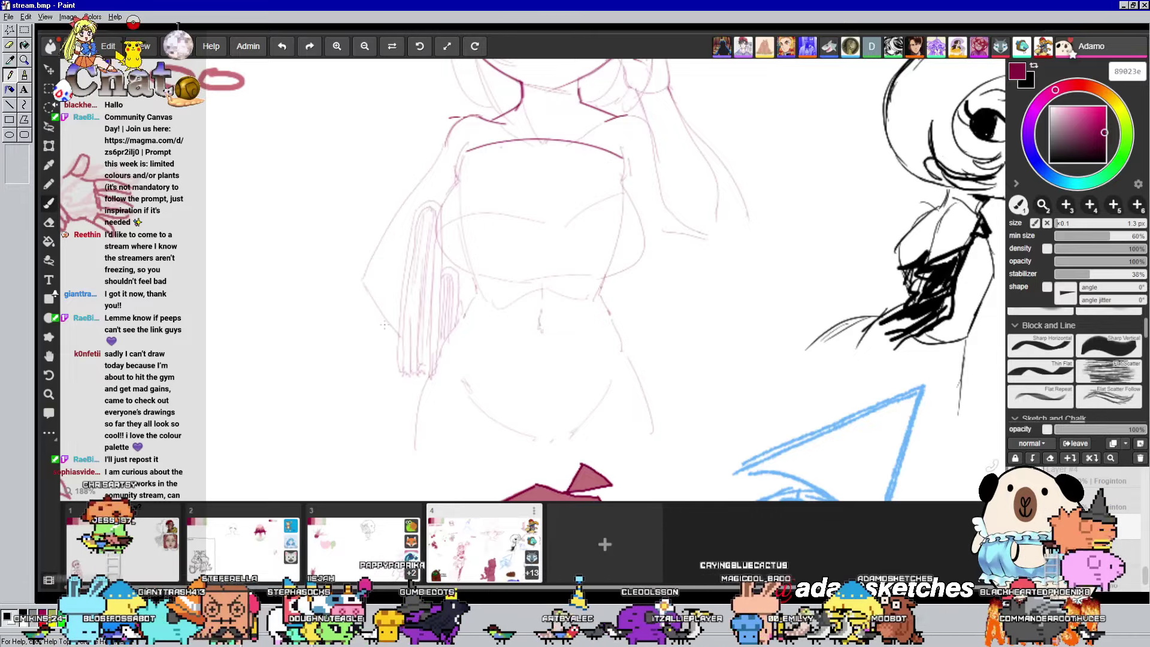
Look over the other artists' drawings across the whole shared canvas, from the palette swatches to the lower sketches
{"action": "scroll", "coordinate": [319, 333], "scroll_direction": "down", "scroll_amount": 7}
{"action": "left_click_drag", "start_coordinate": [327, 258], "coordinate": [447, 249]}
{"action": "scroll", "coordinate": [417, 261], "scroll_direction": "up", "scroll_amount": 1}
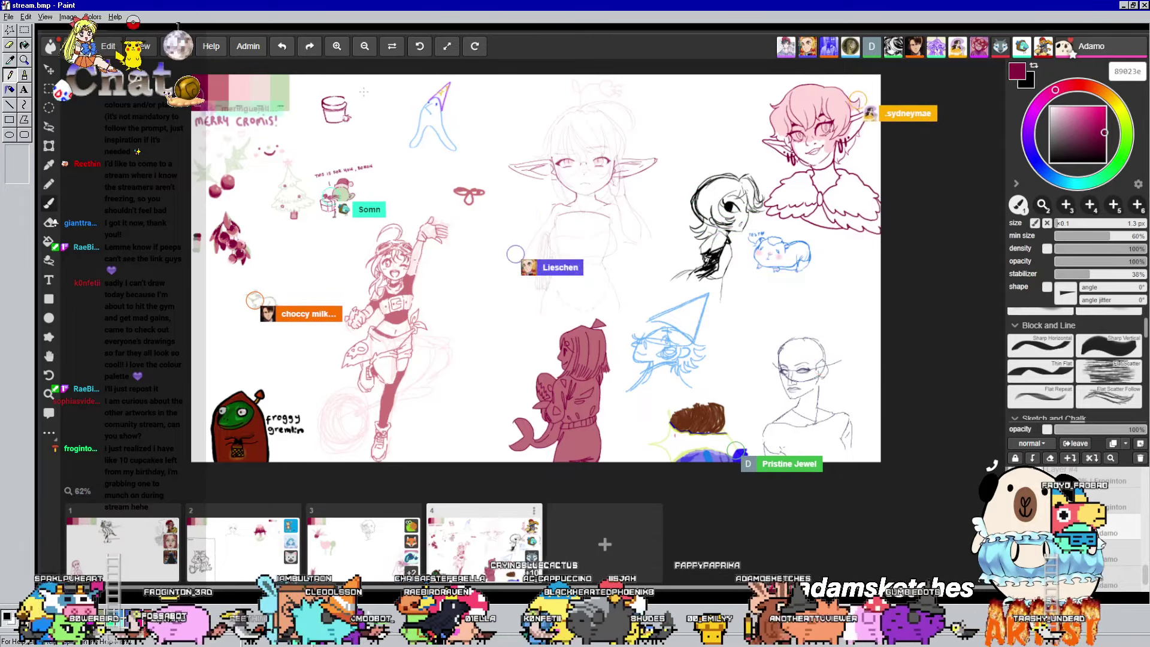
{"action": "scroll", "coordinate": [350, 227], "scroll_direction": "up", "scroll_amount": 2}
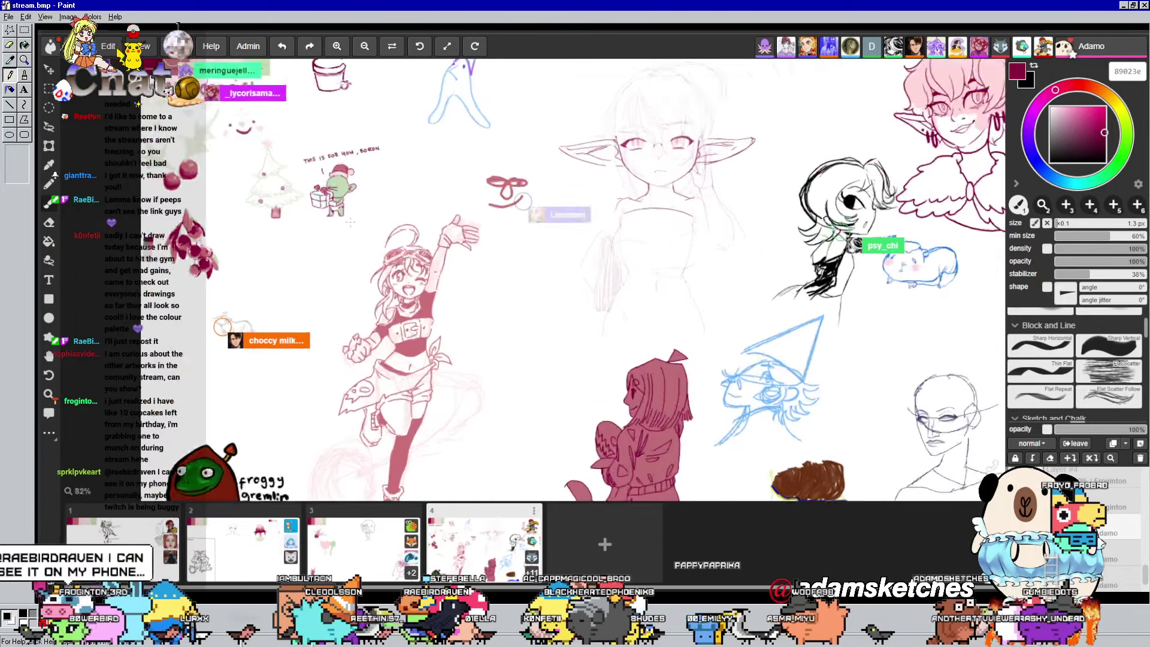
{"action": "left_click_drag", "start_coordinate": [149, 121], "coordinate": [348, 226]}
{"action": "scroll", "coordinate": [279, 189], "scroll_direction": "up", "scroll_amount": 2}
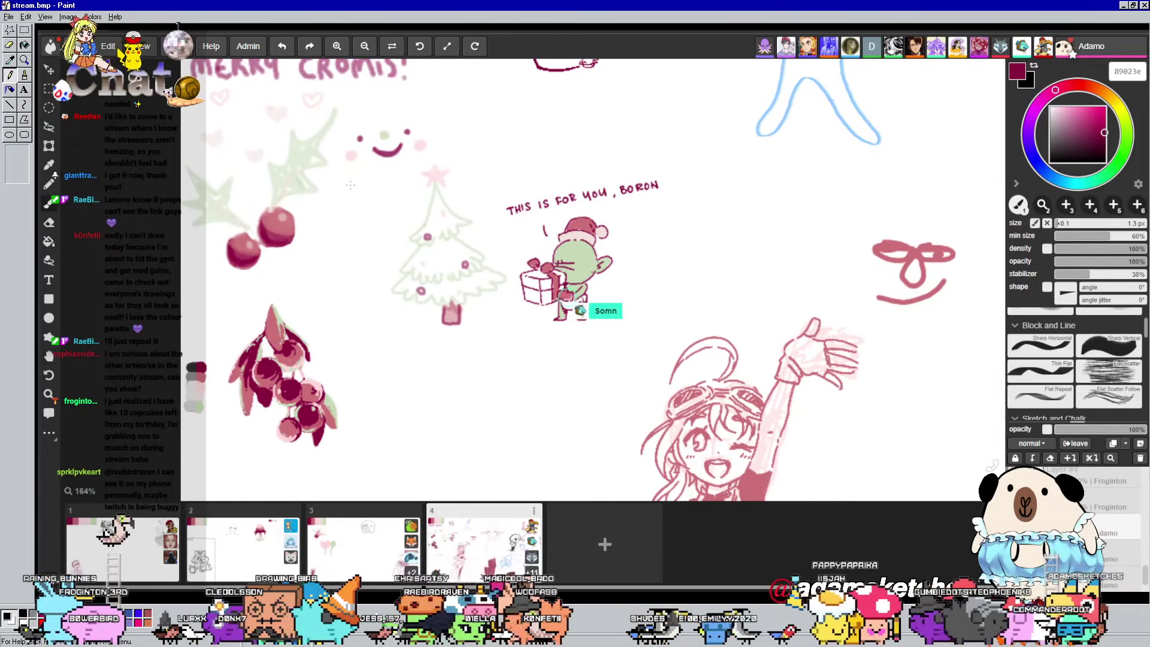
{"action": "scroll", "coordinate": [347, 174], "scroll_direction": "down", "scroll_amount": 2}
{"action": "left_click_drag", "start_coordinate": [550, 182], "coordinate": [519, 293]}
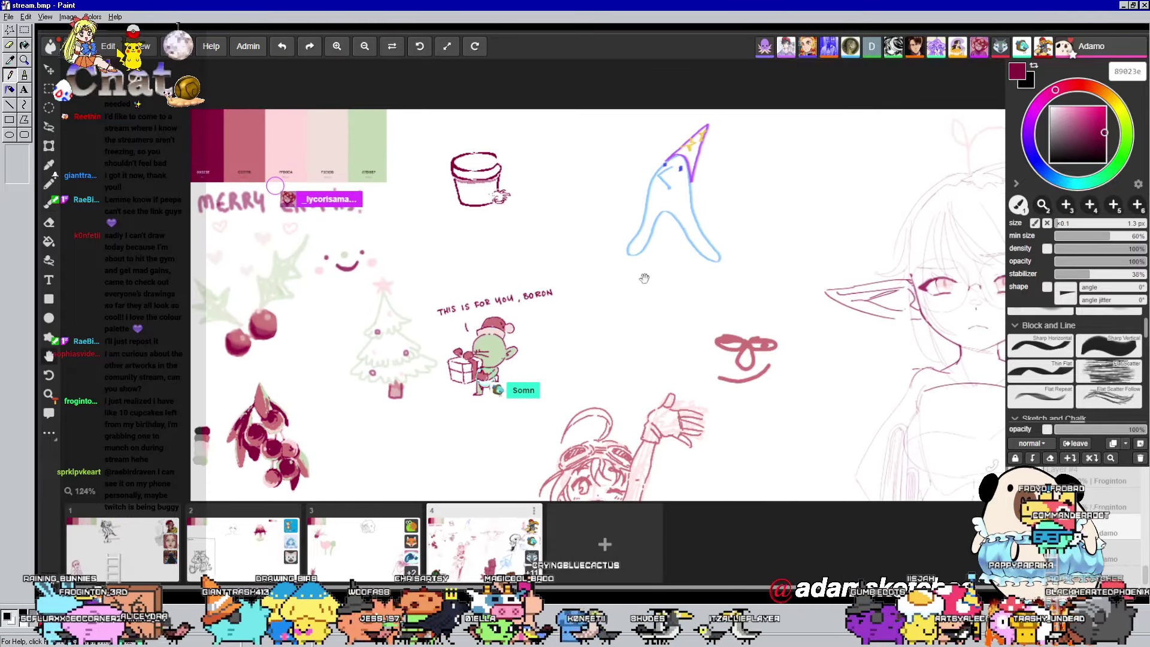
{"action": "left_click_drag", "start_coordinate": [644, 278], "coordinate": [375, 249]}
{"action": "mouse_move", "coordinate": [879, 329]}
{"action": "left_mouse_down"}
{"action": "mouse_move", "coordinate": [619, 303]}
{"action": "mouse_move", "coordinate": [419, 221]}
{"action": "mouse_move", "coordinate": [369, 281]}
{"action": "mouse_move", "coordinate": [385, 145]}
{"action": "left_mouse_up"}
{"action": "mouse_move", "coordinate": [367, 352]}
{"action": "left_mouse_down"}
{"action": "mouse_move", "coordinate": [385, 215]}
{"action": "mouse_move", "coordinate": [357, 293]}
{"action": "left_mouse_up"}
{"action": "scroll", "coordinate": [577, 180], "scroll_direction": "up", "scroll_amount": 3}
{"action": "scroll", "coordinate": [545, 240], "scroll_direction": "down", "scroll_amount": 6}
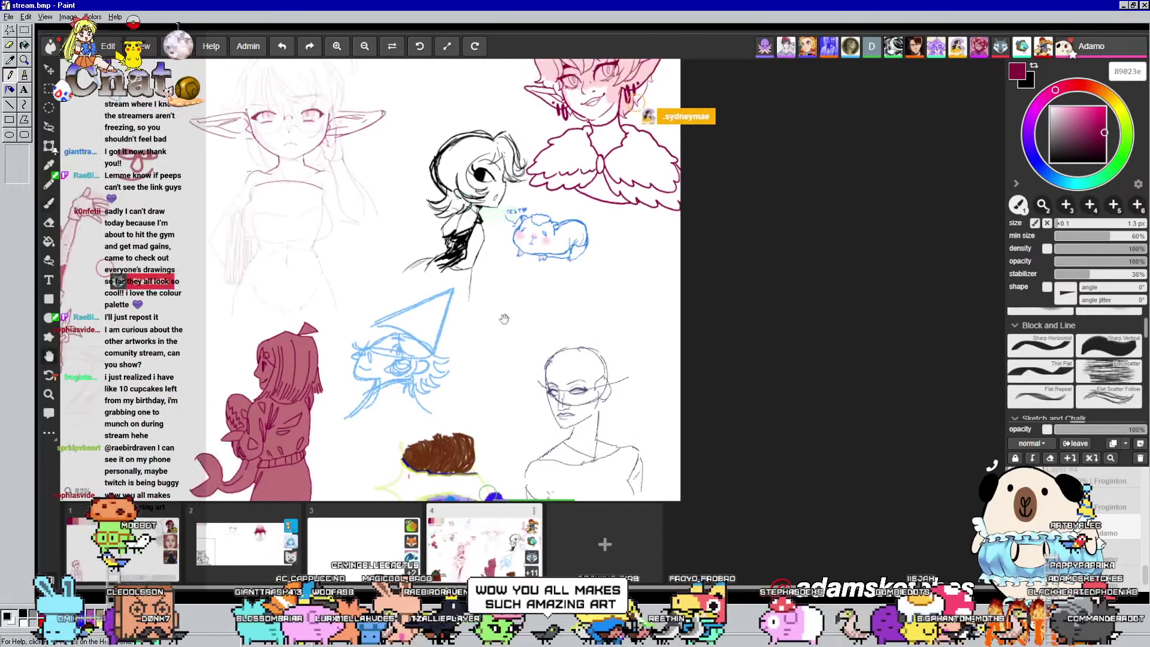
{"action": "left_click_drag", "start_coordinate": [504, 319], "coordinate": [562, 171]}
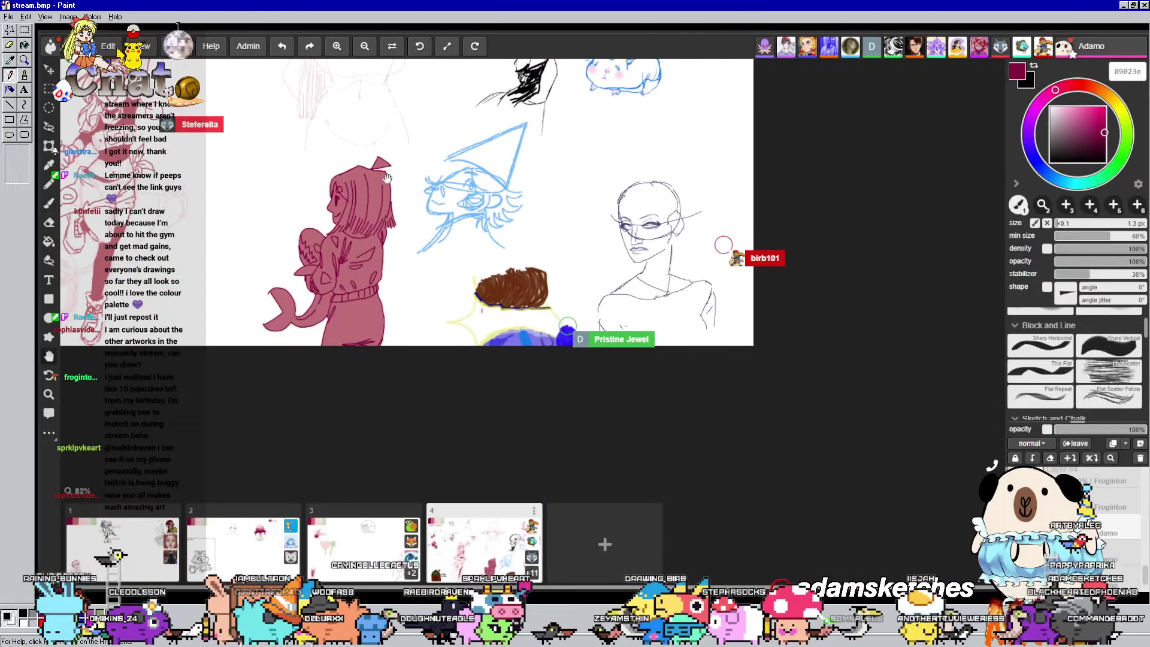
Look over the other artists' drawings on canvases 2 and 3 and return to canvas 4
{"action": "left_click_drag", "start_coordinate": [385, 180], "coordinate": [713, 265]}
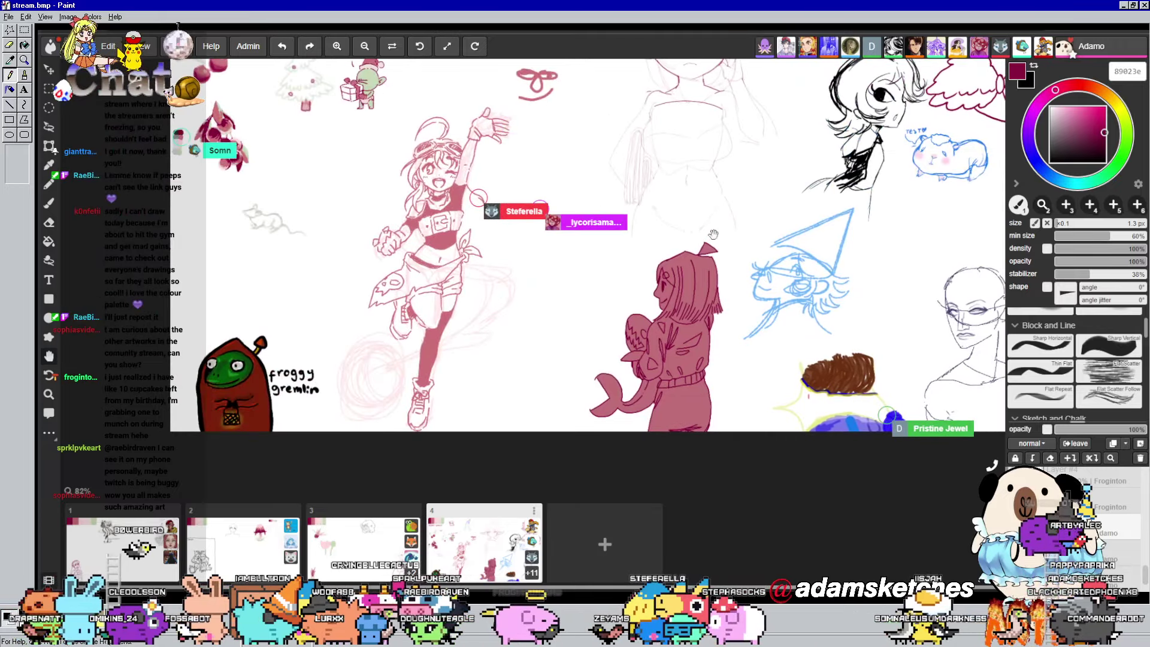
{"action": "left_click", "coordinate": [260, 542]}
{"action": "left_click", "coordinate": [259, 543]}
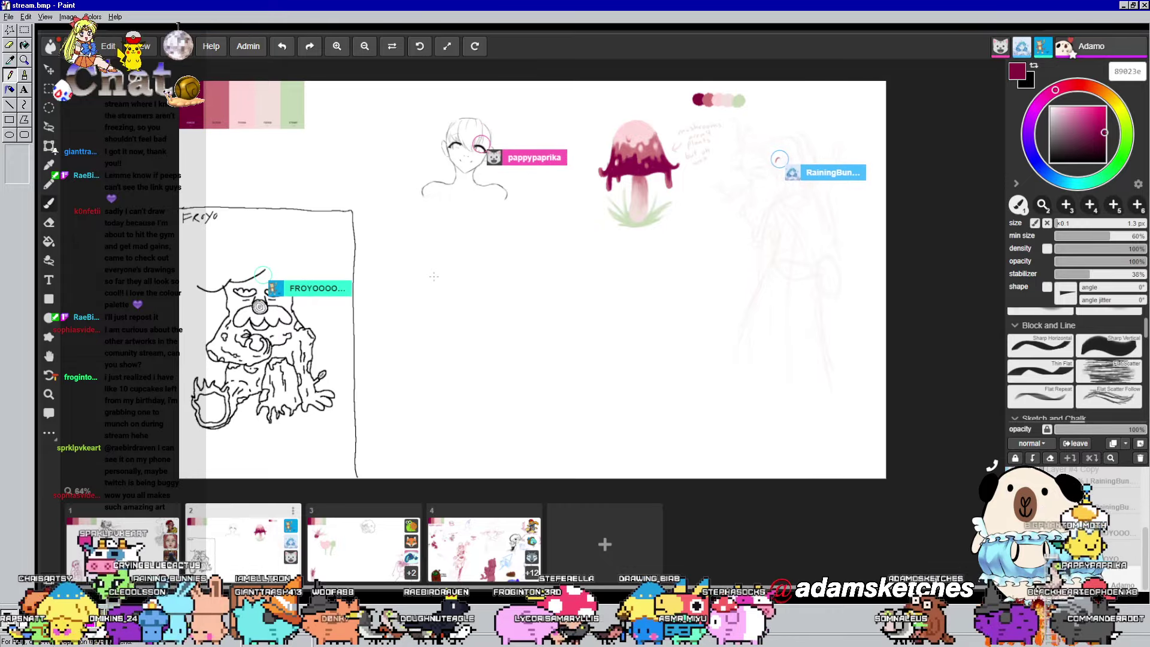
{"action": "scroll", "coordinate": [190, 319], "scroll_direction": "up", "scroll_amount": 3}
{"action": "left_click_drag", "start_coordinate": [203, 322], "coordinate": [257, 271]}
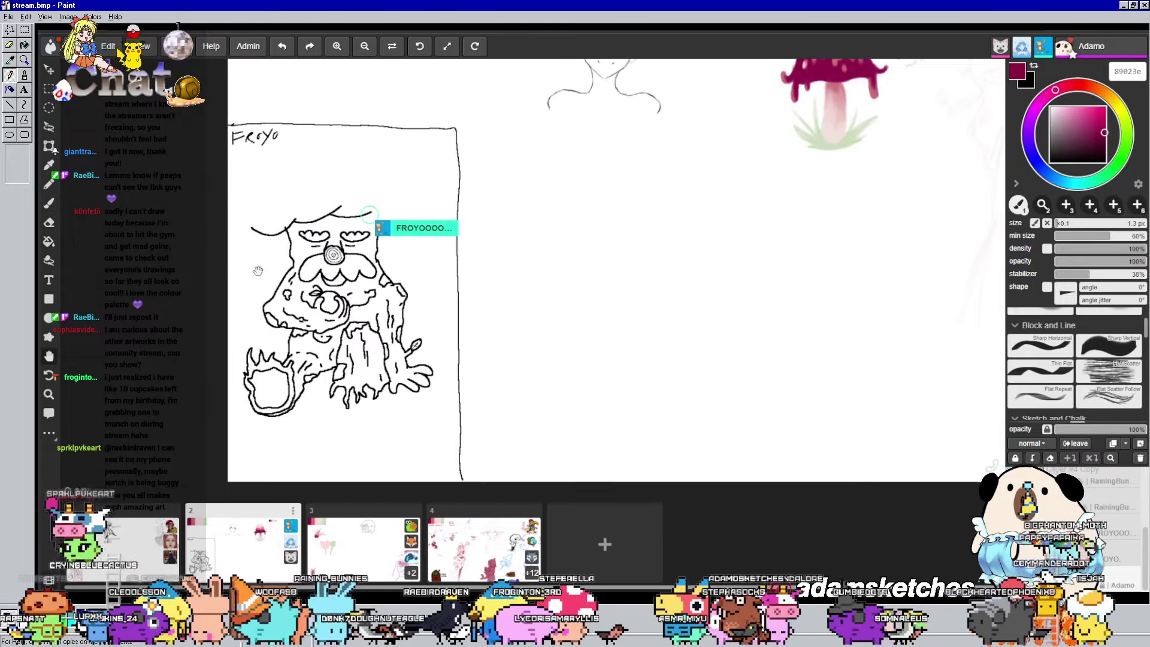
{"action": "scroll", "coordinate": [575, 217], "scroll_direction": "down", "scroll_amount": 3}
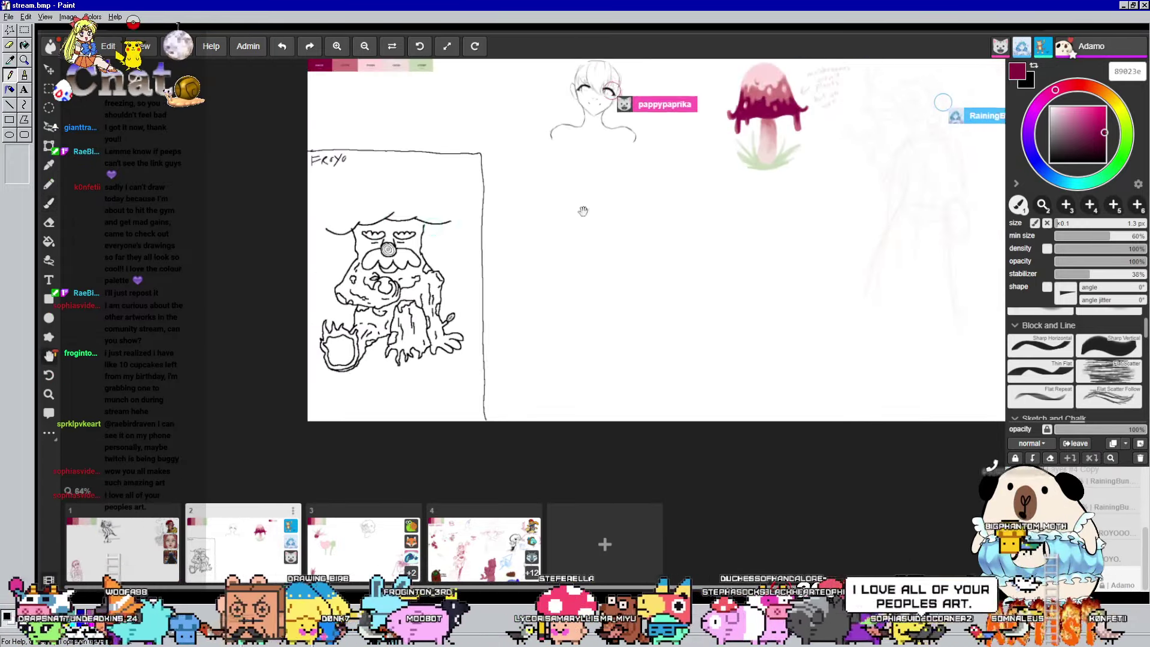
{"action": "left_click_drag", "start_coordinate": [584, 211], "coordinate": [602, 179]}
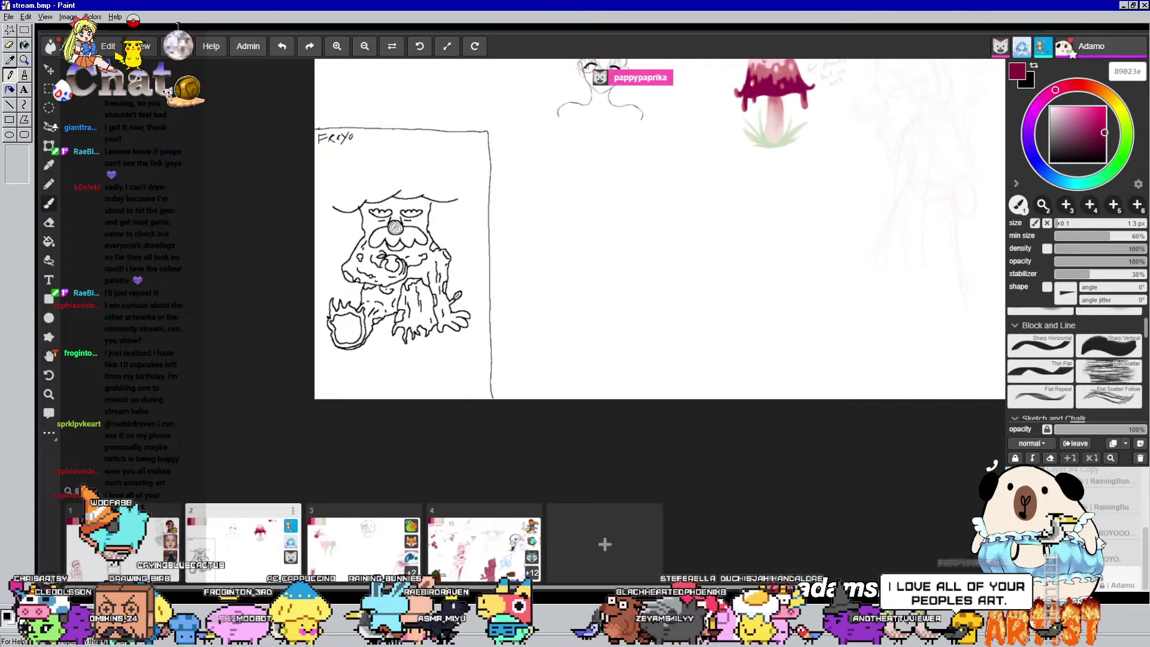
{"action": "scroll", "coordinate": [377, 208], "scroll_direction": "up", "scroll_amount": 3}
{"action": "scroll", "coordinate": [388, 186], "scroll_direction": "down", "scroll_amount": 1}
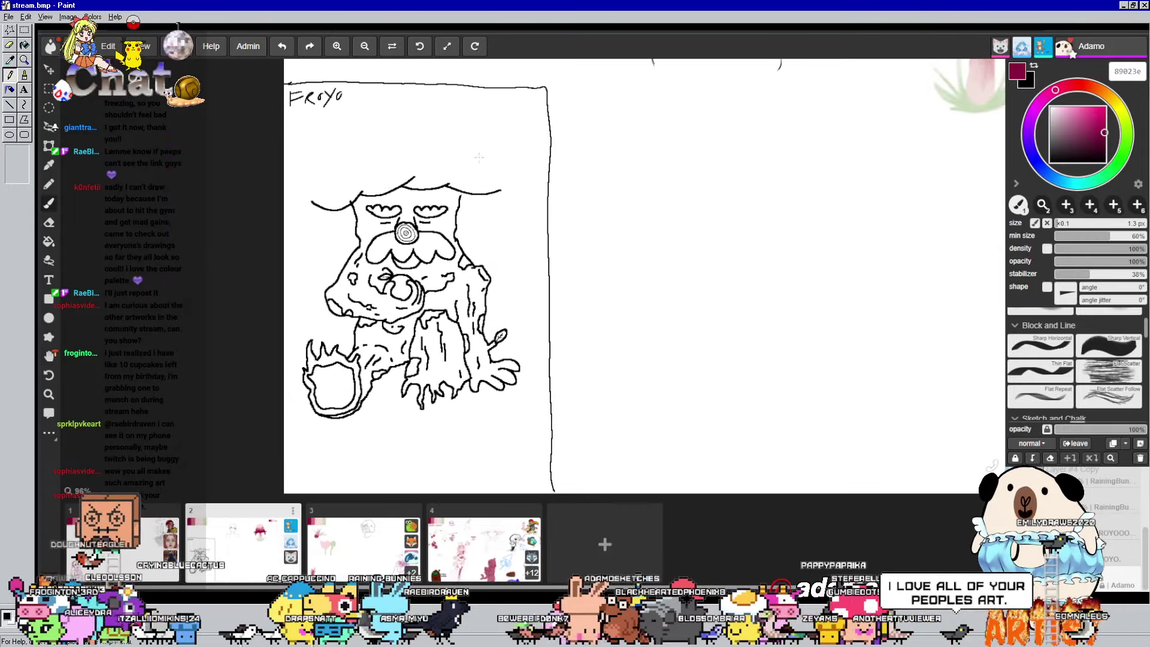
{"action": "left_click_drag", "start_coordinate": [505, 158], "coordinate": [468, 187]}
{"action": "scroll", "coordinate": [538, 243], "scroll_direction": "down", "scroll_amount": 2}
{"action": "left_click_drag", "start_coordinate": [641, 203], "coordinate": [453, 256]}
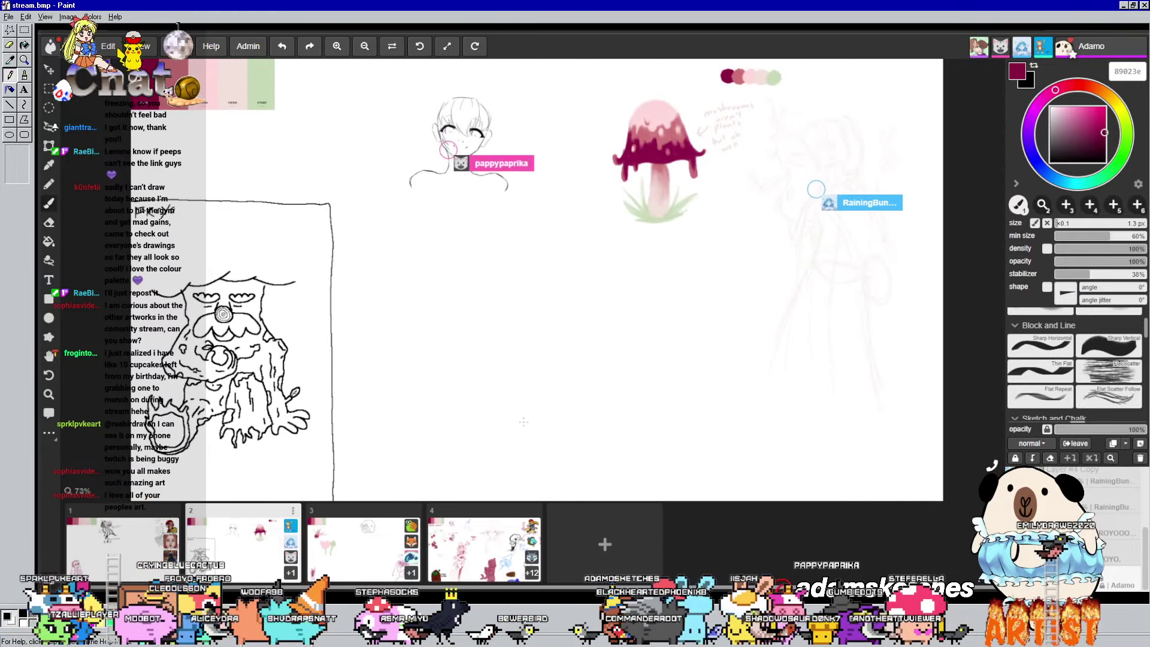
{"action": "left_click", "coordinate": [364, 567]}
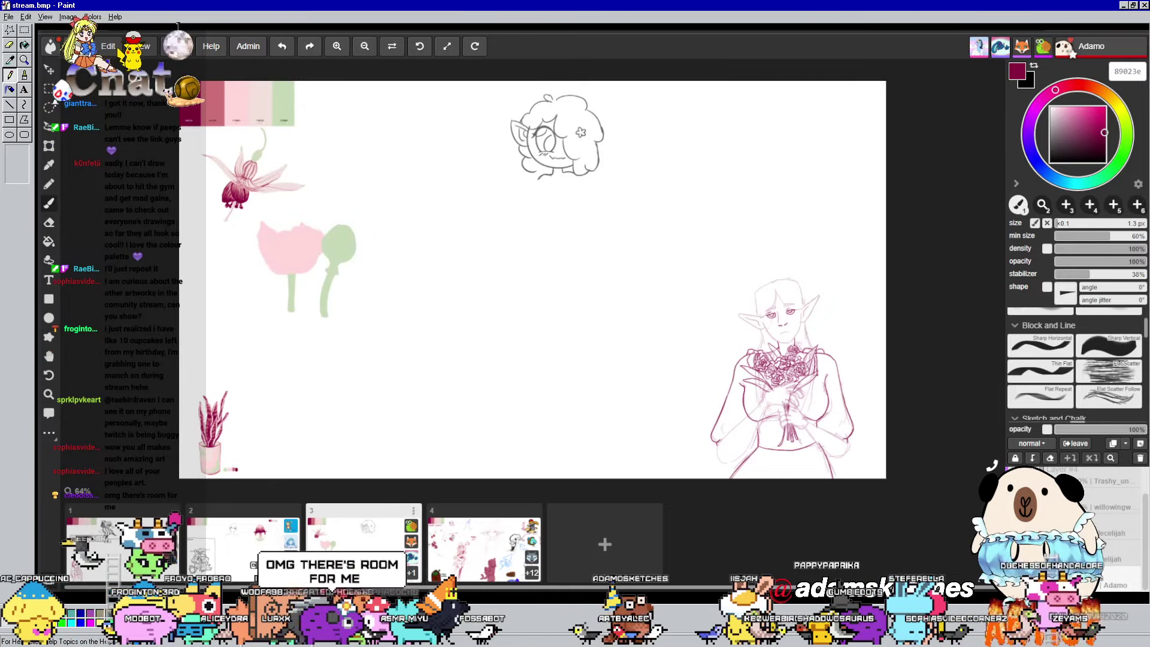
{"action": "left_click", "coordinate": [466, 547]}
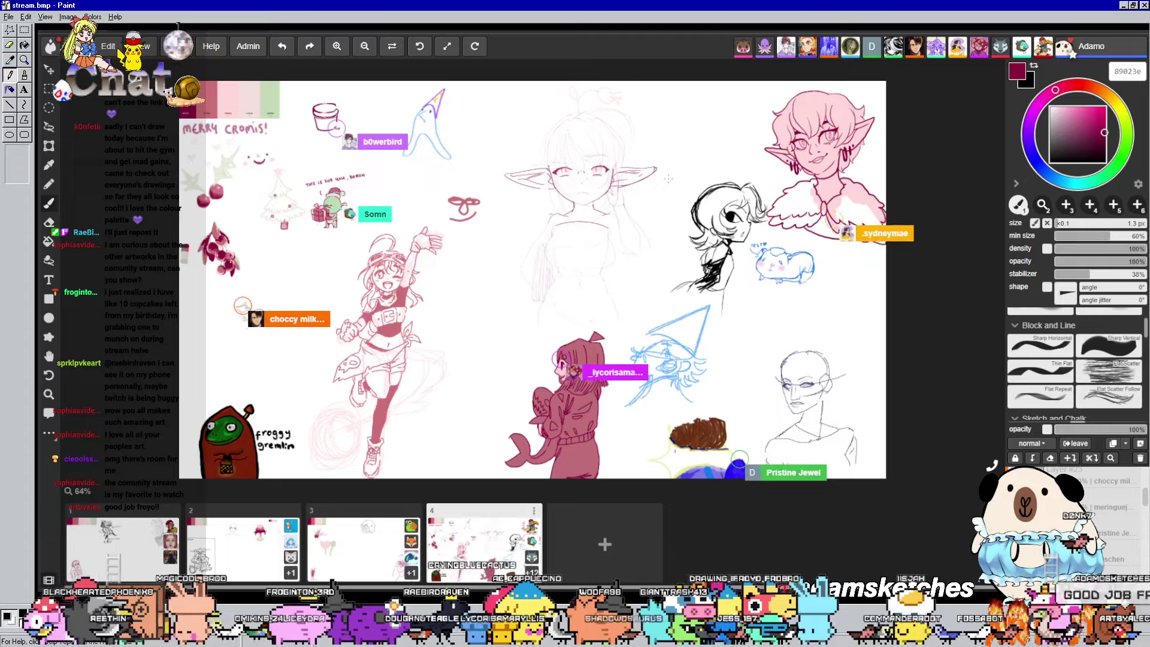
Examine the pointy-eared character's face, ears and torso up close, along with the neighbouring sketches on canvas 4
{"action": "scroll", "coordinate": [669, 178], "scroll_direction": "up", "scroll_amount": 2}
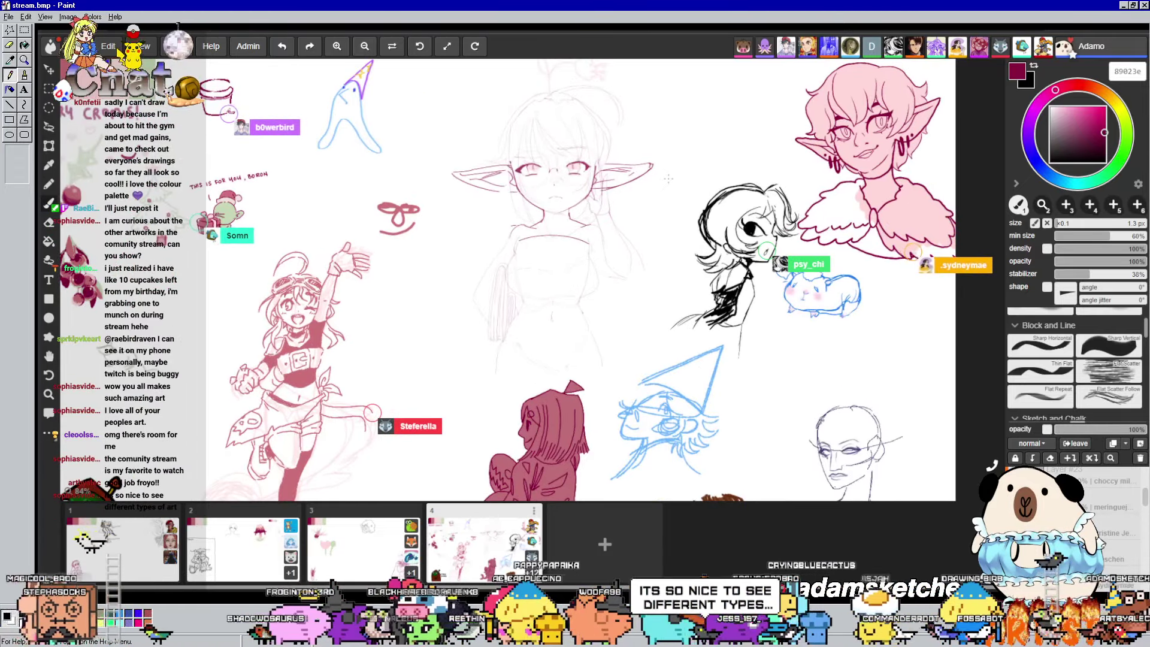
{"action": "scroll", "coordinate": [564, 258], "scroll_direction": "up", "scroll_amount": 4}
{"action": "scroll", "coordinate": [568, 266], "scroll_direction": "down", "scroll_amount": 2}
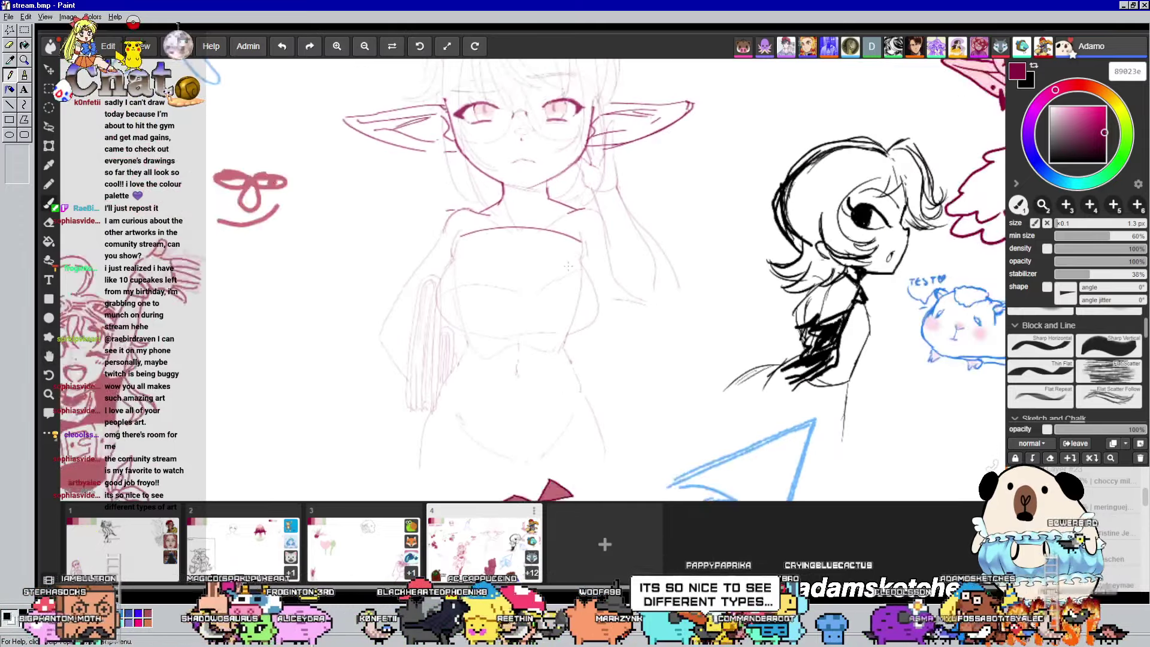
{"action": "key", "text": "space"}
{"action": "left_click_drag", "start_coordinate": [566, 259], "coordinate": [567, 243]}
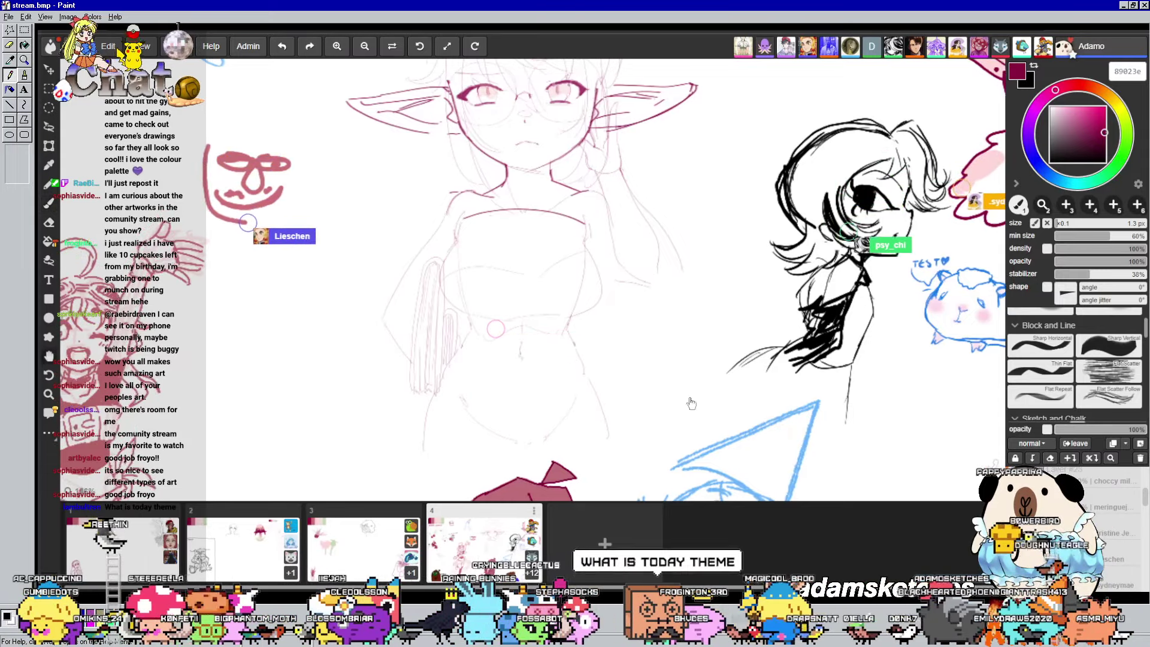
{"action": "mouse_move", "coordinate": [688, 398]}
{"action": "left_mouse_down"}
{"action": "mouse_move", "coordinate": [698, 339]}
{"action": "mouse_move", "coordinate": [689, 402]}
{"action": "left_mouse_up"}
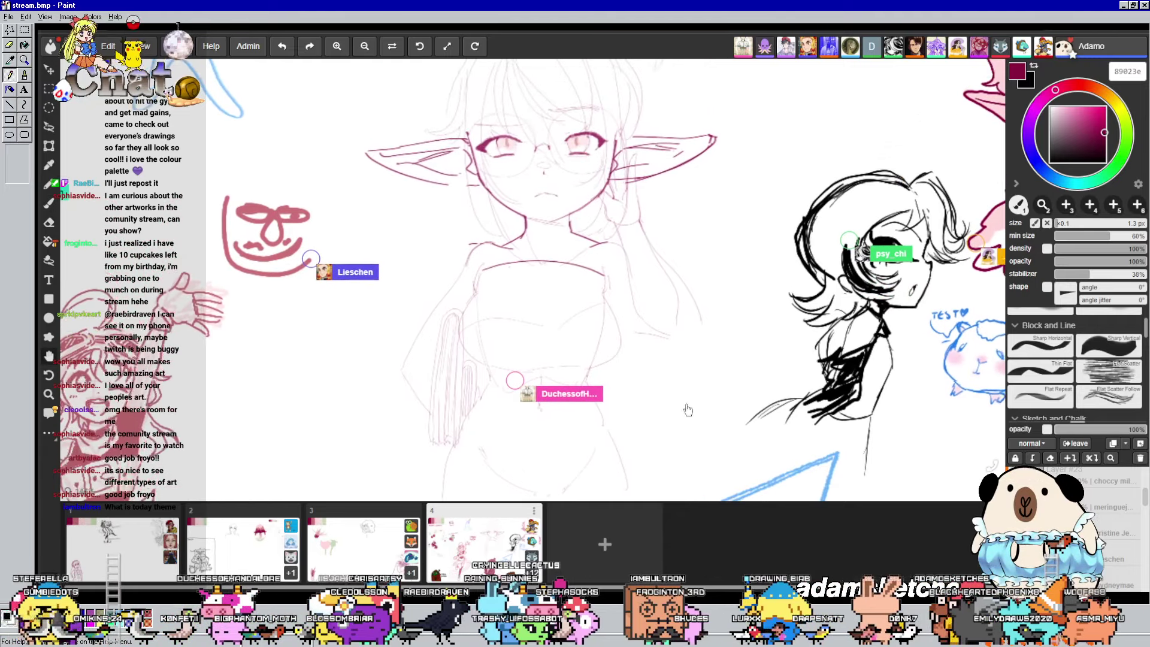
{"action": "key", "text": "space"}
{"action": "left_click_drag", "start_coordinate": [591, 339], "coordinate": [790, 462]}
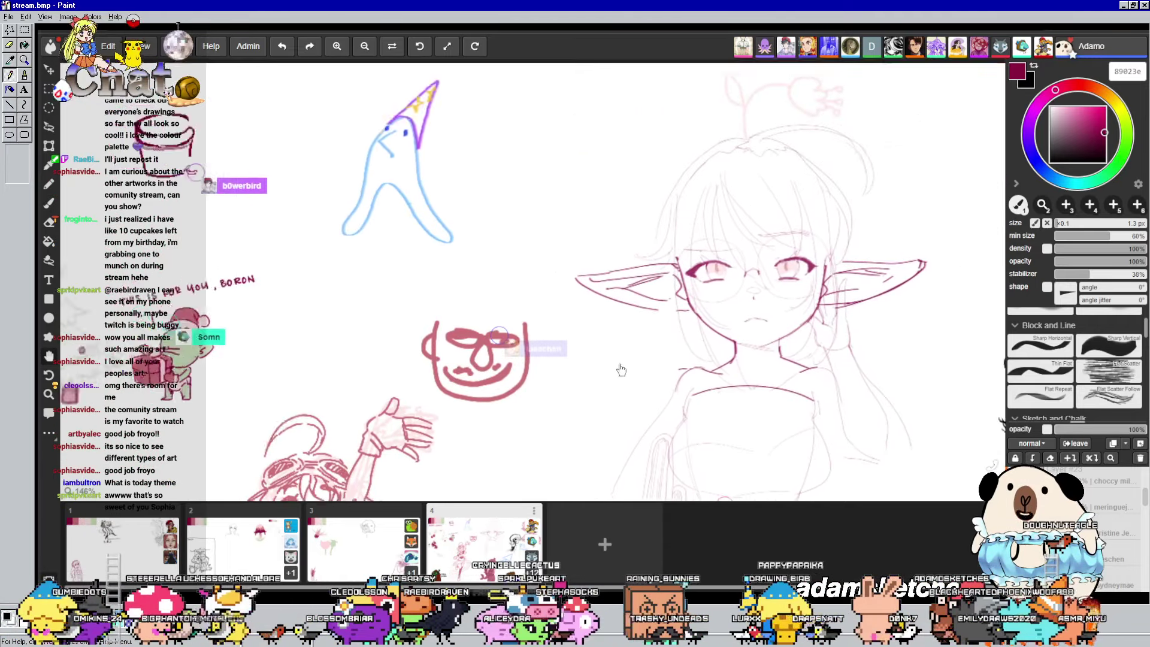
{"action": "left_click_drag", "start_coordinate": [619, 370], "coordinate": [852, 416]}
{"action": "mouse_move", "coordinate": [644, 329]}
{"action": "left_mouse_down"}
{"action": "mouse_move", "coordinate": [846, 386]}
{"action": "mouse_move", "coordinate": [598, 314]}
{"action": "left_mouse_up"}
{"action": "mouse_move", "coordinate": [838, 359]}
{"action": "left_mouse_down"}
{"action": "mouse_move", "coordinate": [584, 322]}
{"action": "mouse_move", "coordinate": [670, 311]}
{"action": "left_mouse_up"}
{"action": "left_click_drag", "start_coordinate": [720, 369], "coordinate": [686, 326]}
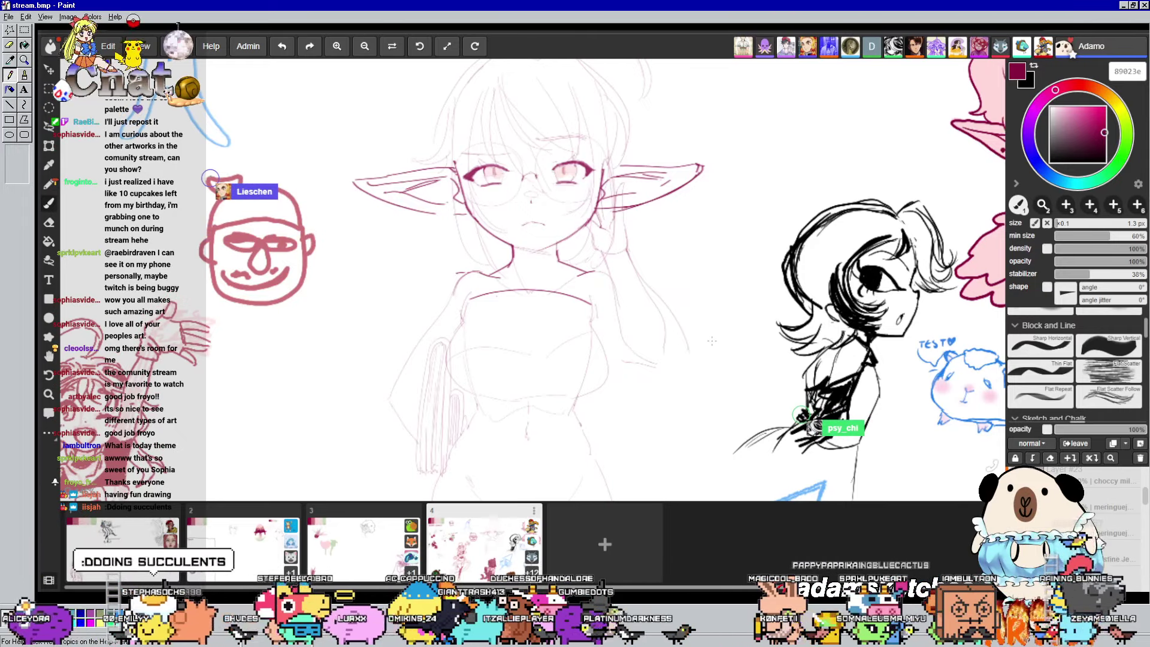
Sketch long, light outer curves below the waist for both hips and thighs of the pointy-eared character
{"action": "left_click_drag", "start_coordinate": [734, 255], "coordinate": [730, 108]}
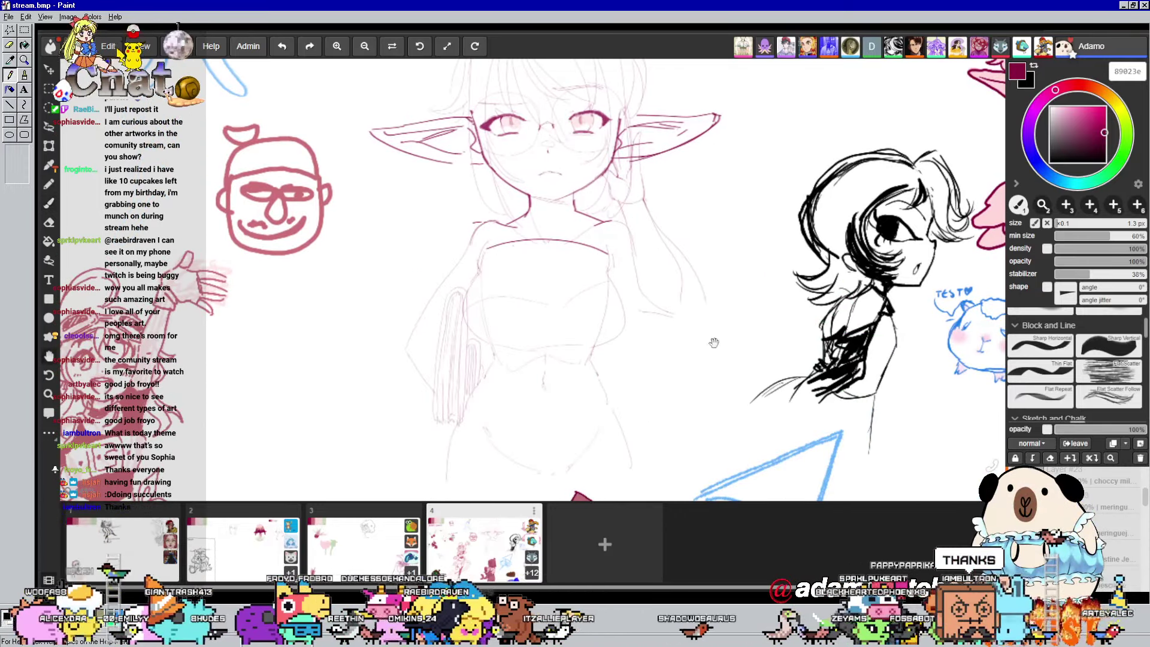
{"action": "left_click_drag", "start_coordinate": [711, 347], "coordinate": [711, 166]}
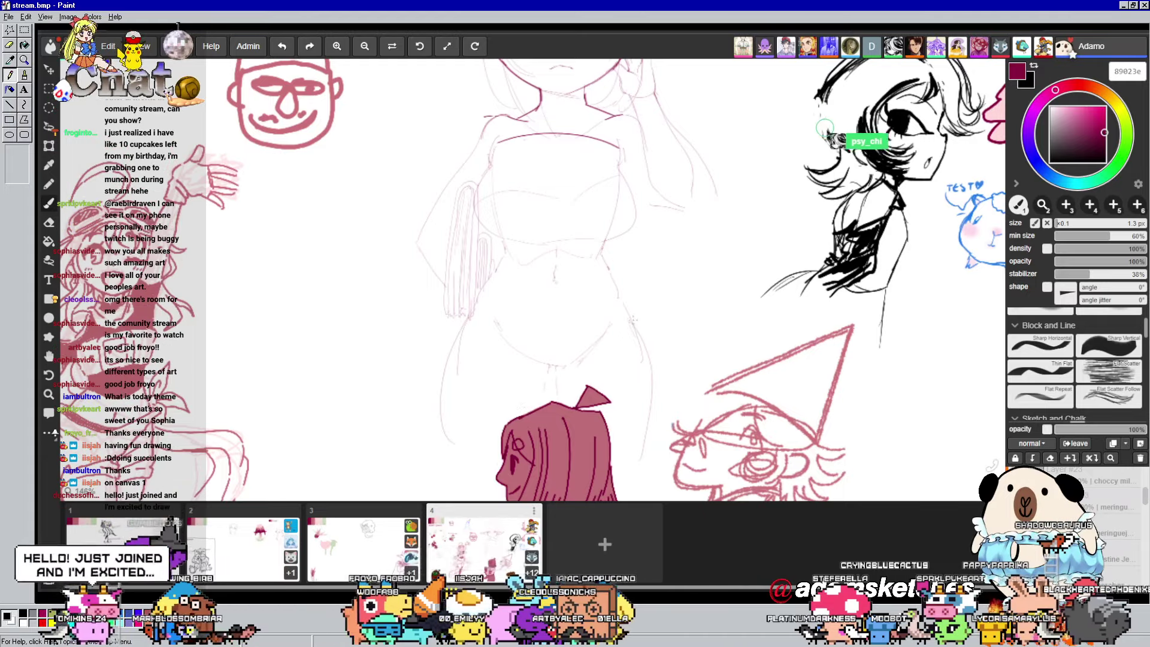
{"action": "left_click_drag", "start_coordinate": [695, 299], "coordinate": [706, 473]}
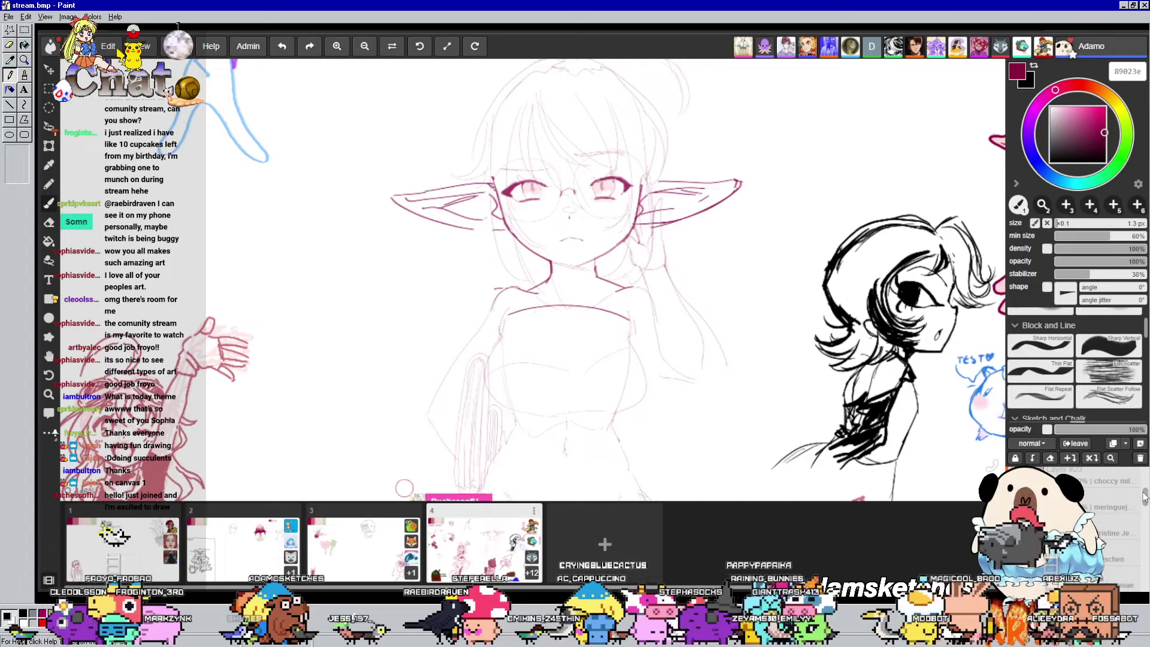
Set the brush size to 1.8 px and sketch a necklace of five daisy-like flowers curving around the character's neck base
{"action": "left_click", "coordinate": [1062, 223]}
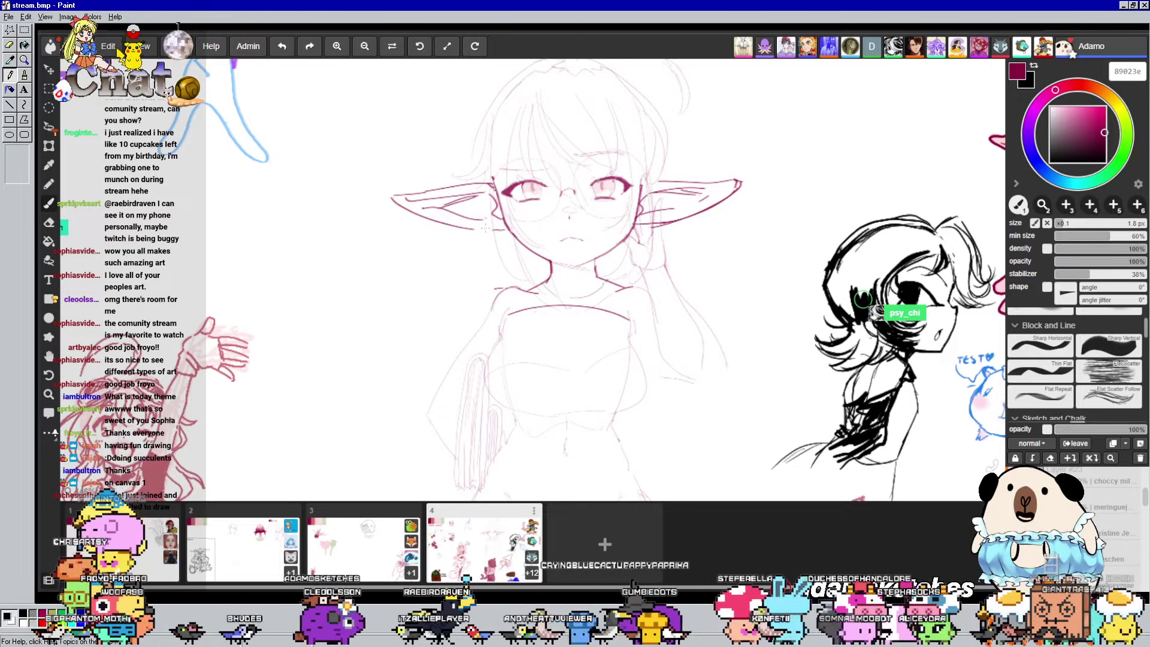
{"action": "scroll", "coordinate": [527, 293], "scroll_direction": "up", "scroll_amount": 5}
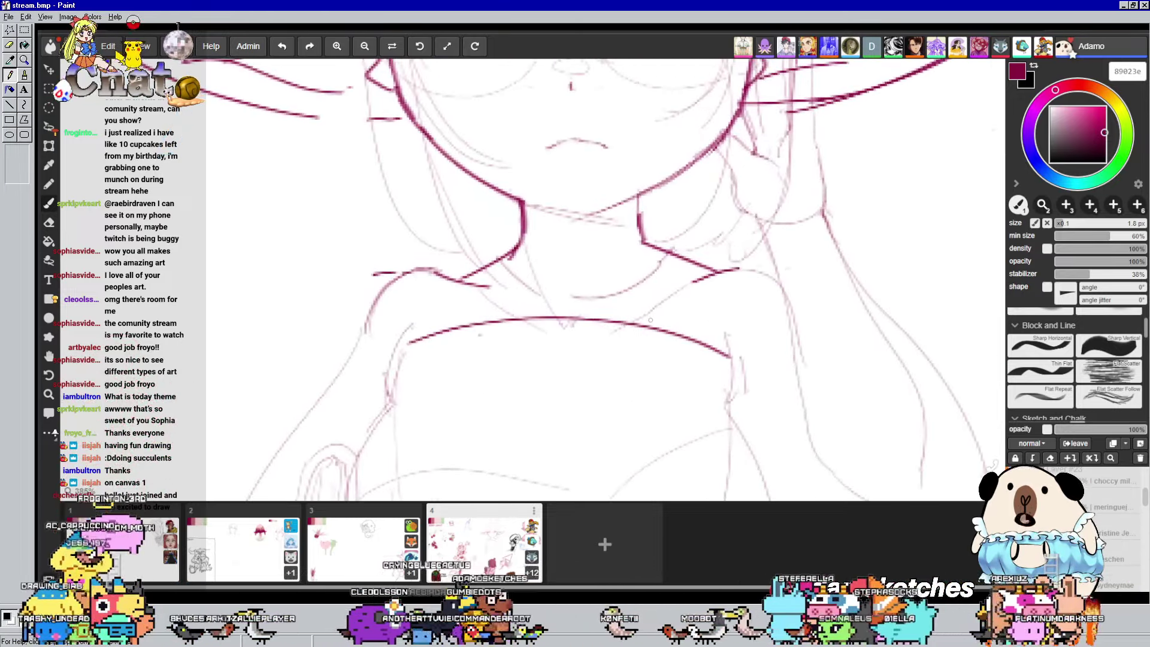
{"action": "left_click_drag", "start_coordinate": [641, 297], "coordinate": [639, 200]}
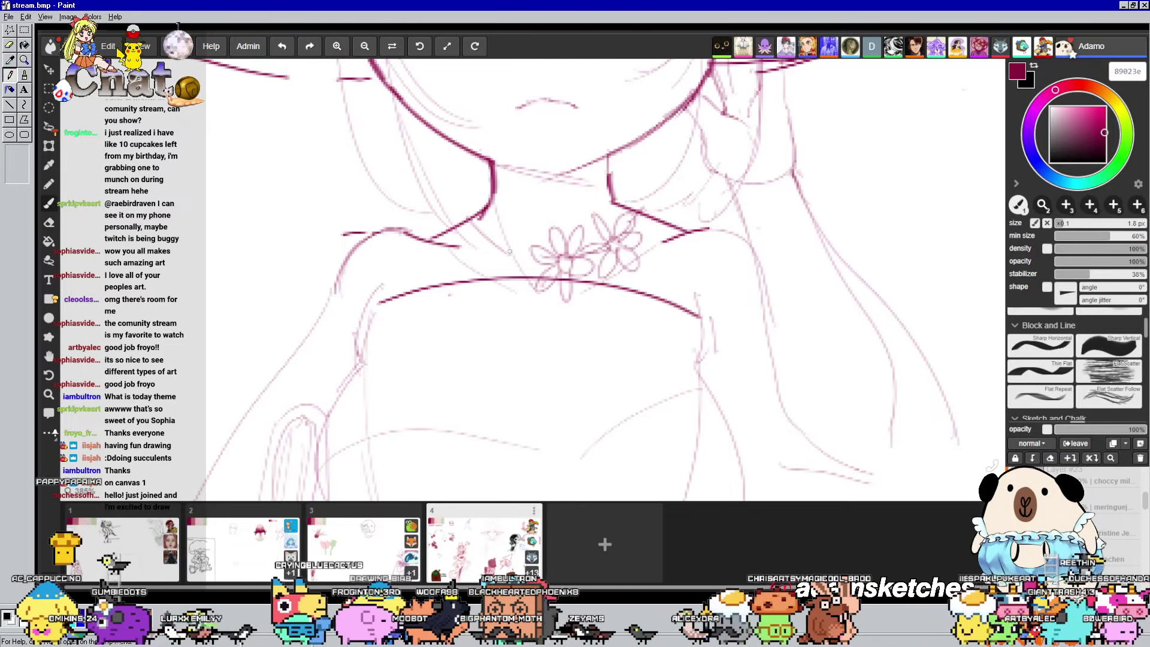
{"action": "mouse_move", "coordinate": [501, 255]}
{"action": "left_mouse_down"}
{"action": "mouse_move", "coordinate": [479, 234]}
{"action": "mouse_move", "coordinate": [472, 268]}
{"action": "mouse_move", "coordinate": [514, 288]}
{"action": "mouse_move", "coordinate": [511, 258]}
{"action": "left_mouse_up"}
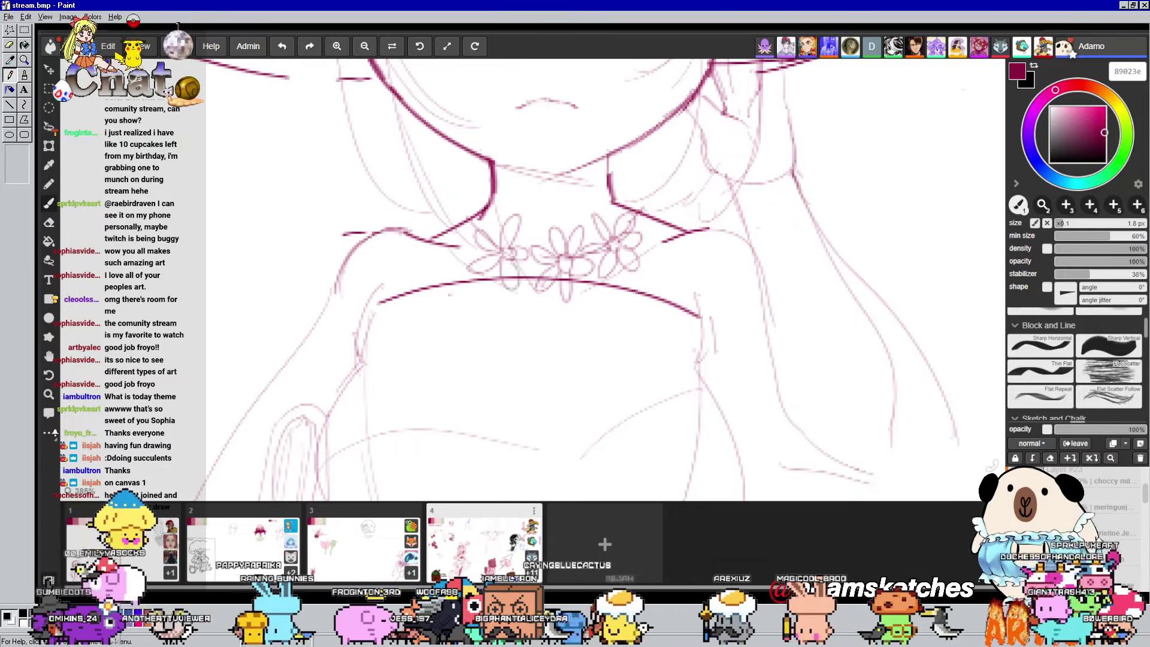
{"action": "left_click_drag", "start_coordinate": [640, 198], "coordinate": [663, 207]}
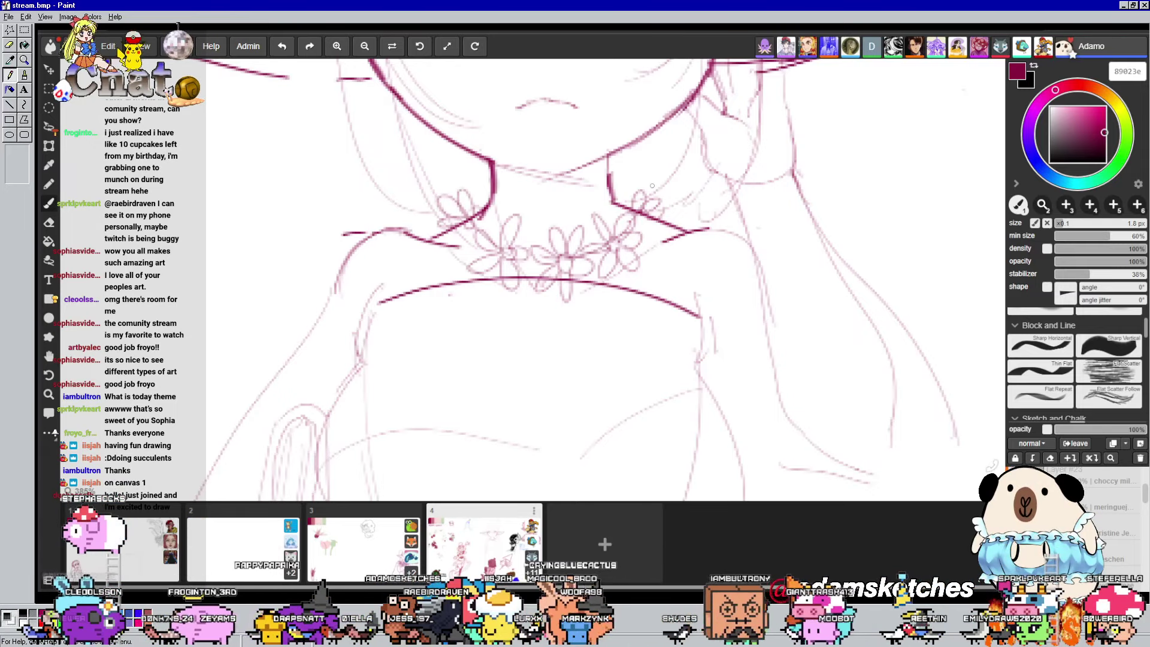
{"action": "left_click_drag", "start_coordinate": [786, 191], "coordinate": [764, 200]}
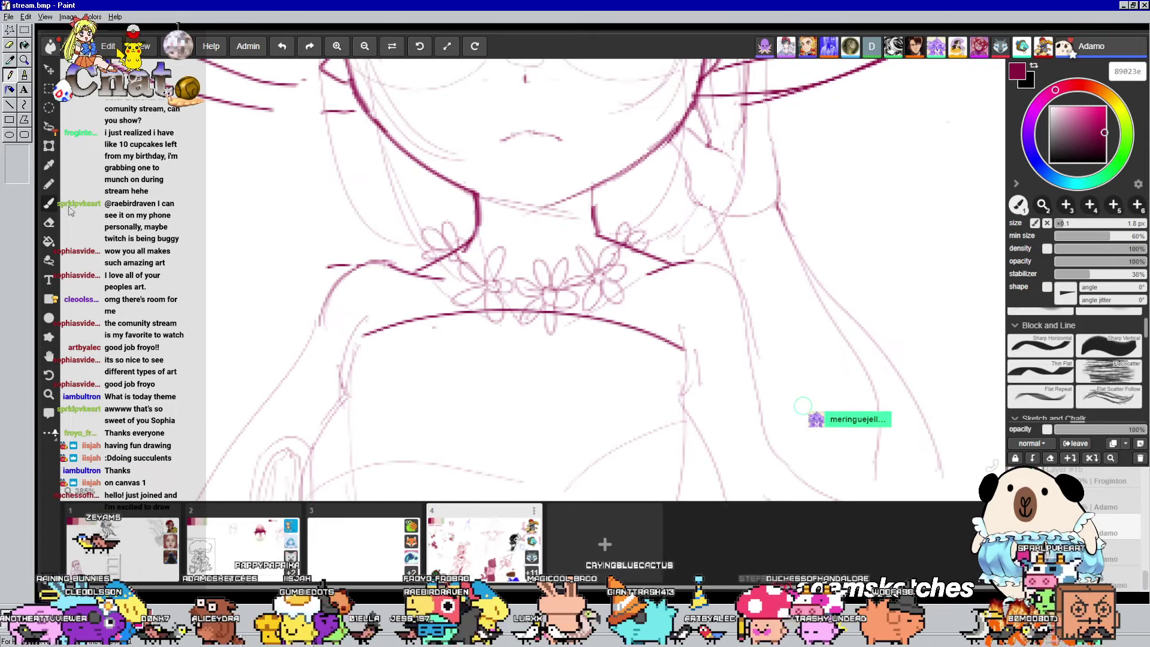
Erase the curved garment edge across the upper chest and its stray end marks with a 25 px eraser
{"action": "key", "text": "e"}
{"action": "left_click", "coordinate": [1078, 224]}
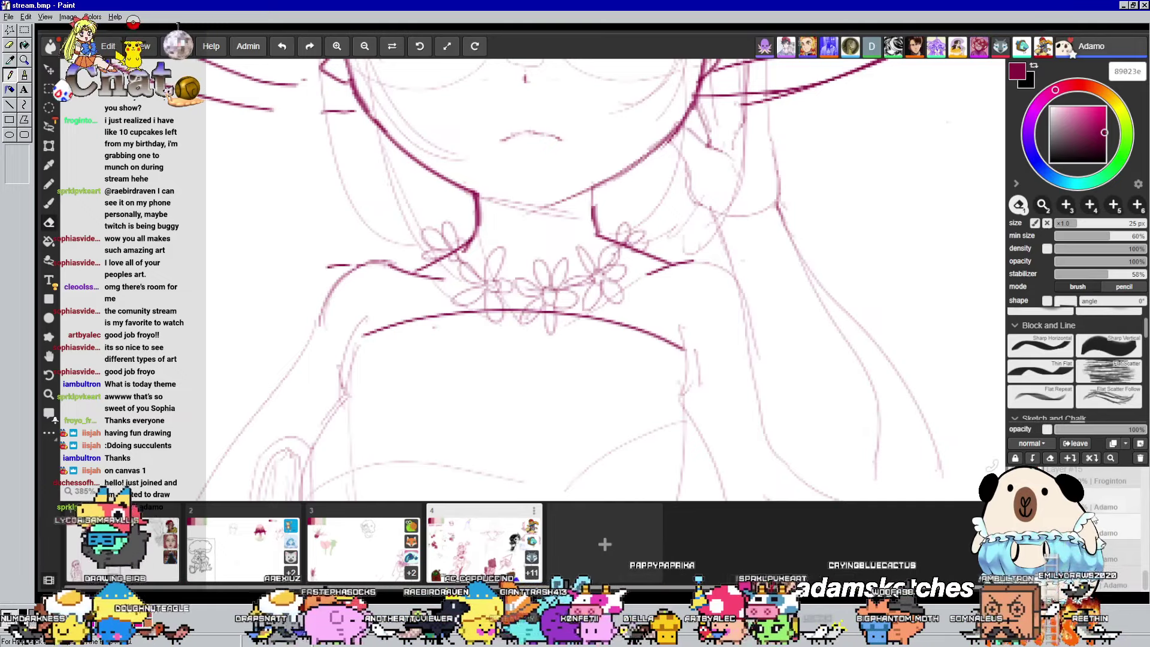
{"action": "mouse_move", "coordinate": [560, 312]}
{"action": "left_mouse_down"}
{"action": "mouse_move", "coordinate": [491, 323]}
{"action": "mouse_move", "coordinate": [470, 316]}
{"action": "mouse_move", "coordinate": [384, 343]}
{"action": "mouse_move", "coordinate": [516, 312]}
{"action": "mouse_move", "coordinate": [654, 348]}
{"action": "left_mouse_up"}
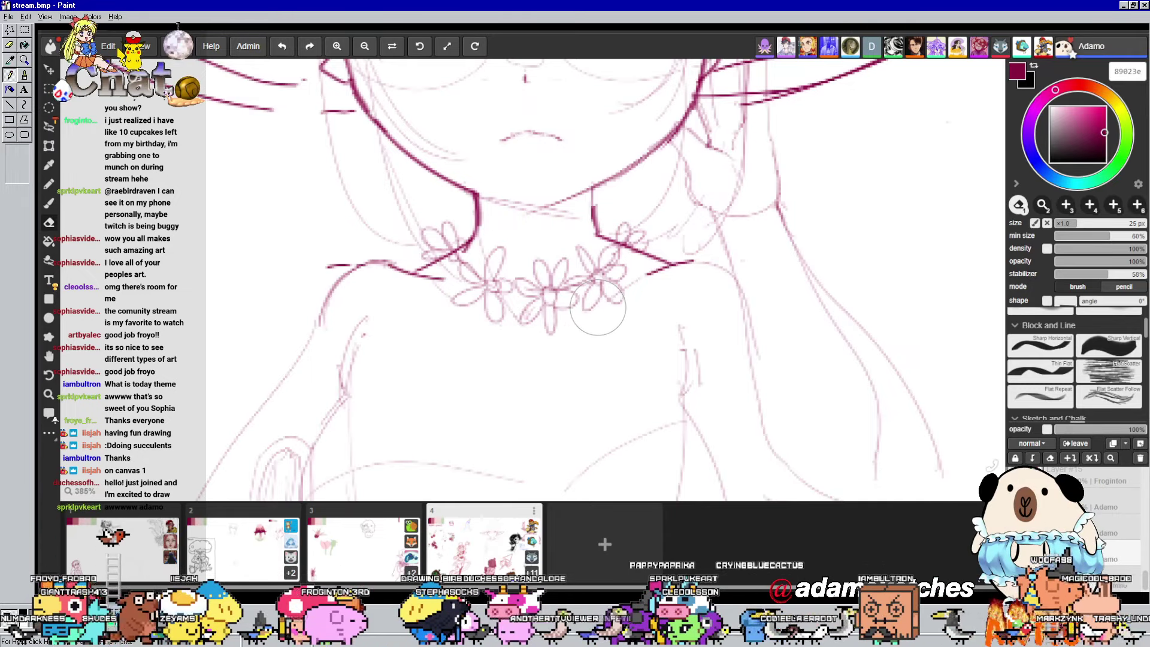
{"action": "key", "text": "space"}
{"action": "left_click_drag", "start_coordinate": [706, 354], "coordinate": [754, 362]}
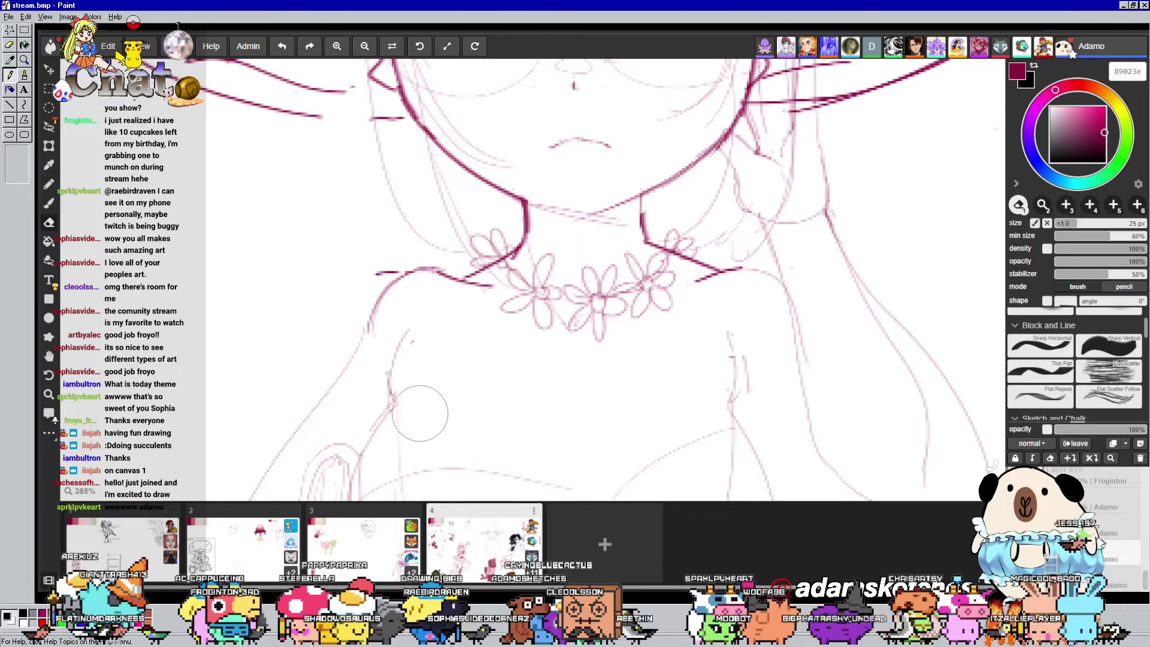
{"action": "left_click", "coordinate": [423, 349]}
{"action": "key", "text": "space"}
{"action": "left_click_drag", "start_coordinate": [648, 369], "coordinate": [644, 292]}
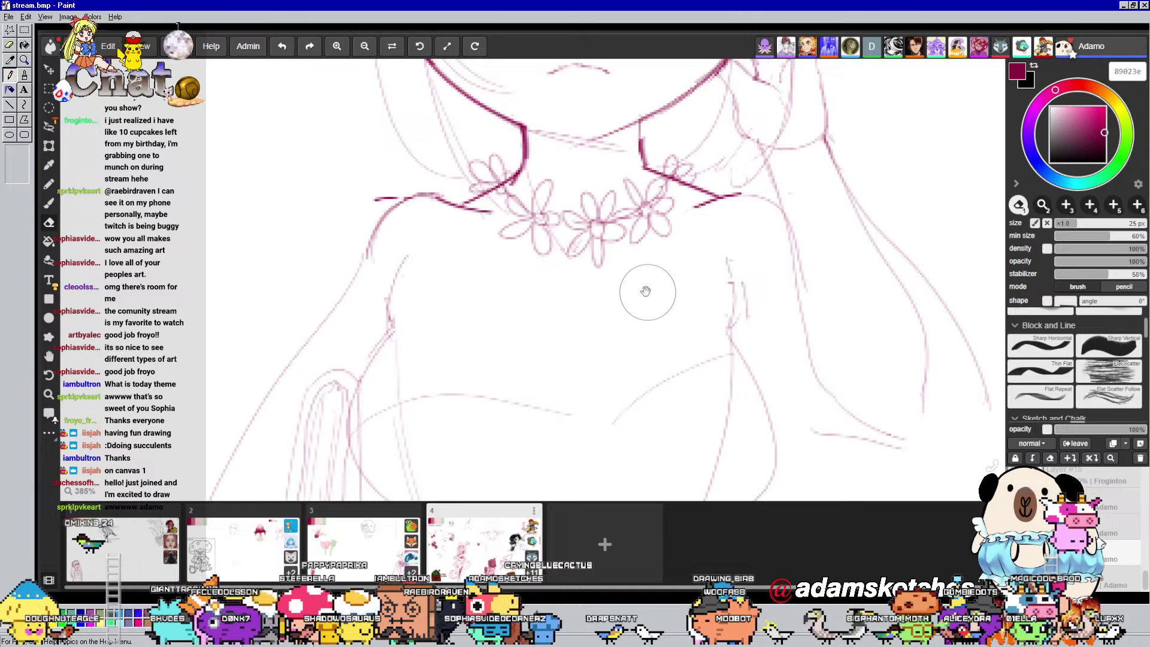
Return to the brush and darken small pointed lash flicks on the upper lids of both eyes
{"action": "scroll", "coordinate": [646, 292], "scroll_direction": "up", "scroll_amount": 4}
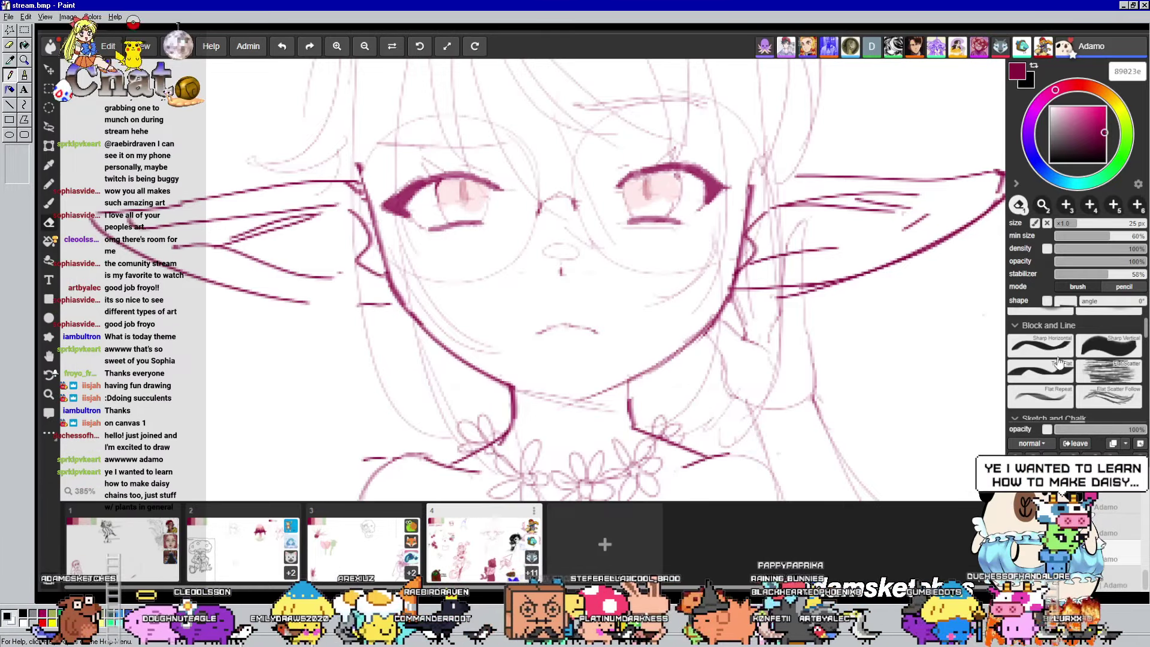
{"action": "left_click", "coordinate": [50, 205]}
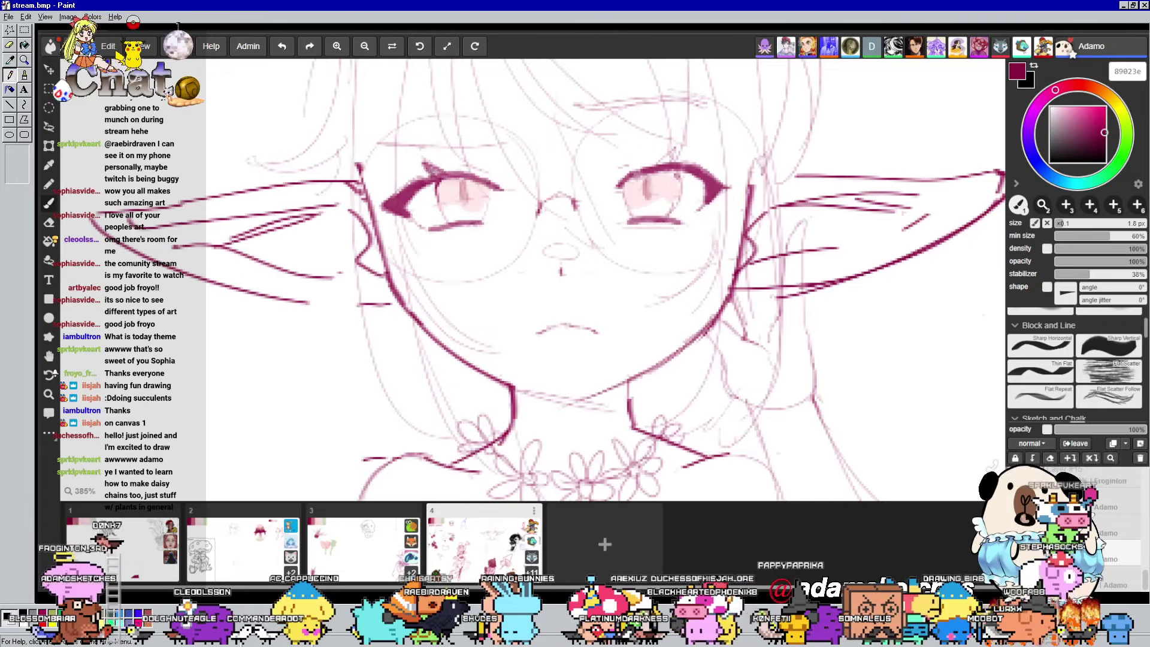
{"action": "left_click_drag", "start_coordinate": [442, 172], "coordinate": [425, 163]}
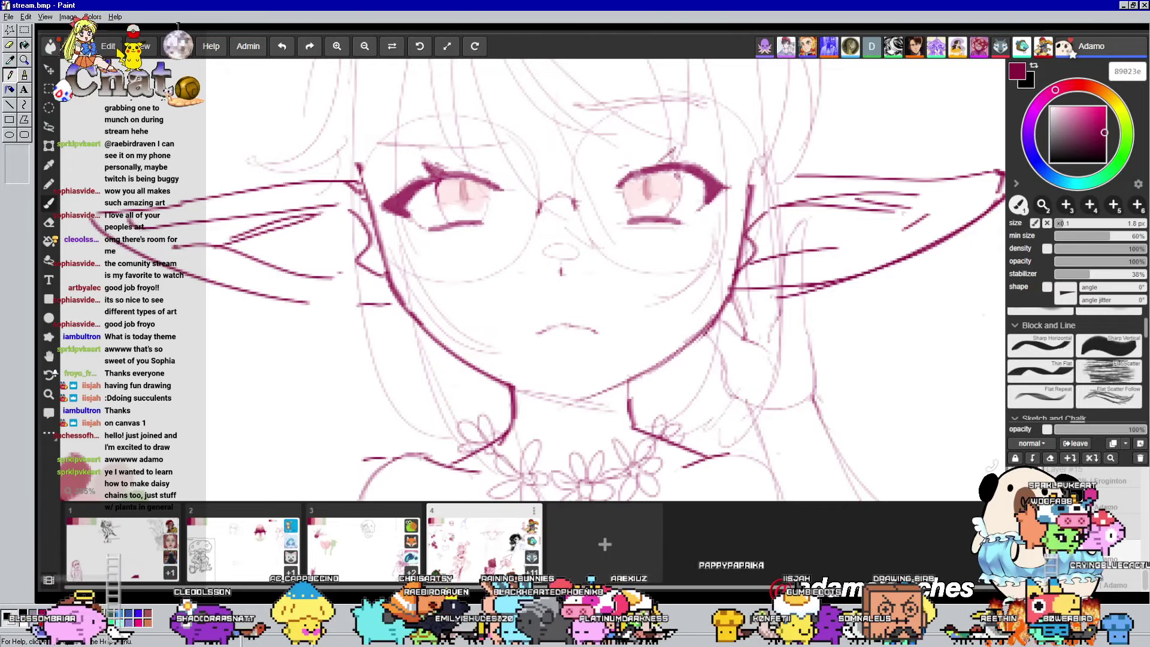
{"action": "mouse_move", "coordinate": [662, 163]}
{"action": "left_mouse_down"}
{"action": "mouse_move", "coordinate": [675, 149]}
{"action": "mouse_move", "coordinate": [671, 162]}
{"action": "left_mouse_up"}
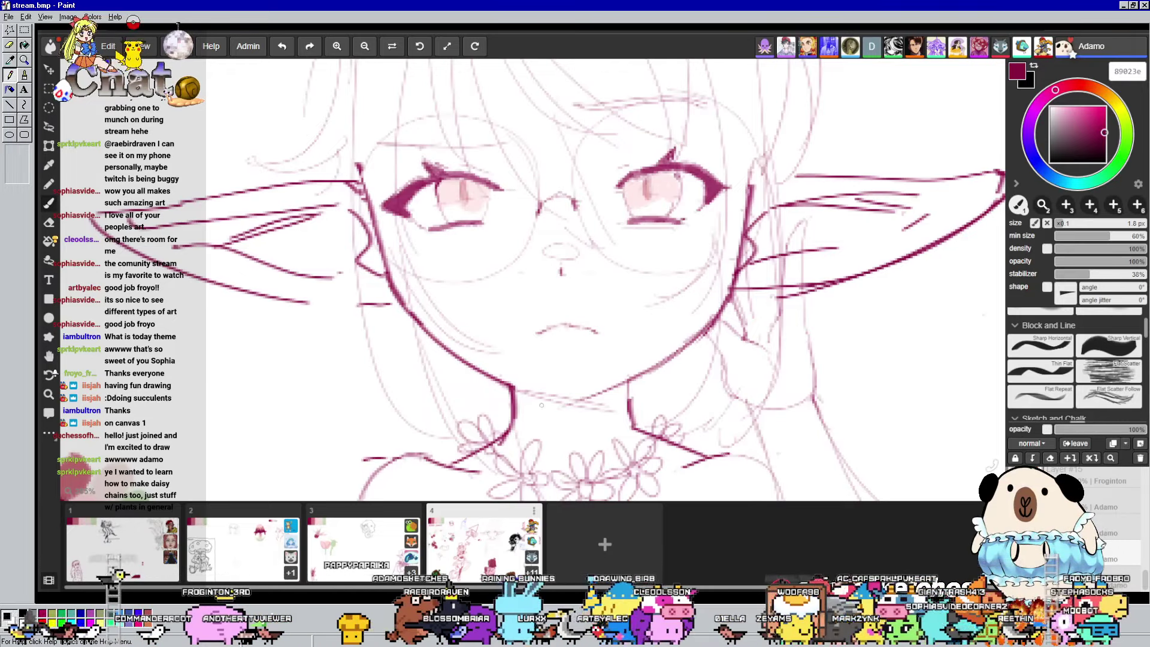
{"action": "left_click_drag", "start_coordinate": [844, 327], "coordinate": [861, 303]}
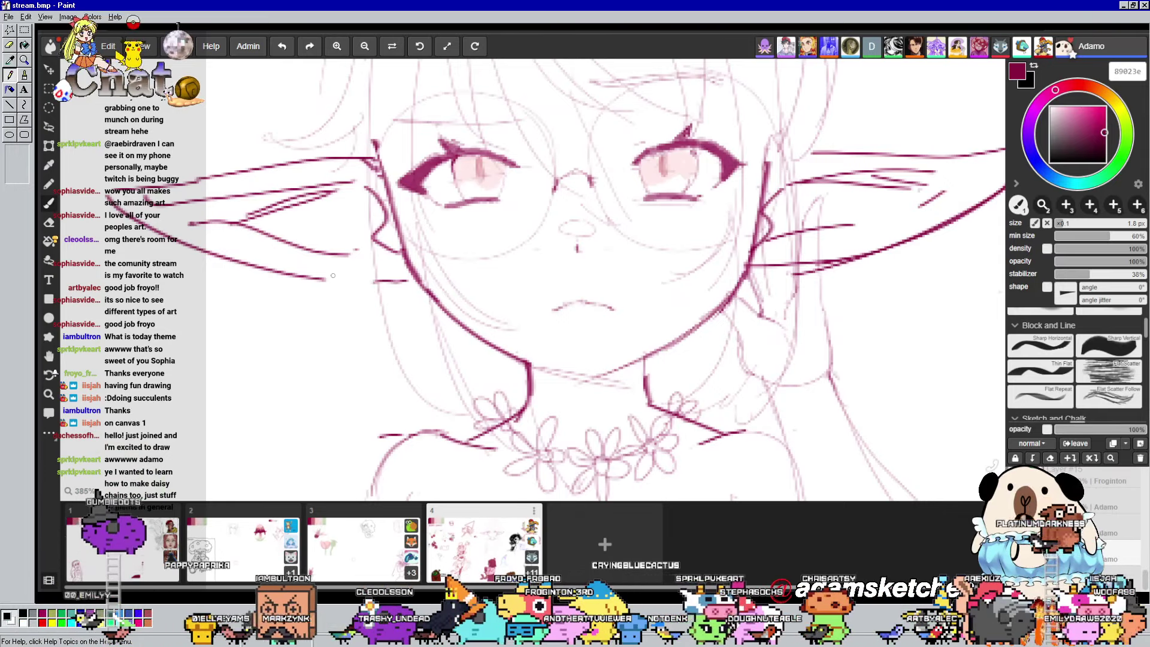
Examine the character's face, ears, flower necklace and shoulders up close
{"action": "key", "text": "space"}
{"action": "mouse_move", "coordinate": [665, 285]}
{"action": "left_mouse_down"}
{"action": "mouse_move", "coordinate": [711, 250]}
{"action": "mouse_move", "coordinate": [697, 395]}
{"action": "mouse_move", "coordinate": [691, 174]}
{"action": "left_mouse_up"}
{"action": "key", "text": "space"}
{"action": "left_click_drag", "start_coordinate": [763, 352], "coordinate": [737, 367]}
{"action": "left_click_drag", "start_coordinate": [738, 251], "coordinate": [716, 328]}
{"action": "left_click_drag", "start_coordinate": [768, 238], "coordinate": [795, 291]}
{"action": "left_click_drag", "start_coordinate": [648, 309], "coordinate": [729, 174]}
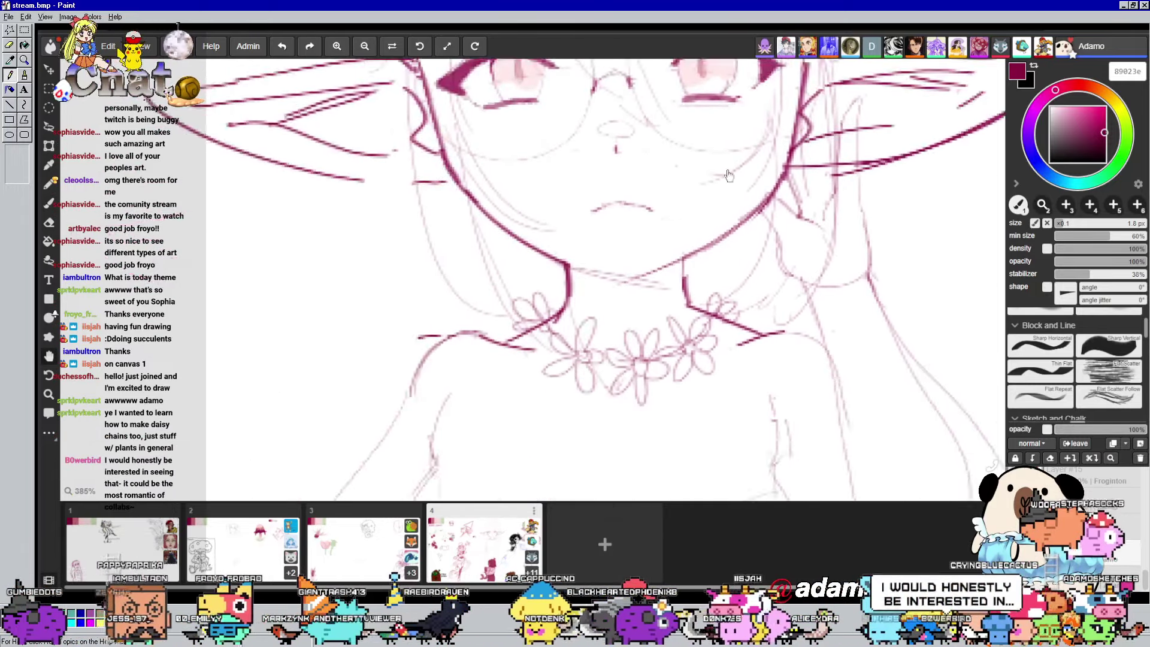
{"action": "left_click_drag", "start_coordinate": [639, 437], "coordinate": [691, 200]}
{"action": "left_click_drag", "start_coordinate": [674, 267], "coordinate": [681, 375]}
{"action": "left_click_drag", "start_coordinate": [701, 200], "coordinate": [578, 511]}
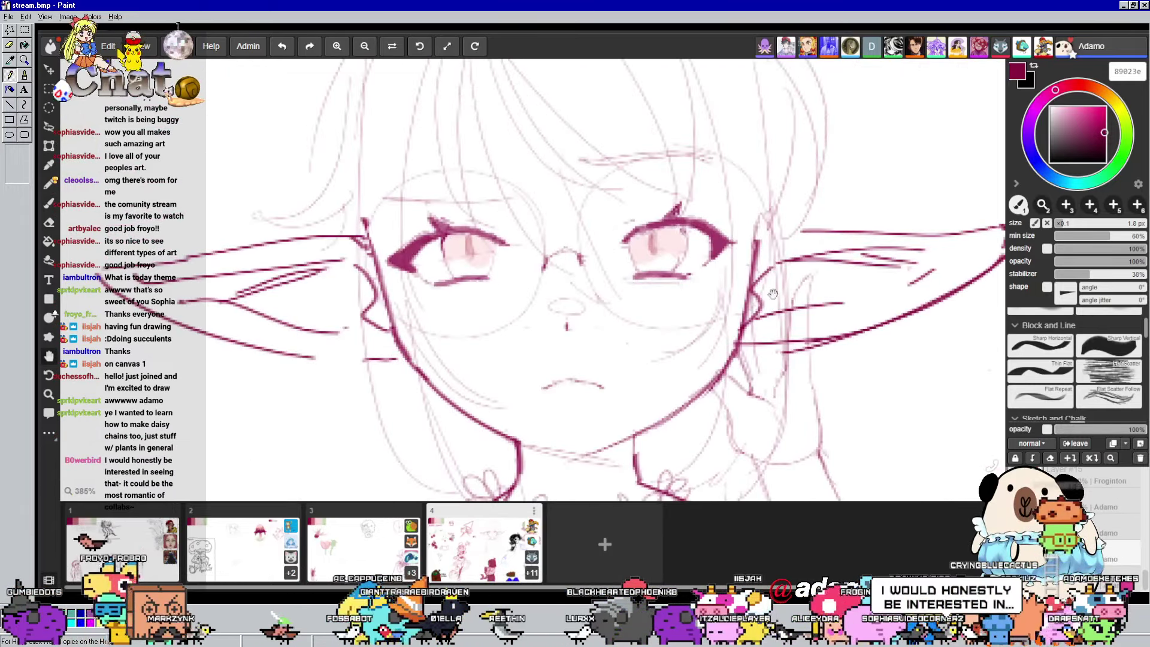
Sketch one hoop earring hanging from the lower edge of each pointed ear
{"action": "left_click_drag", "start_coordinate": [599, 383], "coordinate": [727, 266]}
{"action": "mouse_move", "coordinate": [444, 241]}
{"action": "left_mouse_down"}
{"action": "mouse_move", "coordinate": [466, 263]}
{"action": "mouse_move", "coordinate": [474, 249]}
{"action": "mouse_move", "coordinate": [444, 261]}
{"action": "mouse_move", "coordinate": [494, 258]}
{"action": "mouse_move", "coordinate": [454, 225]}
{"action": "mouse_move", "coordinate": [488, 242]}
{"action": "left_mouse_up"}
{"action": "key", "text": "space"}
{"action": "mouse_move", "coordinate": [905, 270]}
{"action": "left_mouse_down"}
{"action": "mouse_move", "coordinate": [804, 299]}
{"action": "mouse_move", "coordinate": [671, 299]}
{"action": "left_mouse_up"}
{"action": "key", "text": "b"}
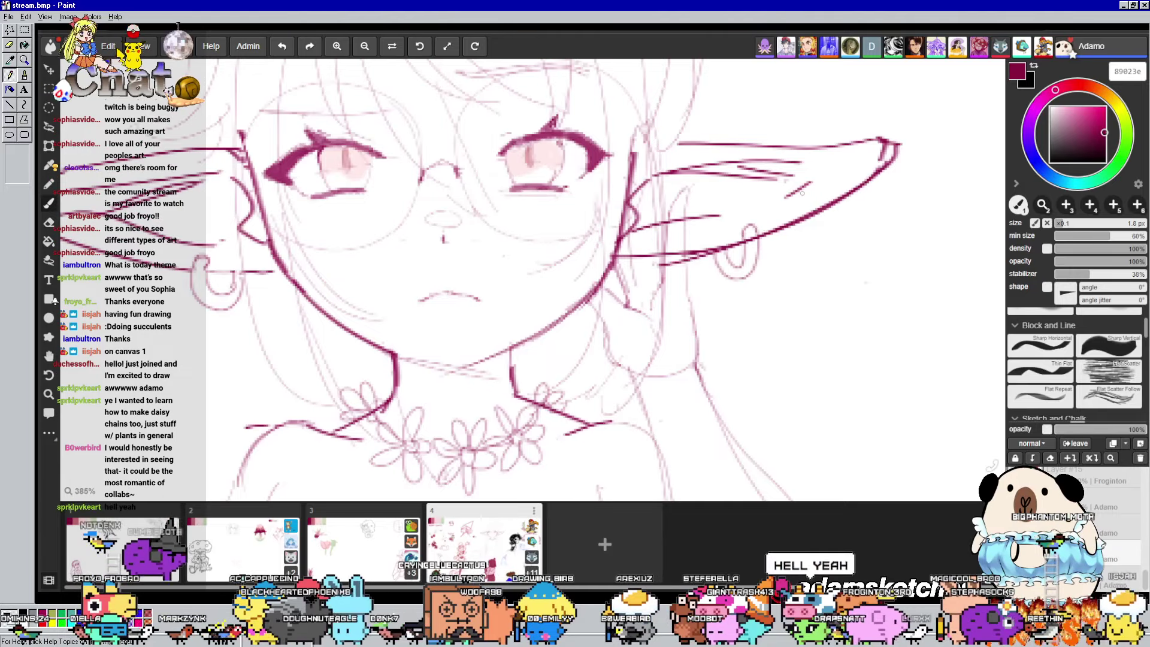
Add a second, smaller hoop earring farther out on the lower edge of the left-hand ear
{"action": "key", "text": "h"}
{"action": "left_click_drag", "start_coordinate": [644, 310], "coordinate": [866, 271]}
{"action": "key", "text": "b"}
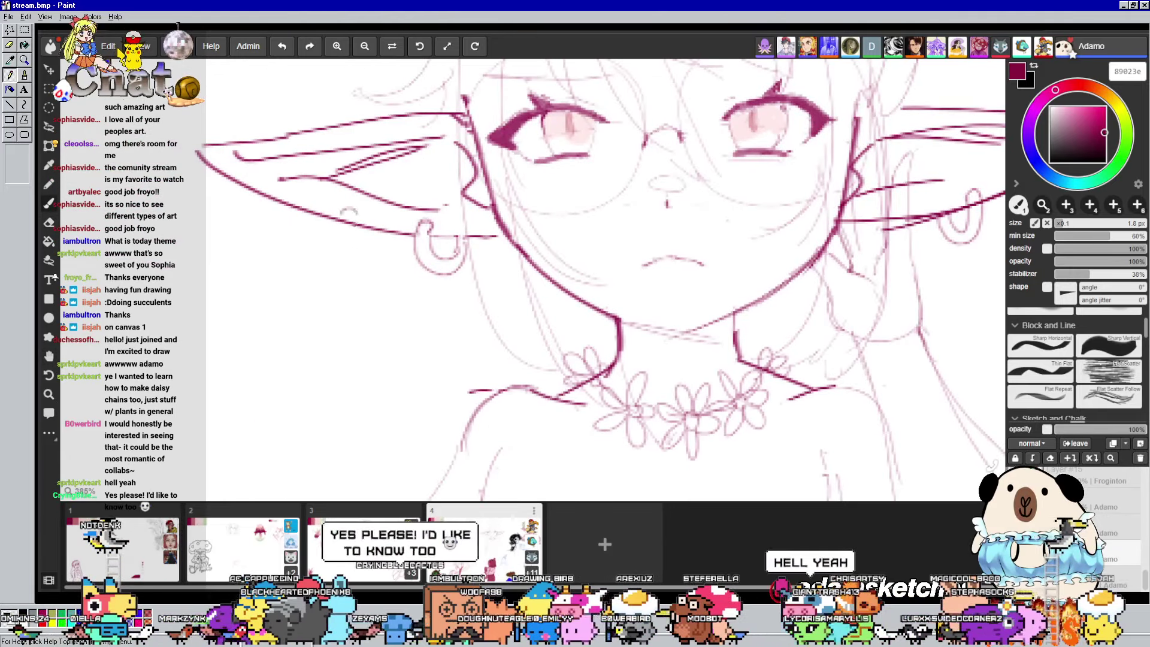
{"action": "mouse_move", "coordinate": [341, 212]}
{"action": "left_mouse_down"}
{"action": "mouse_move", "coordinate": [374, 234]}
{"action": "mouse_move", "coordinate": [349, 236]}
{"action": "mouse_move", "coordinate": [372, 230]}
{"action": "left_mouse_up"}
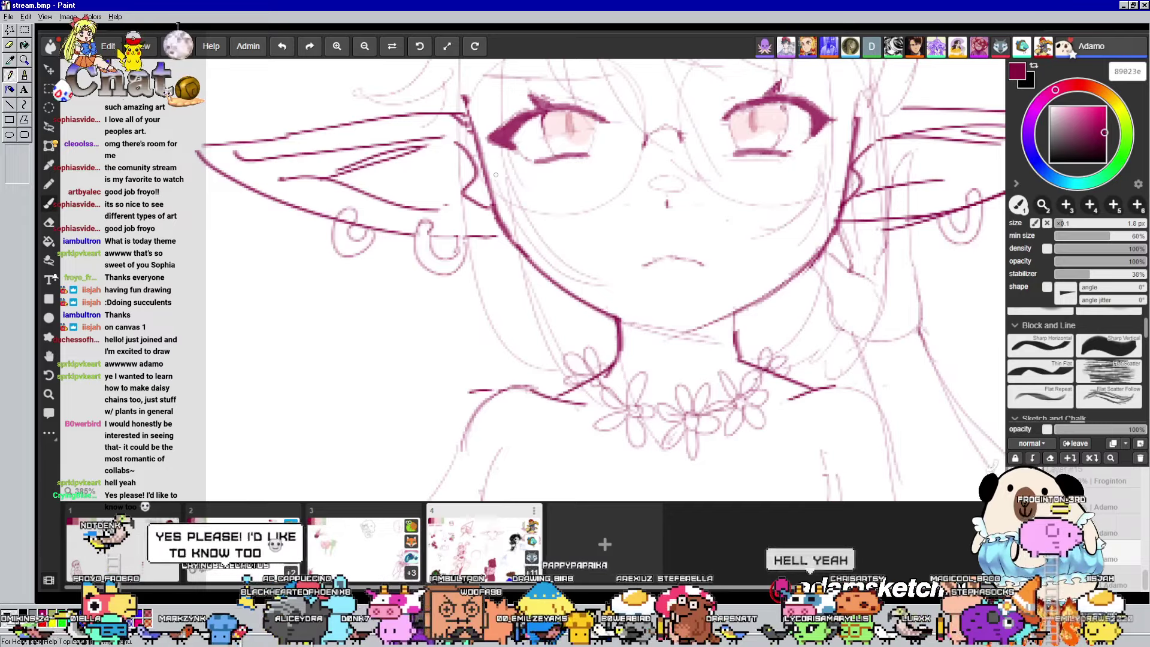
Clean up the overlapping lines where the hoop earrings cross the ear edges with a 9 px eraser
{"action": "key", "text": "h"}
{"action": "left_click_drag", "start_coordinate": [858, 349], "coordinate": [586, 433]}
{"action": "key", "text": "b"}
{"action": "left_click_drag", "start_coordinate": [670, 264], "coordinate": [817, 199]}
{"action": "key", "text": "h"}
{"action": "left_click_drag", "start_coordinate": [651, 305], "coordinate": [852, 230]}
{"action": "key", "text": "b"}
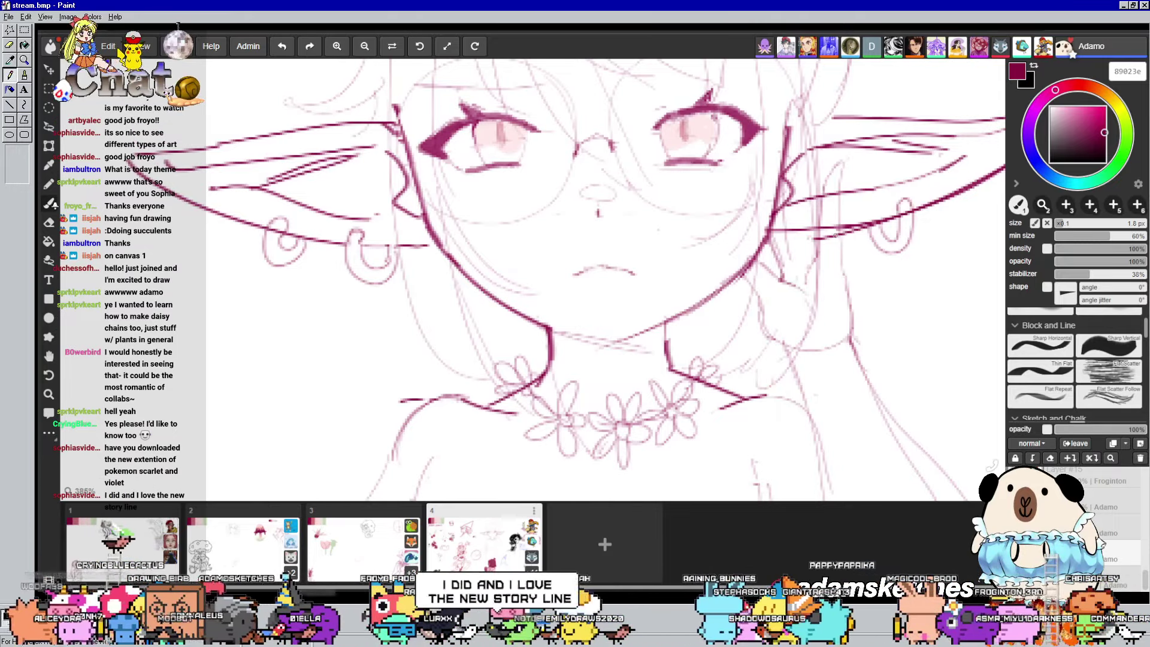
{"action": "key", "text": "space"}
{"action": "left_click_drag", "start_coordinate": [798, 174], "coordinate": [648, 269]}
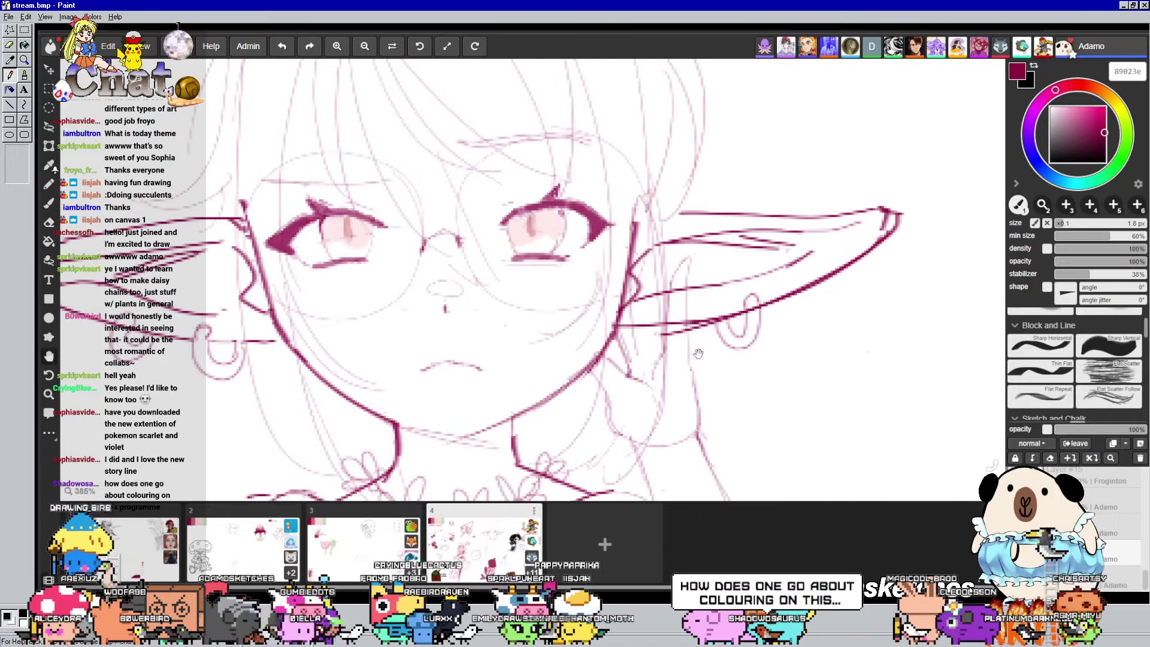
{"action": "left_click_drag", "start_coordinate": [712, 360], "coordinate": [785, 310]}
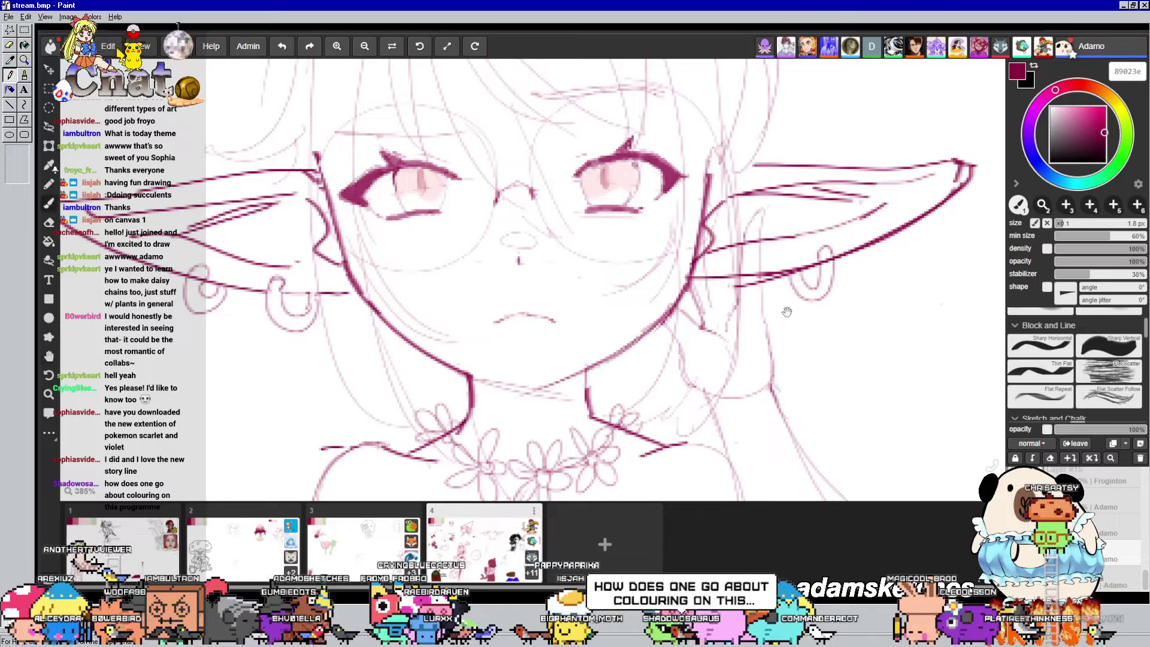
{"action": "left_click_drag", "start_coordinate": [567, 438], "coordinate": [629, 415]}
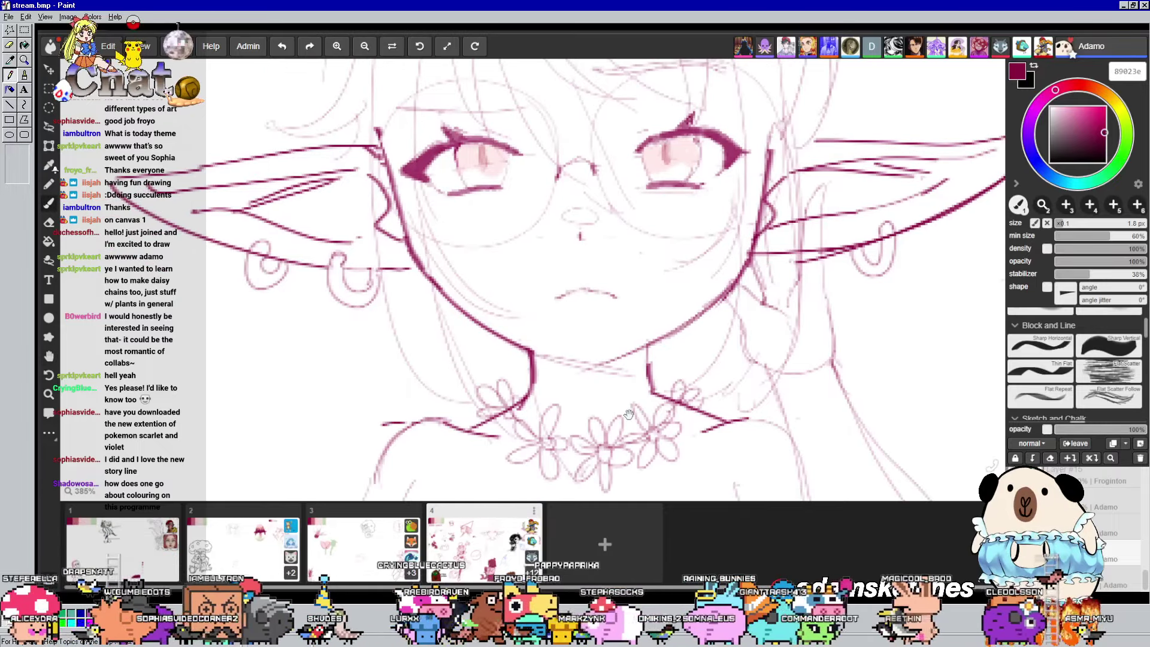
{"action": "key", "text": "e"}
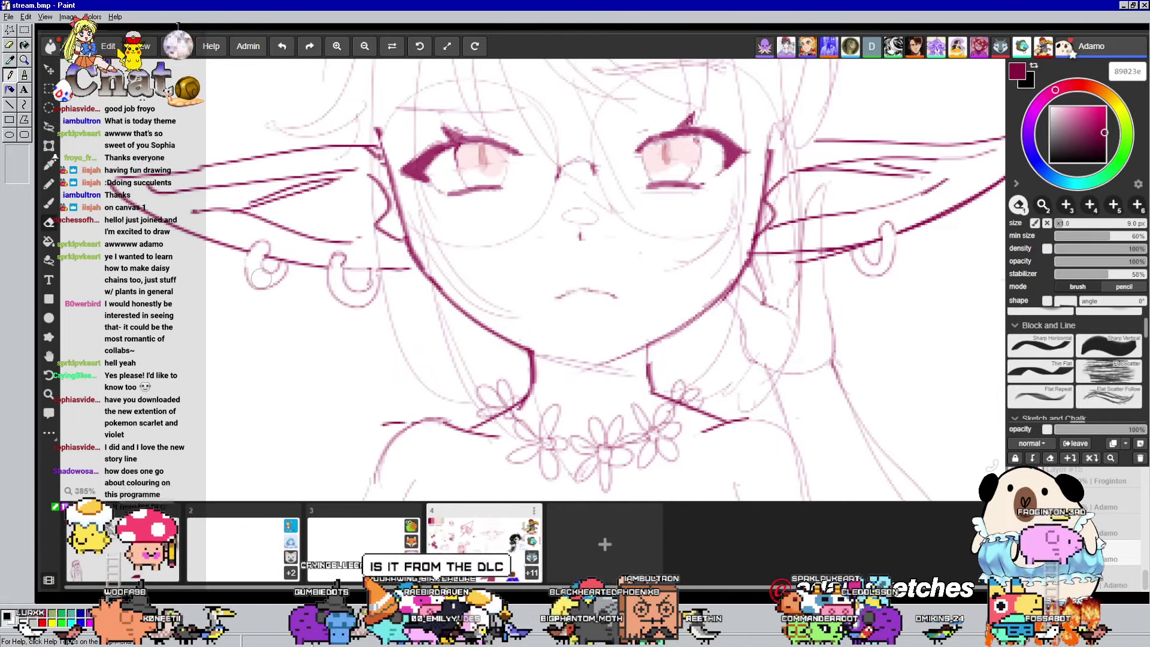
{"action": "left_click", "coordinate": [48, 184]}
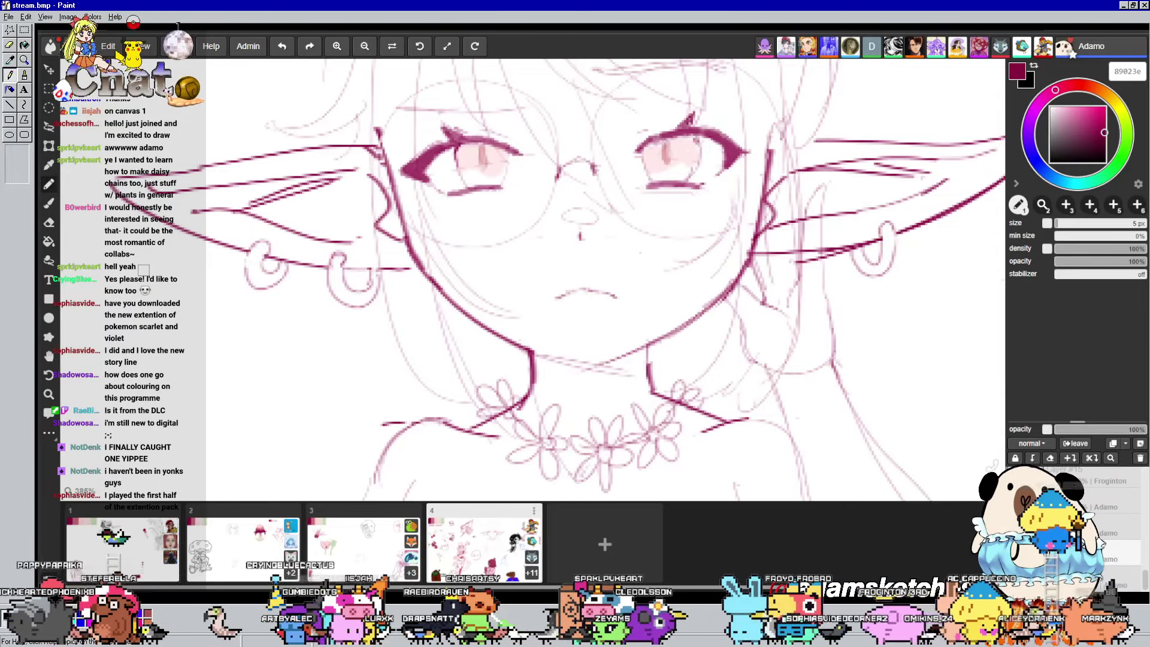
{"action": "left_click_drag", "start_coordinate": [101, 179], "coordinate": [129, 215]}
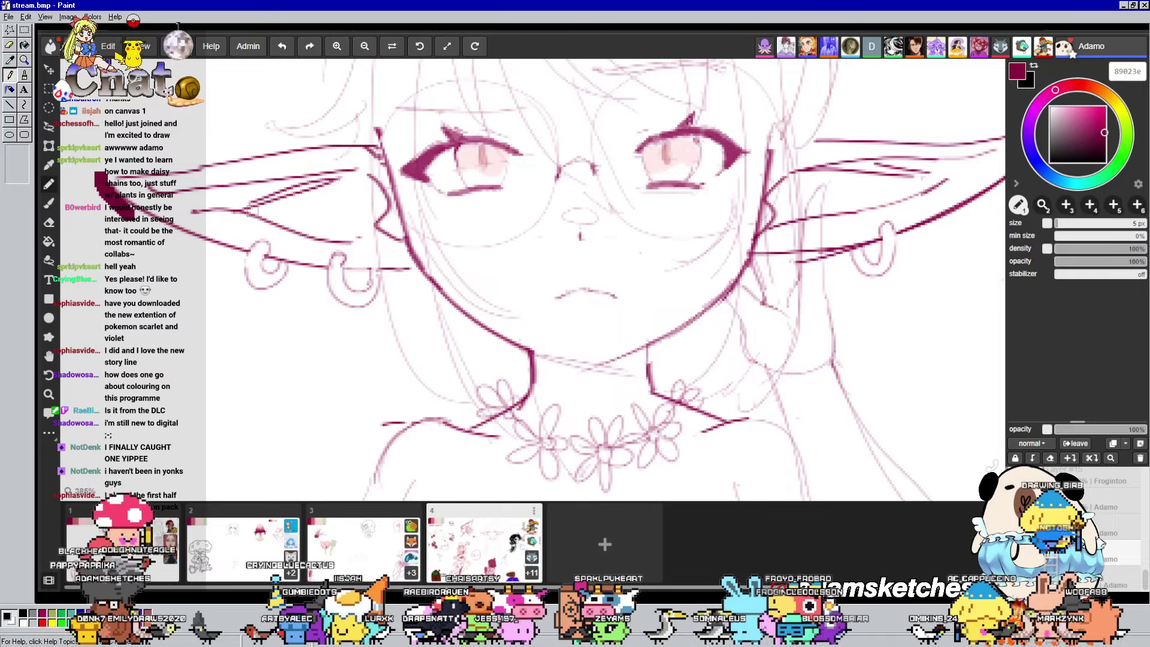
{"action": "key", "text": "ctrl+z"}
Return to the 9 px eraser and trim the doubled lines at the tip of the right-hand ear and its lower edge
{"action": "key", "text": "e"}
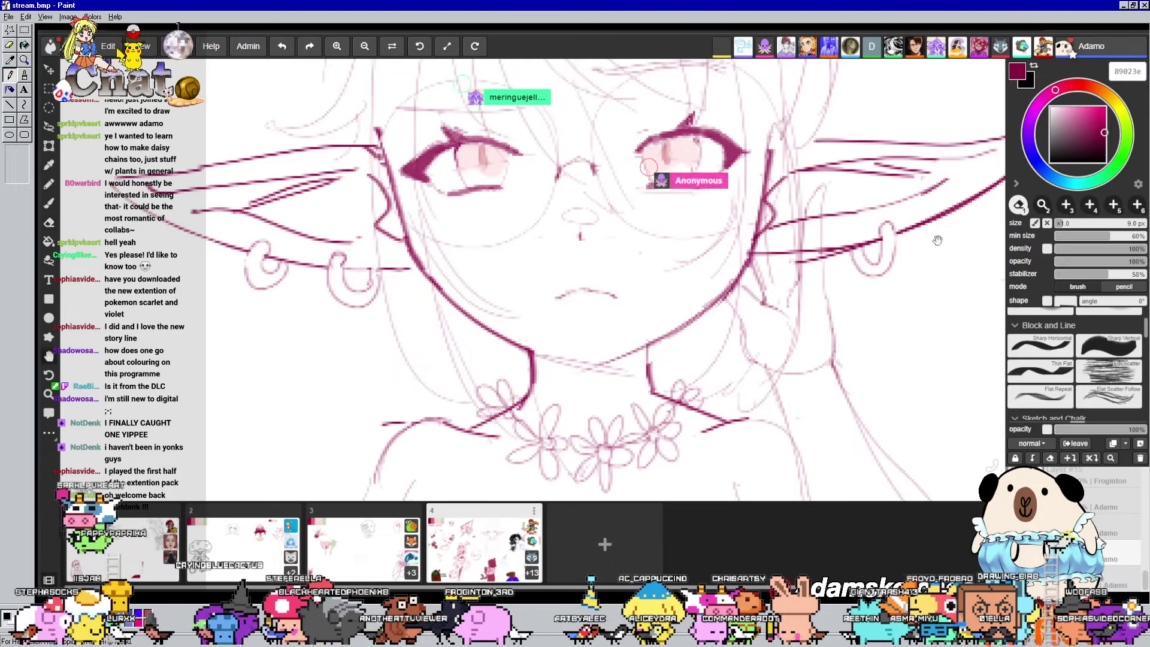
{"action": "left_click_drag", "start_coordinate": [937, 239], "coordinate": [854, 296]}
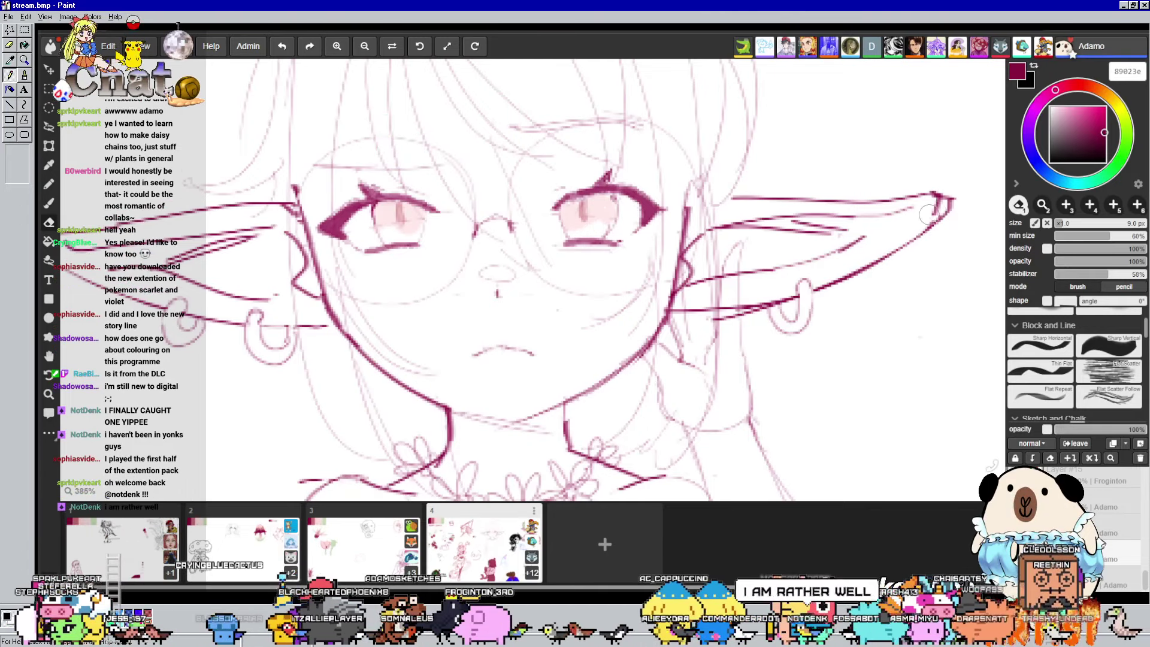
{"action": "left_click_drag", "start_coordinate": [954, 196], "coordinate": [946, 227]}
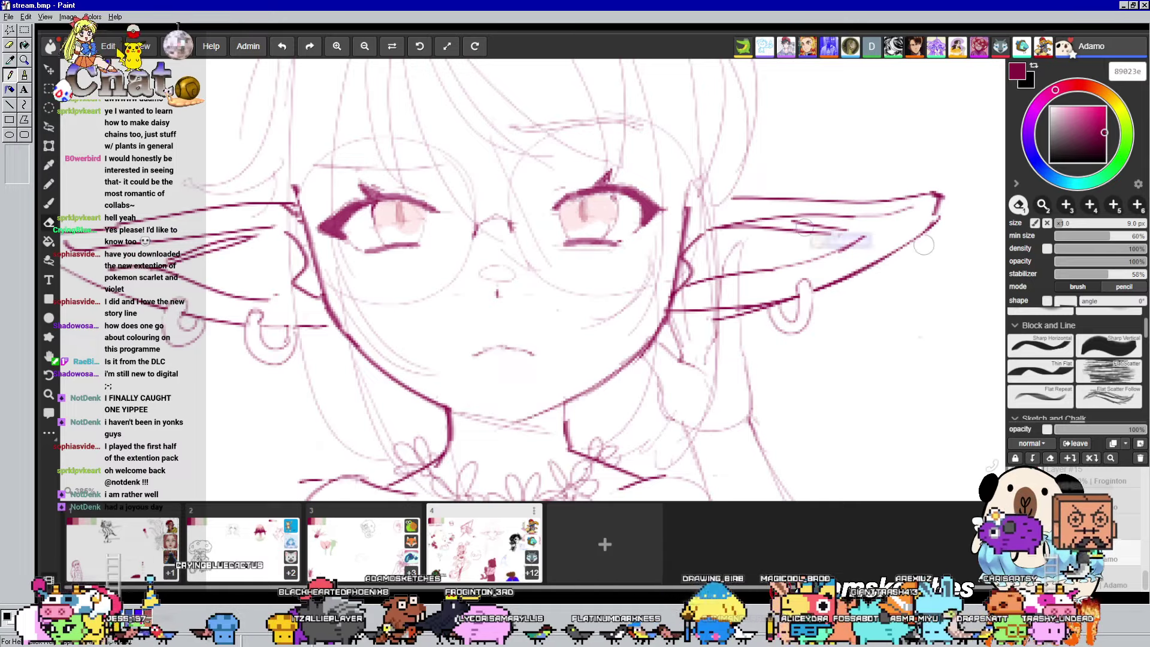
{"action": "left_click_drag", "start_coordinate": [945, 214], "coordinate": [913, 238]}
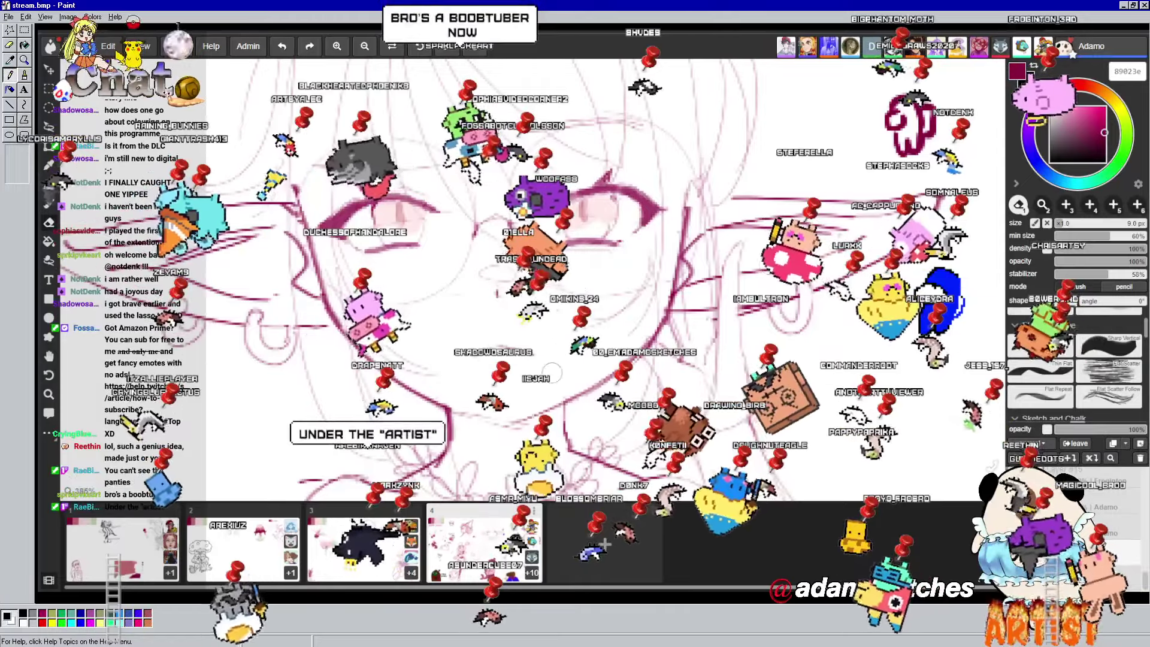
Return to the brush, choose a teardrop-shaped preset from the Other brushes and set its size to 1.2 px
{"action": "left_click_drag", "start_coordinate": [605, 269], "coordinate": [727, 324]}
{"action": "left_click_drag", "start_coordinate": [822, 389], "coordinate": [710, 340]}
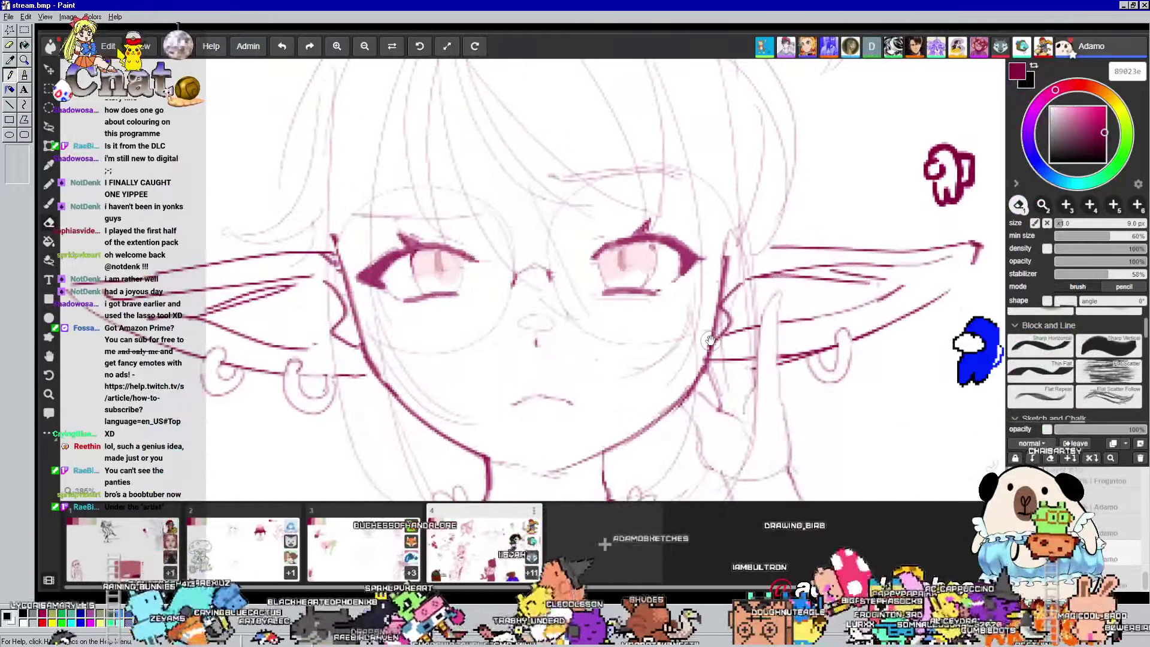
{"action": "left_click_drag", "start_coordinate": [746, 372], "coordinate": [743, 345]}
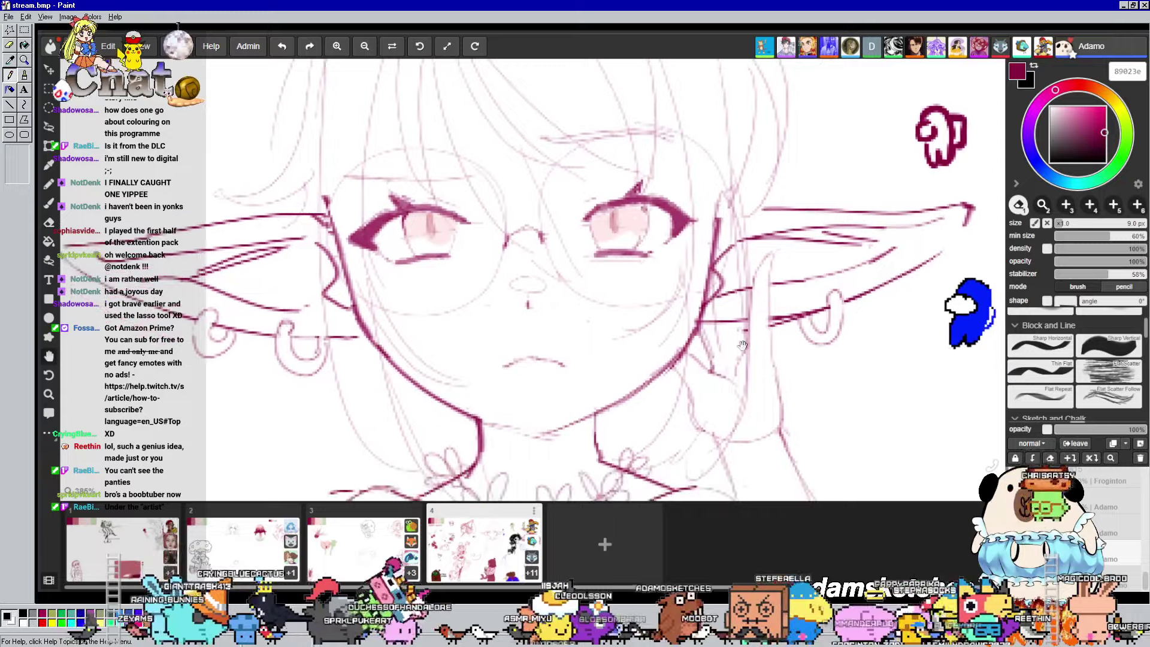
{"action": "key", "text": "b"}
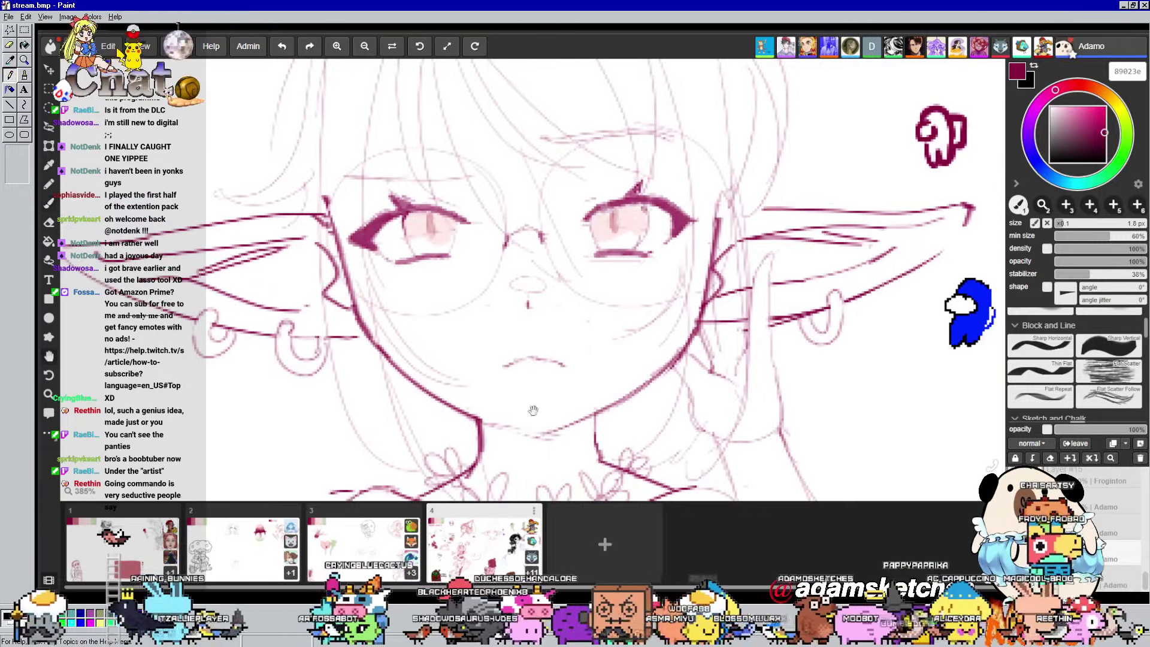
{"action": "left_click_drag", "start_coordinate": [533, 410], "coordinate": [509, 431]}
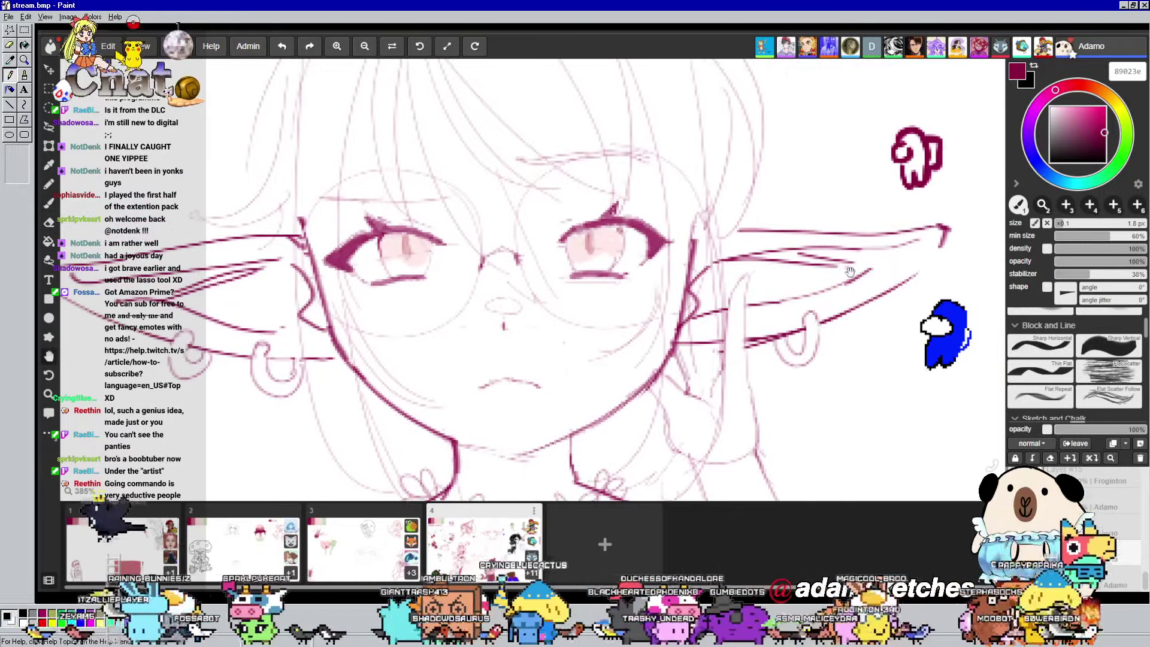
{"action": "scroll", "coordinate": [1079, 359], "scroll_direction": "down", "scroll_amount": 8}
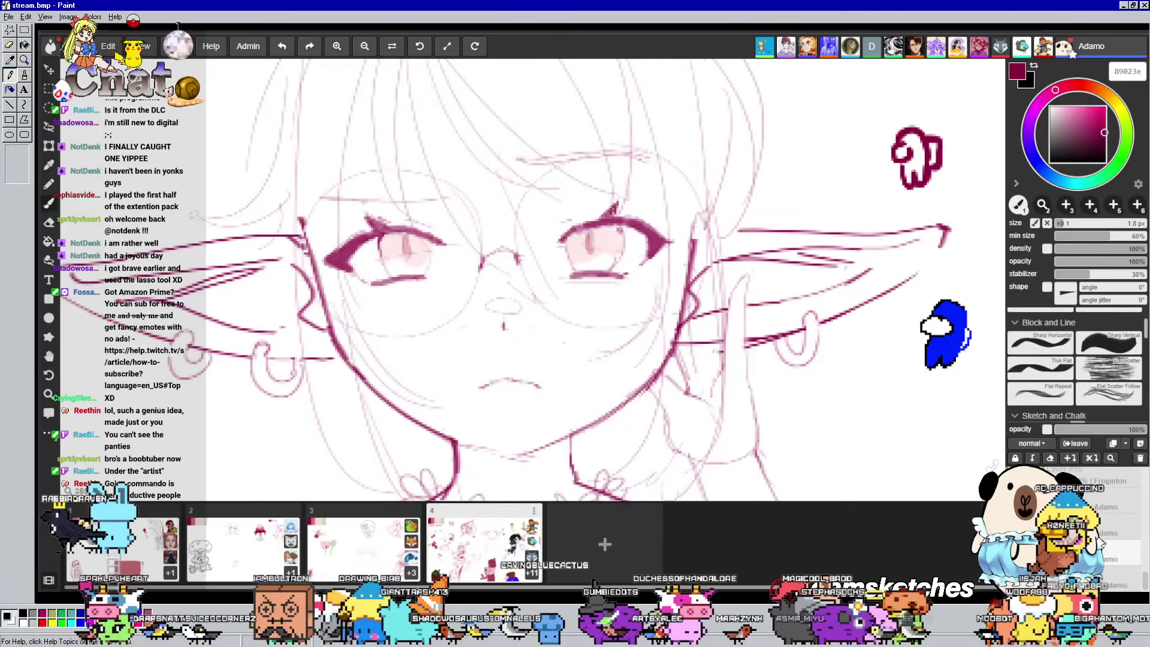
{"action": "scroll", "coordinate": [1077, 365], "scroll_direction": "down", "scroll_amount": 5}
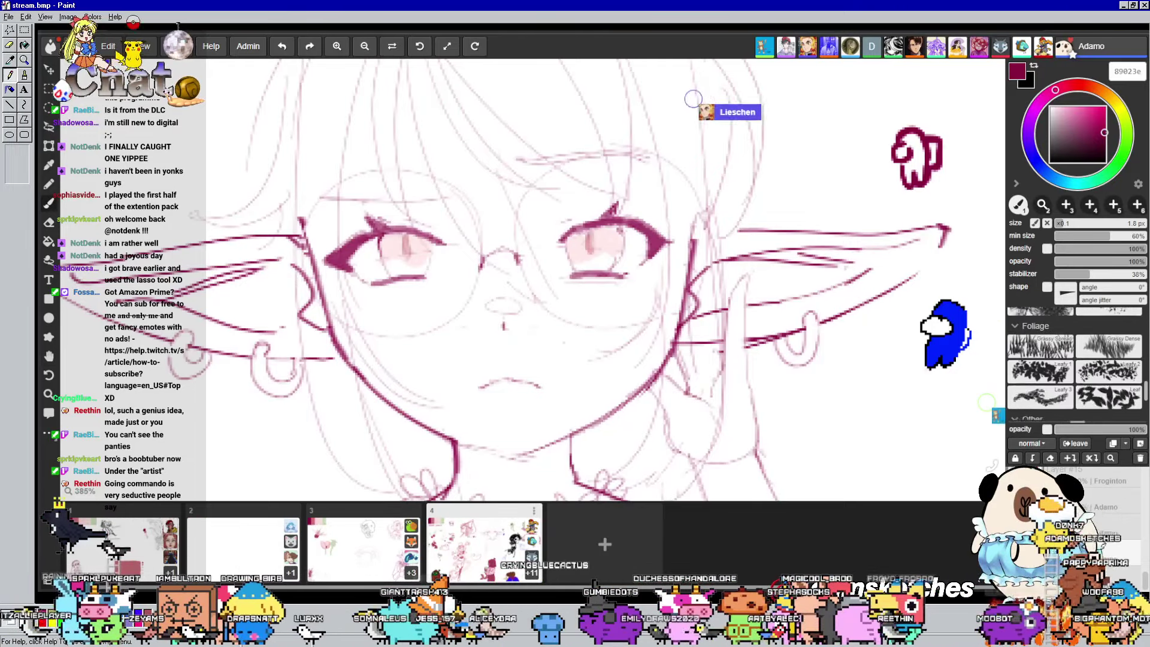
{"action": "left_click", "coordinate": [1060, 222]}
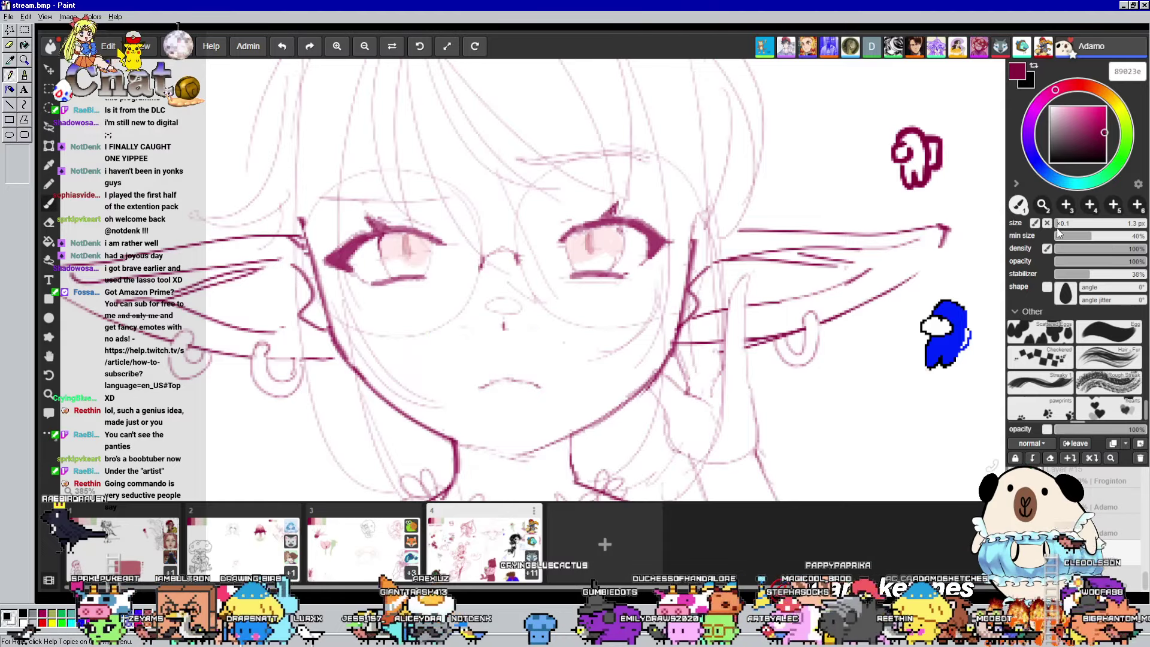
{"action": "left_click", "coordinate": [1056, 231]}
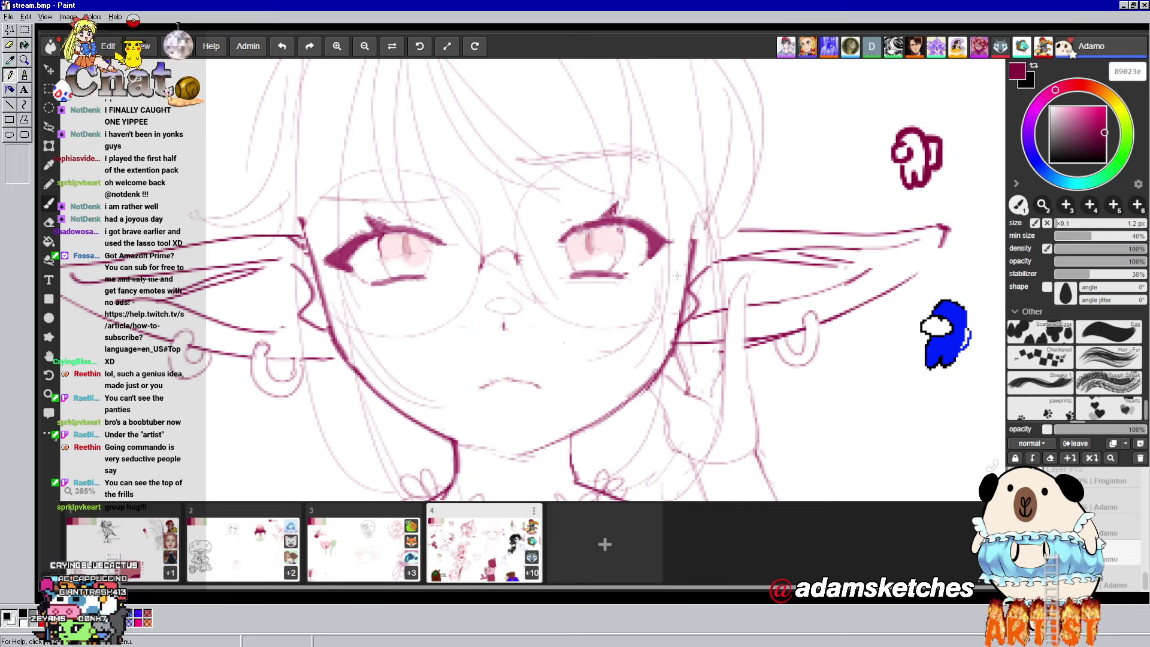
Set the brush size to 1.5 px and draw the glasses' curved nose bridge and the lower rims of both round lenses
{"action": "left_click_drag", "start_coordinate": [662, 283], "coordinate": [685, 304]}
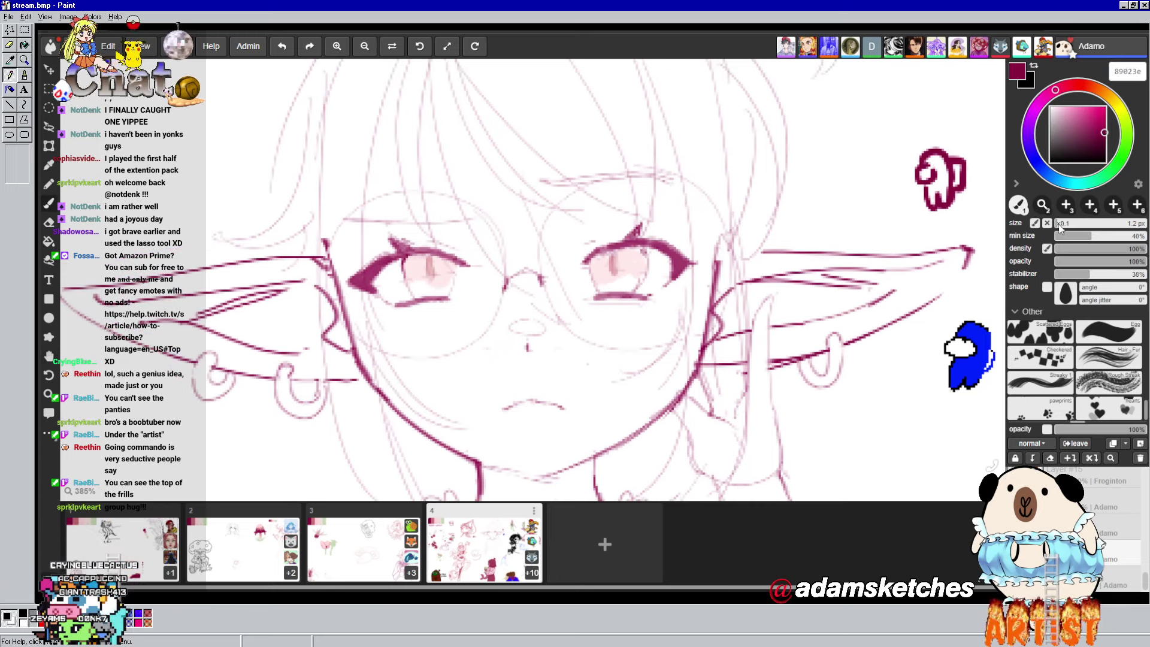
{"action": "left_click_drag", "start_coordinate": [903, 337], "coordinate": [581, 342]}
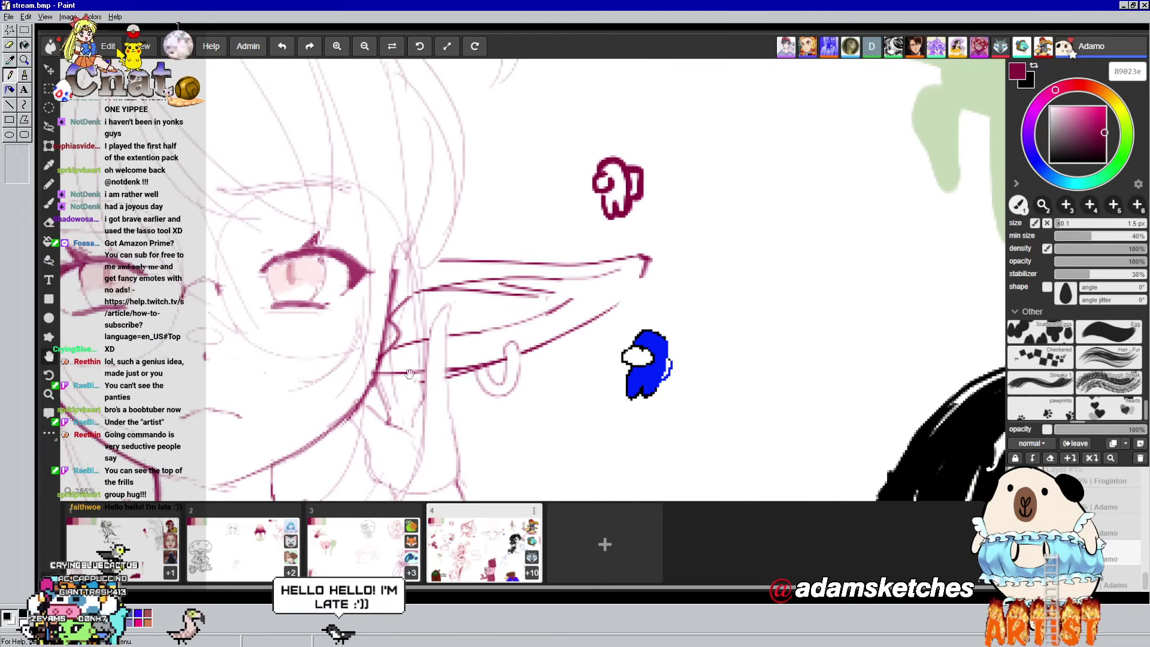
{"action": "left_click_drag", "start_coordinate": [369, 384], "coordinate": [705, 355]}
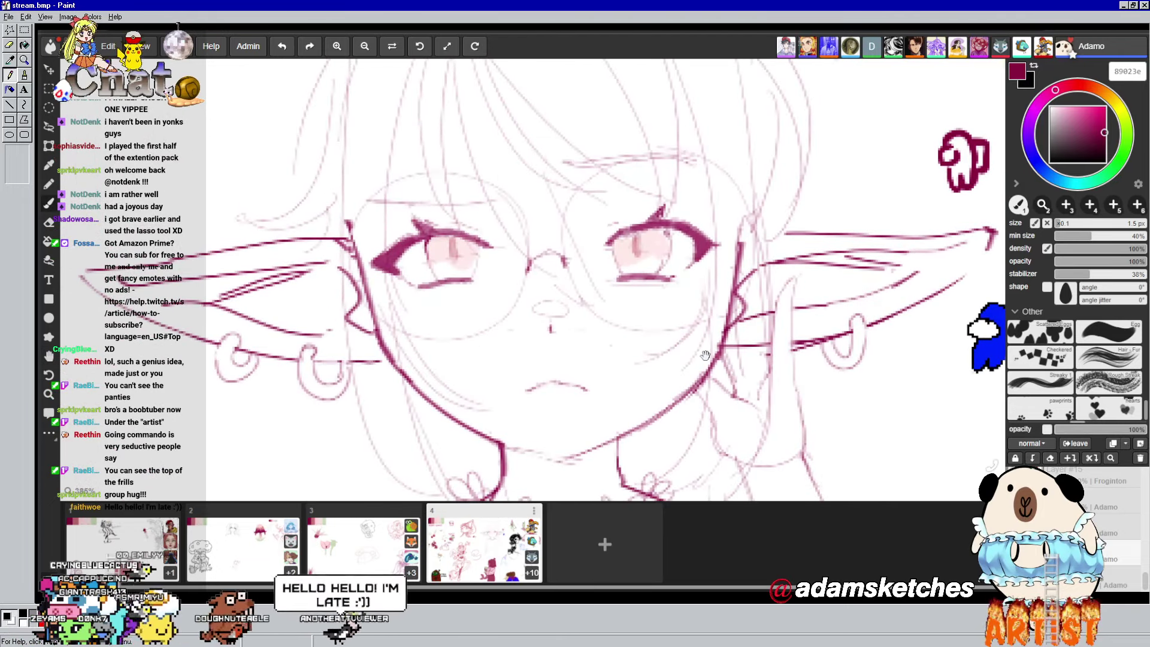
{"action": "left_click_drag", "start_coordinate": [618, 300], "coordinate": [633, 314]}
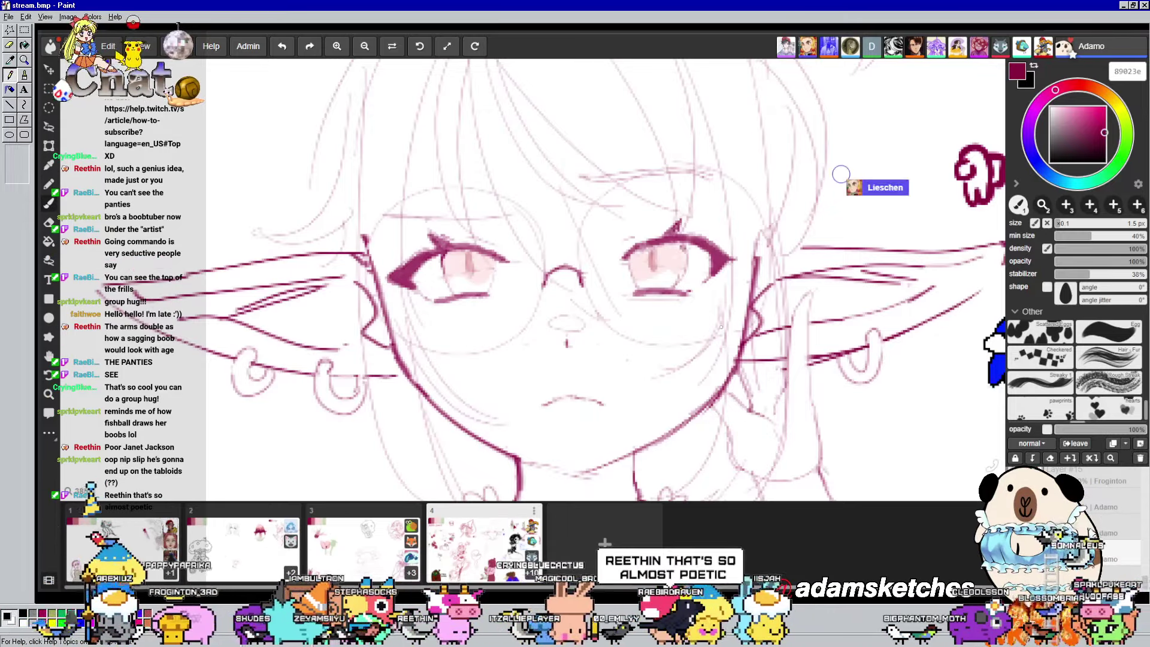
{"action": "scroll", "coordinate": [820, 313], "scroll_direction": "down", "scroll_amount": 1}
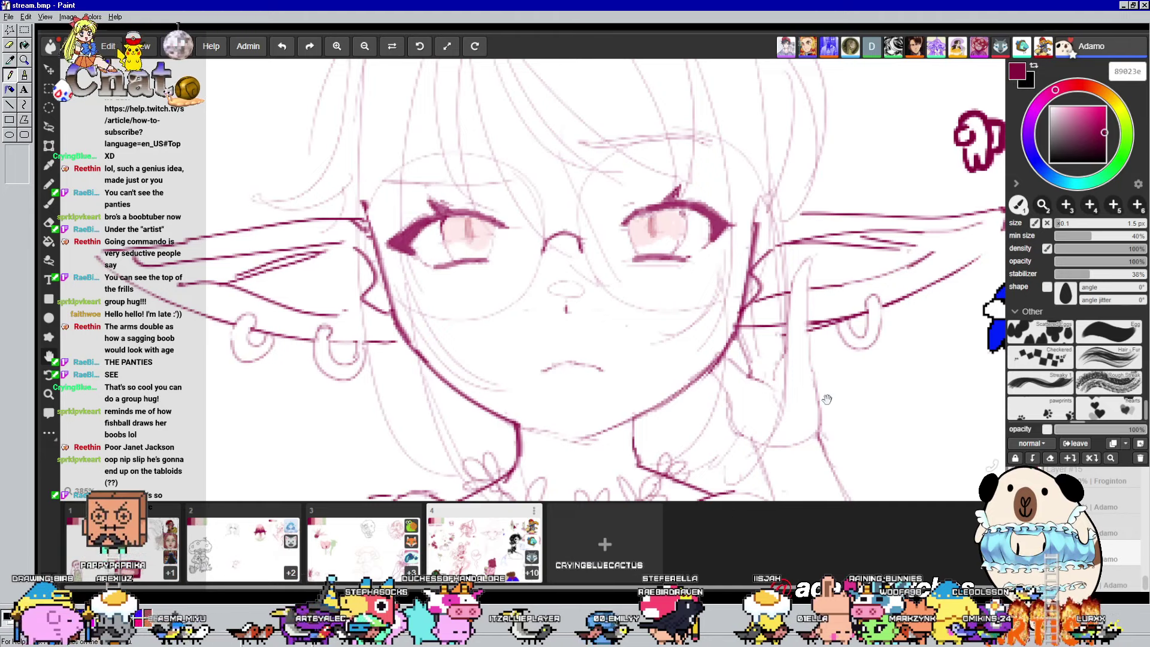
{"action": "left_click_drag", "start_coordinate": [634, 245], "coordinate": [606, 297]}
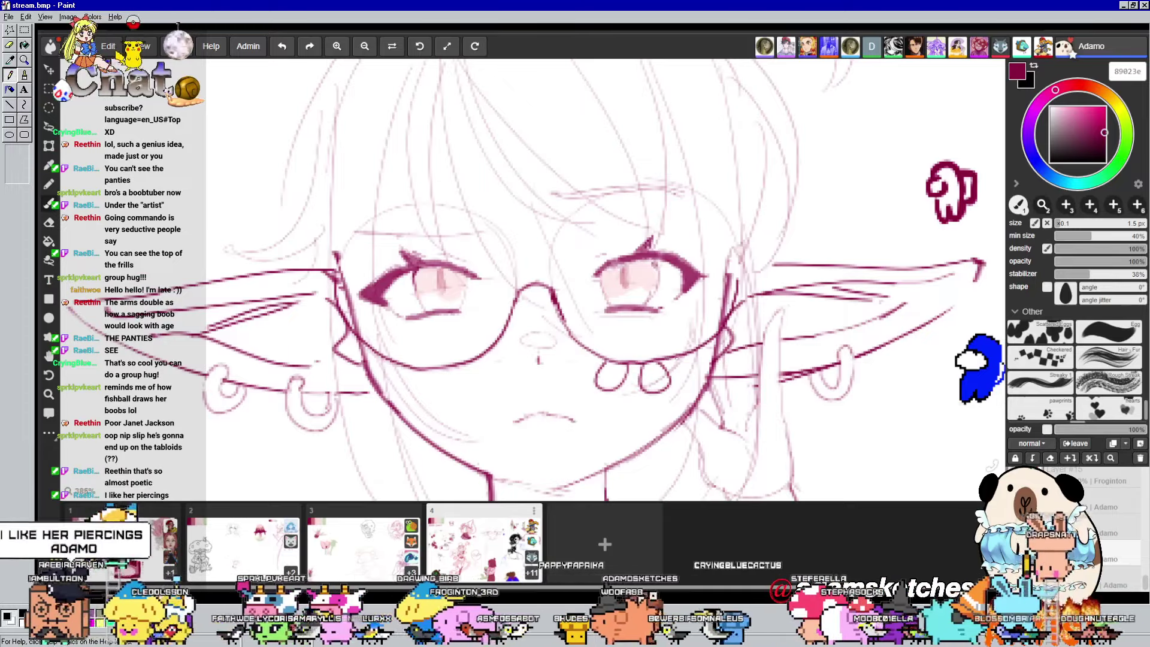
Draw a row of three small circles hanging under each lens and erase their tops where they meet the rims
{"action": "left_click_drag", "start_coordinate": [465, 364], "coordinate": [457, 387]}
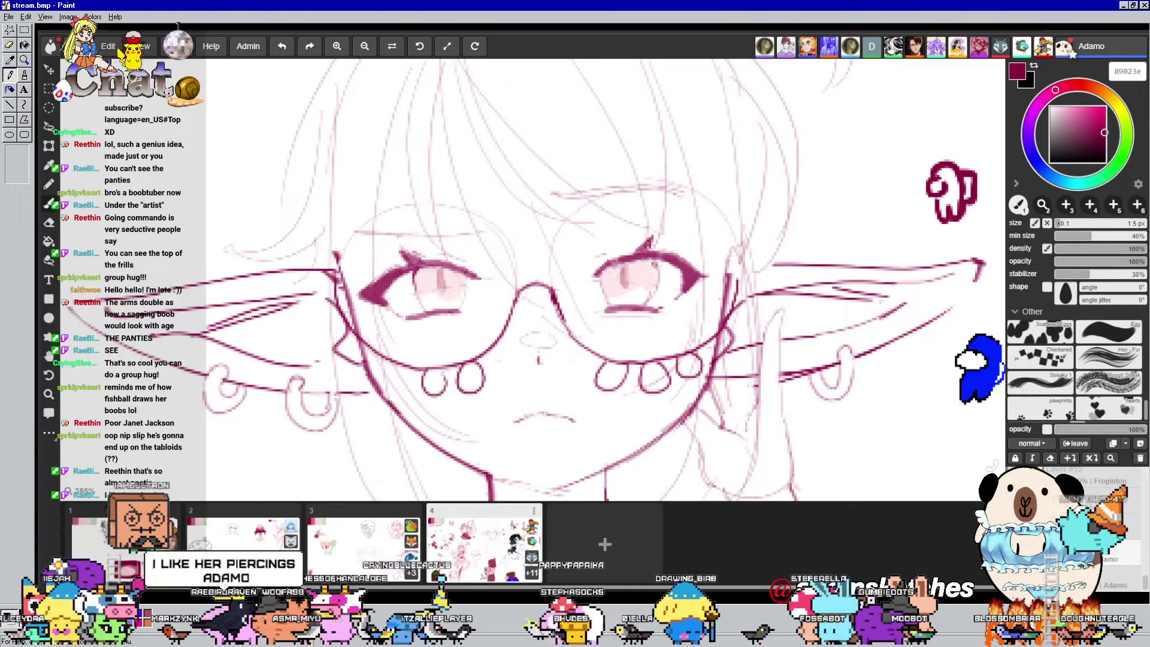
{"action": "mouse_move", "coordinate": [389, 361]}
{"action": "left_mouse_down"}
{"action": "mouse_move", "coordinate": [381, 380]}
{"action": "mouse_move", "coordinate": [395, 363]}
{"action": "left_mouse_up"}
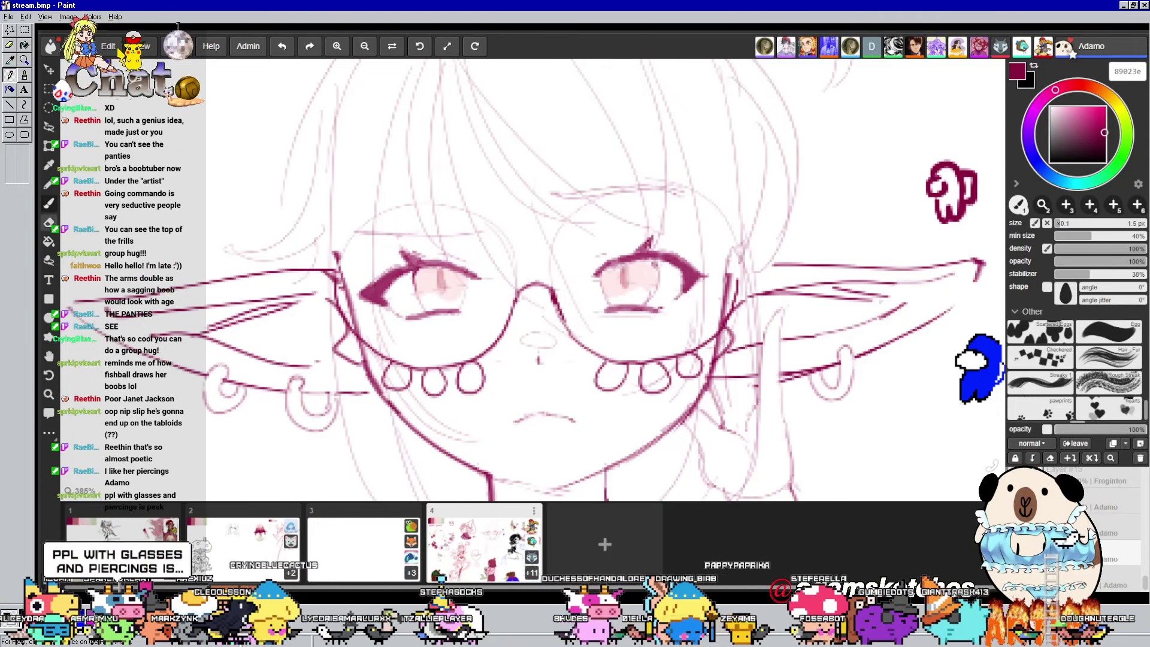
{"action": "key", "text": "e"}
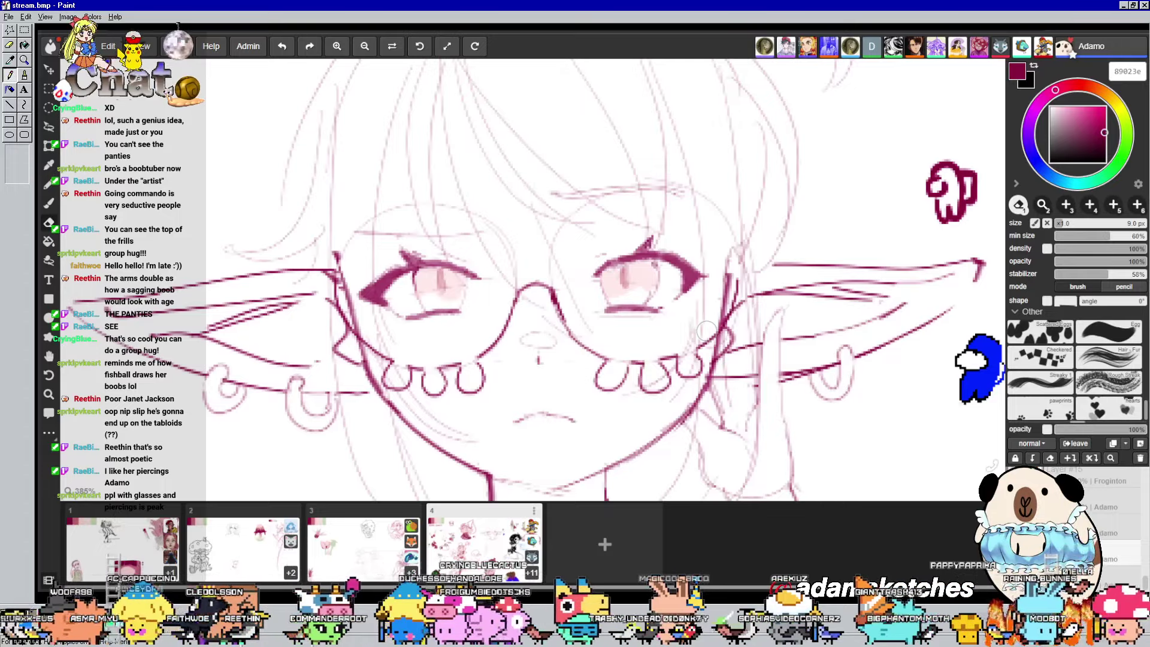
Review the whole character sketch from the hair down to the waist
{"action": "scroll", "coordinate": [574, 357], "scroll_direction": "down", "scroll_amount": 5}
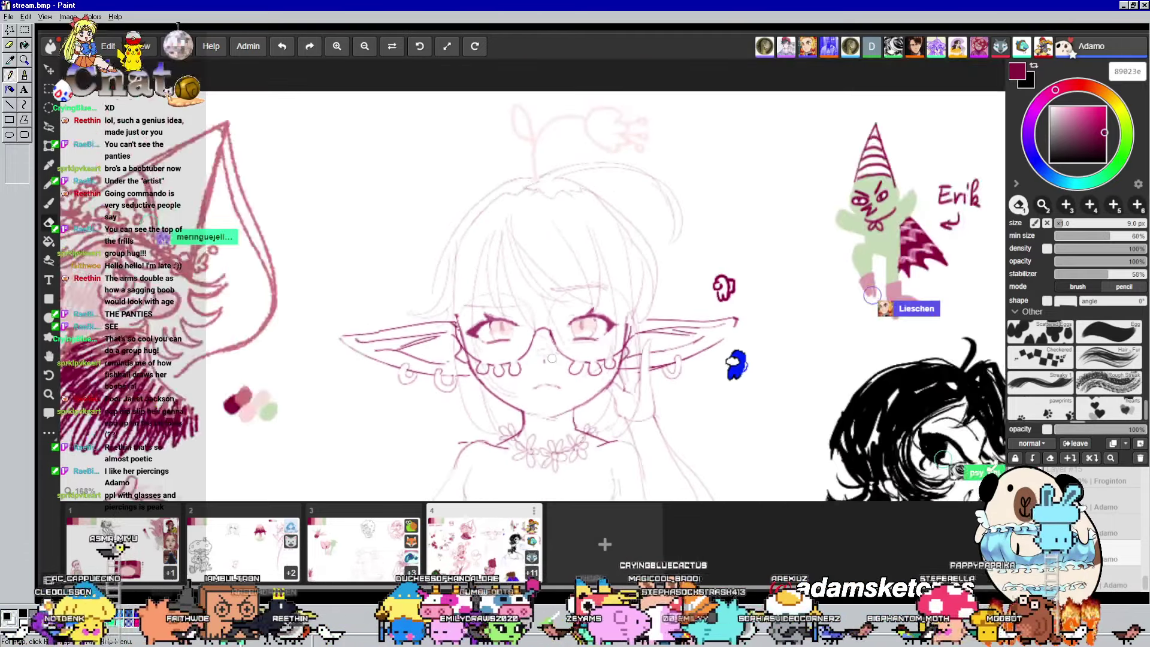
{"action": "scroll", "coordinate": [646, 381], "scroll_direction": "up", "scroll_amount": 2}
{"action": "scroll", "coordinate": [647, 382], "scroll_direction": "down", "scroll_amount": 1}
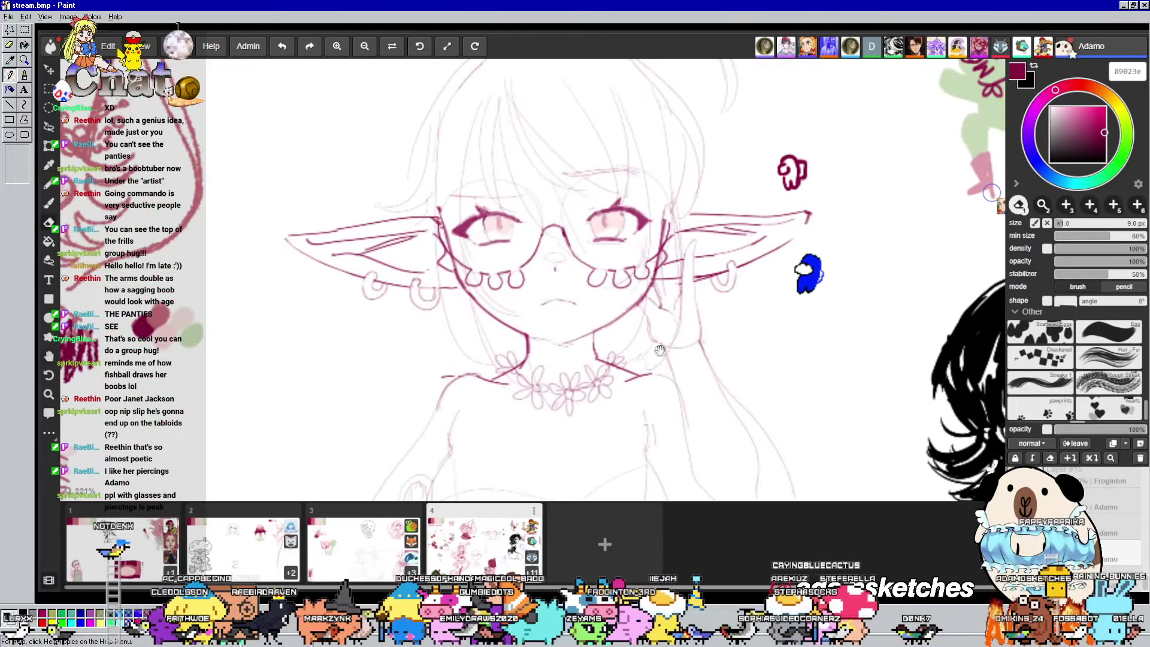
{"action": "scroll", "coordinate": [659, 384], "scroll_direction": "down", "scroll_amount": 1}
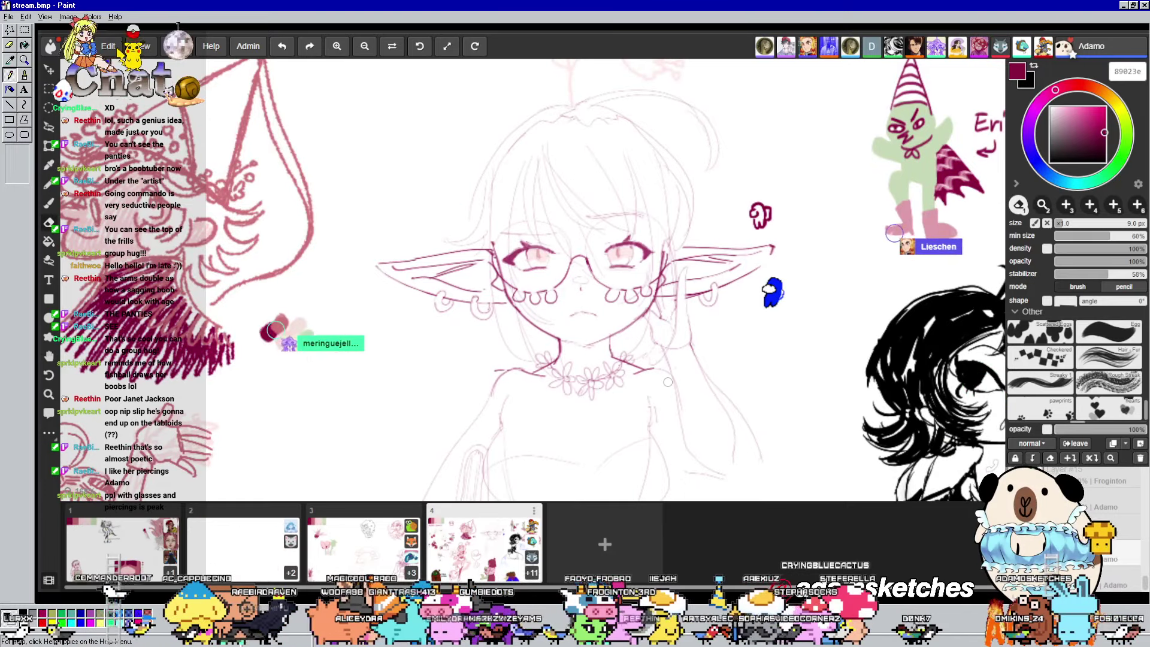
{"action": "left_click_drag", "start_coordinate": [661, 383], "coordinate": [647, 299]}
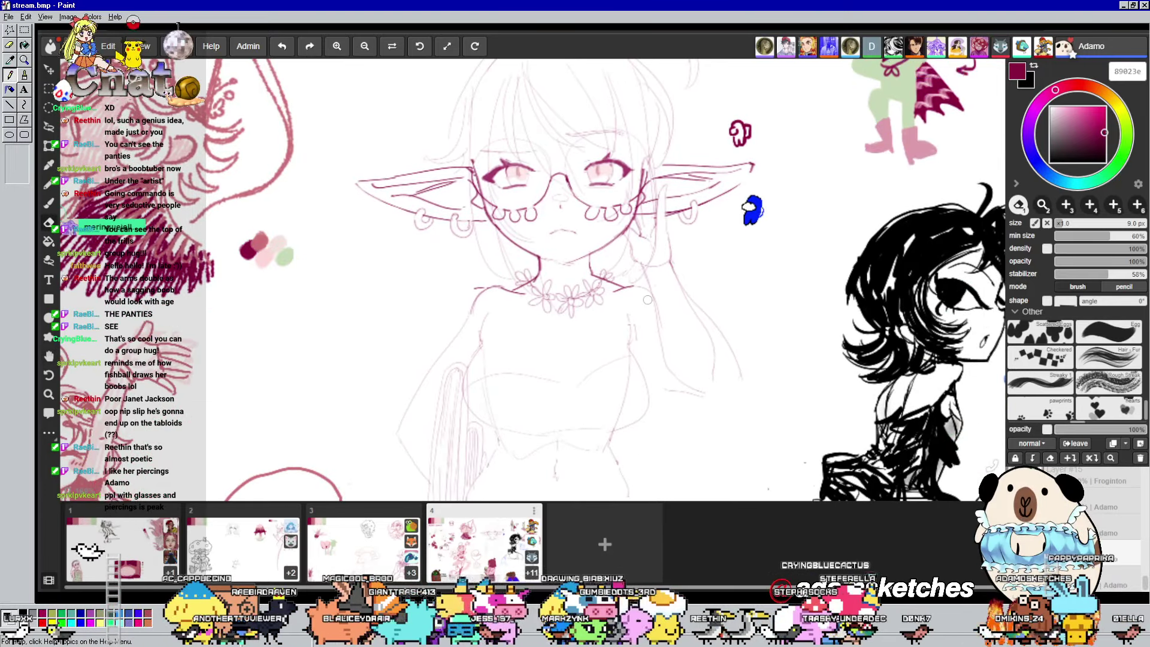
Return to the brush and ink the off-shoulder top's curved neckline across the chest with a braided ruffle trim
{"action": "mouse_move", "coordinate": [512, 270]}
{"action": "left_mouse_down"}
{"action": "mouse_move", "coordinate": [644, 332]}
{"action": "mouse_move", "coordinate": [515, 206]}
{"action": "left_mouse_up"}
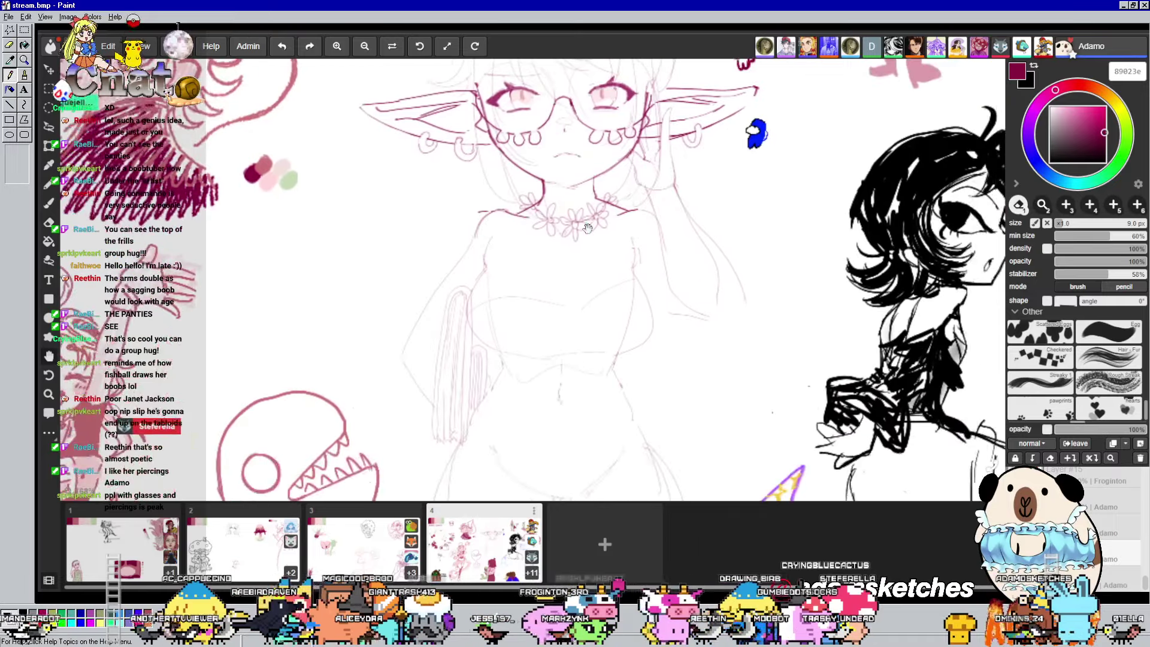
{"action": "scroll", "coordinate": [642, 268], "scroll_direction": "down", "scroll_amount": 3}
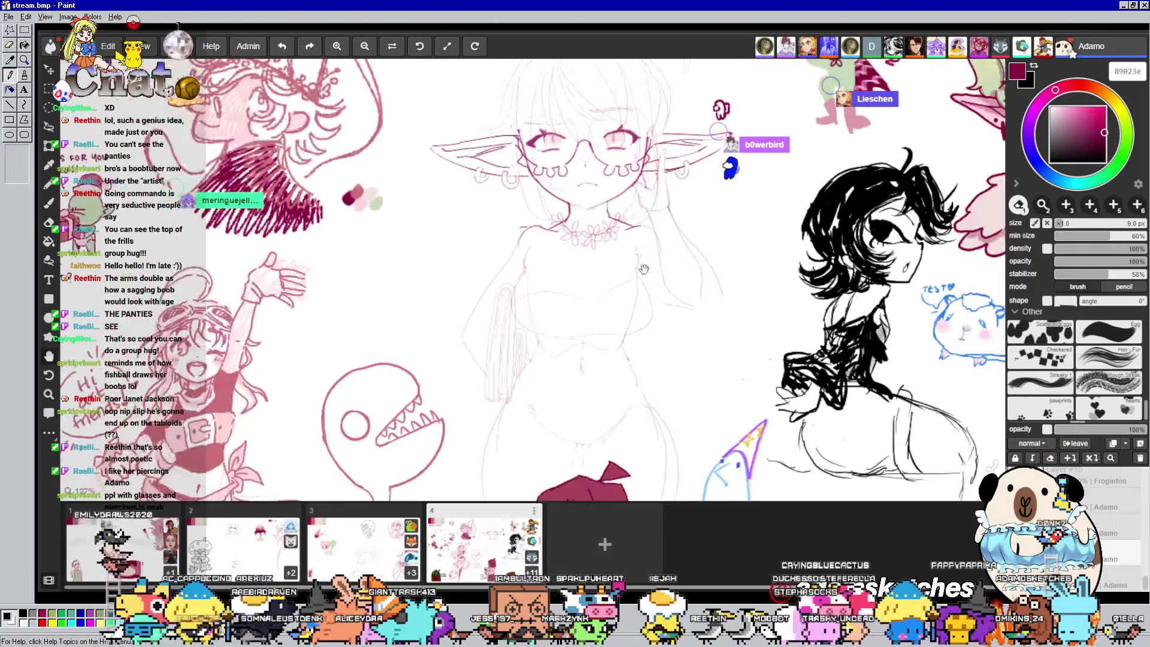
{"action": "left_click_drag", "start_coordinate": [642, 269], "coordinate": [586, 267]}
{"action": "scroll", "coordinate": [586, 267], "scroll_direction": "up", "scroll_amount": 2}
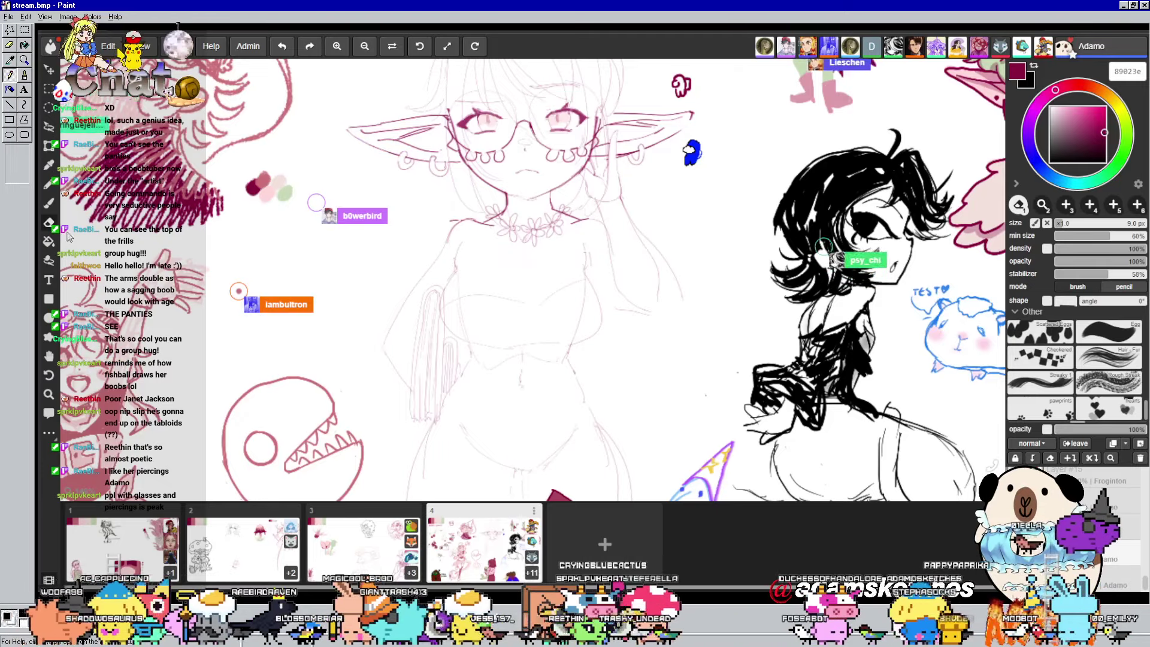
{"action": "key", "text": "b"}
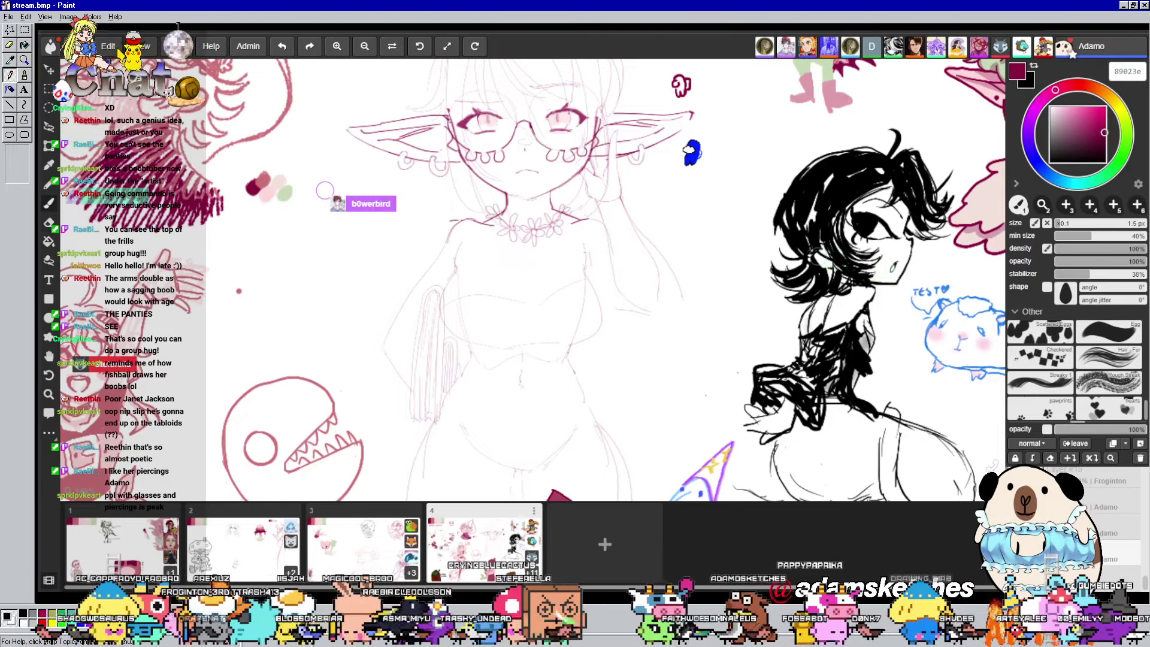
{"action": "left_click_drag", "start_coordinate": [553, 246], "coordinate": [569, 242]}
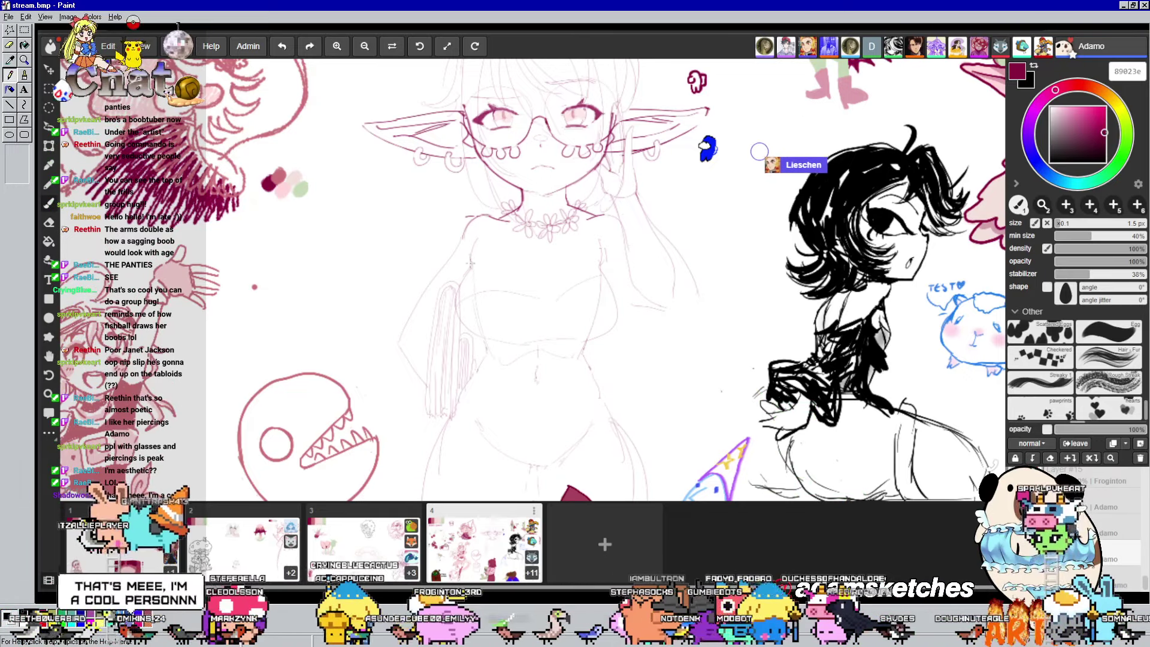
{"action": "left_click_drag", "start_coordinate": [471, 263], "coordinate": [573, 286]}
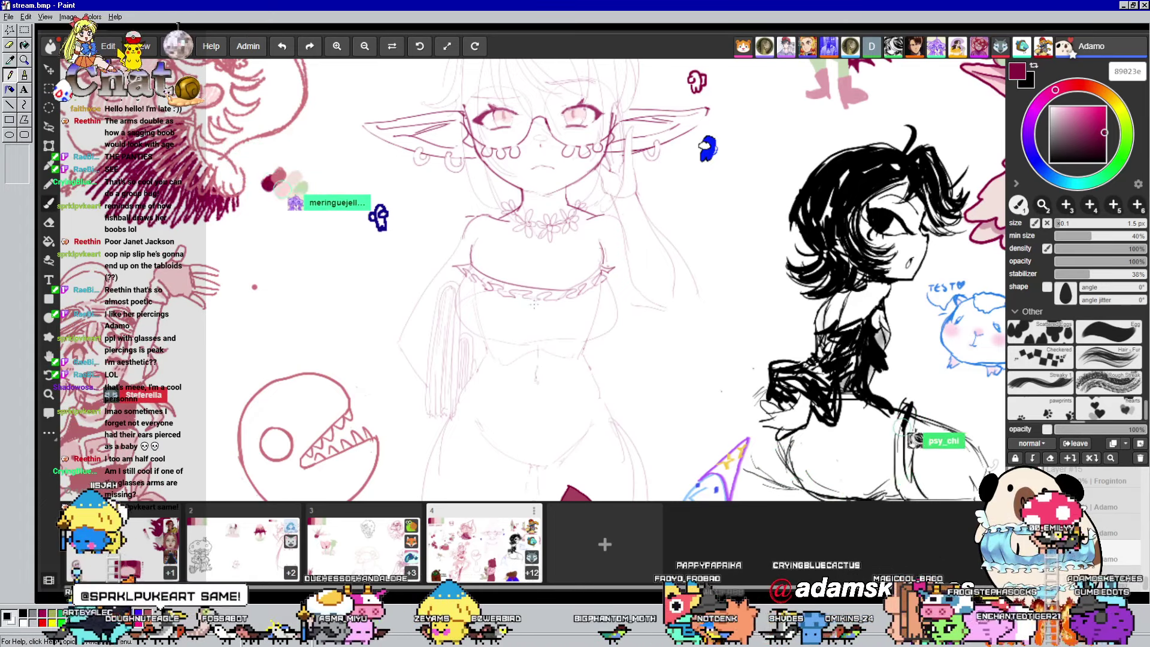
Ink the top's notched lower hem, the bust lines and the loose draped sleeves around both arms
{"action": "left_click_drag", "start_coordinate": [535, 304], "coordinate": [536, 306]}
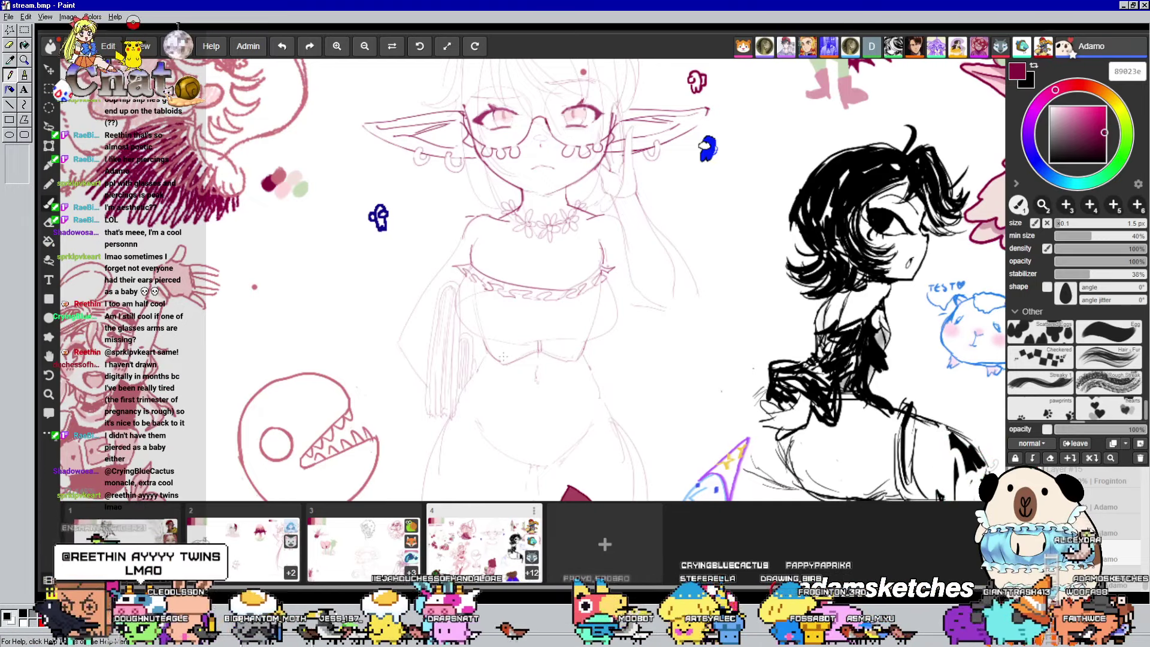
{"action": "left_click_drag", "start_coordinate": [670, 204], "coordinate": [635, 224]}
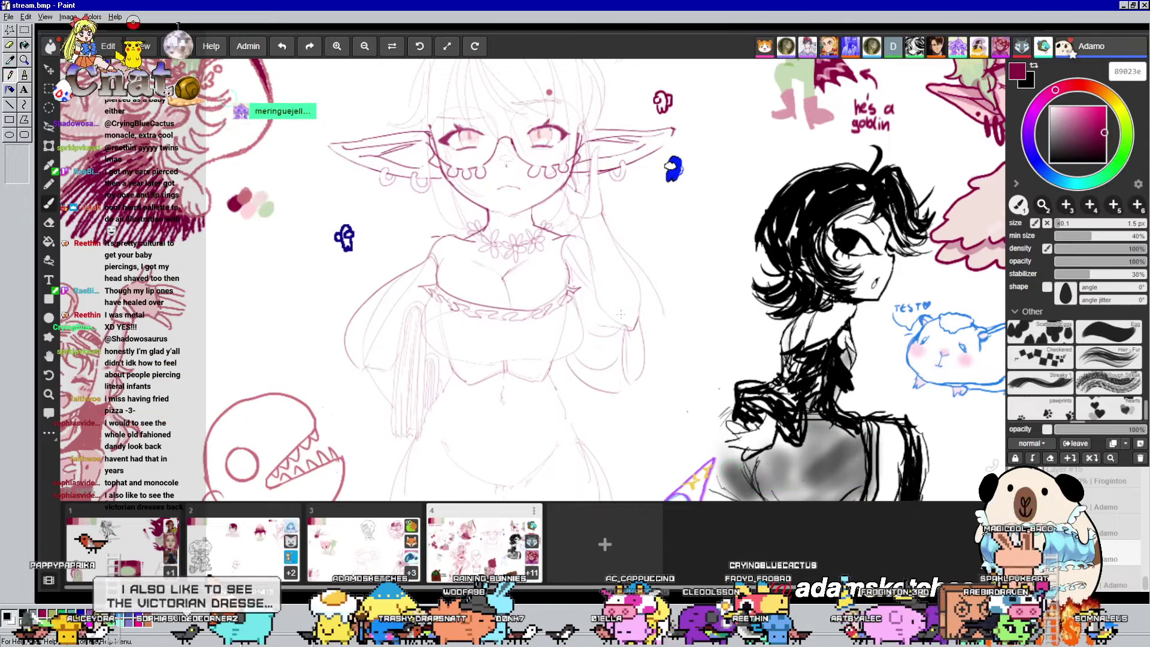
Ink the waist contours from under the top's hem down to the hips
{"action": "left_click_drag", "start_coordinate": [751, 311], "coordinate": [780, 236]}
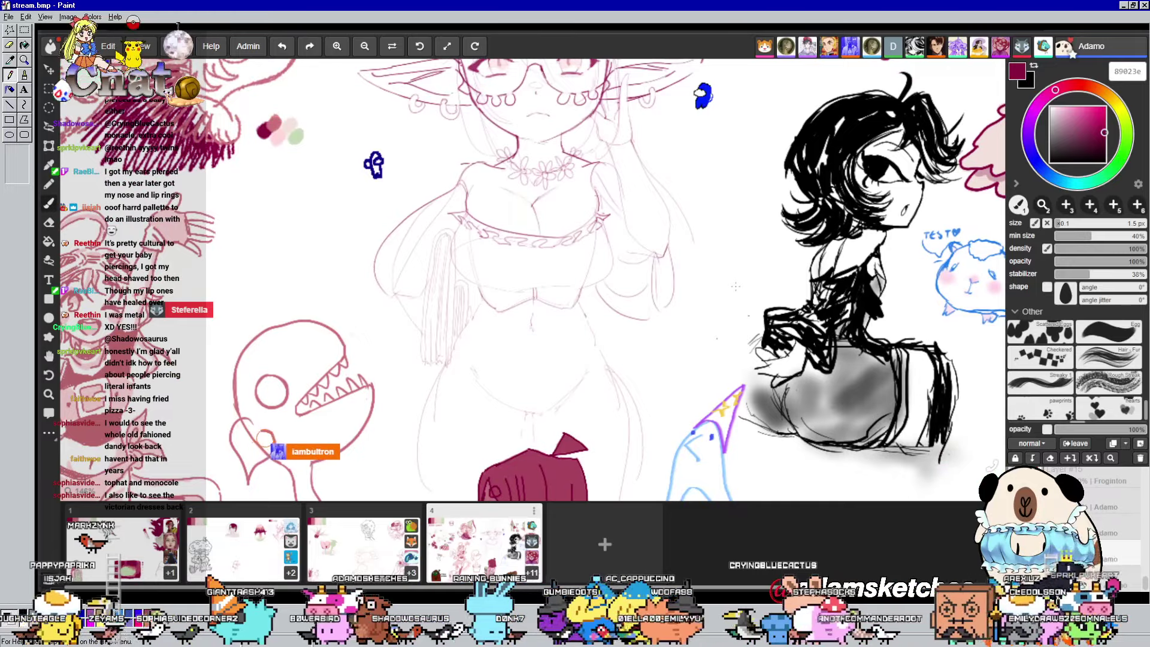
{"action": "left_click_drag", "start_coordinate": [736, 287], "coordinate": [739, 231]}
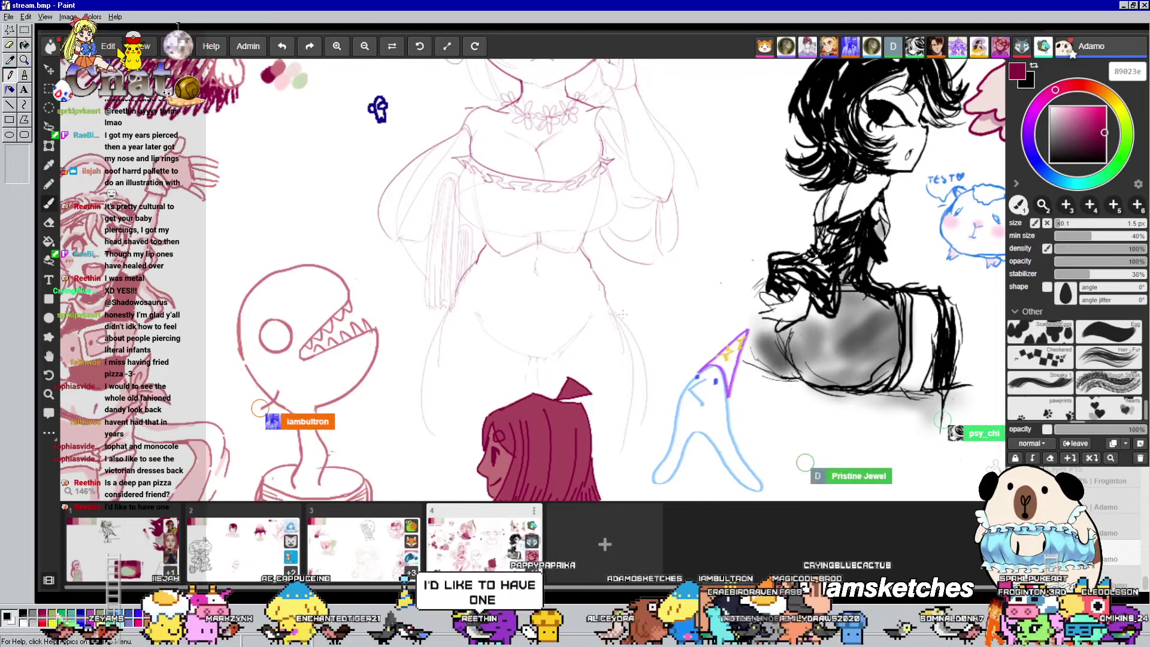
{"action": "left_click_drag", "start_coordinate": [613, 236], "coordinate": [639, 314]}
Ink the curved stem, small leaves and drooping flower with stamens sprouting from the top of the character's head
{"action": "key", "text": "b"}
{"action": "key", "text": "space"}
{"action": "key", "text": "space"}
{"action": "left_click_drag", "start_coordinate": [727, 321], "coordinate": [714, 395]}
{"action": "left_click_drag", "start_coordinate": [714, 306], "coordinate": [712, 369]}
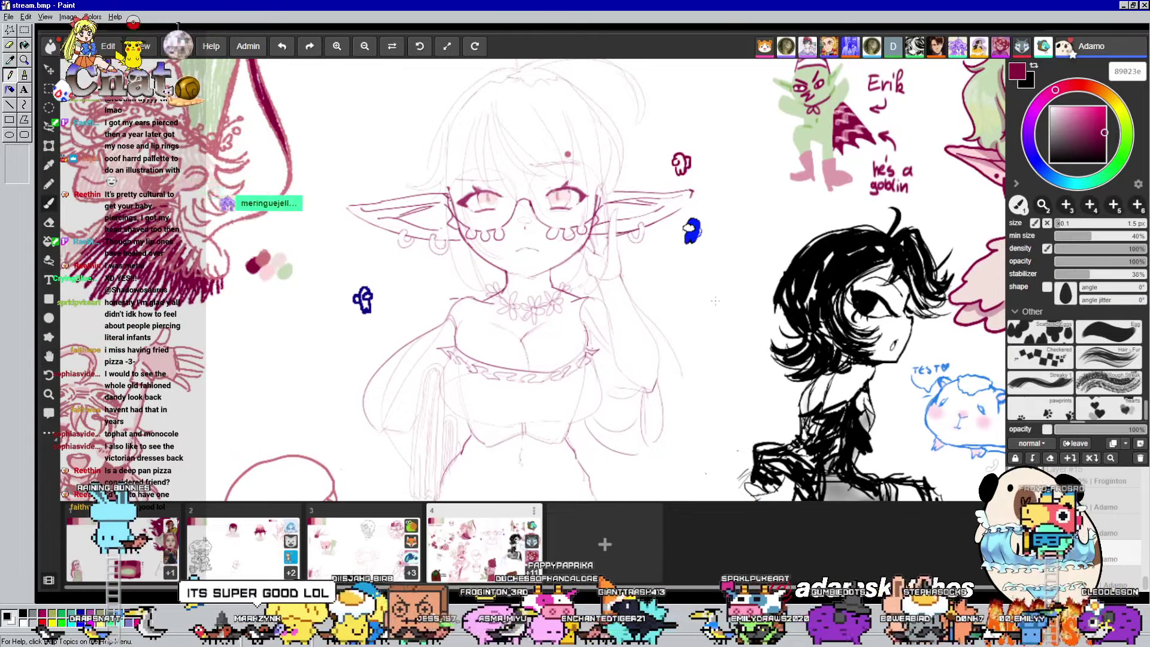
{"action": "mouse_move", "coordinate": [718, 311]}
{"action": "left_mouse_down"}
{"action": "mouse_move", "coordinate": [738, 205]}
{"action": "mouse_move", "coordinate": [696, 229]}
{"action": "mouse_move", "coordinate": [701, 365]}
{"action": "mouse_move", "coordinate": [681, 425]}
{"action": "left_mouse_up"}
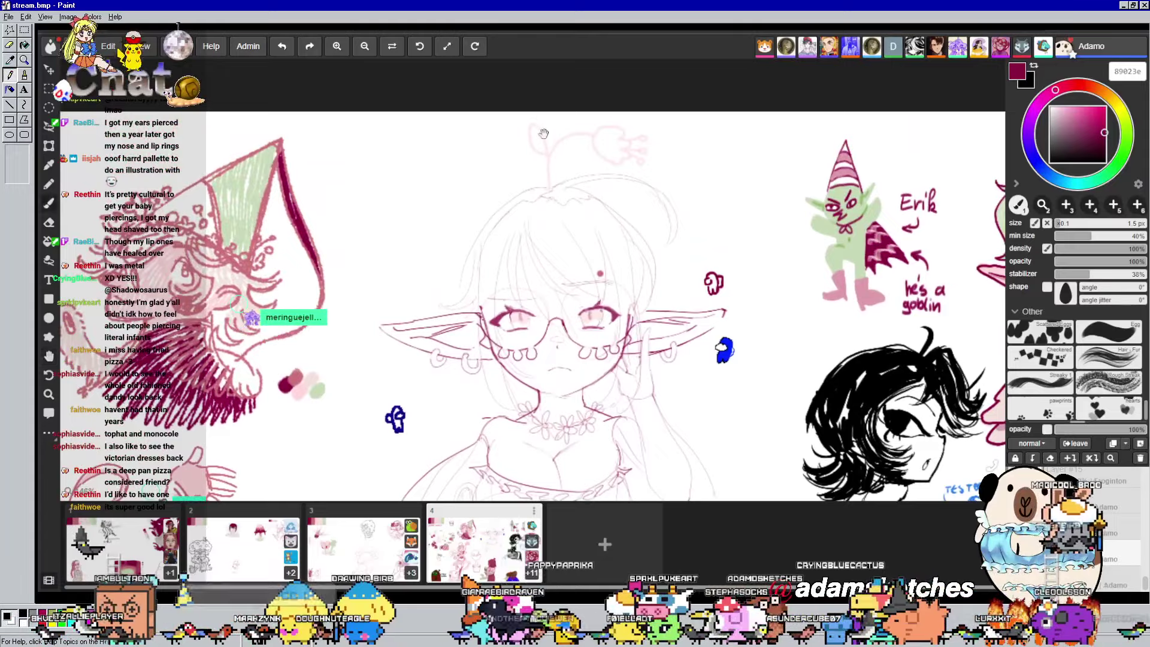
{"action": "left_click_drag", "start_coordinate": [549, 188], "coordinate": [552, 151]}
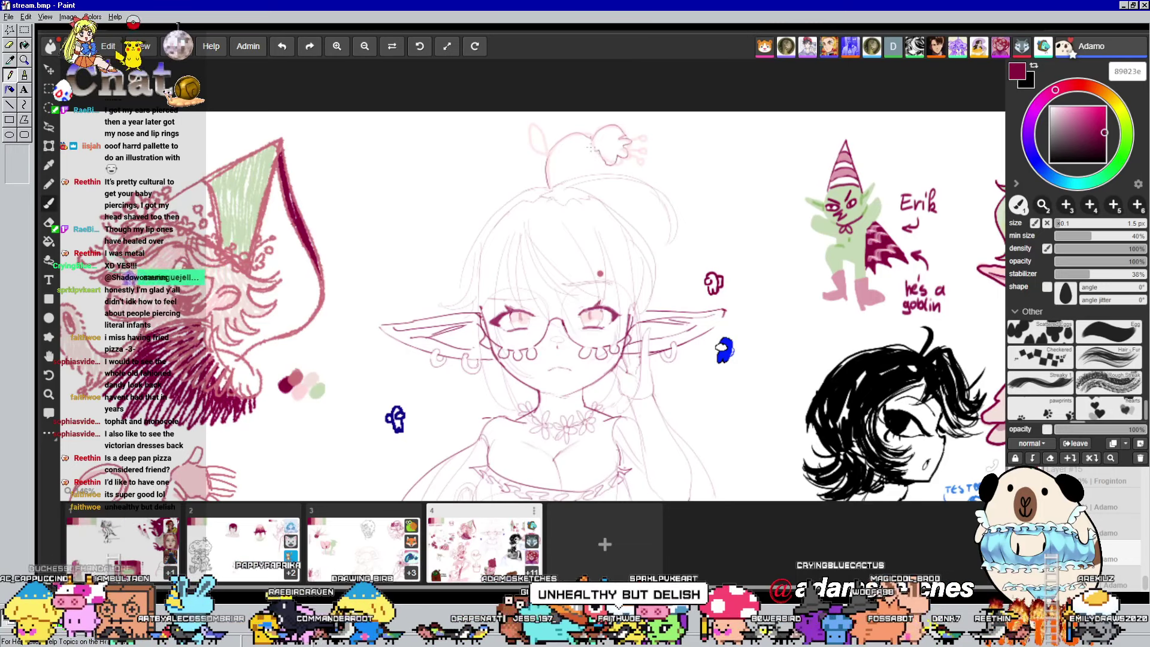
{"action": "mouse_move", "coordinate": [546, 148]}
{"action": "left_mouse_down"}
{"action": "mouse_move", "coordinate": [527, 127]}
{"action": "mouse_move", "coordinate": [566, 150]}
{"action": "mouse_move", "coordinate": [550, 169]}
{"action": "left_mouse_up"}
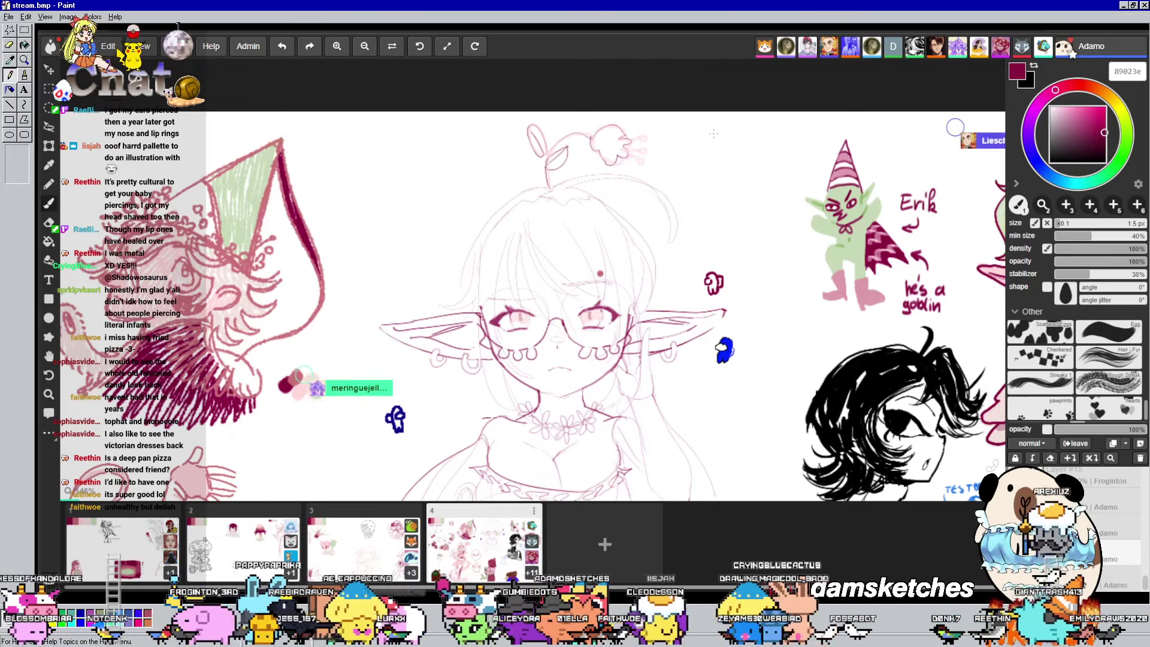
{"action": "left_click_drag", "start_coordinate": [687, 184], "coordinate": [689, 176]}
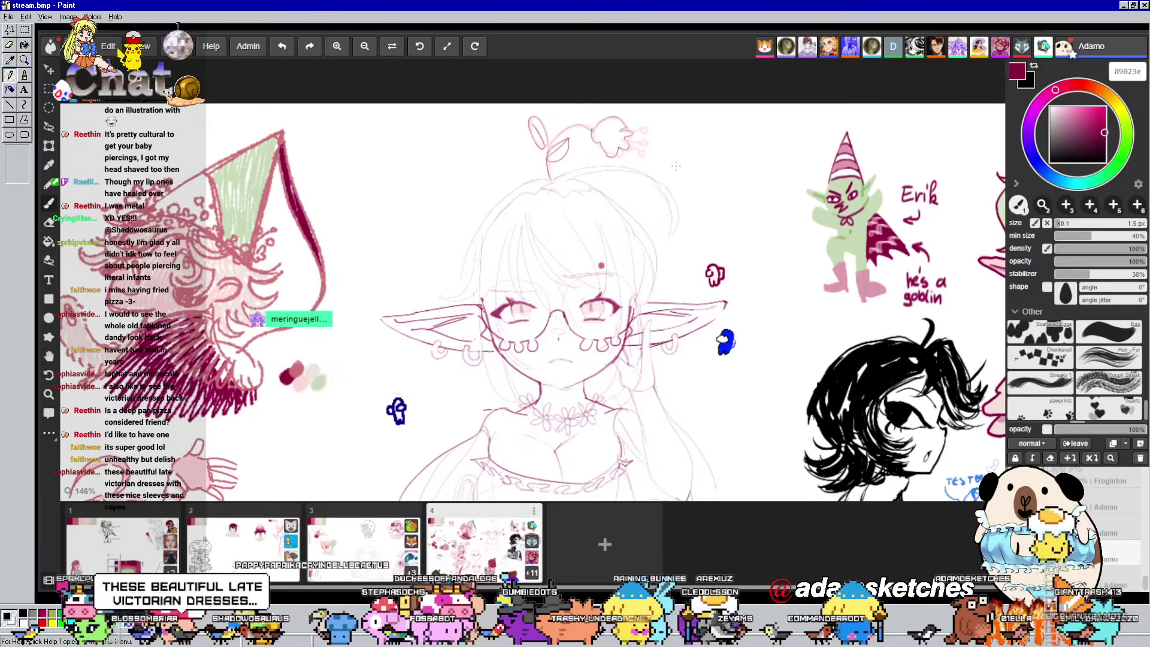
{"action": "left_click_drag", "start_coordinate": [702, 182], "coordinate": [709, 178]}
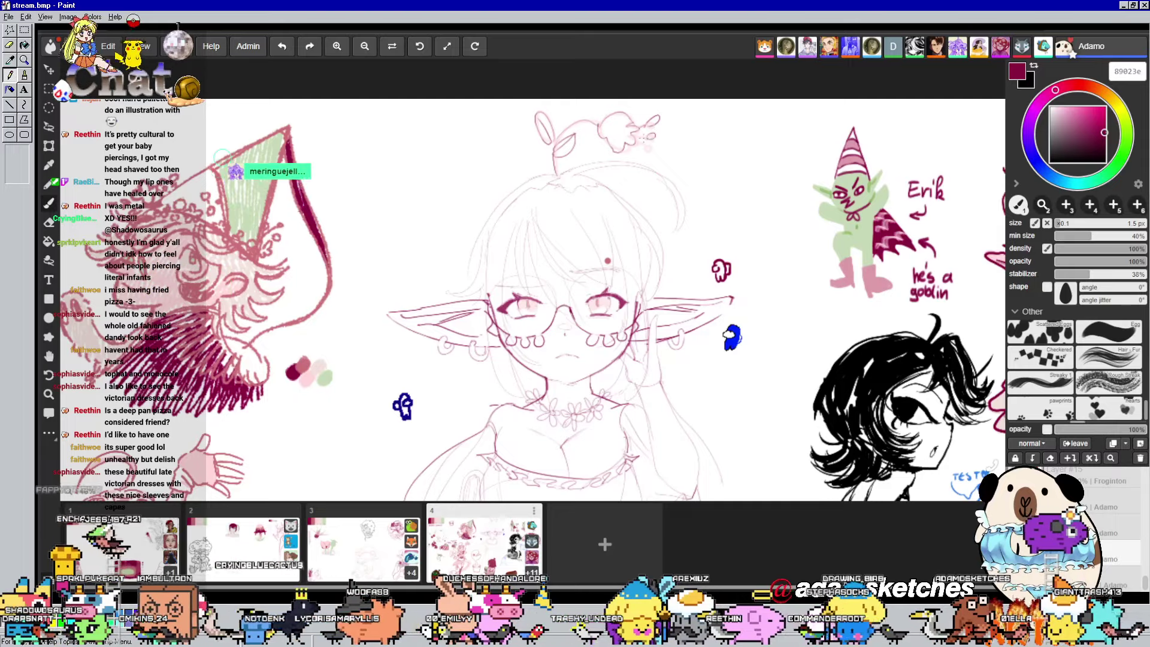
{"action": "left_click_drag", "start_coordinate": [656, 180], "coordinate": [649, 139]}
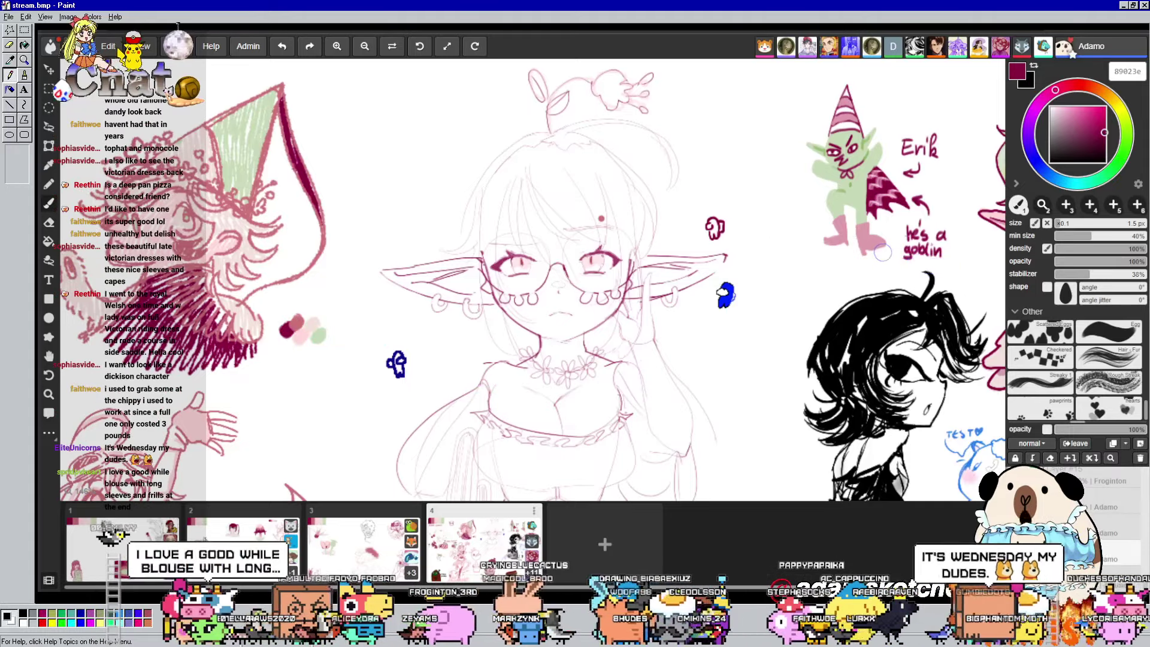
Undo the last stroke, then ink the long pleated drape beside the waist and the line joining it to the sleeve
{"action": "scroll", "coordinate": [570, 259], "scroll_direction": "up", "scroll_amount": 3}
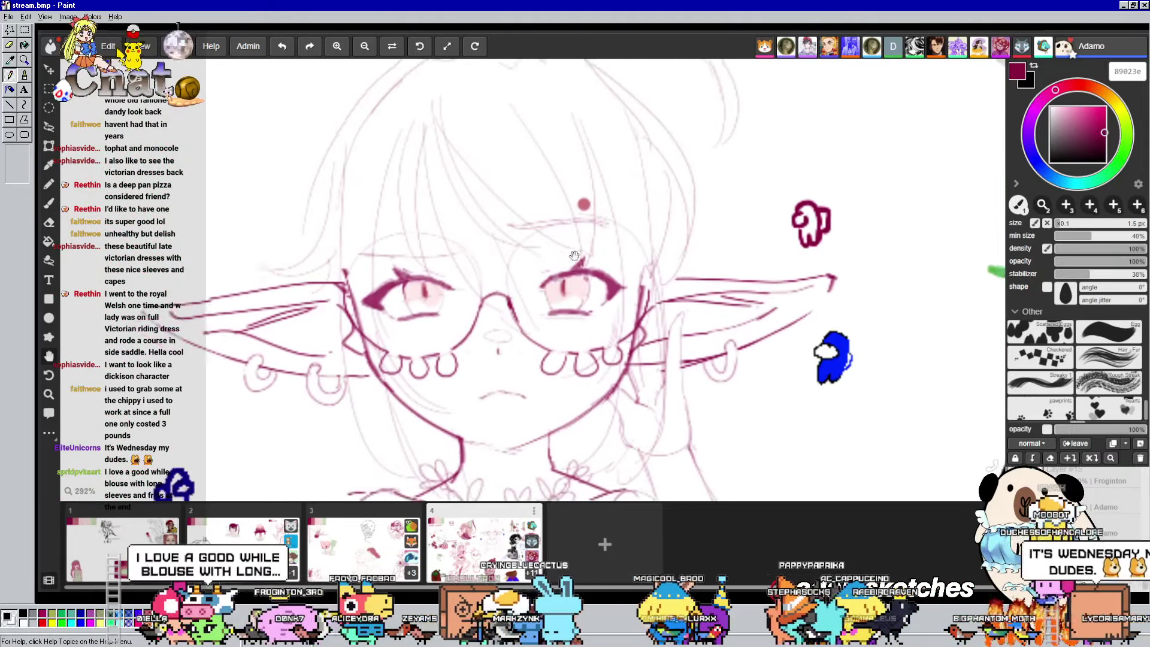
{"action": "left_click_drag", "start_coordinate": [570, 260], "coordinate": [630, 199]}
{"action": "scroll", "coordinate": [630, 199], "scroll_direction": "down", "scroll_amount": 2}
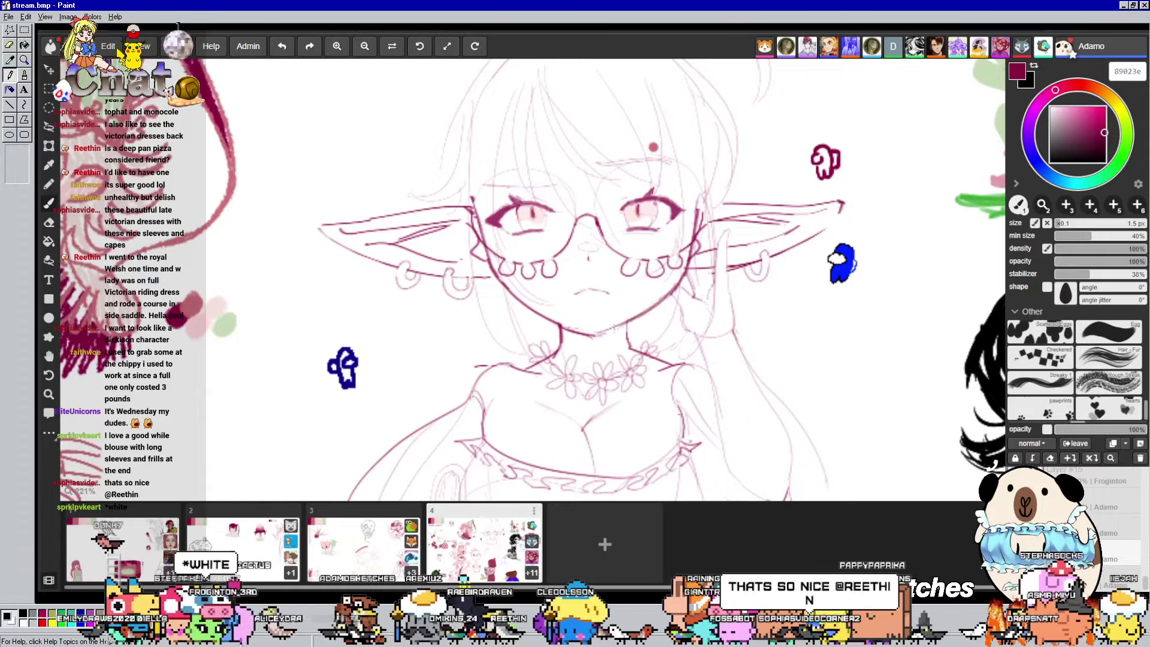
{"action": "scroll", "coordinate": [779, 376], "scroll_direction": "down", "scroll_amount": 8}
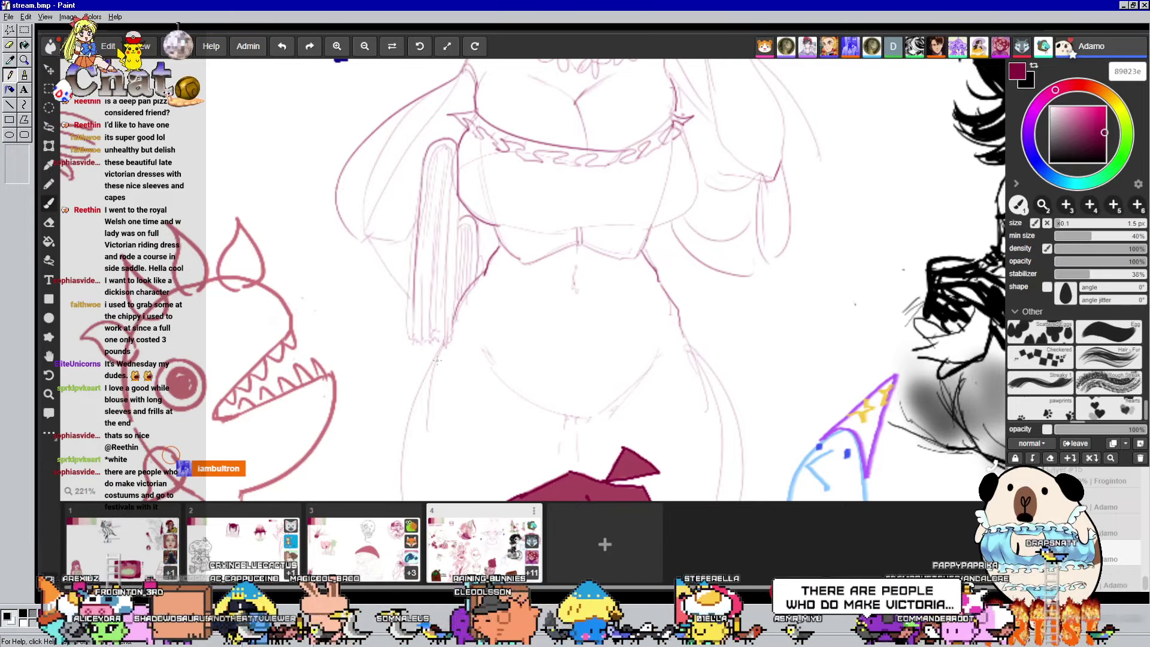
{"action": "key", "text": "ctrl+z"}
{"action": "left_click_drag", "start_coordinate": [420, 200], "coordinate": [403, 337]}
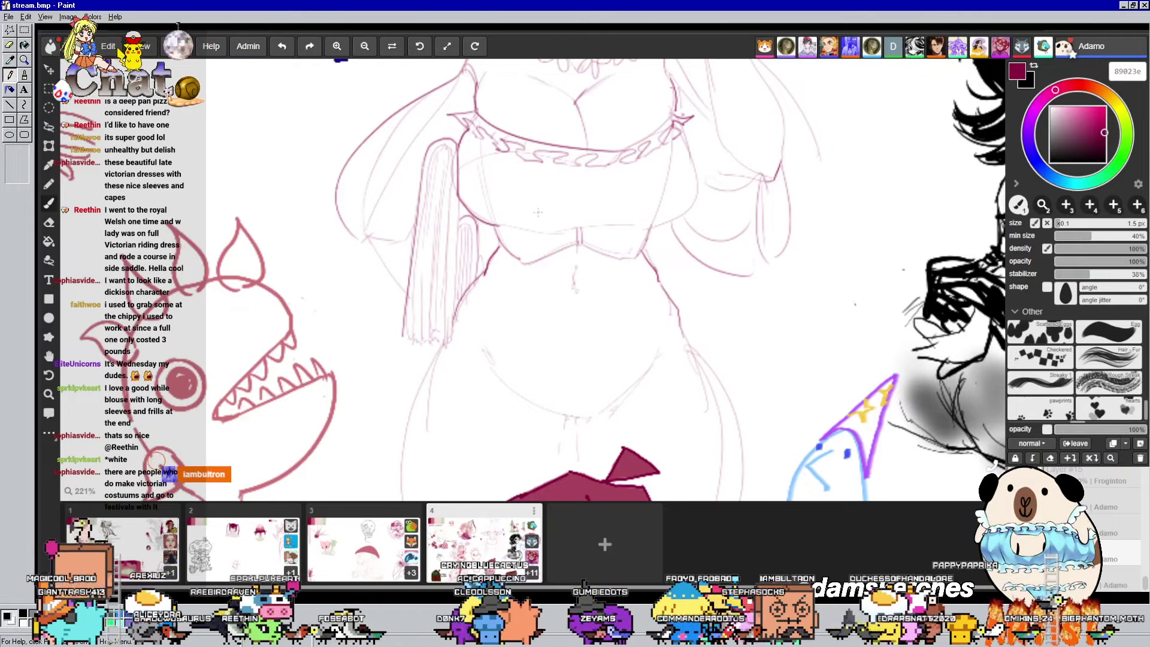
{"action": "mouse_move", "coordinate": [444, 144]}
{"action": "left_mouse_down"}
{"action": "mouse_move", "coordinate": [421, 188]}
{"action": "mouse_move", "coordinate": [406, 343]}
{"action": "left_mouse_up"}
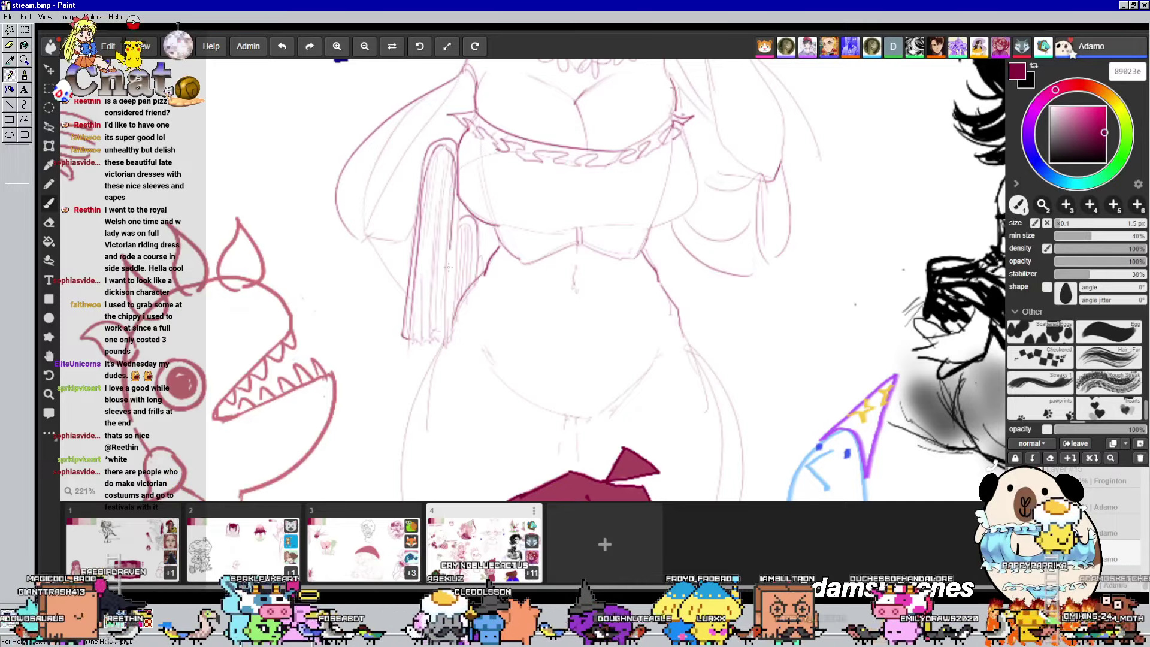
{"action": "left_click_drag", "start_coordinate": [448, 268], "coordinate": [446, 338]}
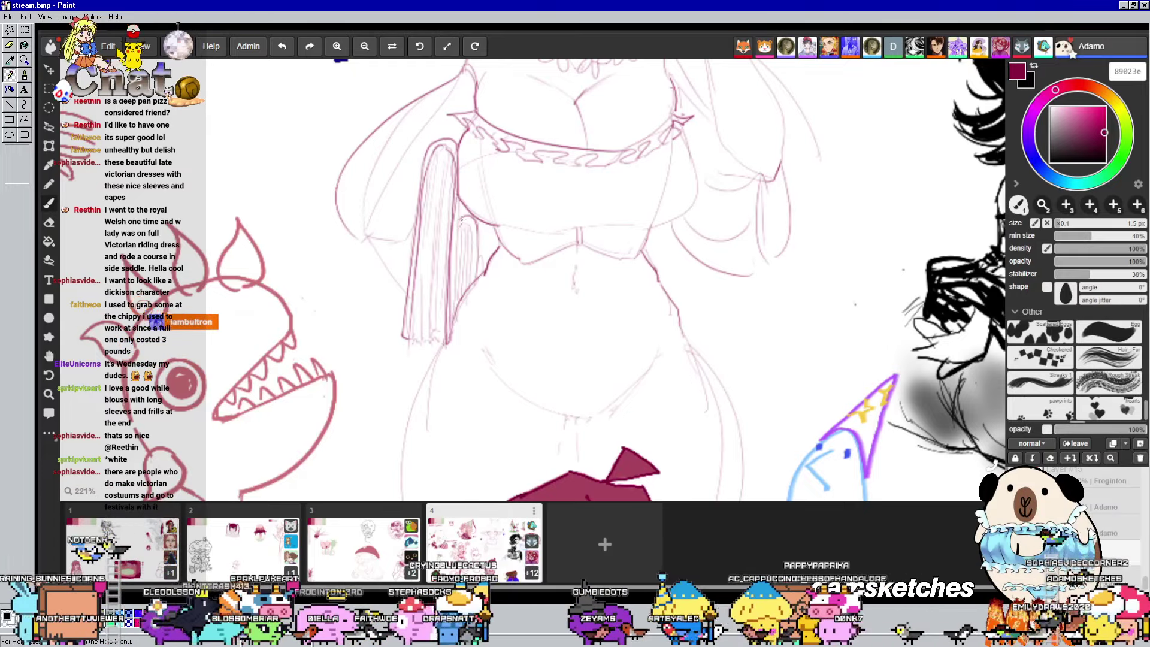
{"action": "mouse_move", "coordinate": [458, 194]}
{"action": "left_mouse_down"}
{"action": "mouse_move", "coordinate": [451, 311]}
{"action": "mouse_move", "coordinate": [473, 225]}
{"action": "left_mouse_up"}
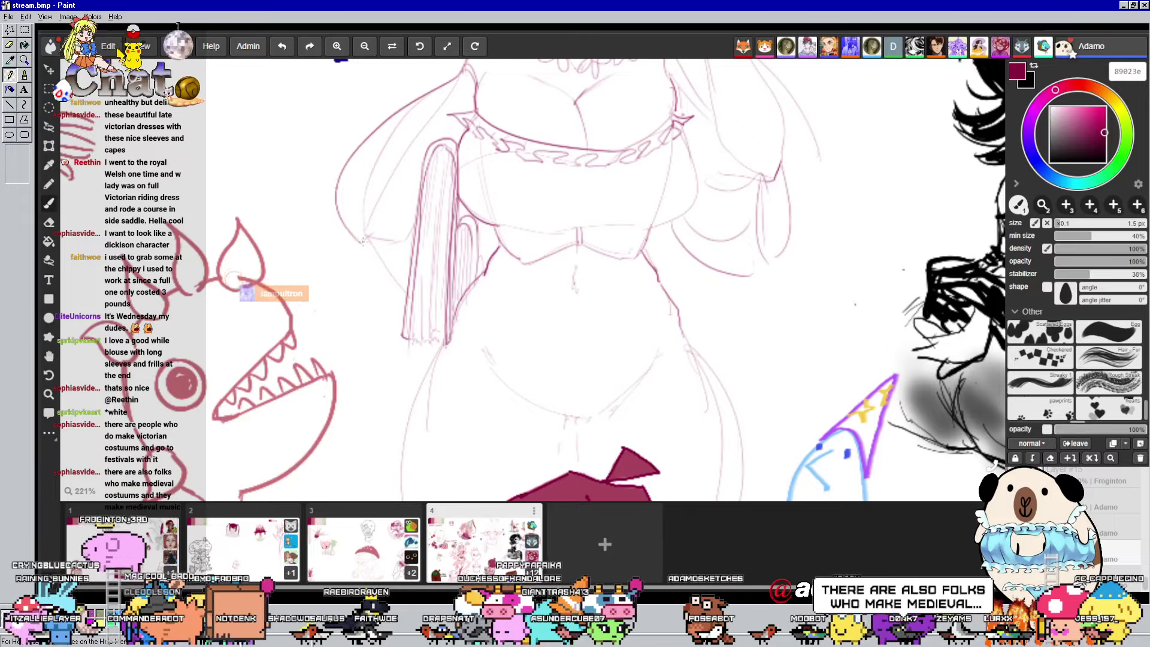
{"action": "left_click_drag", "start_coordinate": [362, 239], "coordinate": [409, 303]}
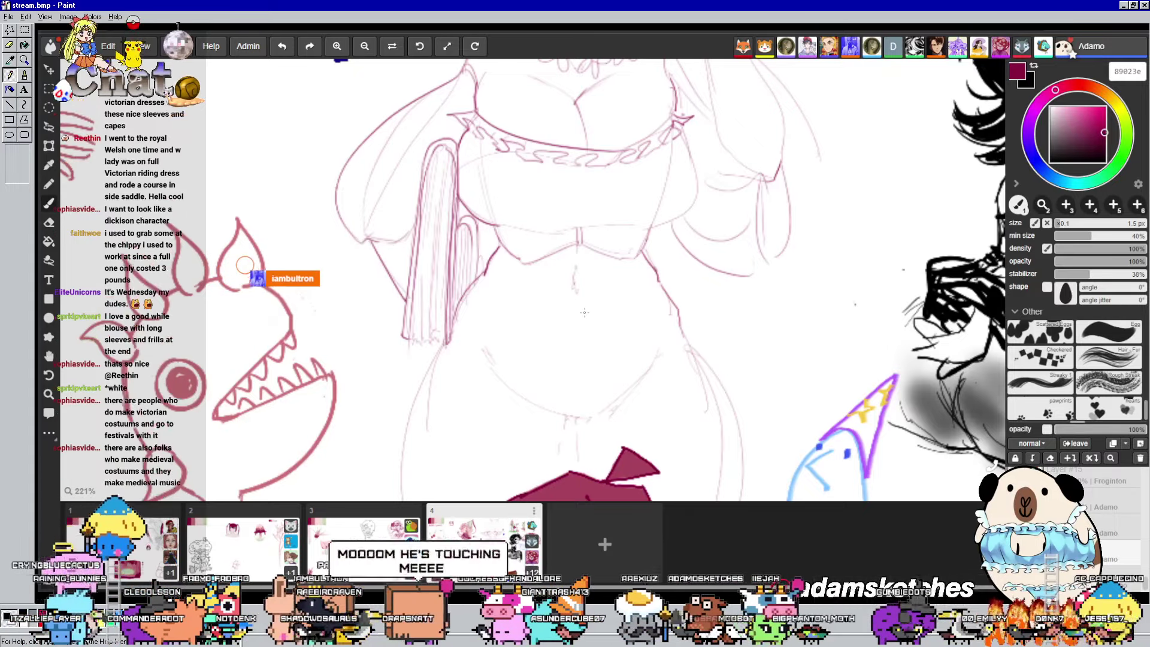
Ink the navel as a short vertical stroke below the centre of the top's hem
{"action": "left_click_drag", "start_coordinate": [768, 236], "coordinate": [566, 450]}
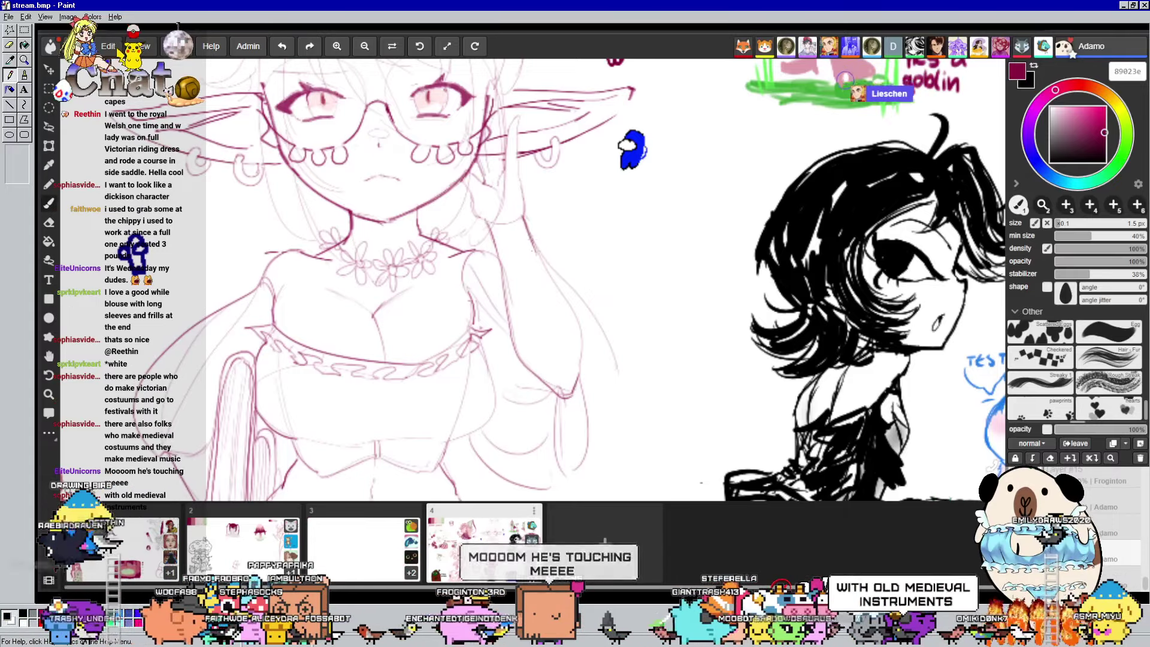
{"action": "left_click_drag", "start_coordinate": [624, 397], "coordinate": [742, 471]}
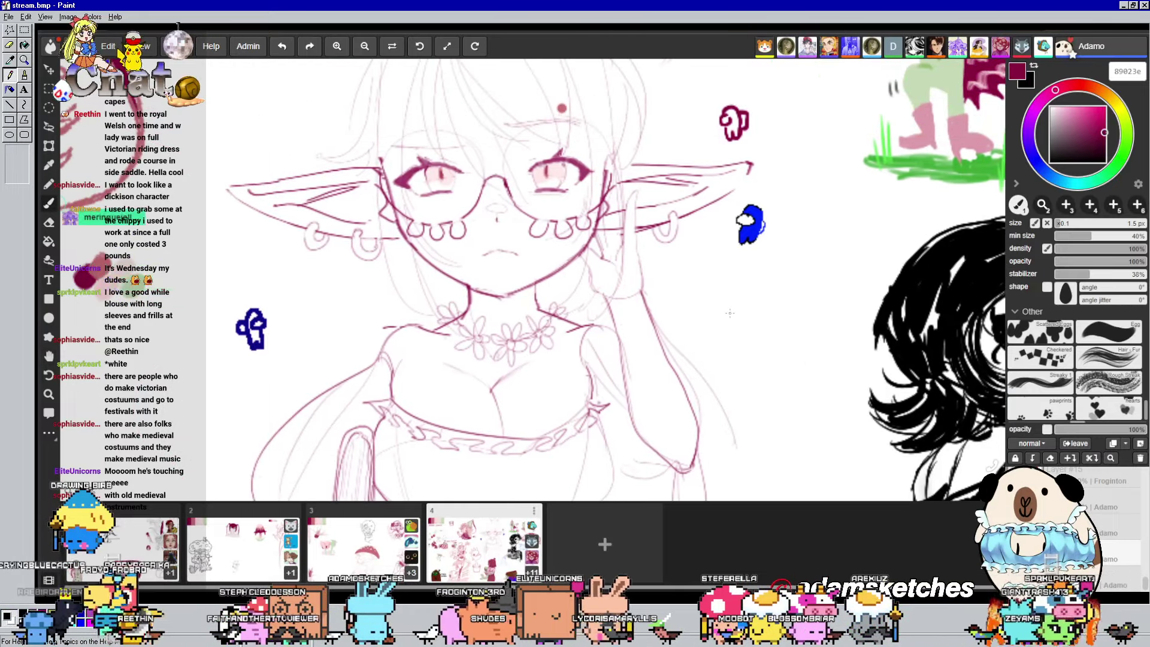
{"action": "left_click_drag", "start_coordinate": [739, 433], "coordinate": [745, 280]}
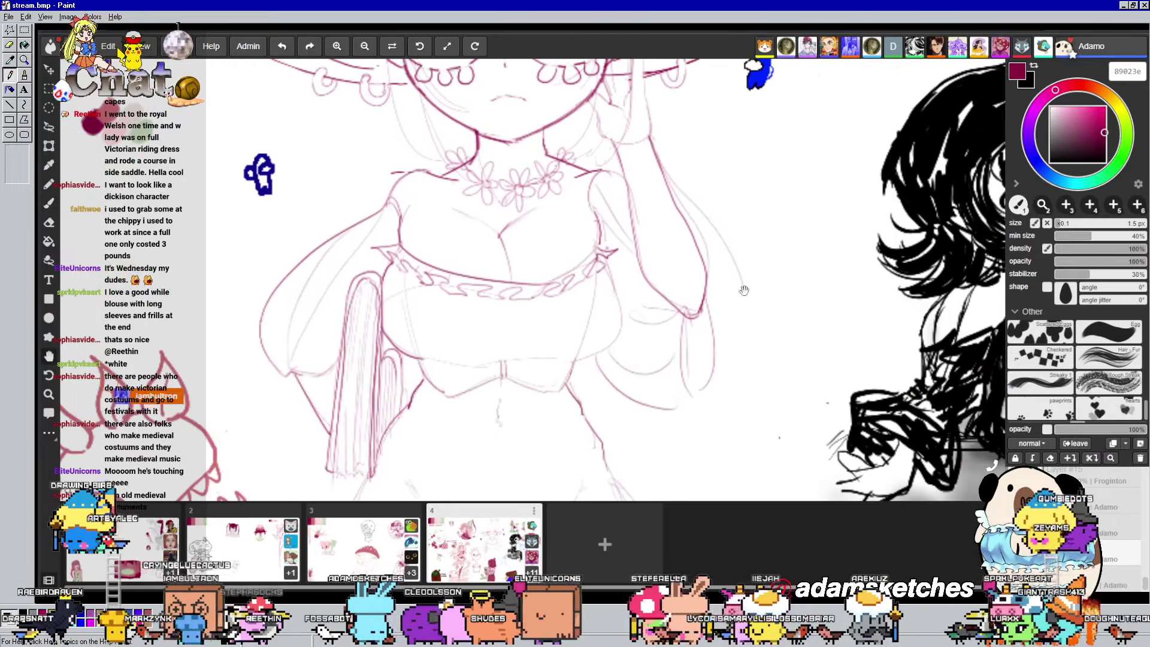
{"action": "left_click_drag", "start_coordinate": [739, 342], "coordinate": [751, 269]}
{"action": "key", "text": "b"}
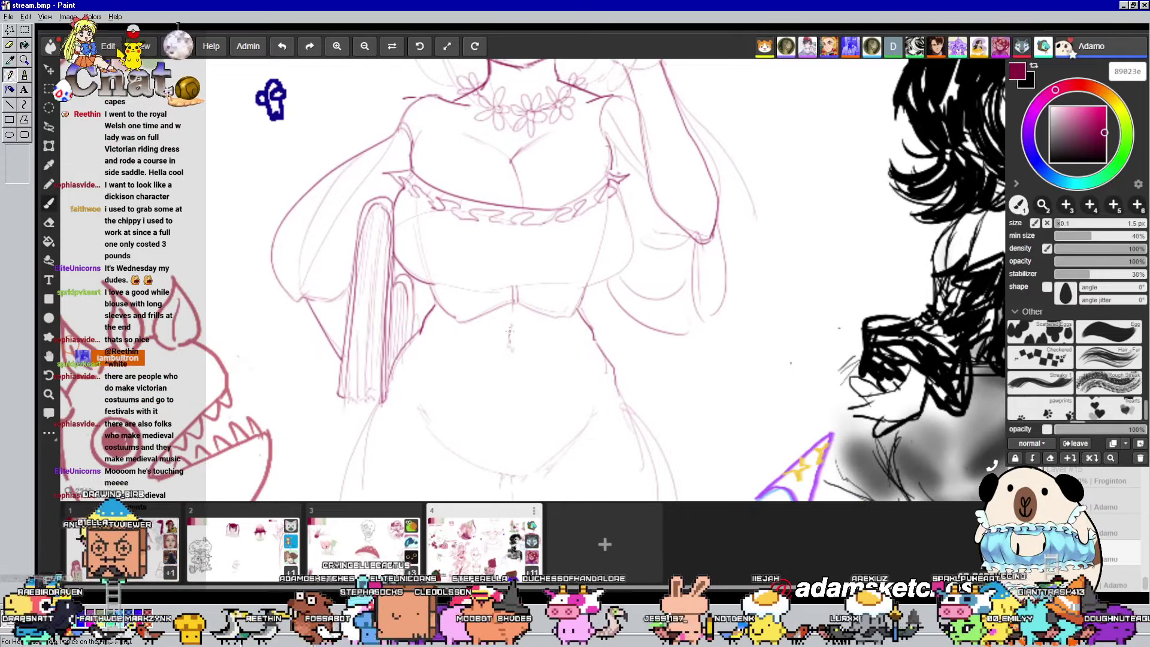
{"action": "left_click_drag", "start_coordinate": [510, 336], "coordinate": [510, 346]}
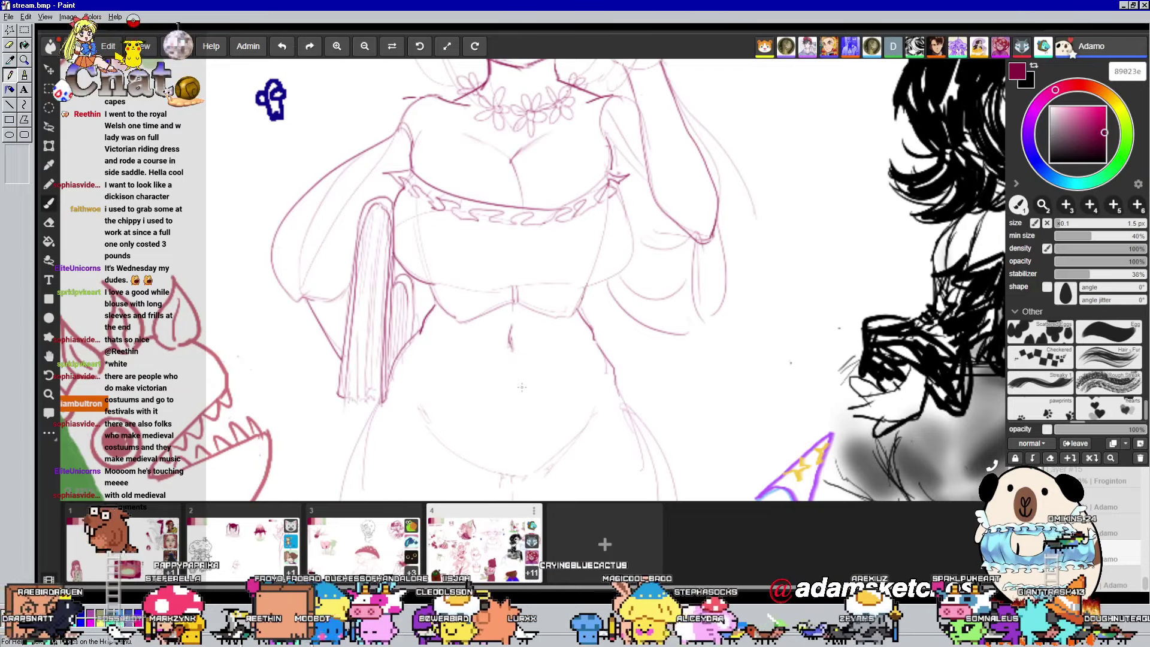
Examine the character's inked upper body from the glasses and raised arm down to the waist
{"action": "left_click_drag", "start_coordinate": [756, 380], "coordinate": [817, 289]}
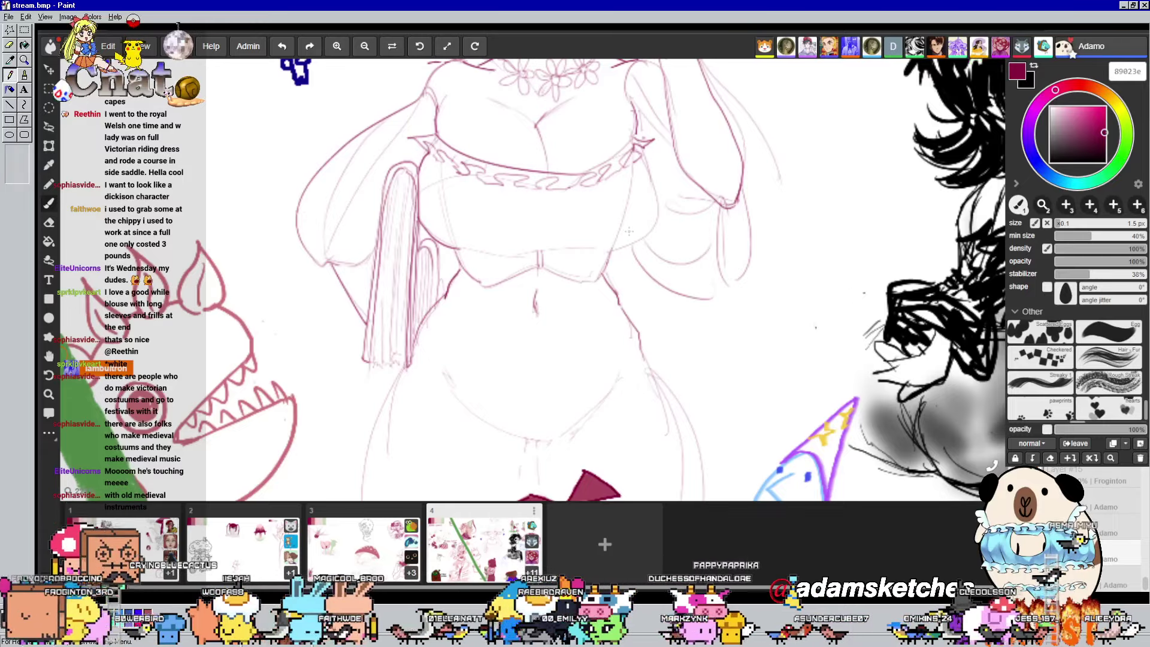
{"action": "key", "text": "space"}
{"action": "left_click_drag", "start_coordinate": [657, 335], "coordinate": [672, 455]}
{"action": "left_click_drag", "start_coordinate": [671, 326], "coordinate": [690, 413]}
{"action": "left_click_drag", "start_coordinate": [818, 334], "coordinate": [810, 340]}
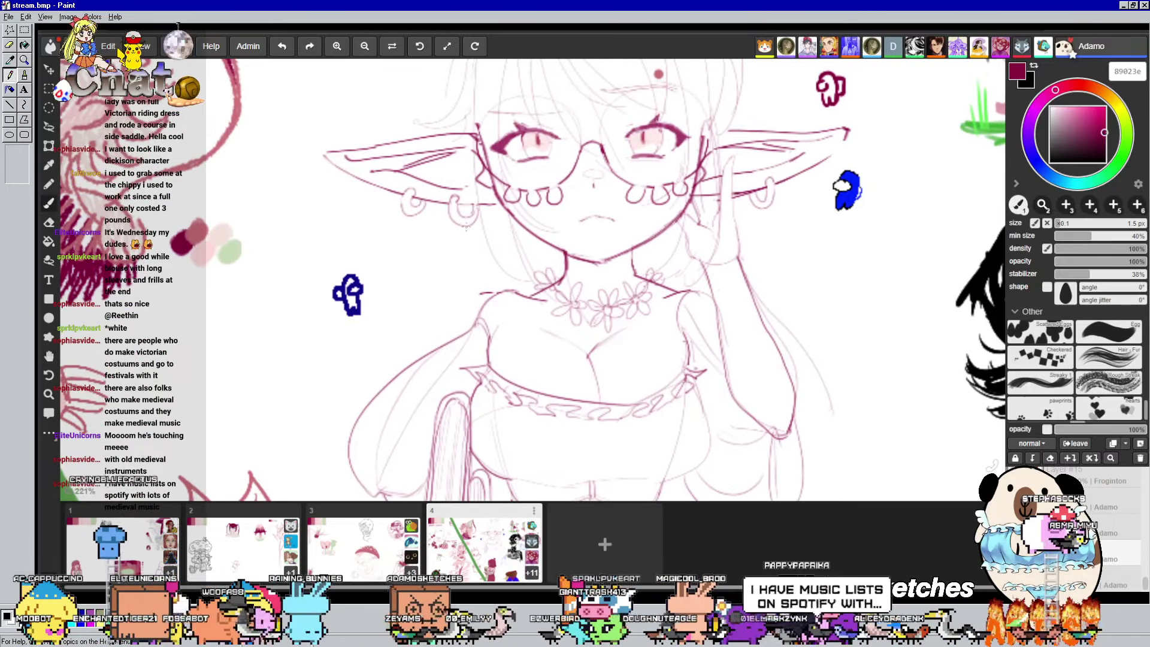
{"action": "left_click_drag", "start_coordinate": [796, 403], "coordinate": [756, 326]}
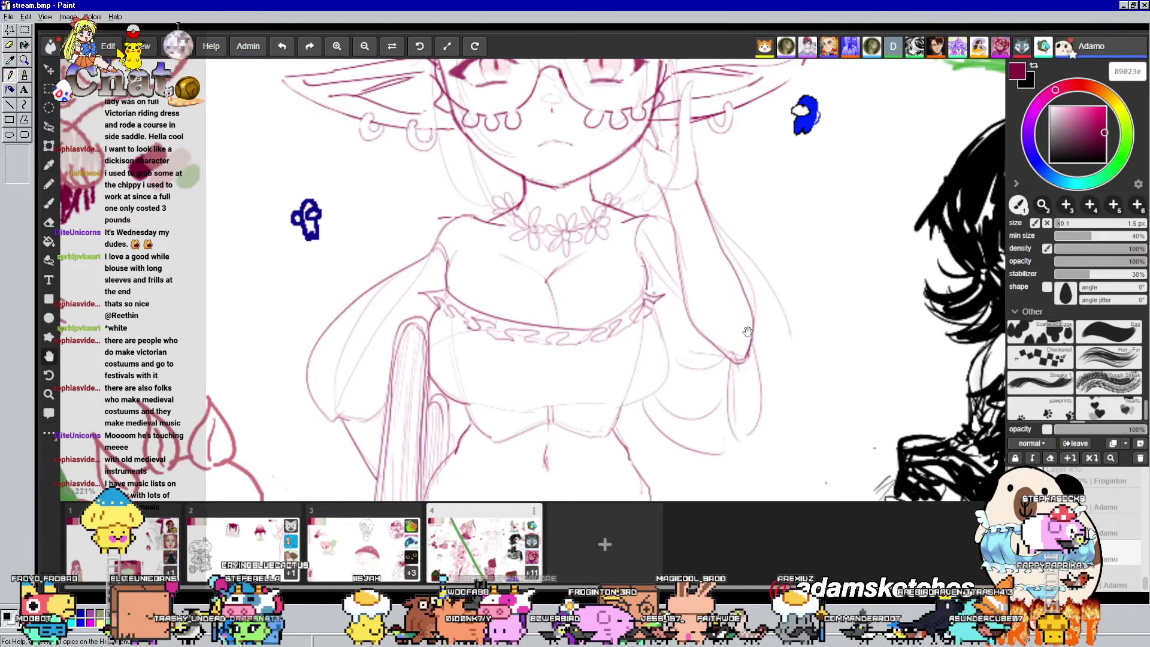
{"action": "left_click_drag", "start_coordinate": [756, 376], "coordinate": [764, 334]}
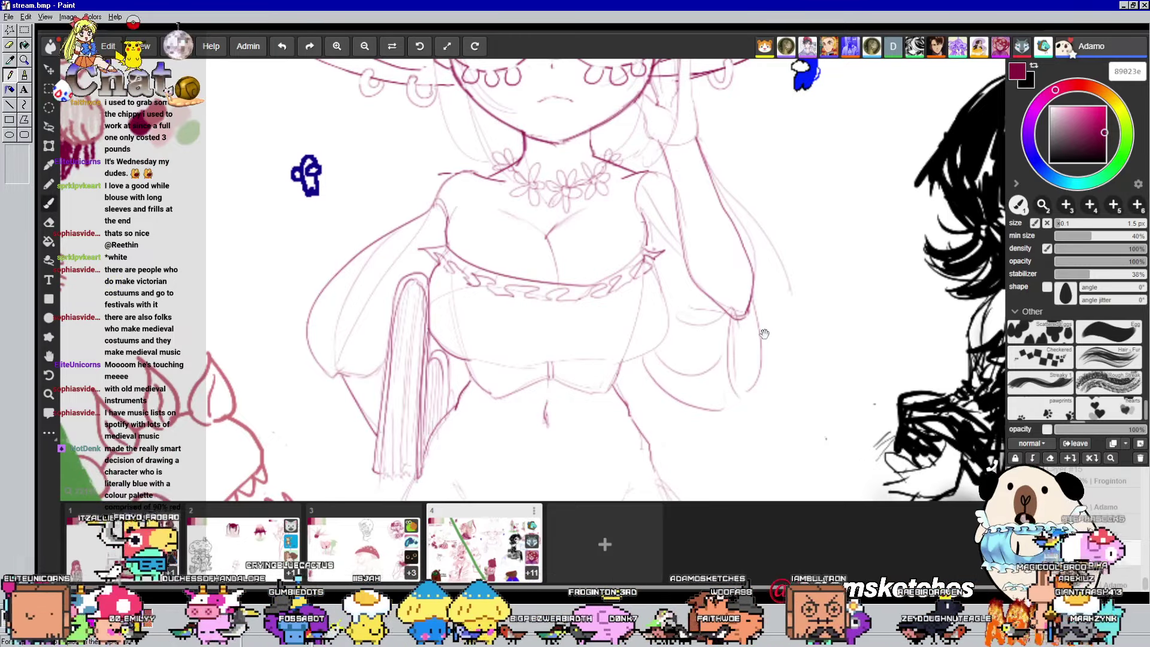
{"action": "left_click_drag", "start_coordinate": [683, 349], "coordinate": [687, 304]}
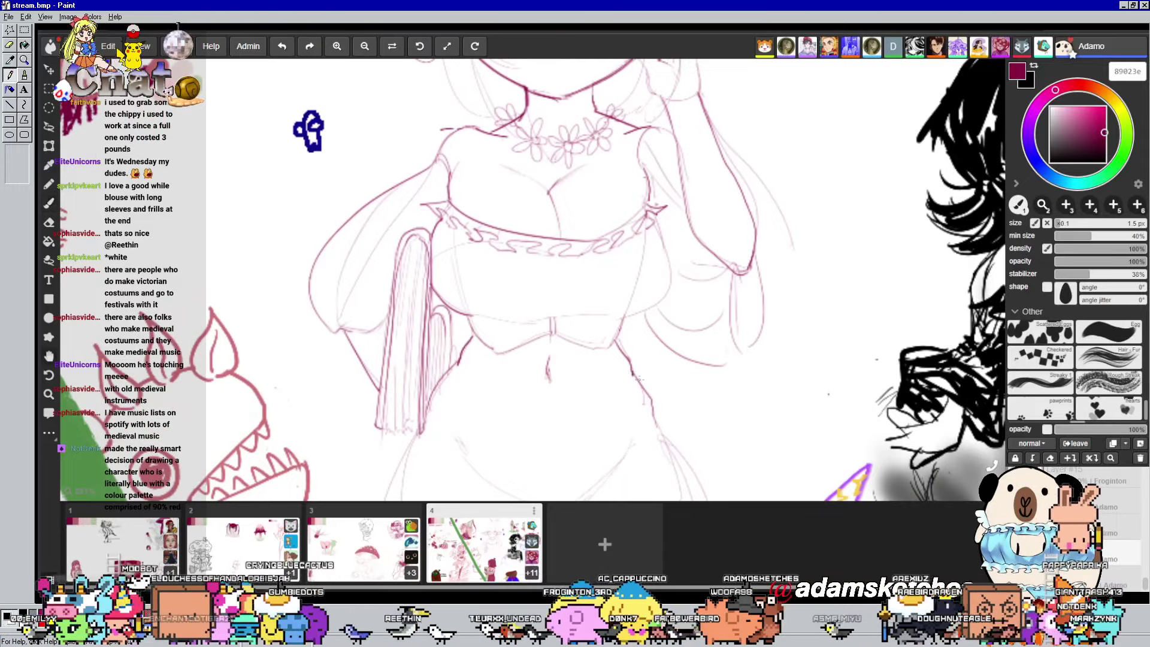
Ink the skirt's V-shaped waistline, the hip lines on both sides and the long pleat lines falling from the waist
{"action": "left_click_drag", "start_coordinate": [639, 378], "coordinate": [662, 288]}
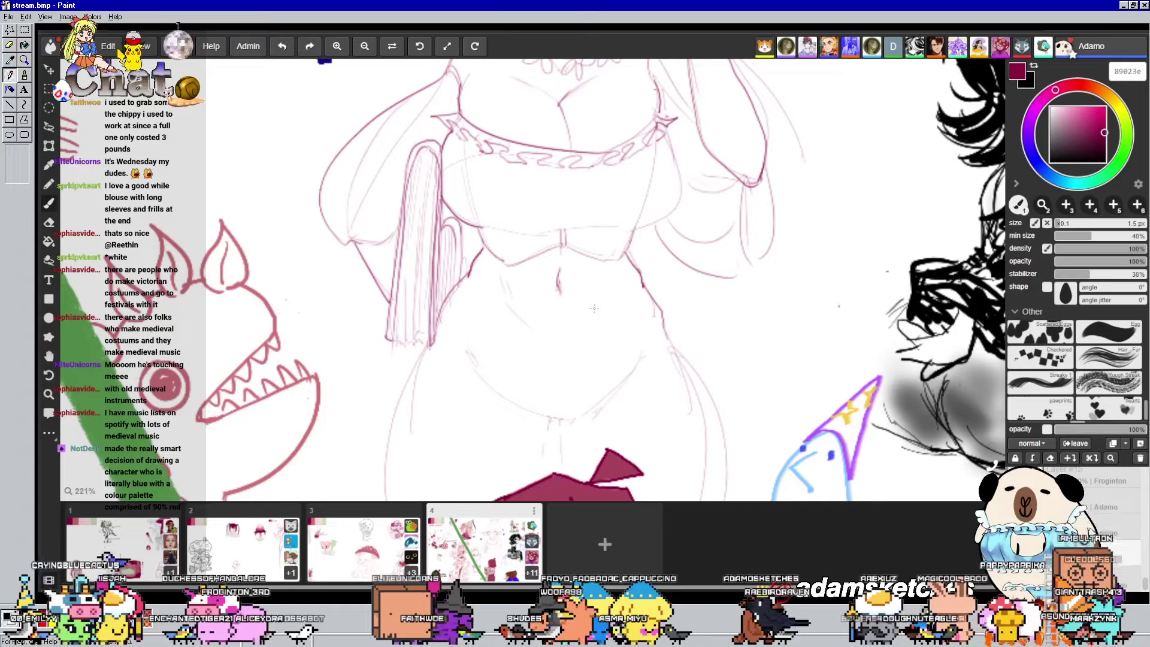
{"action": "left_click_drag", "start_coordinate": [790, 205], "coordinate": [787, 124]}
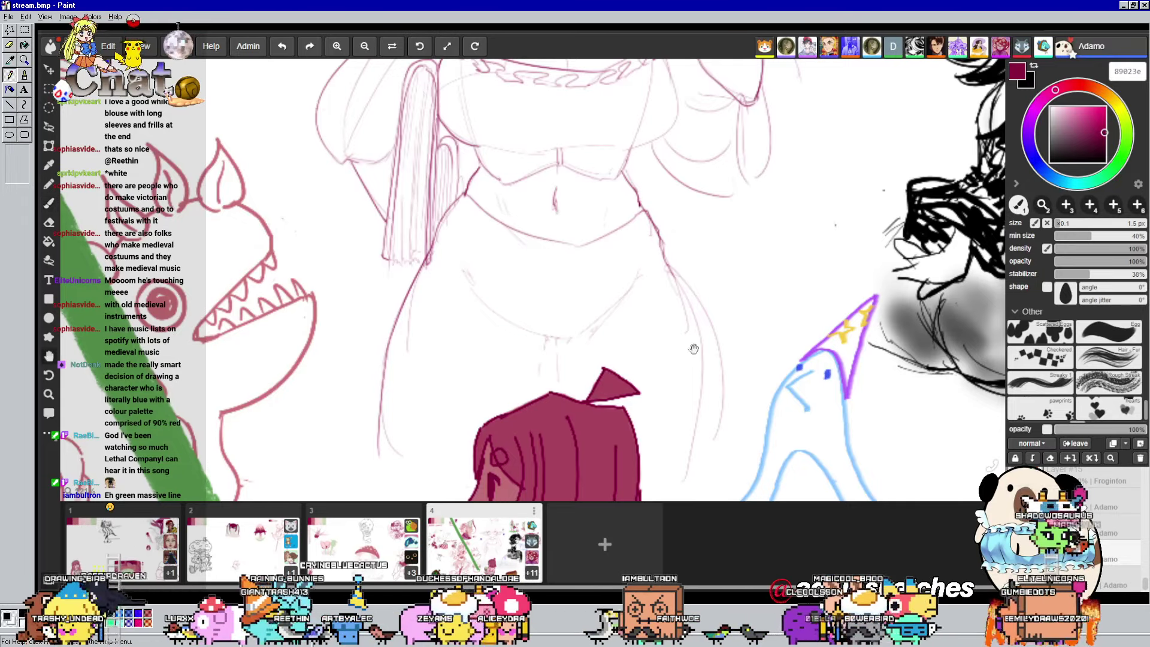
{"action": "left_click_drag", "start_coordinate": [694, 348], "coordinate": [695, 321]}
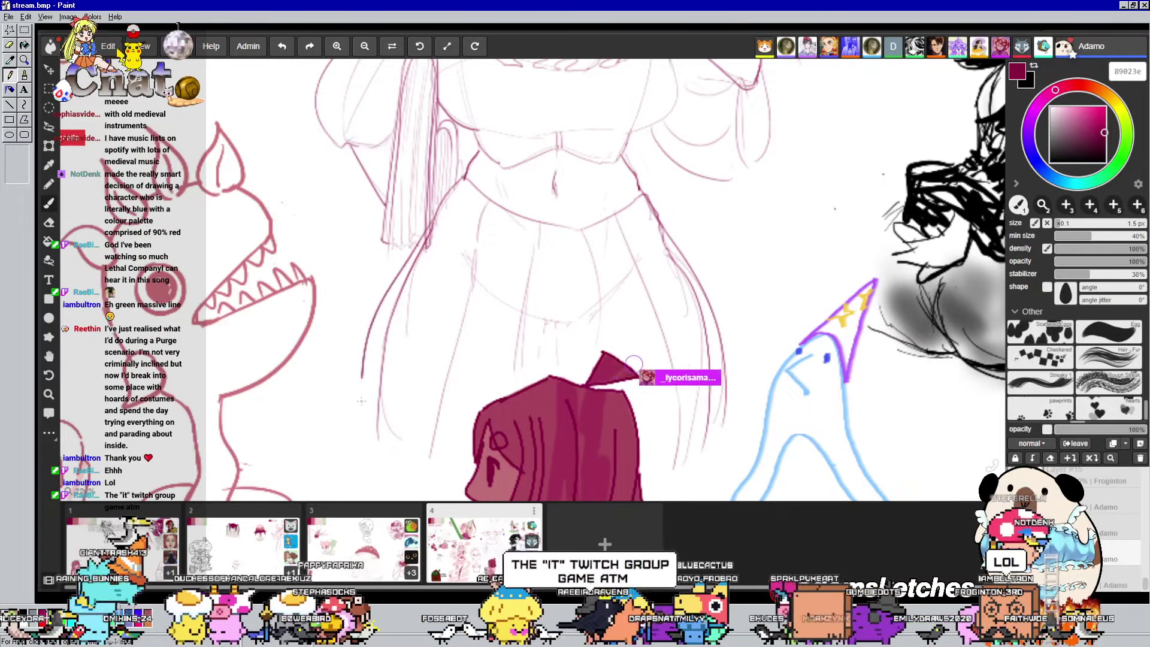
{"action": "key", "text": "space"}
Ink the rounded side of the top below the raised arm and strengthen the flared outer edges of the skirt
{"action": "left_click_drag", "start_coordinate": [781, 218], "coordinate": [723, 400]}
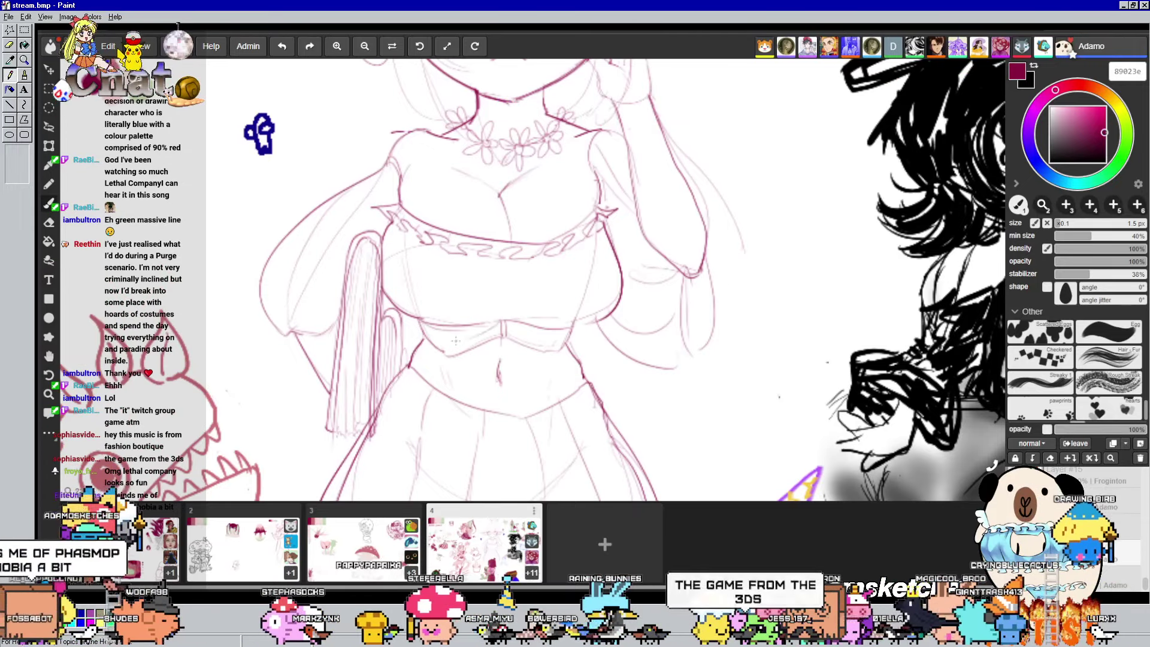
{"action": "left_click_drag", "start_coordinate": [646, 336], "coordinate": [702, 223]}
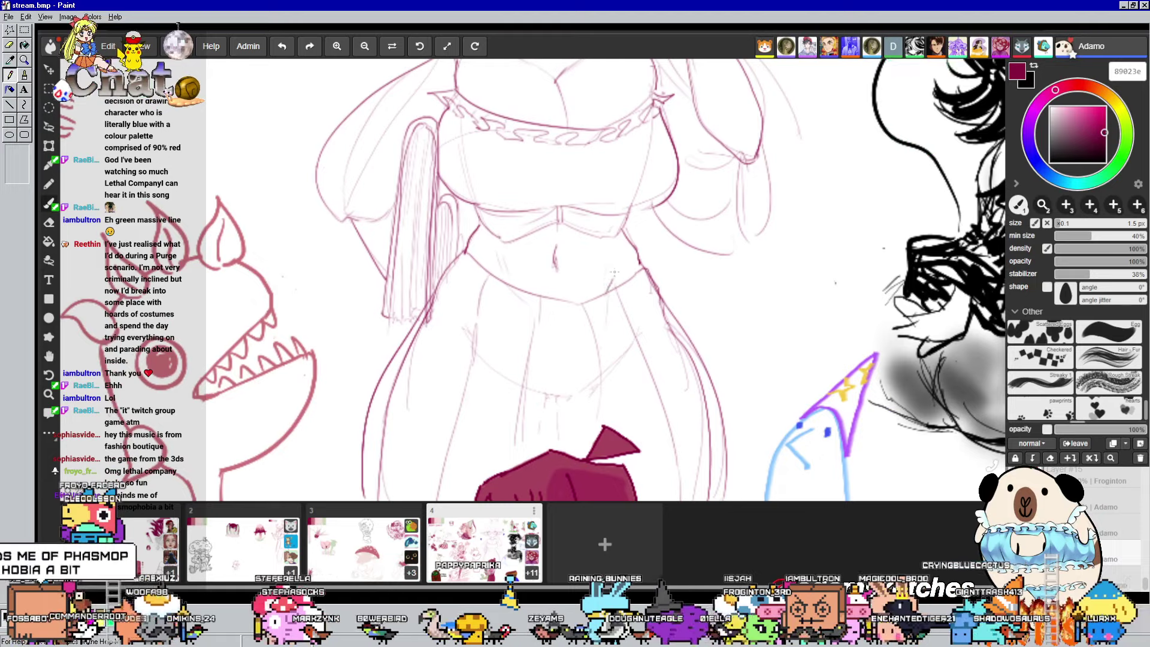
{"action": "left_click_drag", "start_coordinate": [764, 300], "coordinate": [728, 360]}
{"action": "mouse_move", "coordinate": [740, 215]}
{"action": "left_mouse_down"}
{"action": "mouse_move", "coordinate": [741, 436]}
{"action": "mouse_move", "coordinate": [785, 251]}
{"action": "left_mouse_up"}
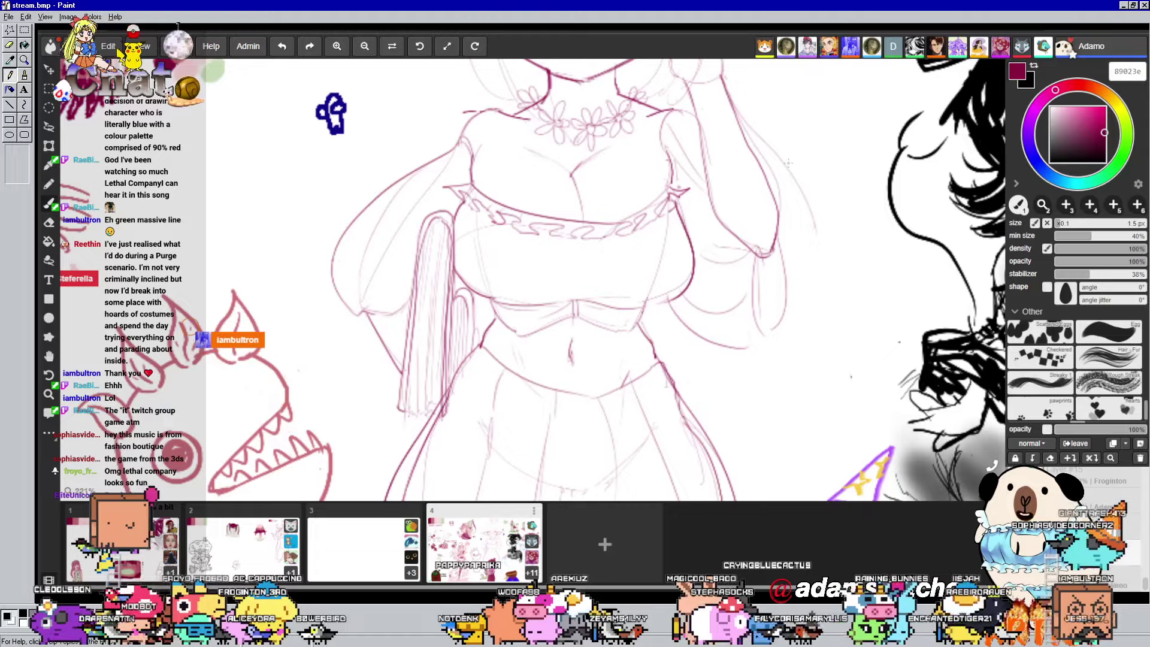
Ink a small beauty mark just below the corner of the character's mouth
{"action": "scroll", "coordinate": [520, 137], "scroll_direction": "down", "scroll_amount": 5}
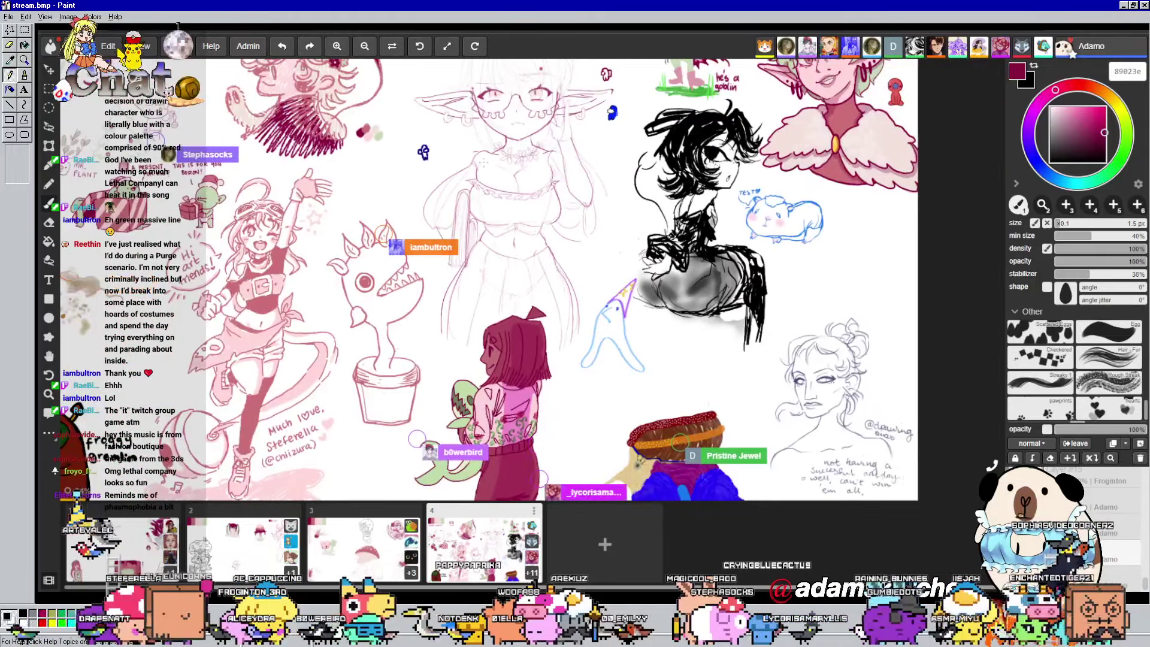
{"action": "left_click_drag", "start_coordinate": [495, 134], "coordinate": [475, 205]}
{"action": "scroll", "coordinate": [501, 165], "scroll_direction": "up", "scroll_amount": 2}
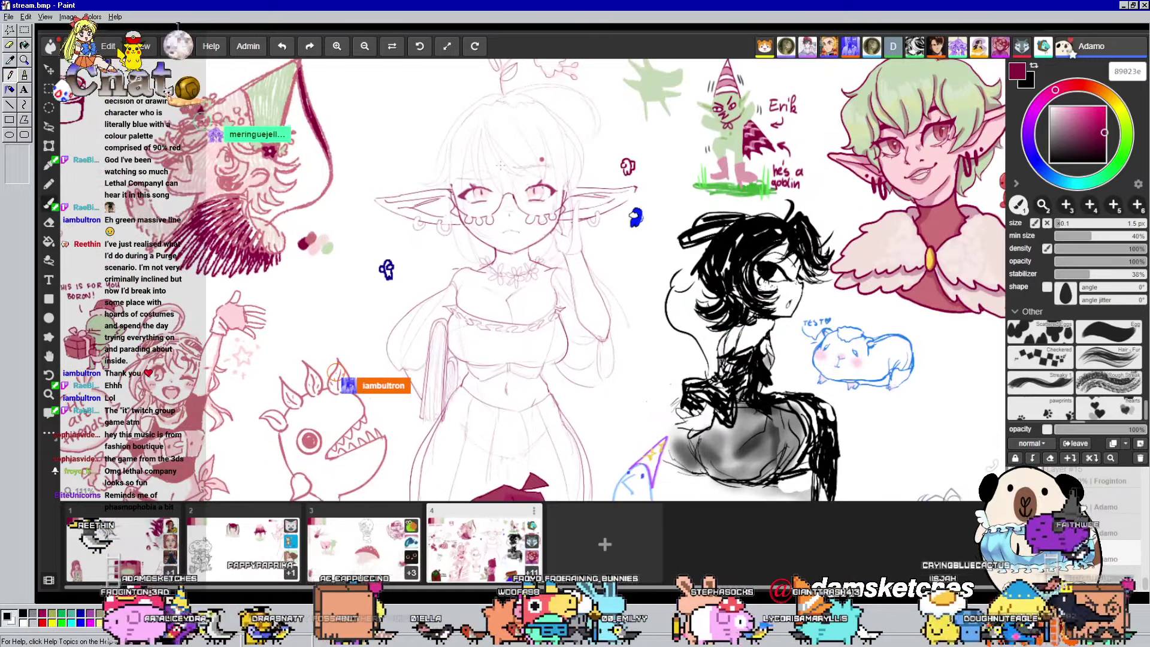
{"action": "scroll", "coordinate": [501, 164], "scroll_direction": "down", "scroll_amount": 2}
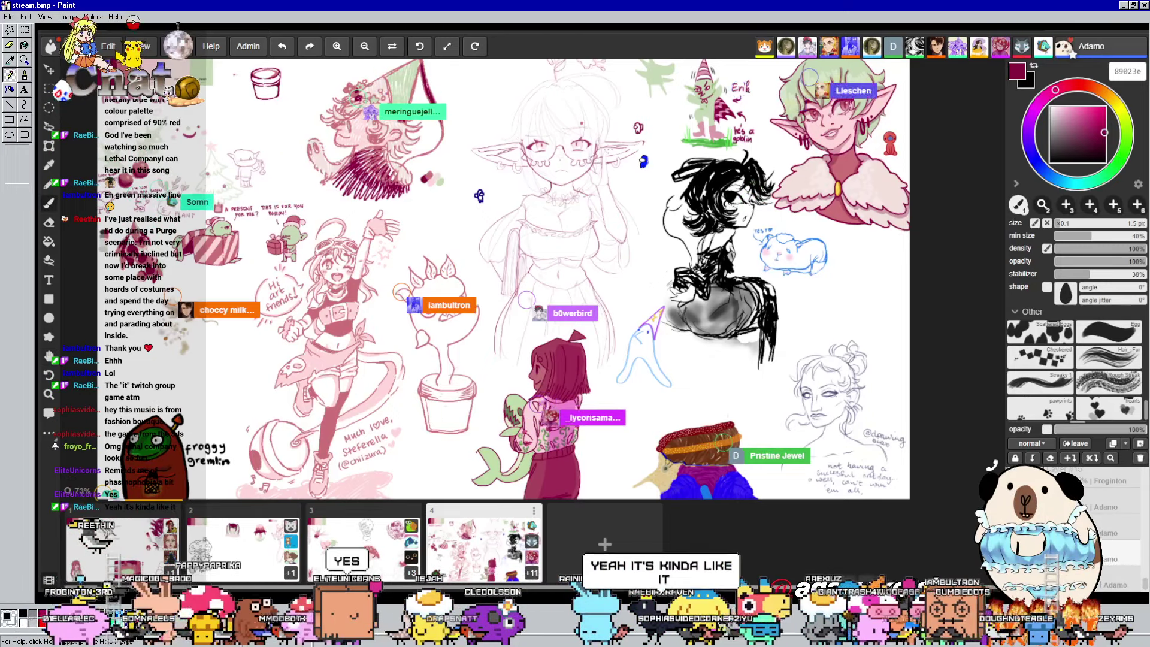
{"action": "left_click_drag", "start_coordinate": [590, 153], "coordinate": [569, 161]}
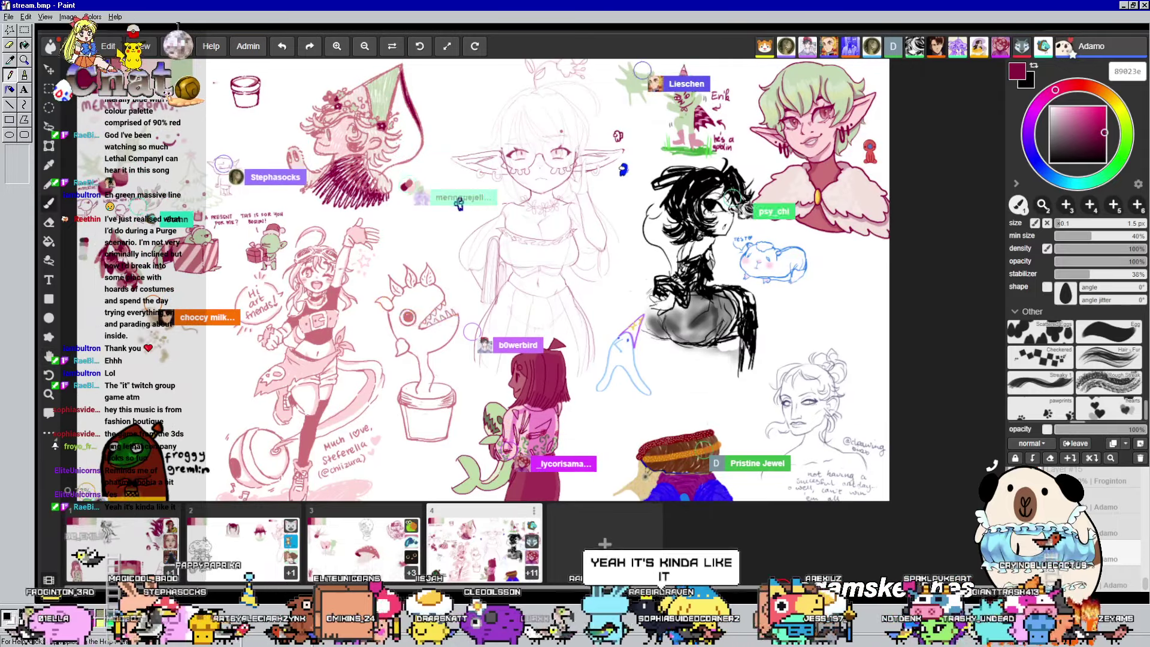
{"action": "scroll", "coordinate": [576, 179], "scroll_direction": "up", "scroll_amount": 3}
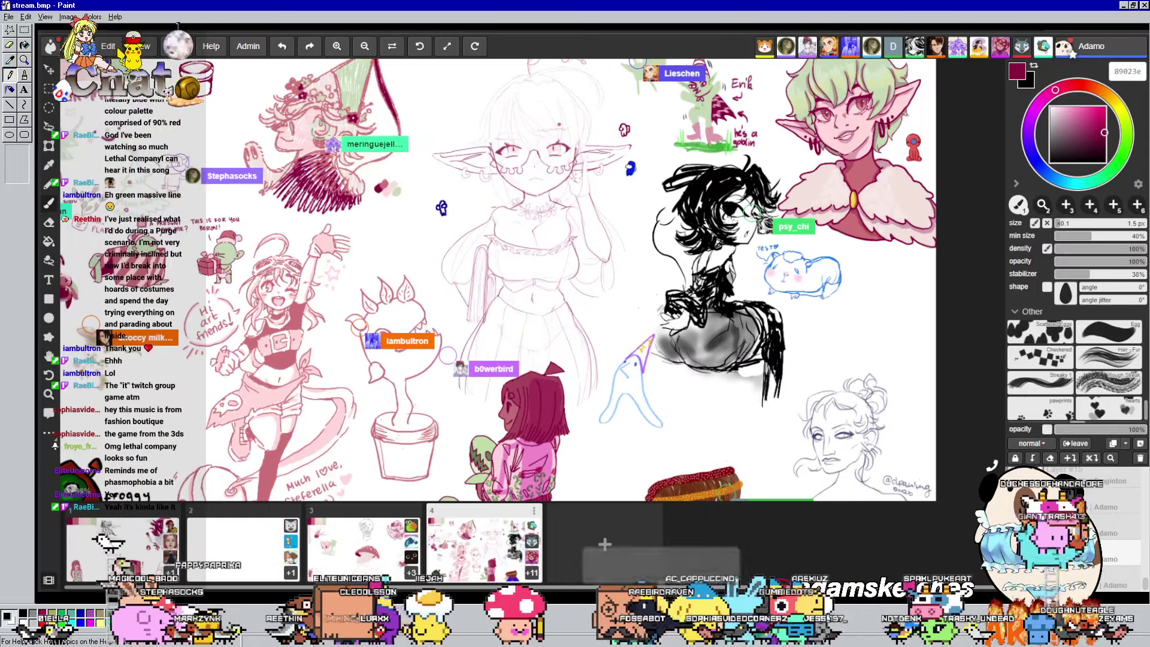
{"action": "scroll", "coordinate": [642, 228], "scroll_direction": "up", "scroll_amount": 3}
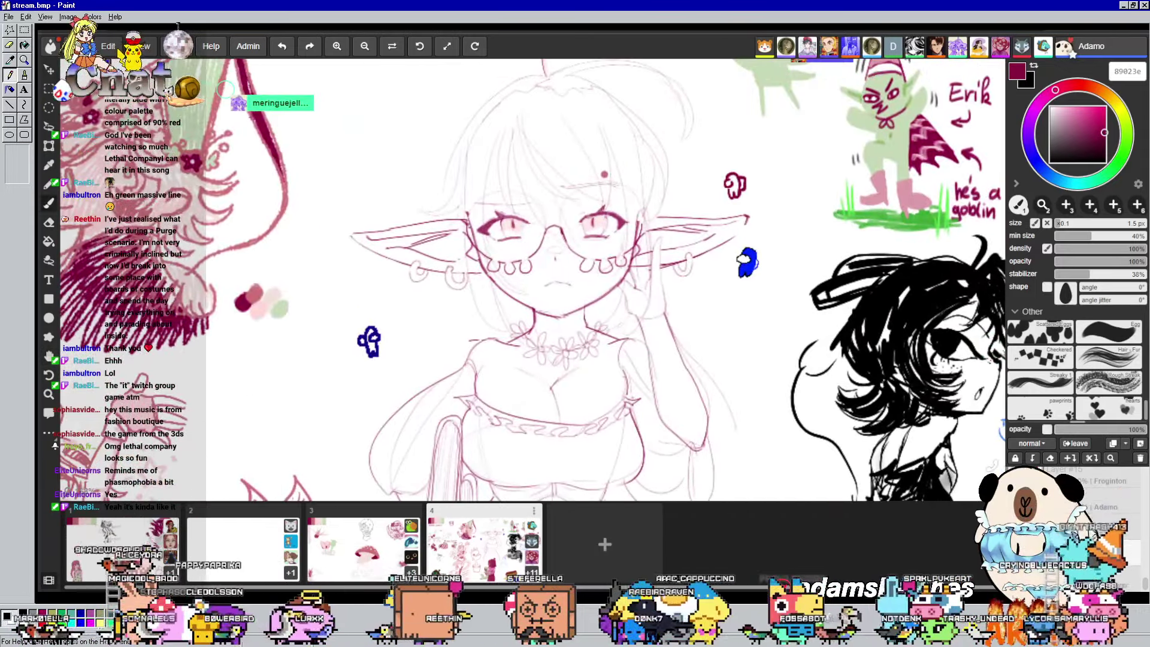
{"action": "left_click_drag", "start_coordinate": [603, 202], "coordinate": [589, 190]}
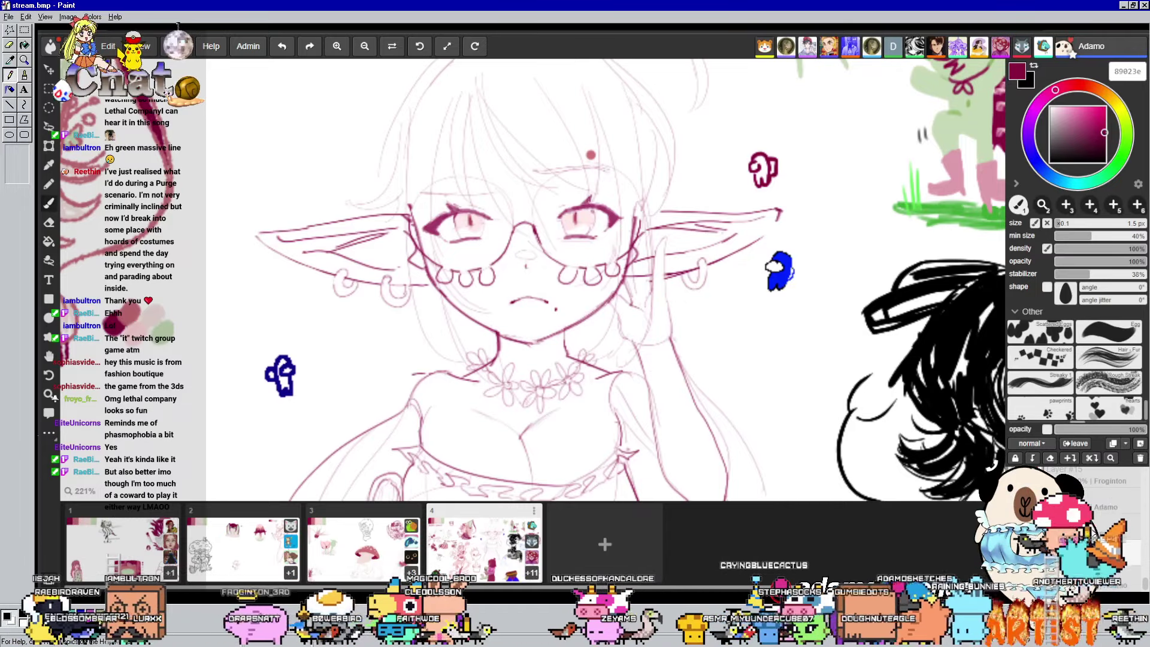
Lasso the face and pointed ears, scale the selection down slightly and recentre it above the neck
{"action": "key", "text": "m"}
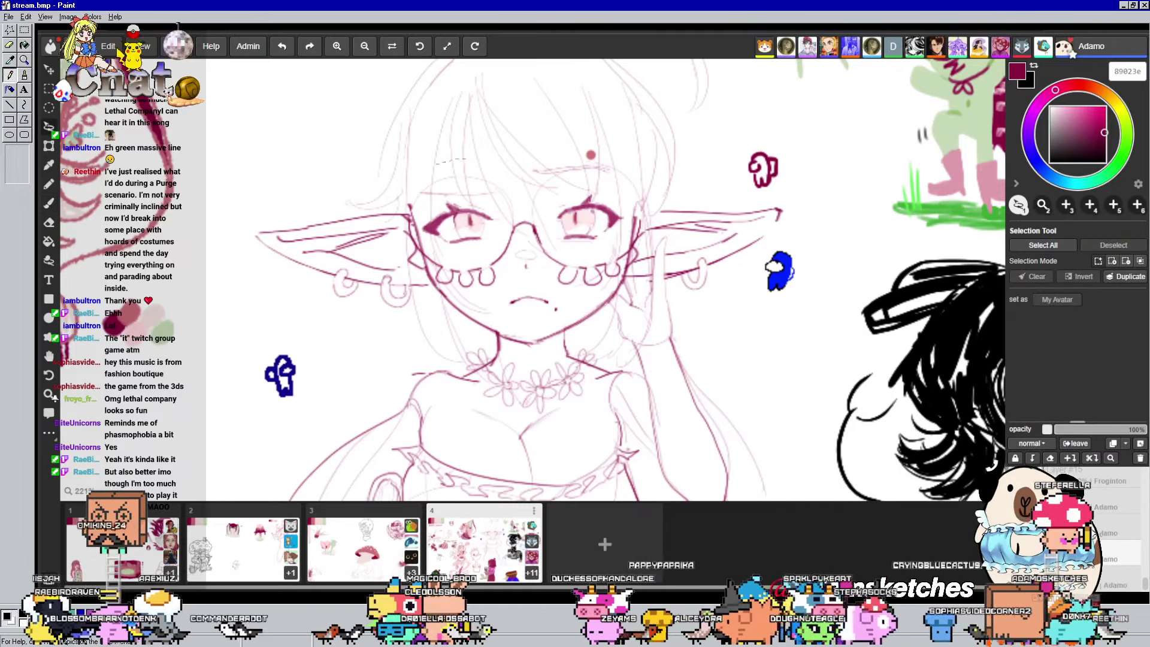
{"action": "mouse_move", "coordinate": [366, 327]}
{"action": "left_mouse_down"}
{"action": "mouse_move", "coordinate": [471, 334]}
{"action": "mouse_move", "coordinate": [488, 352]}
{"action": "left_mouse_up"}
{"action": "mouse_move", "coordinate": [566, 344]}
{"action": "left_mouse_down"}
{"action": "mouse_move", "coordinate": [623, 287]}
{"action": "mouse_move", "coordinate": [761, 246]}
{"action": "mouse_move", "coordinate": [815, 193]}
{"action": "mouse_move", "coordinate": [707, 200]}
{"action": "mouse_move", "coordinate": [664, 150]}
{"action": "mouse_move", "coordinate": [575, 112]}
{"action": "mouse_move", "coordinate": [420, 173]}
{"action": "left_mouse_up"}
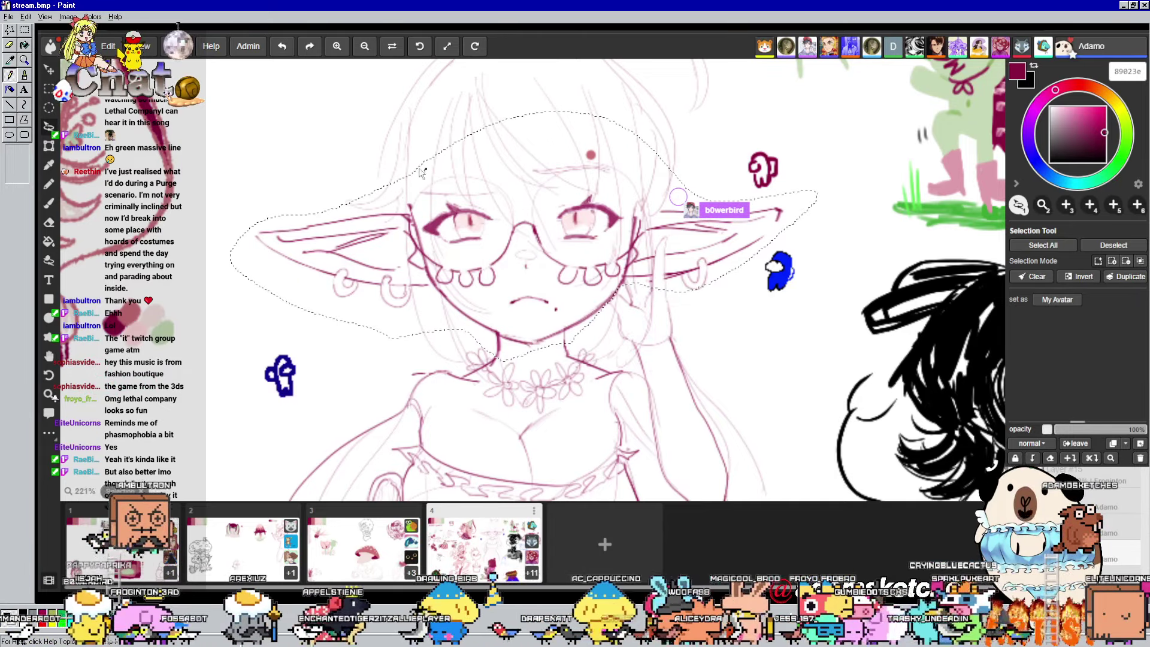
{"action": "left_click", "coordinate": [49, 146]}
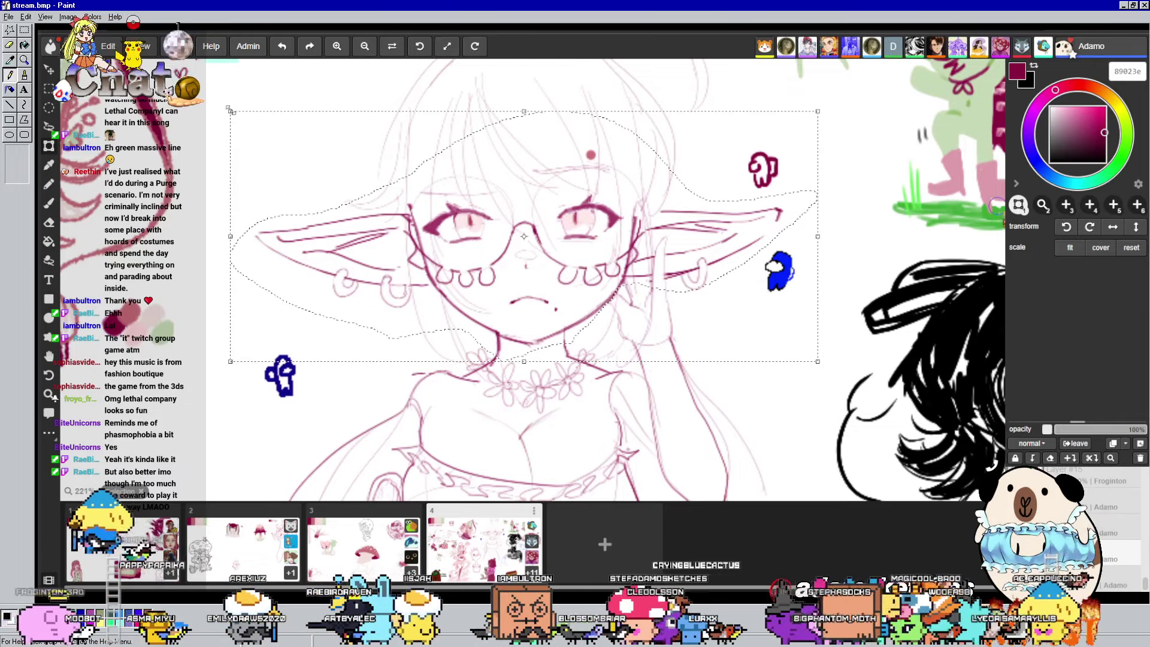
{"action": "left_click_drag", "start_coordinate": [235, 114], "coordinate": [287, 135]}
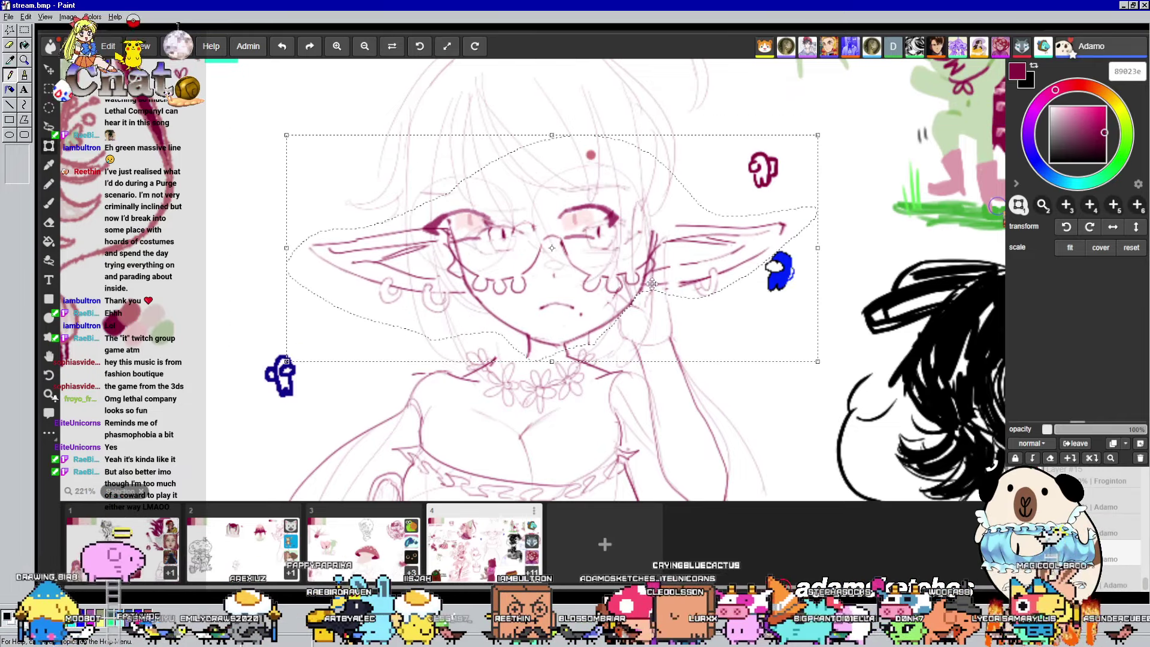
{"action": "left_click_drag", "start_coordinate": [612, 282], "coordinate": [603, 282]}
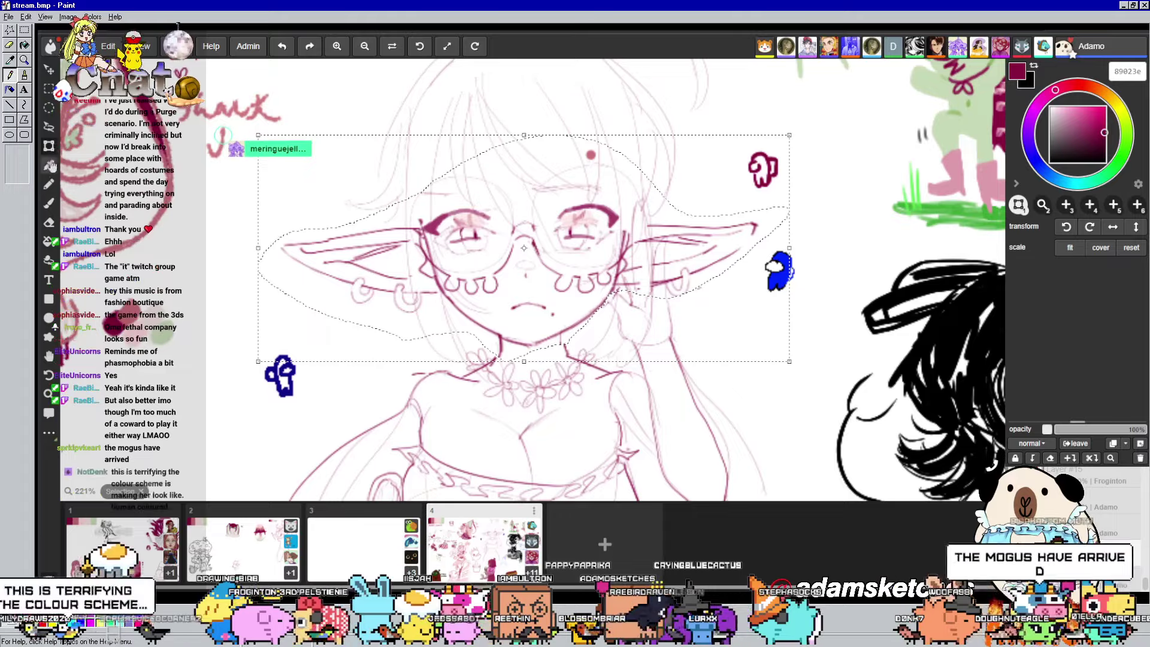
Clear the selection around the resized face and ears
{"action": "key", "text": "i"}
{"action": "scroll", "coordinate": [576, 189], "scroll_direction": "down", "scroll_amount": 2}
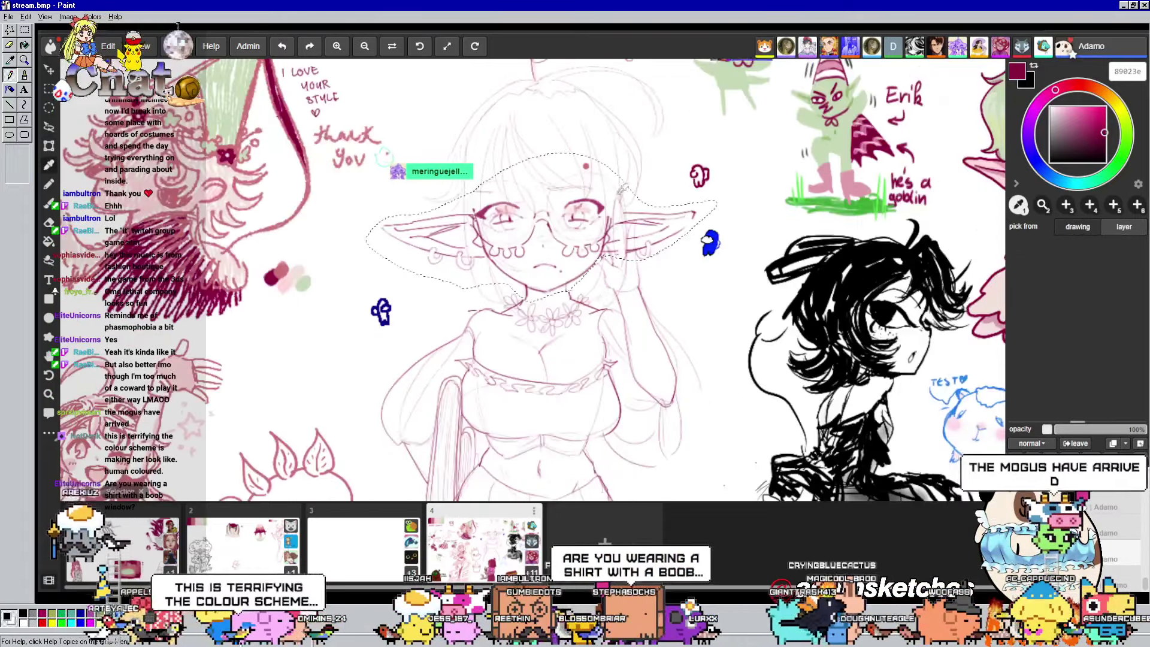
{"action": "key", "text": "ctrl+t"}
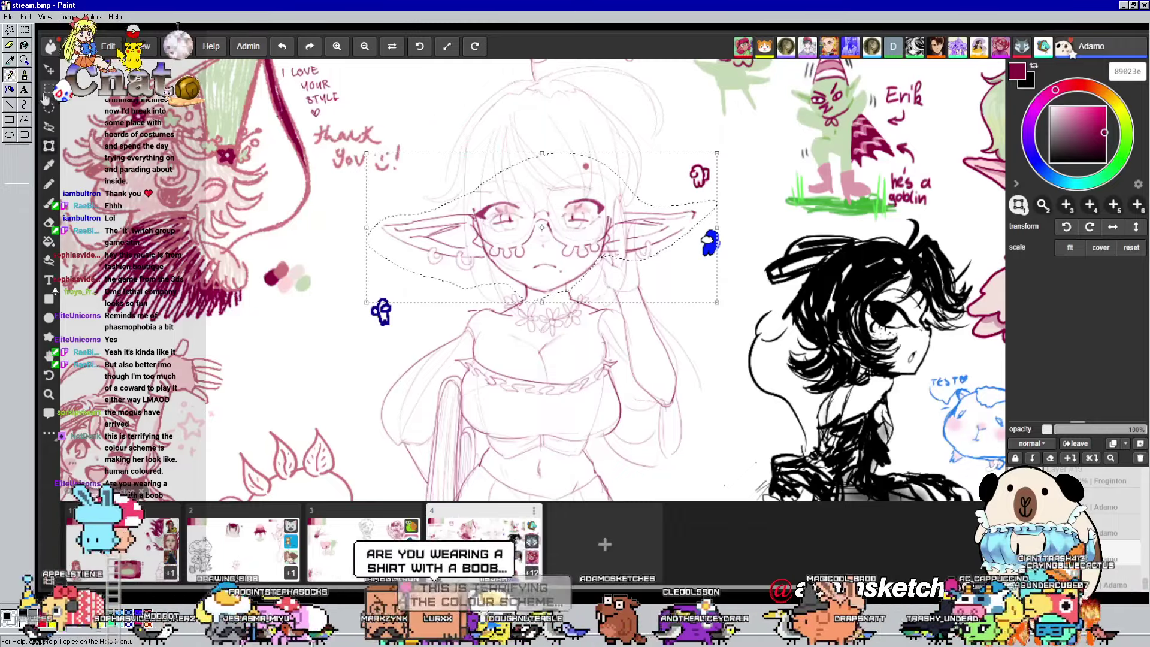
{"action": "key", "text": "m"}
{"action": "scroll", "coordinate": [397, 108], "scroll_direction": "down", "scroll_amount": 2}
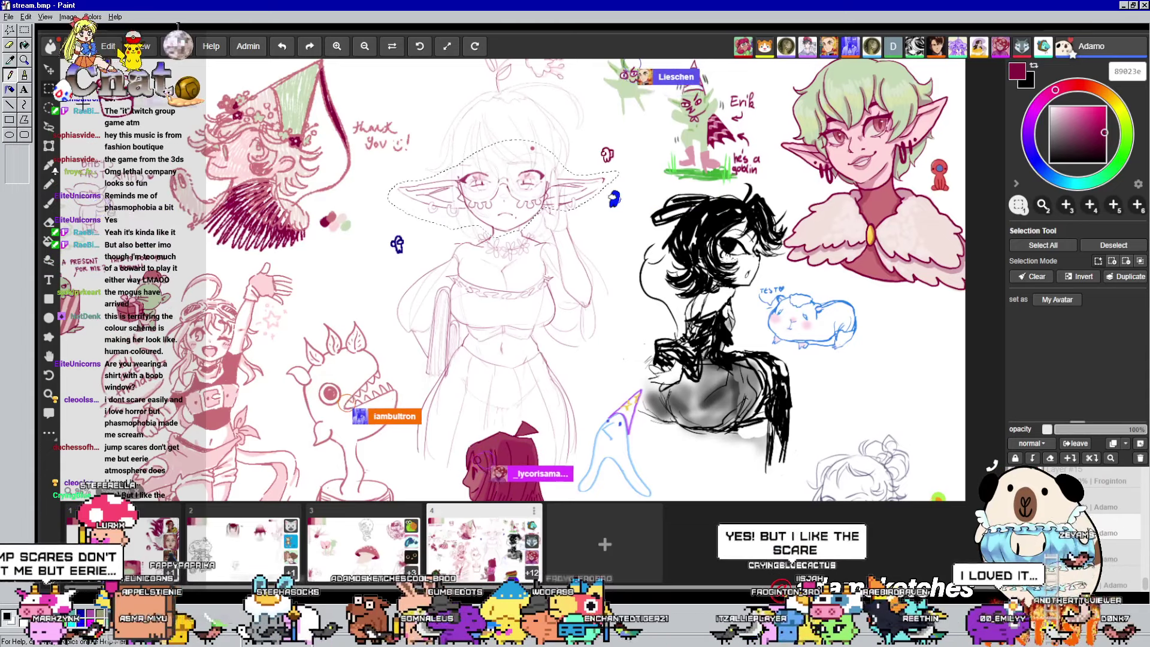
{"action": "left_click", "coordinate": [50, 109]}
{"action": "key", "text": "ctrl+d"}
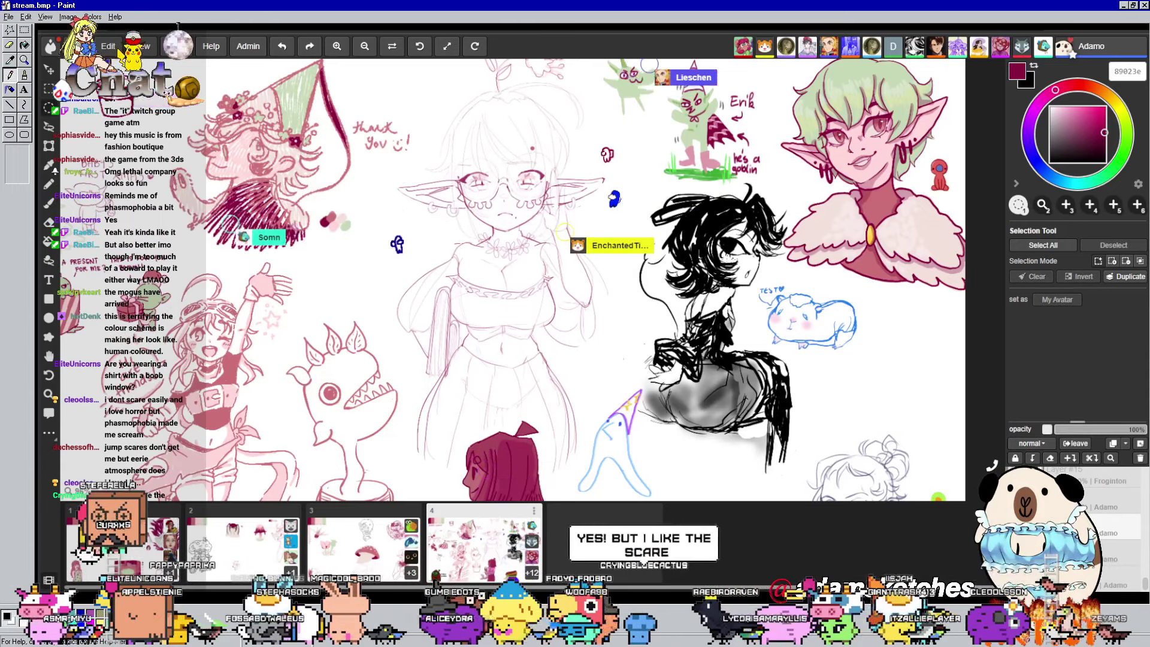
Examine the resized face, ears and glasses against the hair and body, both close up and within the whole canvas
{"action": "left_click", "coordinate": [52, 72]}
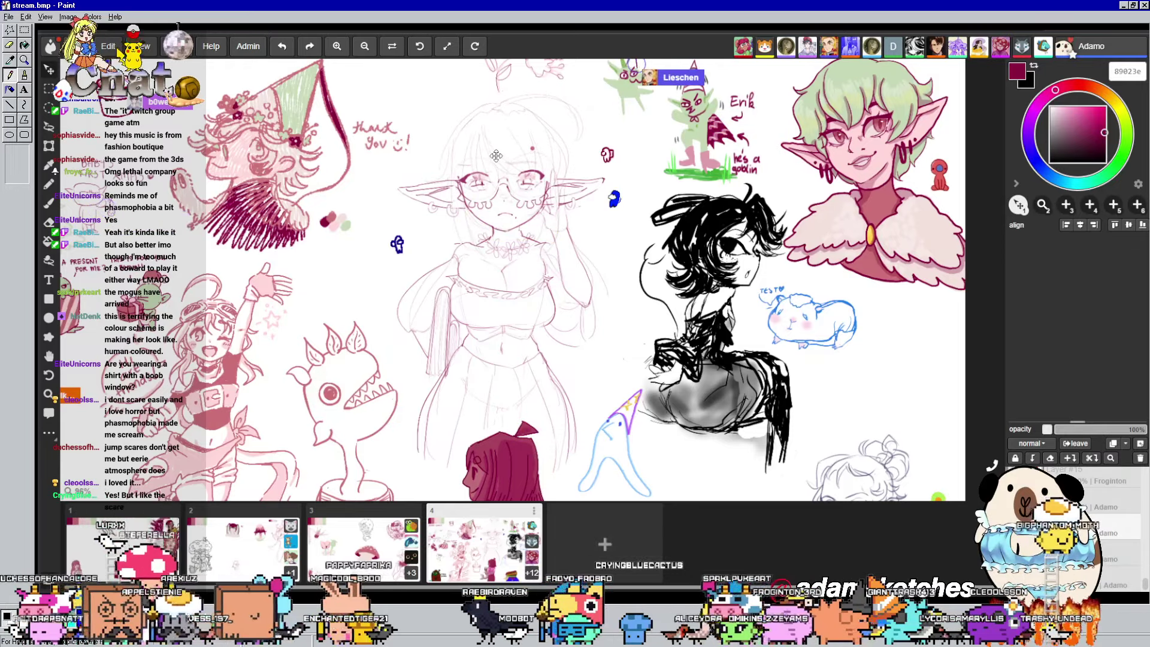
{"action": "scroll", "coordinate": [517, 160], "scroll_direction": "up", "scroll_amount": 2}
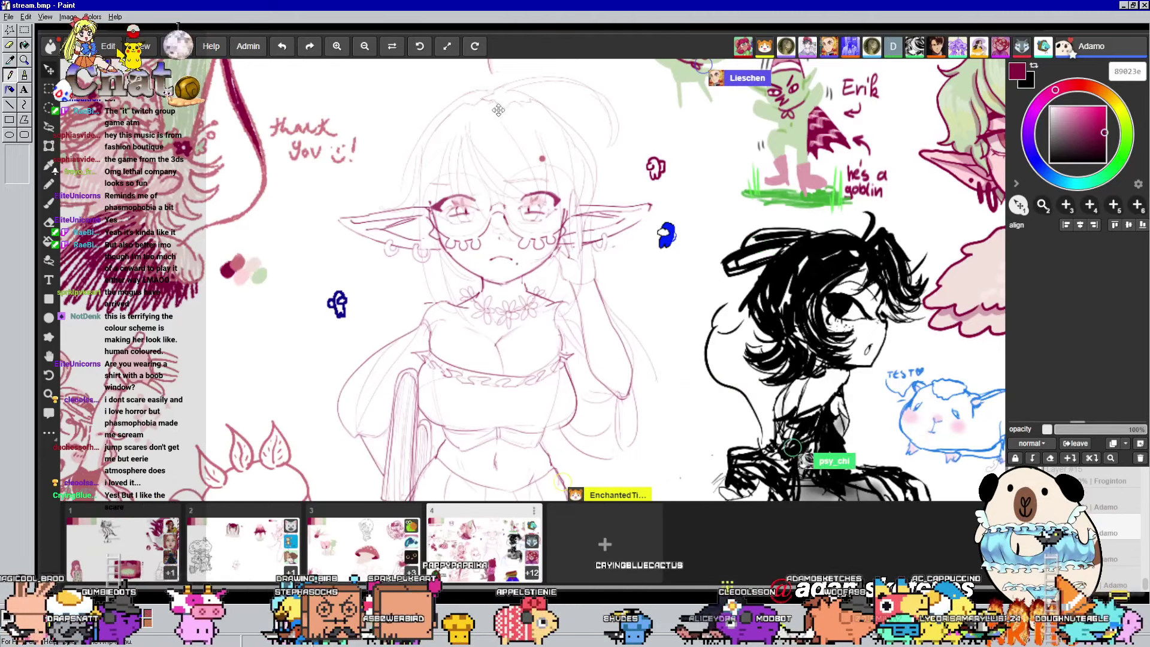
{"action": "scroll", "coordinate": [500, 117], "scroll_direction": "up", "scroll_amount": 3}
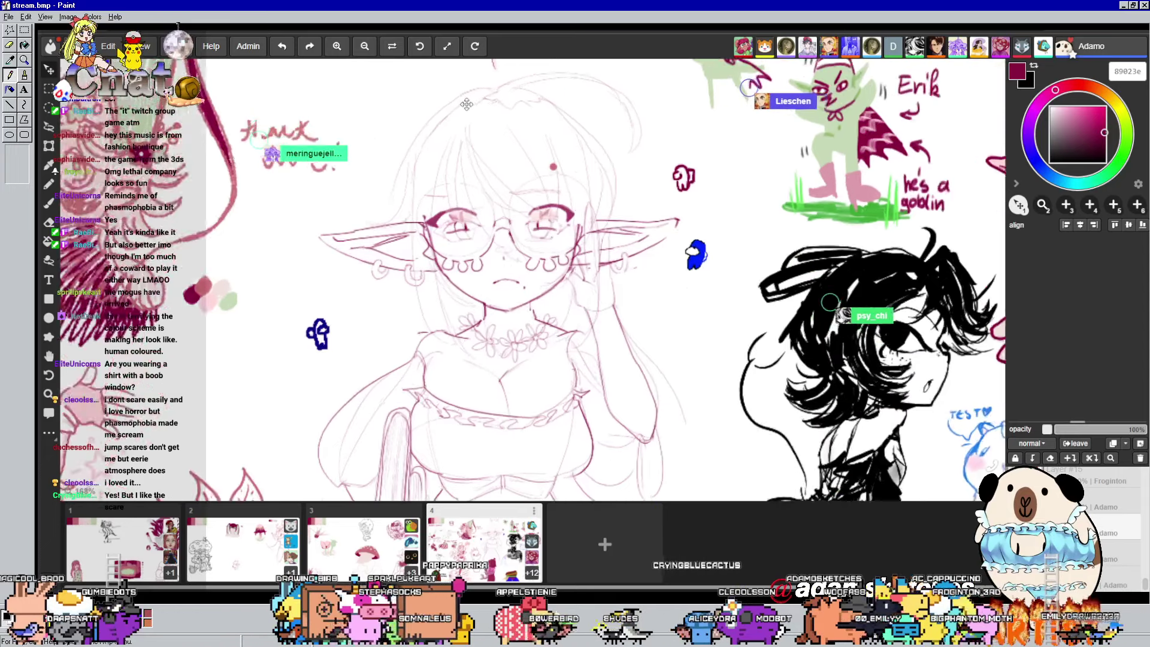
{"action": "scroll", "coordinate": [550, 236], "scroll_direction": "up", "scroll_amount": 1}
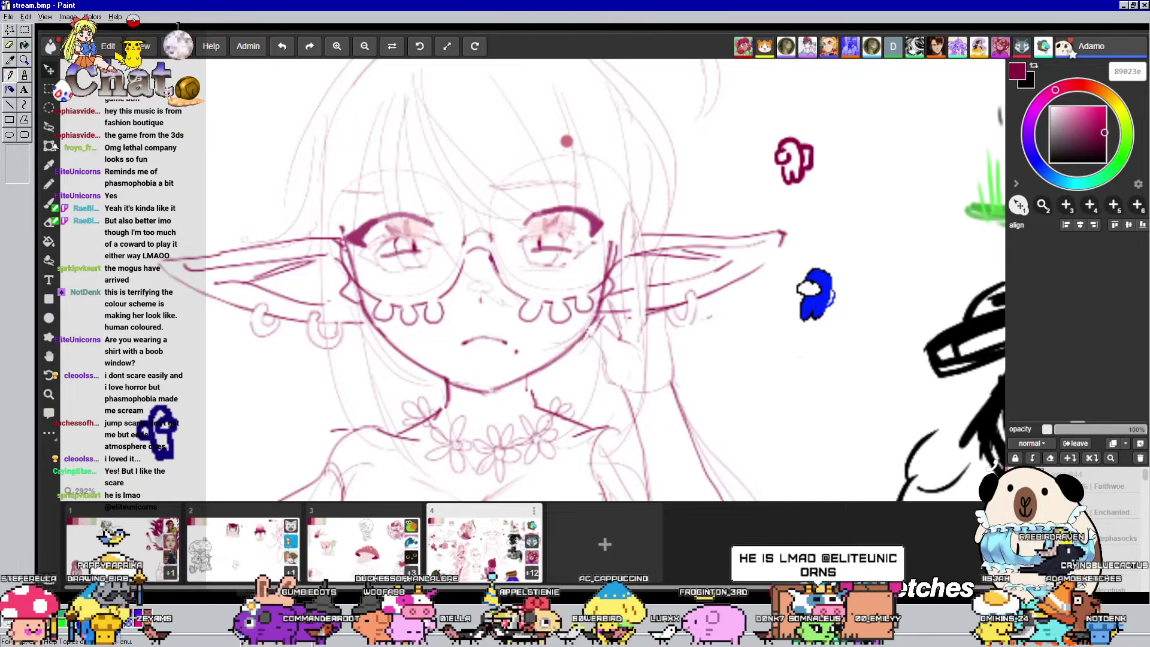
{"action": "scroll", "coordinate": [657, 374], "scroll_direction": "down", "scroll_amount": 5}
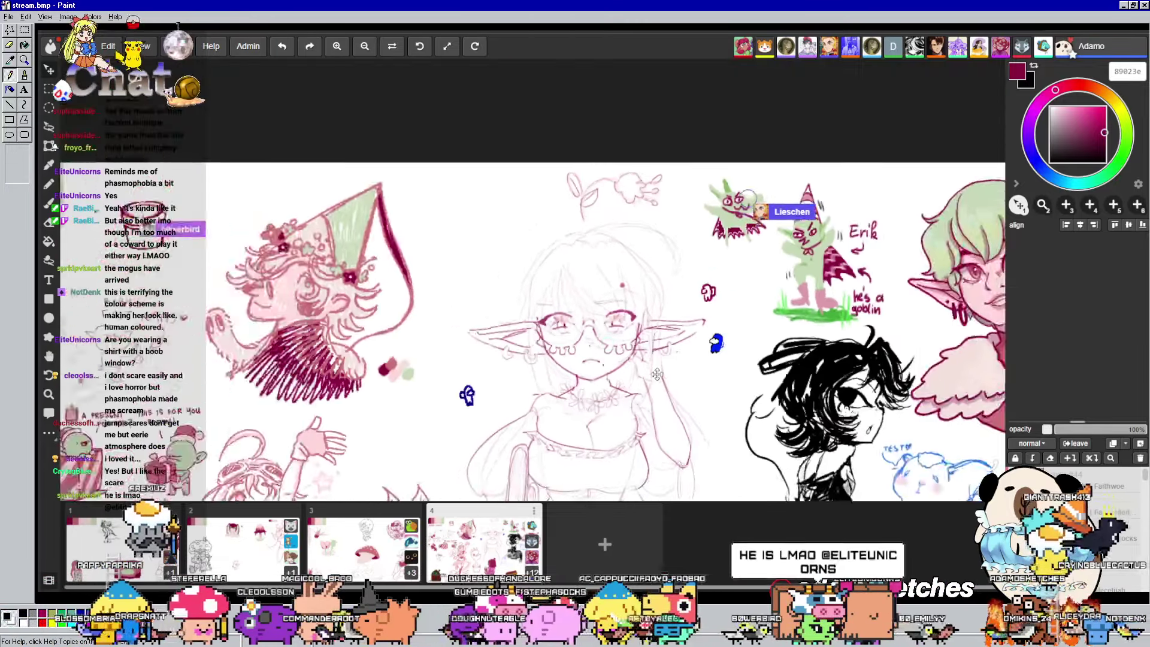
{"action": "scroll", "coordinate": [657, 374], "scroll_direction": "down", "scroll_amount": 3}
{"action": "left_click_drag", "start_coordinate": [656, 369], "coordinate": [650, 220]}
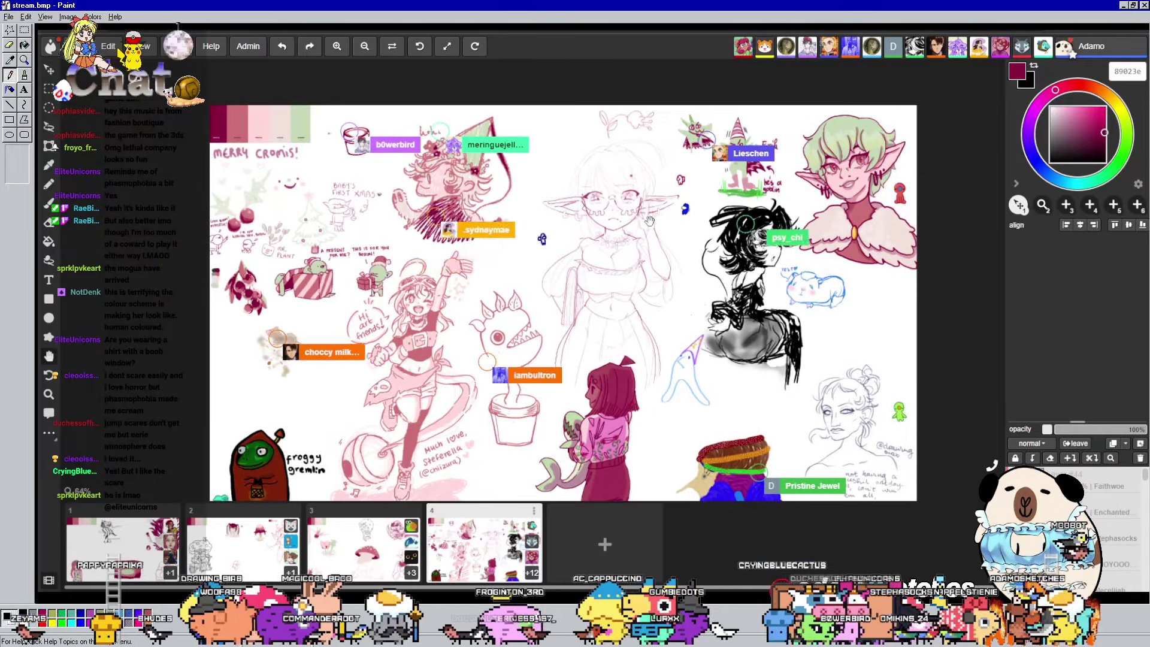
{"action": "scroll", "coordinate": [605, 232], "scroll_direction": "up", "scroll_amount": 5}
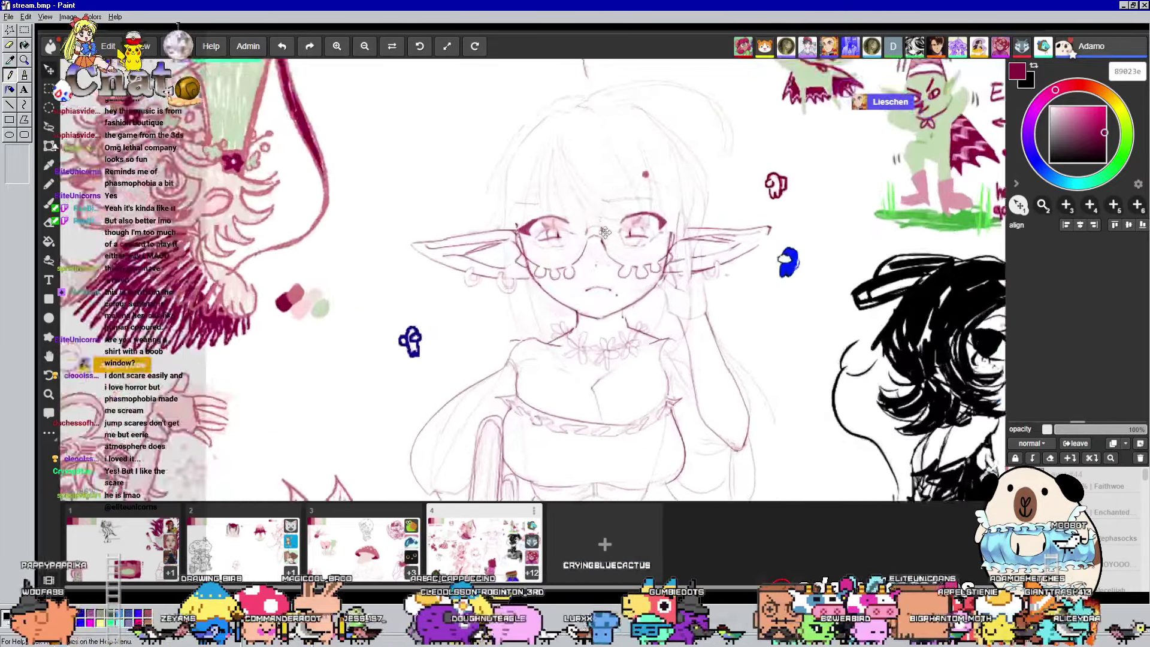
{"action": "scroll", "coordinate": [605, 232], "scroll_direction": "up", "scroll_amount": 3}
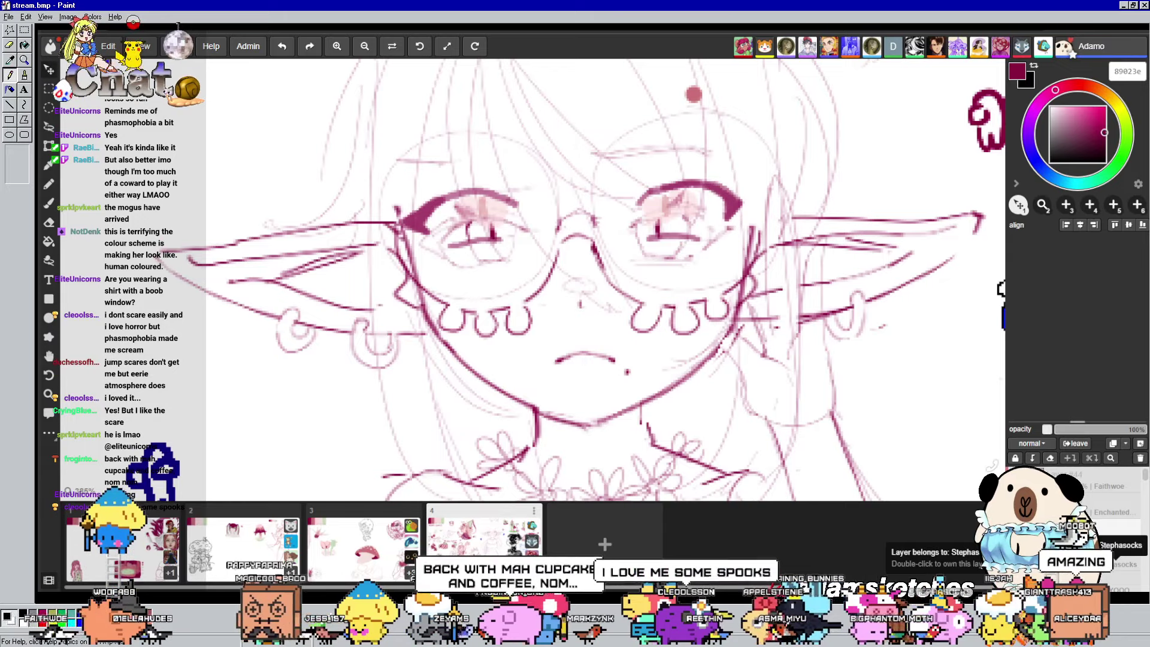
Erase the heavy upper lashes, misplaced lid lines and pink shading from both eyes
{"action": "double_click", "coordinate": [1116, 563]}
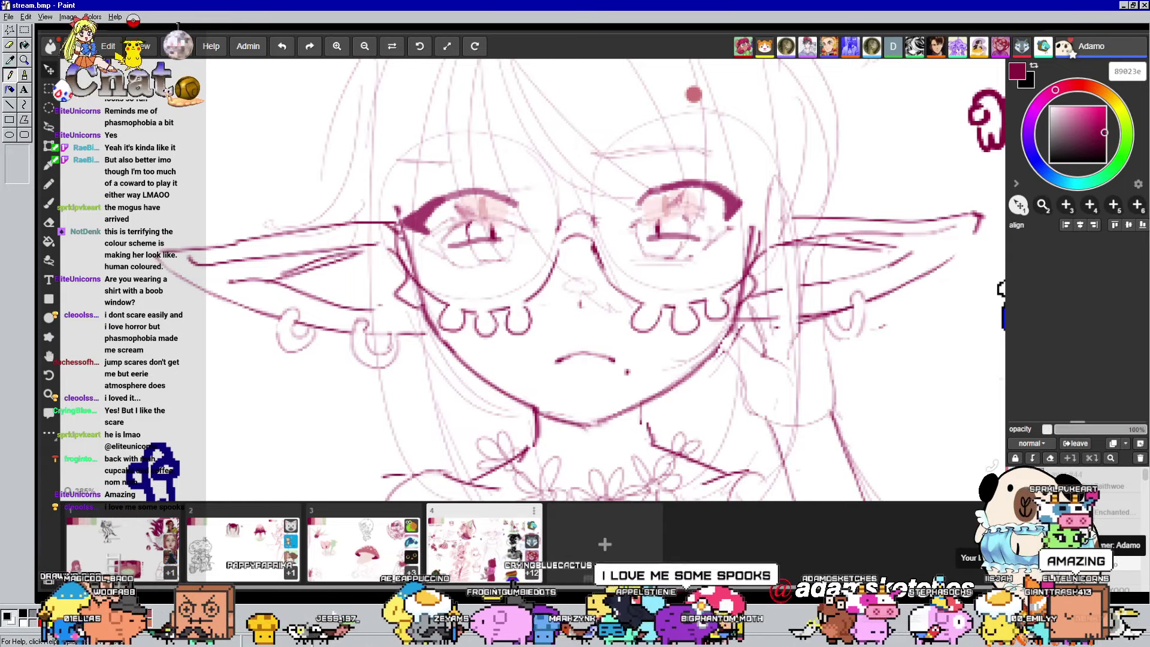
{"action": "left_click", "coordinate": [48, 225]}
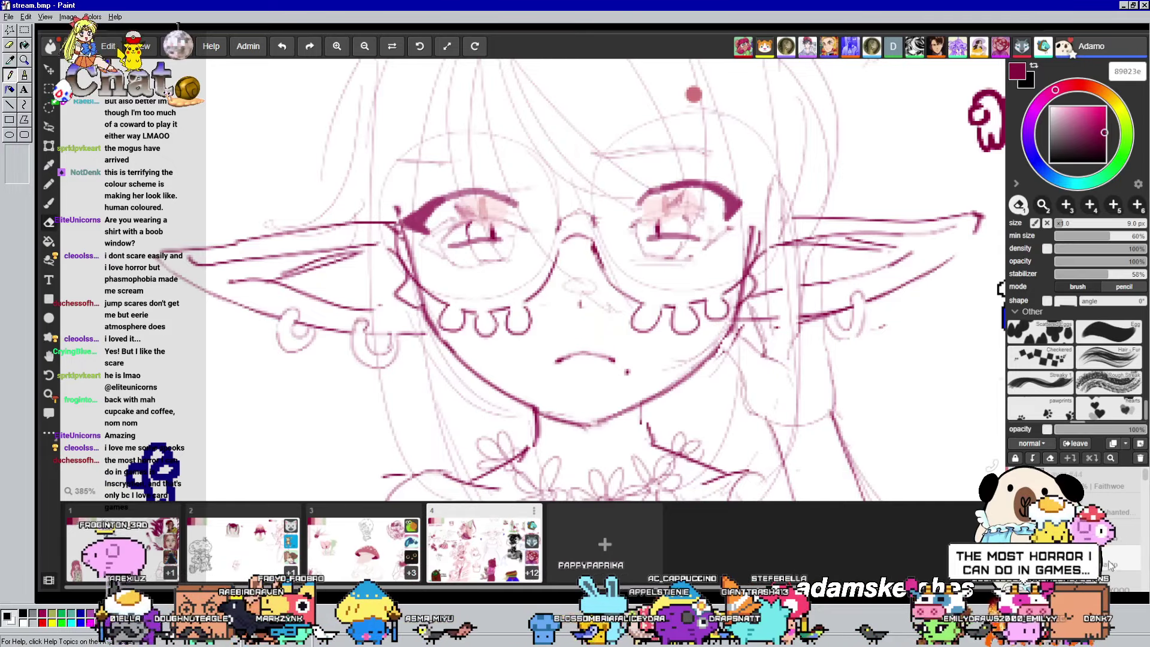
{"action": "right_click", "coordinate": [1078, 556]}
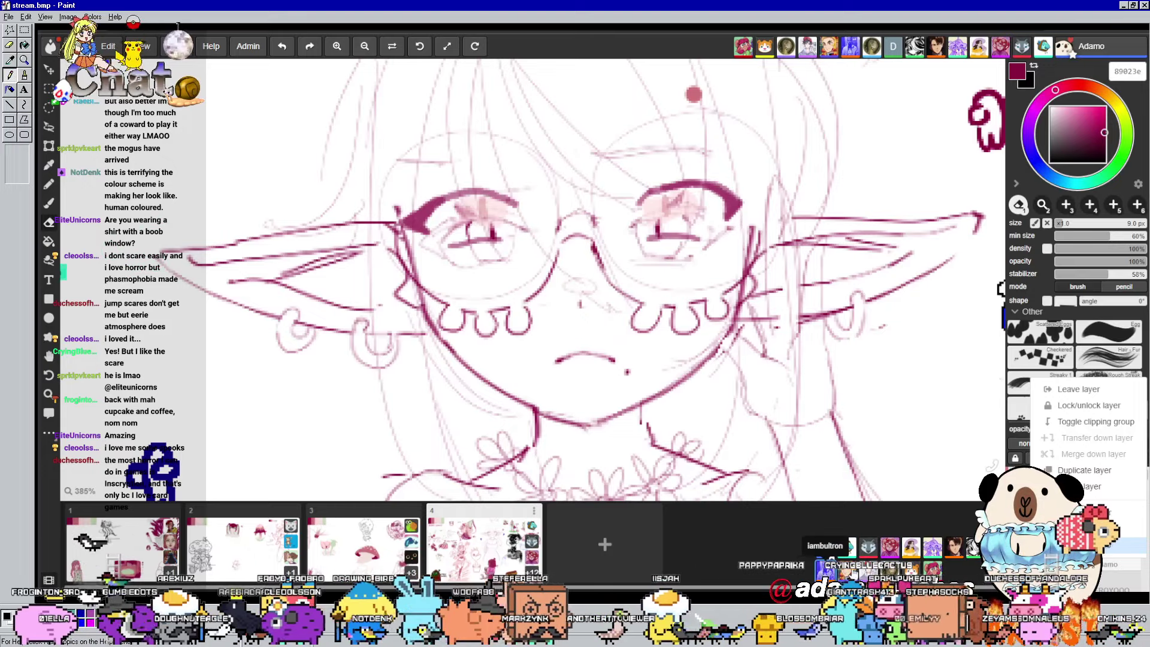
{"action": "left_click", "coordinate": [889, 571]}
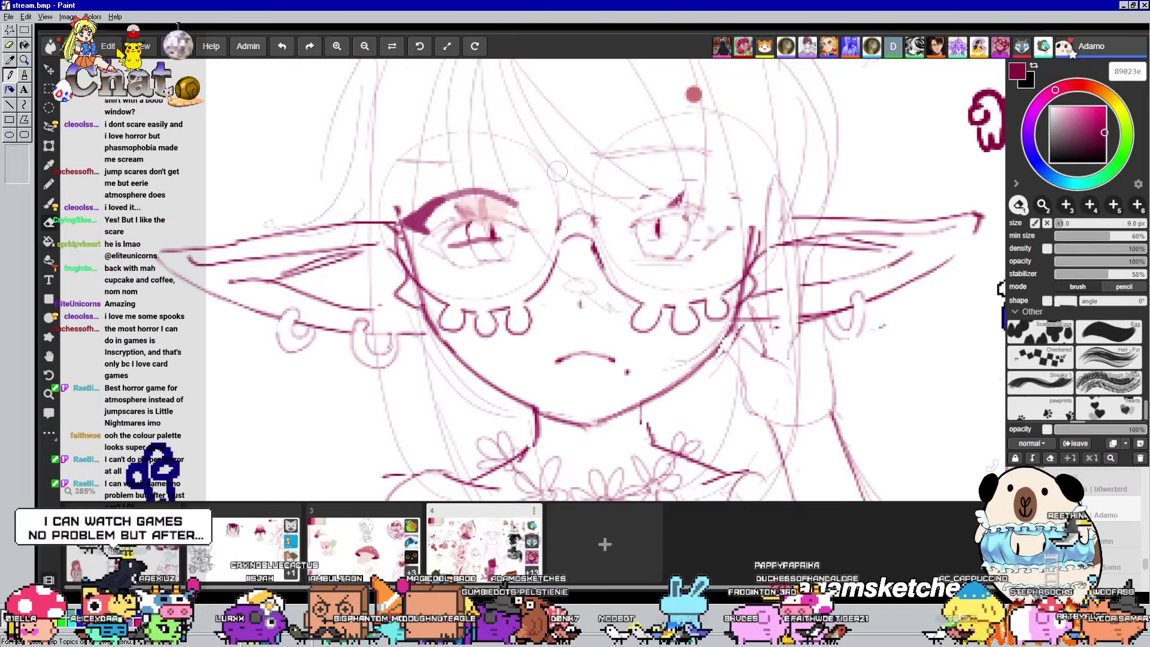
{"action": "mouse_move", "coordinate": [461, 197]}
{"action": "left_mouse_down"}
{"action": "mouse_move", "coordinate": [435, 236]}
{"action": "mouse_move", "coordinate": [481, 241]}
{"action": "mouse_move", "coordinate": [441, 231]}
{"action": "mouse_move", "coordinate": [500, 228]}
{"action": "mouse_move", "coordinate": [471, 188]}
{"action": "mouse_move", "coordinate": [496, 185]}
{"action": "mouse_move", "coordinate": [436, 190]}
{"action": "mouse_move", "coordinate": [483, 204]}
{"action": "left_mouse_up"}
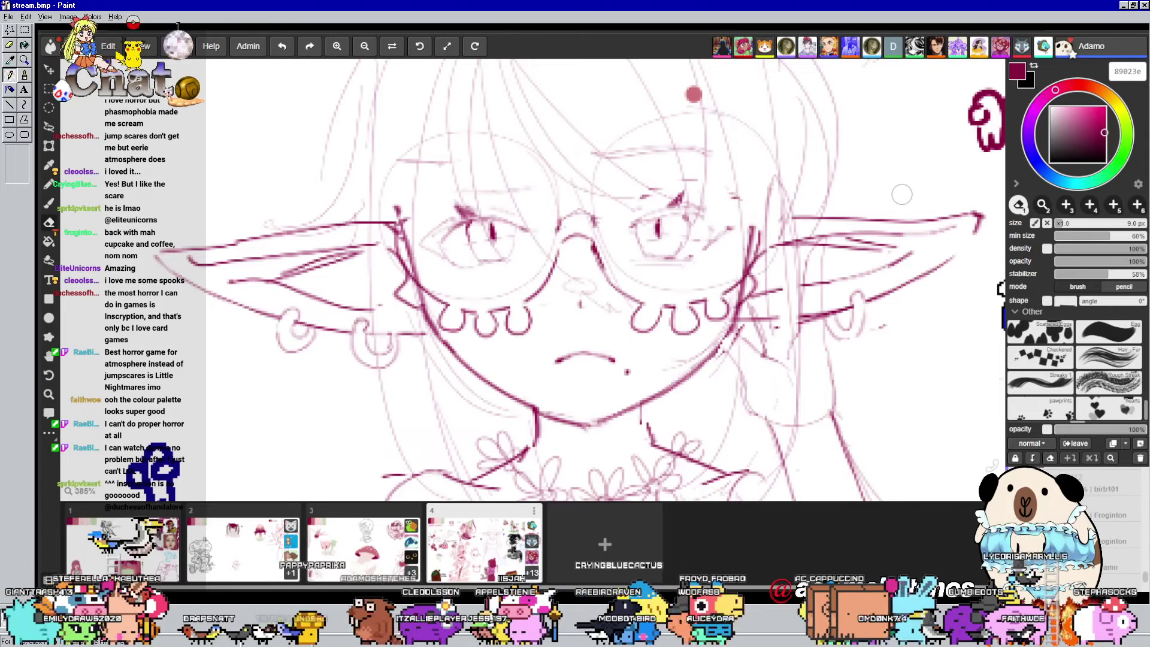
Find the face line layer and erase the excess face outline above the glasses at both temples
{"action": "scroll", "coordinate": [1108, 510], "scroll_direction": "down", "scroll_amount": 1}
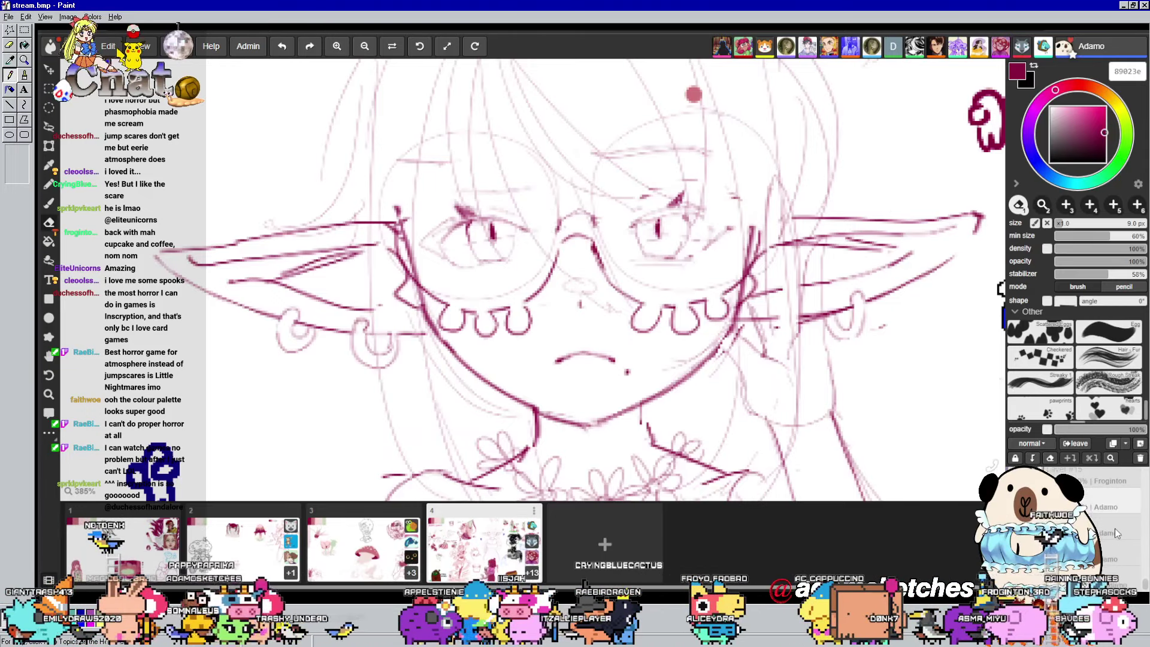
{"action": "left_click", "coordinate": [1101, 509]}
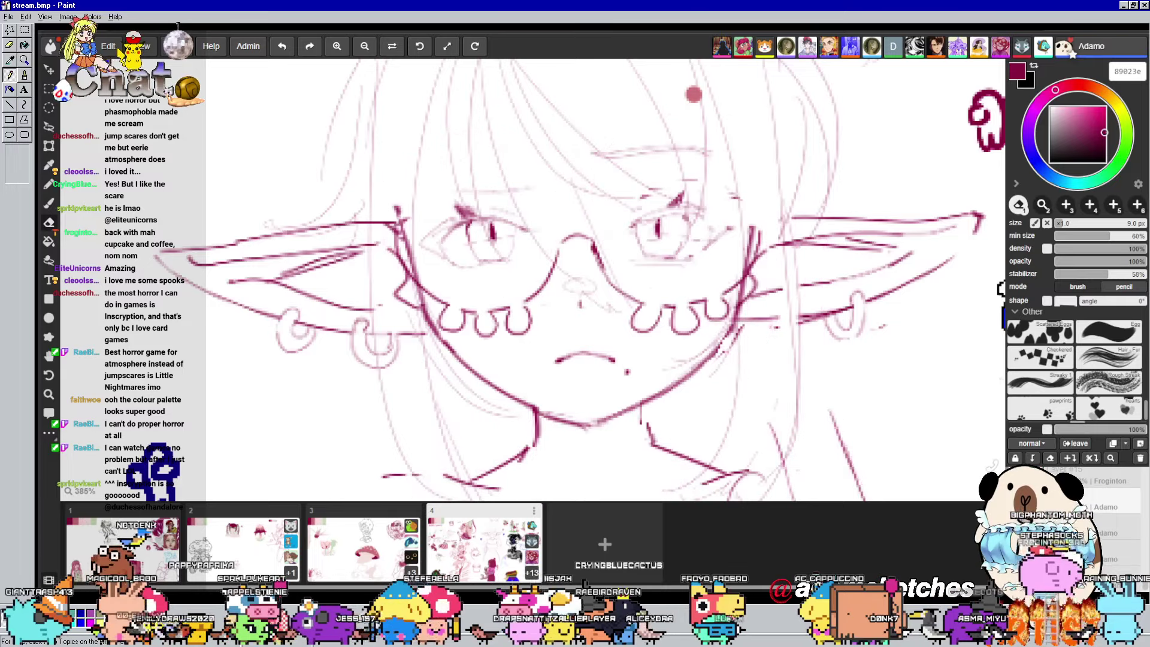
{"action": "left_click", "coordinate": [1108, 533]}
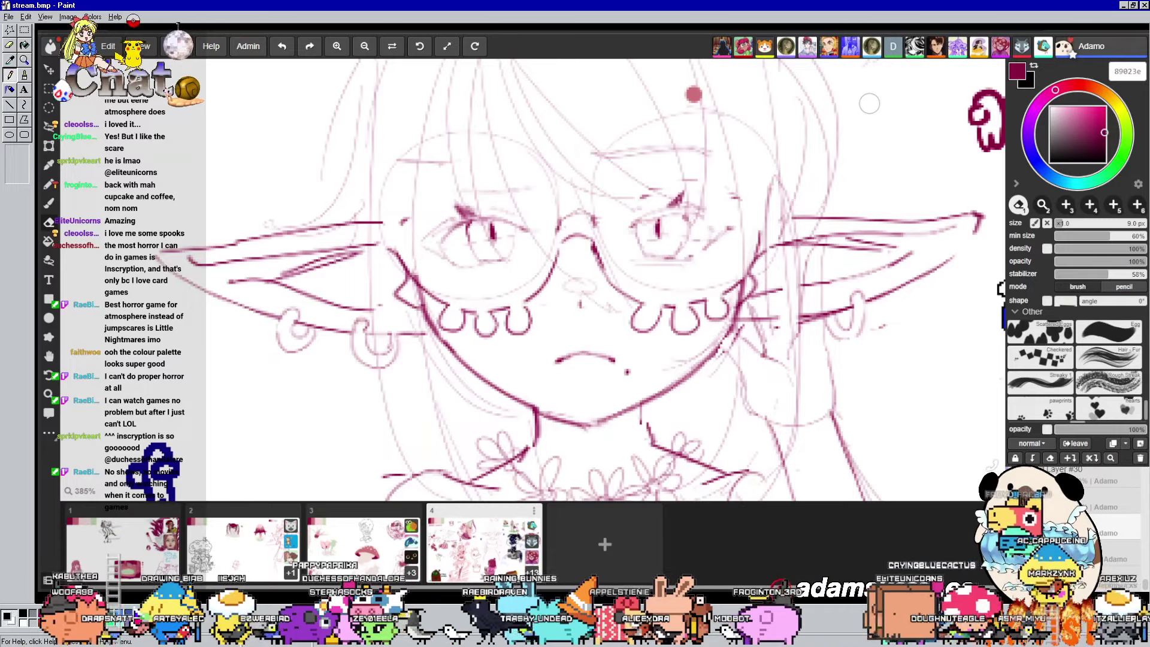
Ink a new upper lid and lash line with the brush on the eye nearest the raised hand
{"action": "left_click", "coordinate": [50, 202]}
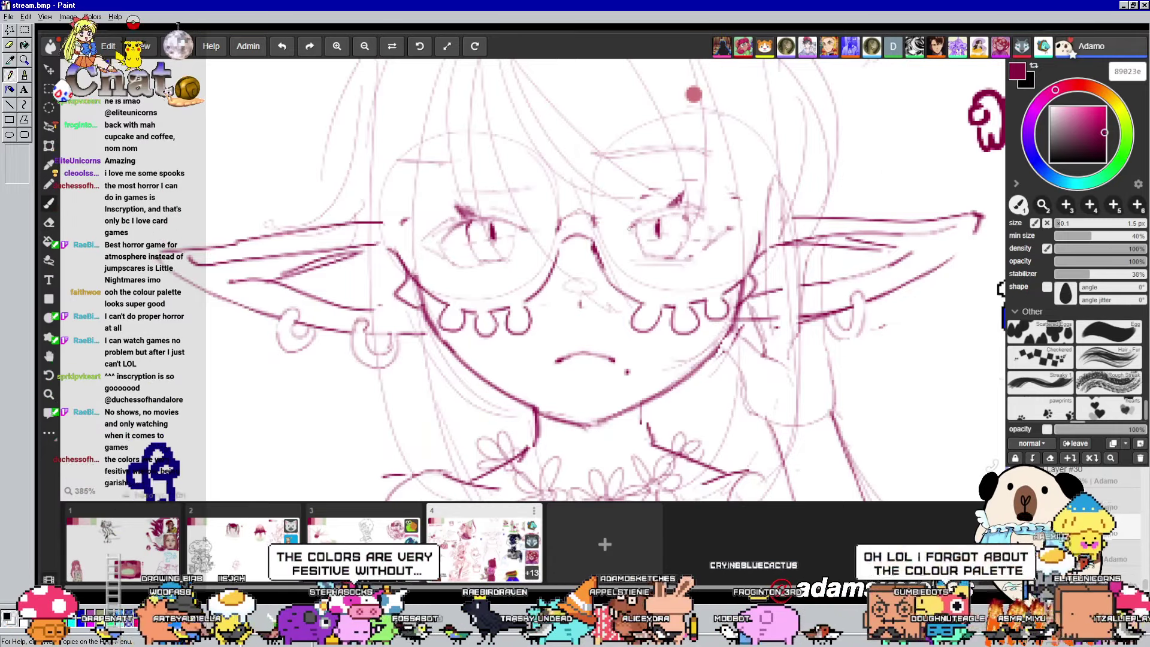
{"action": "mouse_move", "coordinate": [628, 227]}
{"action": "left_mouse_down"}
{"action": "mouse_move", "coordinate": [683, 211]}
{"action": "mouse_move", "coordinate": [740, 219]}
{"action": "mouse_move", "coordinate": [713, 239]}
{"action": "left_mouse_up"}
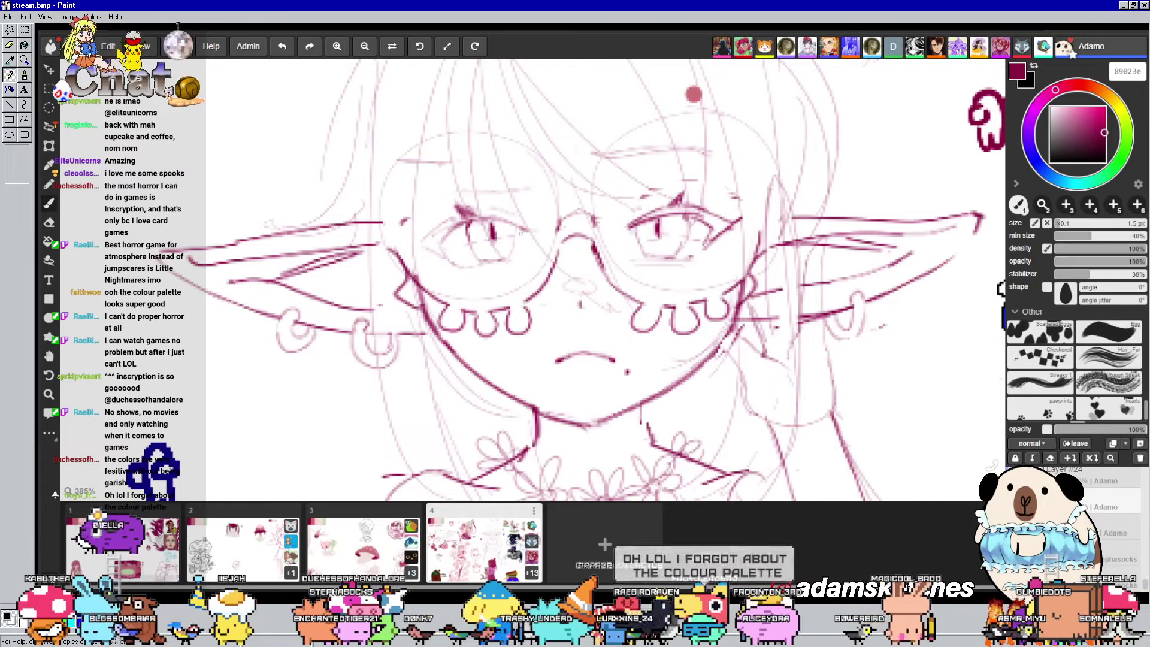
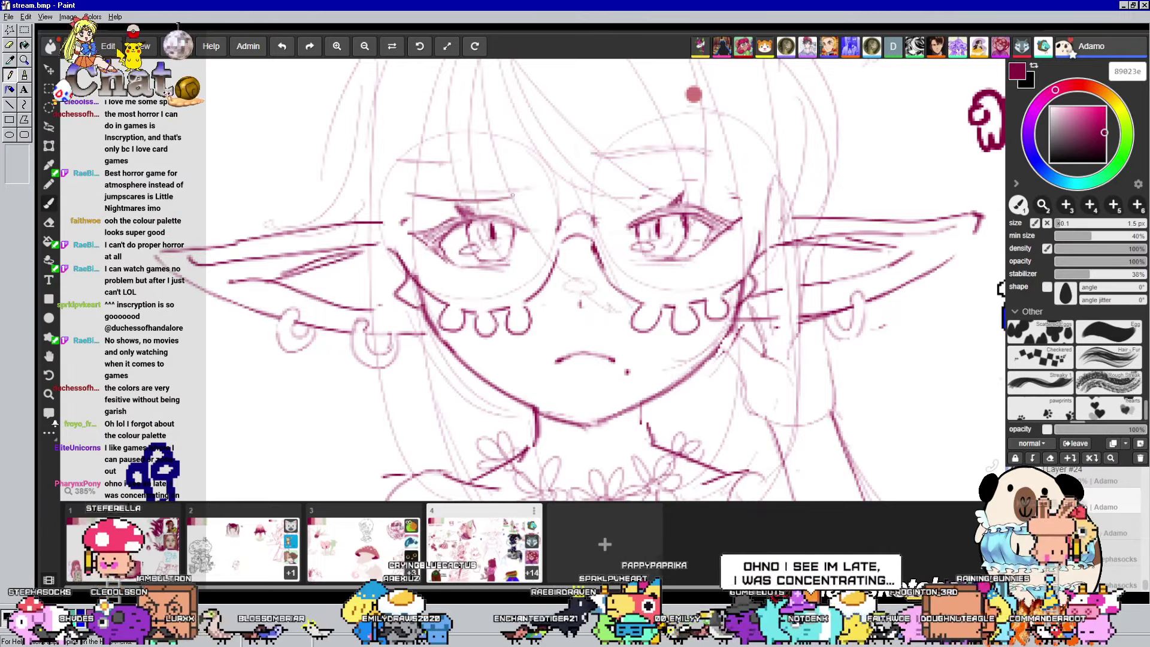
Ink a darker eyebrow line above the eye nearest the raised hand
{"action": "left_click_drag", "start_coordinate": [614, 147], "coordinate": [724, 162]}
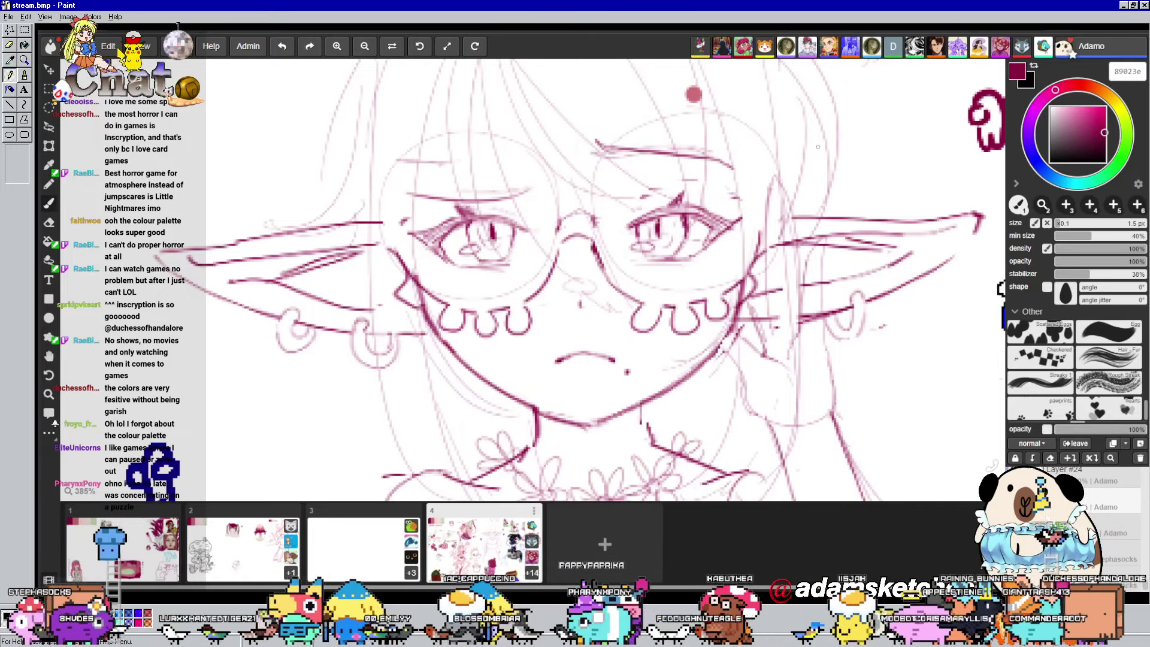
{"action": "scroll", "coordinate": [477, 244], "scroll_direction": "down", "scroll_amount": 6}
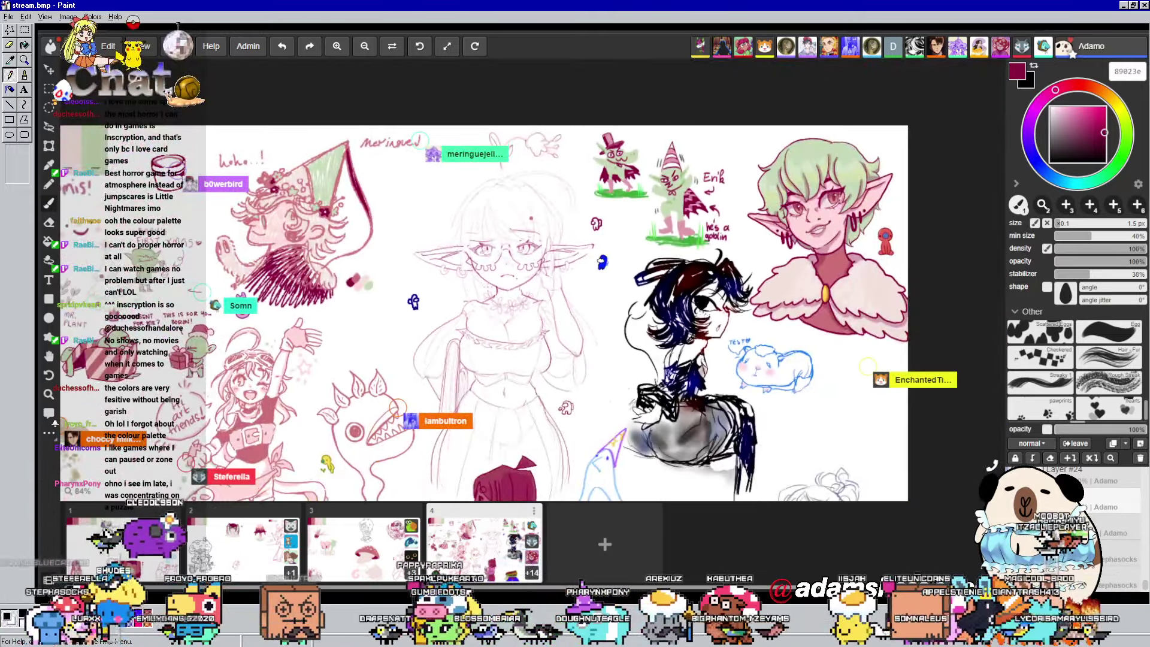
Examine the neighbouring drawings on the shared canvas, including the goblin Christmas scenes, potted plant and palette swatches, close up and from afar
{"action": "mouse_move", "coordinate": [340, 367]}
{"action": "left_mouse_down"}
{"action": "mouse_move", "coordinate": [369, 323]}
{"action": "mouse_move", "coordinate": [503, 230]}
{"action": "mouse_move", "coordinate": [484, 158]}
{"action": "mouse_move", "coordinate": [262, 161]}
{"action": "mouse_move", "coordinate": [258, 274]}
{"action": "mouse_move", "coordinate": [532, 342]}
{"action": "left_mouse_up"}
{"action": "scroll", "coordinate": [210, 277], "scroll_direction": "up", "scroll_amount": 5}
{"action": "scroll", "coordinate": [299, 272], "scroll_direction": "up", "scroll_amount": 4}
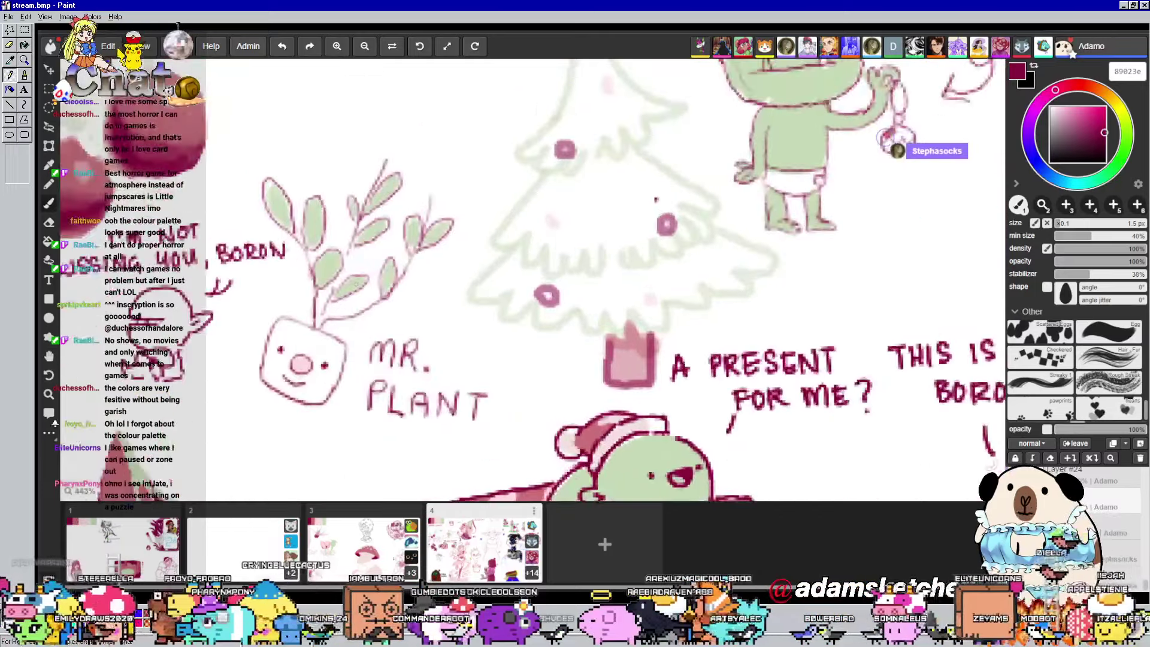
{"action": "mouse_move", "coordinate": [400, 305]}
{"action": "left_mouse_down"}
{"action": "mouse_move", "coordinate": [495, 280]}
{"action": "mouse_move", "coordinate": [487, 274]}
{"action": "left_mouse_up"}
{"action": "key", "text": "b"}
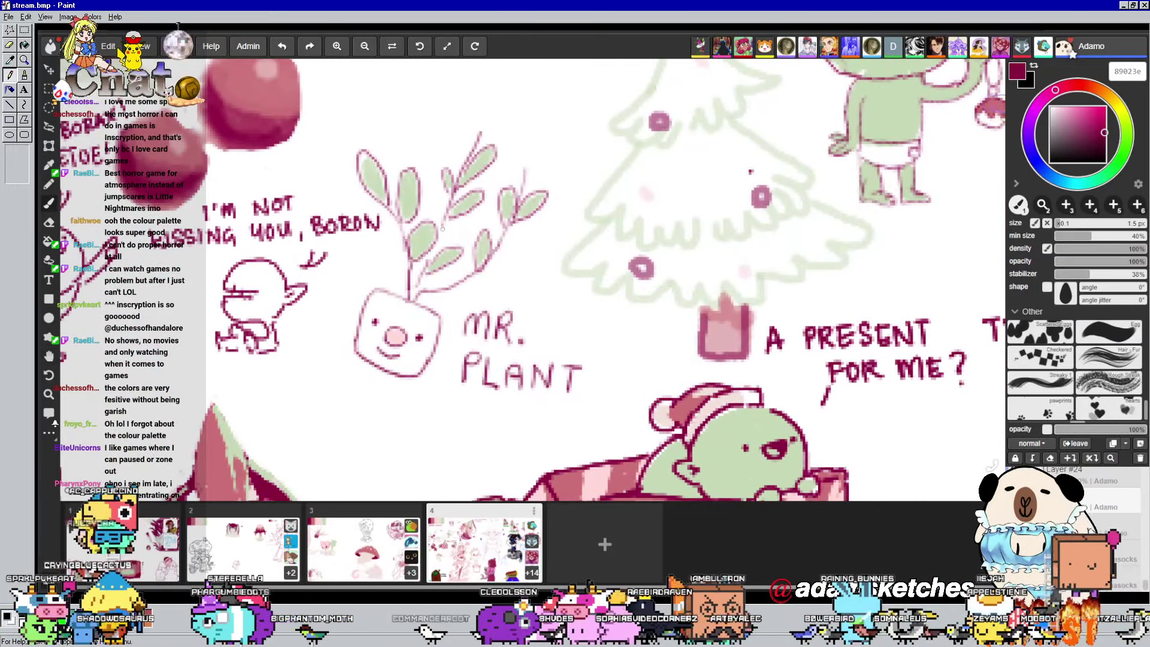
{"action": "scroll", "coordinate": [437, 244], "scroll_direction": "down", "scroll_amount": 2}
{"action": "scroll", "coordinate": [300, 217], "scroll_direction": "down", "scroll_amount": 2}
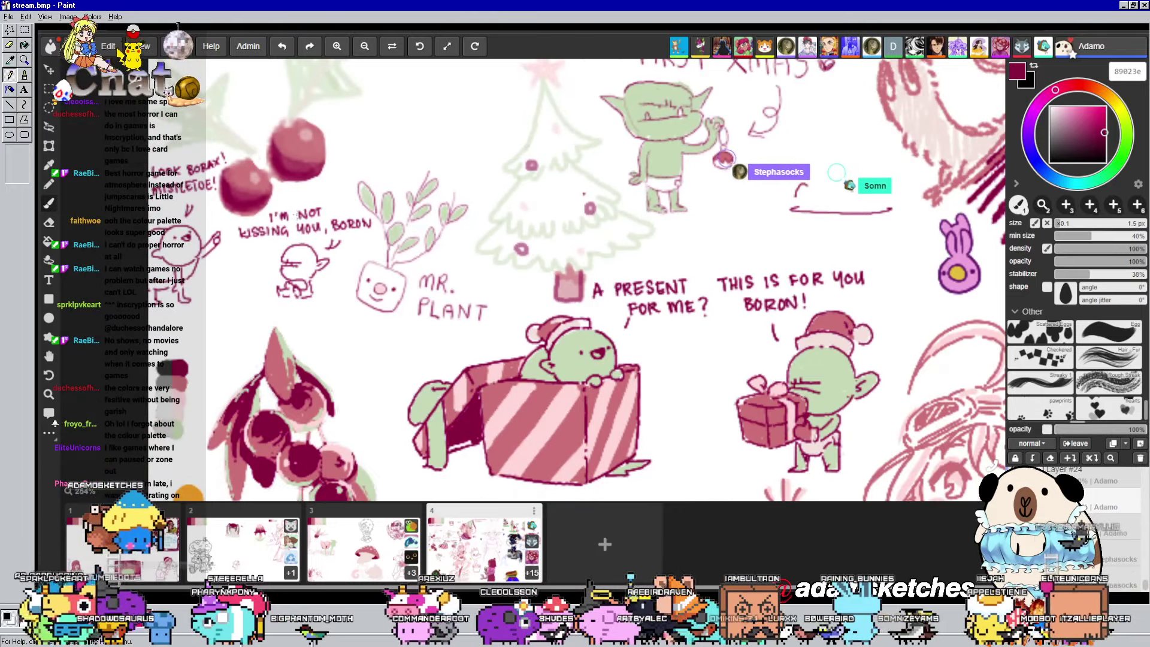
{"action": "scroll", "coordinate": [342, 132], "scroll_direction": "down", "scroll_amount": 1}
{"action": "scroll", "coordinate": [254, 172], "scroll_direction": "up", "scroll_amount": 1}
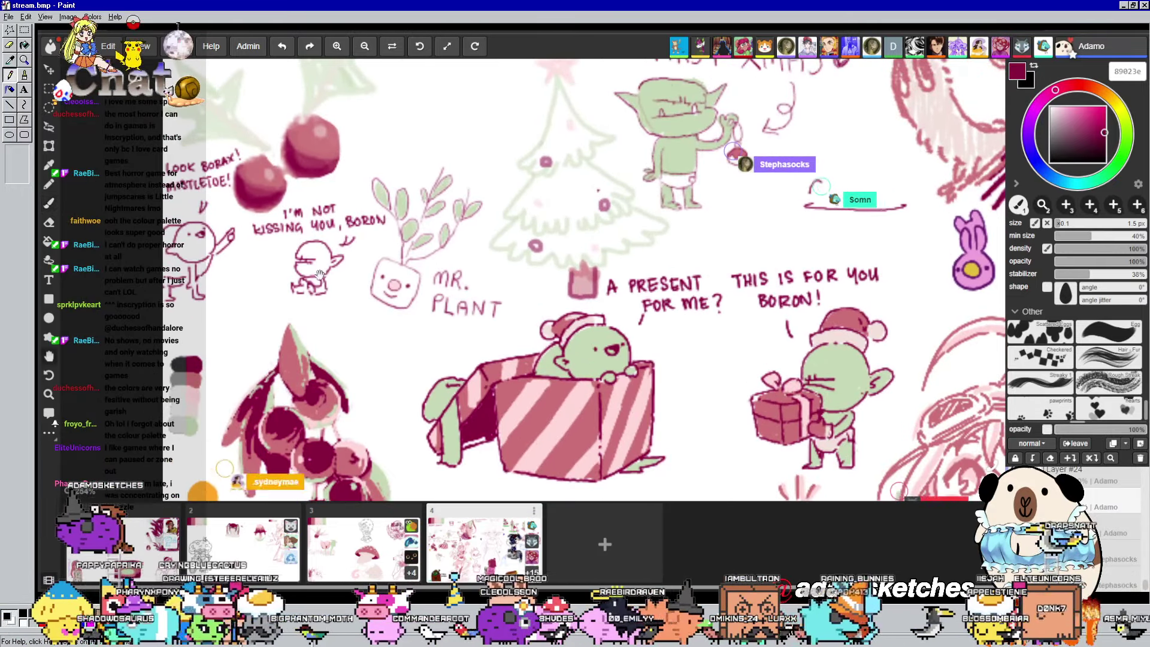
{"action": "mouse_move", "coordinate": [320, 289]}
{"action": "left_mouse_down"}
{"action": "mouse_move", "coordinate": [356, 211]}
{"action": "mouse_move", "coordinate": [347, 394]}
{"action": "left_mouse_up"}
{"action": "left_click_drag", "start_coordinate": [412, 202], "coordinate": [373, 328]}
{"action": "left_click_drag", "start_coordinate": [525, 239], "coordinate": [384, 235]}
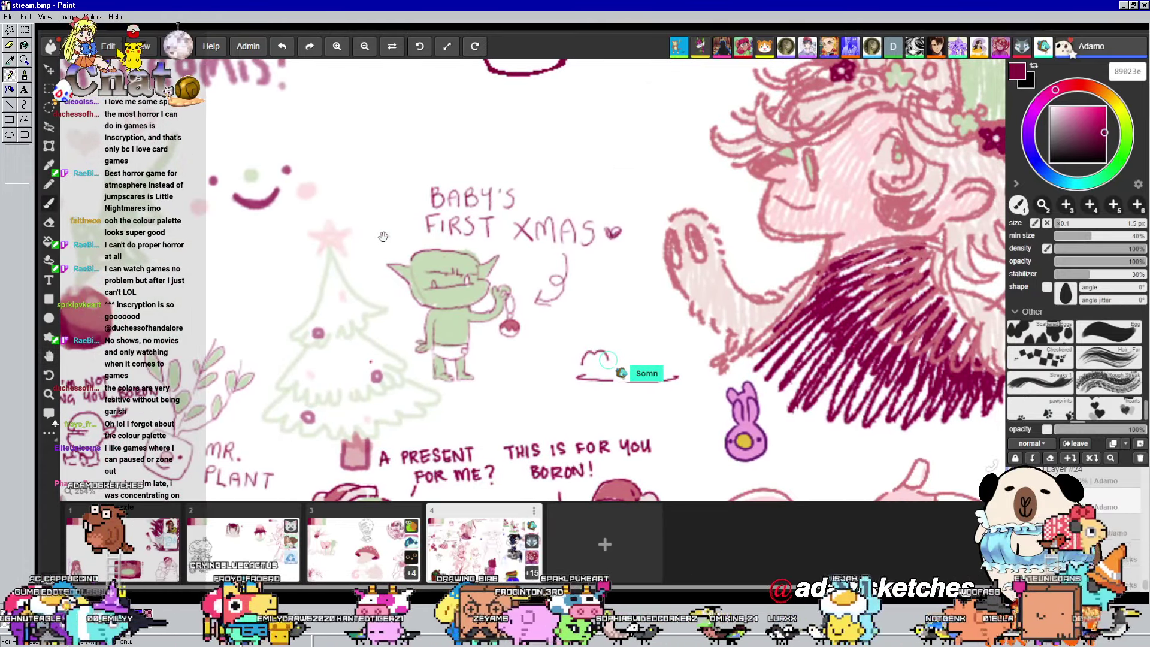
{"action": "scroll", "coordinate": [383, 235], "scroll_direction": "up", "scroll_amount": 3}
{"action": "left_click_drag", "start_coordinate": [381, 236], "coordinate": [325, 192]}
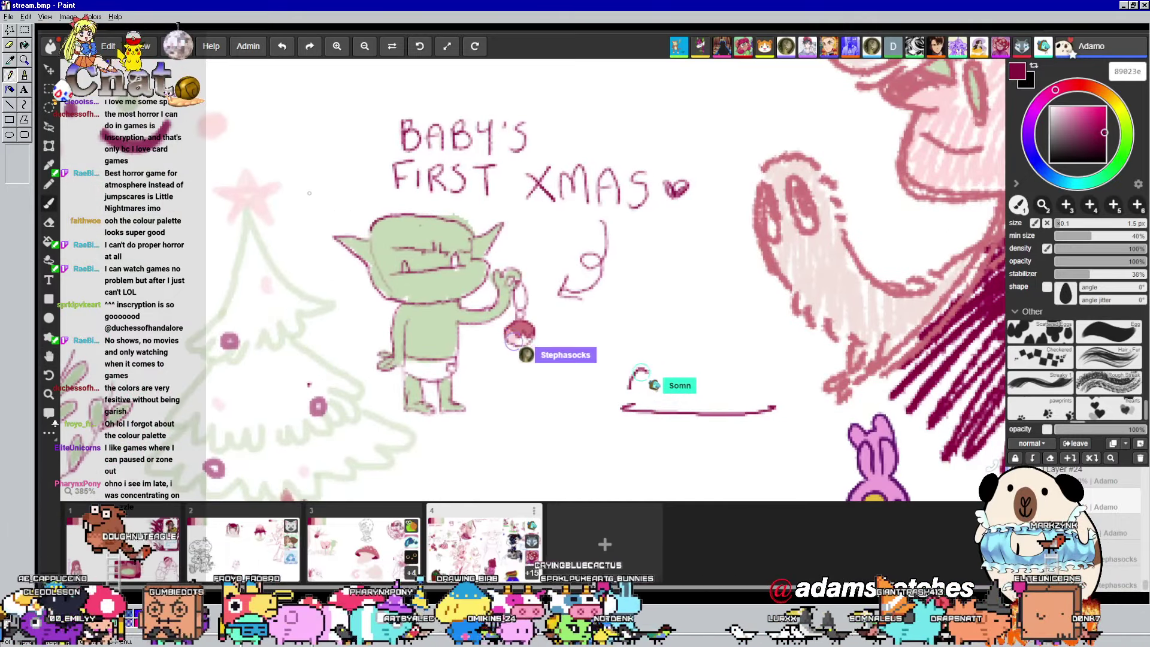
{"action": "scroll", "coordinate": [425, 281], "scroll_direction": "down", "scroll_amount": 5}
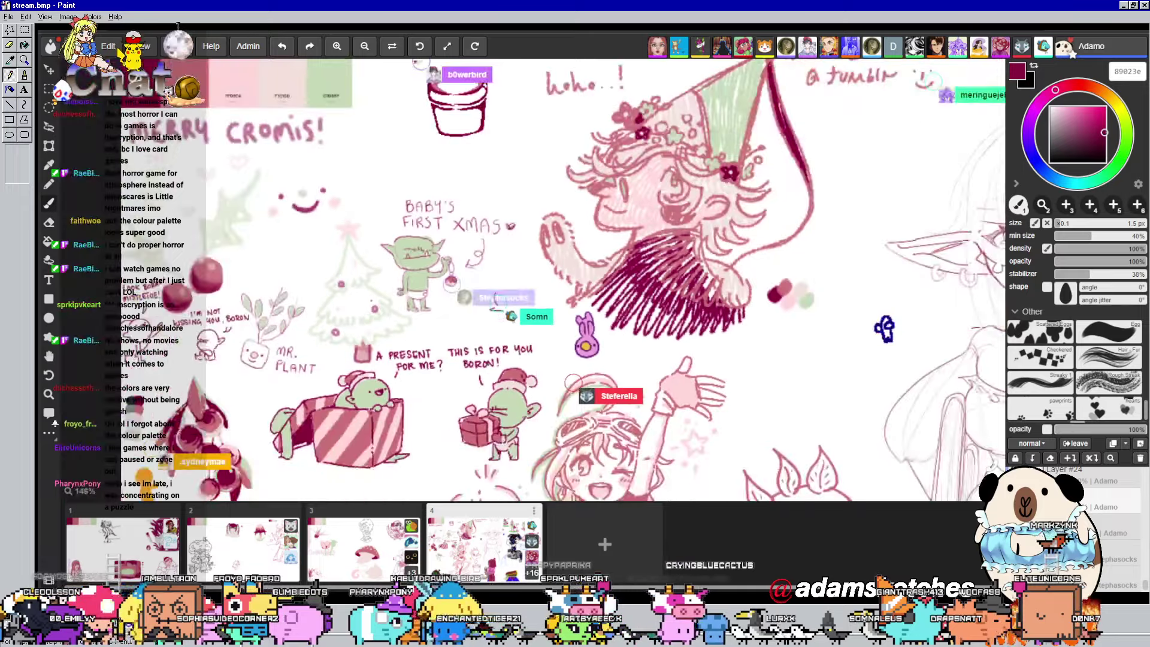
{"action": "scroll", "coordinate": [425, 282], "scroll_direction": "up", "scroll_amount": 5}
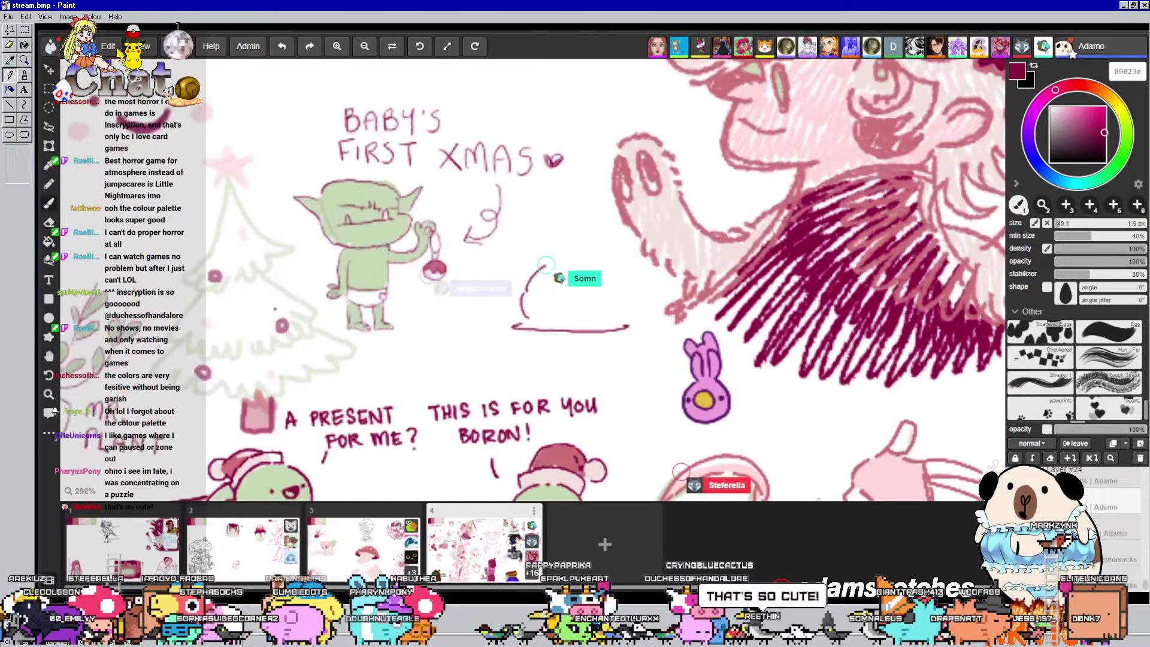
{"action": "scroll", "coordinate": [393, 252], "scroll_direction": "down", "scroll_amount": 2}
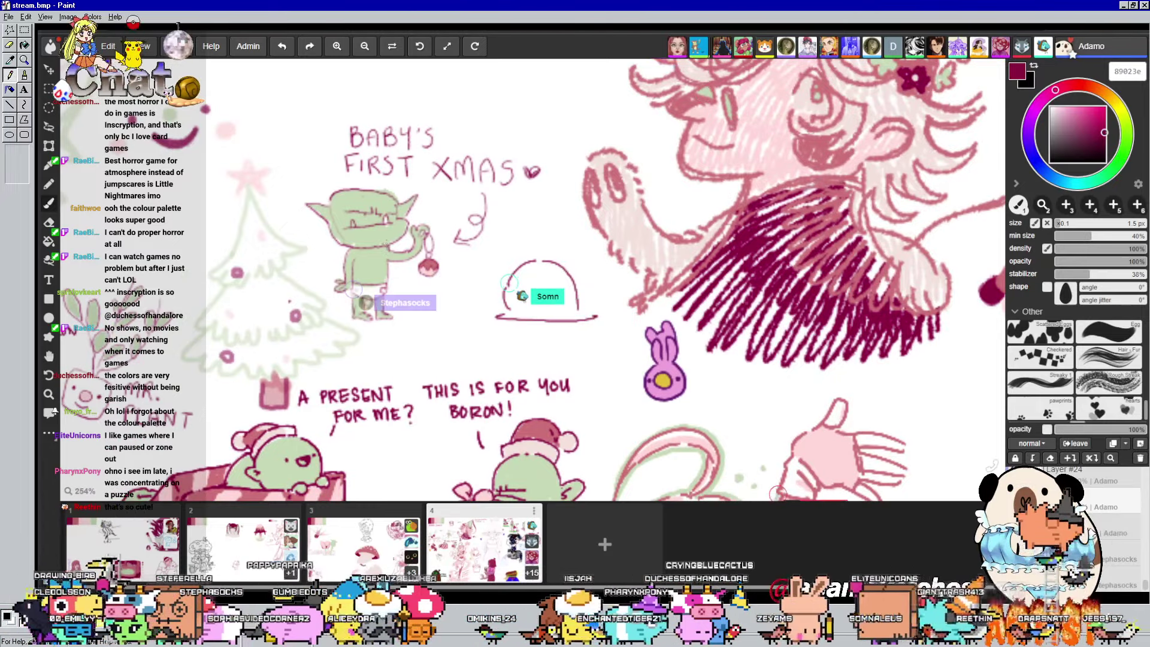
{"action": "scroll", "coordinate": [387, 243], "scroll_direction": "down", "scroll_amount": 4}
{"action": "left_click_drag", "start_coordinate": [495, 315], "coordinate": [366, 225]}
{"action": "scroll", "coordinate": [448, 234], "scroll_direction": "down", "scroll_amount": 4}
{"action": "left_click_drag", "start_coordinate": [505, 258], "coordinate": [467, 254]}
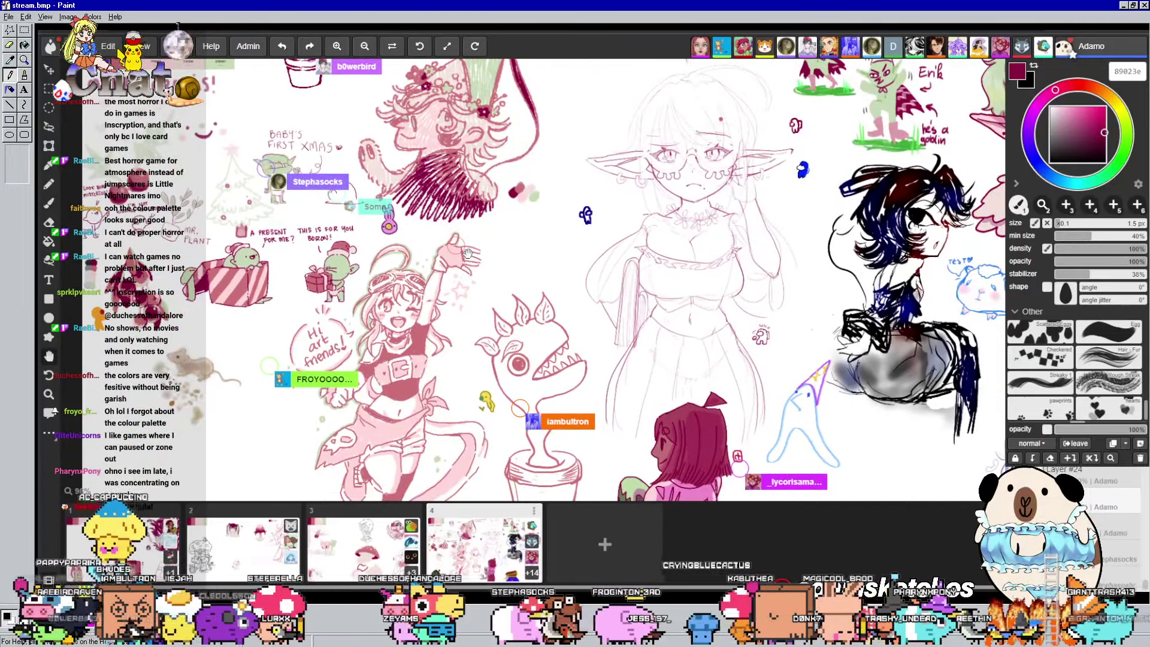
{"action": "left_click_drag", "start_coordinate": [467, 252], "coordinate": [505, 319]}
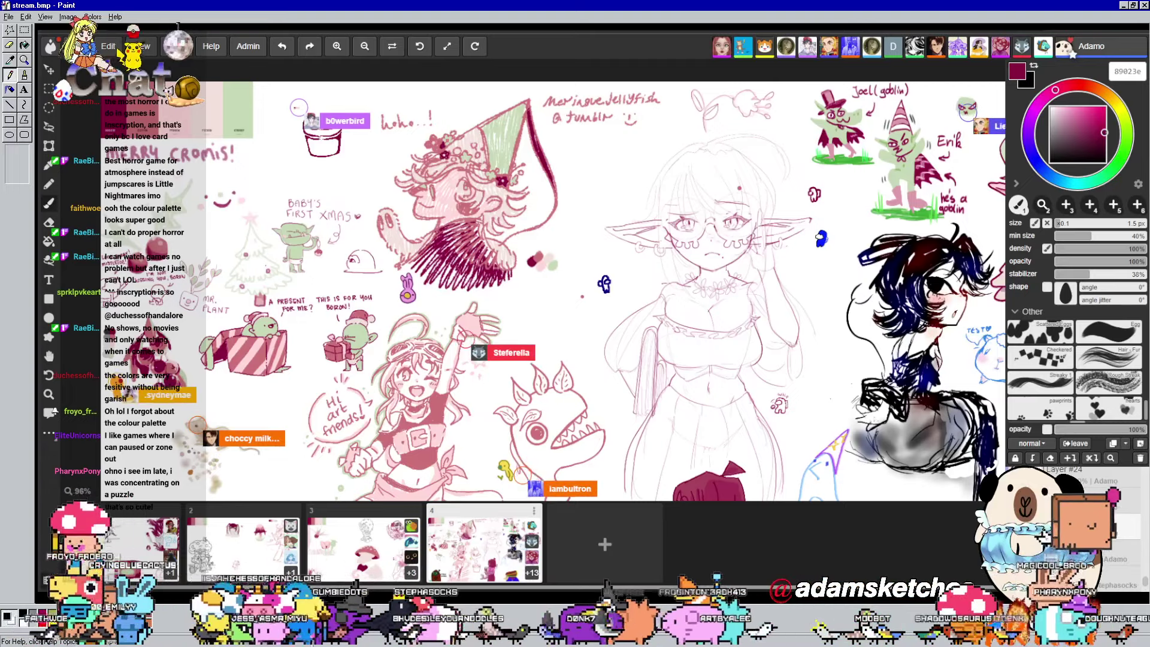
Sample the pale green c7d9b7 from the palette swatches and set the brush size to 5.4 px
{"action": "key", "text": "i"}
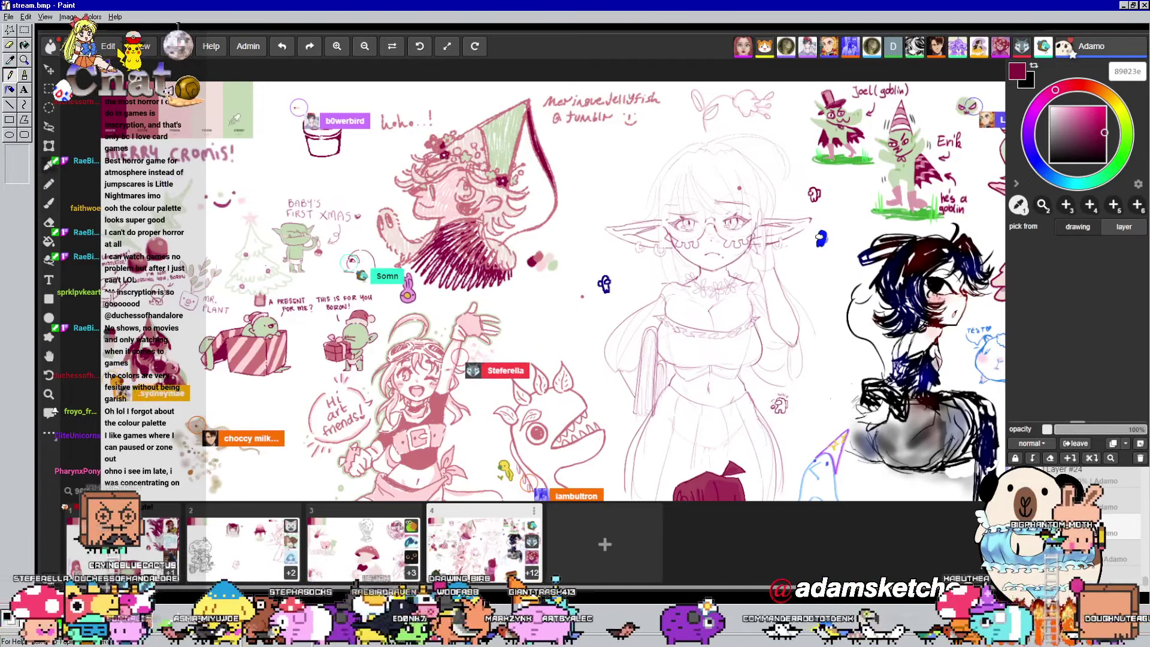
{"action": "left_click", "coordinate": [233, 112]}
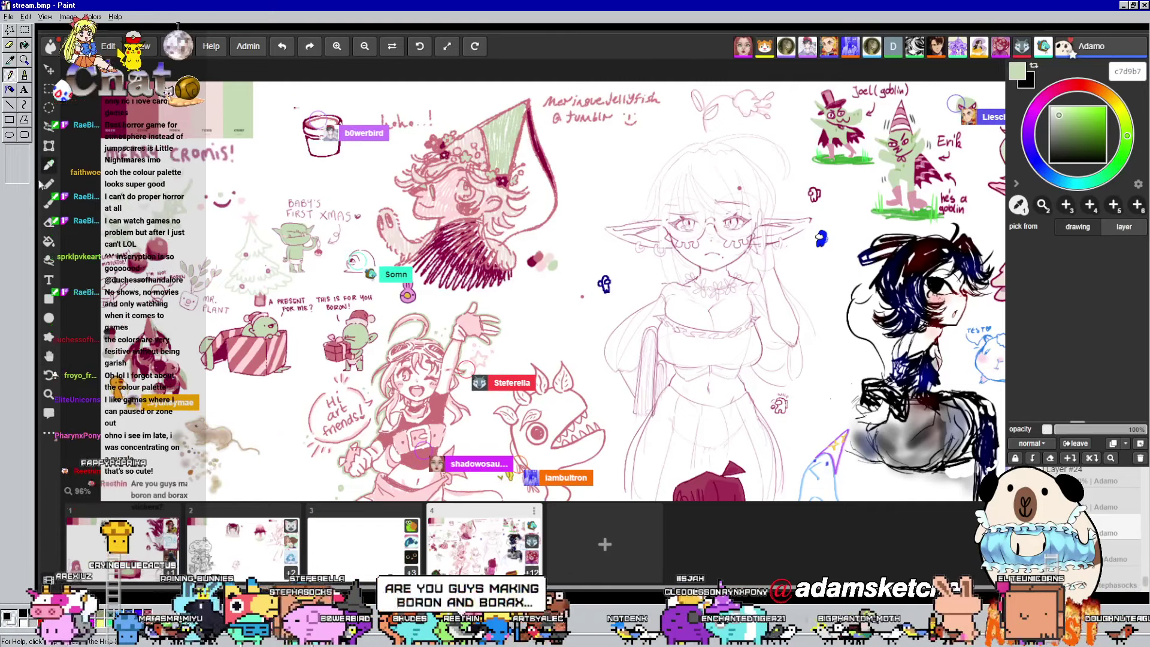
{"action": "left_click", "coordinate": [50, 202]}
{"action": "left_click_drag", "start_coordinate": [626, 175], "coordinate": [530, 145]}
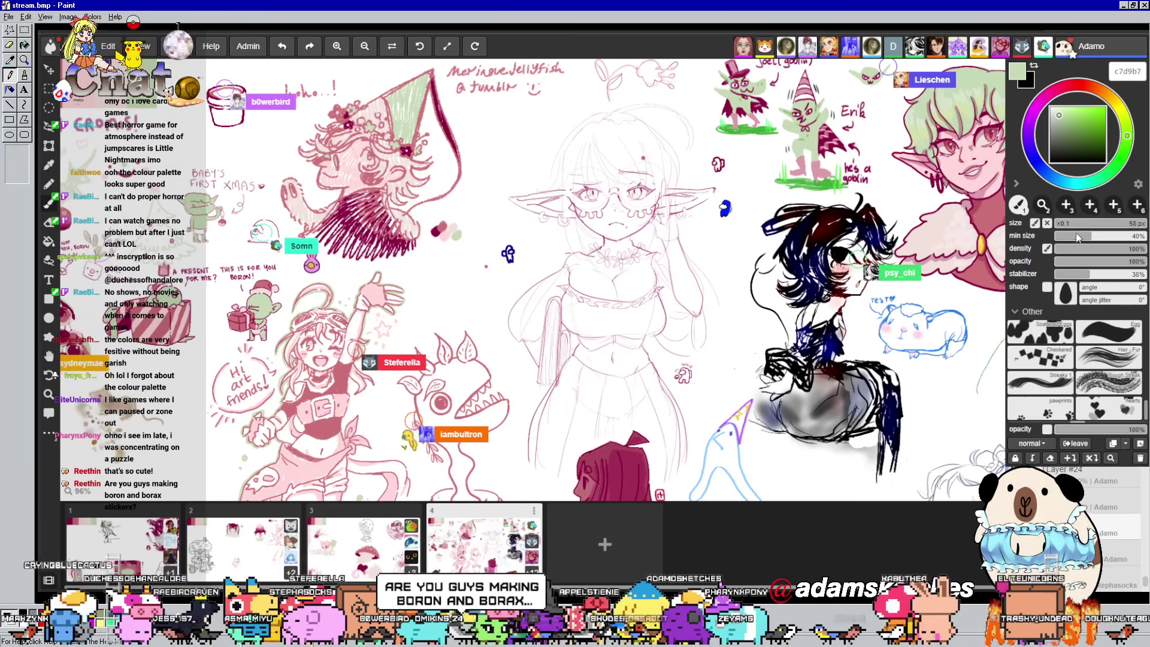
{"action": "left_click", "coordinate": [1092, 224]}
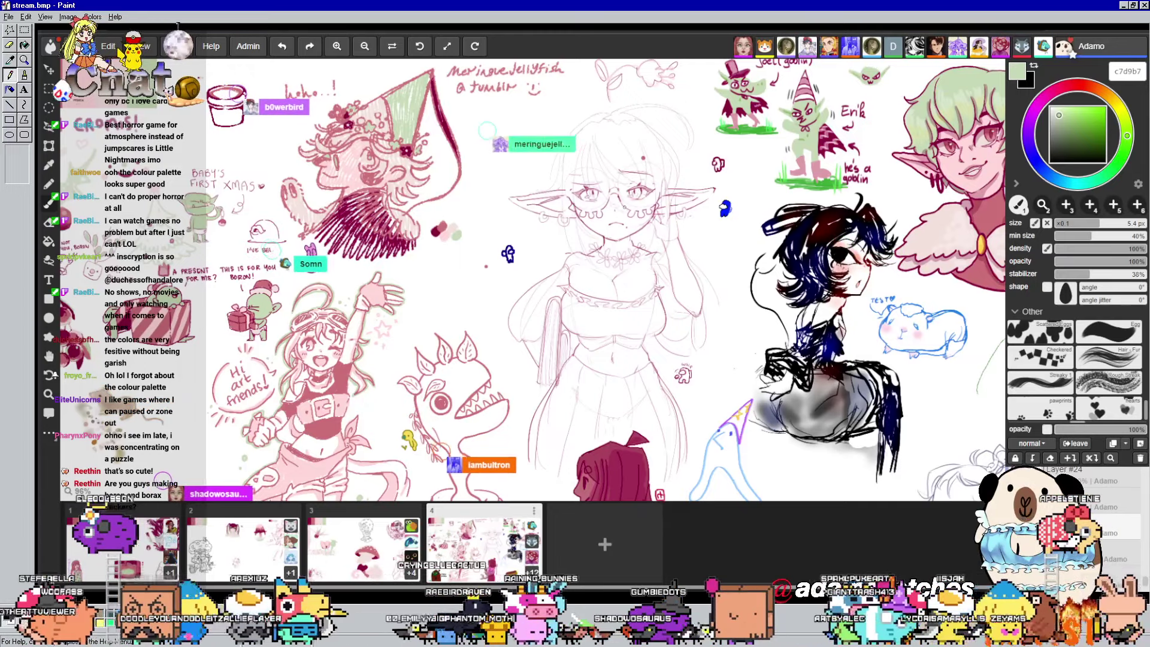
Paint the chest half nearest the raised hand flat pale green up to the shoulder with an enlarged brush
{"action": "scroll", "coordinate": [654, 228], "scroll_direction": "up", "scroll_amount": 3}
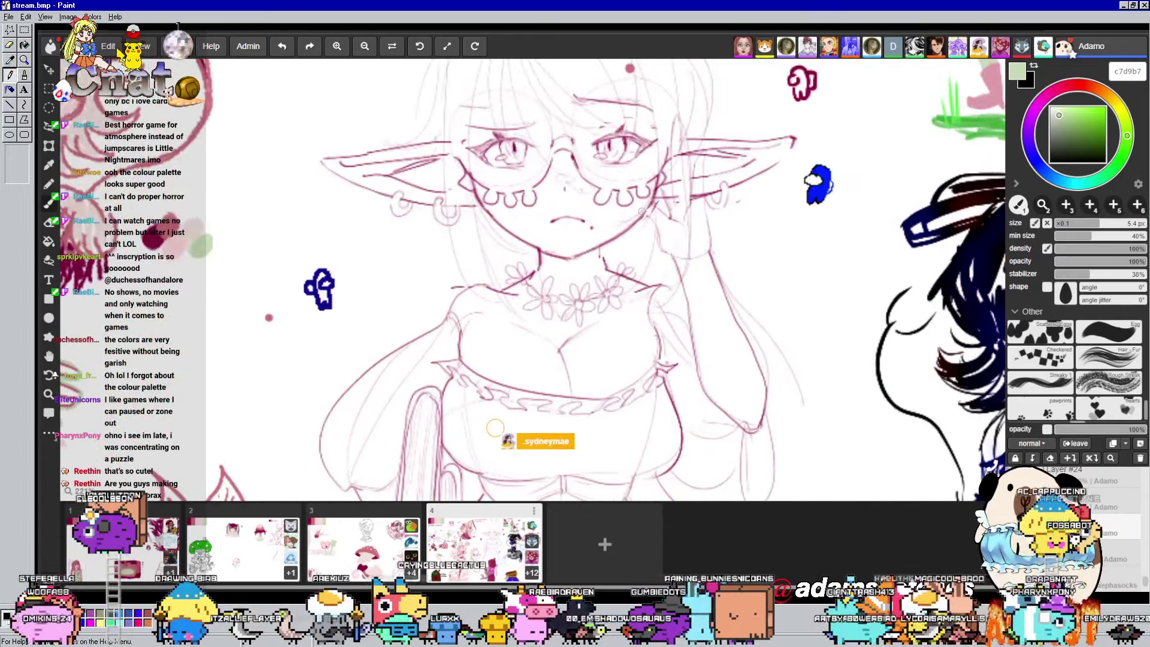
{"action": "left_click_drag", "start_coordinate": [513, 348], "coordinate": [557, 366]}
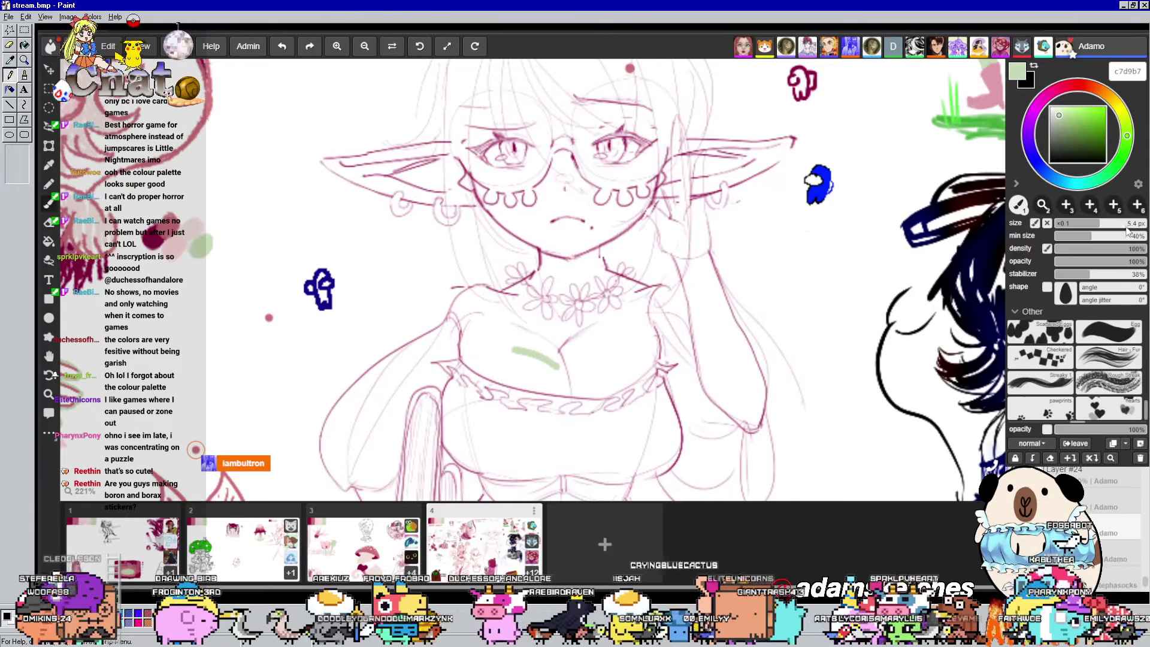
{"action": "mouse_move", "coordinate": [533, 347]}
{"action": "left_mouse_down"}
{"action": "mouse_move", "coordinate": [570, 368]}
{"action": "mouse_move", "coordinate": [507, 355]}
{"action": "mouse_move", "coordinate": [598, 366]}
{"action": "mouse_move", "coordinate": [615, 323]}
{"action": "mouse_move", "coordinate": [557, 355]}
{"action": "mouse_move", "coordinate": [620, 331]}
{"action": "mouse_move", "coordinate": [576, 366]}
{"action": "mouse_move", "coordinate": [637, 353]}
{"action": "mouse_move", "coordinate": [614, 375]}
{"action": "mouse_move", "coordinate": [639, 356]}
{"action": "left_mouse_up"}
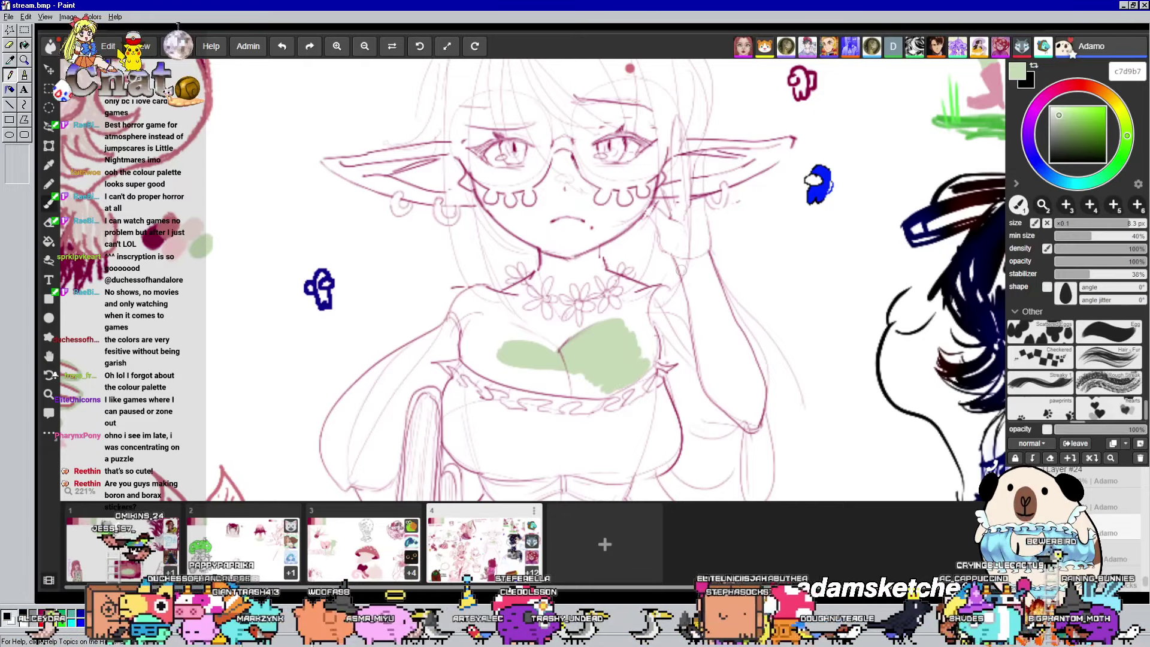
{"action": "left_click_drag", "start_coordinate": [653, 290], "coordinate": [648, 361]}
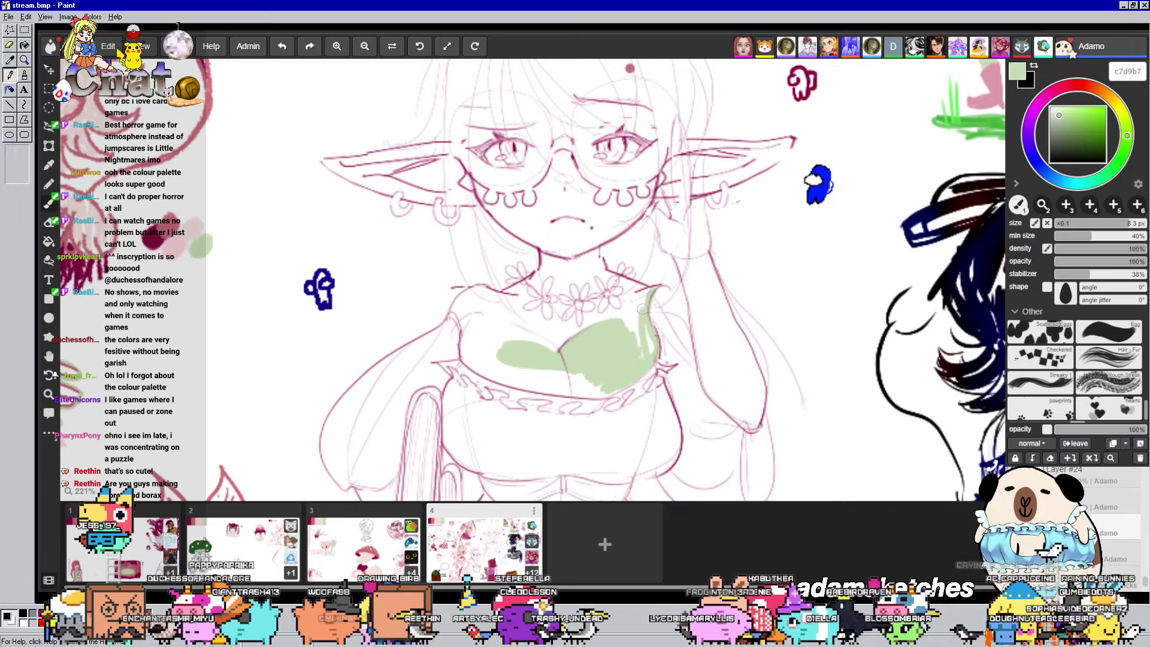
{"action": "left_click_drag", "start_coordinate": [642, 296], "coordinate": [609, 340]}
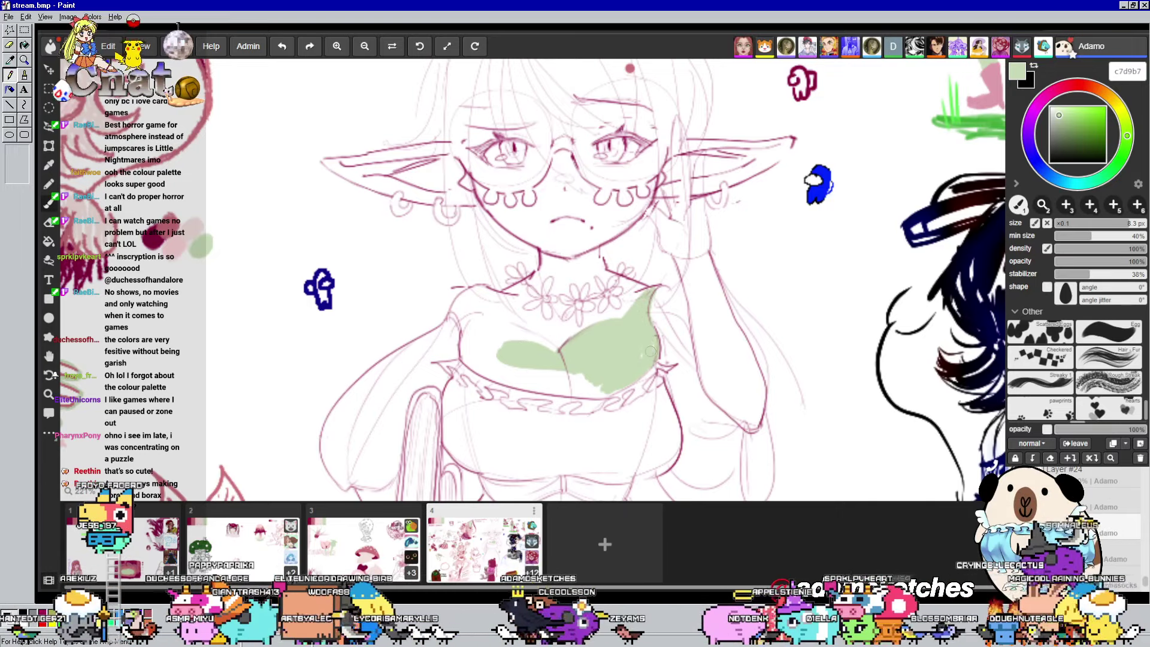
Fill the rest of the chest and the opposite shoulder with pale green, down to the ruffled neckline
{"action": "mouse_move", "coordinate": [450, 309]}
{"action": "left_mouse_down"}
{"action": "mouse_move", "coordinate": [469, 361]}
{"action": "mouse_move", "coordinate": [469, 309]}
{"action": "mouse_move", "coordinate": [476, 360]}
{"action": "mouse_move", "coordinate": [487, 366]}
{"action": "mouse_move", "coordinate": [487, 339]}
{"action": "mouse_move", "coordinate": [499, 367]}
{"action": "mouse_move", "coordinate": [468, 330]}
{"action": "mouse_move", "coordinate": [486, 370]}
{"action": "mouse_move", "coordinate": [466, 349]}
{"action": "mouse_move", "coordinate": [522, 368]}
{"action": "left_mouse_up"}
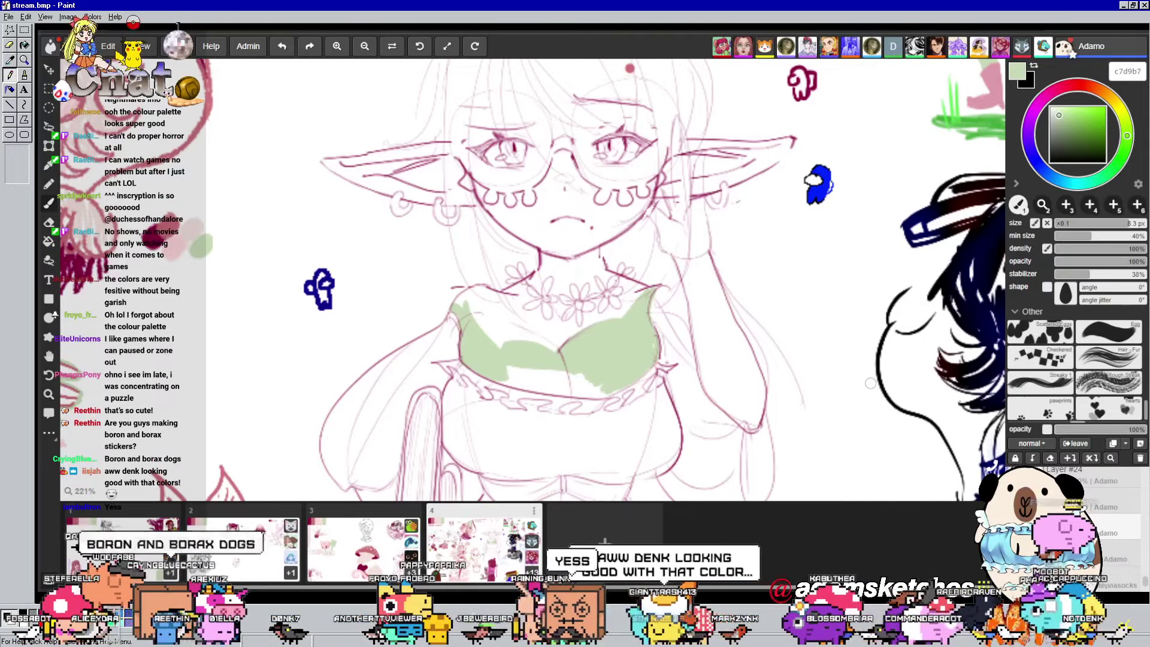
{"action": "left_click_drag", "start_coordinate": [517, 372], "coordinate": [593, 382]}
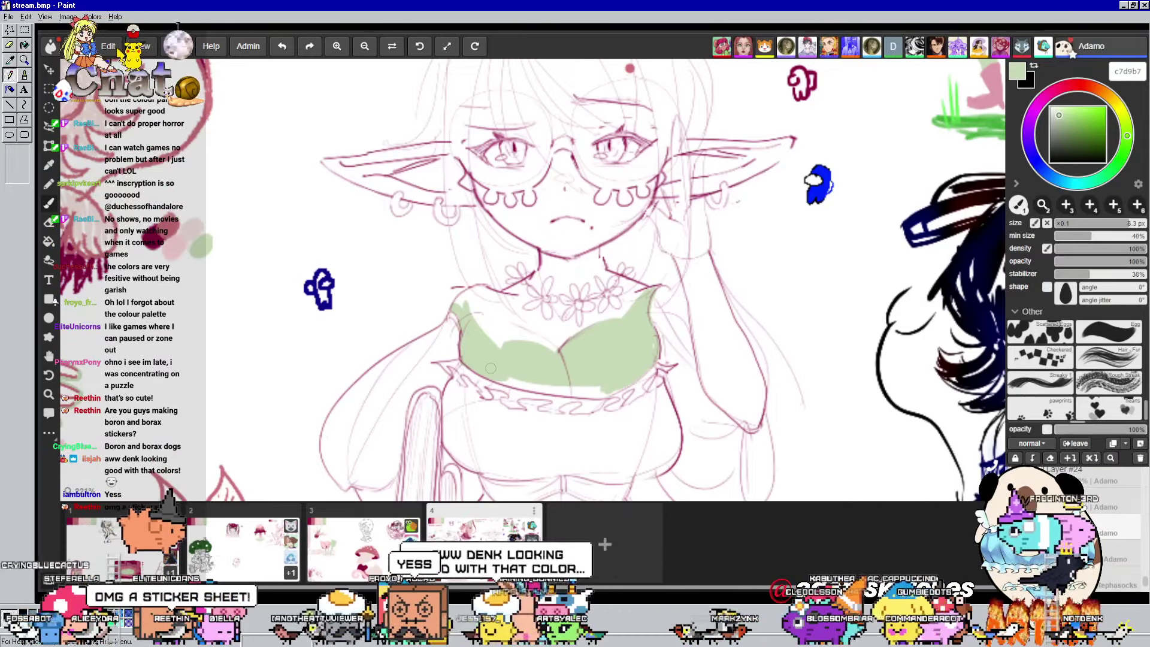
{"action": "mouse_move", "coordinate": [491, 368]}
{"action": "left_mouse_down"}
{"action": "mouse_move", "coordinate": [541, 389]}
{"action": "mouse_move", "coordinate": [598, 382]}
{"action": "left_mouse_up"}
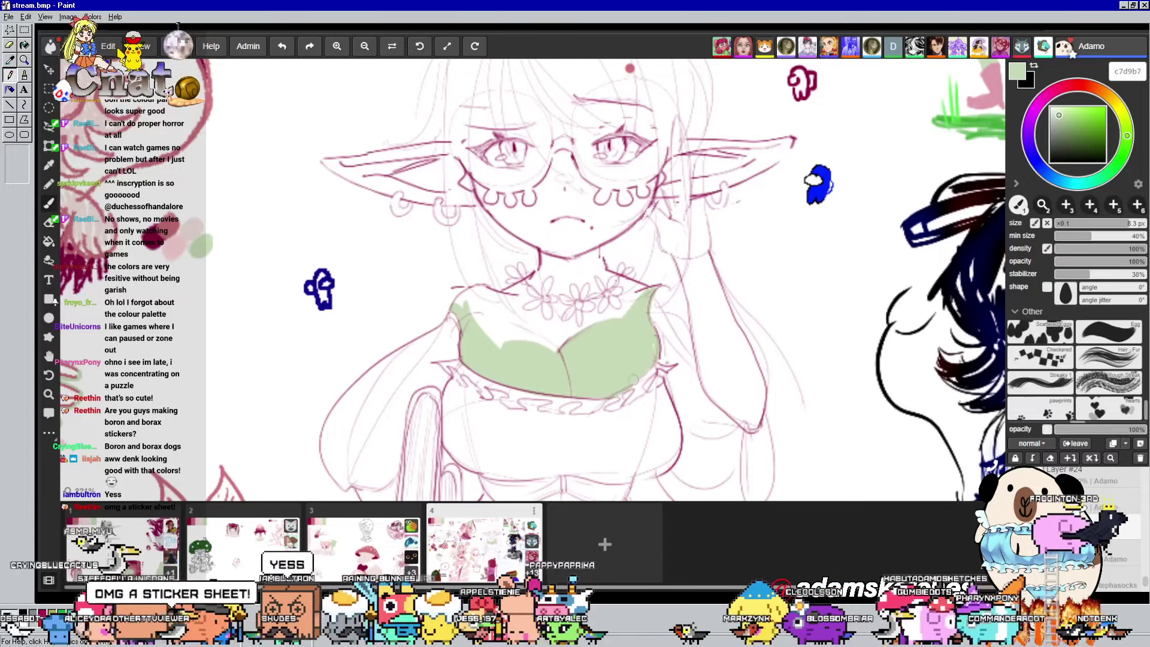
{"action": "left_click_drag", "start_coordinate": [624, 317], "coordinate": [496, 340]}
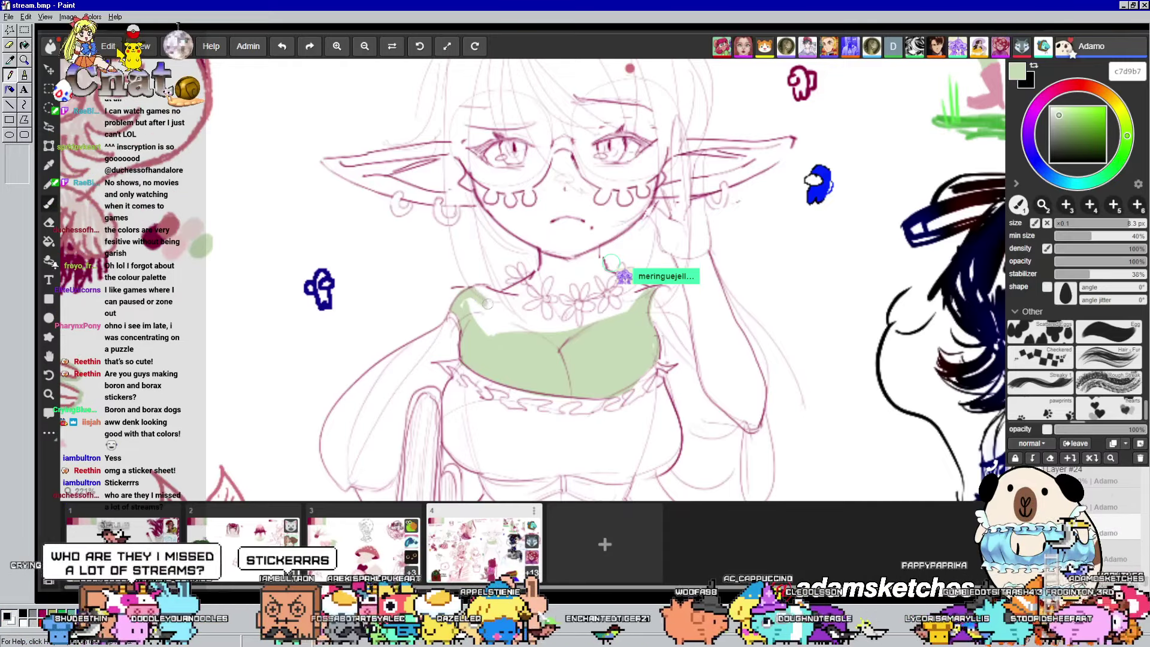
{"action": "left_click_drag", "start_coordinate": [476, 309], "coordinate": [523, 322]}
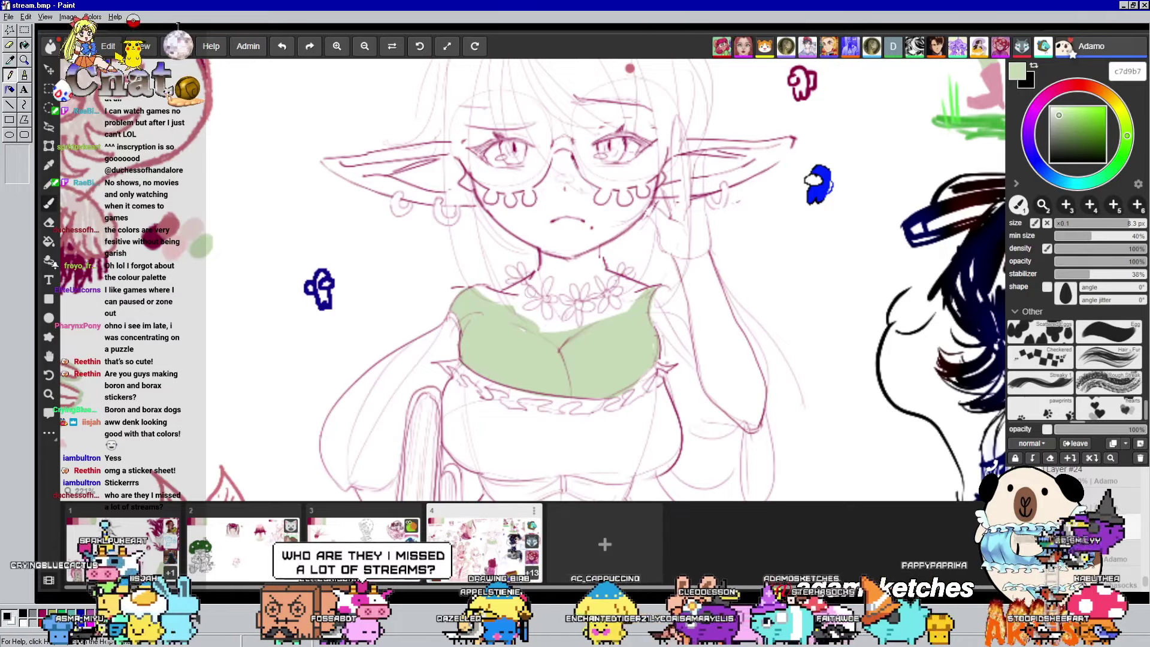
Paint the neck pale green between the chin and the flower necklace
{"action": "key", "text": "space"}
{"action": "left_click_drag", "start_coordinate": [703, 270], "coordinate": [742, 267]}
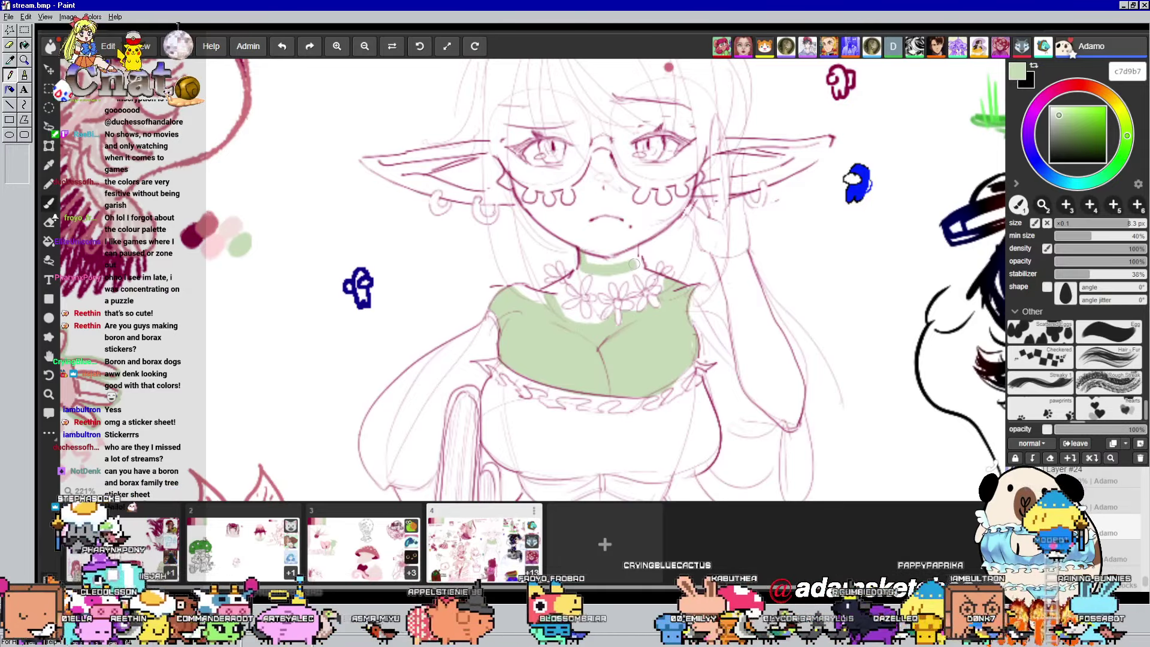
{"action": "mouse_move", "coordinate": [629, 246]}
{"action": "left_mouse_down"}
{"action": "mouse_move", "coordinate": [587, 253]}
{"action": "mouse_move", "coordinate": [629, 257]}
{"action": "left_mouse_up"}
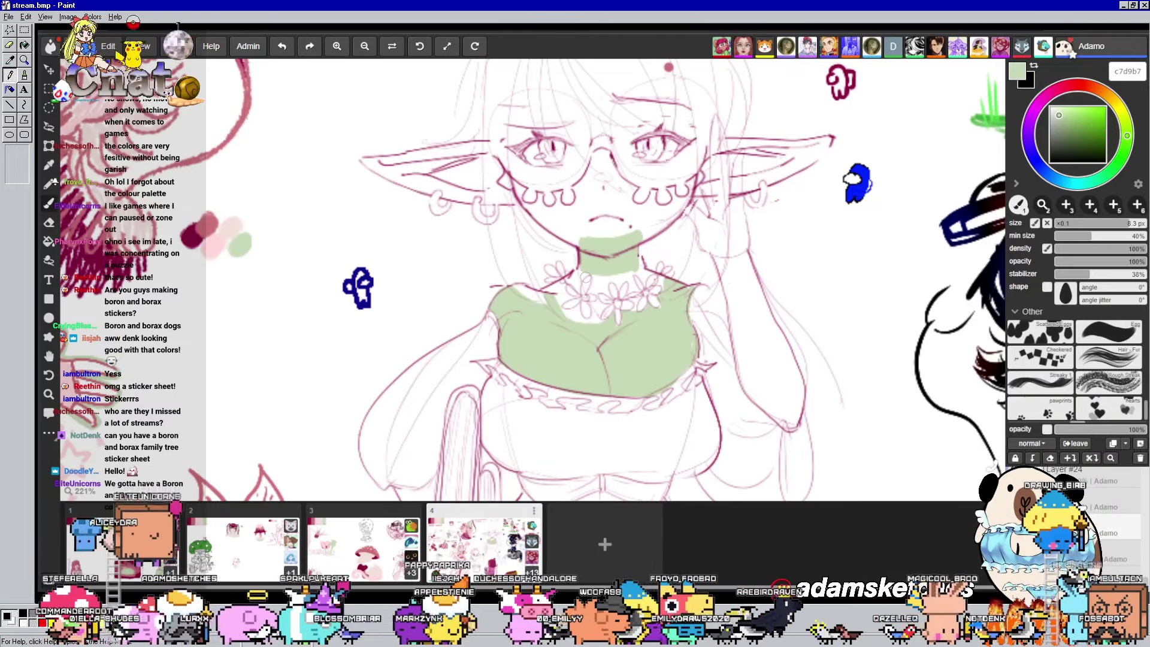
Paint the face half farther from the raised hand flat pale green, from the forehead between the bangs down to the chin
{"action": "key", "text": "space"}
{"action": "left_click_drag", "start_coordinate": [688, 179], "coordinate": [659, 235]}
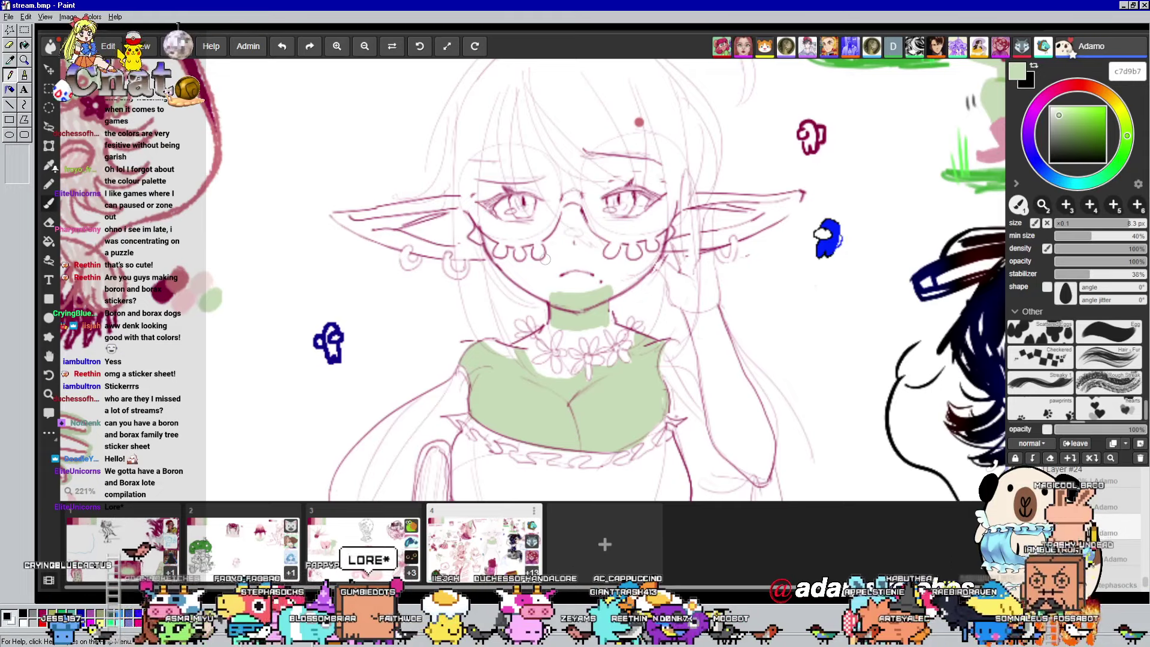
{"action": "left_click_drag", "start_coordinate": [491, 158], "coordinate": [530, 262]}
{"action": "left_click_drag", "start_coordinate": [484, 153], "coordinate": [512, 266]}
{"action": "mouse_move", "coordinate": [488, 160]}
{"action": "left_mouse_down"}
{"action": "mouse_move", "coordinate": [513, 240]}
{"action": "mouse_move", "coordinate": [549, 296]}
{"action": "left_mouse_up"}
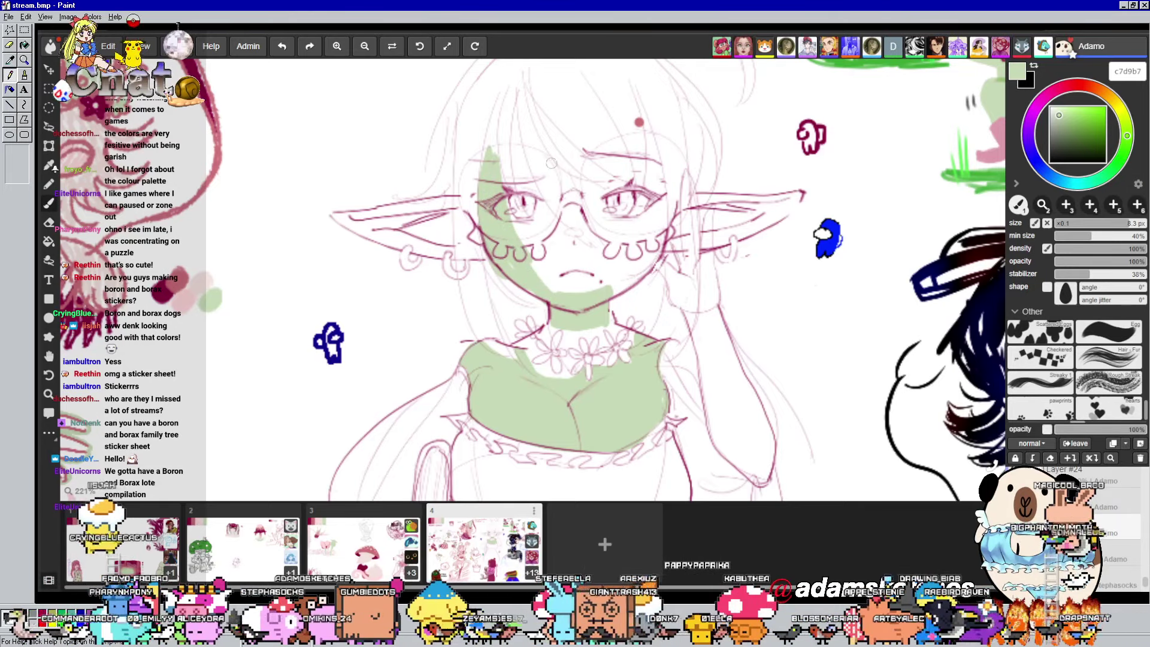
{"action": "mouse_move", "coordinate": [541, 257]}
{"action": "left_mouse_down"}
{"action": "mouse_move", "coordinate": [513, 144]}
{"action": "mouse_move", "coordinate": [555, 263]}
{"action": "left_mouse_up"}
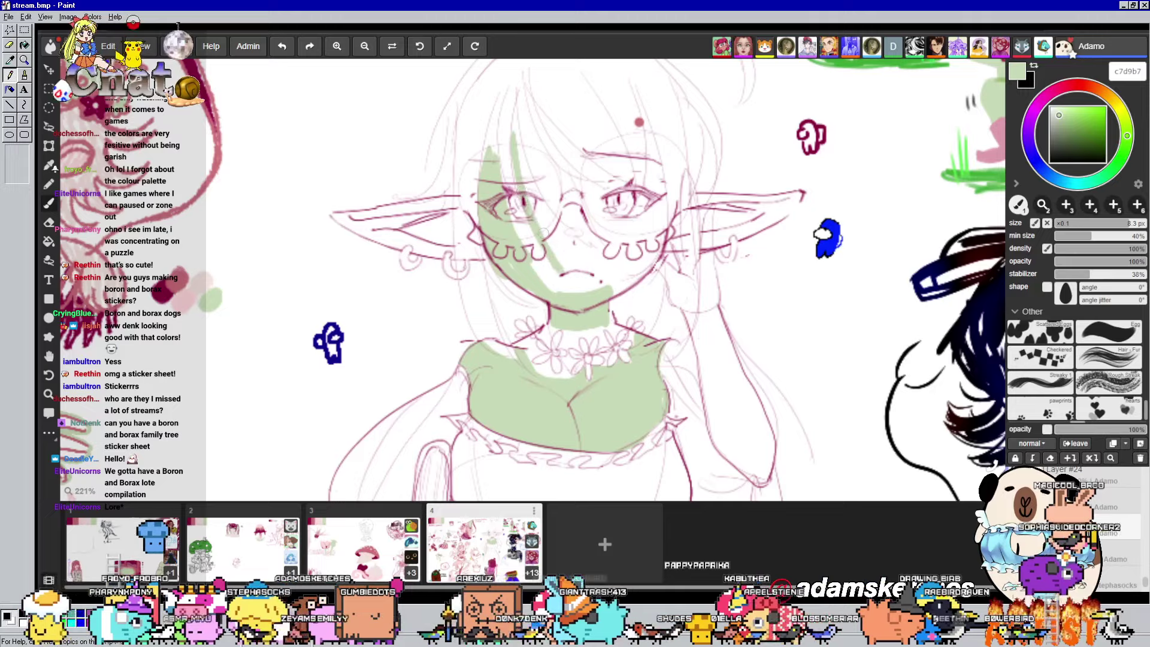
{"action": "left_click_drag", "start_coordinate": [515, 133], "coordinate": [569, 265]}
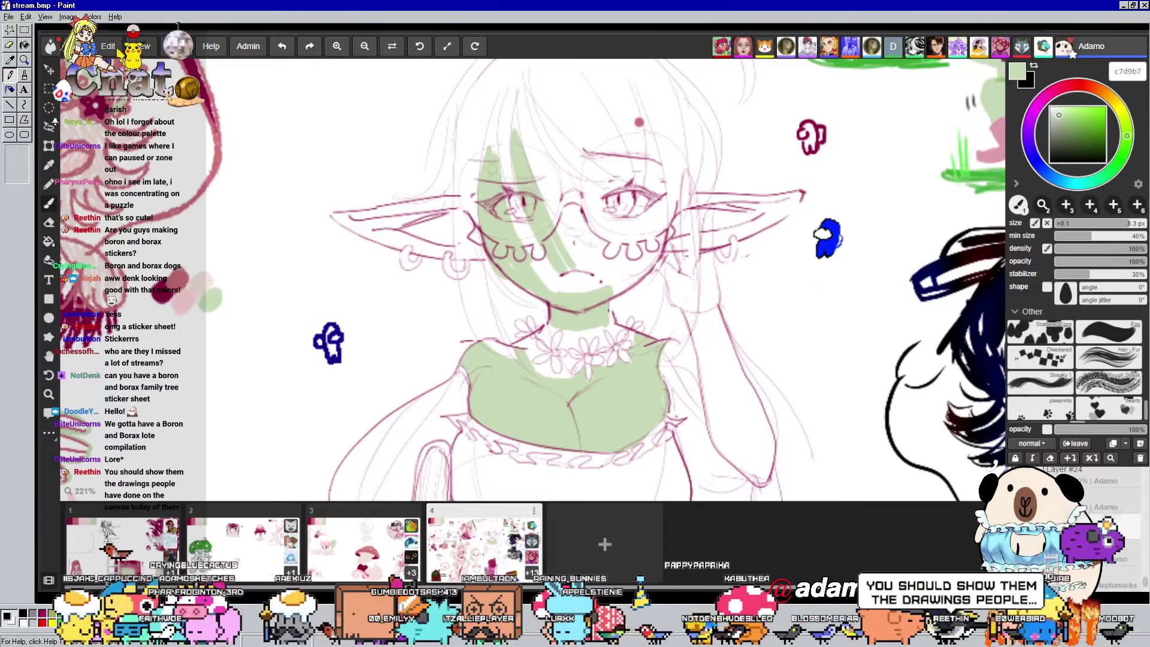
{"action": "mouse_move", "coordinate": [512, 198]}
{"action": "left_mouse_down"}
{"action": "mouse_move", "coordinate": [538, 247]}
{"action": "mouse_move", "coordinate": [528, 254]}
{"action": "mouse_move", "coordinate": [565, 296]}
{"action": "mouse_move", "coordinate": [522, 229]}
{"action": "left_mouse_up"}
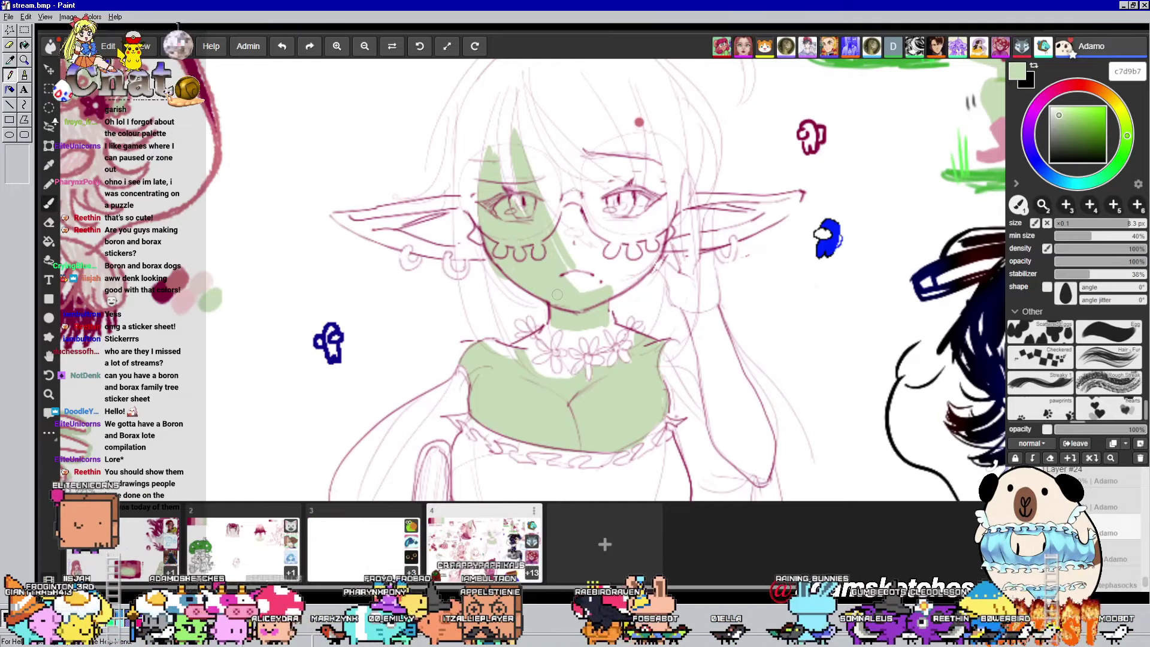
Fill the rest of the face with pale green and erase the overlap from the hair strand crossing the nose bridge
{"action": "left_click_drag", "start_coordinate": [625, 267], "coordinate": [680, 290]}
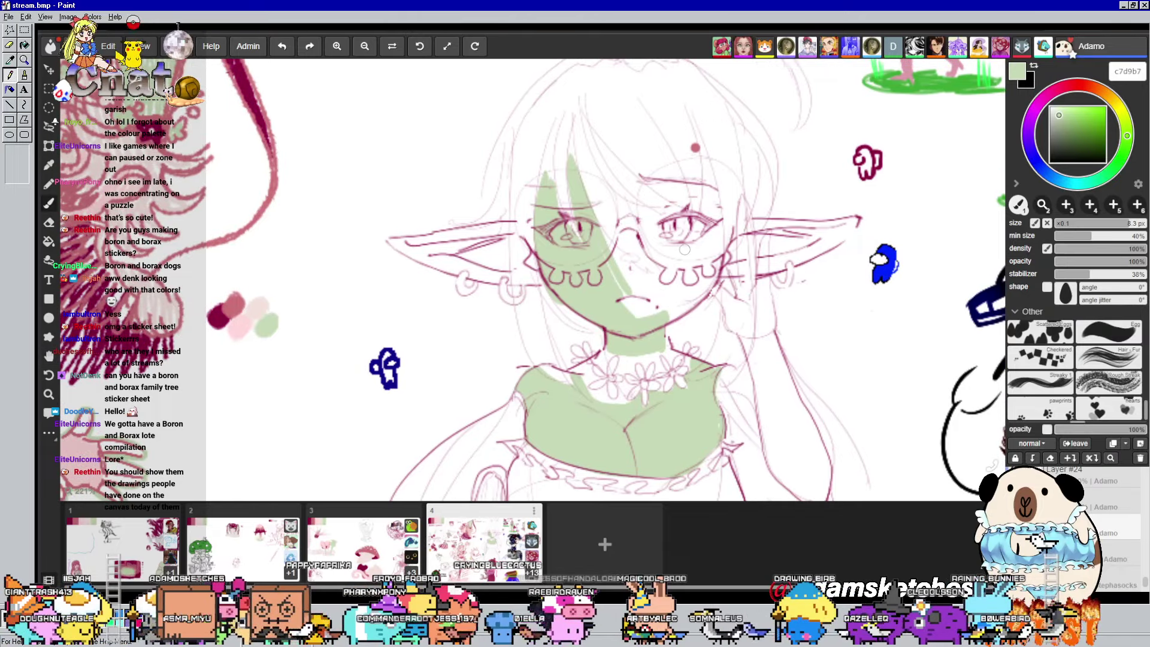
{"action": "mouse_move", "coordinate": [598, 239]}
{"action": "left_mouse_down"}
{"action": "mouse_move", "coordinate": [647, 287]}
{"action": "mouse_move", "coordinate": [601, 245]}
{"action": "mouse_move", "coordinate": [649, 298]}
{"action": "mouse_move", "coordinate": [643, 309]}
{"action": "mouse_move", "coordinate": [600, 253]}
{"action": "mouse_move", "coordinate": [640, 325]}
{"action": "mouse_move", "coordinate": [634, 304]}
{"action": "mouse_move", "coordinate": [654, 311]}
{"action": "mouse_move", "coordinate": [637, 282]}
{"action": "mouse_move", "coordinate": [659, 309]}
{"action": "left_mouse_up"}
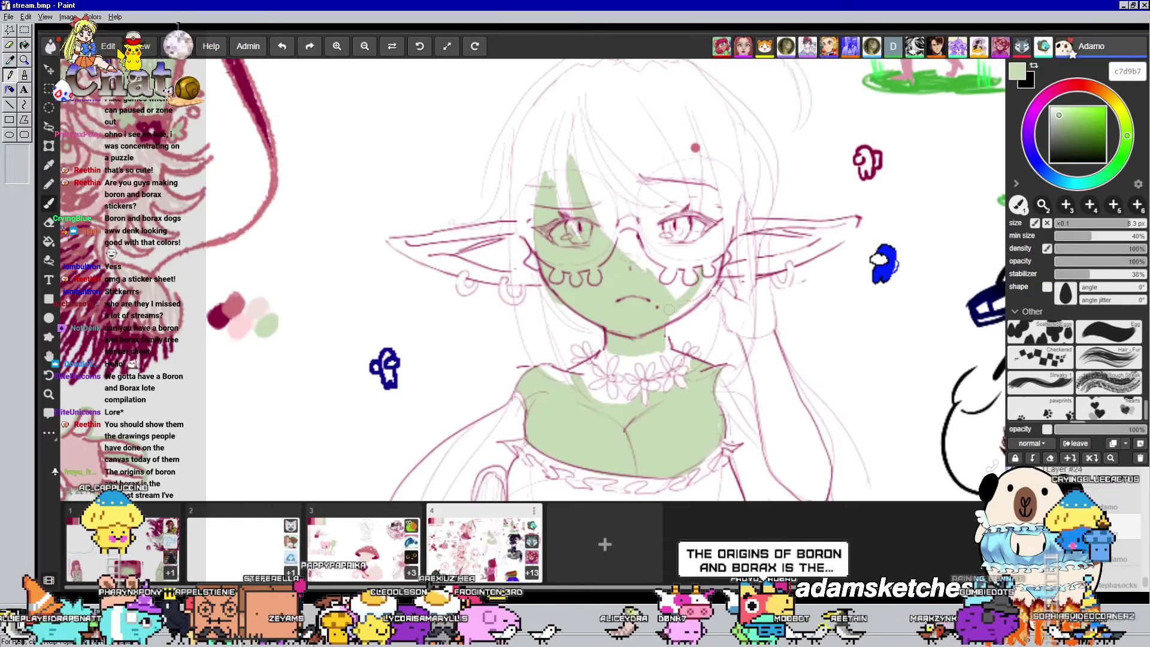
{"action": "mouse_move", "coordinate": [709, 264]}
{"action": "left_mouse_down"}
{"action": "mouse_move", "coordinate": [697, 299]}
{"action": "mouse_move", "coordinate": [674, 315]}
{"action": "left_mouse_up"}
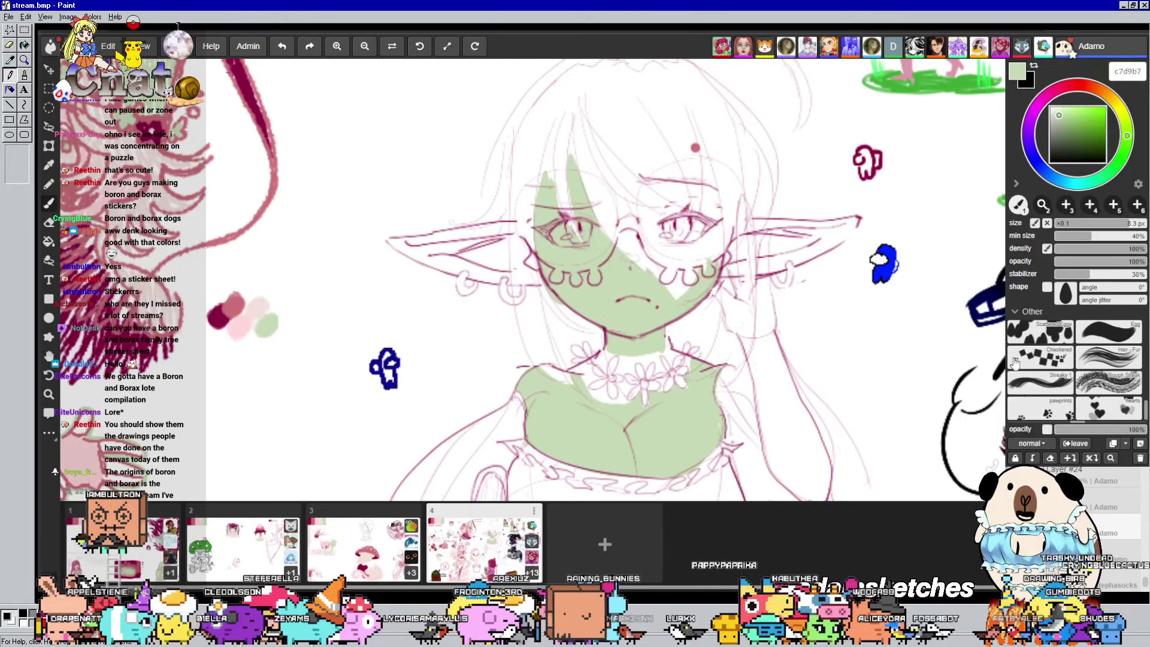
{"action": "key", "text": "space"}
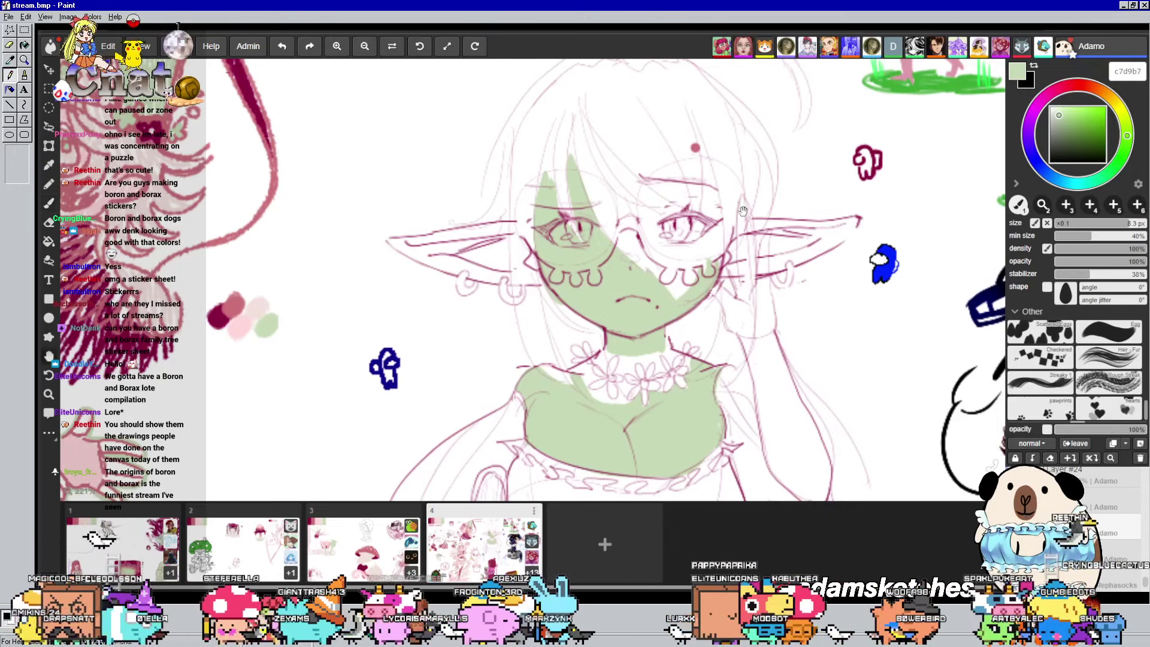
{"action": "left_click_drag", "start_coordinate": [740, 212], "coordinate": [720, 177]}
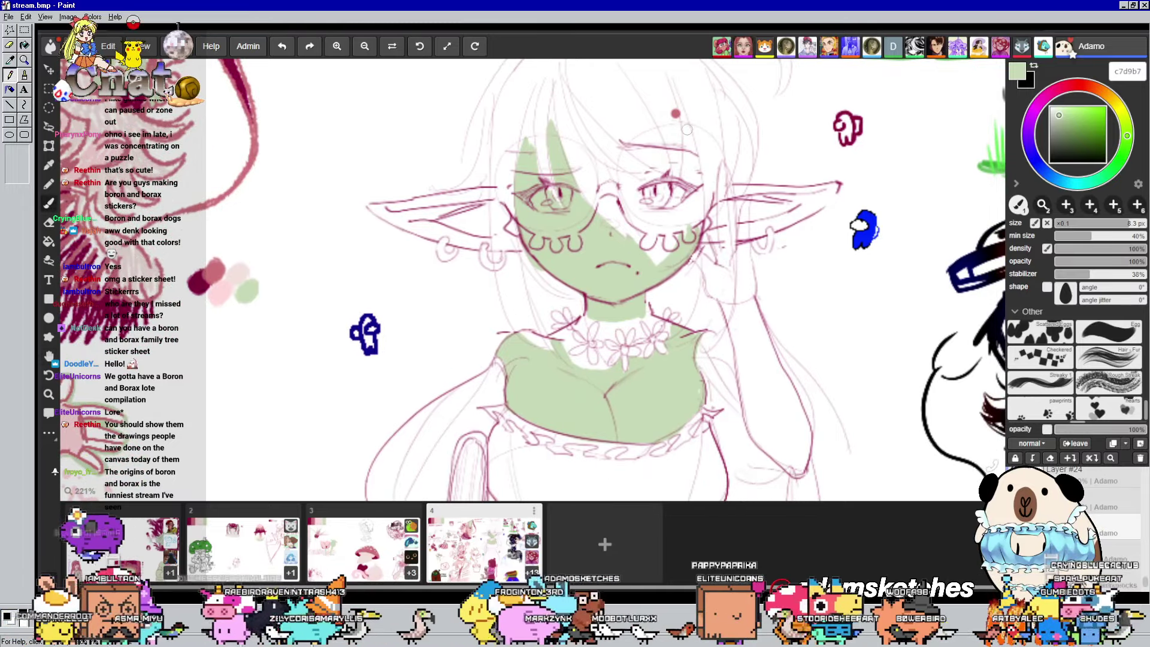
{"action": "mouse_move", "coordinate": [677, 109]}
{"action": "left_mouse_down"}
{"action": "mouse_move", "coordinate": [692, 156]}
{"action": "mouse_move", "coordinate": [680, 224]}
{"action": "left_mouse_up"}
{"action": "left_click_drag", "start_coordinate": [684, 127], "coordinate": [686, 238]}
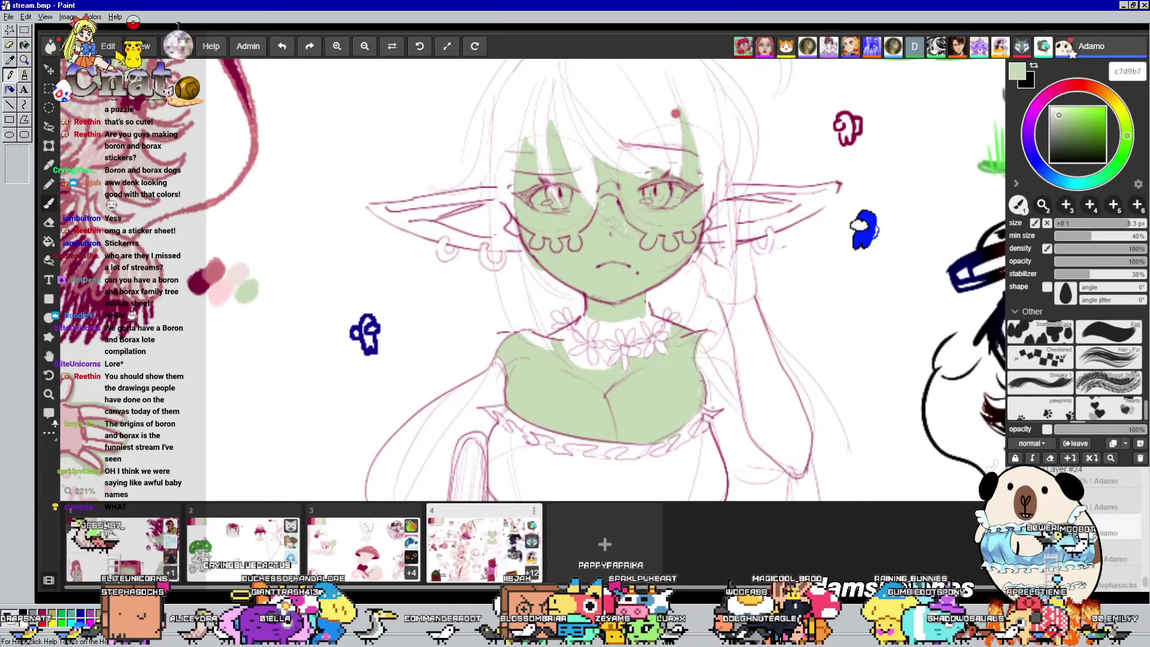
{"action": "key", "text": "e"}
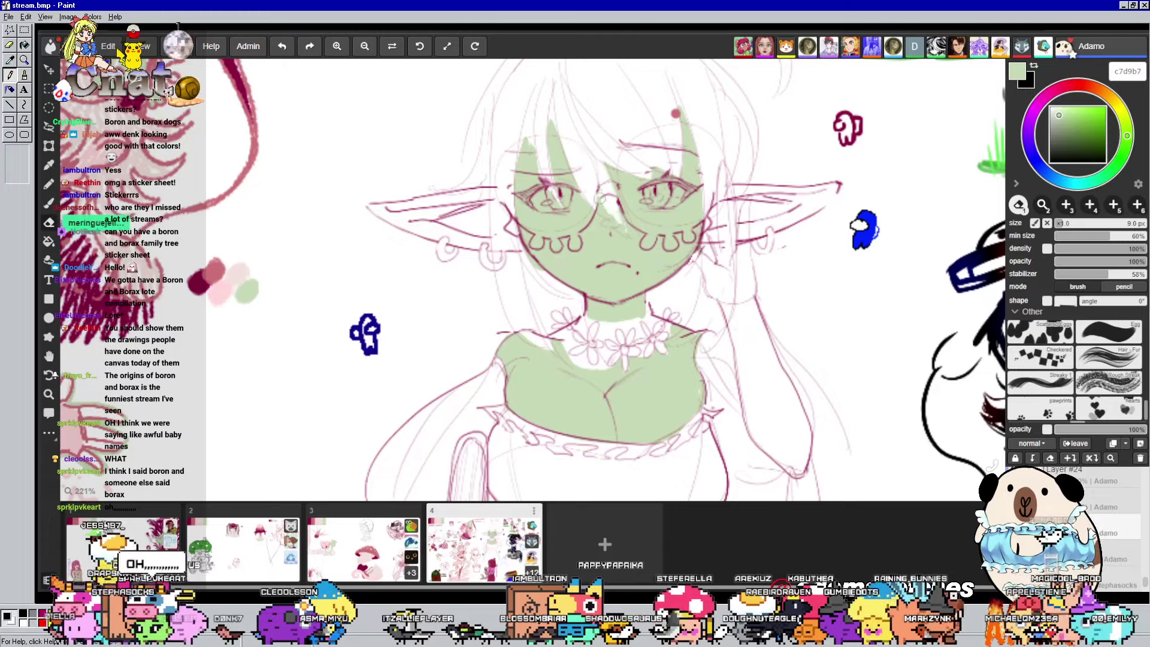
{"action": "mouse_move", "coordinate": [599, 198]}
{"action": "left_mouse_down"}
{"action": "mouse_move", "coordinate": [617, 219]}
{"action": "mouse_move", "coordinate": [582, 184]}
{"action": "mouse_move", "coordinate": [621, 223]}
{"action": "left_mouse_up"}
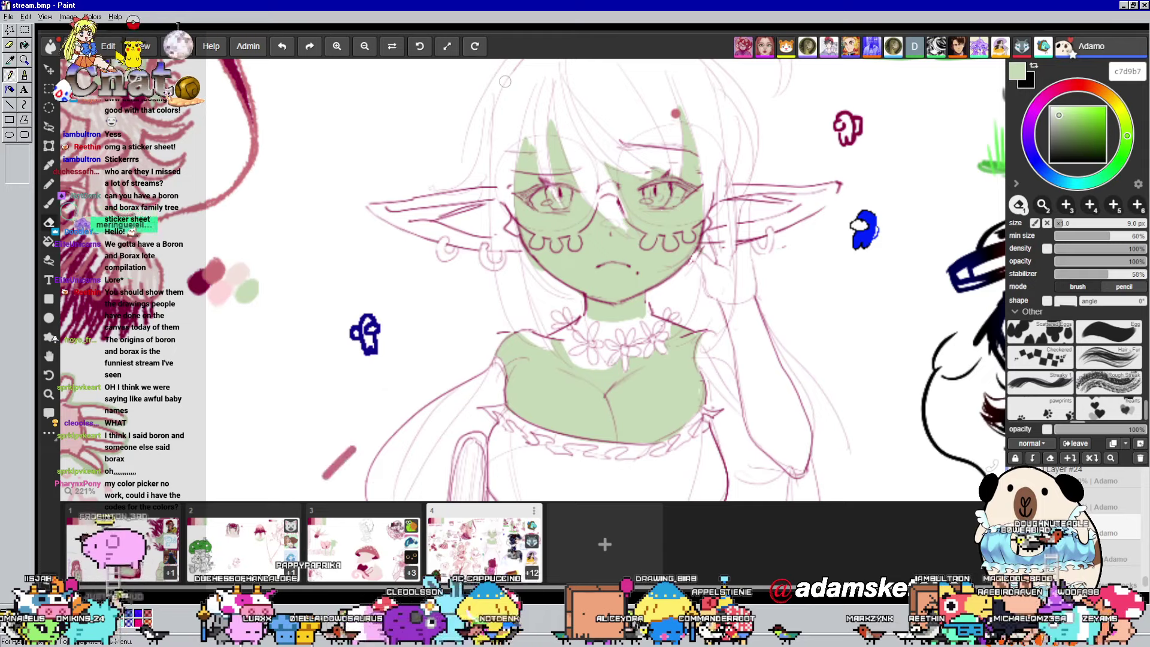
Color both pointed ears pale green out to their tips with the 5 px pencil
{"action": "key", "text": "b"}
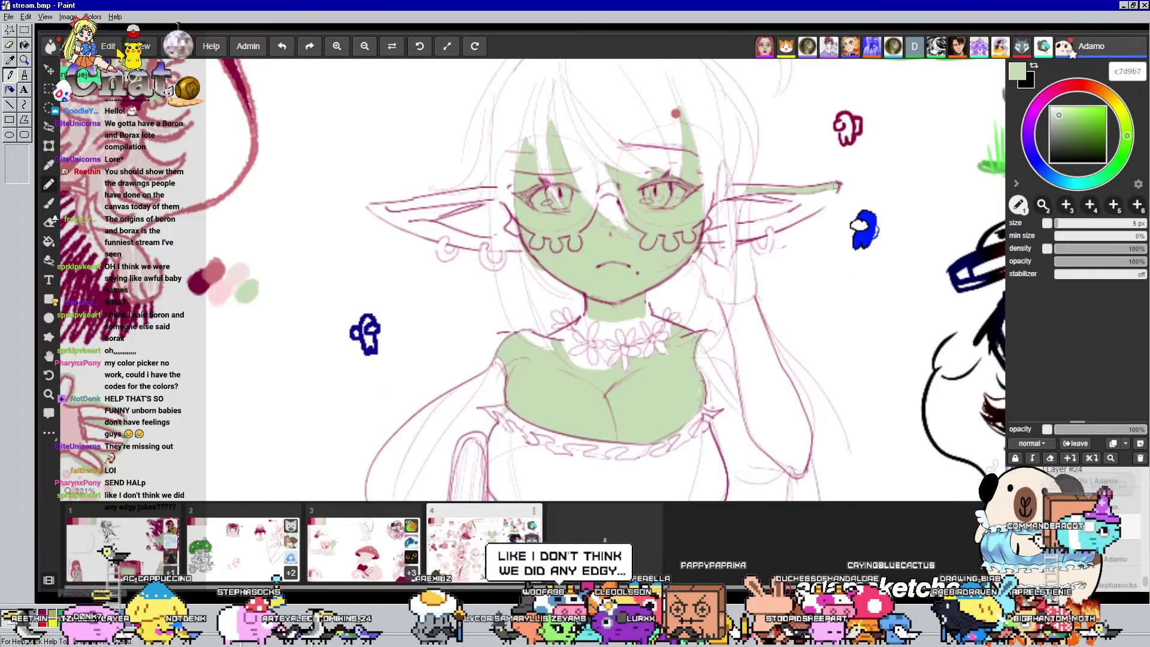
{"action": "mouse_move", "coordinate": [819, 204]}
{"action": "left_mouse_down"}
{"action": "mouse_move", "coordinate": [779, 226]}
{"action": "mouse_move", "coordinate": [826, 191]}
{"action": "mouse_move", "coordinate": [800, 196]}
{"action": "left_mouse_up"}
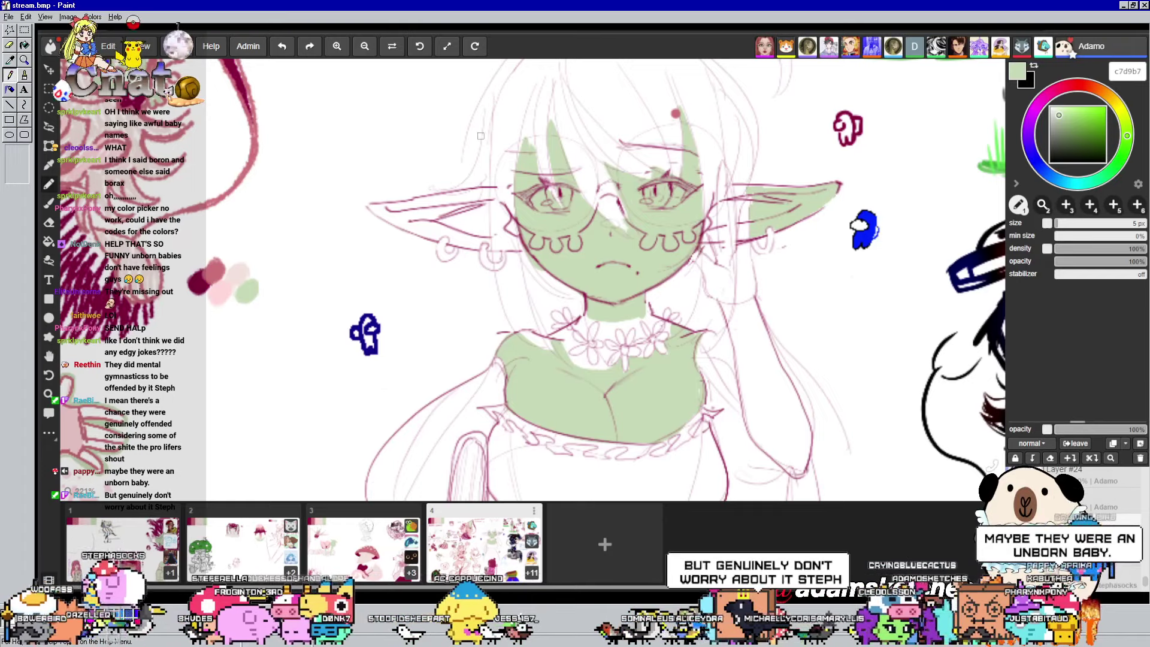
{"action": "left_click_drag", "start_coordinate": [484, 190], "coordinate": [484, 224]}
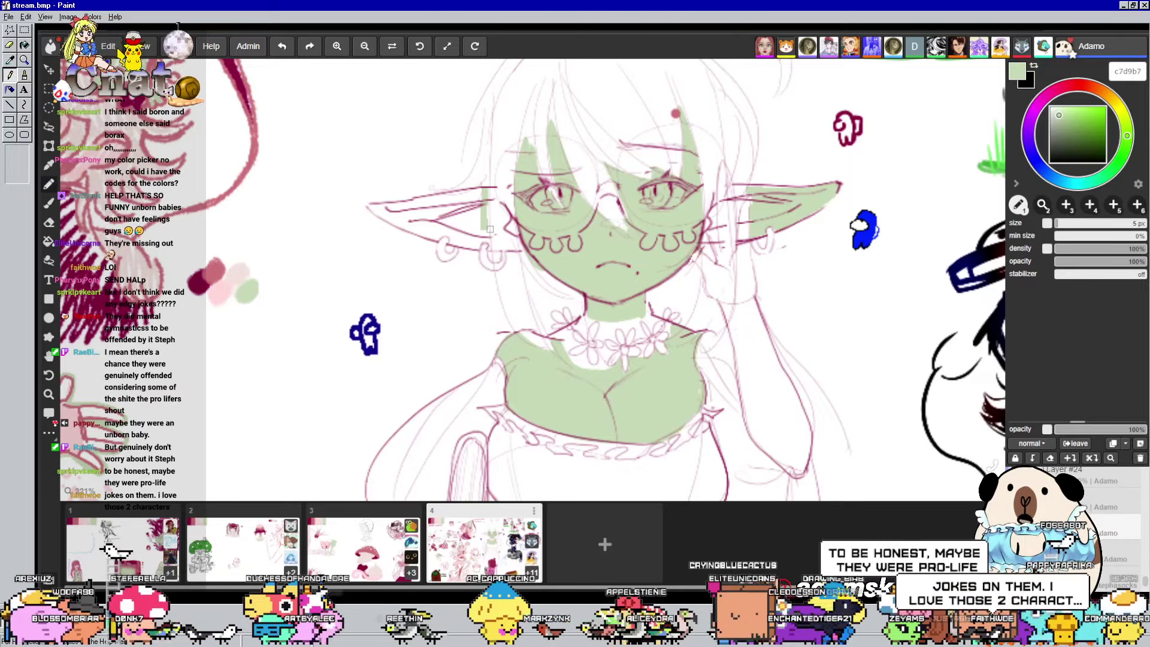
{"action": "left_click_drag", "start_coordinate": [475, 114], "coordinate": [549, 98]}
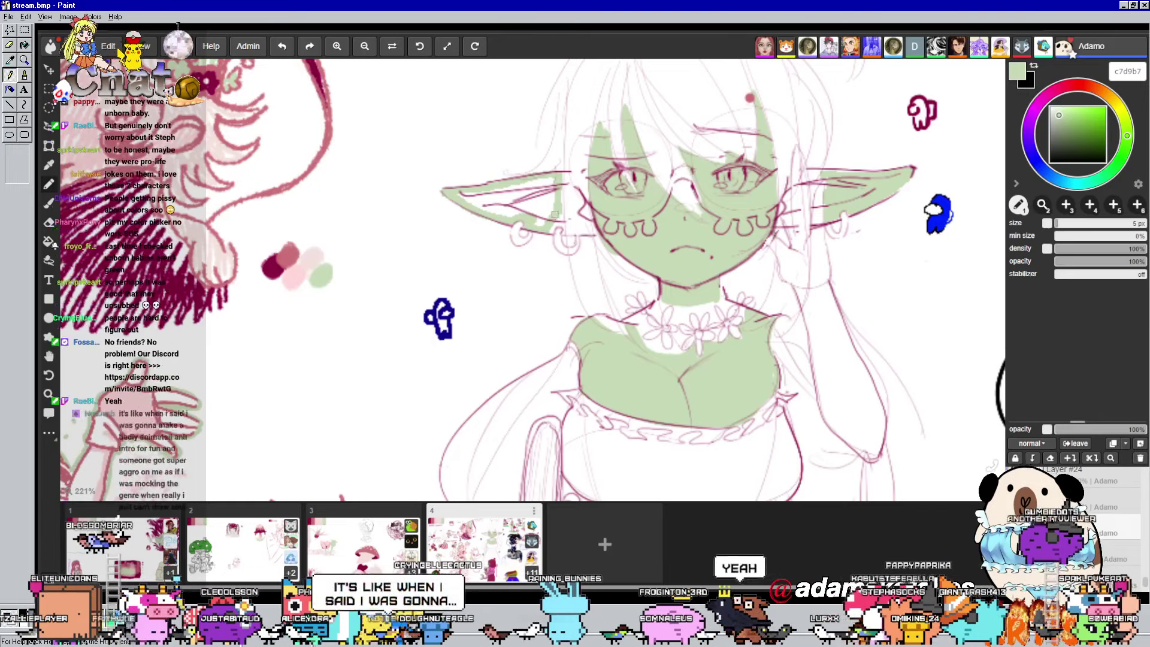
{"action": "mouse_move", "coordinate": [457, 193]}
{"action": "left_mouse_down"}
{"action": "mouse_move", "coordinate": [549, 184]}
{"action": "mouse_move", "coordinate": [475, 194]}
{"action": "mouse_move", "coordinate": [537, 197]}
{"action": "left_mouse_up"}
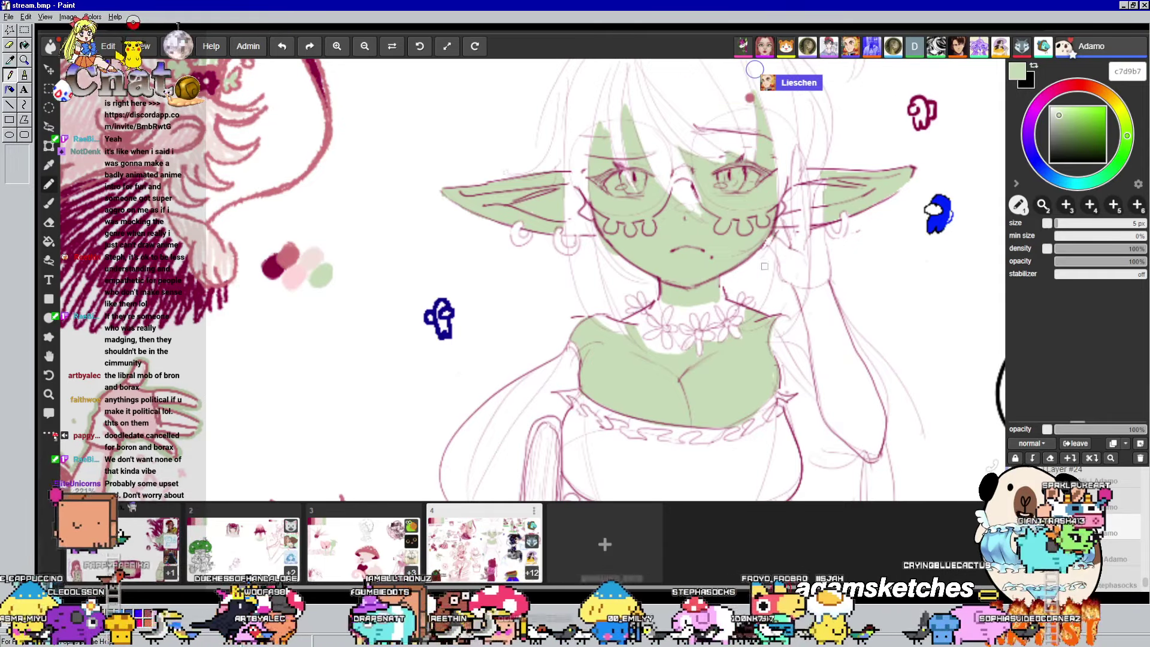
Fill the white gaps on the neck and chest around the necklace flowers with pale green, using a 4.6 px brush
{"action": "scroll", "coordinate": [738, 375], "scroll_direction": "up", "scroll_amount": 2}
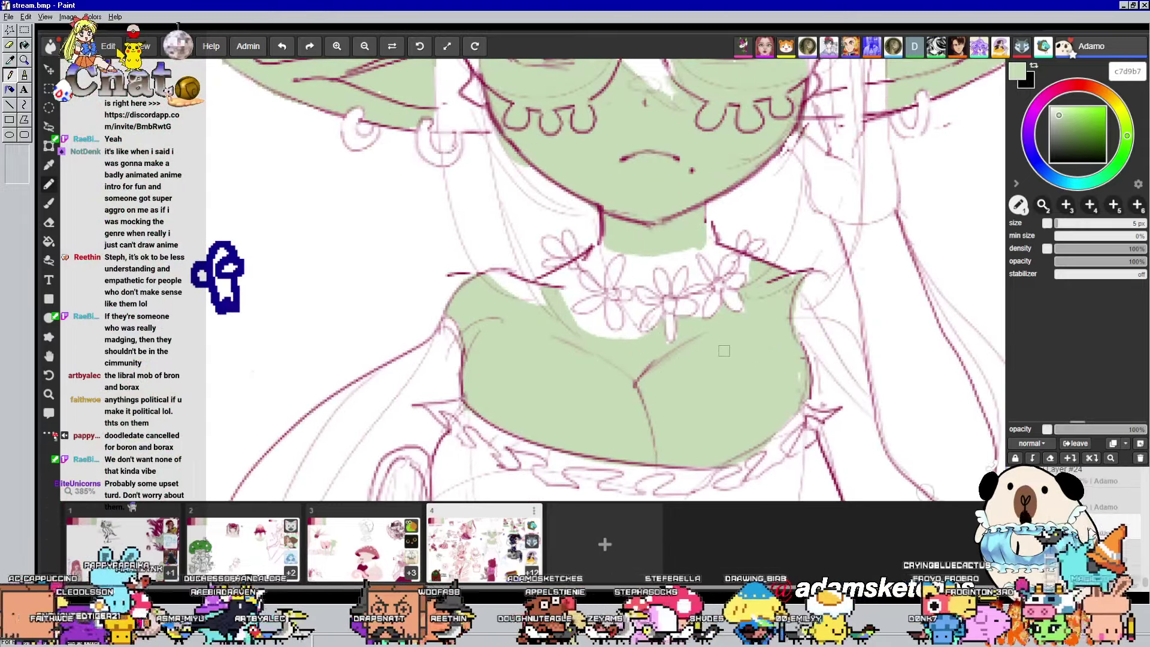
{"action": "key", "text": "b"}
{"action": "left_click_drag", "start_coordinate": [478, 188], "coordinate": [390, 185]}
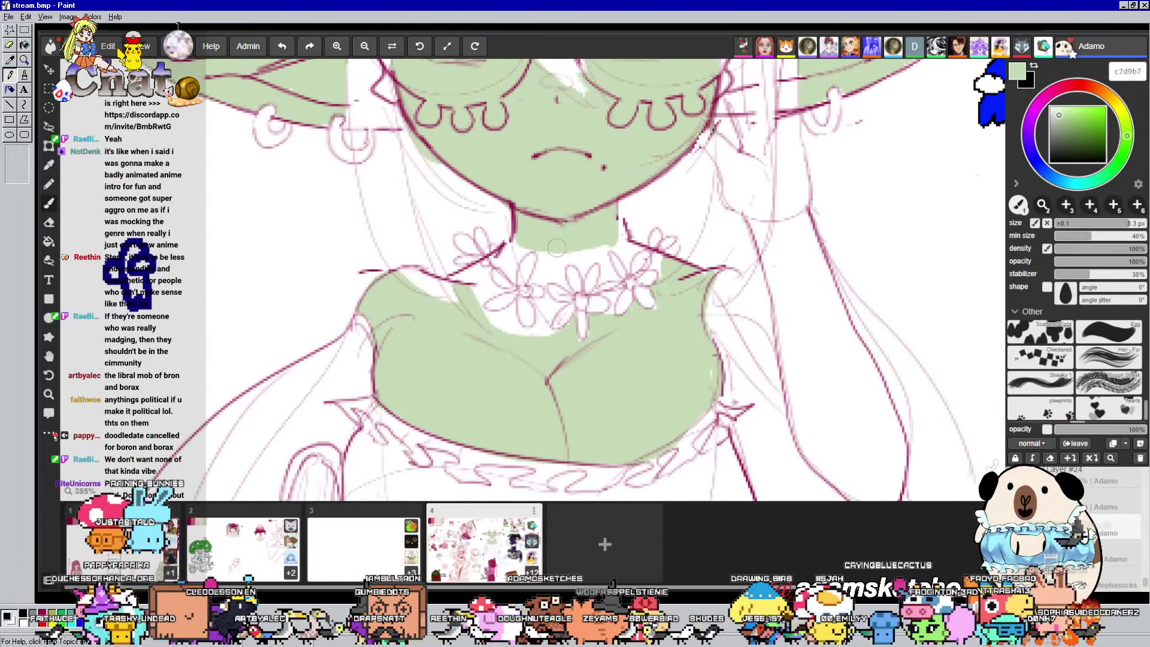
{"action": "mouse_move", "coordinate": [550, 254]}
{"action": "left_mouse_down"}
{"action": "mouse_move", "coordinate": [557, 269]}
{"action": "mouse_move", "coordinate": [592, 250]}
{"action": "left_mouse_up"}
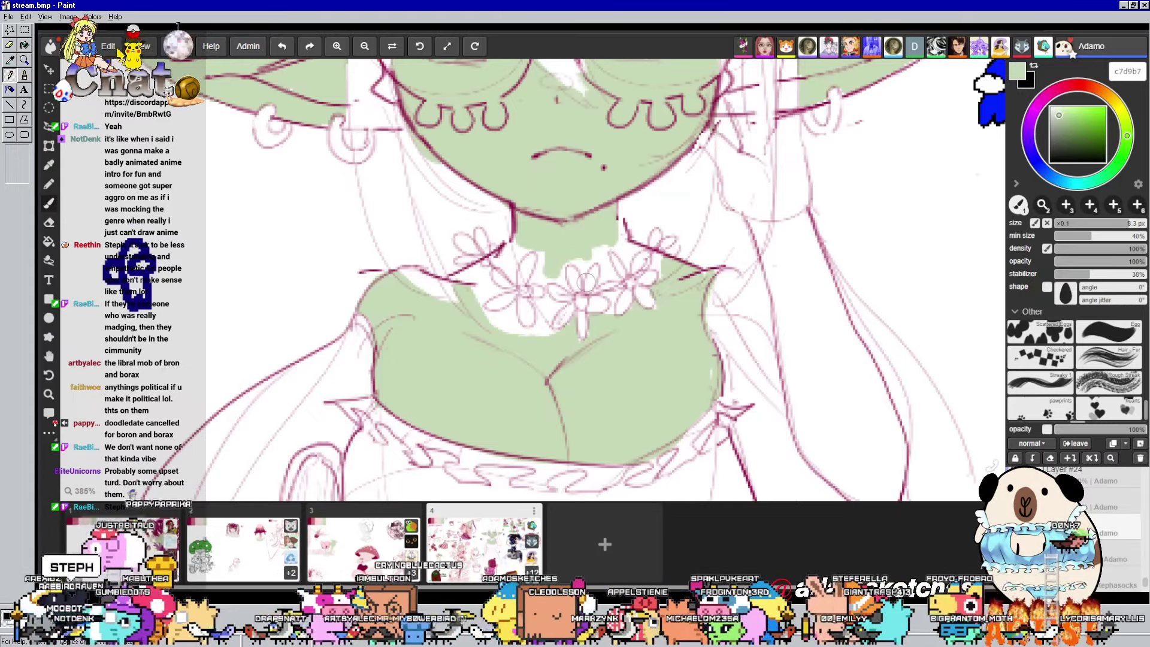
{"action": "left_click", "coordinate": [1093, 223]}
{"action": "mouse_move", "coordinate": [598, 247]}
{"action": "left_mouse_down"}
{"action": "mouse_move", "coordinate": [600, 259]}
{"action": "mouse_move", "coordinate": [628, 263]}
{"action": "mouse_move", "coordinate": [618, 209]}
{"action": "left_mouse_up"}
{"action": "left_click_drag", "start_coordinate": [862, 265], "coordinate": [790, 277]}
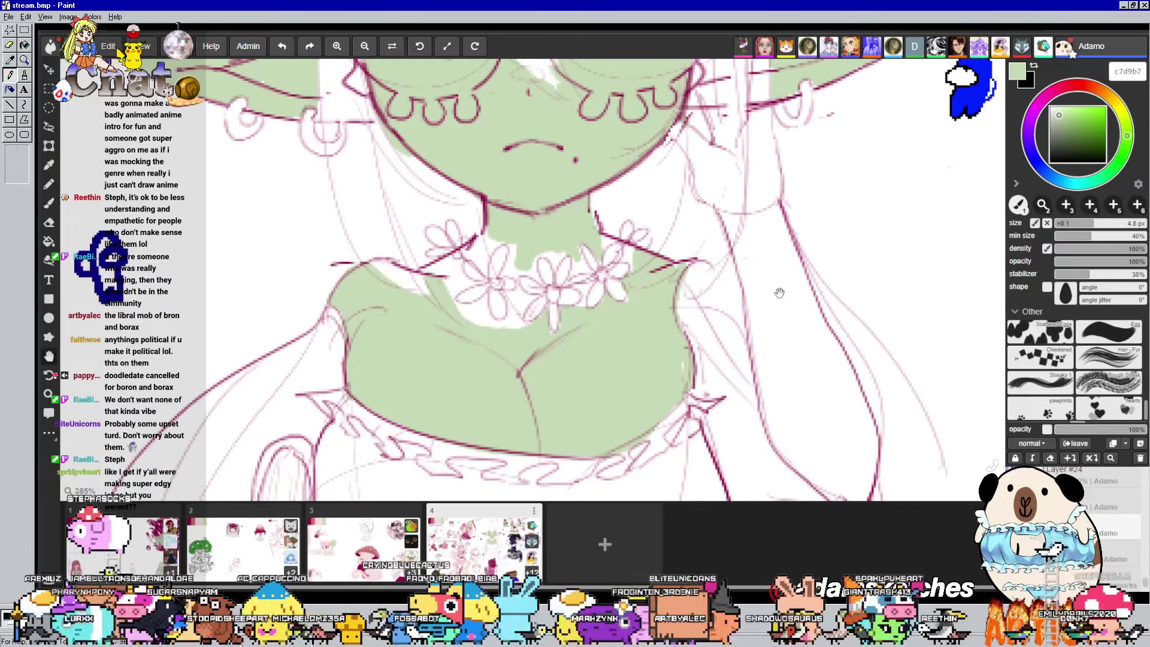
{"action": "key", "text": "b"}
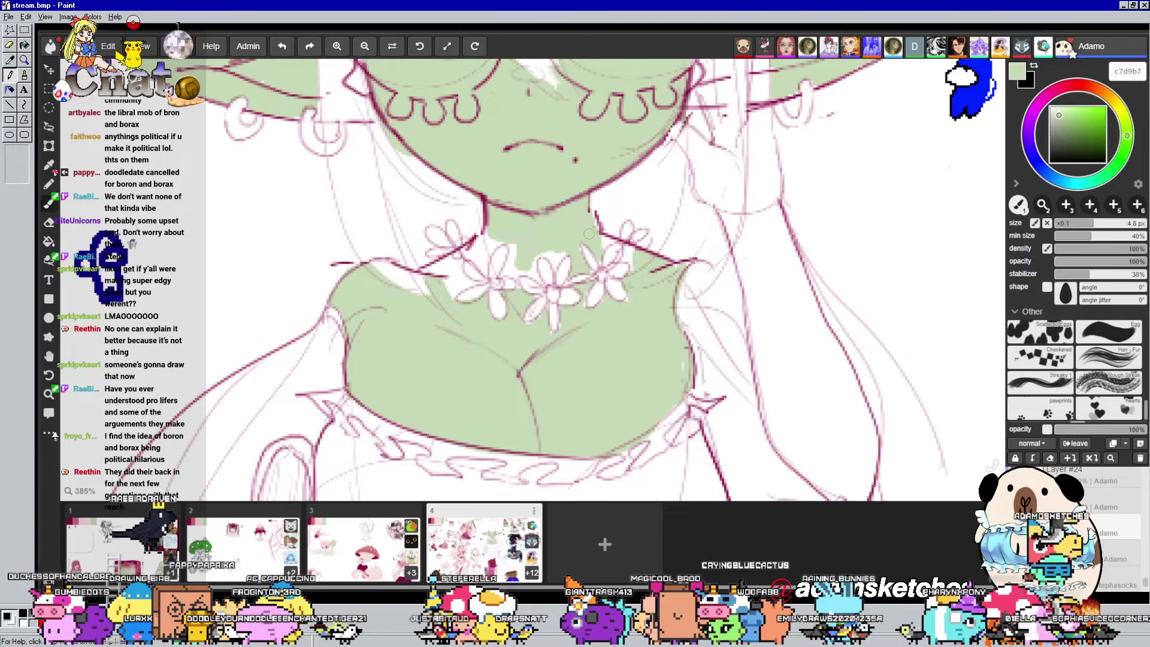
Examine the three caped goblin doodles elsewhere on the shared canvas
{"action": "scroll", "coordinate": [443, 272], "scroll_direction": "down", "scroll_amount": 8}
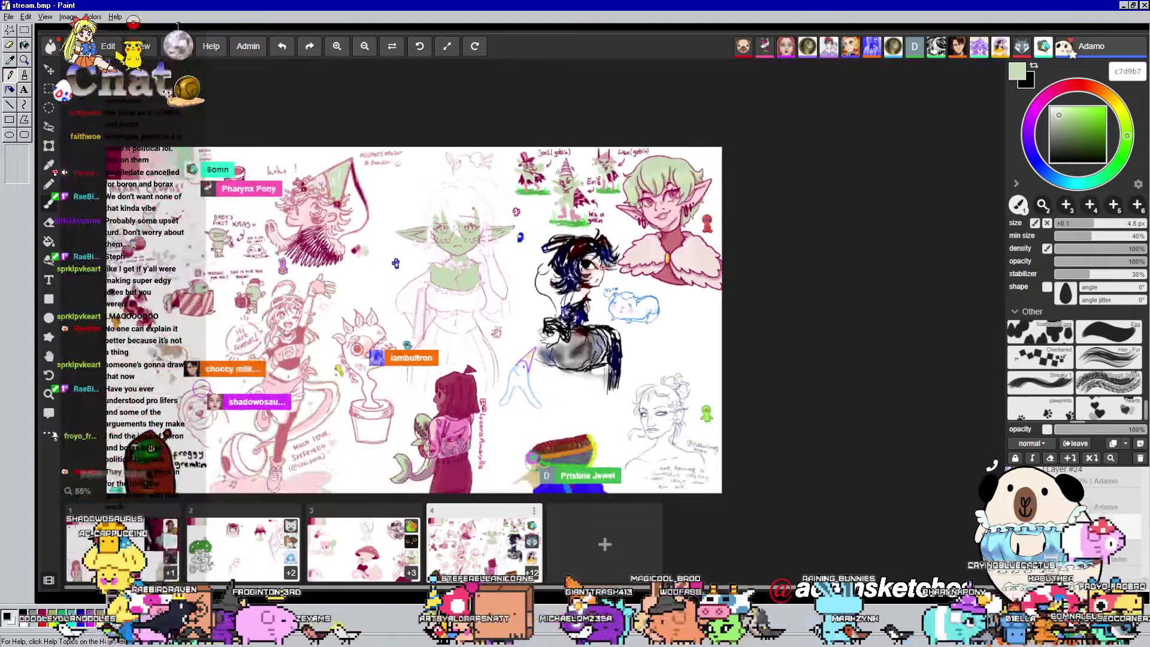
{"action": "scroll", "coordinate": [443, 272], "scroll_direction": "up", "scroll_amount": 2}
{"action": "key", "text": "space"}
{"action": "left_click_drag", "start_coordinate": [324, 319], "coordinate": [405, 247]}
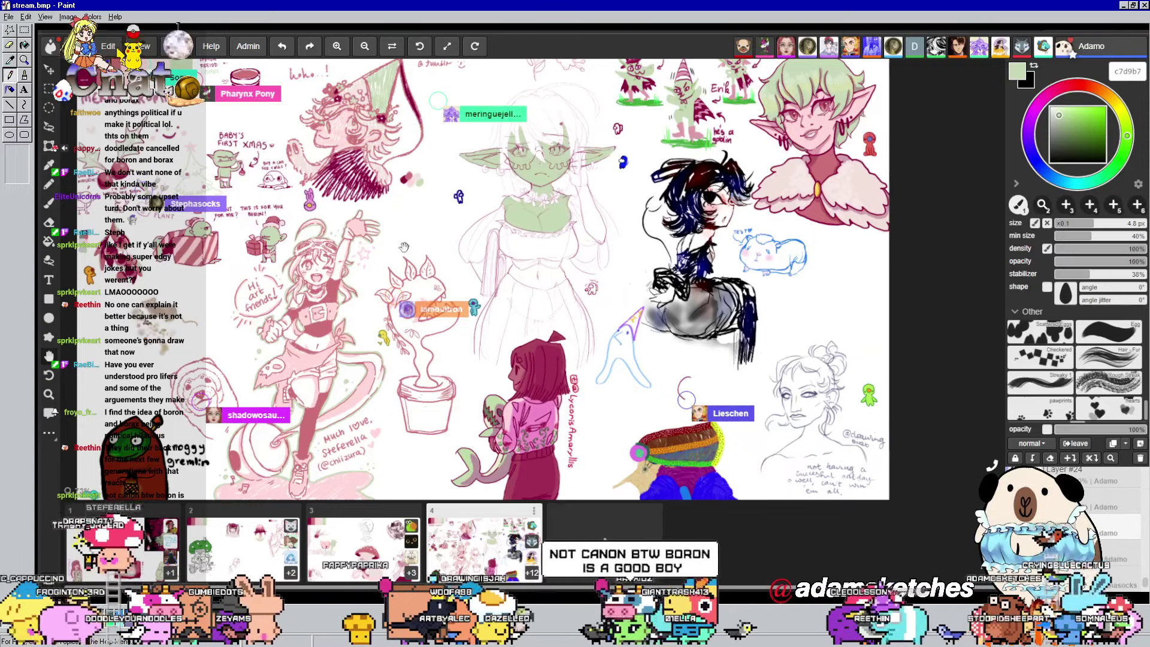
{"action": "left_click_drag", "start_coordinate": [405, 246], "coordinate": [412, 282]}
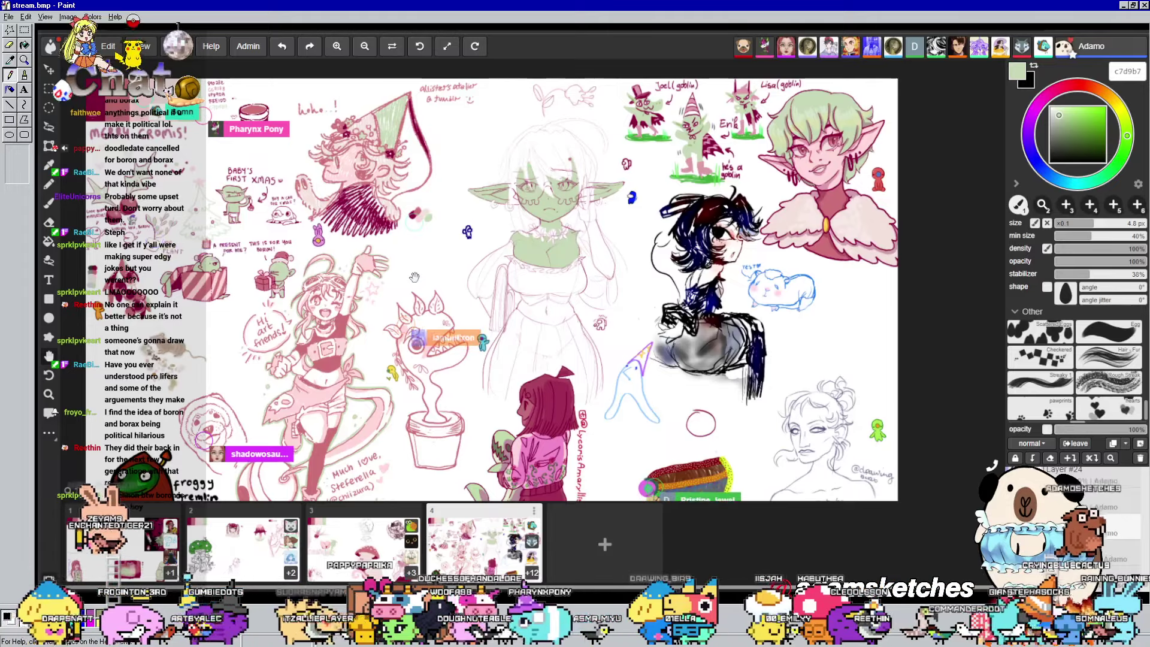
{"action": "scroll", "coordinate": [707, 95], "scroll_direction": "up", "scroll_amount": 3}
{"action": "scroll", "coordinate": [711, 83], "scroll_direction": "up", "scroll_amount": 3}
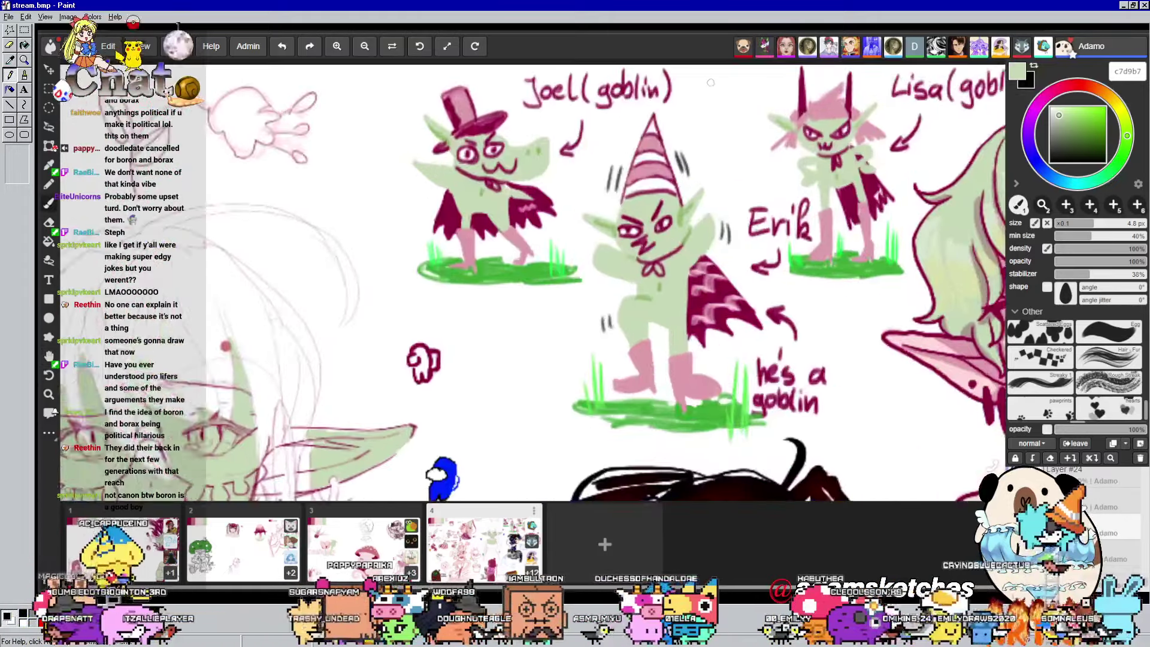
{"action": "left_click_drag", "start_coordinate": [673, 116], "coordinate": [562, 124]}
{"action": "scroll", "coordinate": [561, 124], "scroll_direction": "down", "scroll_amount": 1}
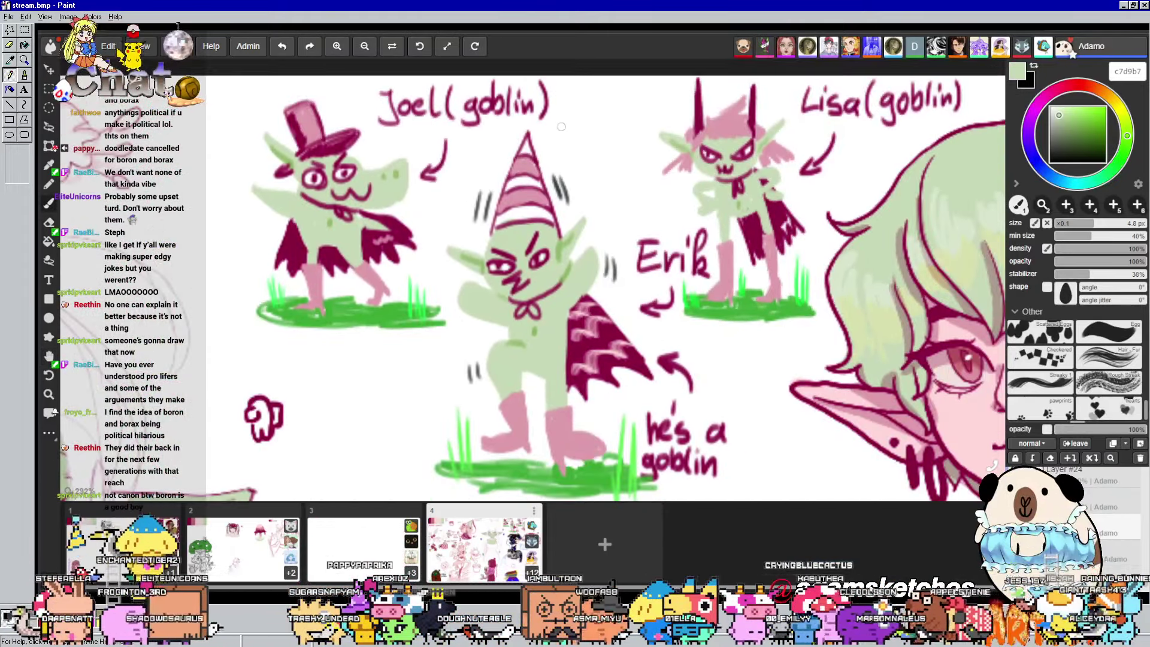
{"action": "left_click_drag", "start_coordinate": [478, 163], "coordinate": [434, 150]}
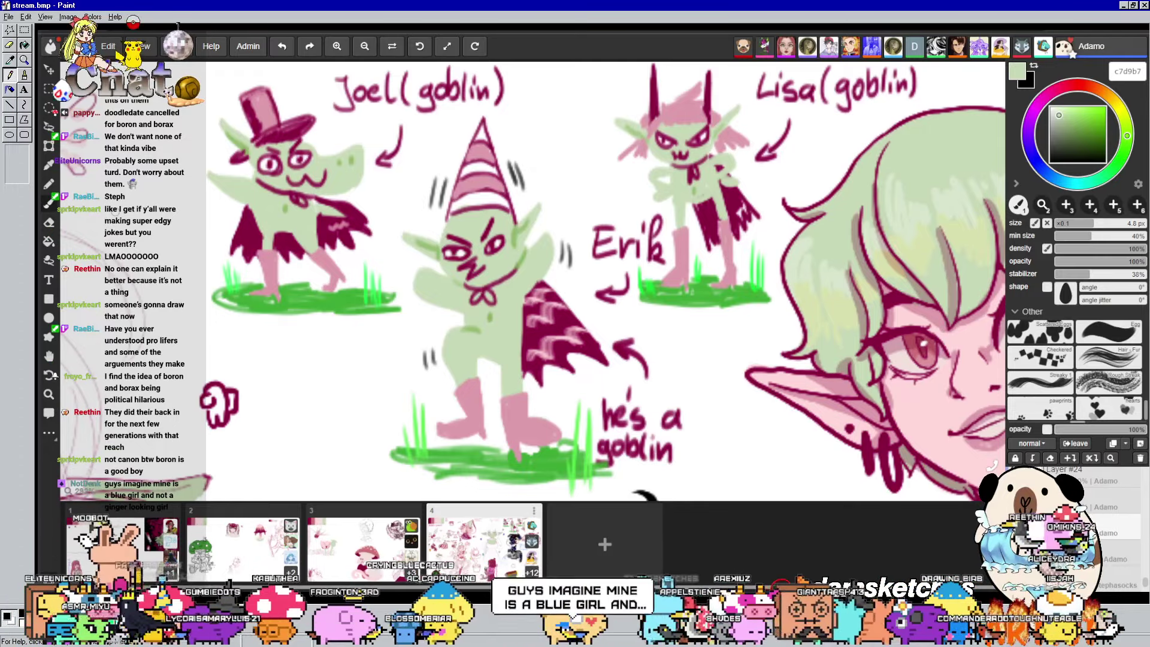
{"action": "scroll", "coordinate": [390, 277], "scroll_direction": "down", "scroll_amount": 3}
{"action": "scroll", "coordinate": [779, 276], "scroll_direction": "up", "scroll_amount": 1}
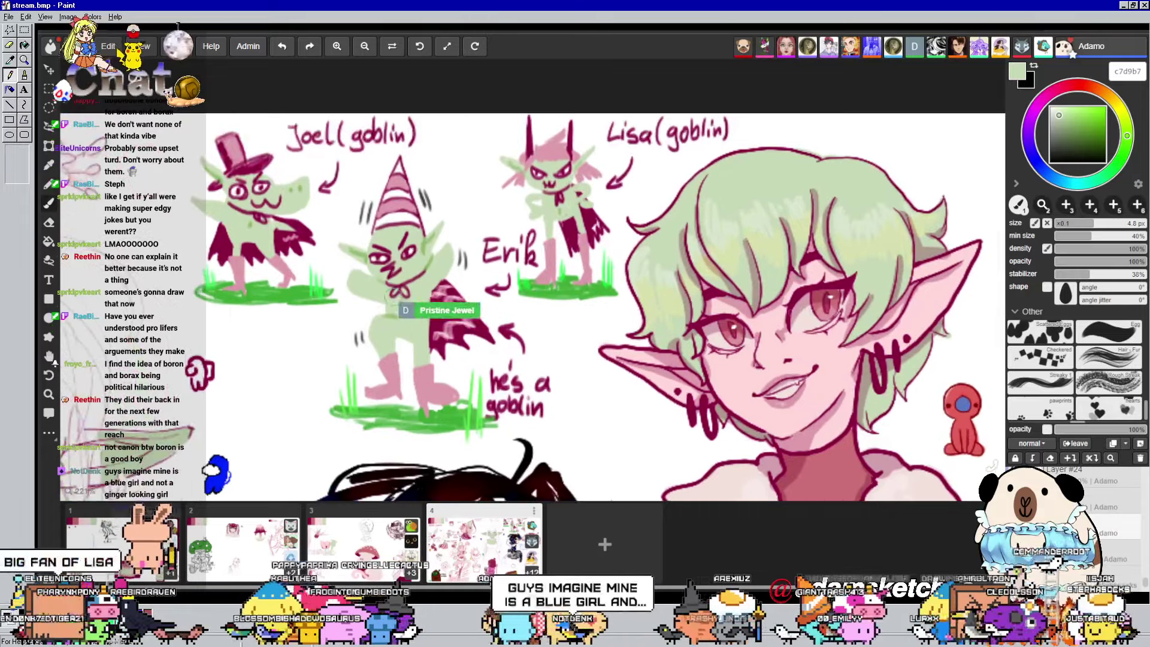
Look over the green-haired elf portrait and the dark-haired character sketch beneath the goblin doodles
{"action": "left_click_drag", "start_coordinate": [799, 316], "coordinate": [522, 124]}
{"action": "scroll", "coordinate": [522, 124], "scroll_direction": "down", "scroll_amount": 4}
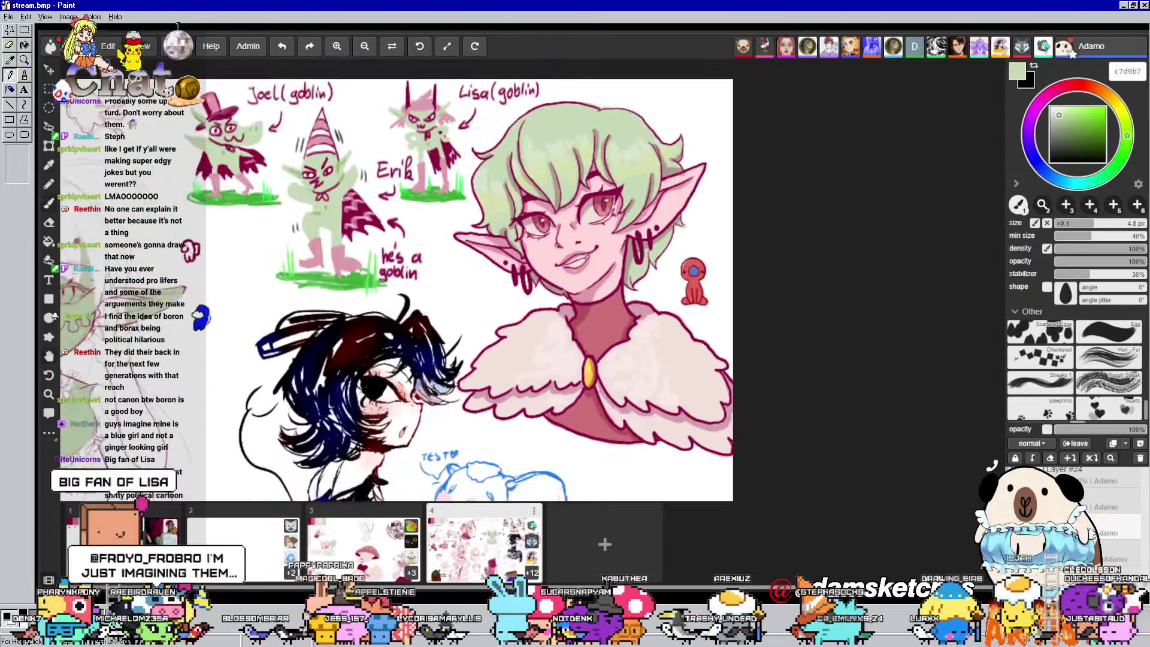
{"action": "left_click_drag", "start_coordinate": [578, 208], "coordinate": [635, 111]}
{"action": "mouse_move", "coordinate": [577, 211]}
{"action": "left_mouse_down"}
{"action": "mouse_move", "coordinate": [431, 355]}
{"action": "mouse_move", "coordinate": [467, 303]}
{"action": "left_mouse_up"}
{"action": "scroll", "coordinate": [510, 258], "scroll_direction": "up", "scroll_amount": 2}
{"action": "mouse_move", "coordinate": [583, 196]}
{"action": "left_mouse_down"}
{"action": "mouse_move", "coordinate": [572, 232]}
{"action": "mouse_move", "coordinate": [486, 315]}
{"action": "mouse_move", "coordinate": [405, 351]}
{"action": "mouse_move", "coordinate": [329, 244]}
{"action": "mouse_move", "coordinate": [466, 151]}
{"action": "mouse_move", "coordinate": [612, 305]}
{"action": "mouse_move", "coordinate": [741, 204]}
{"action": "mouse_move", "coordinate": [750, 181]}
{"action": "left_mouse_up"}
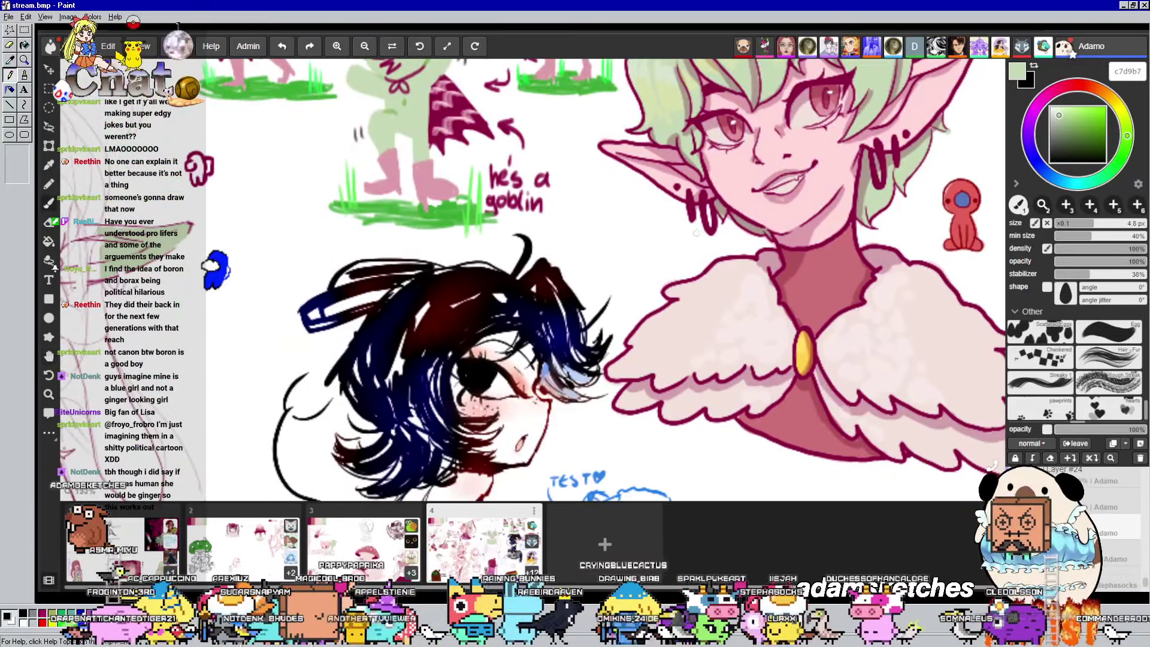
{"action": "scroll", "coordinate": [749, 179], "scroll_direction": "down", "scroll_amount": 3}
{"action": "left_click_drag", "start_coordinate": [602, 298], "coordinate": [618, 269]}
Examine the Christmas goblin comic beside the character and the doodles surrounding it
{"action": "mouse_move", "coordinate": [478, 326]}
{"action": "left_mouse_down"}
{"action": "mouse_move", "coordinate": [622, 268]}
{"action": "mouse_move", "coordinate": [544, 199]}
{"action": "mouse_move", "coordinate": [686, 314]}
{"action": "left_mouse_up"}
{"action": "scroll", "coordinate": [349, 154], "scroll_direction": "up", "scroll_amount": 2}
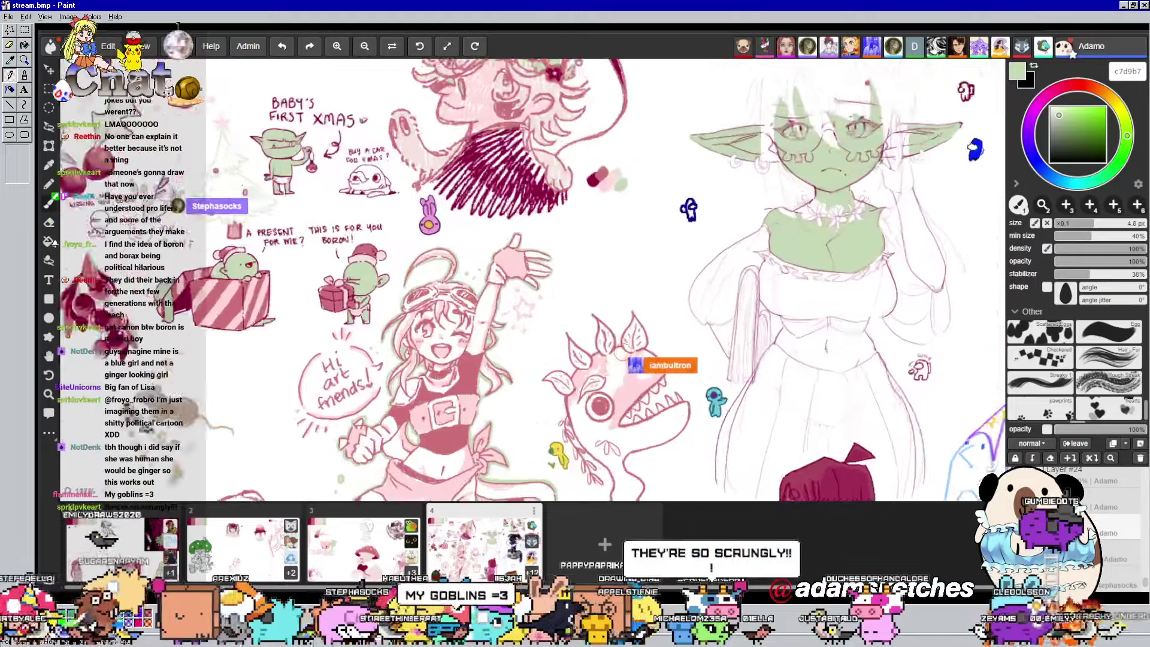
{"action": "scroll", "coordinate": [344, 176], "scroll_direction": "up", "scroll_amount": 4}
{"action": "scroll", "coordinate": [329, 249], "scroll_direction": "down", "scroll_amount": 1}
{"action": "left_click_drag", "start_coordinate": [306, 266], "coordinate": [345, 322]}
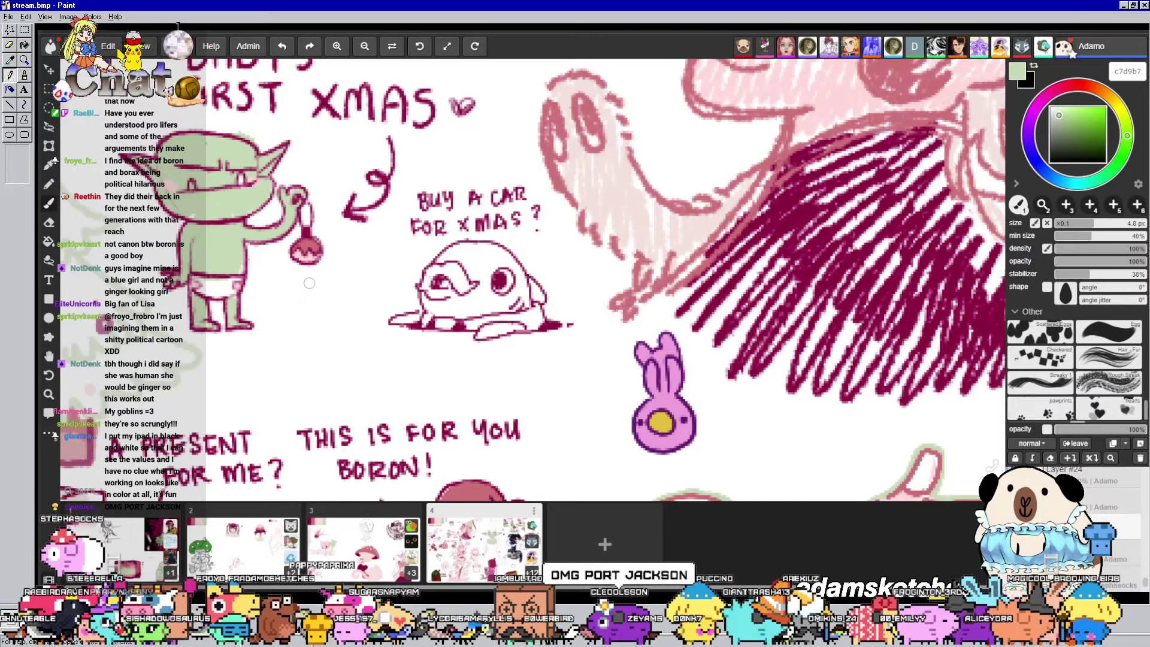
{"action": "key", "text": "space"}
{"action": "mouse_move", "coordinate": [309, 283]}
{"action": "left_mouse_down"}
{"action": "mouse_move", "coordinate": [387, 318]}
{"action": "mouse_move", "coordinate": [433, 292]}
{"action": "left_mouse_up"}
{"action": "scroll", "coordinate": [434, 292], "scroll_direction": "down", "scroll_amount": 2}
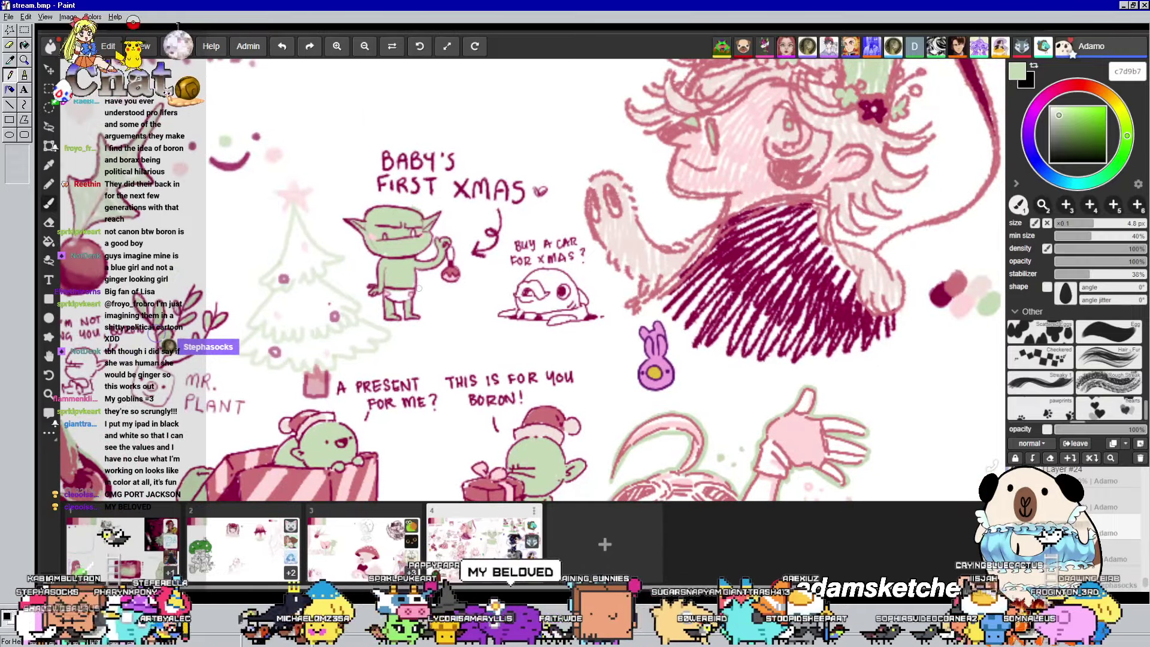
Return to the pointy-eared character and paint a pale green stroke down the raised forearm with the 4.6 px brush
{"action": "scroll", "coordinate": [412, 280], "scroll_direction": "down", "scroll_amount": 3}
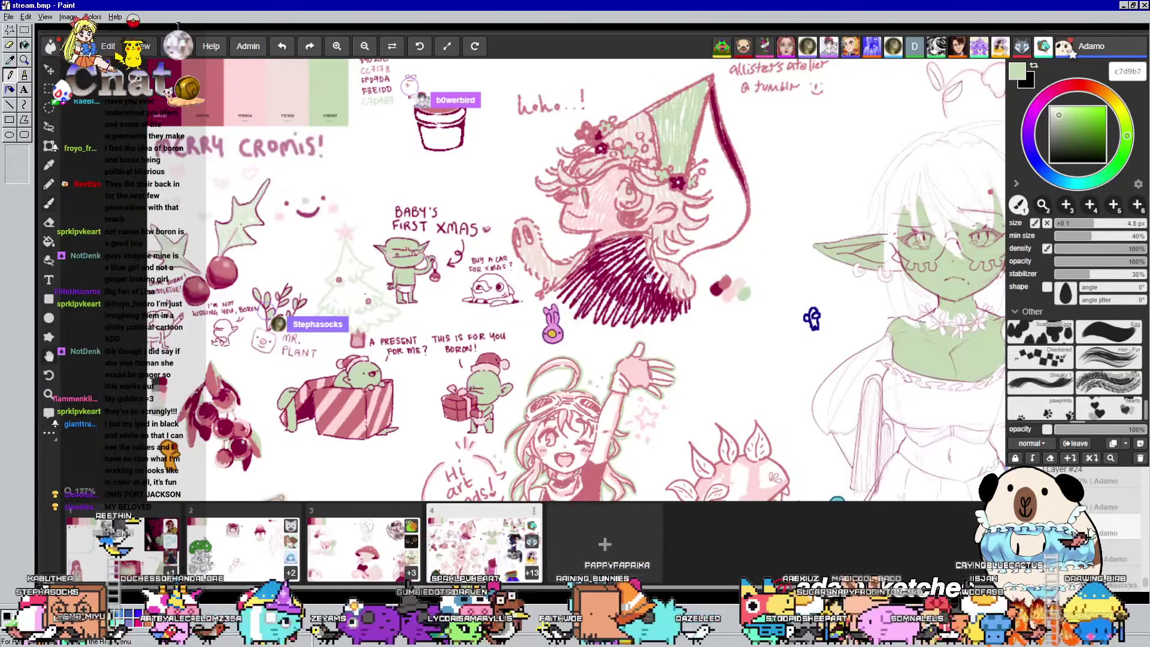
{"action": "key", "text": "space"}
{"action": "mouse_move", "coordinate": [695, 292]}
{"action": "left_mouse_down"}
{"action": "mouse_move", "coordinate": [560, 268]}
{"action": "mouse_move", "coordinate": [584, 275]}
{"action": "left_mouse_up"}
{"action": "scroll", "coordinate": [639, 305], "scroll_direction": "up", "scroll_amount": 2}
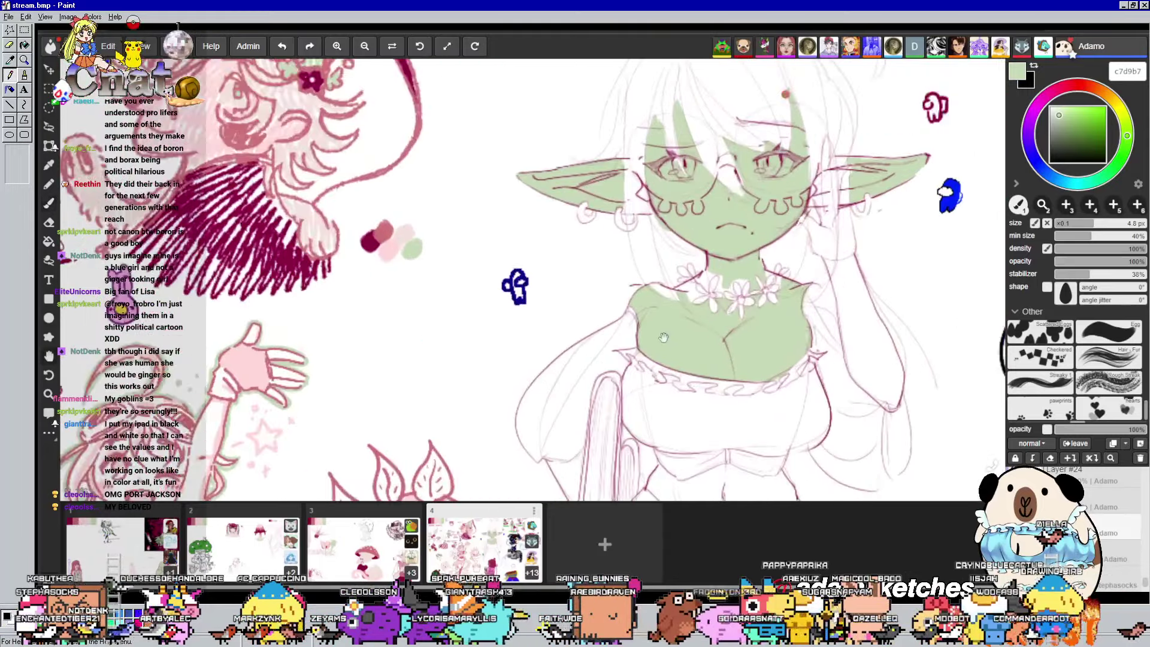
{"action": "key", "text": "space"}
{"action": "left_click_drag", "start_coordinate": [659, 339], "coordinate": [514, 237]}
{"action": "left_click_drag", "start_coordinate": [504, 298], "coordinate": [496, 296]}
{"action": "scroll", "coordinate": [496, 295], "scroll_direction": "down", "scroll_amount": 2}
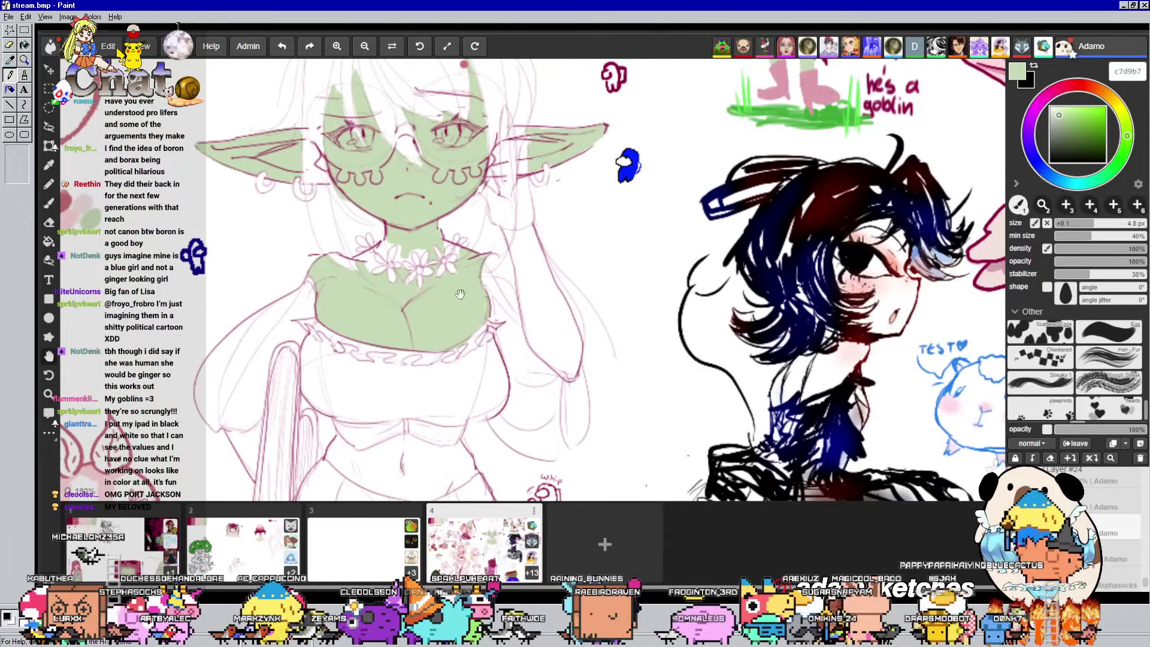
{"action": "scroll", "coordinate": [507, 257], "scroll_direction": "up", "scroll_amount": 2}
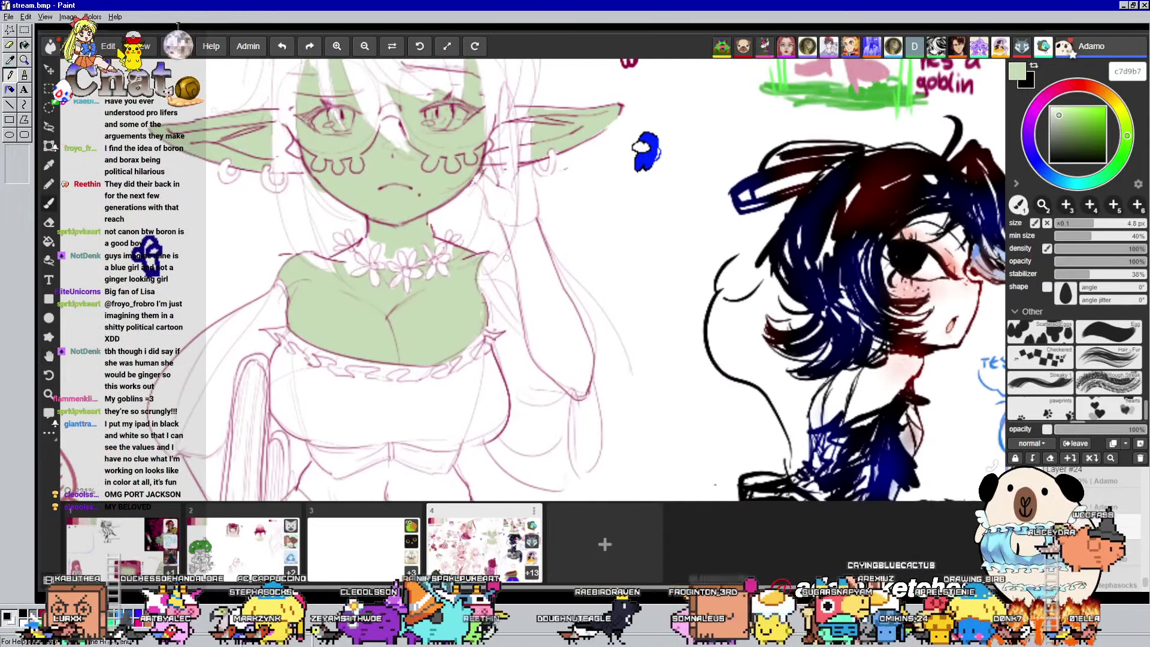
{"action": "left_click_drag", "start_coordinate": [525, 135], "coordinate": [526, 229]}
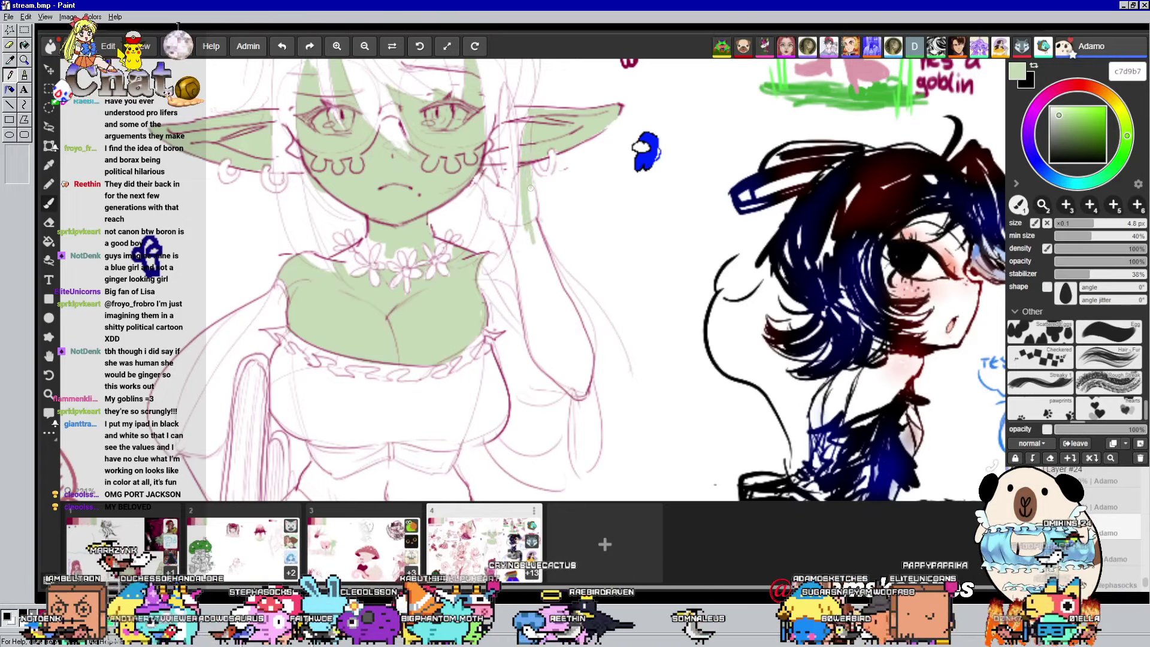
Enlarge the brush to 6.5 px and fill the raised forearm down to the elbow with pale green
{"action": "key", "text": "space"}
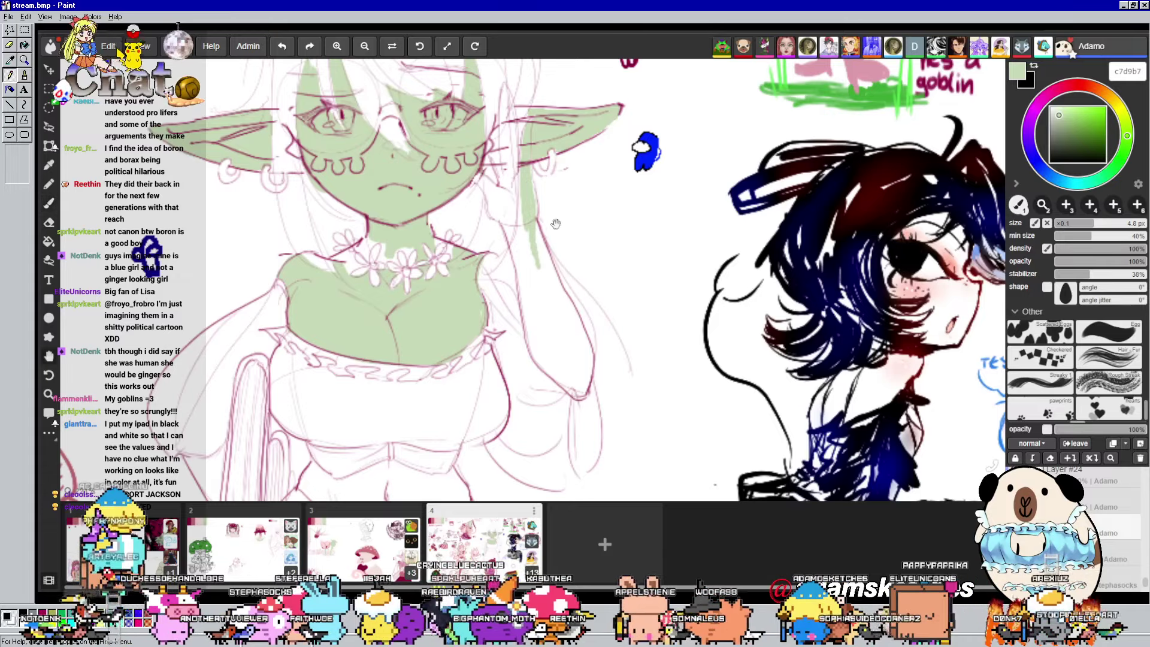
{"action": "left_click_drag", "start_coordinate": [598, 206], "coordinate": [548, 198]}
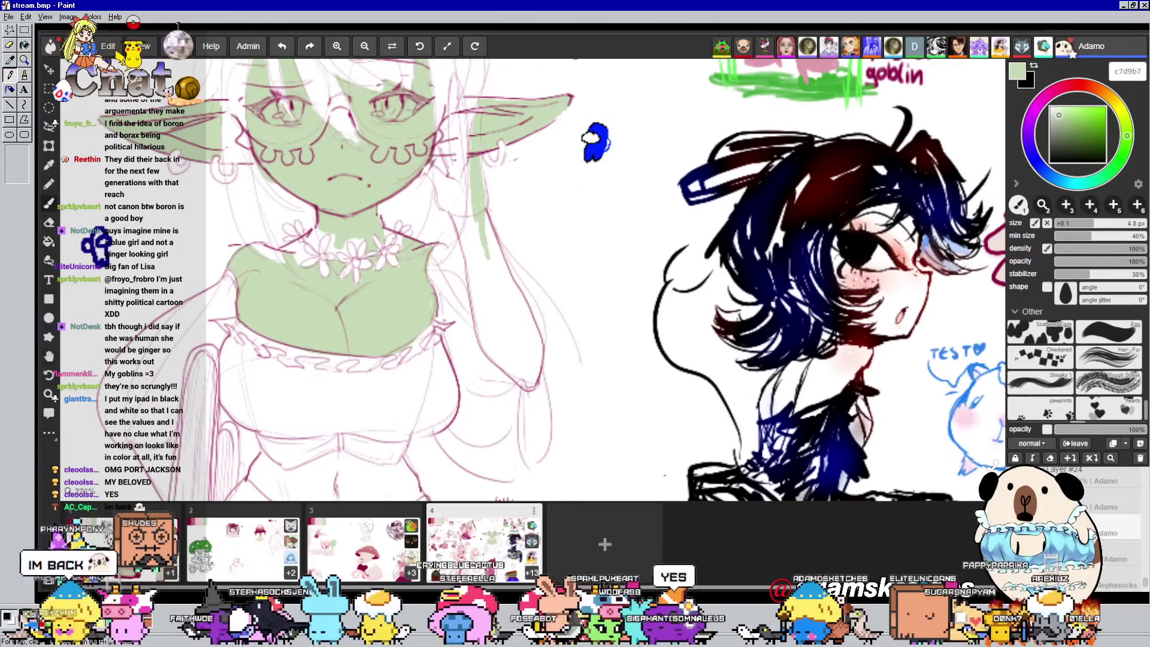
{"action": "key", "text": "]"}
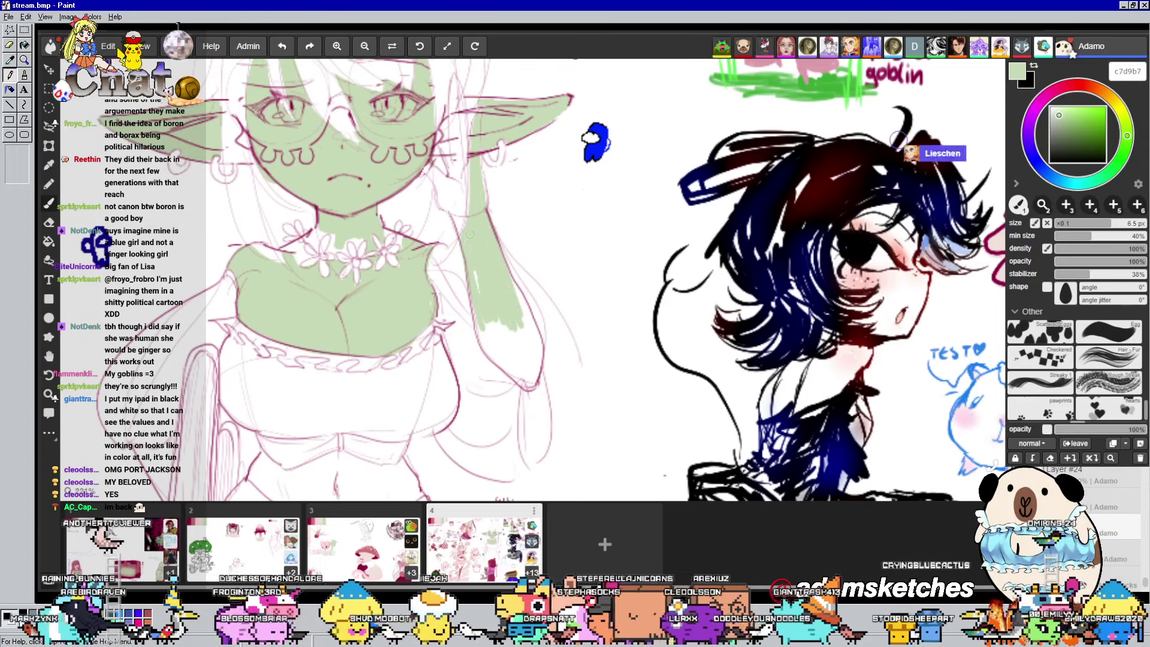
{"action": "key", "text": "space"}
{"action": "left_click_drag", "start_coordinate": [555, 291], "coordinate": [602, 316]}
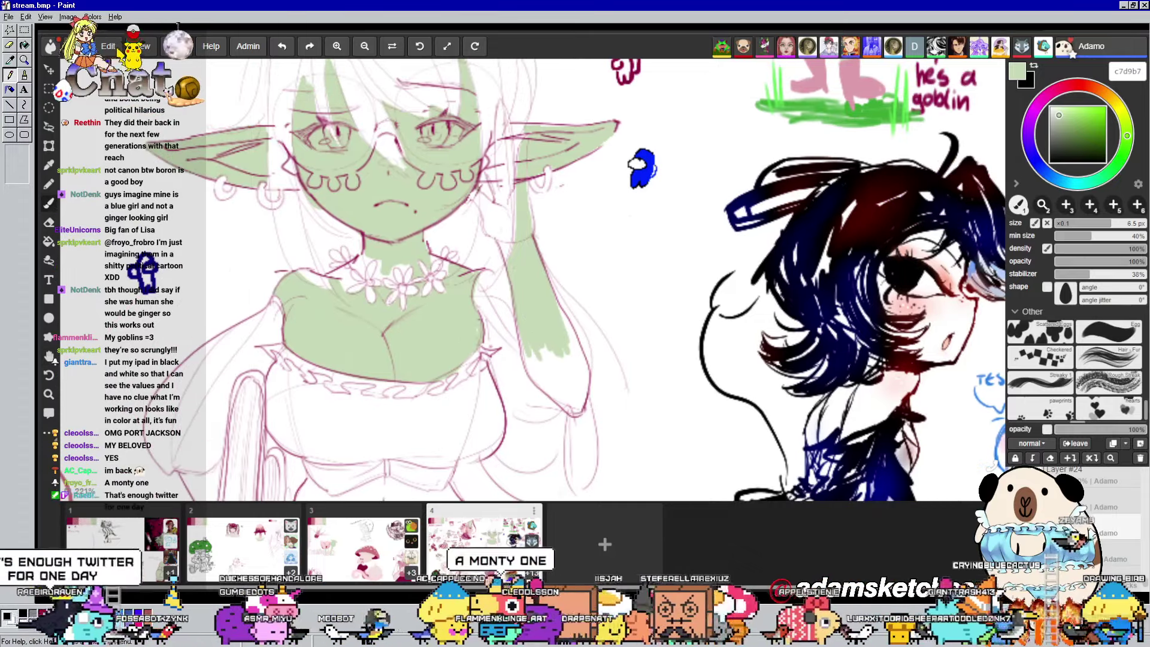
{"action": "mouse_move", "coordinate": [535, 377]}
{"action": "left_mouse_down"}
{"action": "mouse_move", "coordinate": [577, 412]}
{"action": "mouse_move", "coordinate": [582, 395]}
{"action": "left_mouse_up"}
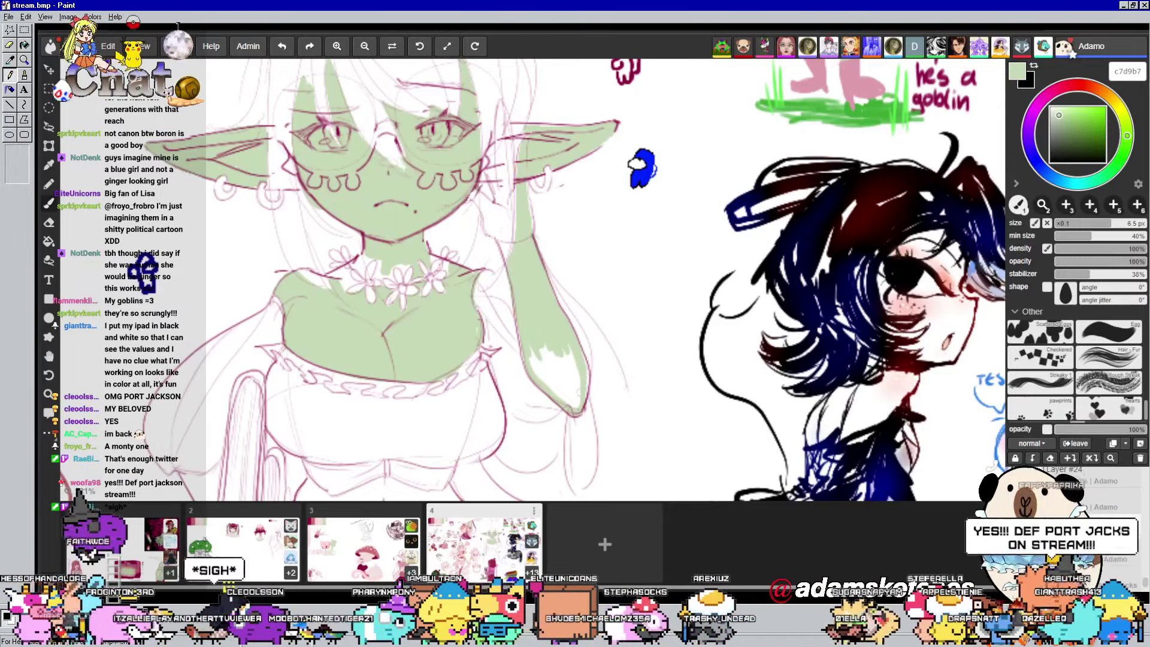
{"action": "mouse_move", "coordinate": [559, 397]}
{"action": "left_mouse_down"}
{"action": "mouse_move", "coordinate": [536, 350]}
{"action": "mouse_move", "coordinate": [554, 398]}
{"action": "left_mouse_up"}
{"action": "left_click_drag", "start_coordinate": [563, 352], "coordinate": [574, 407]}
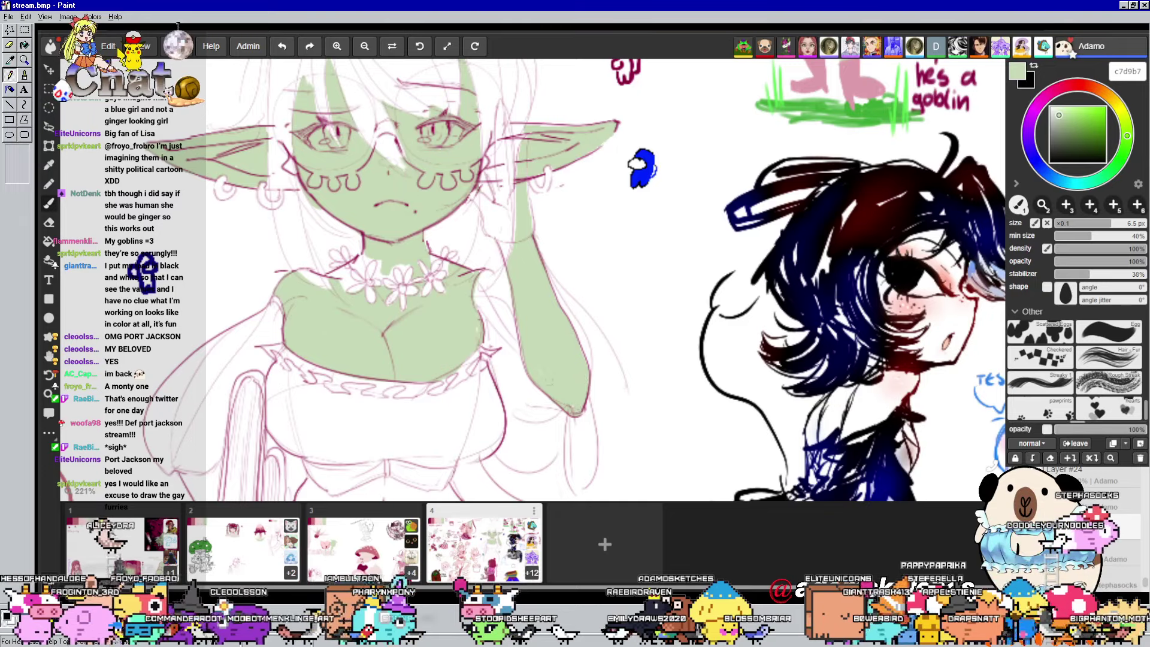
Trace the upper edge of the bare midriff in pale green, following the hem of the cropped top
{"action": "mouse_move", "coordinate": [574, 367]}
{"action": "left_mouse_down"}
{"action": "mouse_move", "coordinate": [586, 226]}
{"action": "mouse_move", "coordinate": [682, 211]}
{"action": "left_mouse_up"}
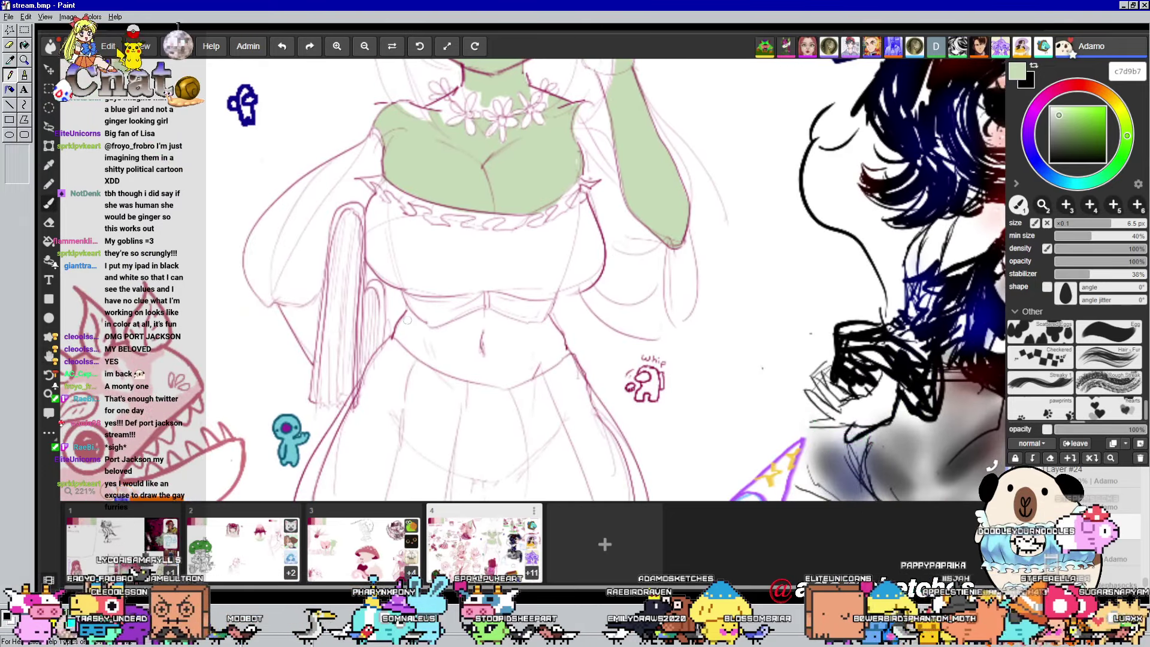
{"action": "left_click_drag", "start_coordinate": [423, 328], "coordinate": [428, 333]}
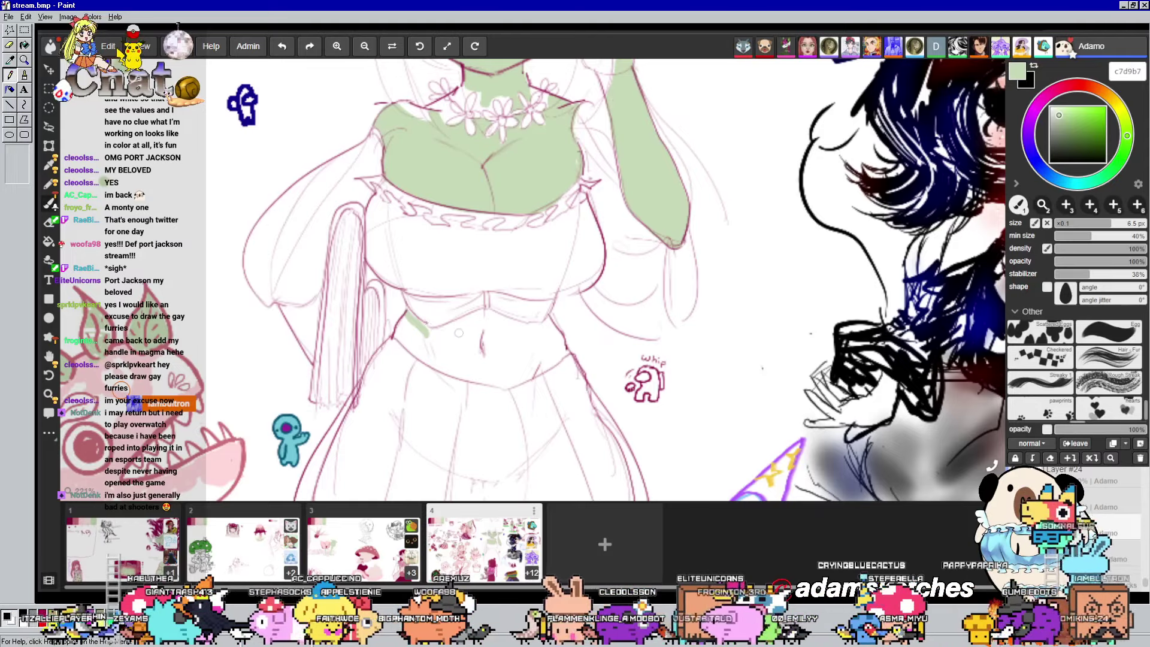
{"action": "scroll", "coordinate": [458, 332], "scroll_direction": "down", "scroll_amount": 2}
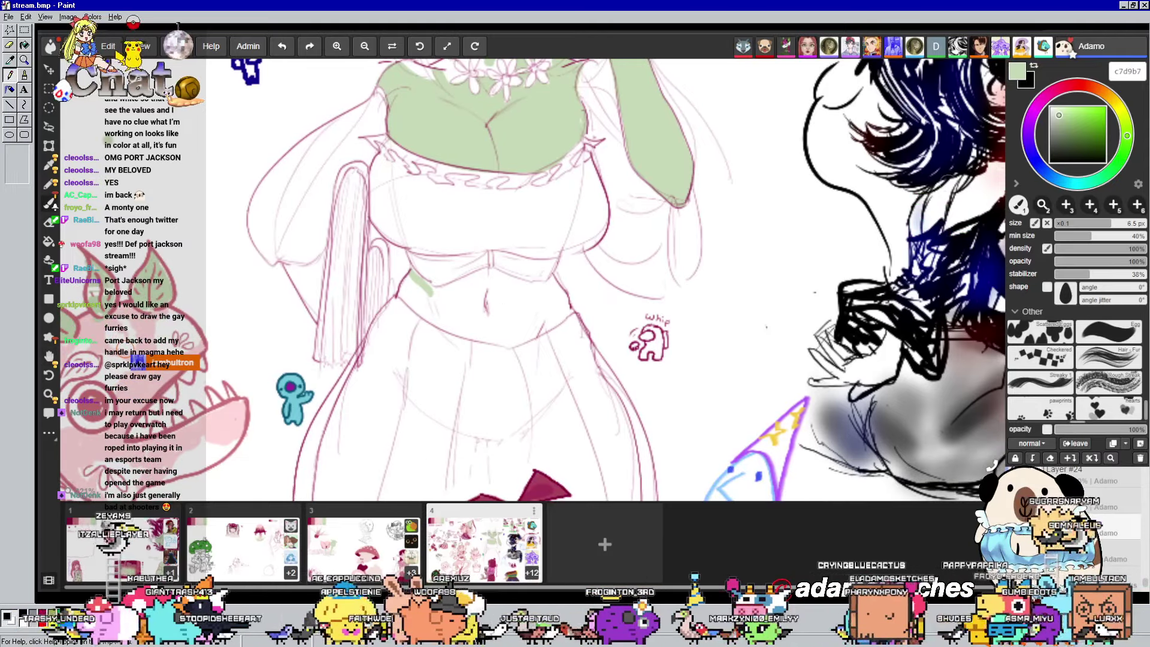
{"action": "mouse_move", "coordinate": [438, 292]}
{"action": "left_mouse_down"}
{"action": "mouse_move", "coordinate": [491, 272]}
{"action": "mouse_move", "coordinate": [548, 287]}
{"action": "mouse_move", "coordinate": [565, 314]}
{"action": "left_mouse_up"}
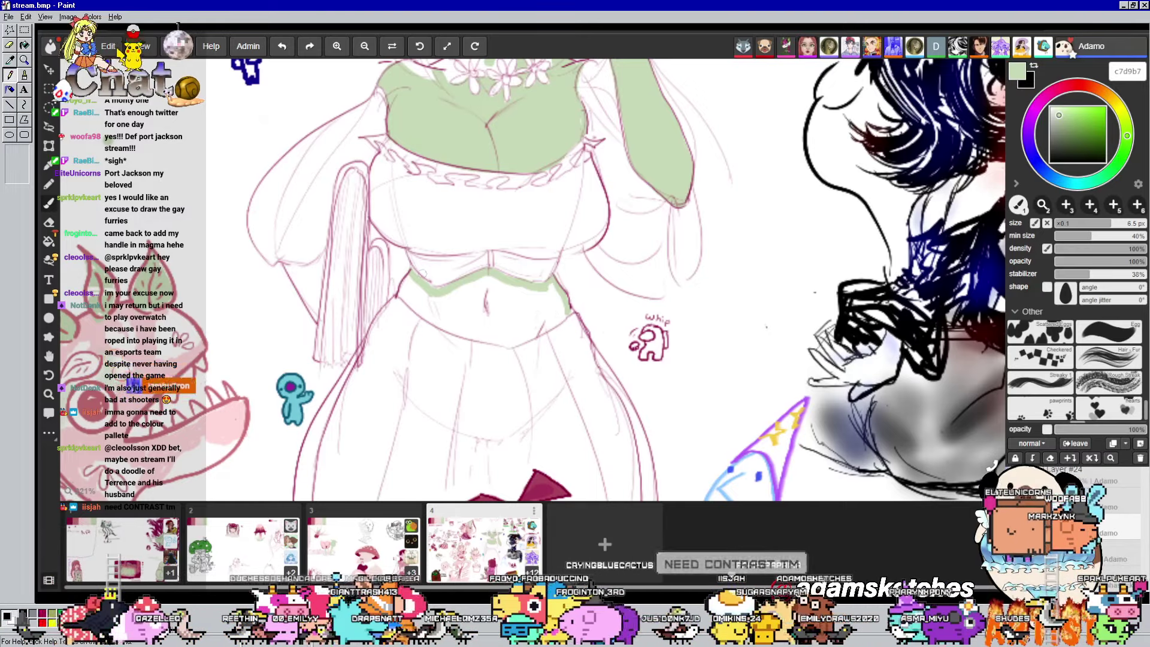
Fill the midriff down to the skirt's waistline and the lowered arm beside the book with pale green
{"action": "mouse_move", "coordinate": [411, 276]}
{"action": "left_mouse_down"}
{"action": "mouse_move", "coordinate": [406, 300]}
{"action": "mouse_move", "coordinate": [459, 328]}
{"action": "left_mouse_up"}
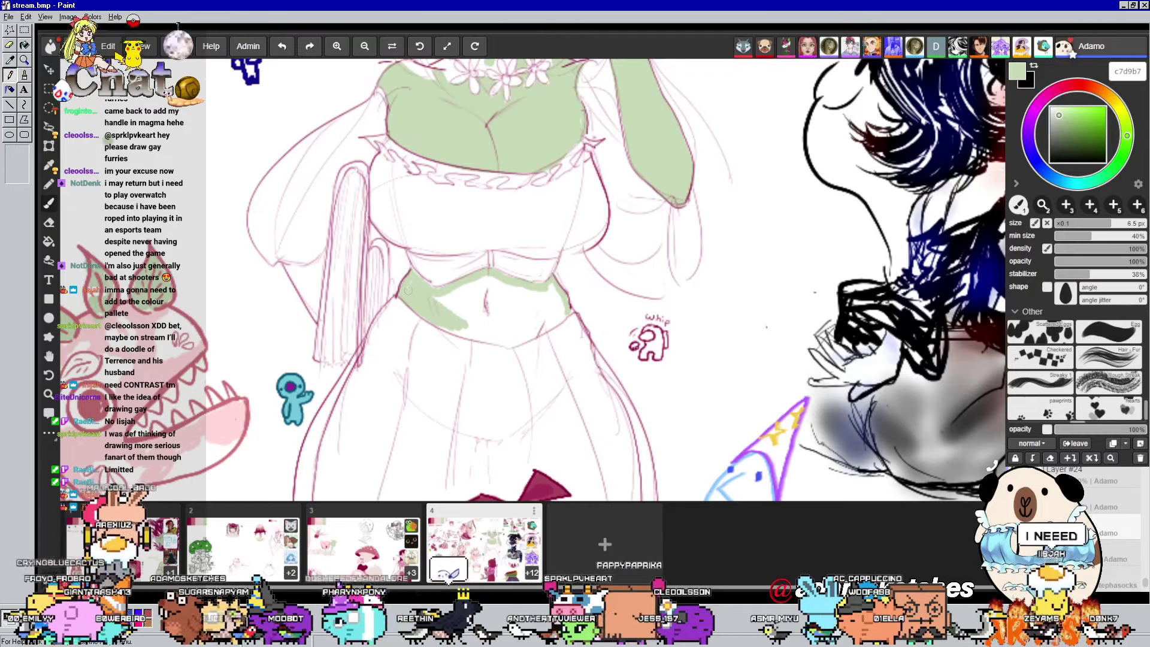
{"action": "left_click_drag", "start_coordinate": [436, 298], "coordinate": [508, 339]}
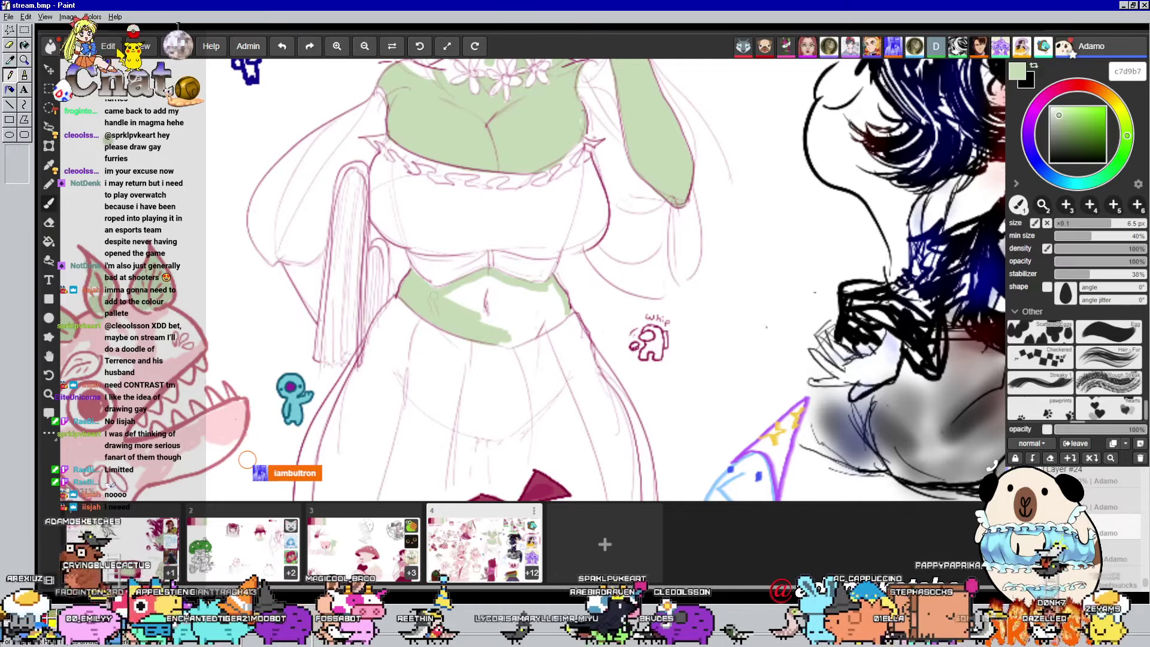
{"action": "left_click_drag", "start_coordinate": [433, 295], "coordinate": [510, 301]}
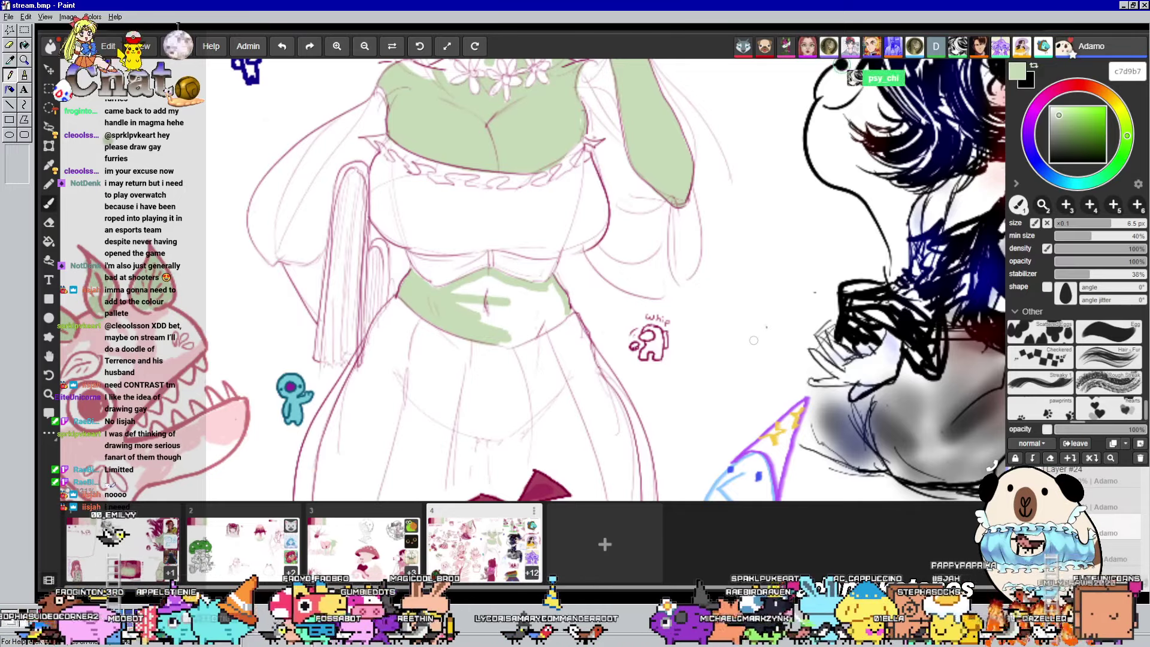
{"action": "left_click_drag", "start_coordinate": [471, 290], "coordinate": [501, 281]}
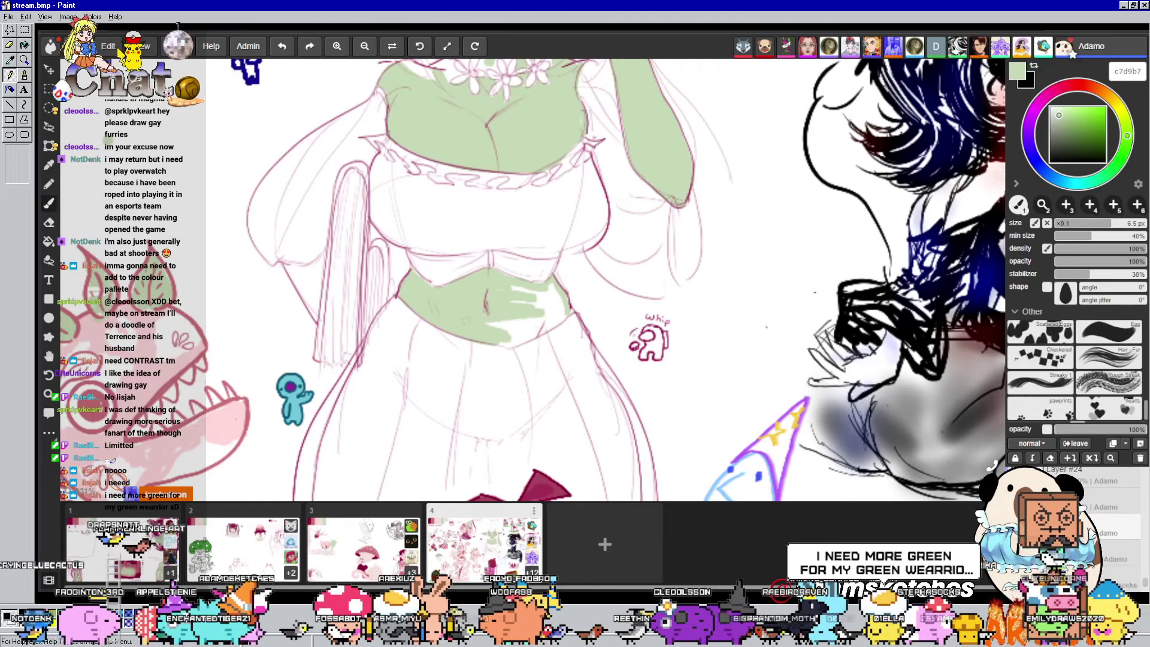
{"action": "mouse_move", "coordinate": [466, 320]}
{"action": "left_mouse_down"}
{"action": "mouse_move", "coordinate": [490, 324]}
{"action": "mouse_move", "coordinate": [488, 333]}
{"action": "mouse_move", "coordinate": [551, 324]}
{"action": "mouse_move", "coordinate": [516, 340]}
{"action": "mouse_move", "coordinate": [563, 313]}
{"action": "mouse_move", "coordinate": [553, 290]}
{"action": "mouse_move", "coordinate": [513, 290]}
{"action": "left_mouse_up"}
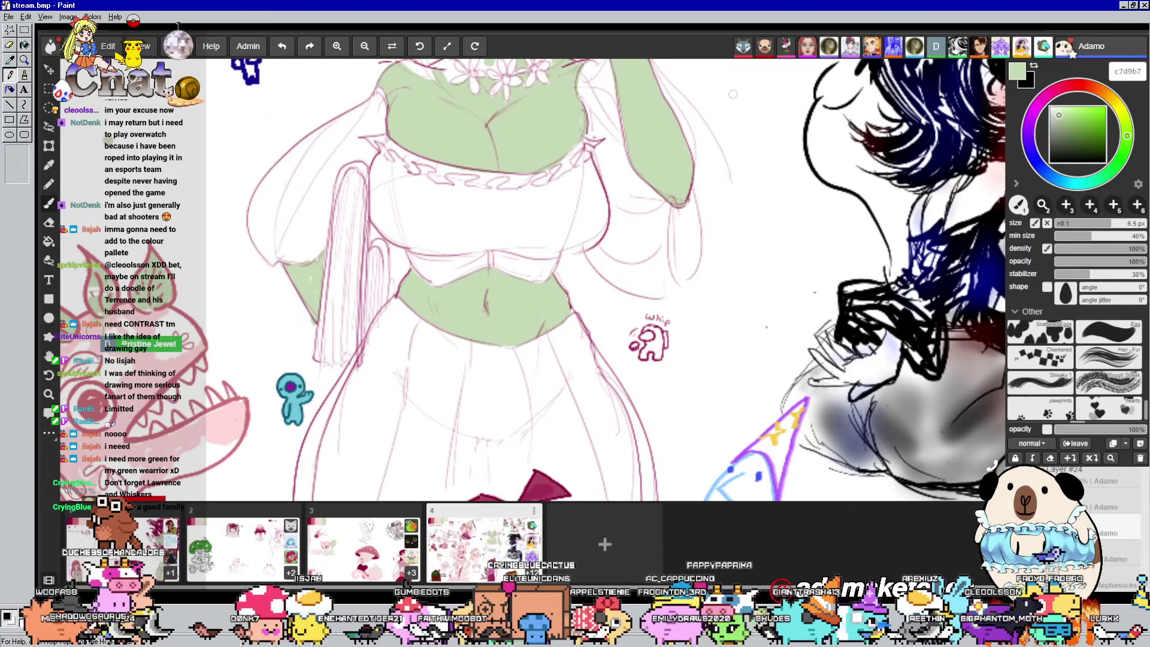
Check the whole figure on the canvas and fill the raised hand beside the cheek with pale green
{"action": "scroll", "coordinate": [627, 218], "scroll_direction": "down", "scroll_amount": 5}
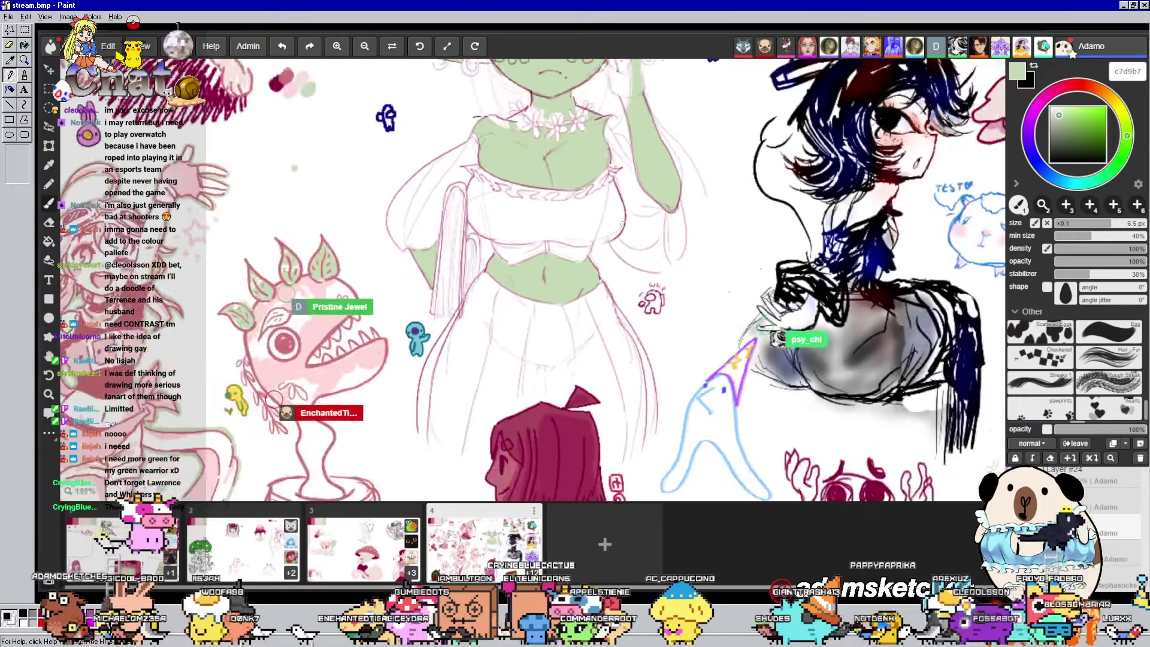
{"action": "scroll", "coordinate": [587, 191], "scroll_direction": "up", "scroll_amount": 1}
{"action": "left_click_drag", "start_coordinate": [587, 191], "coordinate": [581, 235]}
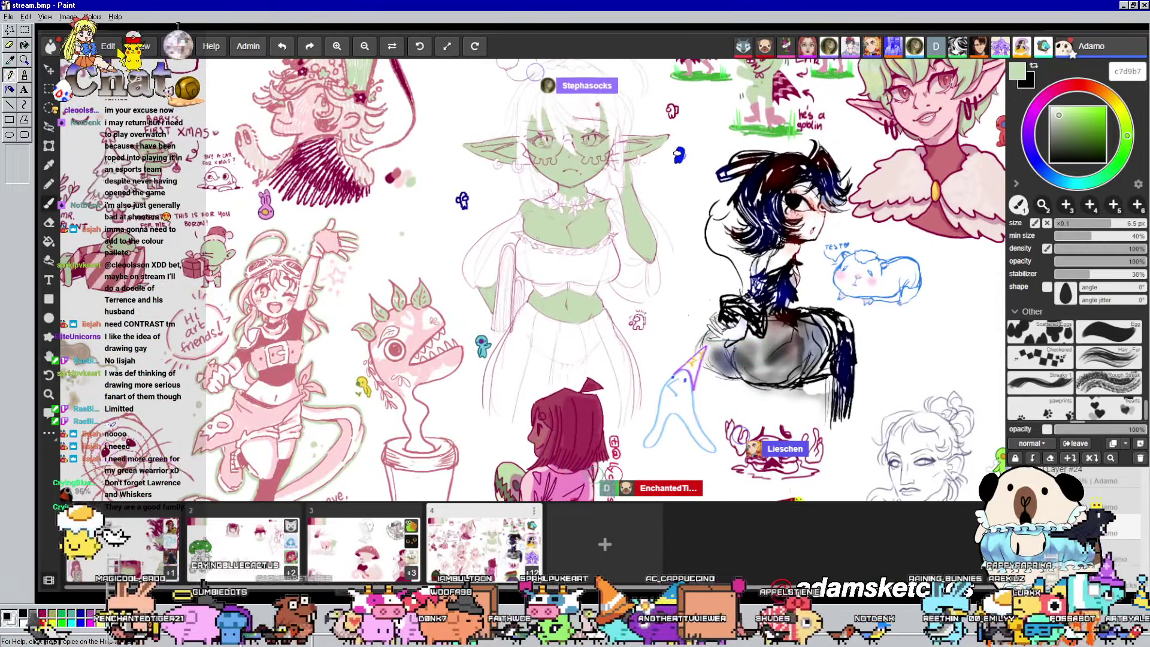
{"action": "scroll", "coordinate": [539, 221], "scroll_direction": "down", "scroll_amount": 2}
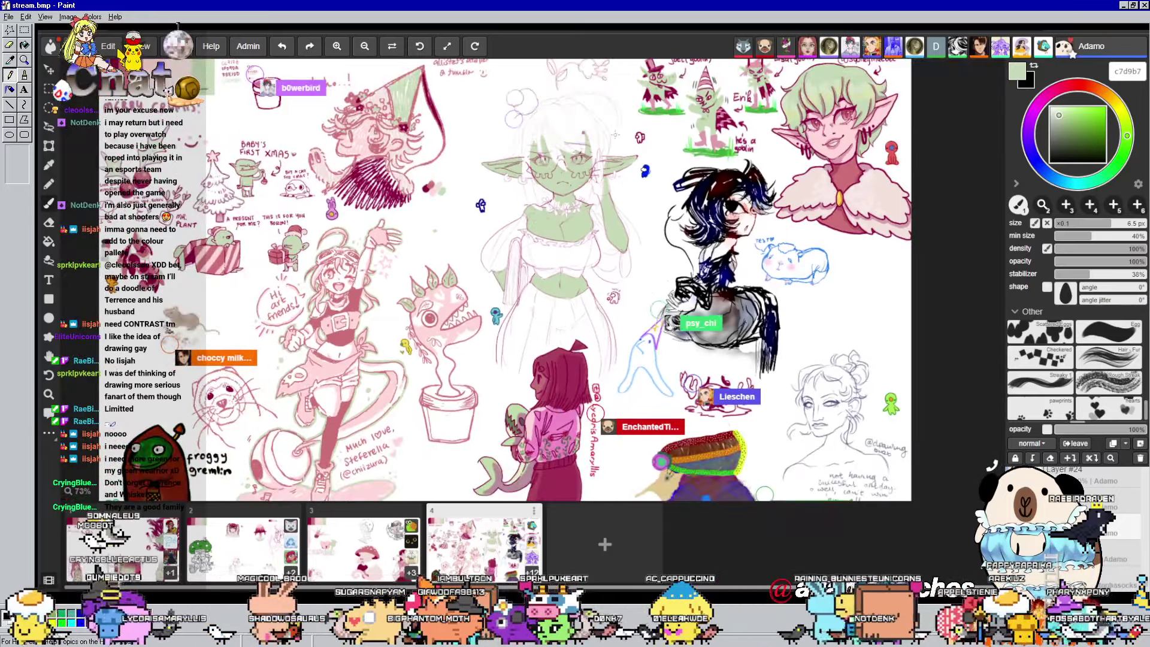
{"action": "scroll", "coordinate": [604, 152], "scroll_direction": "up", "scroll_amount": 1}
{"action": "scroll", "coordinate": [604, 152], "scroll_direction": "up", "scroll_amount": 5}
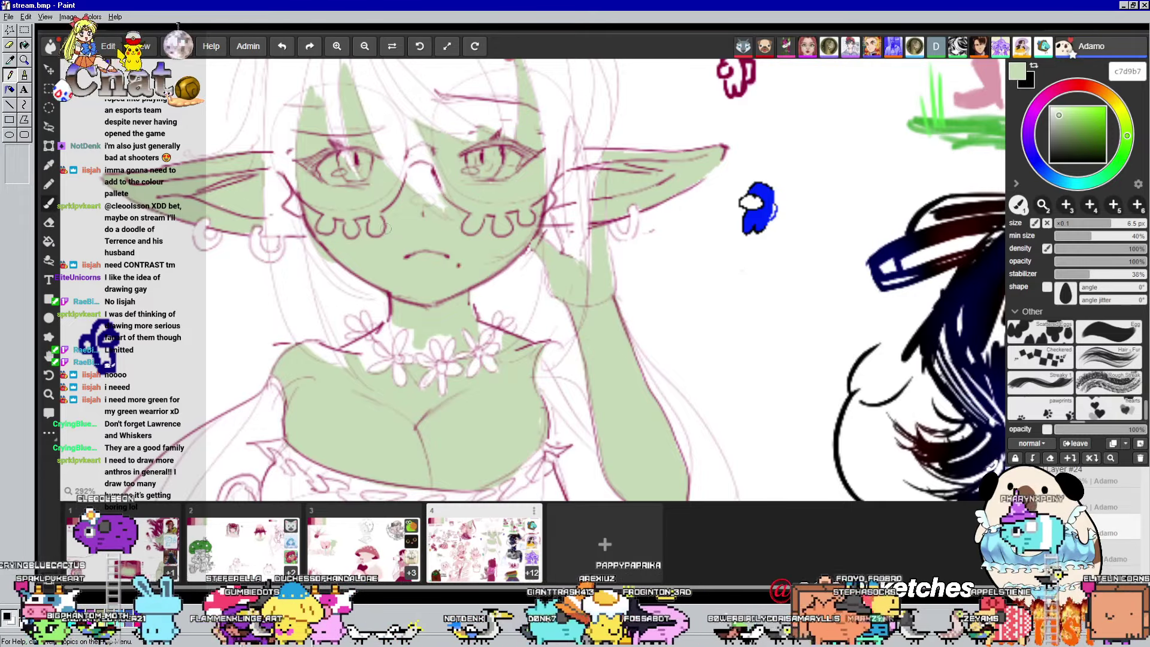
Clean up the pale green edge of the lowered arm against the book with the 9 px eraser
{"action": "scroll", "coordinate": [471, 204], "scroll_direction": "down", "scroll_amount": 5}
{"action": "scroll", "coordinate": [290, 302], "scroll_direction": "up", "scroll_amount": 2}
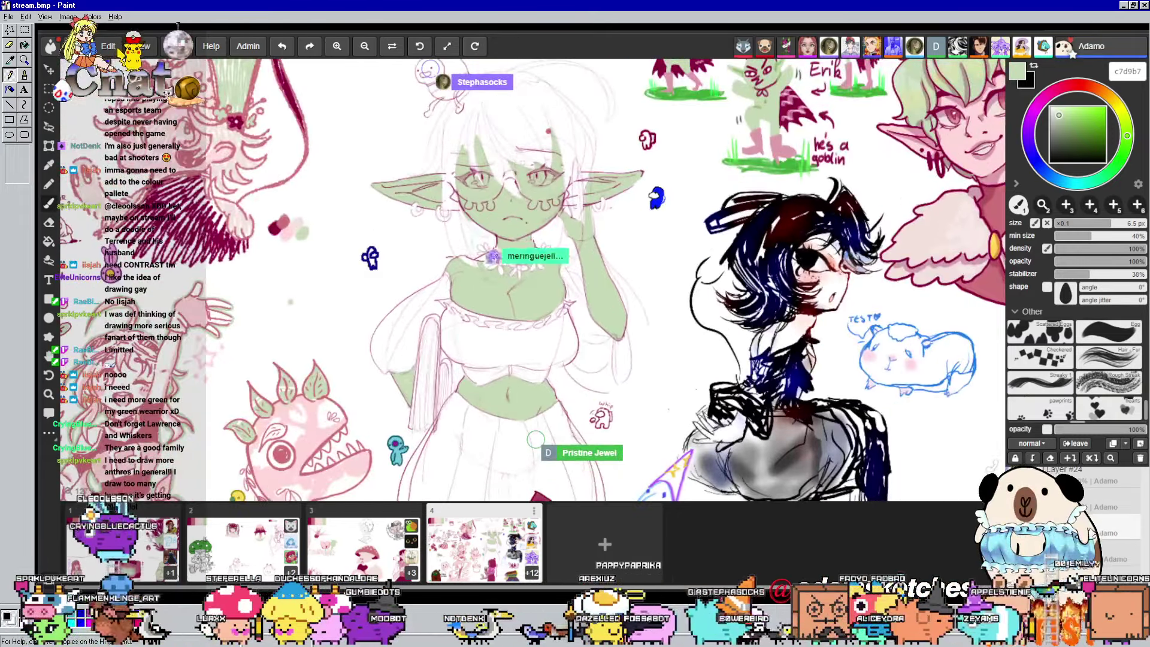
{"action": "left_click_drag", "start_coordinate": [510, 250], "coordinate": [550, 232]}
{"action": "scroll", "coordinate": [517, 219], "scroll_direction": "up", "scroll_amount": 5}
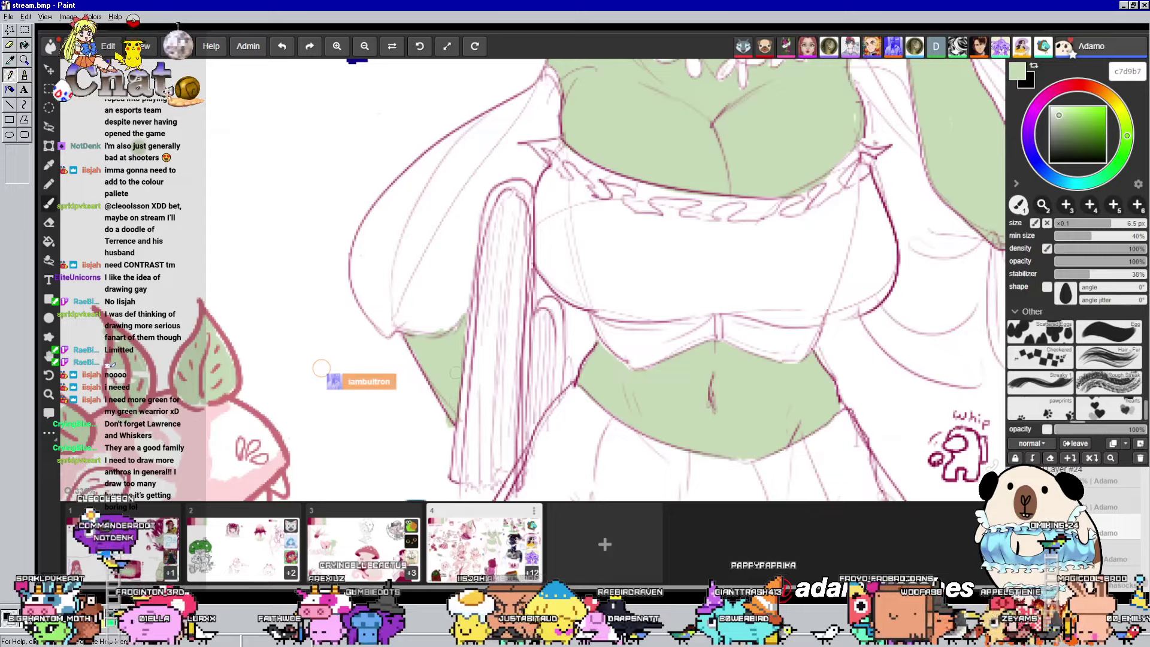
{"action": "left_click_drag", "start_coordinate": [455, 372], "coordinate": [413, 301]}
{"action": "left_click", "coordinate": [48, 222]}
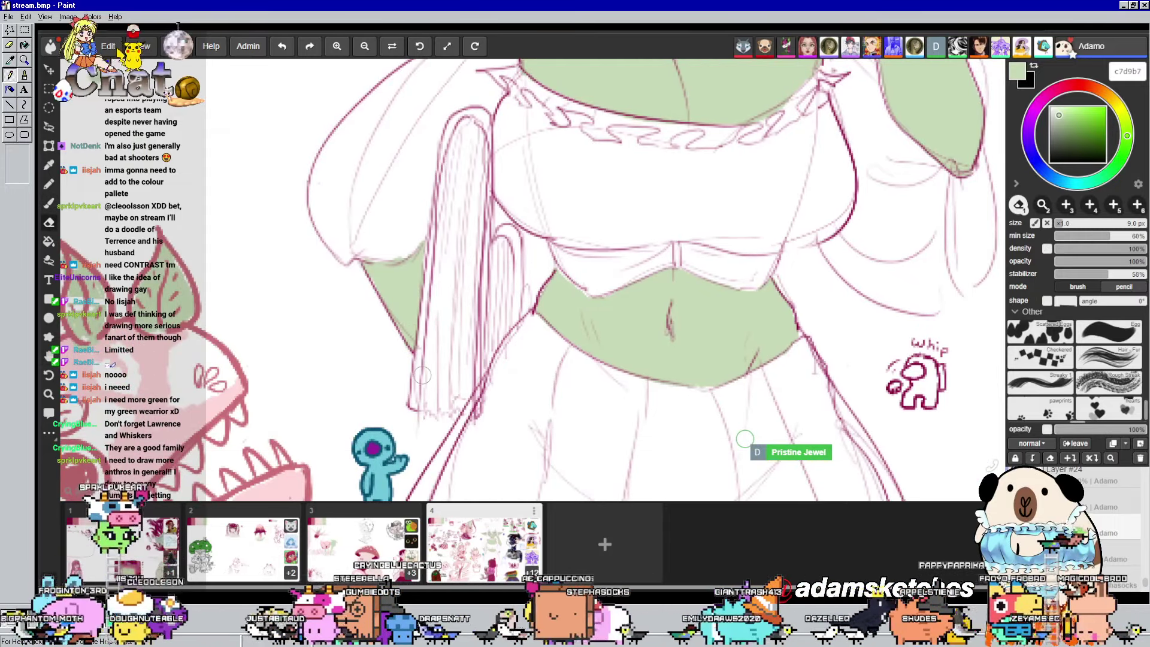
Sample the rose colour cc7178 from the palette swatches above the Christmas doodles
{"action": "scroll", "coordinate": [617, 281], "scroll_direction": "down", "scroll_amount": 5}
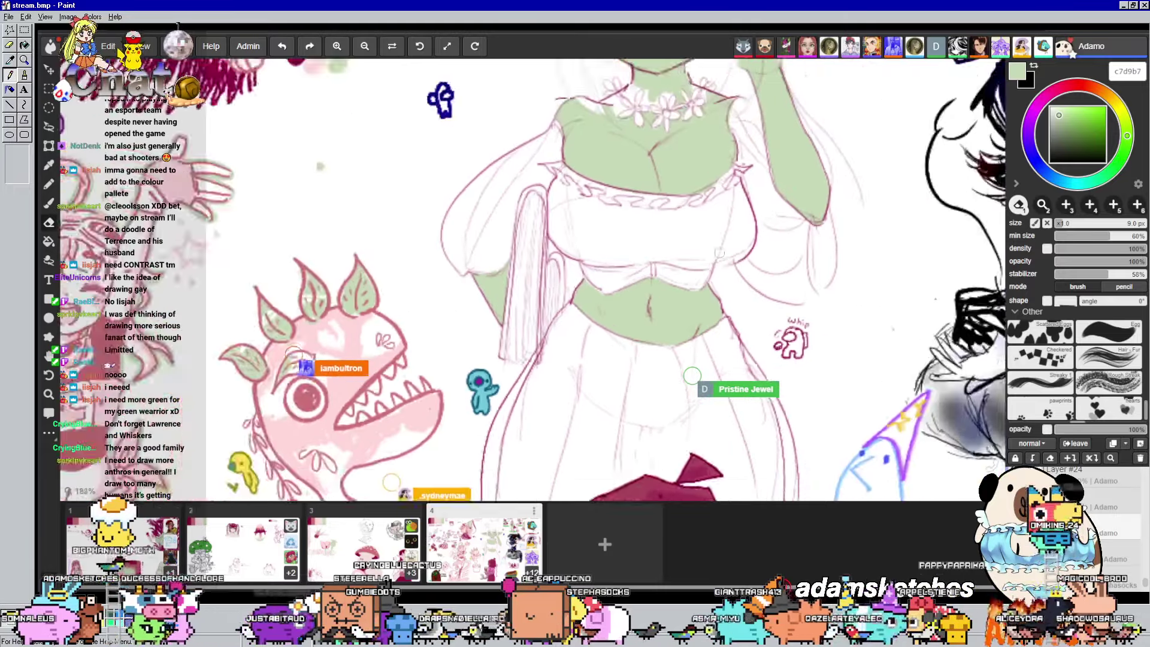
{"action": "left_click_drag", "start_coordinate": [684, 203], "coordinate": [722, 328]}
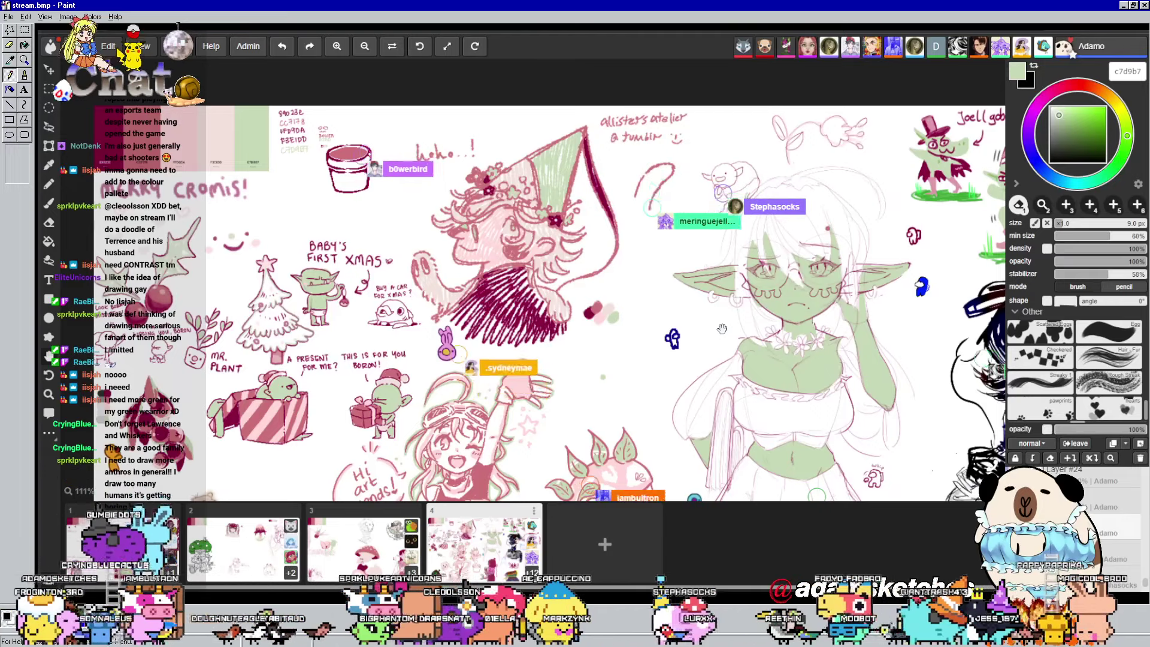
{"action": "key", "text": "e"}
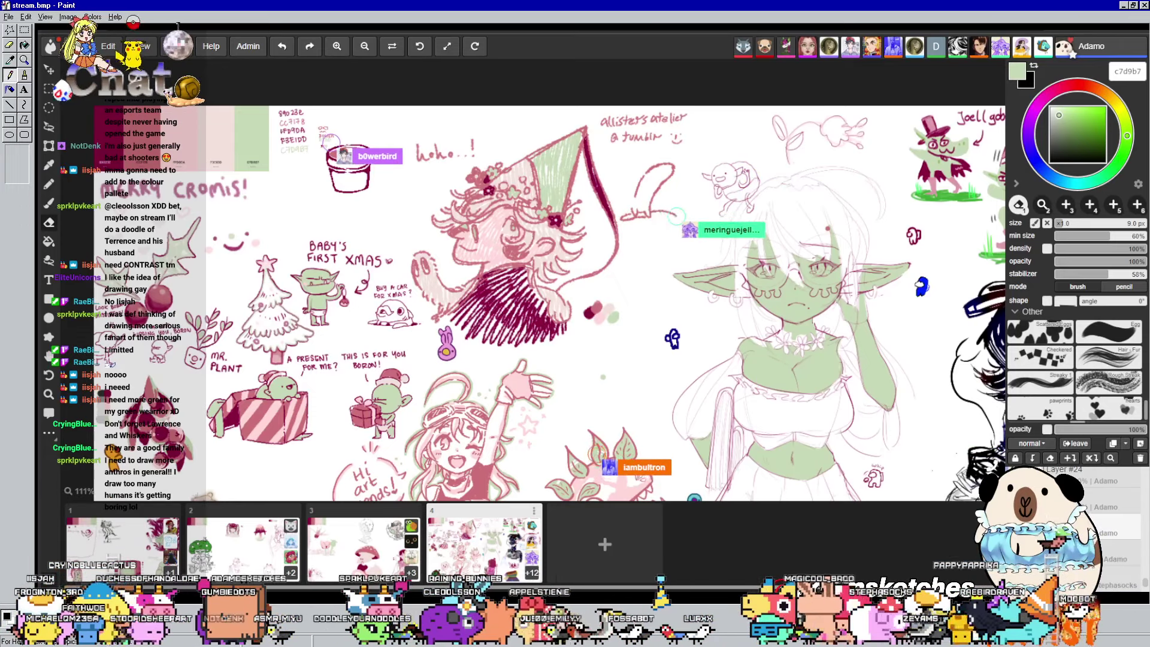
{"action": "key", "text": "i"}
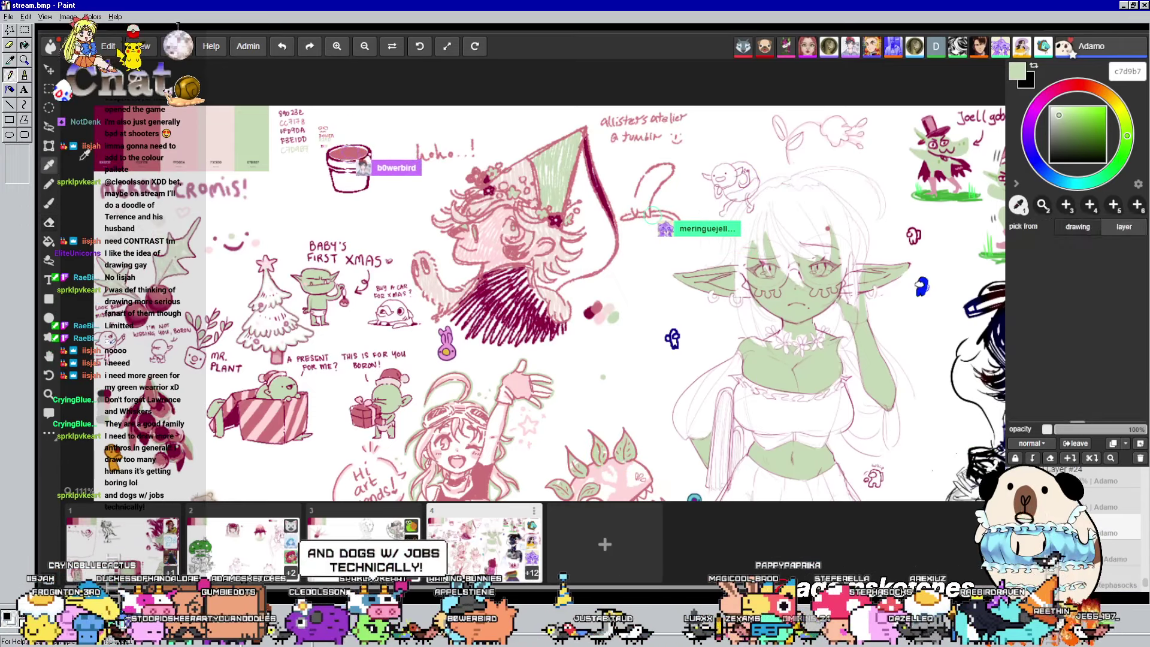
{"action": "left_click", "coordinate": [144, 153]}
Paint a short curved rose stroke across the middle of the character's cropped top with the 6.5 px brush
{"action": "key", "text": "space"}
{"action": "left_click_drag", "start_coordinate": [783, 369], "coordinate": [566, 212]}
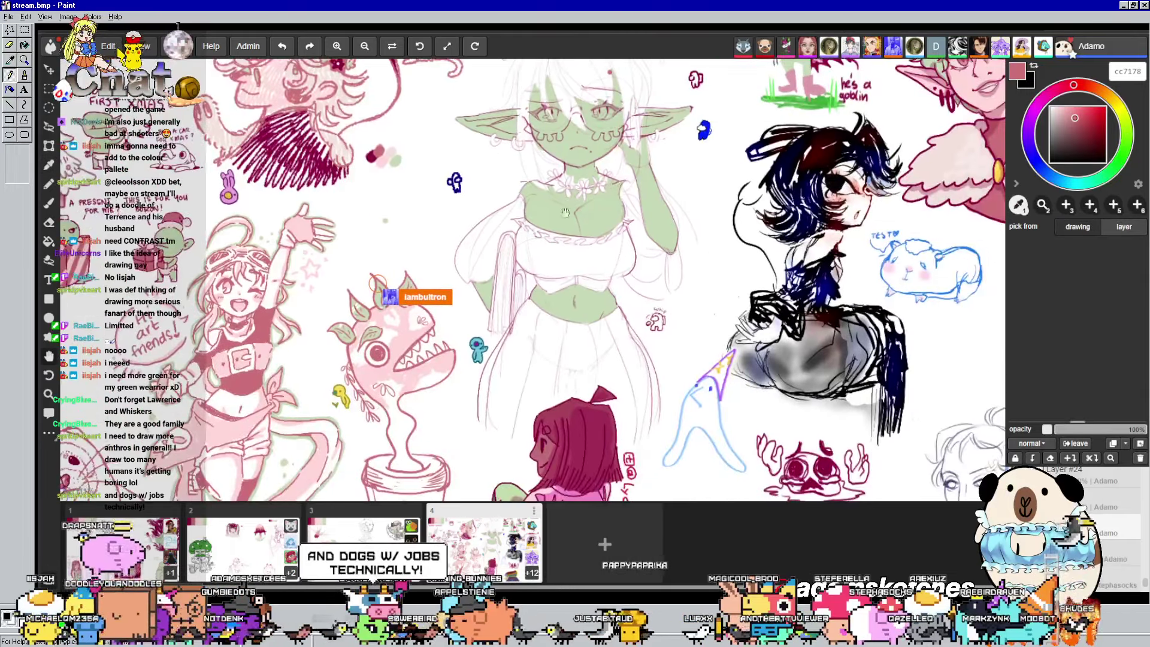
{"action": "scroll", "coordinate": [566, 212], "scroll_direction": "up", "scroll_amount": 3}
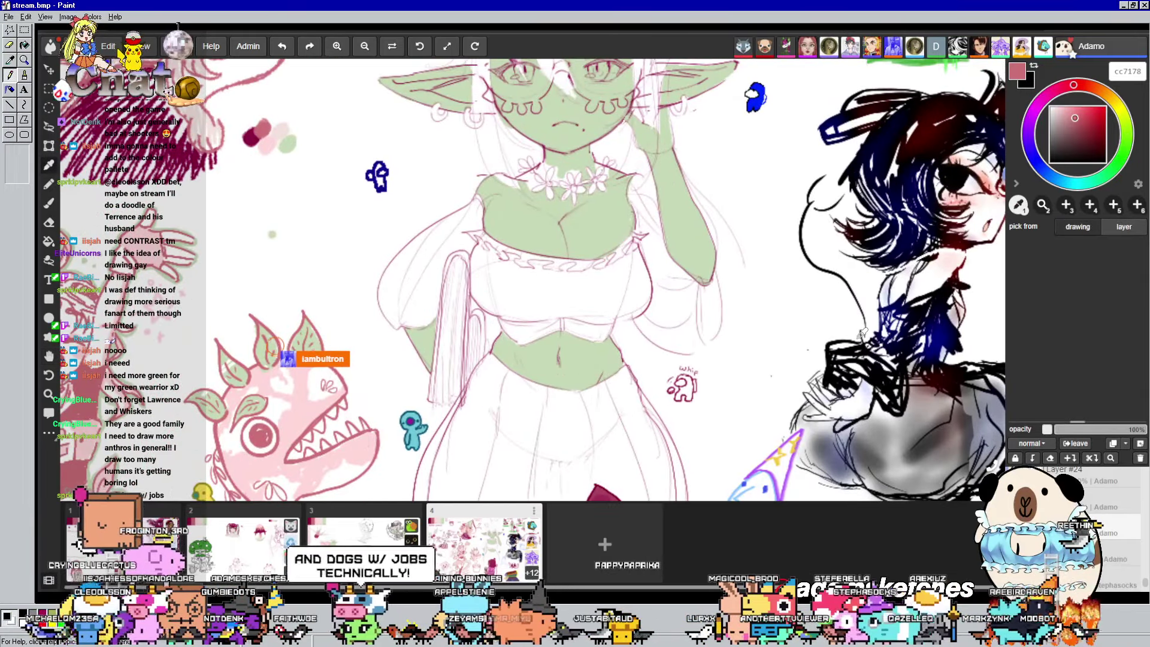
{"action": "key", "text": "b"}
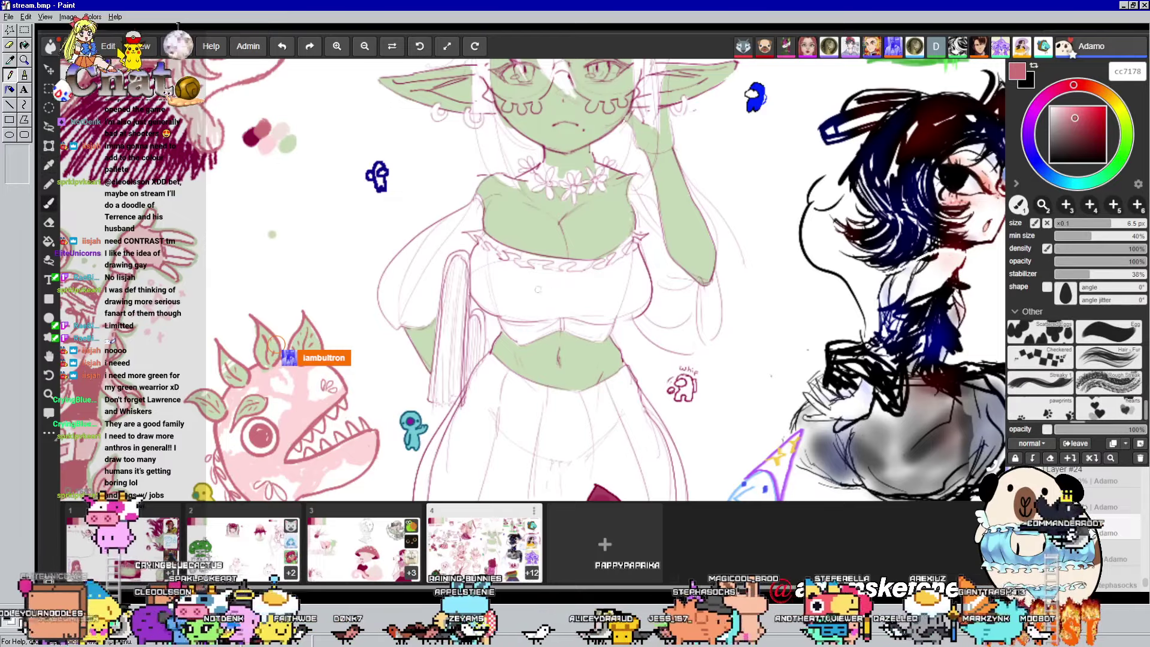
{"action": "left_click_drag", "start_coordinate": [533, 291], "coordinate": [611, 289]}
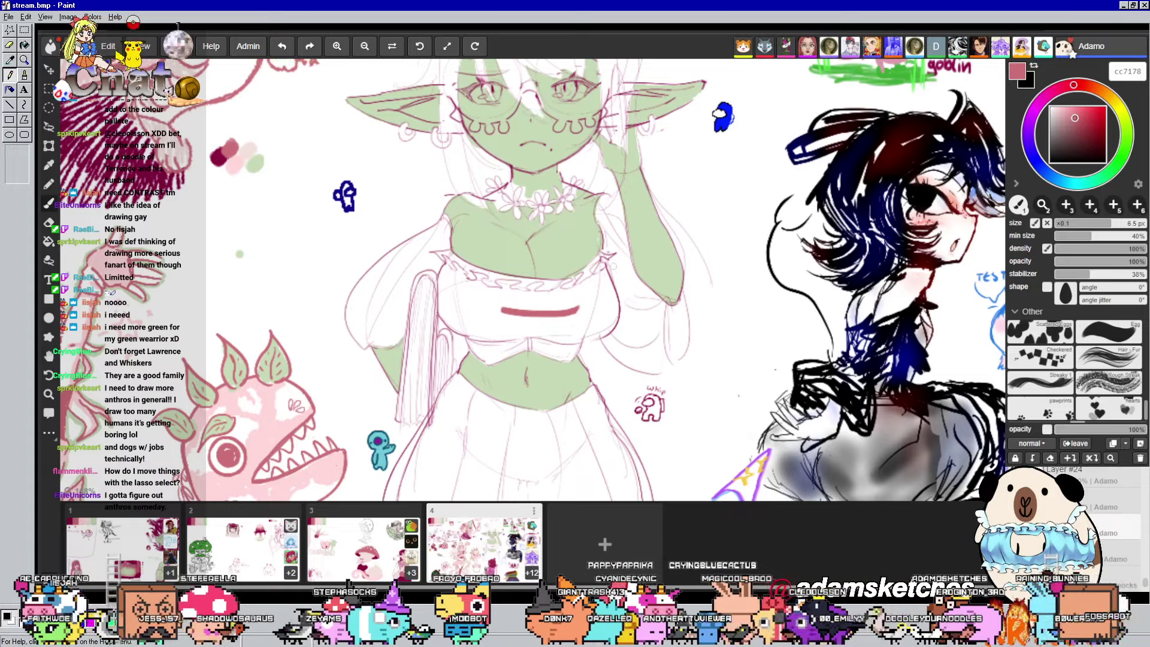
Paint rose strokes down the left side of the character's skirt, enlarging the brush for the strokes along its outer edge
{"action": "mouse_move", "coordinate": [677, 245]}
{"action": "left_mouse_down"}
{"action": "mouse_move", "coordinate": [655, 281]}
{"action": "mouse_move", "coordinate": [642, 369]}
{"action": "left_mouse_up"}
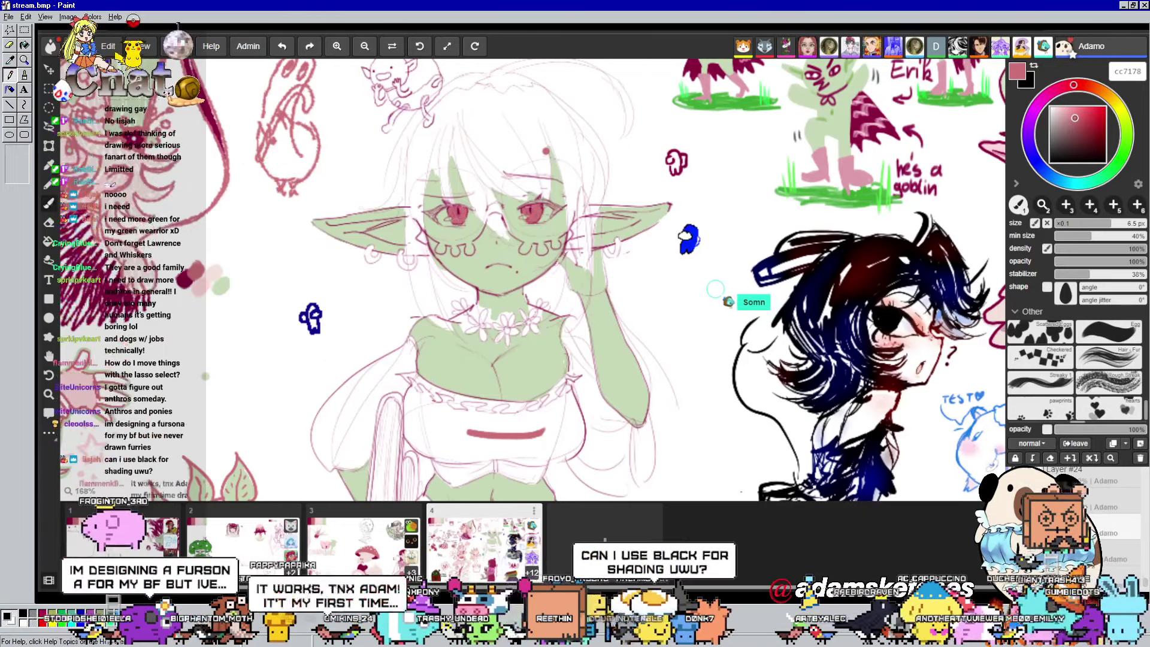
{"action": "left_click_drag", "start_coordinate": [705, 271], "coordinate": [712, 231]}
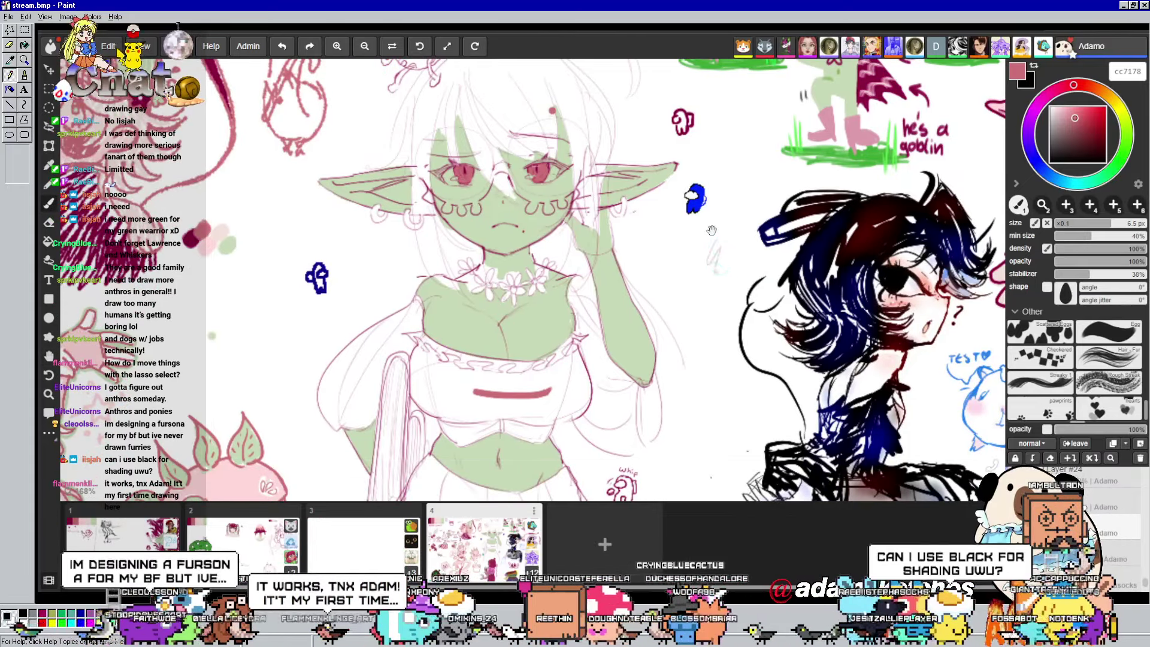
{"action": "left_click_drag", "start_coordinate": [760, 418], "coordinate": [838, 312]}
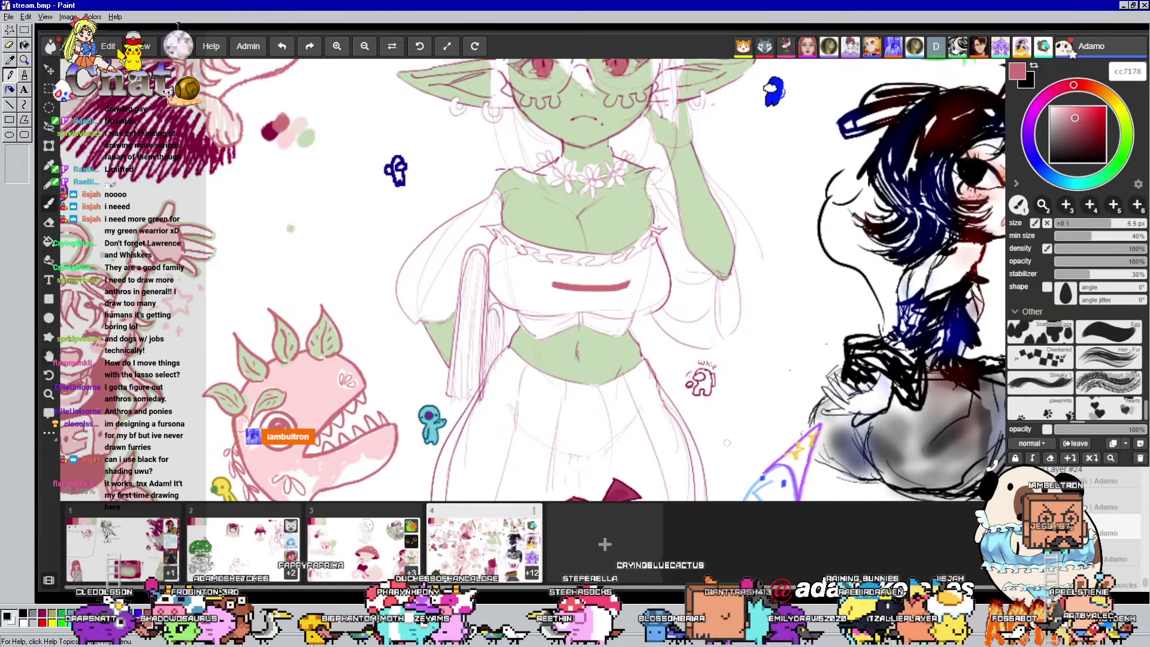
{"action": "left_click_drag", "start_coordinate": [745, 419], "coordinate": [696, 251]}
{"action": "scroll", "coordinate": [508, 300], "scroll_direction": "up", "scroll_amount": 3}
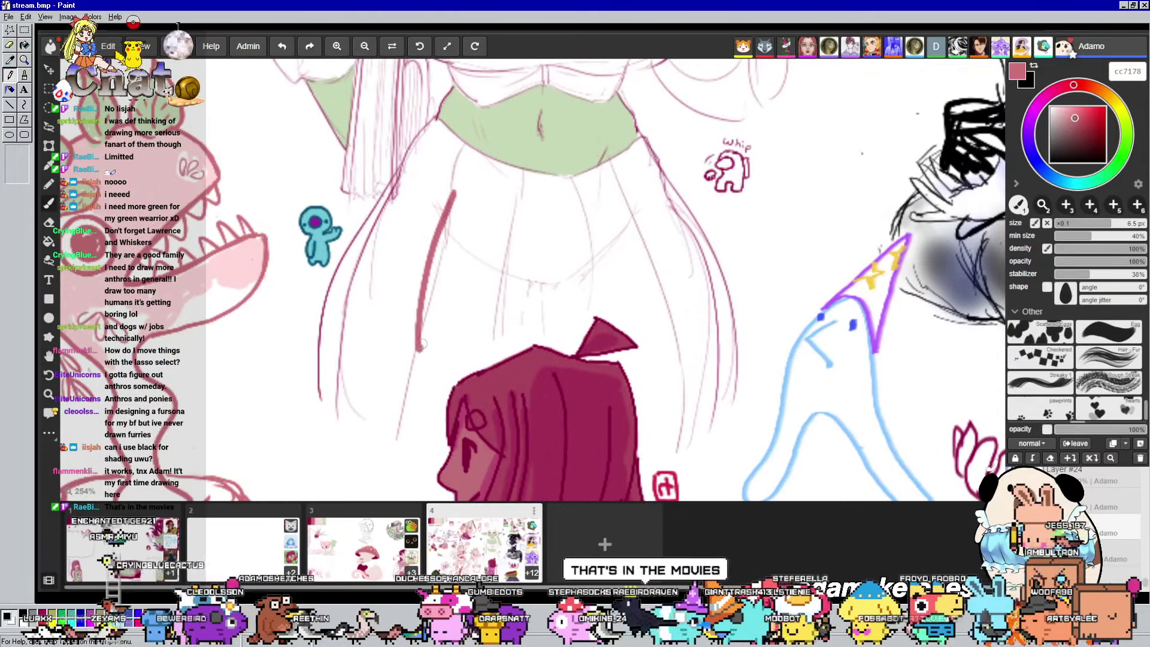
{"action": "left_click", "coordinate": [1130, 226]}
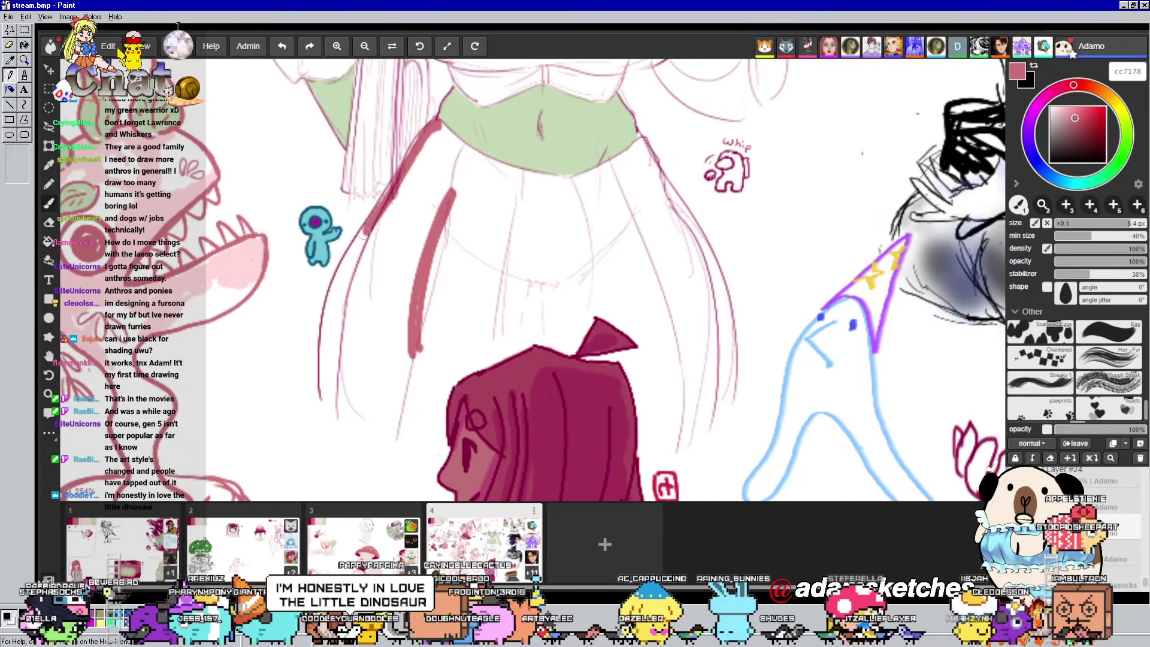
{"action": "left_click_drag", "start_coordinate": [419, 161], "coordinate": [344, 353]}
{"action": "left_click_drag", "start_coordinate": [374, 226], "coordinate": [353, 362]}
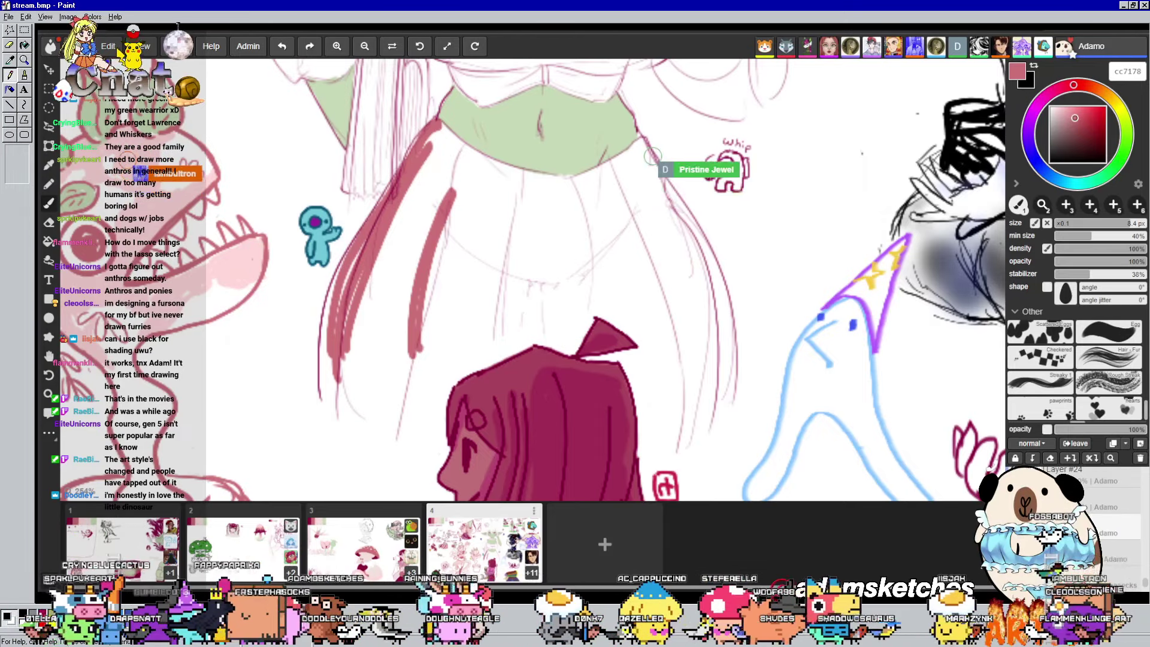
Switch to a Round brush at 10 px with 100% minimum size and paint a diagonal rose stroke across the skirt
{"action": "scroll", "coordinate": [1126, 359], "scroll_direction": "up", "scroll_amount": 5}
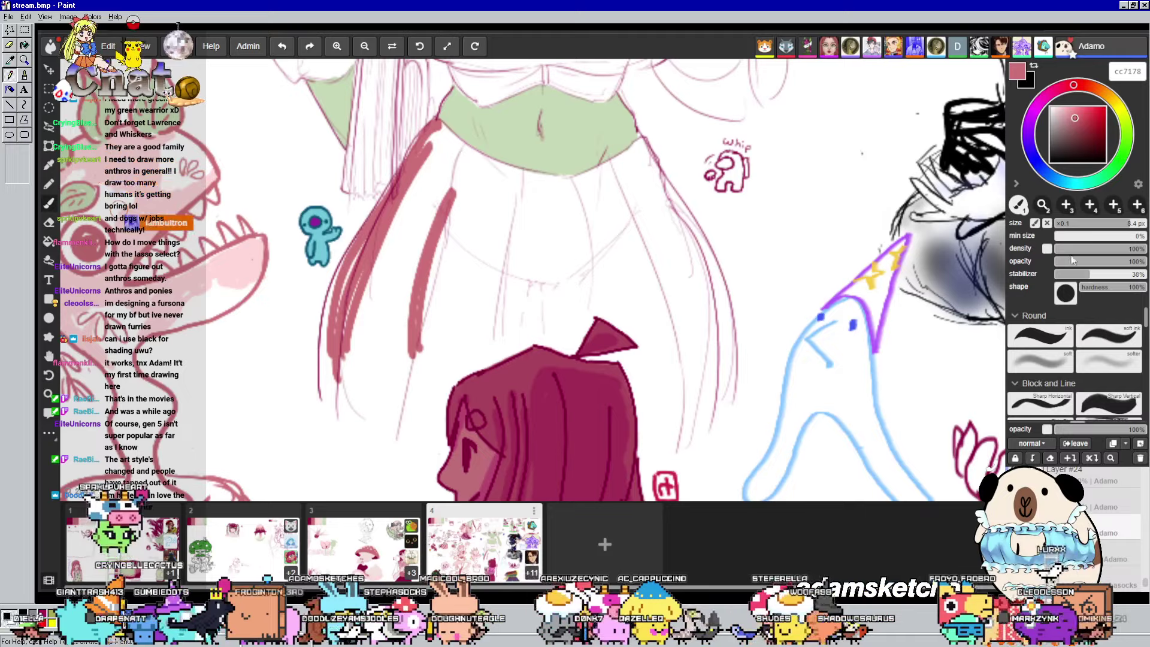
{"action": "left_click_drag", "start_coordinate": [1133, 226], "coordinate": [1146, 226]}
{"action": "left_click", "coordinate": [1144, 236]}
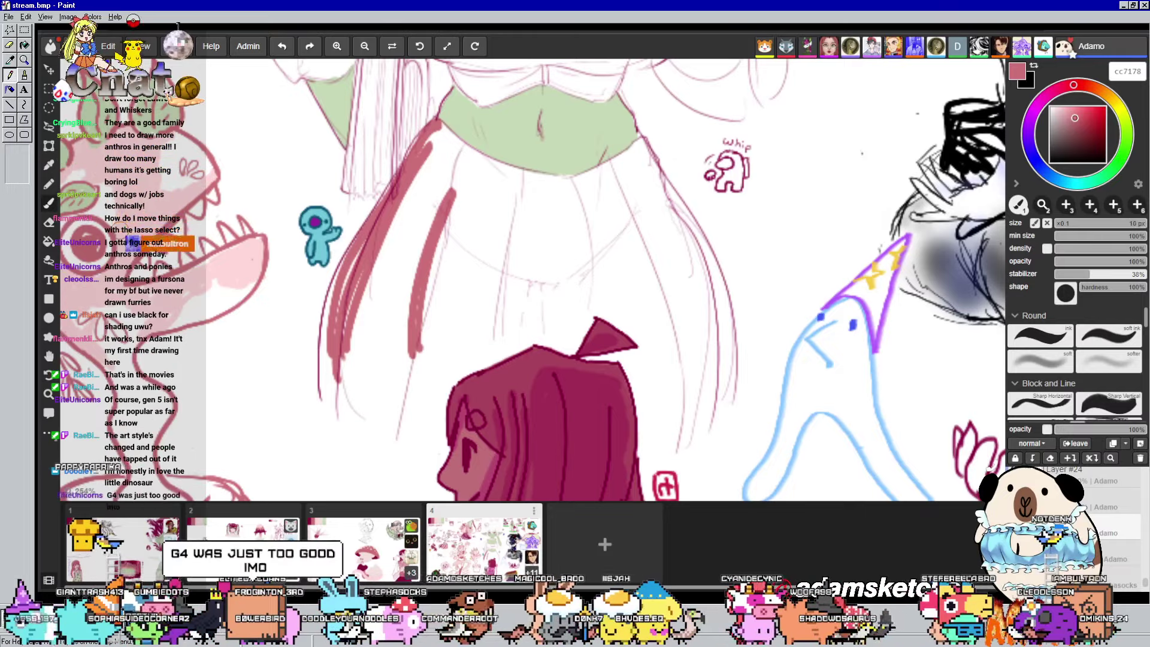
{"action": "left_click_drag", "start_coordinate": [528, 226], "coordinate": [447, 316]}
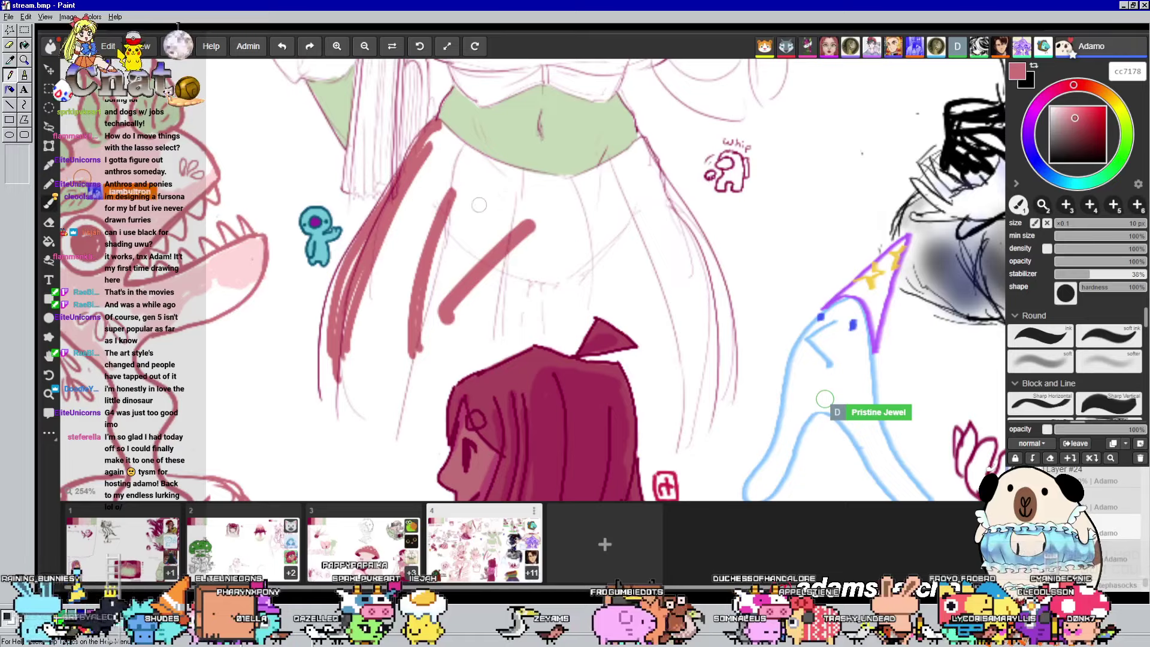
Fill the left part of the skirt with rose, from the waist down to the hem above the maroon-haired figure
{"action": "left_click_drag", "start_coordinate": [446, 187], "coordinate": [400, 336]}
{"action": "mouse_move", "coordinate": [438, 161]}
{"action": "left_mouse_down"}
{"action": "mouse_move", "coordinate": [373, 307]}
{"action": "mouse_move", "coordinate": [372, 255]}
{"action": "mouse_move", "coordinate": [354, 356]}
{"action": "left_mouse_up"}
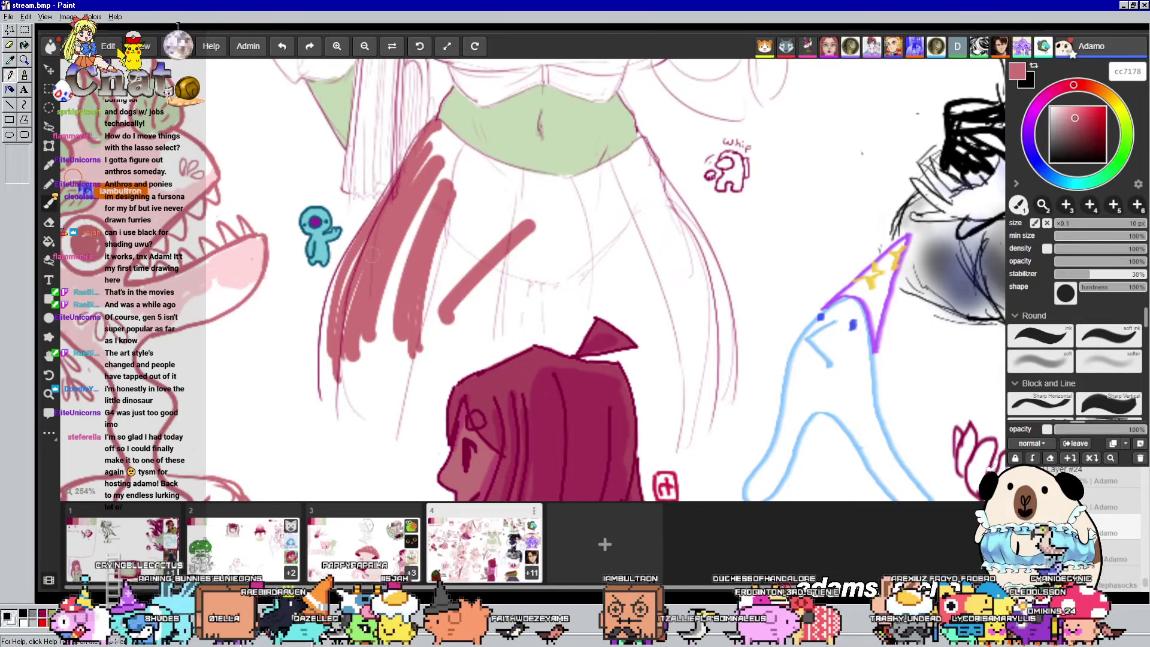
{"action": "mouse_move", "coordinate": [372, 254]}
{"action": "left_mouse_down"}
{"action": "mouse_move", "coordinate": [351, 356]}
{"action": "mouse_move", "coordinate": [338, 315]}
{"action": "left_mouse_up"}
{"action": "left_click_drag", "start_coordinate": [367, 251], "coordinate": [323, 389]}
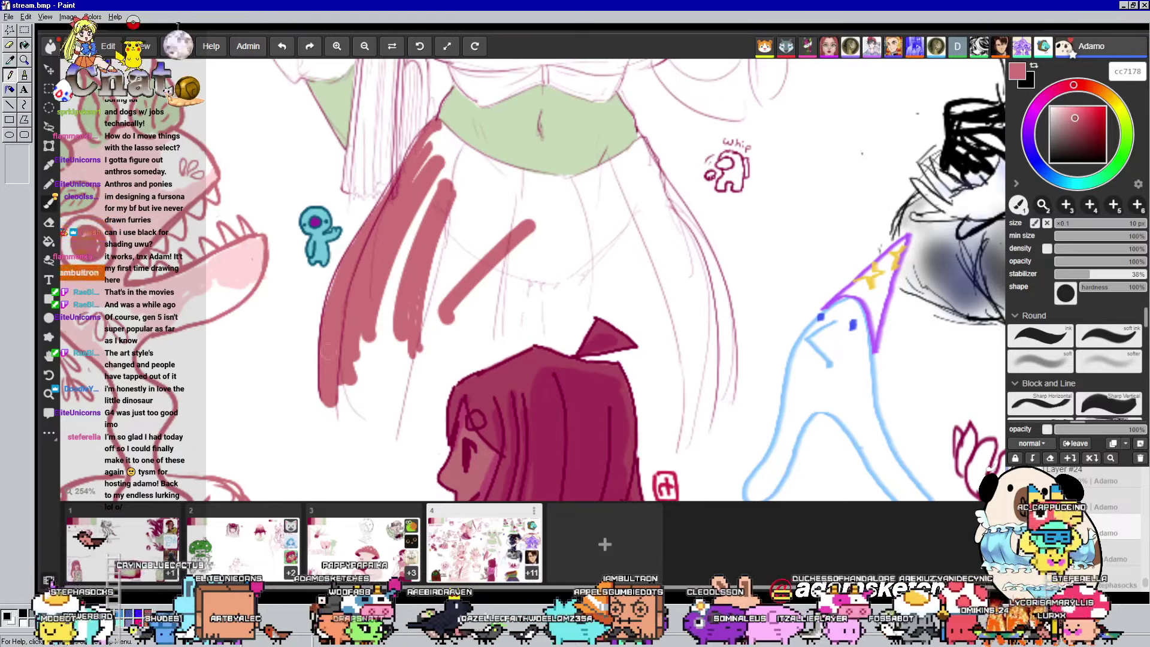
{"action": "mouse_move", "coordinate": [356, 420]}
{"action": "left_mouse_down"}
{"action": "mouse_move", "coordinate": [414, 438]}
{"action": "mouse_move", "coordinate": [407, 317]}
{"action": "mouse_move", "coordinate": [420, 275]}
{"action": "mouse_move", "coordinate": [371, 412]}
{"action": "mouse_move", "coordinate": [362, 376]}
{"action": "mouse_move", "coordinate": [416, 219]}
{"action": "mouse_move", "coordinate": [340, 394]}
{"action": "mouse_move", "coordinate": [361, 345]}
{"action": "mouse_move", "coordinate": [380, 339]}
{"action": "mouse_move", "coordinate": [395, 397]}
{"action": "mouse_move", "coordinate": [382, 408]}
{"action": "mouse_move", "coordinate": [393, 426]}
{"action": "mouse_move", "coordinate": [417, 427]}
{"action": "mouse_move", "coordinate": [417, 371]}
{"action": "mouse_move", "coordinate": [497, 323]}
{"action": "left_mouse_up"}
{"action": "mouse_move", "coordinate": [407, 364]}
{"action": "left_mouse_down"}
{"action": "mouse_move", "coordinate": [518, 288]}
{"action": "mouse_move", "coordinate": [425, 360]}
{"action": "mouse_move", "coordinate": [483, 298]}
{"action": "mouse_move", "coordinate": [444, 321]}
{"action": "mouse_move", "coordinate": [434, 308]}
{"action": "mouse_move", "coordinate": [402, 334]}
{"action": "mouse_move", "coordinate": [469, 225]}
{"action": "mouse_move", "coordinate": [445, 243]}
{"action": "mouse_move", "coordinate": [423, 226]}
{"action": "left_mouse_up"}
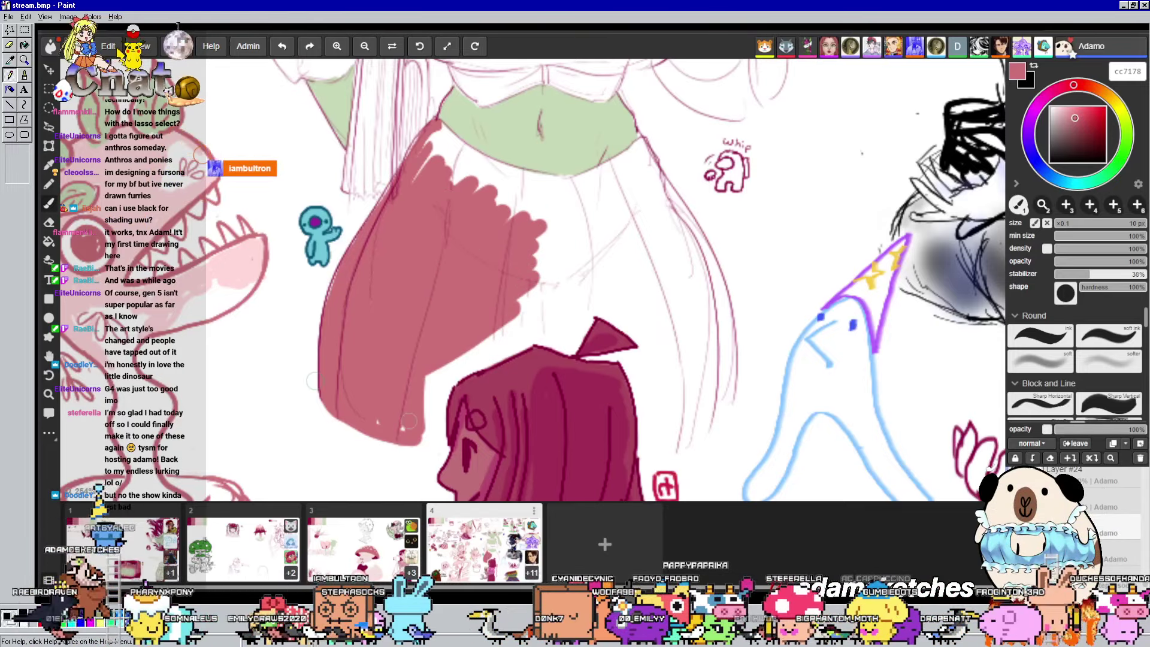
Extend the rose fill from the left of the skirt across its middle, above the maroon hair bow
{"action": "left_click_drag", "start_coordinate": [631, 232], "coordinate": [602, 252]}
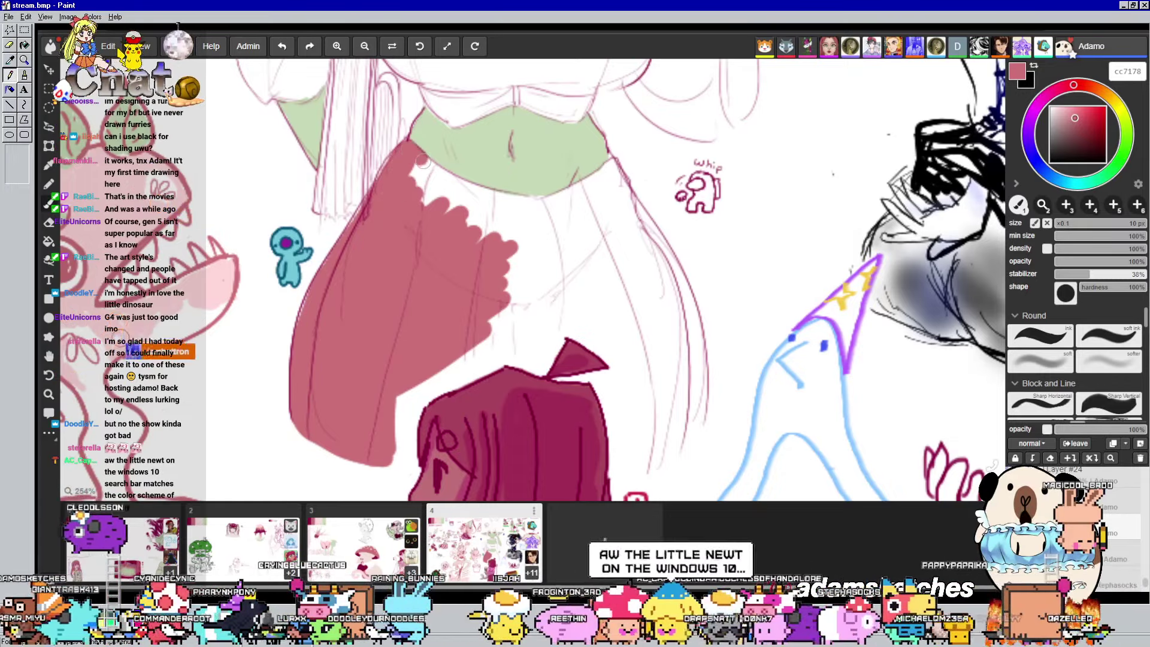
{"action": "mouse_move", "coordinate": [503, 219]}
{"action": "left_mouse_down"}
{"action": "mouse_move", "coordinate": [407, 166]}
{"action": "mouse_move", "coordinate": [450, 217]}
{"action": "mouse_move", "coordinate": [415, 190]}
{"action": "mouse_move", "coordinate": [432, 185]}
{"action": "mouse_move", "coordinate": [411, 166]}
{"action": "mouse_move", "coordinate": [516, 239]}
{"action": "mouse_move", "coordinate": [455, 221]}
{"action": "mouse_move", "coordinate": [449, 213]}
{"action": "mouse_move", "coordinate": [503, 238]}
{"action": "left_mouse_up"}
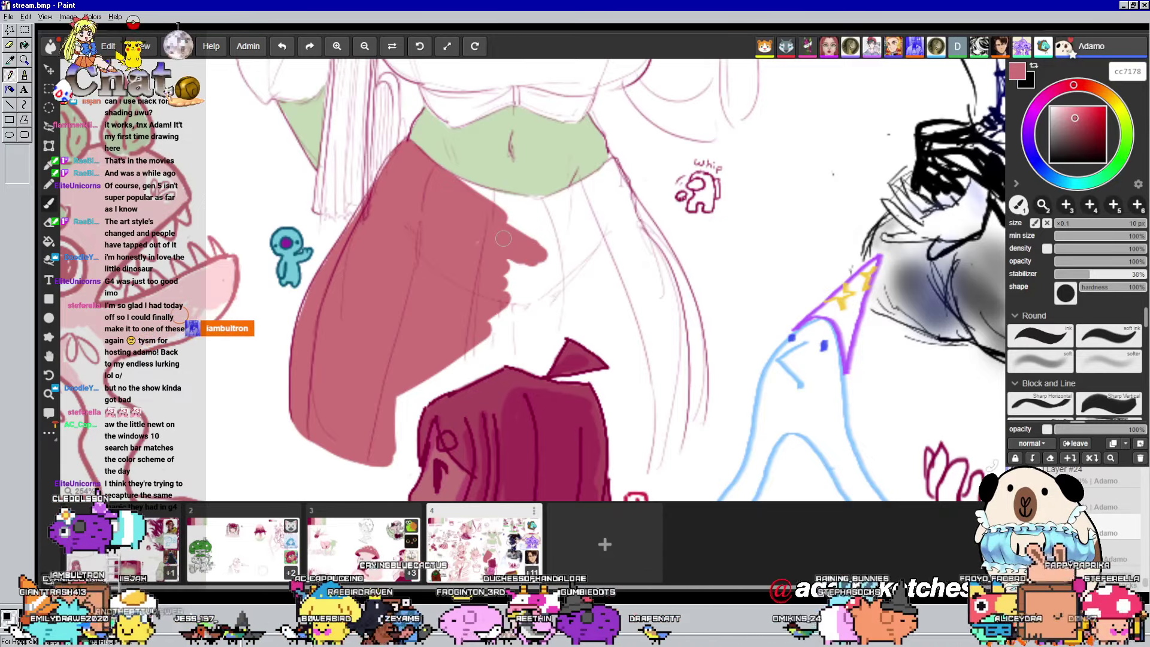
{"action": "left_click_drag", "start_coordinate": [697, 241], "coordinate": [717, 222]}
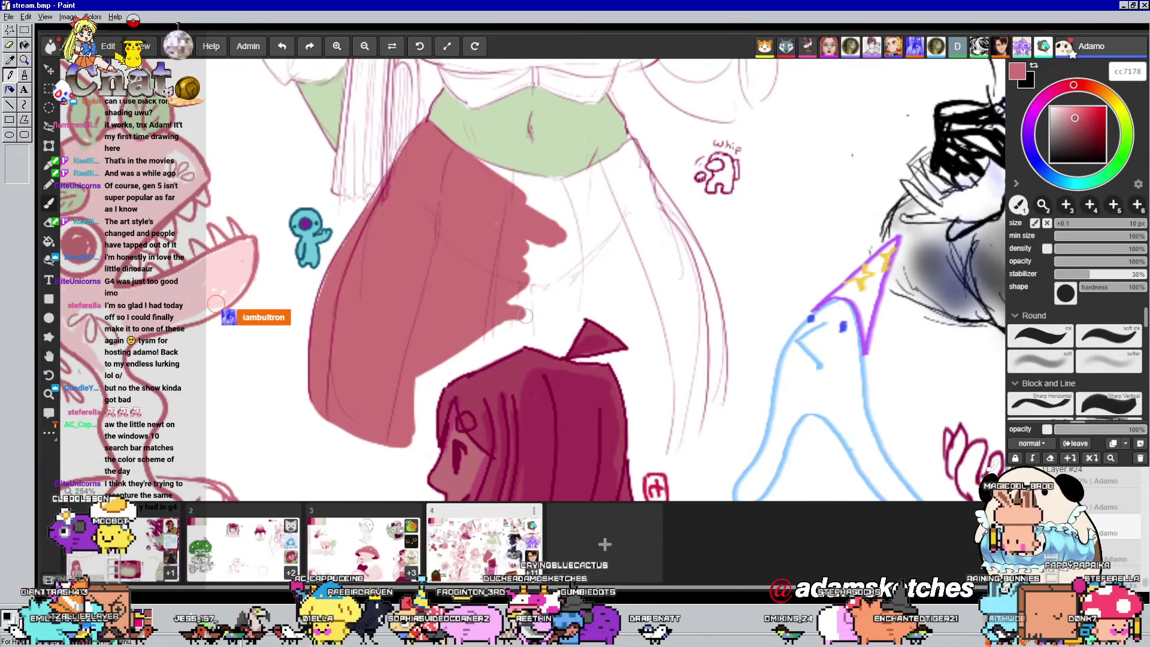
{"action": "mouse_move", "coordinate": [503, 318]}
{"action": "left_mouse_down"}
{"action": "mouse_move", "coordinate": [542, 319]}
{"action": "mouse_move", "coordinate": [571, 279]}
{"action": "mouse_move", "coordinate": [563, 263]}
{"action": "mouse_move", "coordinate": [515, 297]}
{"action": "mouse_move", "coordinate": [539, 310]}
{"action": "mouse_move", "coordinate": [569, 261]}
{"action": "left_mouse_up"}
{"action": "left_click_drag", "start_coordinate": [665, 201], "coordinate": [649, 219]}
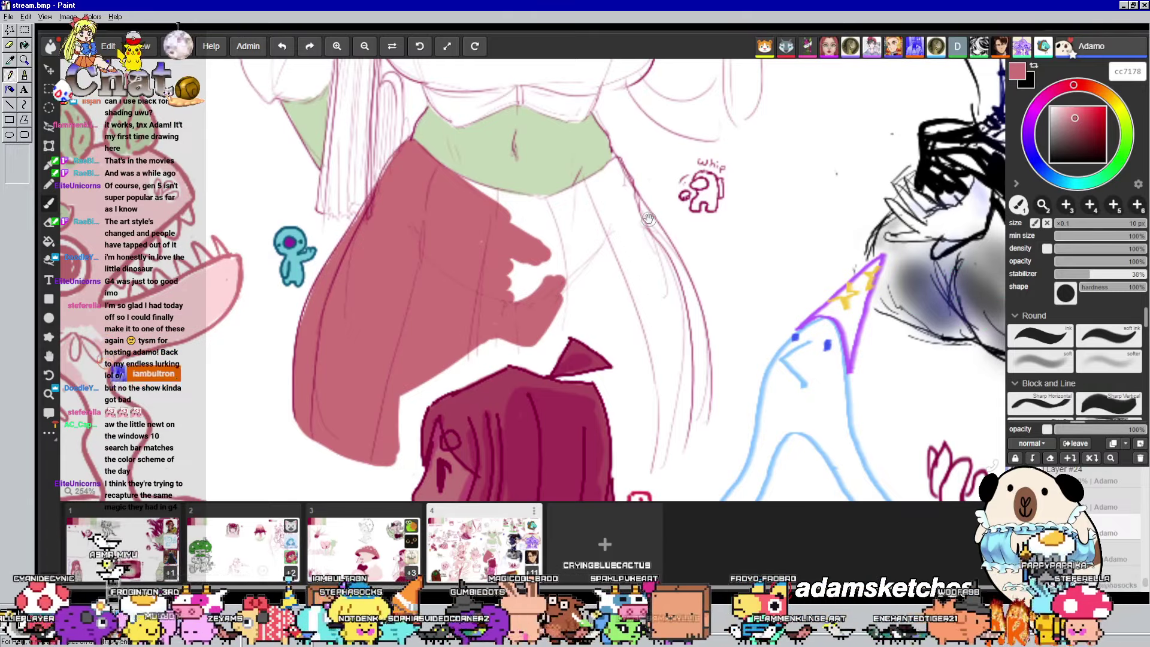
{"action": "mouse_move", "coordinate": [527, 254]}
{"action": "left_mouse_down"}
{"action": "mouse_move", "coordinate": [563, 241]}
{"action": "mouse_move", "coordinate": [504, 307]}
{"action": "mouse_move", "coordinate": [599, 238]}
{"action": "mouse_move", "coordinate": [529, 308]}
{"action": "mouse_move", "coordinate": [578, 272]}
{"action": "left_mouse_up"}
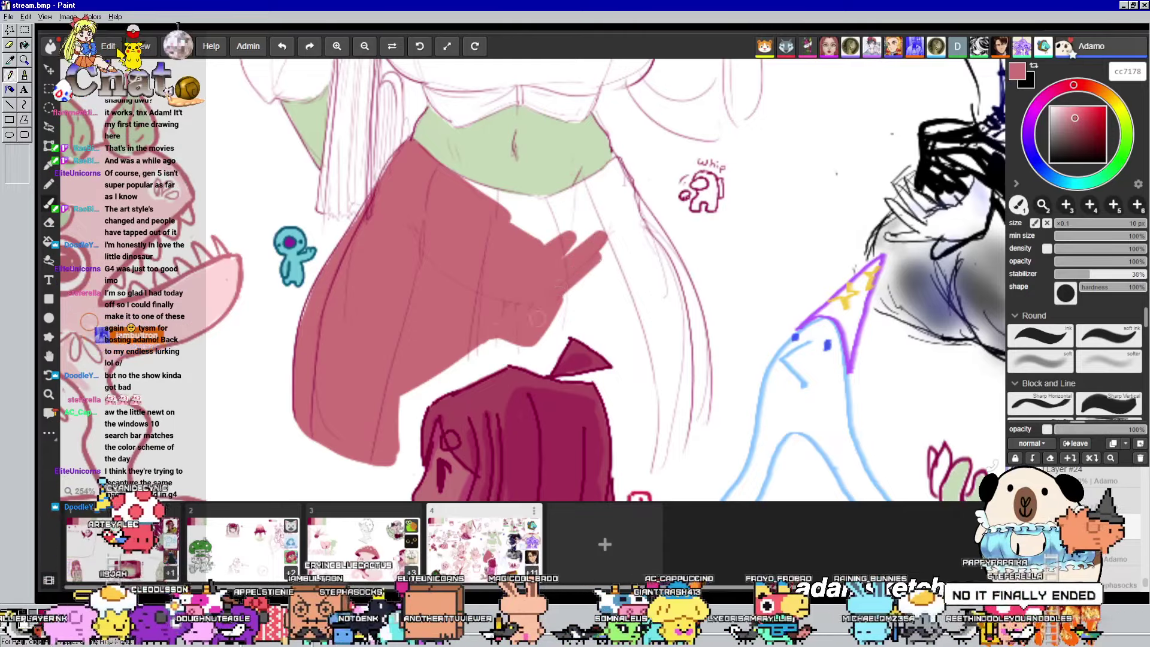
Fill the upper part of the skirt with rose along the waistline to the right hip, closing the gap below the belly
{"action": "left_click_drag", "start_coordinate": [632, 110], "coordinate": [599, 146]}
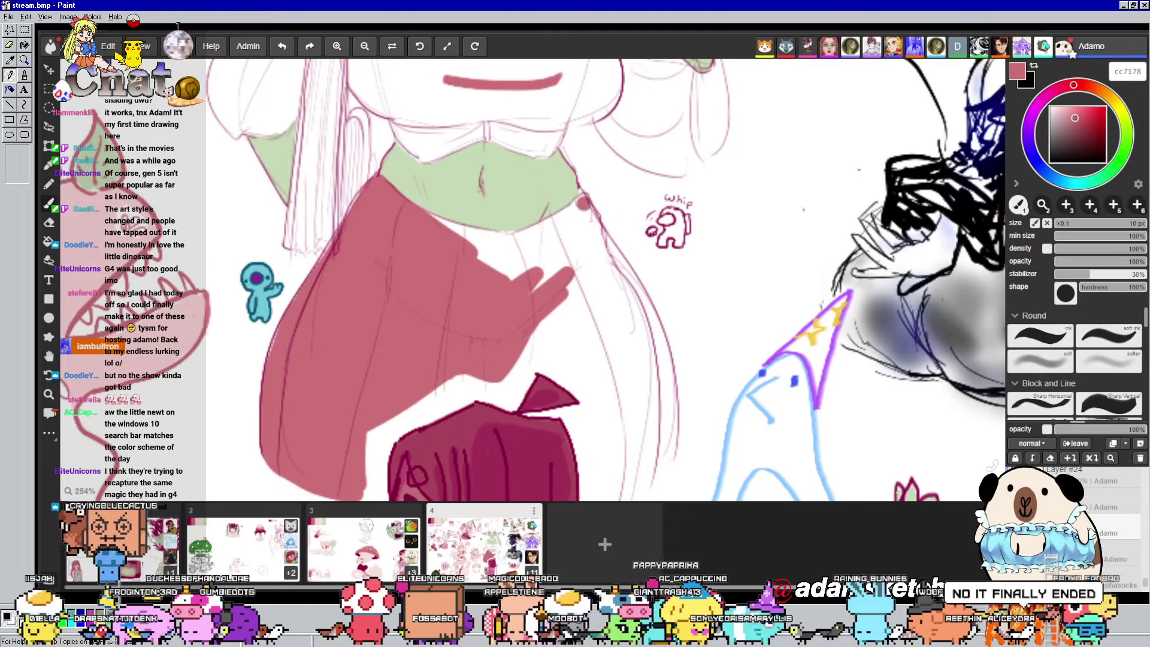
{"action": "left_click_drag", "start_coordinate": [519, 236], "coordinate": [479, 246]}
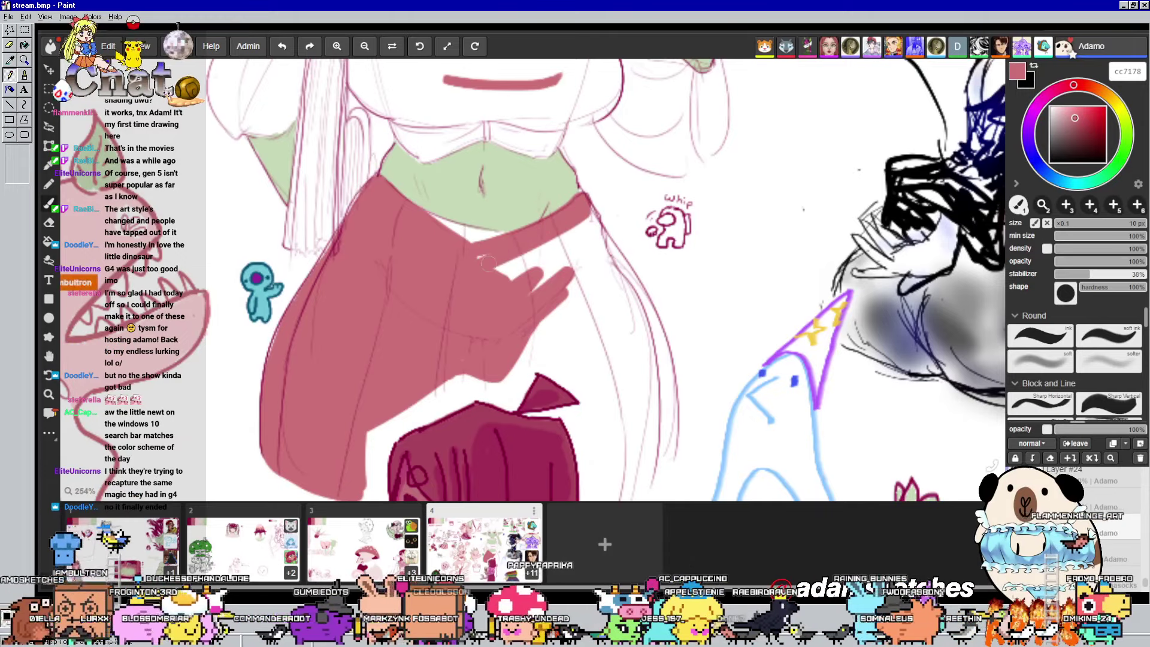
{"action": "mouse_move", "coordinate": [574, 221]}
{"action": "left_mouse_down"}
{"action": "mouse_move", "coordinate": [467, 283]}
{"action": "mouse_move", "coordinate": [570, 230]}
{"action": "mouse_move", "coordinate": [495, 284]}
{"action": "mouse_move", "coordinate": [573, 235]}
{"action": "mouse_move", "coordinate": [501, 302]}
{"action": "left_mouse_up"}
{"action": "mouse_move", "coordinate": [593, 257]}
{"action": "left_mouse_down"}
{"action": "mouse_move", "coordinate": [528, 307]}
{"action": "mouse_move", "coordinate": [593, 273]}
{"action": "mouse_move", "coordinate": [541, 323]}
{"action": "left_mouse_up"}
{"action": "mouse_move", "coordinate": [580, 237]}
{"action": "left_mouse_down"}
{"action": "mouse_move", "coordinate": [600, 259]}
{"action": "mouse_move", "coordinate": [592, 217]}
{"action": "left_mouse_up"}
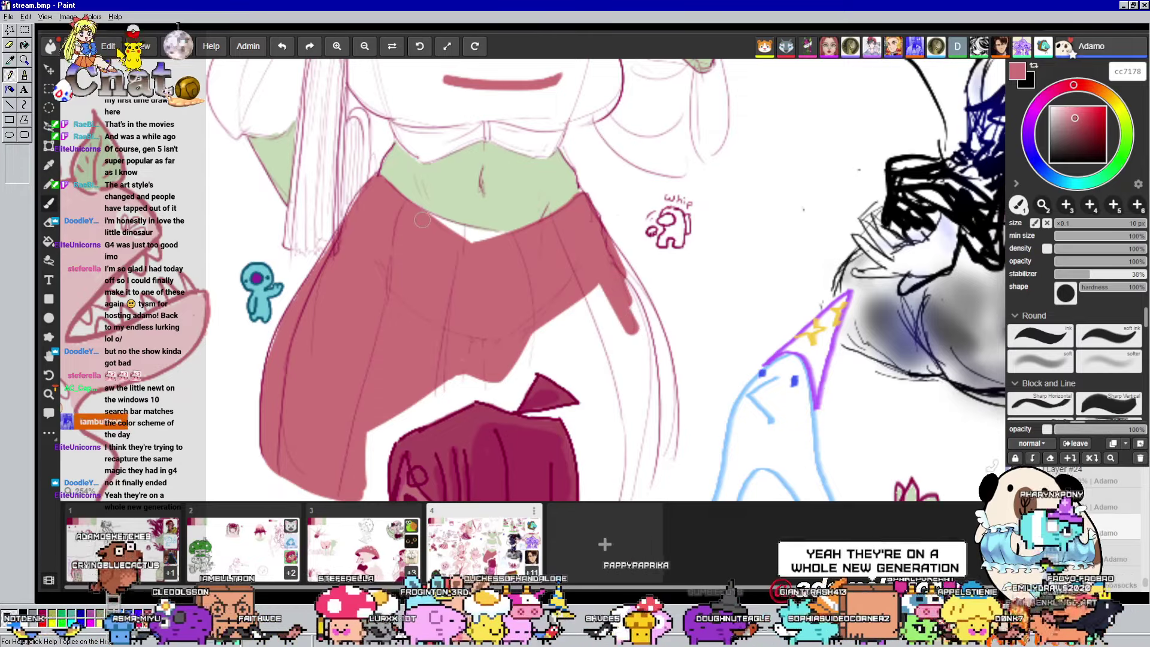
{"action": "left_click", "coordinate": [471, 235]}
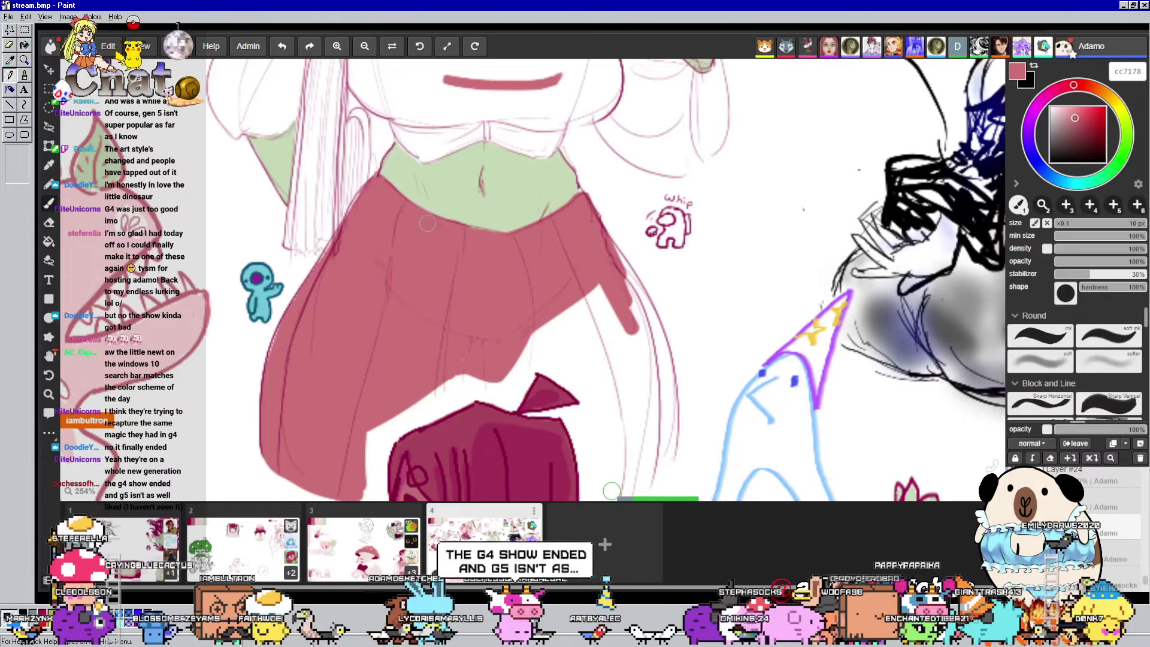
Paint the outer right panel of the skirt rose, following the outline down from the hip
{"action": "left_click_drag", "start_coordinate": [904, 262], "coordinate": [861, 205]}
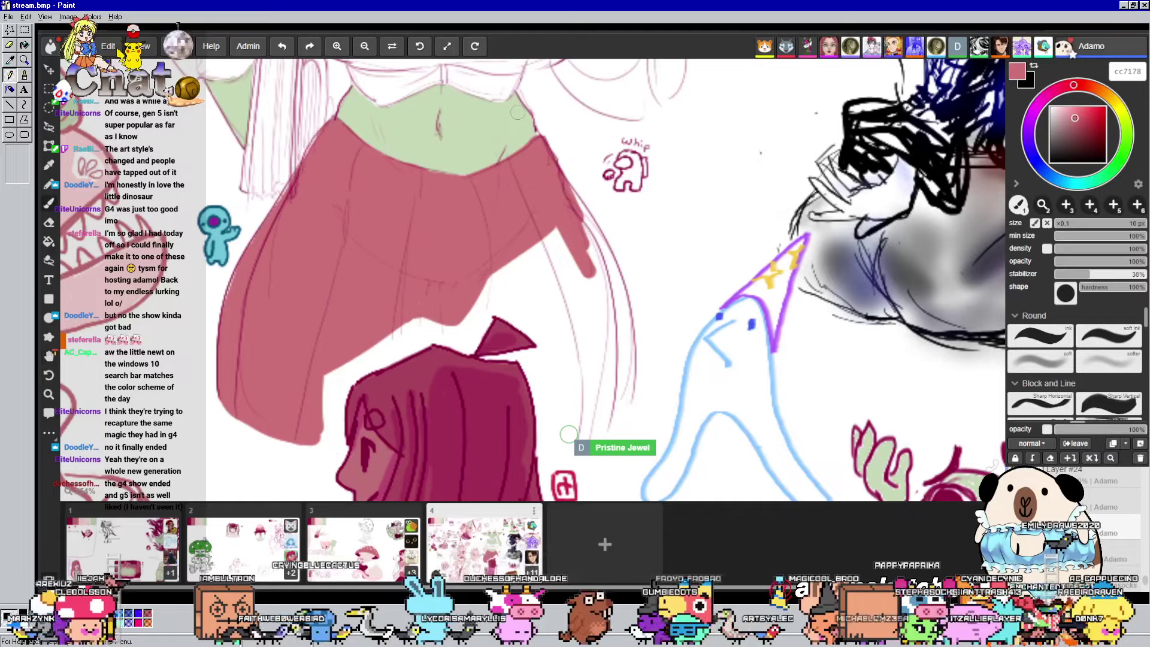
{"action": "left_click_drag", "start_coordinate": [573, 203], "coordinate": [616, 300]}
{"action": "left_click_drag", "start_coordinate": [592, 252], "coordinate": [613, 319]}
{"action": "left_click_drag", "start_coordinate": [595, 274], "coordinate": [608, 313]}
{"action": "left_click_drag", "start_coordinate": [641, 114], "coordinate": [665, 102]}
{"action": "left_click_drag", "start_coordinate": [577, 223], "coordinate": [623, 321]}
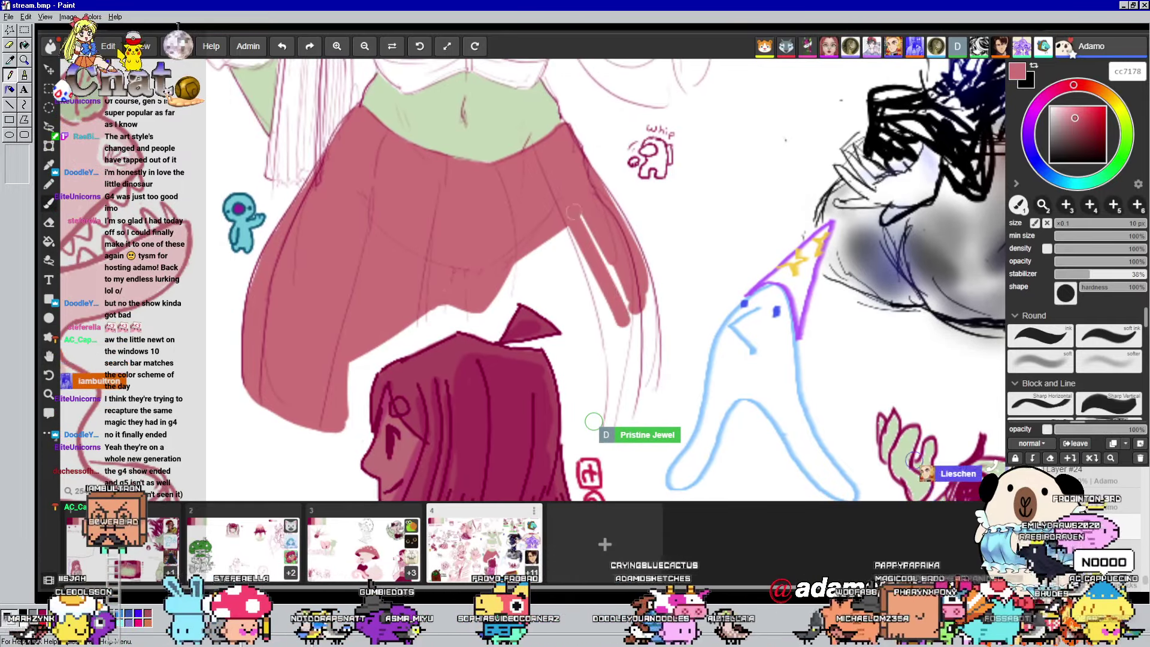
{"action": "left_click_drag", "start_coordinate": [609, 262], "coordinate": [633, 330]}
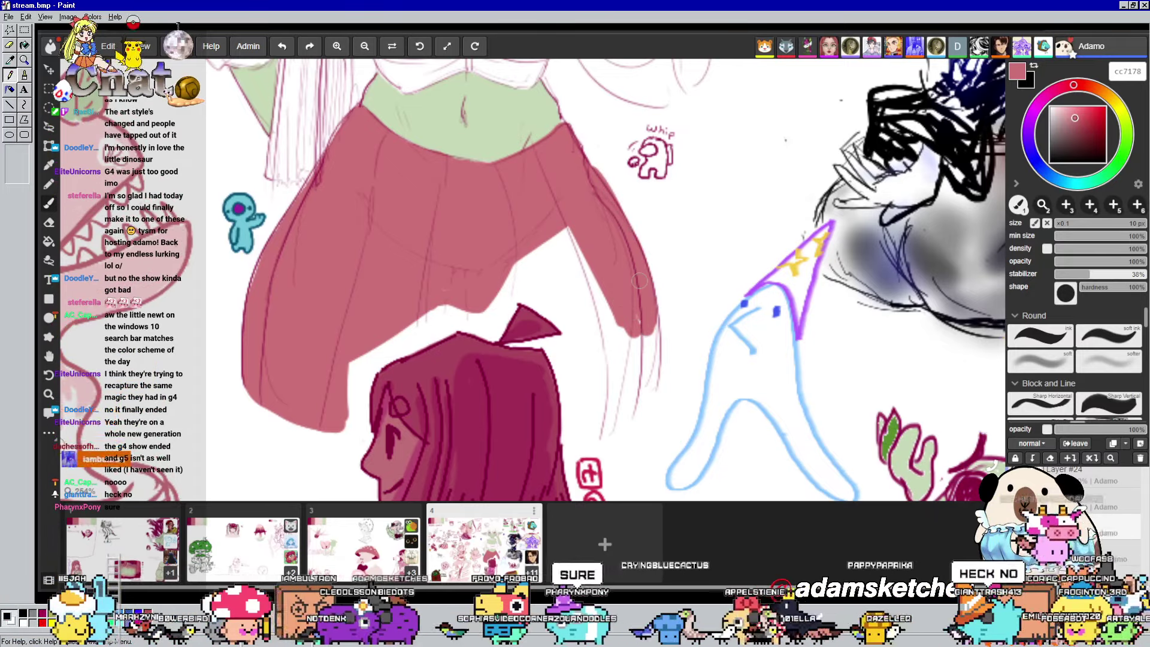
Fill the gap between the skirt's middle and right panel with rose and extend the right panel downward
{"action": "left_click_drag", "start_coordinate": [509, 265], "coordinate": [595, 313]}
{"action": "mouse_move", "coordinate": [535, 249]}
{"action": "left_mouse_down"}
{"action": "mouse_move", "coordinate": [589, 305]}
{"action": "mouse_move", "coordinate": [523, 239]}
{"action": "mouse_move", "coordinate": [572, 293]}
{"action": "mouse_move", "coordinate": [513, 242]}
{"action": "mouse_move", "coordinate": [559, 272]}
{"action": "mouse_move", "coordinate": [548, 238]}
{"action": "mouse_move", "coordinate": [596, 309]}
{"action": "left_mouse_up"}
{"action": "left_click_drag", "start_coordinate": [561, 215], "coordinate": [605, 317]}
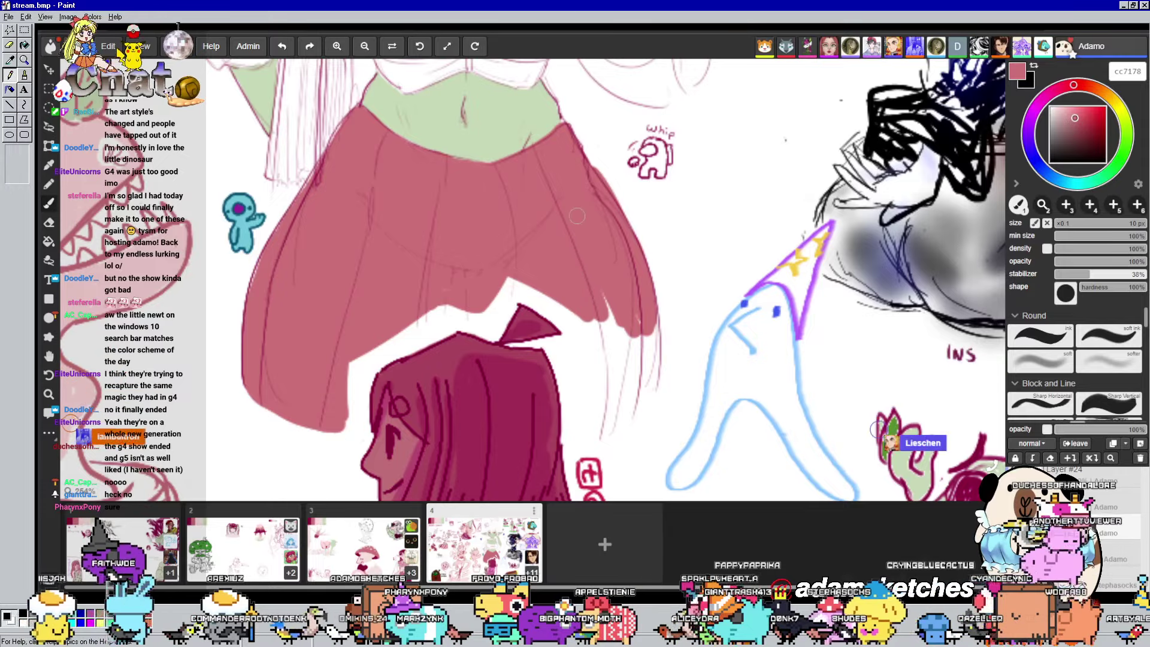
{"action": "key", "text": "space"}
{"action": "left_click_drag", "start_coordinate": [767, 327], "coordinate": [769, 252]}
{"action": "scroll", "coordinate": [596, 254], "scroll_direction": "up", "scroll_amount": 1}
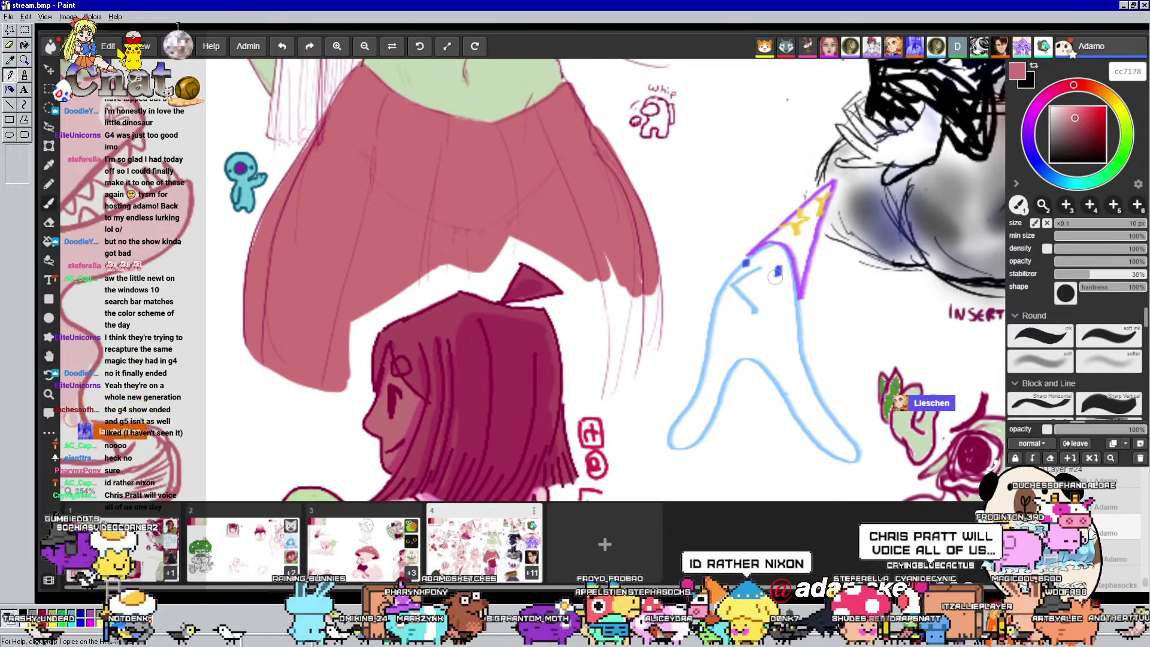
{"action": "mouse_move", "coordinate": [596, 254]}
{"action": "left_mouse_down"}
{"action": "mouse_move", "coordinate": [609, 235]}
{"action": "mouse_move", "coordinate": [619, 299]}
{"action": "mouse_move", "coordinate": [625, 245]}
{"action": "mouse_move", "coordinate": [637, 263]}
{"action": "mouse_move", "coordinate": [638, 324]}
{"action": "mouse_move", "coordinate": [651, 263]}
{"action": "mouse_move", "coordinate": [654, 338]}
{"action": "left_mouse_up"}
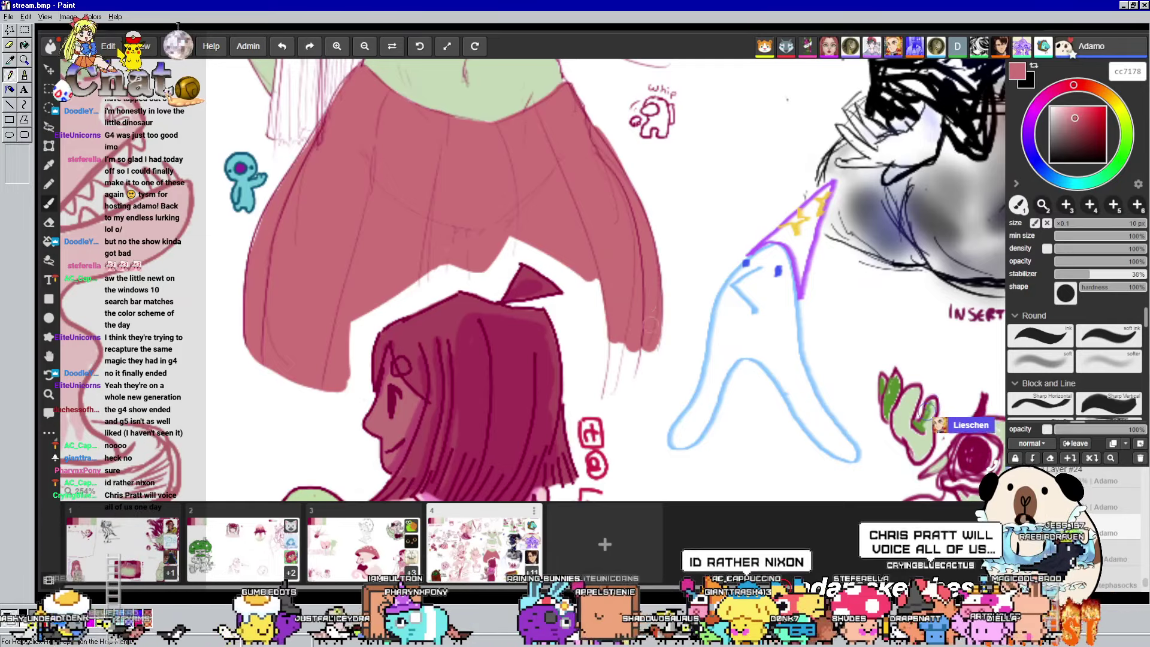
{"action": "mouse_move", "coordinate": [577, 304]}
{"action": "left_mouse_down"}
{"action": "mouse_move", "coordinate": [595, 288]}
{"action": "mouse_move", "coordinate": [576, 323]}
{"action": "mouse_move", "coordinate": [591, 383]}
{"action": "mouse_move", "coordinate": [626, 388]}
{"action": "mouse_move", "coordinate": [644, 336]}
{"action": "left_mouse_up"}
{"action": "mouse_move", "coordinate": [600, 291]}
{"action": "left_mouse_down"}
{"action": "mouse_move", "coordinate": [584, 312]}
{"action": "mouse_move", "coordinate": [600, 375]}
{"action": "mouse_move", "coordinate": [627, 378]}
{"action": "mouse_move", "coordinate": [630, 350]}
{"action": "mouse_move", "coordinate": [605, 342]}
{"action": "left_mouse_up"}
Widen the rose stroke on the cropped top into a solid patch across the middle of the chest
{"action": "key", "text": "space"}
{"action": "left_click_drag", "start_coordinate": [589, 81], "coordinate": [636, 402]}
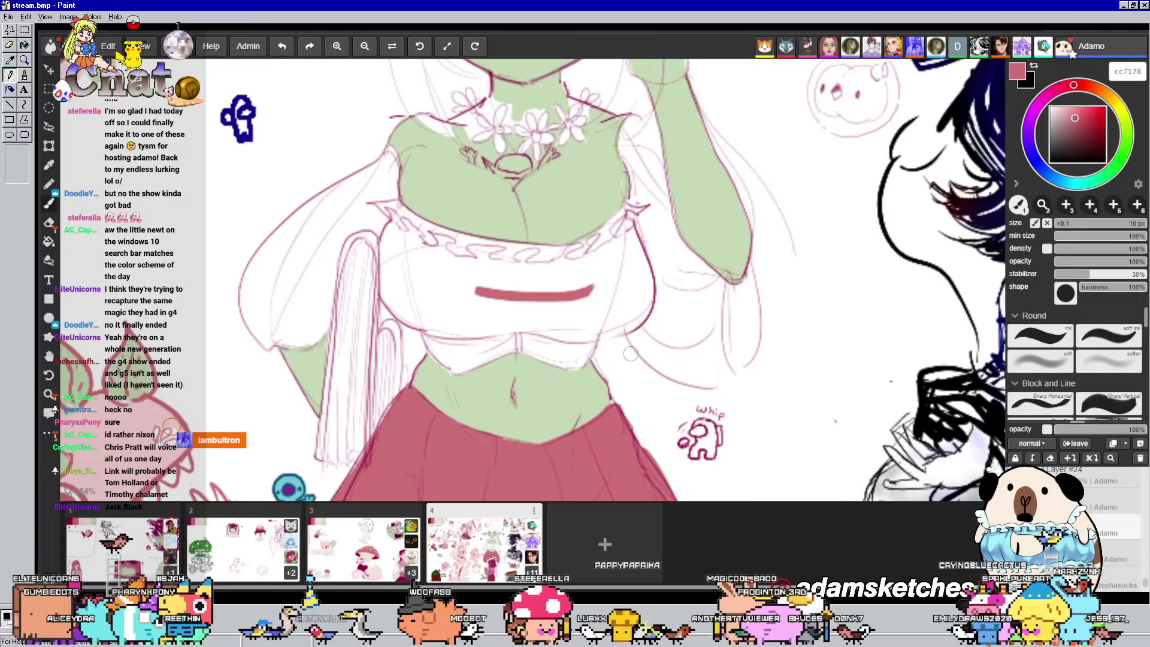
{"action": "left_click_drag", "start_coordinate": [450, 286], "coordinate": [584, 280]}
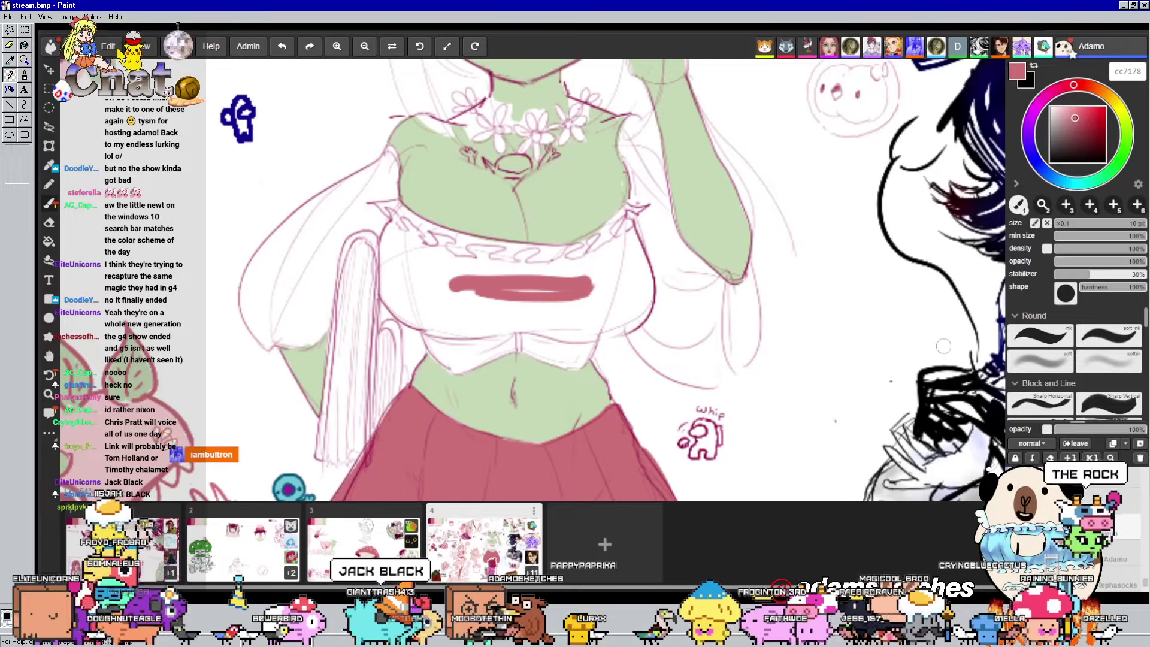
{"action": "scroll", "coordinate": [606, 310], "scroll_direction": "up", "scroll_amount": 2}
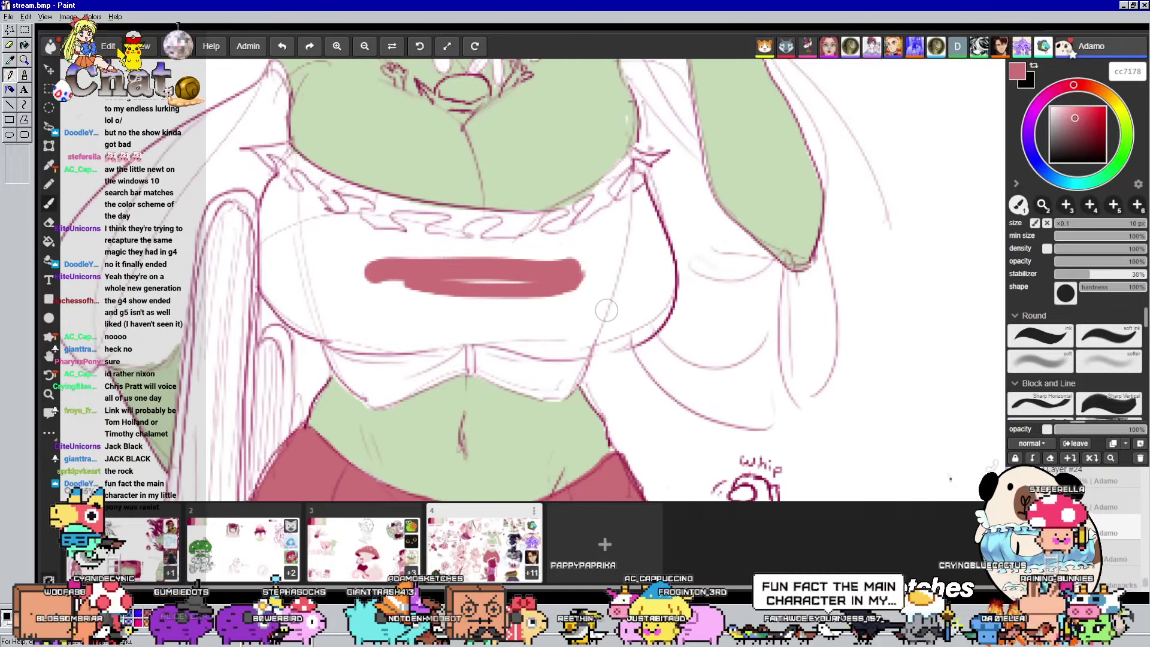
{"action": "mouse_move", "coordinate": [569, 281]}
{"action": "left_mouse_down"}
{"action": "mouse_move", "coordinate": [442, 330]}
{"action": "mouse_move", "coordinate": [415, 327]}
{"action": "mouse_move", "coordinate": [416, 289]}
{"action": "left_mouse_up"}
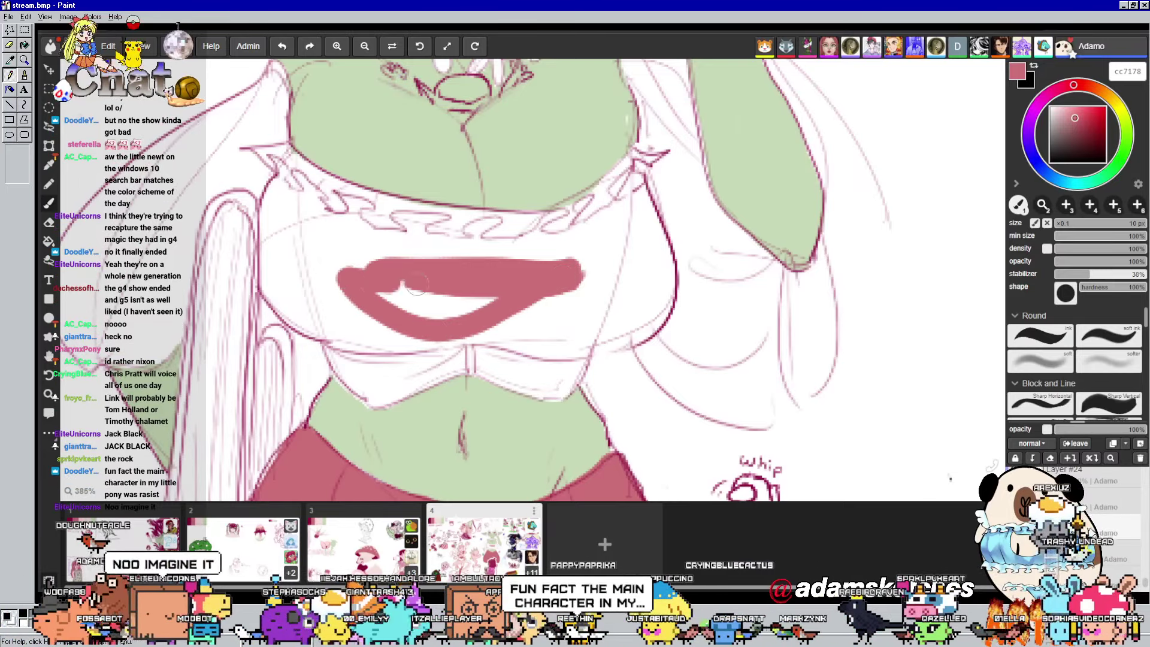
{"action": "left_click_drag", "start_coordinate": [484, 276], "coordinate": [501, 299]}
{"action": "left_click_drag", "start_coordinate": [402, 303], "coordinate": [533, 294]}
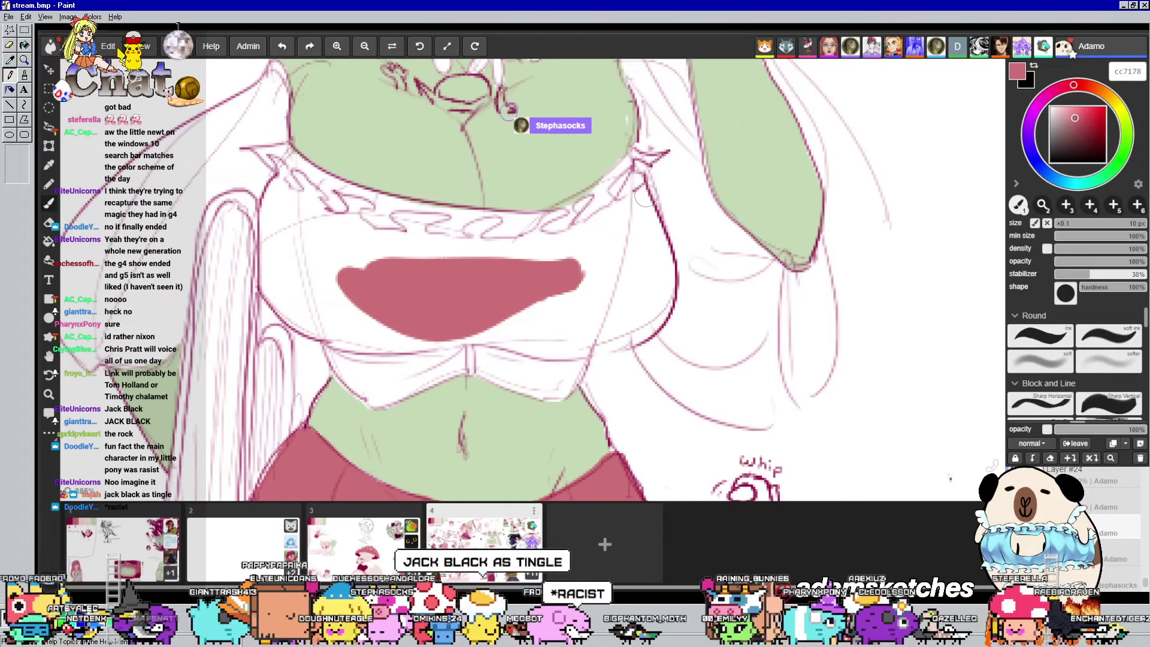
Extend the rose patch on the cropped top to its right side, painting down from the right shoulder corner
{"action": "mouse_move", "coordinate": [645, 183]}
{"action": "left_mouse_down"}
{"action": "mouse_move", "coordinate": [578, 242]}
{"action": "mouse_move", "coordinate": [527, 258]}
{"action": "mouse_move", "coordinate": [620, 237]}
{"action": "left_mouse_up"}
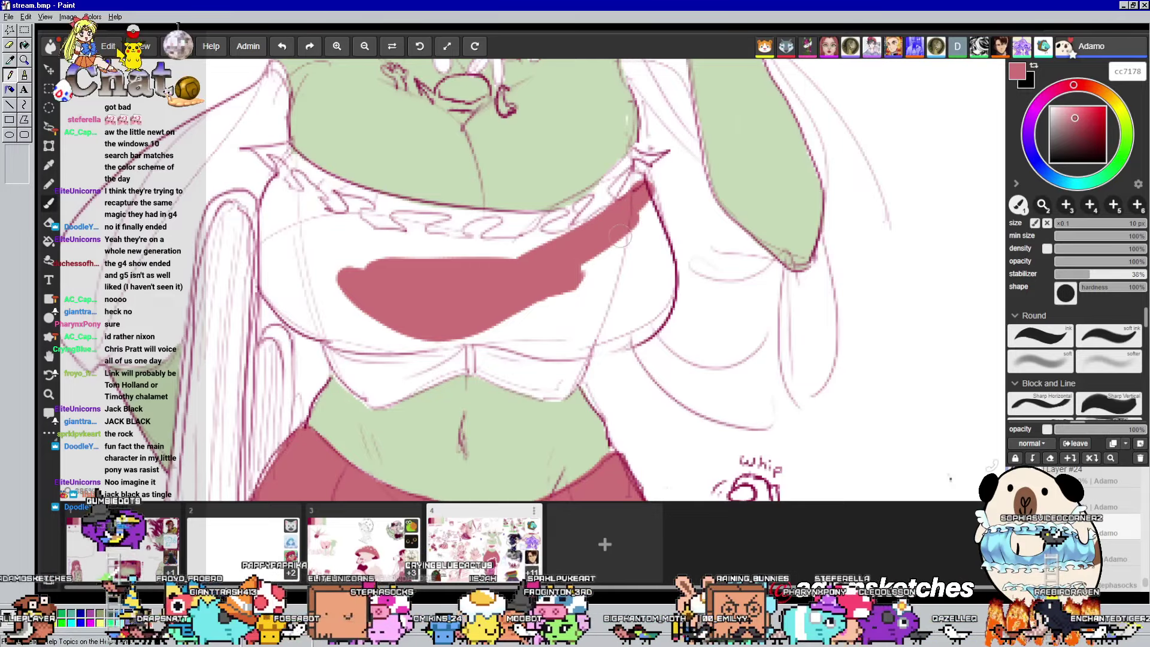
{"action": "mouse_move", "coordinate": [547, 283]}
{"action": "left_mouse_down"}
{"action": "mouse_move", "coordinate": [644, 267]}
{"action": "mouse_move", "coordinate": [536, 316]}
{"action": "left_mouse_up"}
{"action": "key", "text": "space"}
{"action": "left_click_drag", "start_coordinate": [606, 220], "coordinate": [651, 315]}
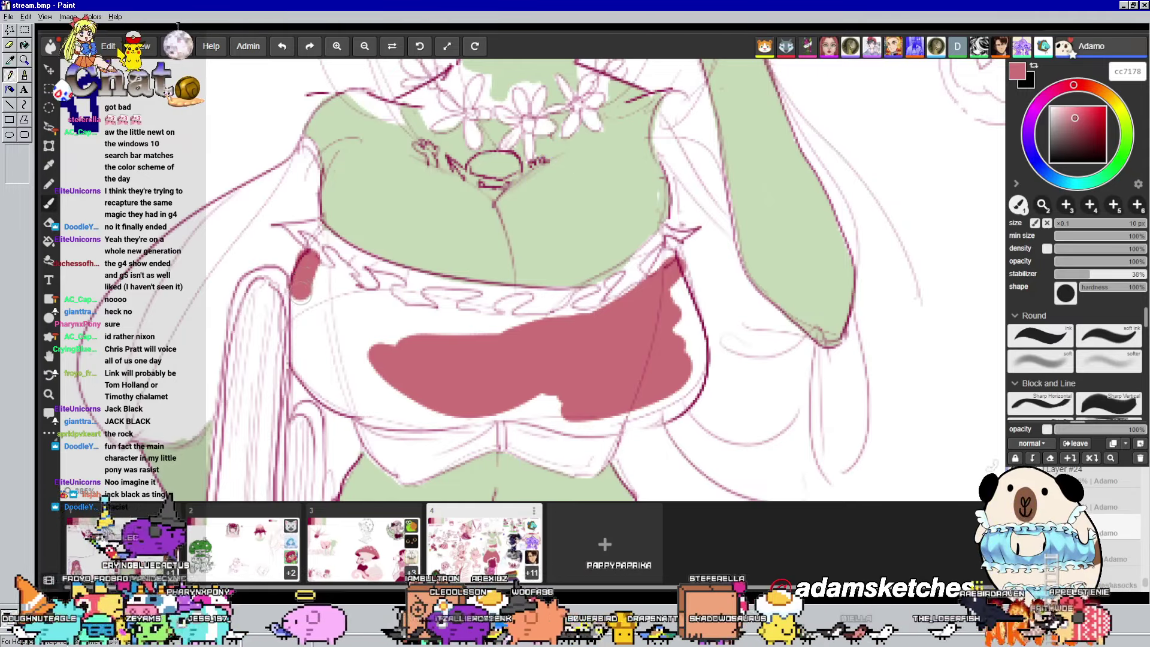
Fill the left side of the cropped top with rose and close the gaps along its bottom and right edges
{"action": "mouse_move", "coordinate": [301, 339]}
{"action": "left_mouse_down"}
{"action": "mouse_move", "coordinate": [308, 365]}
{"action": "mouse_move", "coordinate": [376, 409]}
{"action": "left_mouse_up"}
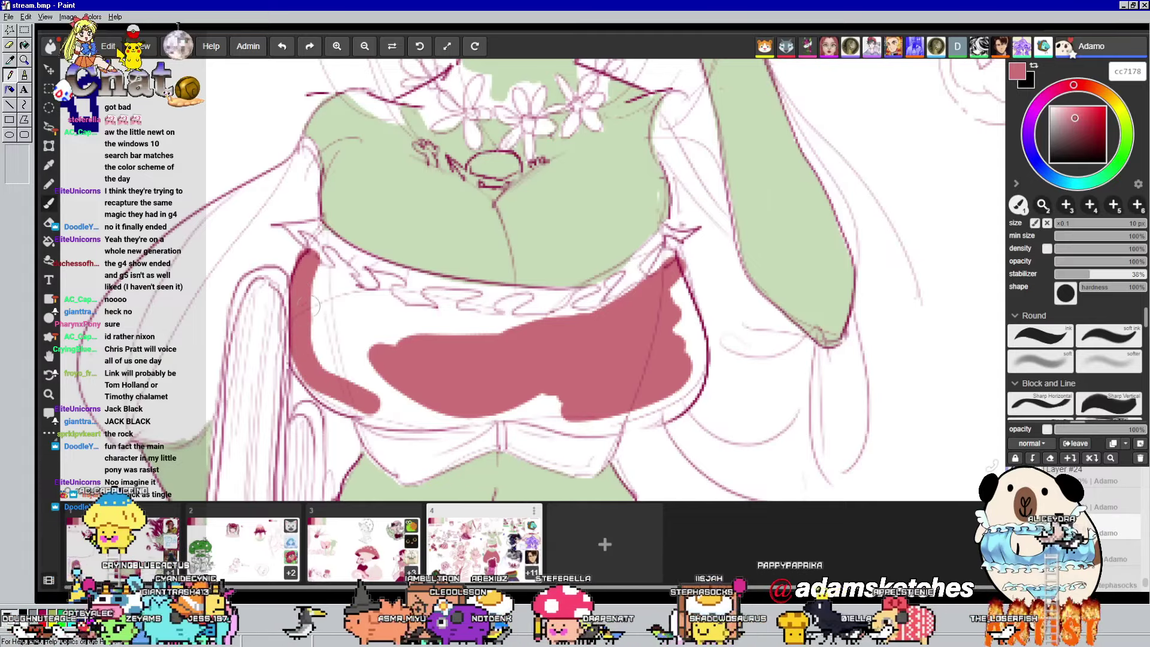
{"action": "mouse_move", "coordinate": [331, 304]}
{"action": "left_mouse_down"}
{"action": "mouse_move", "coordinate": [343, 325]}
{"action": "mouse_move", "coordinate": [334, 333]}
{"action": "mouse_move", "coordinate": [373, 356]}
{"action": "mouse_move", "coordinate": [312, 310]}
{"action": "mouse_move", "coordinate": [363, 382]}
{"action": "mouse_move", "coordinate": [334, 335]}
{"action": "mouse_move", "coordinate": [311, 342]}
{"action": "mouse_move", "coordinate": [415, 387]}
{"action": "left_mouse_up"}
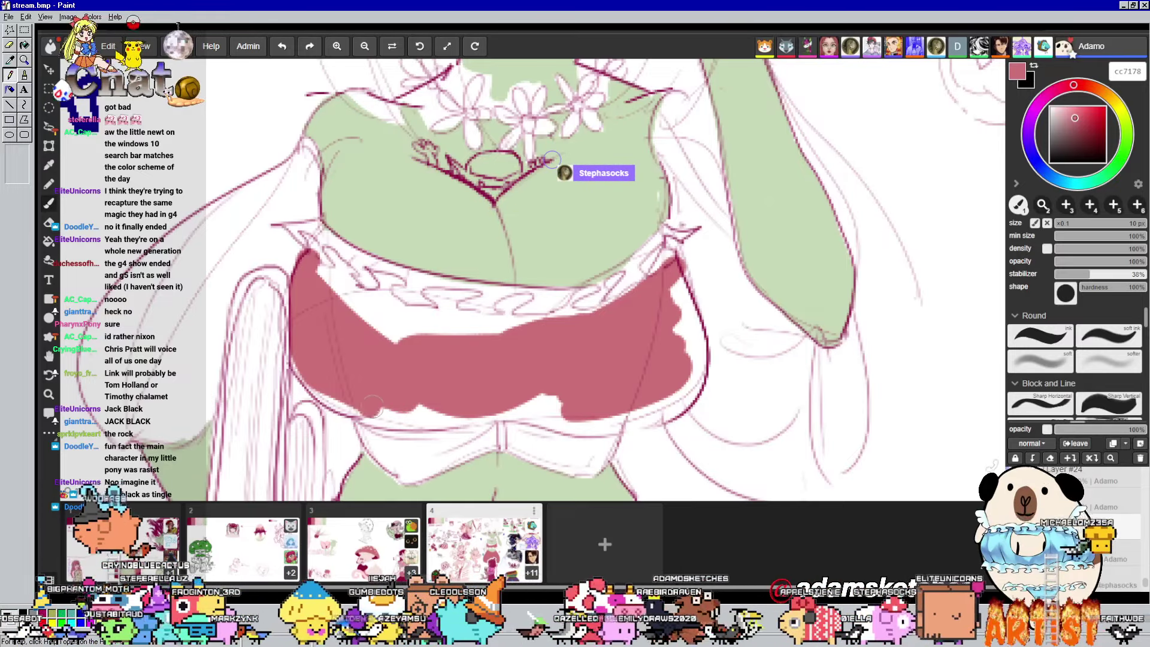
{"action": "mouse_move", "coordinate": [371, 406]}
{"action": "left_mouse_down"}
{"action": "mouse_move", "coordinate": [422, 414]}
{"action": "mouse_move", "coordinate": [581, 395]}
{"action": "left_mouse_up"}
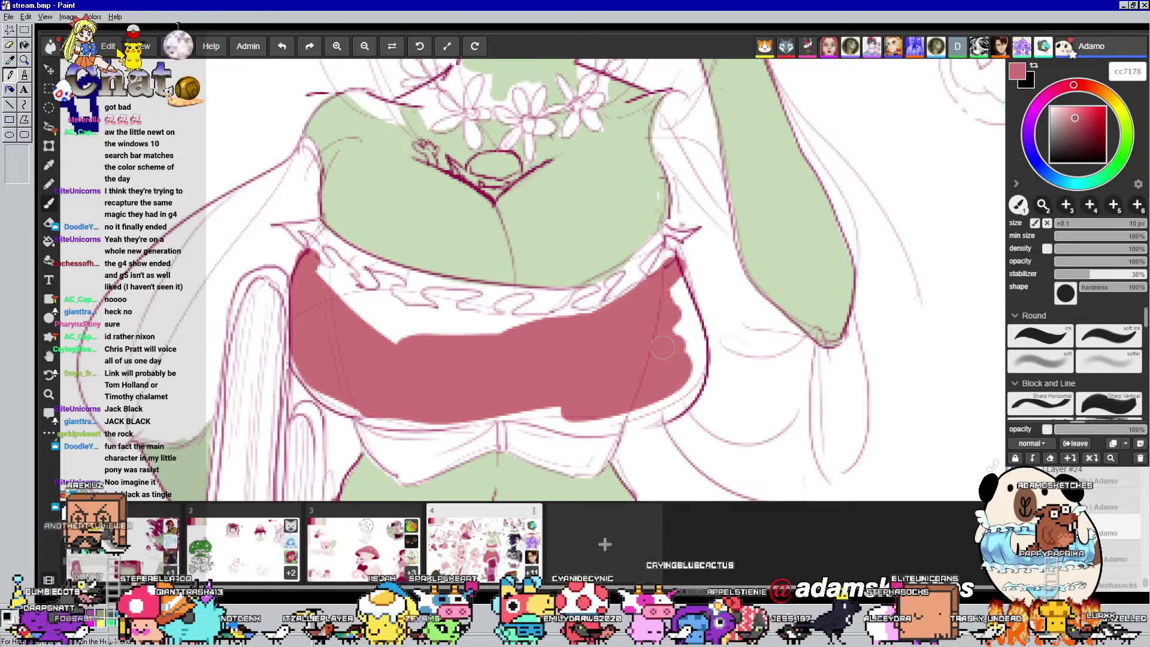
{"action": "left_click_drag", "start_coordinate": [547, 418], "coordinate": [610, 426]}
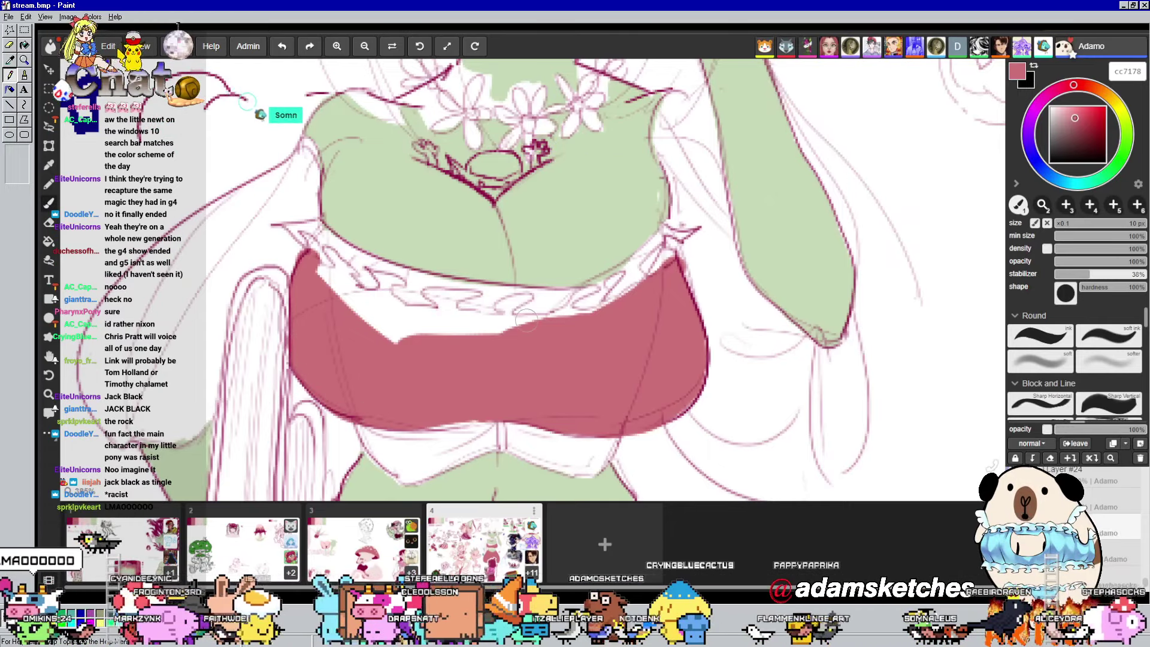
Extend the cropped top's rose fill upward to the lower edge of the patterned neckline trim
{"action": "left_click_drag", "start_coordinate": [409, 331], "coordinate": [478, 328]}
{"action": "mouse_move", "coordinate": [364, 324]}
{"action": "left_mouse_down"}
{"action": "mouse_move", "coordinate": [539, 339]}
{"action": "mouse_move", "coordinate": [455, 325]}
{"action": "mouse_move", "coordinate": [545, 327]}
{"action": "left_mouse_up"}
{"action": "mouse_move", "coordinate": [649, 265]}
{"action": "left_mouse_down"}
{"action": "mouse_move", "coordinate": [658, 252]}
{"action": "mouse_move", "coordinate": [653, 261]}
{"action": "left_mouse_up"}
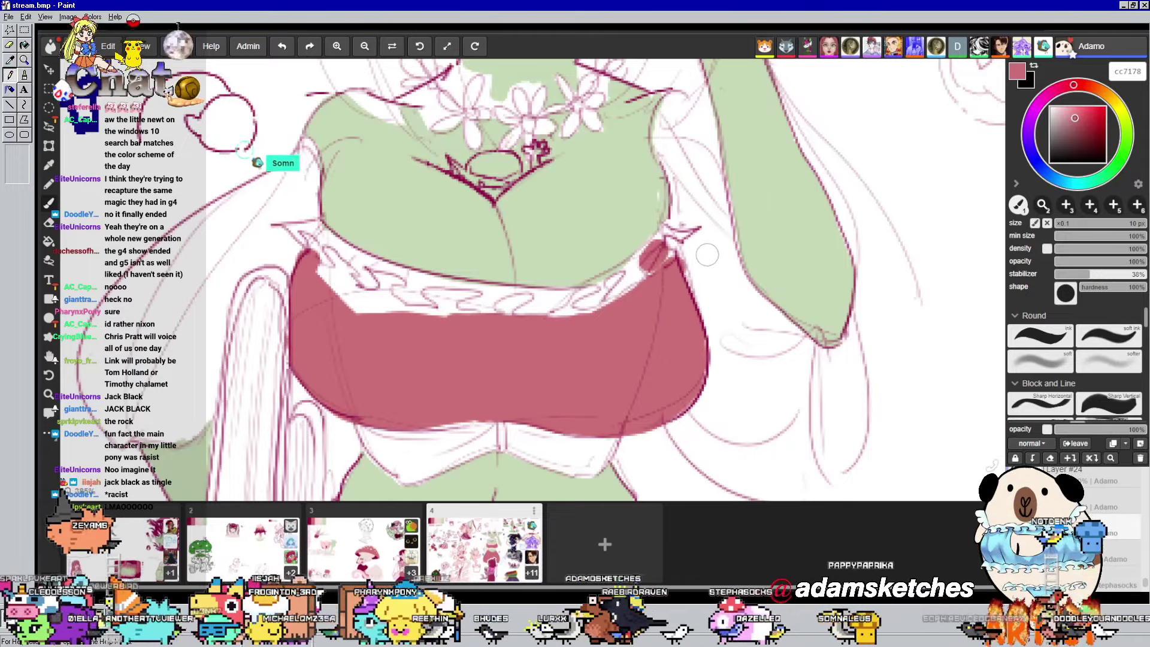
{"action": "key", "text": "ctrl+z"}
{"action": "left_click_drag", "start_coordinate": [646, 66], "coordinate": [639, 443]}
{"action": "mouse_move", "coordinate": [646, 90]}
{"action": "left_mouse_down"}
{"action": "mouse_move", "coordinate": [642, 349]}
{"action": "mouse_move", "coordinate": [783, 305]}
{"action": "mouse_move", "coordinate": [770, 306]}
{"action": "left_mouse_up"}
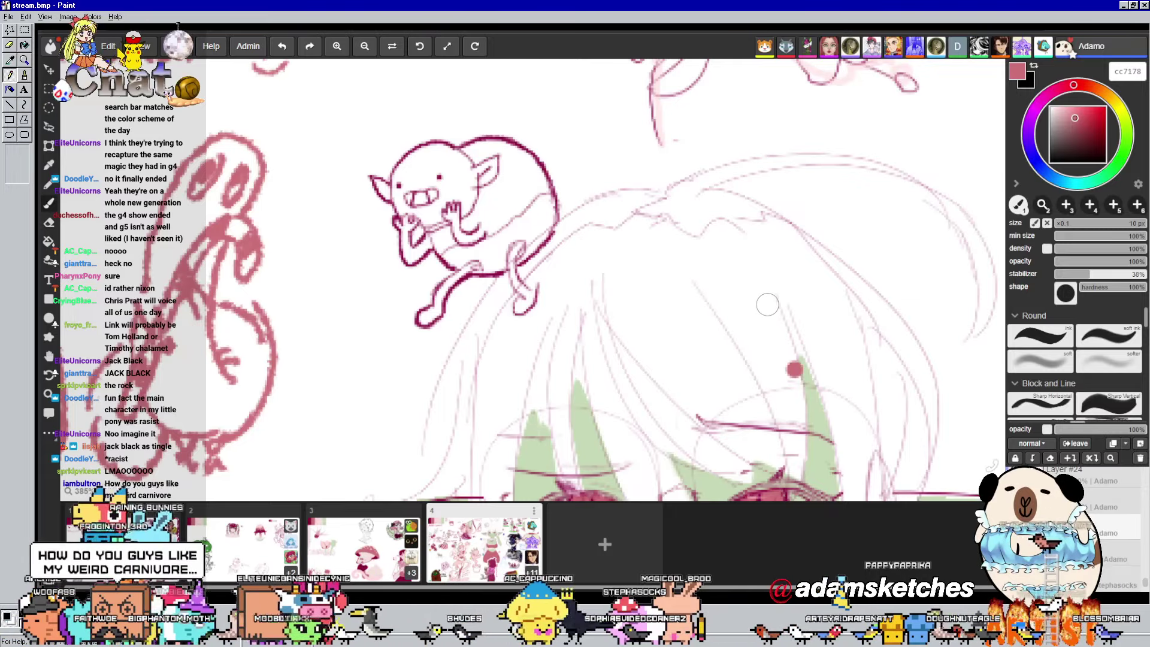
{"action": "key", "text": "space"}
{"action": "left_click_drag", "start_coordinate": [767, 419], "coordinate": [716, 66]}
{"action": "left_click_drag", "start_coordinate": [803, 416], "coordinate": [730, 258]}
{"action": "left_click_drag", "start_coordinate": [754, 400], "coordinate": [727, 303]}
{"action": "left_click_drag", "start_coordinate": [740, 261], "coordinate": [744, 312]}
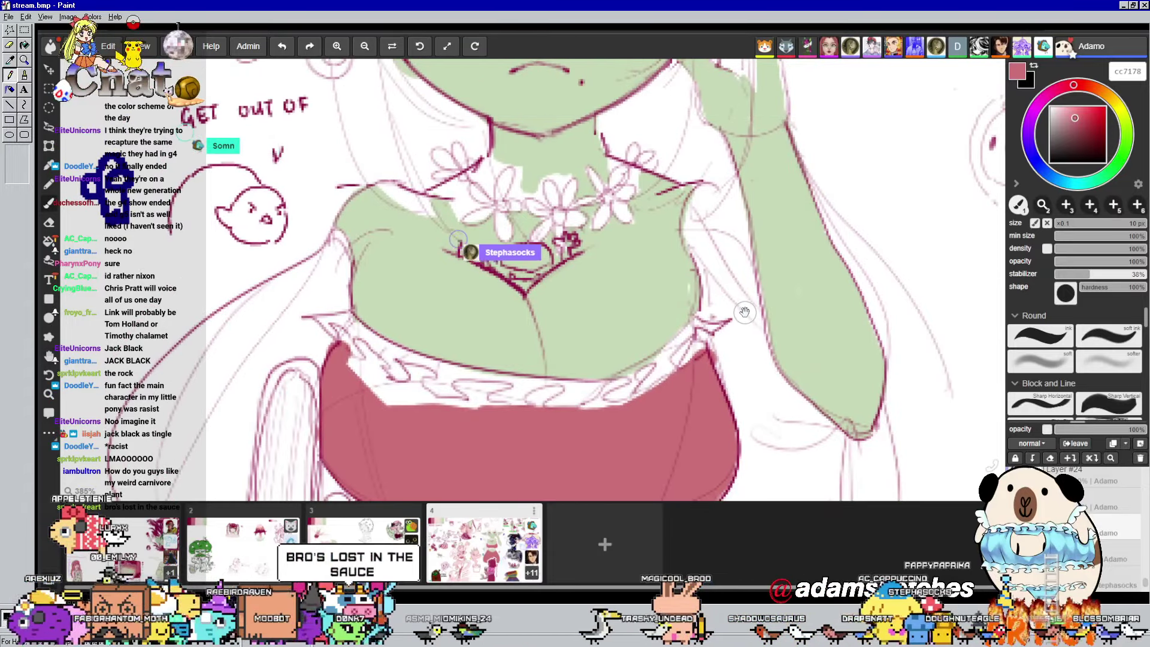
Set the brush size to 3.7 px and minimum size to 0%, and paint the neckline trim's curved shapes rose
{"action": "left_click", "coordinate": [1082, 223]}
{"action": "left_click_drag", "start_coordinate": [1075, 236], "coordinate": [1052, 236]}
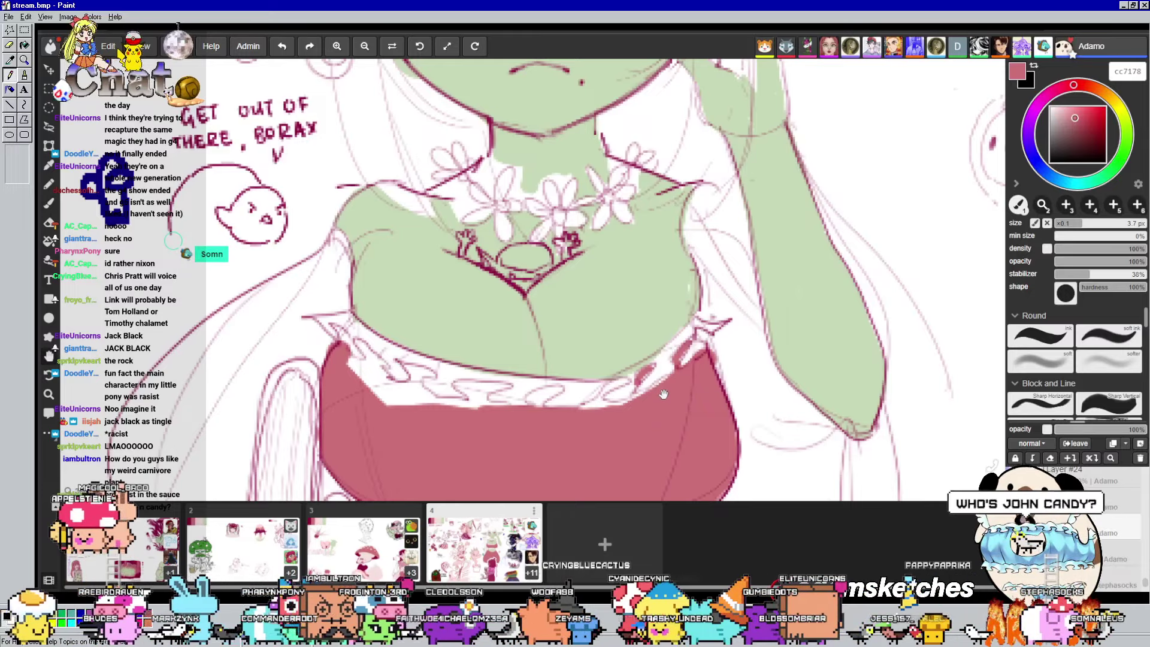
{"action": "left_click_drag", "start_coordinate": [653, 405], "coordinate": [701, 356]}
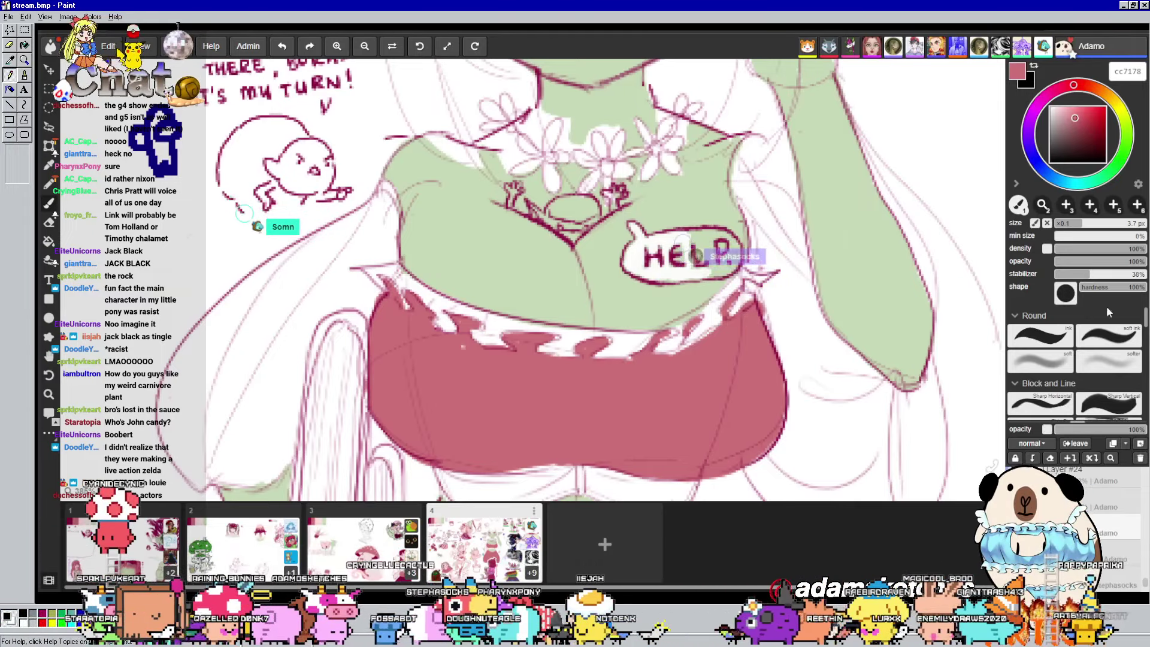
{"action": "scroll", "coordinate": [704, 256], "scroll_direction": "down", "scroll_amount": 4}
{"action": "left_click_drag", "start_coordinate": [704, 257], "coordinate": [638, 271]}
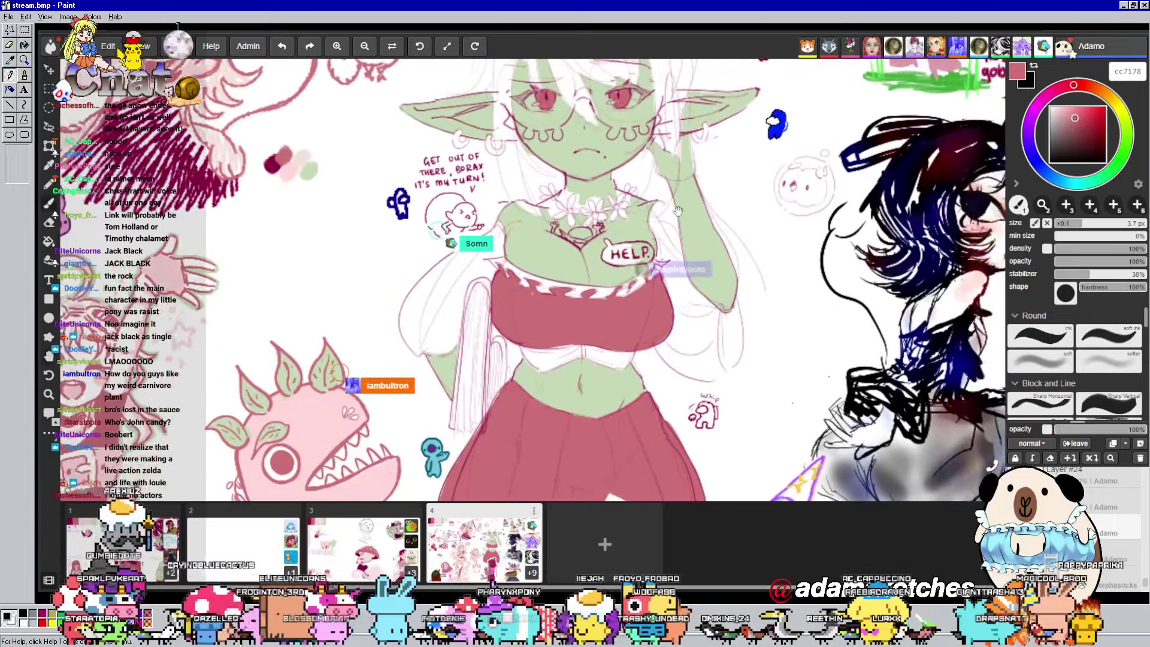
{"action": "scroll", "coordinate": [653, 221], "scroll_direction": "down", "scroll_amount": 3}
{"action": "scroll", "coordinate": [677, 144], "scroll_direction": "up", "scroll_amount": 4}
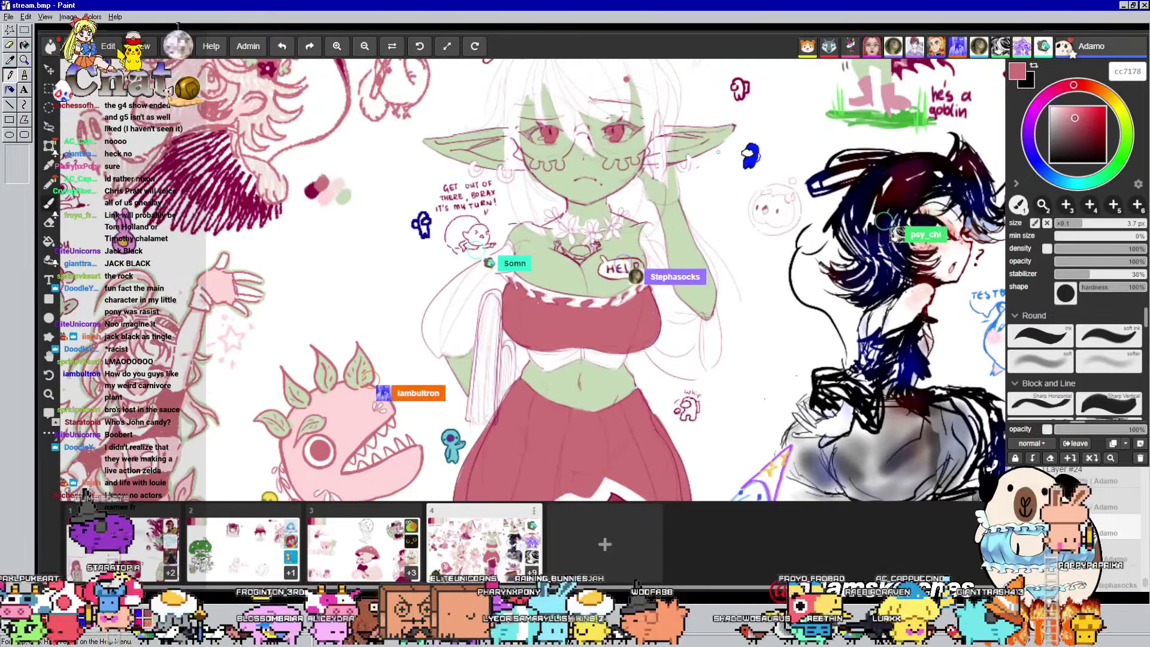
{"action": "scroll", "coordinate": [540, 140], "scroll_direction": "up", "scroll_amount": 3}
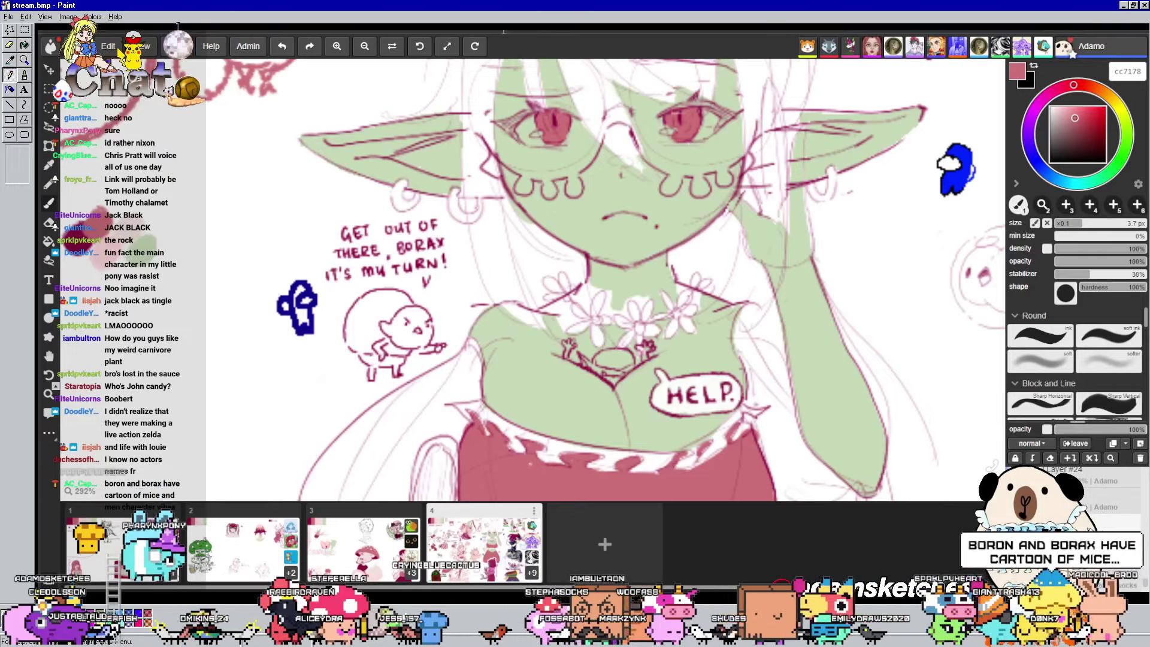
{"action": "key", "text": "Delete"}
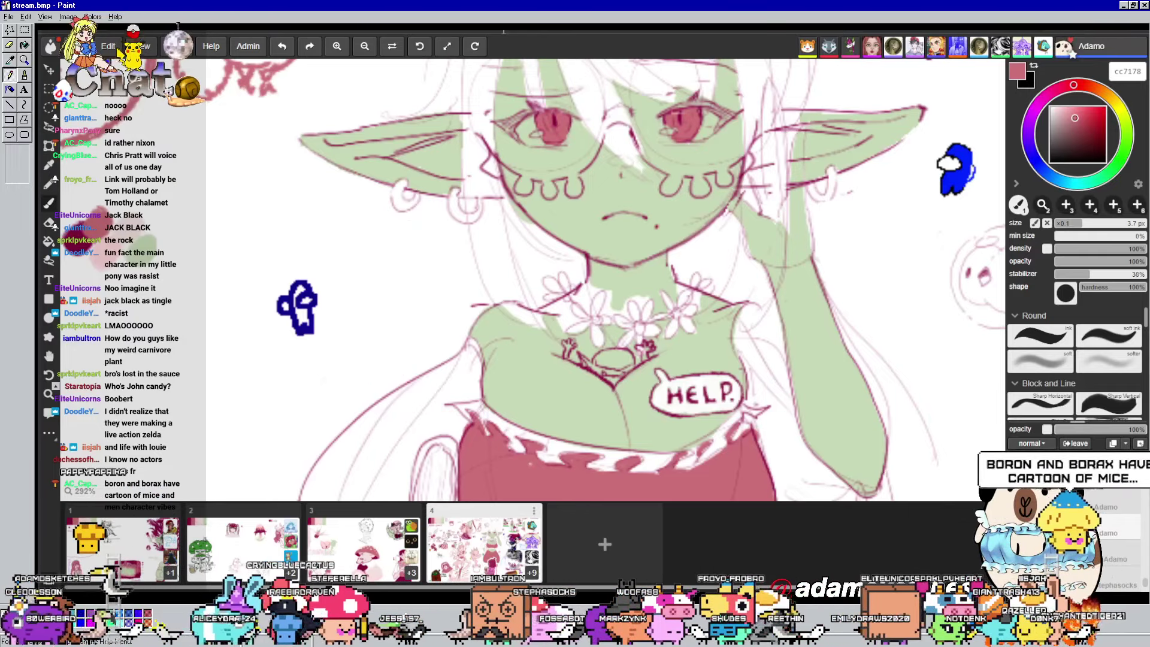
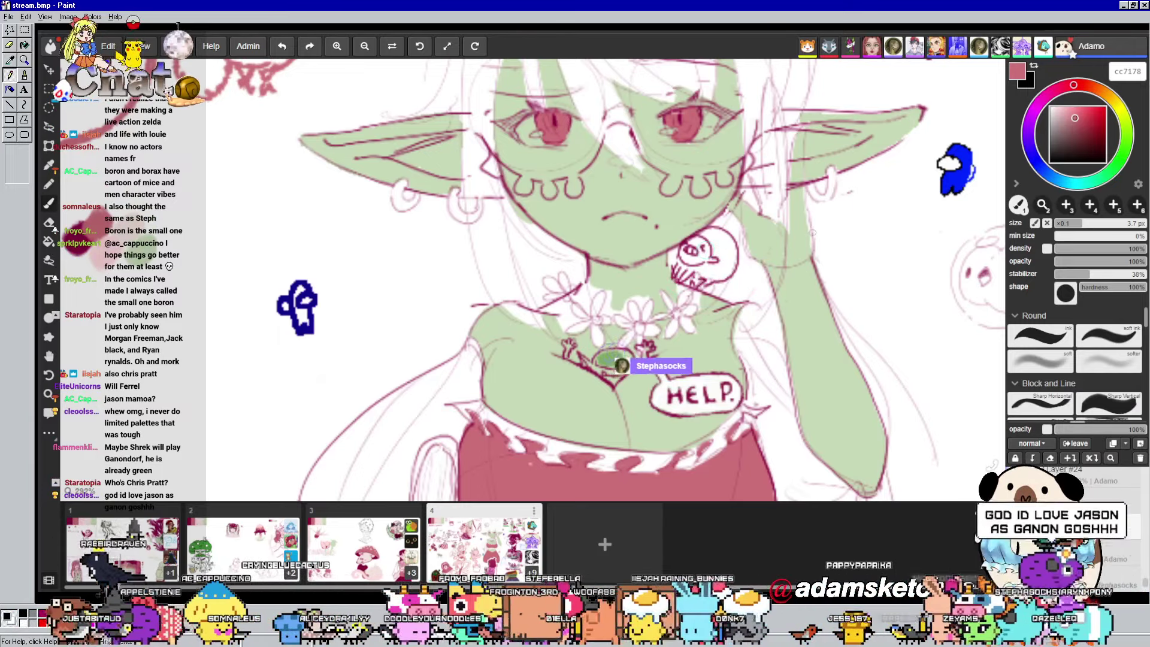
Pick white (ffffff) and paint the whites and highlights of both eyes
{"action": "left_click_drag", "start_coordinate": [845, 246], "coordinate": [834, 273]}
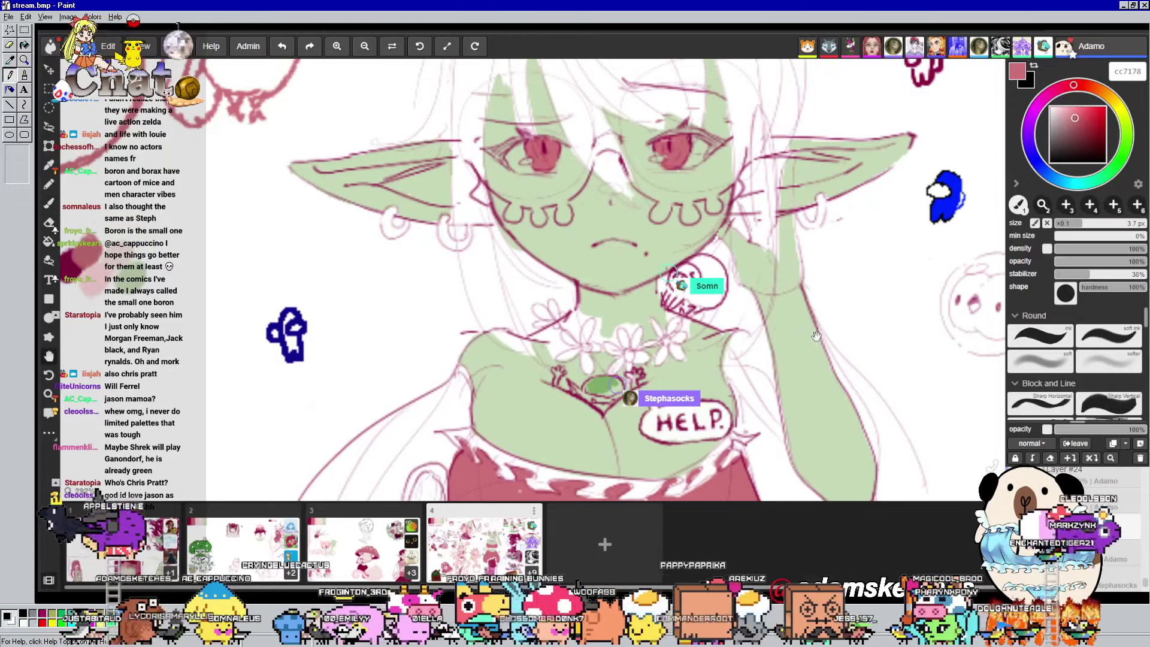
{"action": "left_click", "coordinate": [1050, 107]}
{"action": "key", "text": "space"}
{"action": "left_click_drag", "start_coordinate": [758, 180], "coordinate": [738, 220]}
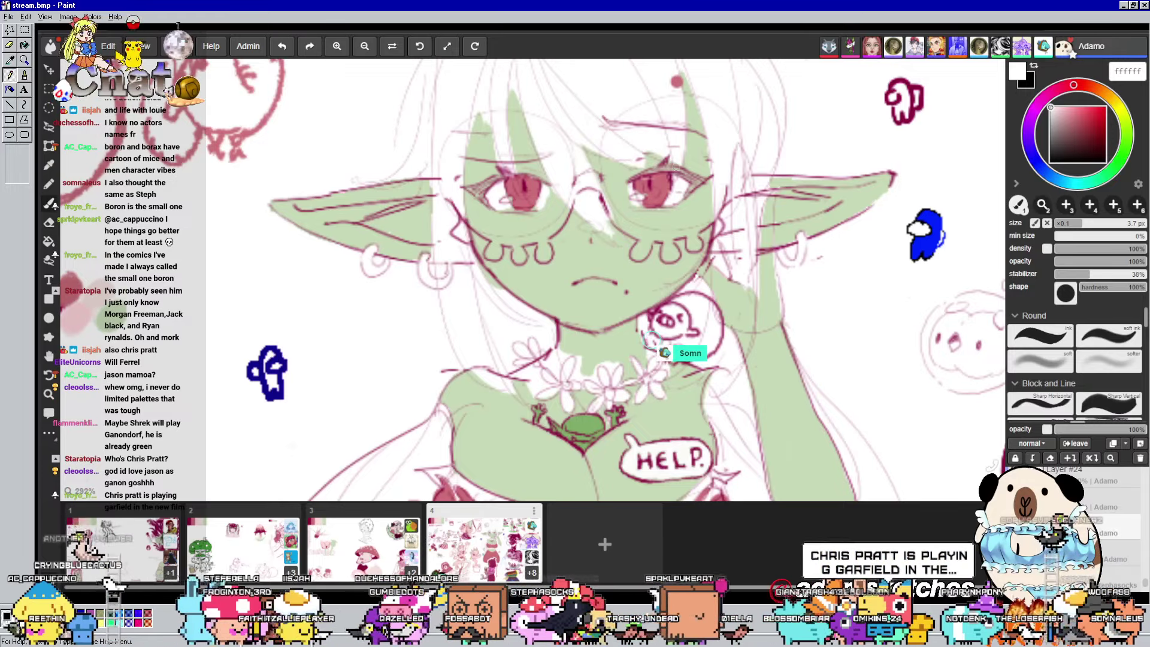
{"action": "left_click", "coordinate": [1050, 117]}
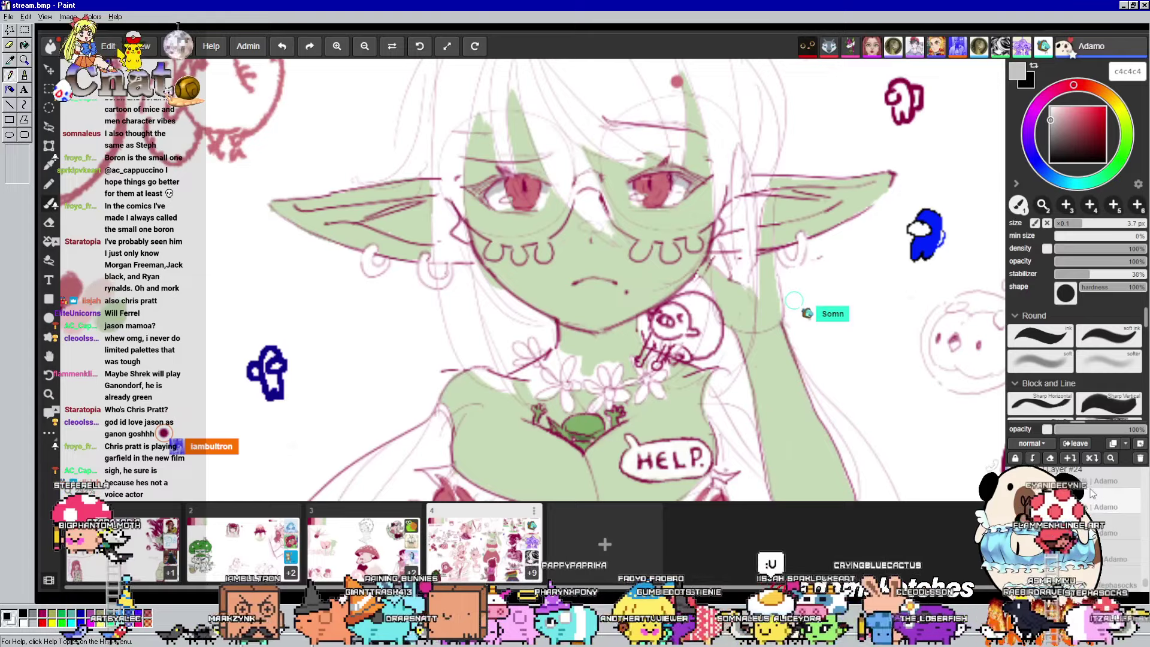
{"action": "left_click_drag", "start_coordinate": [1066, 136], "coordinate": [1029, 92]}
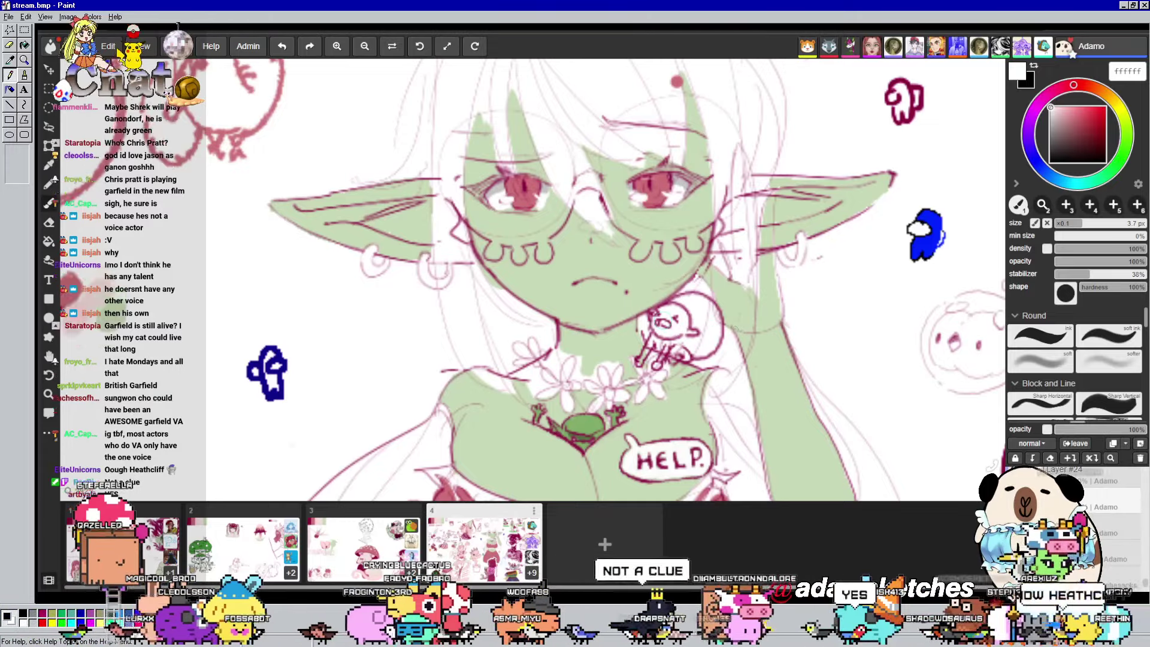
{"action": "left_click_drag", "start_coordinate": [744, 333], "coordinate": [746, 312]}
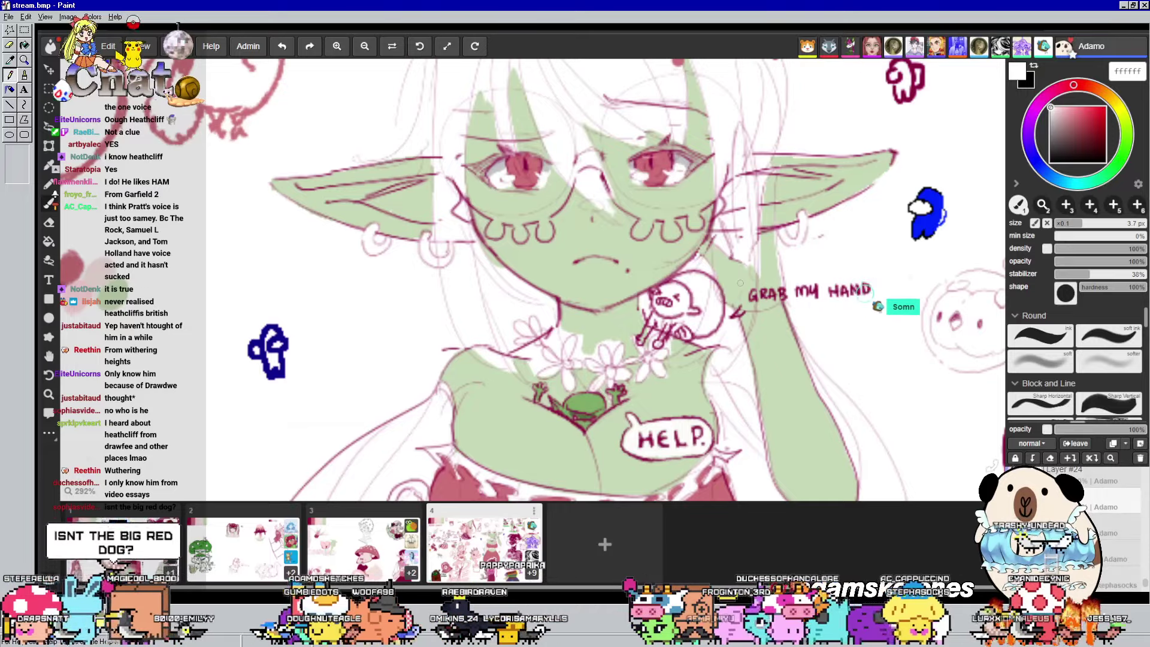
Sample the pale pink ffd9da from the palette swatches in the canvas's upper-left corner for the character's hair
{"action": "left_click_drag", "start_coordinate": [852, 159], "coordinate": [844, 245]}
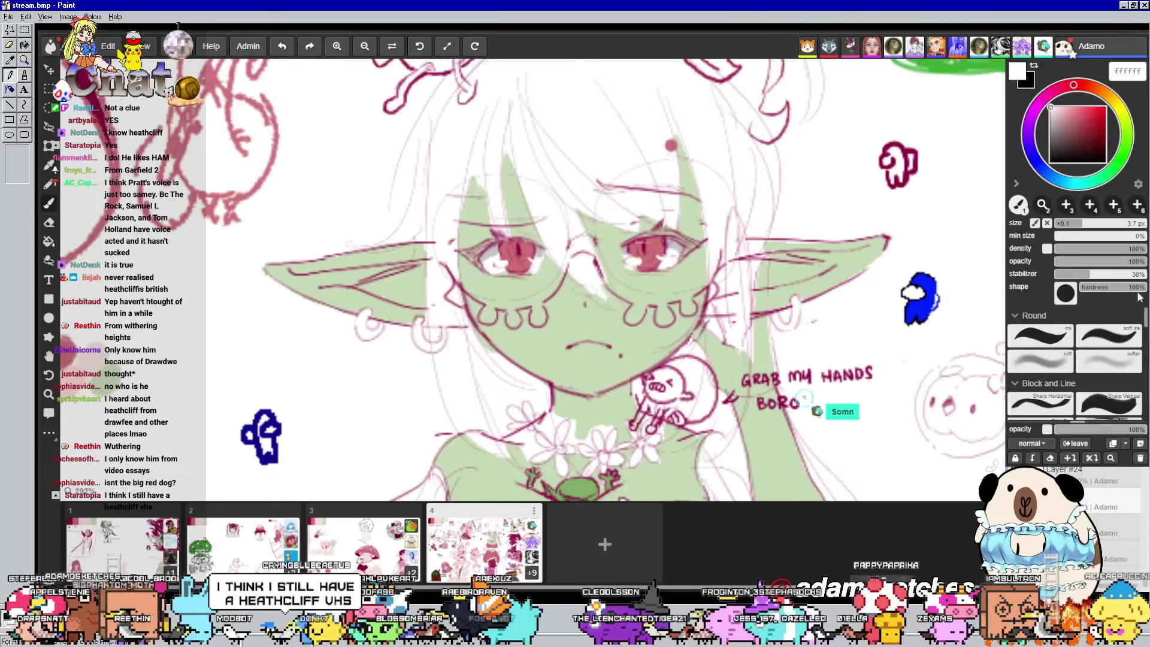
{"action": "scroll", "coordinate": [193, 199], "scroll_direction": "down", "scroll_amount": 6}
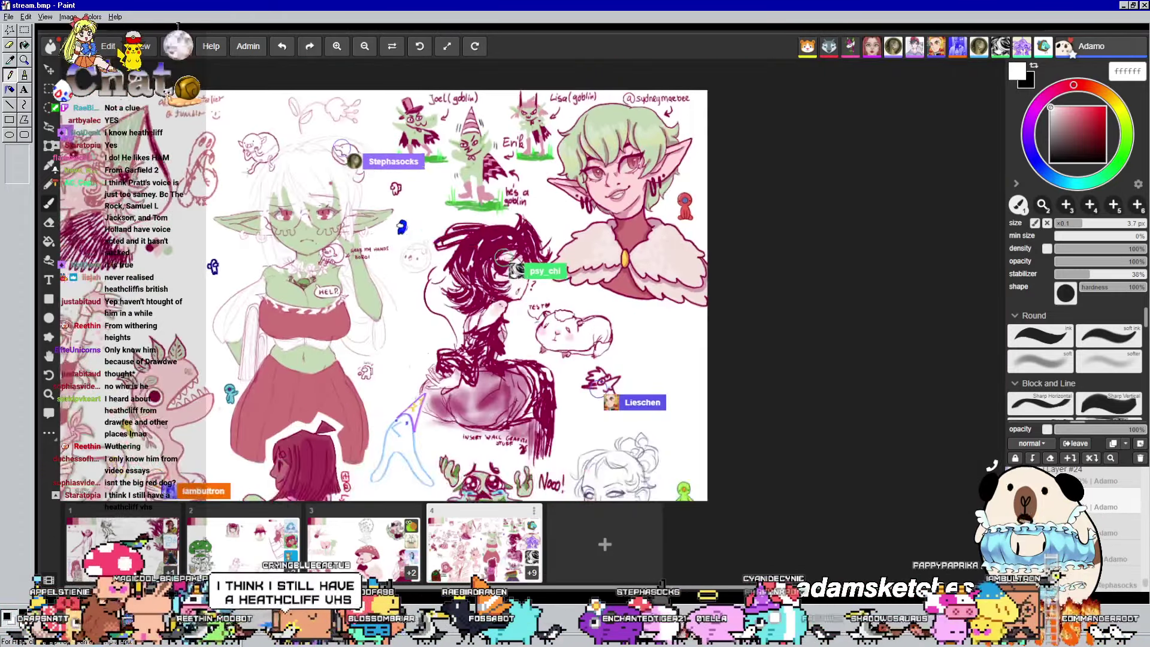
{"action": "left_click_drag", "start_coordinate": [194, 205], "coordinate": [491, 202]}
{"action": "scroll", "coordinate": [412, 191], "scroll_direction": "up", "scroll_amount": 5}
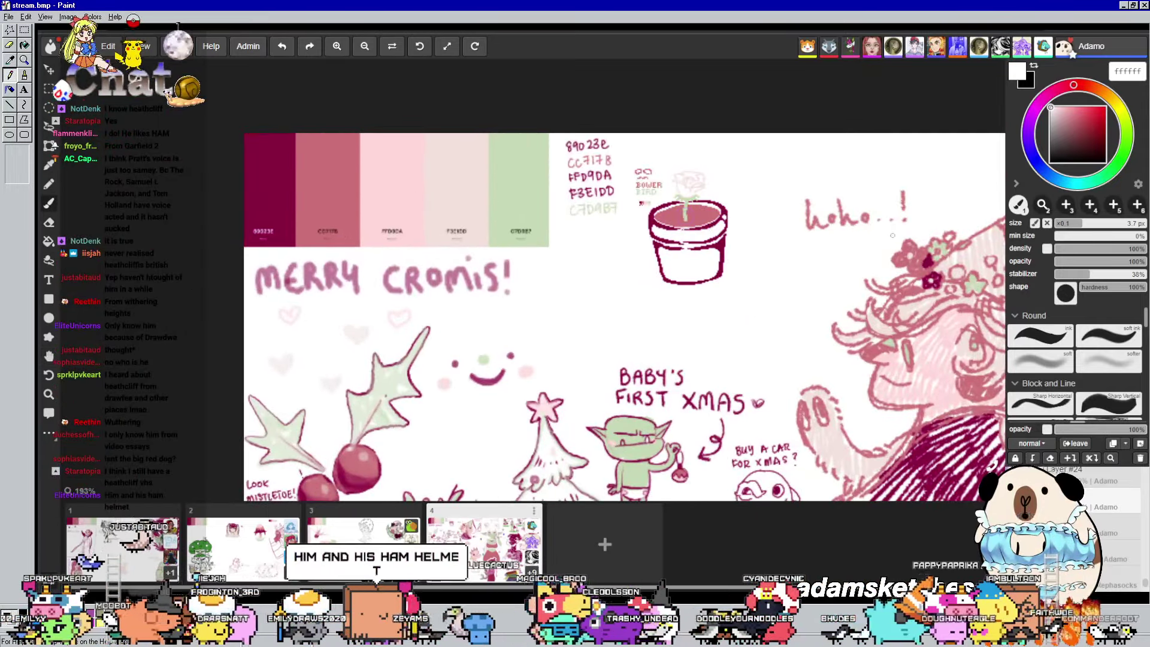
{"action": "left_click", "coordinate": [49, 165]}
{"action": "left_click", "coordinate": [405, 179]}
{"action": "scroll", "coordinate": [527, 220], "scroll_direction": "down", "scroll_amount": 5}
{"action": "left_click_drag", "start_coordinate": [929, 360], "coordinate": [356, 247]}
{"action": "scroll", "coordinate": [524, 177], "scroll_direction": "up", "scroll_amount": 5}
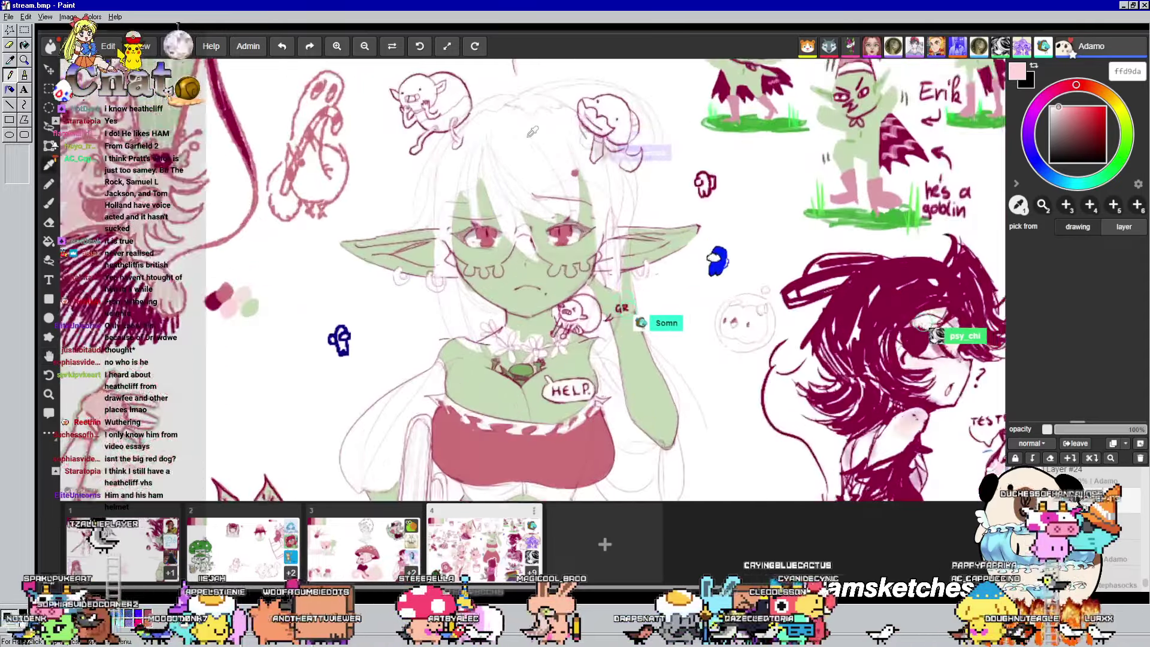
Paint the central hair strand pale pink from the forehead down between the eyes, using the 3.7 px round brush
{"action": "left_click_drag", "start_coordinate": [524, 177], "coordinate": [552, 145]}
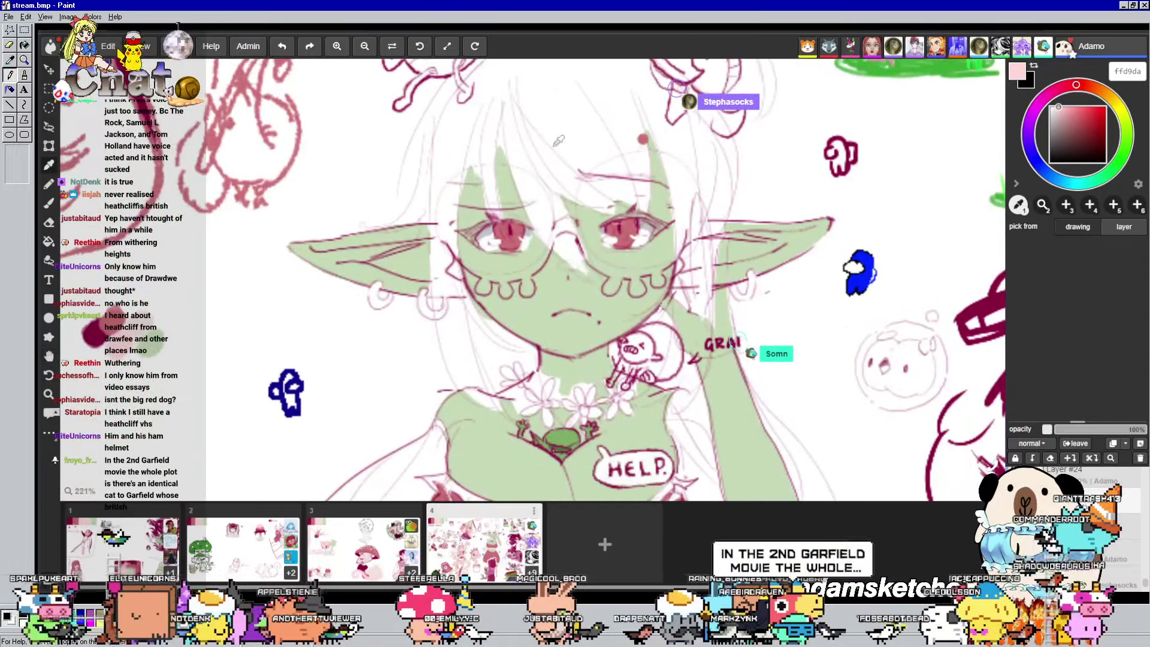
{"action": "scroll", "coordinate": [559, 141], "scroll_direction": "down", "scroll_amount": 1}
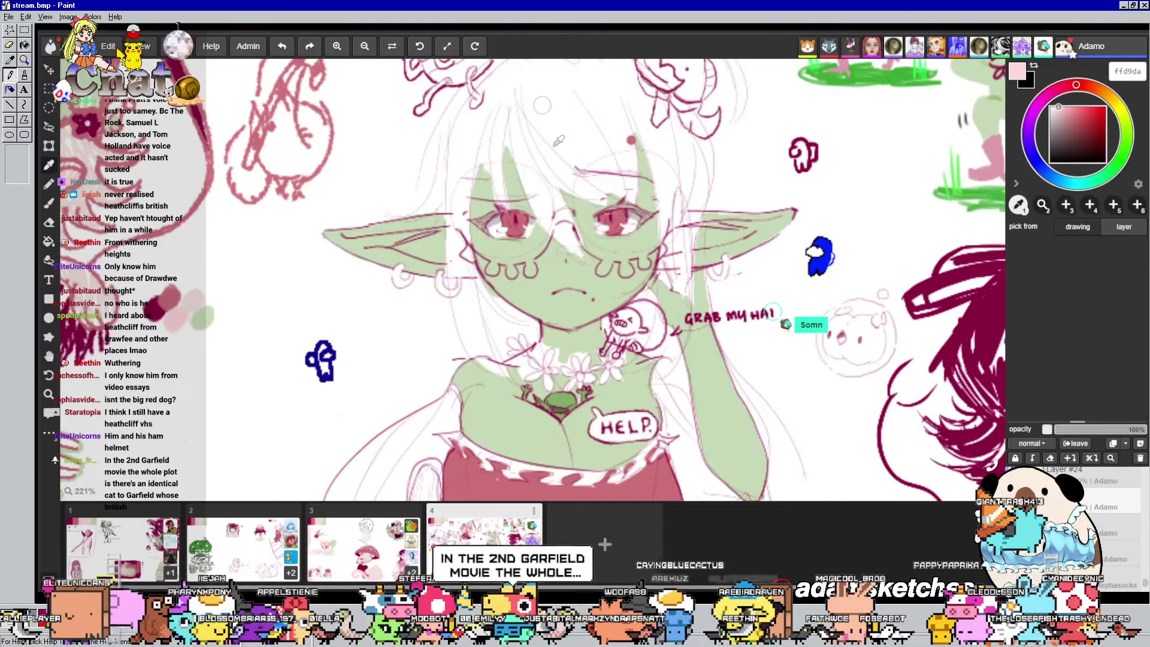
{"action": "scroll", "coordinate": [554, 146], "scroll_direction": "up", "scroll_amount": 1}
{"action": "left_click_drag", "start_coordinate": [554, 146], "coordinate": [540, 172]}
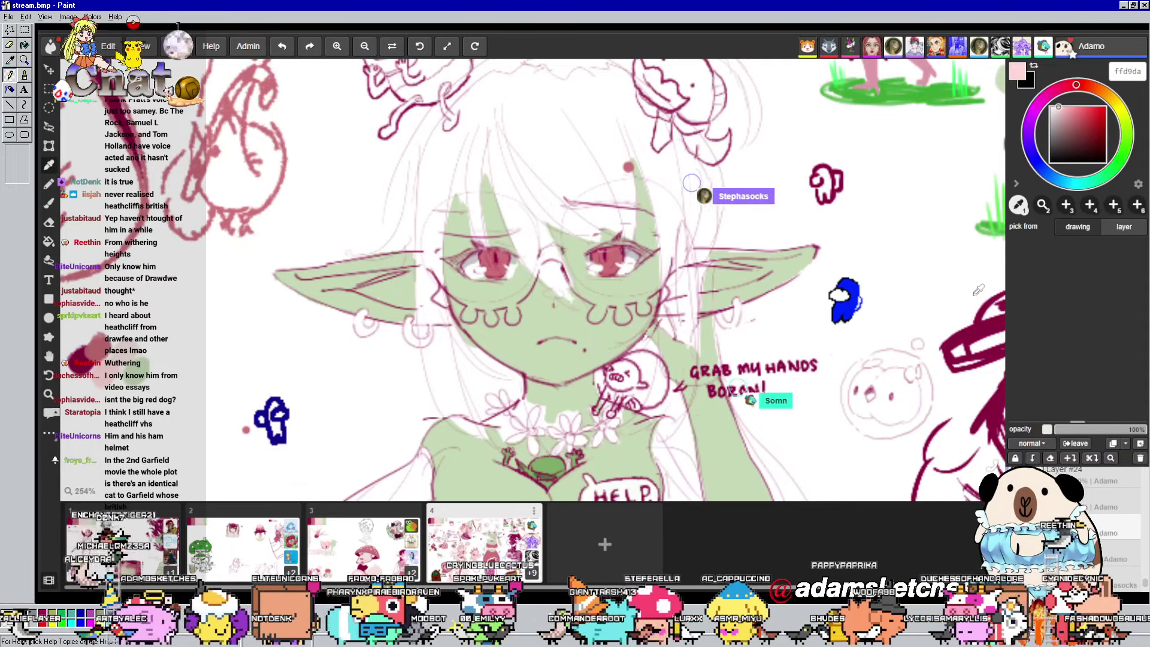
{"action": "left_click", "coordinate": [49, 203]}
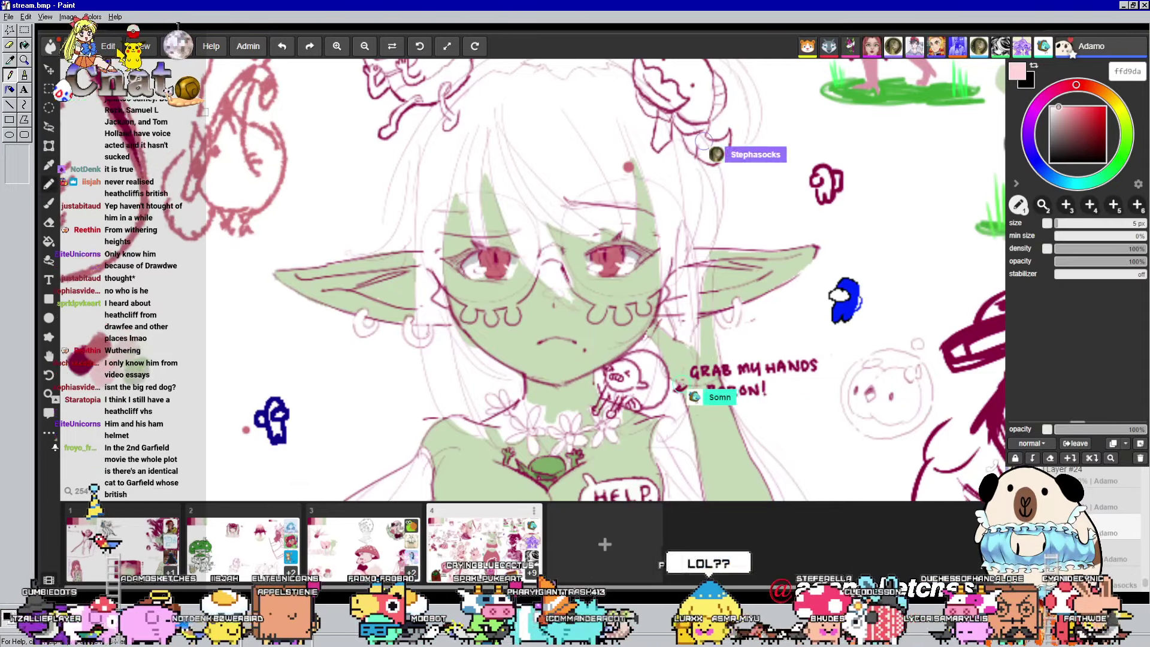
{"action": "mouse_move", "coordinate": [505, 176]}
{"action": "left_mouse_down"}
{"action": "mouse_move", "coordinate": [477, 185]}
{"action": "mouse_move", "coordinate": [499, 212]}
{"action": "left_mouse_up"}
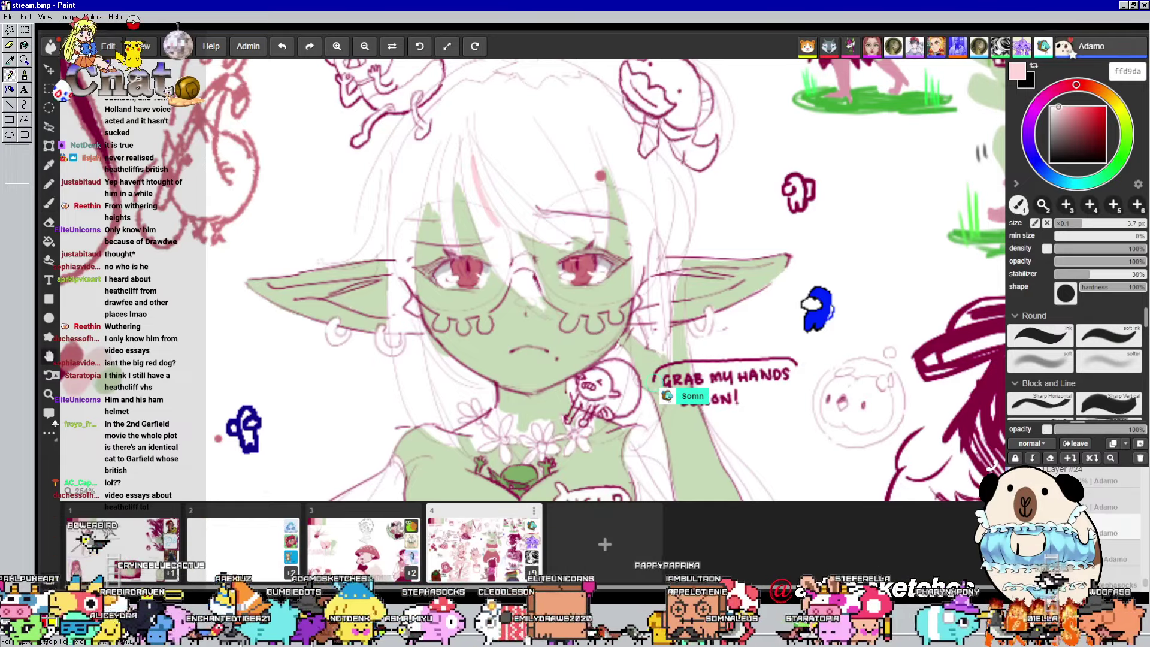
{"action": "mouse_move", "coordinate": [466, 165]}
{"action": "left_mouse_down"}
{"action": "mouse_move", "coordinate": [487, 136]}
{"action": "mouse_move", "coordinate": [499, 183]}
{"action": "left_mouse_up"}
{"action": "left_click_drag", "start_coordinate": [500, 175], "coordinate": [534, 240]}
{"action": "left_click_drag", "start_coordinate": [499, 149], "coordinate": [542, 224]}
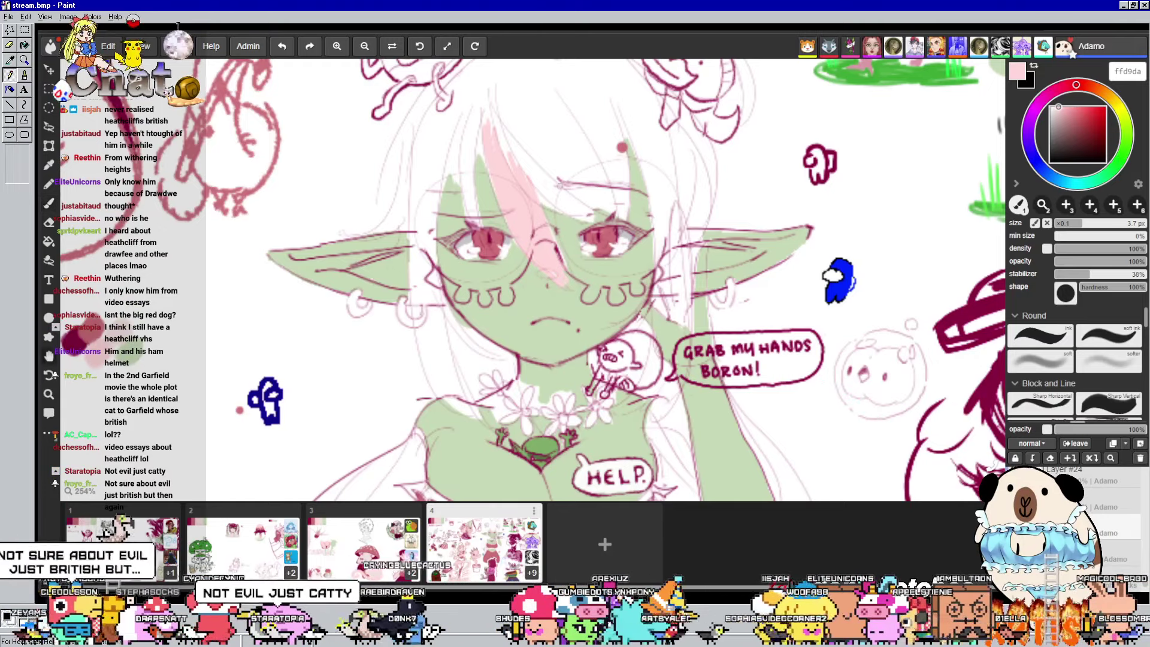
{"action": "left_click_drag", "start_coordinate": [559, 185], "coordinate": [564, 219]}
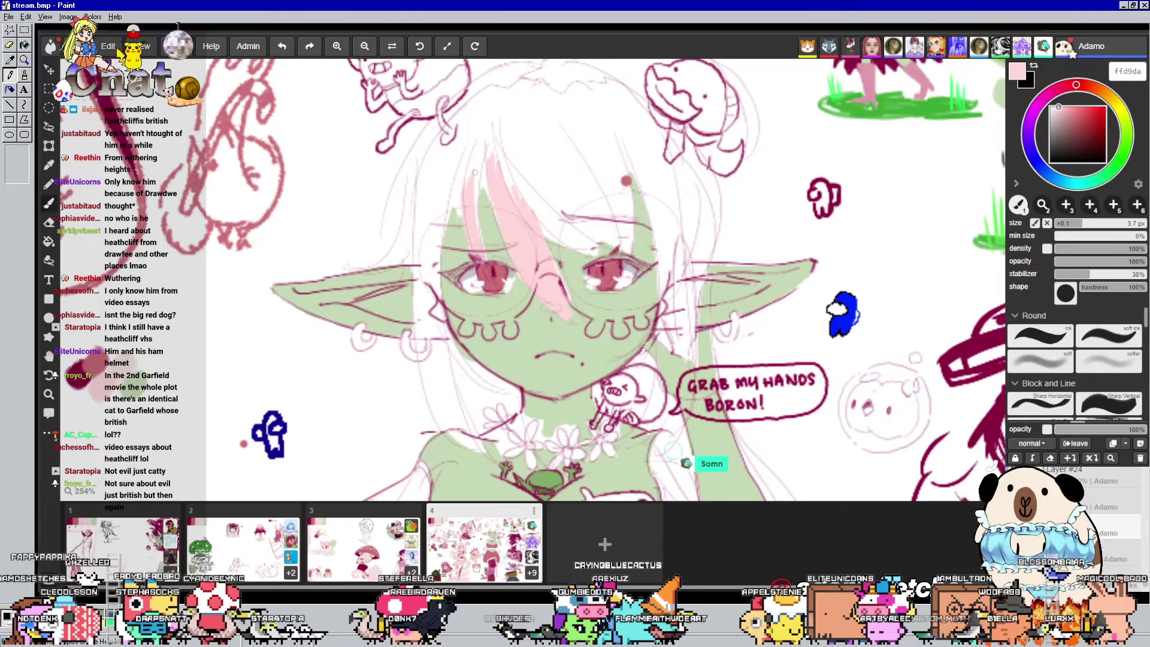
Paint the left bangs and the upper part of the left side lock pale pink, and begin coloring the fringe's right half
{"action": "left_click_drag", "start_coordinate": [762, 254], "coordinate": [819, 216]}
{"action": "left_click_drag", "start_coordinate": [840, 154], "coordinate": [829, 185]}
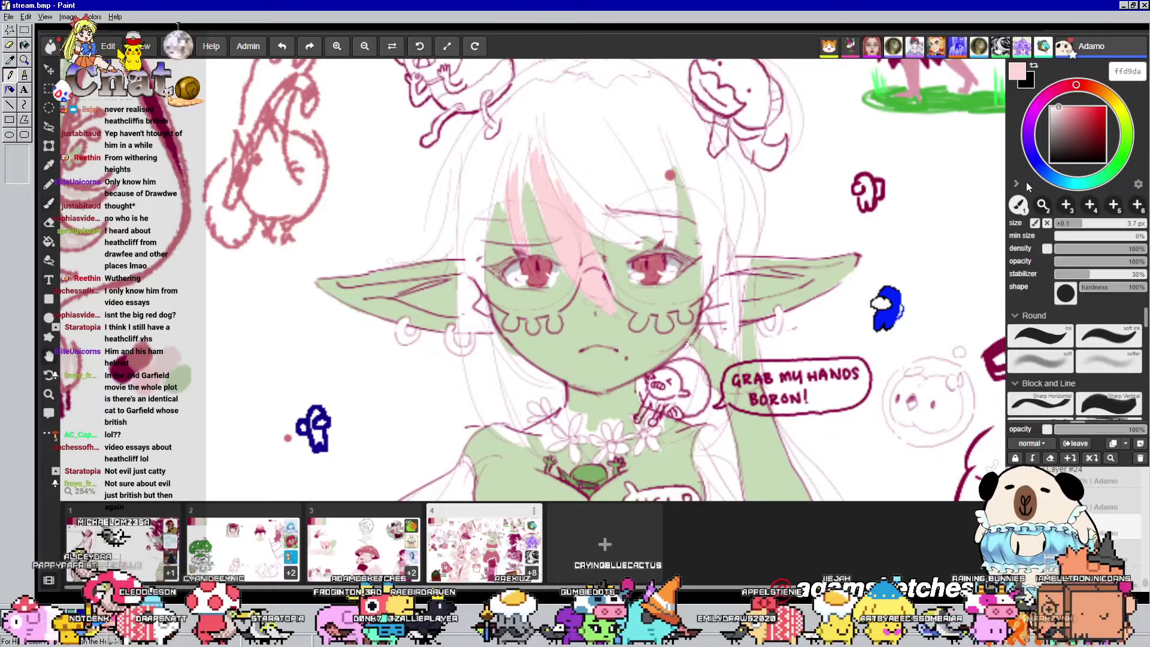
{"action": "left_click_drag", "start_coordinate": [797, 297], "coordinate": [777, 287]}
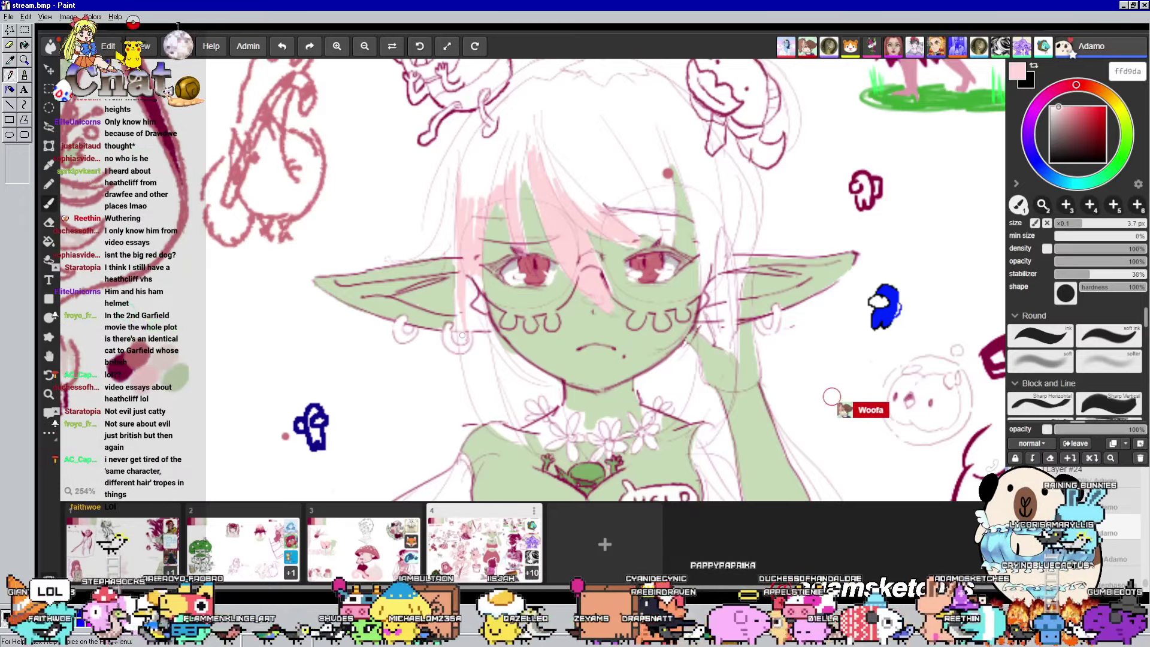
{"action": "left_click_drag", "start_coordinate": [883, 327], "coordinate": [843, 312]}
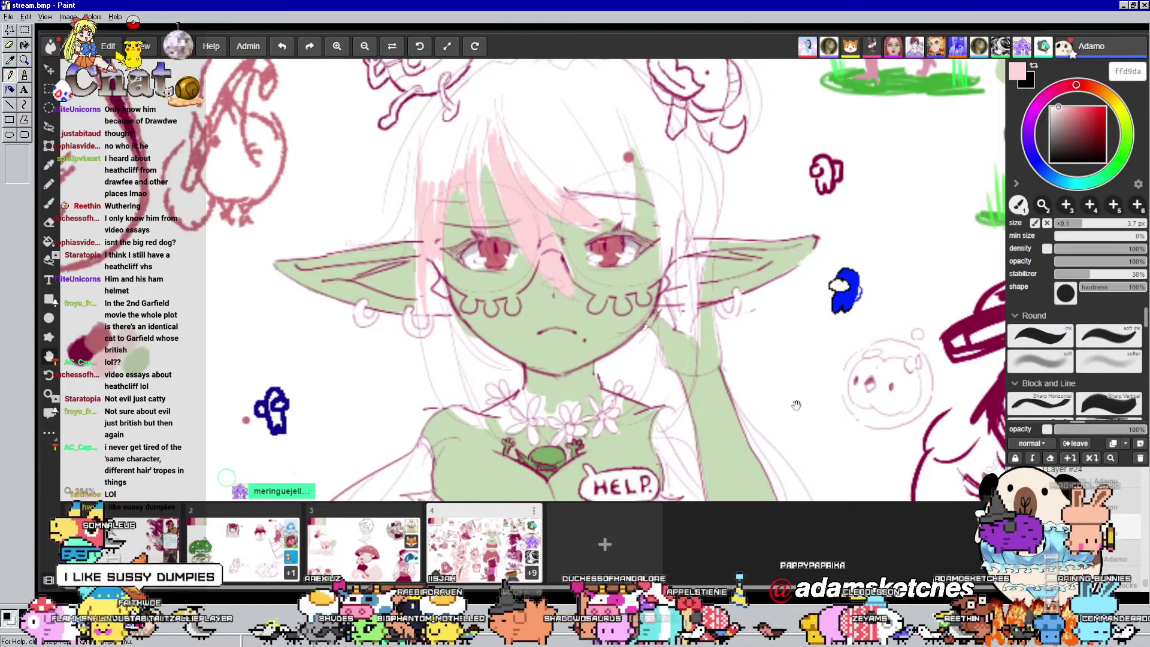
{"action": "key", "text": "b"}
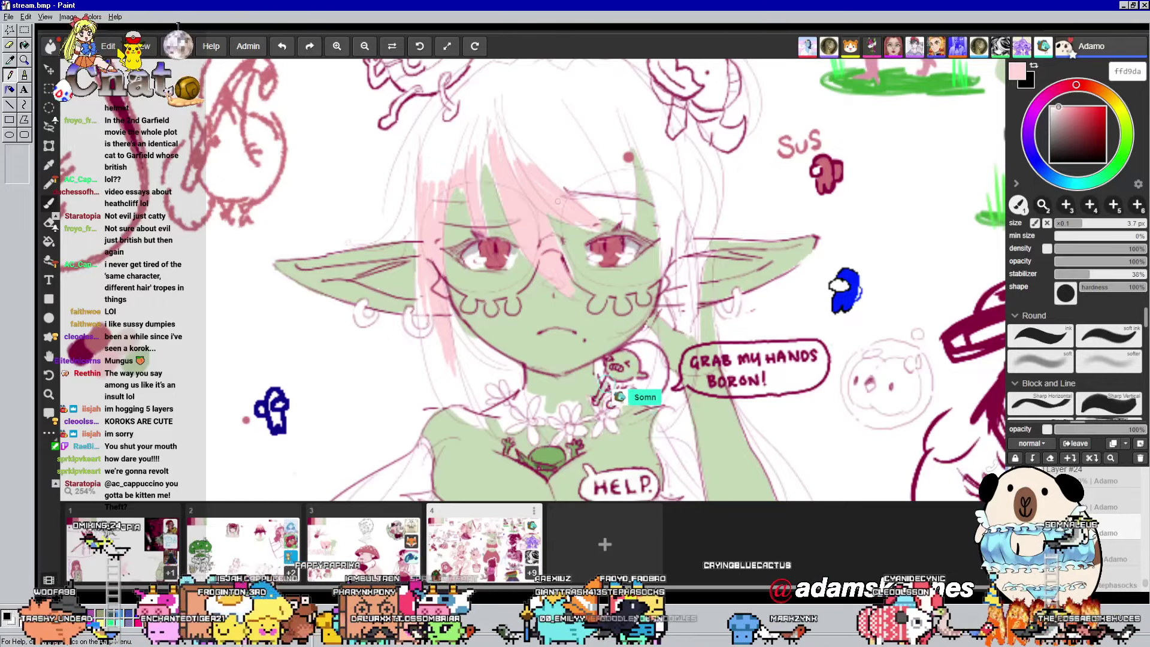
Set the brush size to 5.8 px and fill the fringe solidly with pale pink across the forehead
{"action": "left_click_drag", "start_coordinate": [788, 239], "coordinate": [741, 237]}
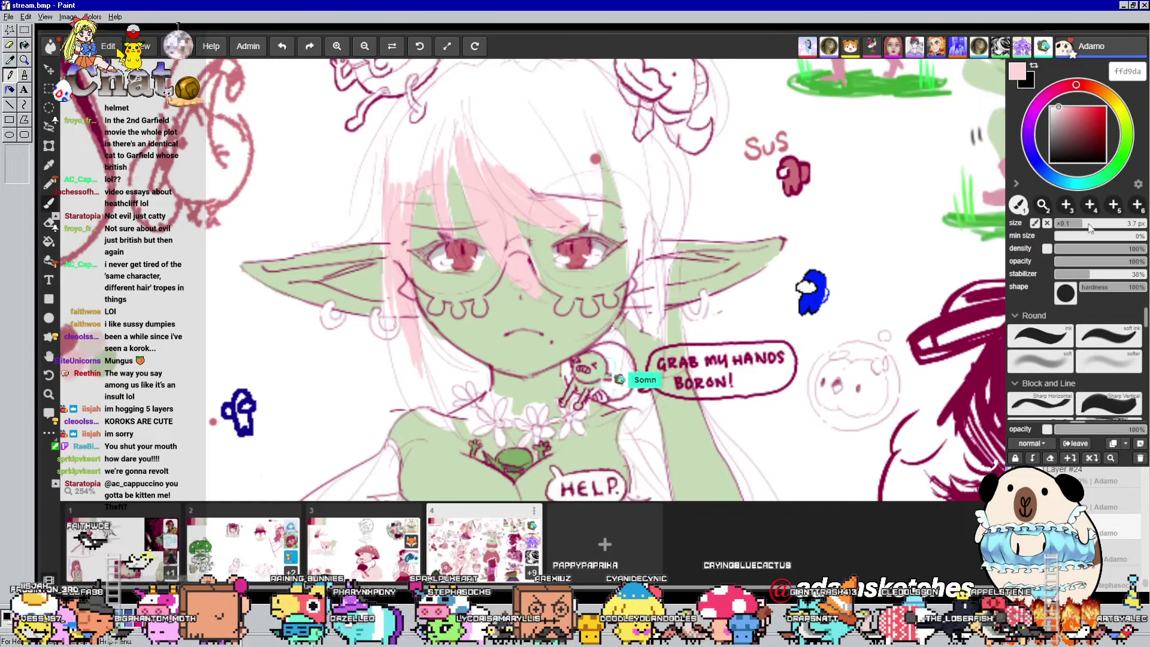
{"action": "left_click_drag", "start_coordinate": [1089, 225], "coordinate": [1103, 224]}
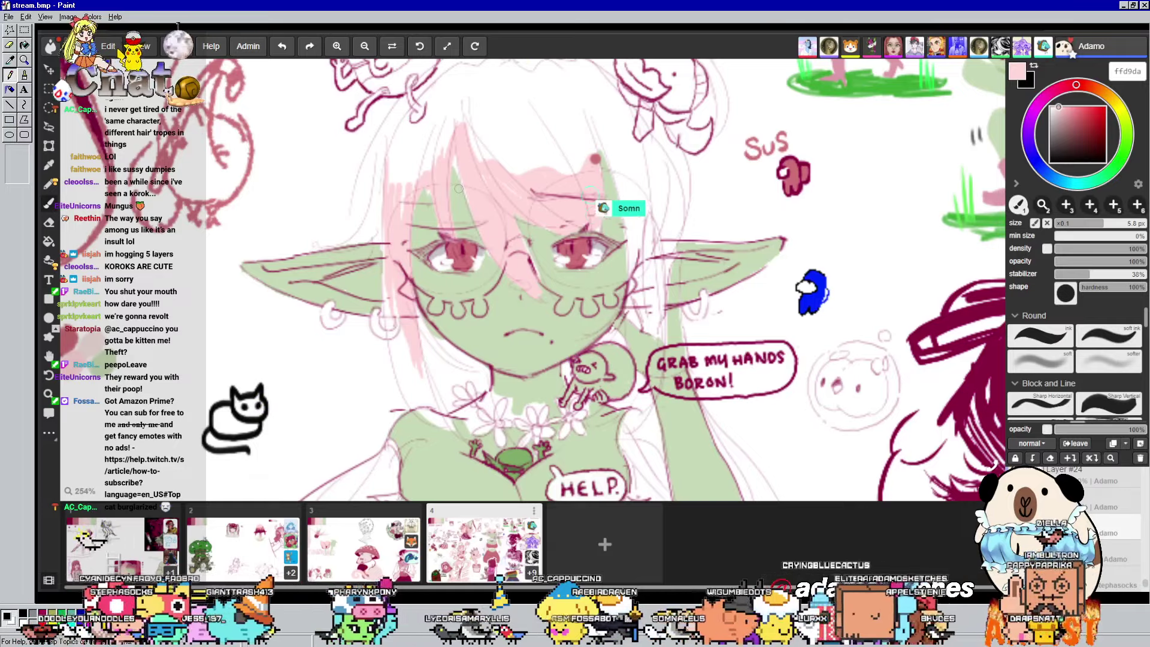
{"action": "left_click_drag", "start_coordinate": [459, 188], "coordinate": [477, 194]}
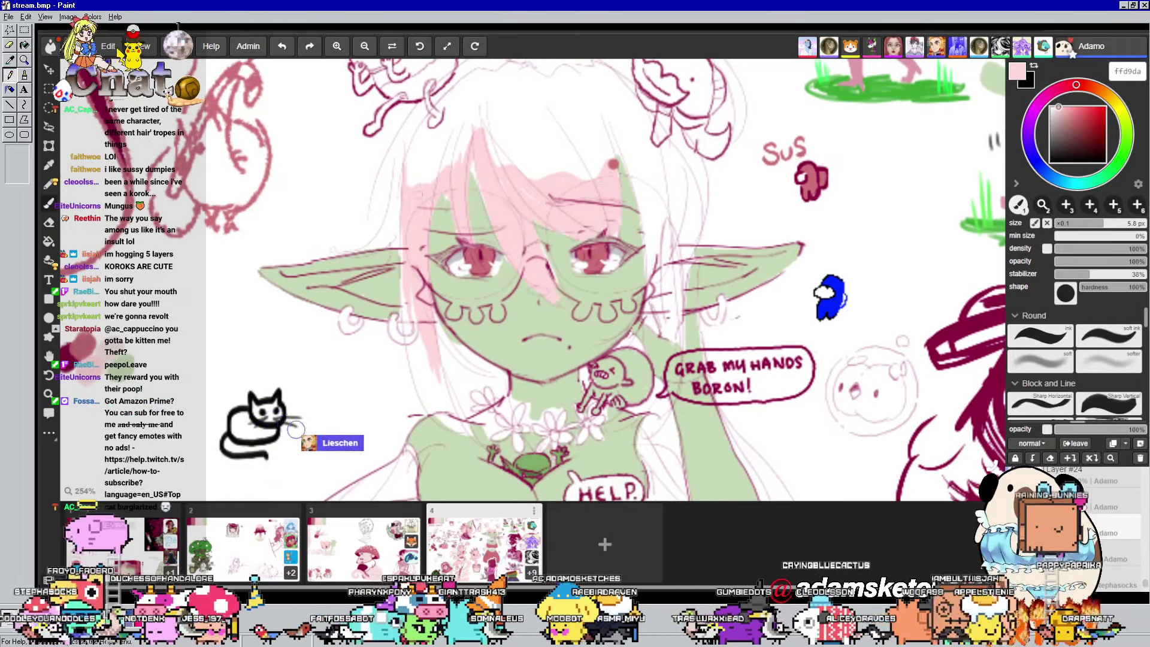
Extend the pale pink fill of the long left side lock down past the jaw to the shoulder
{"action": "mouse_move", "coordinate": [862, 148]}
{"action": "left_mouse_down"}
{"action": "mouse_move", "coordinate": [859, 121]}
{"action": "mouse_move", "coordinate": [853, 157]}
{"action": "left_mouse_up"}
{"action": "left_click_drag", "start_coordinate": [827, 248], "coordinate": [813, 295]}
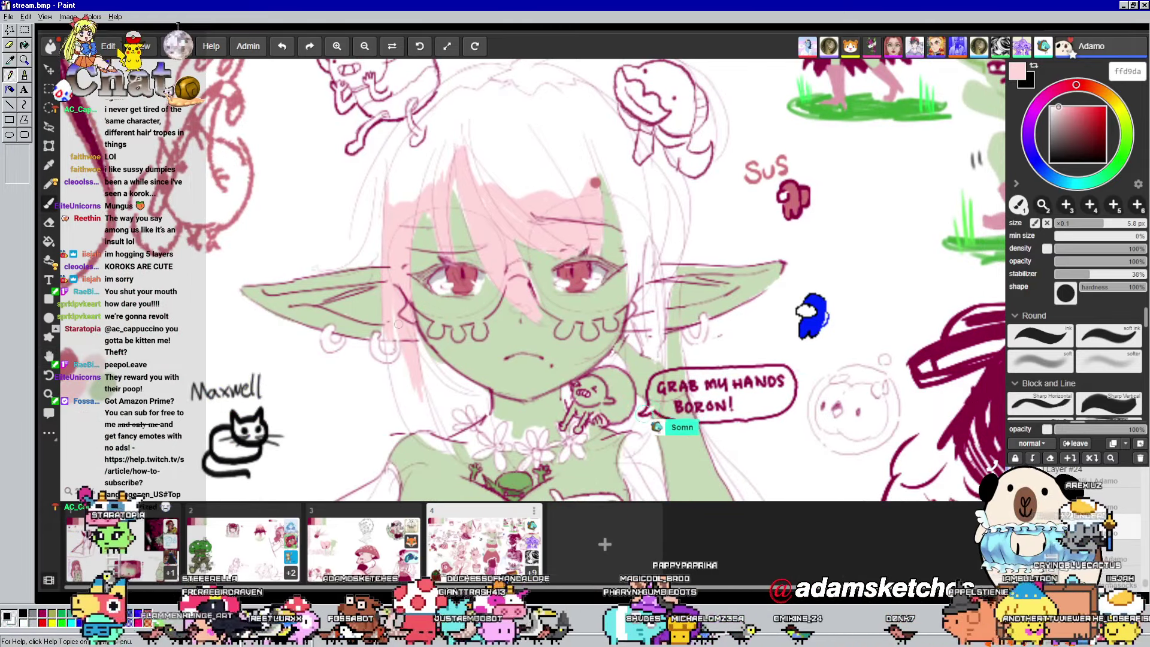
{"action": "left_click_drag", "start_coordinate": [433, 284], "coordinate": [428, 212]}
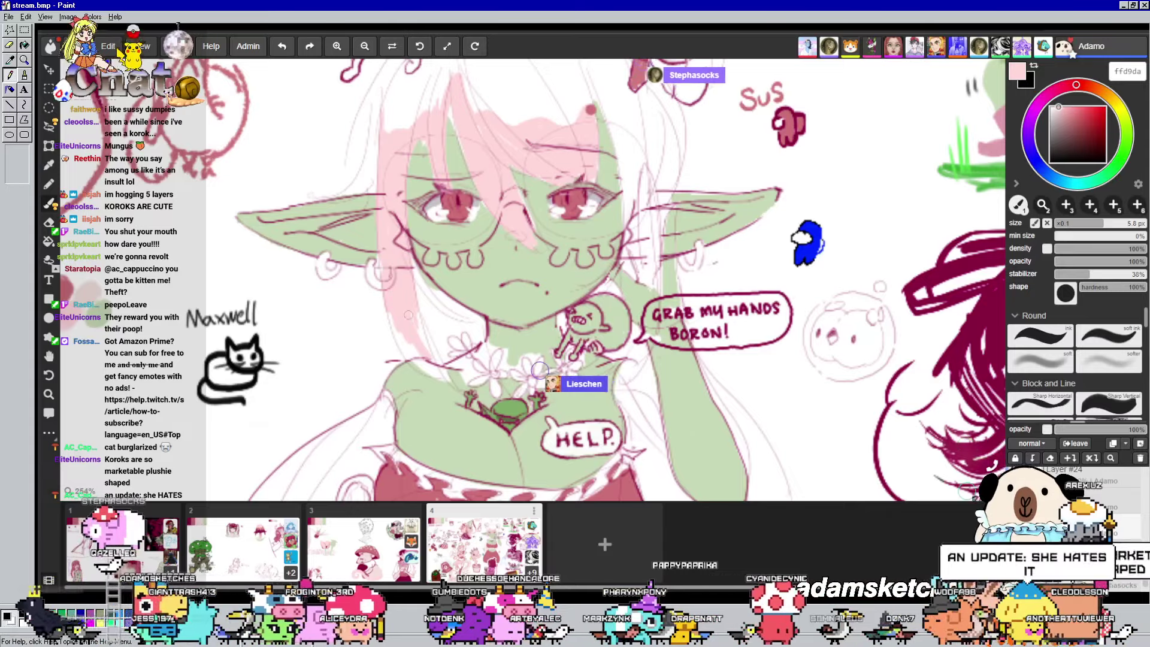
{"action": "left_click_drag", "start_coordinate": [706, 207], "coordinate": [681, 313]}
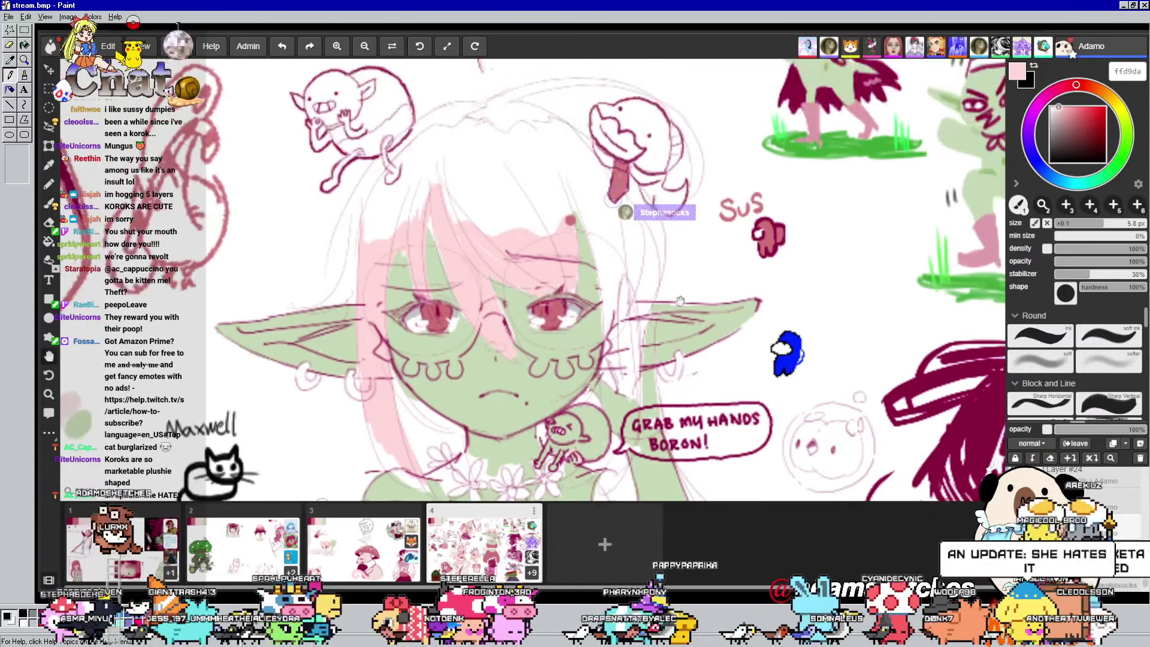
{"action": "left_click_drag", "start_coordinate": [400, 479], "coordinate": [415, 413]}
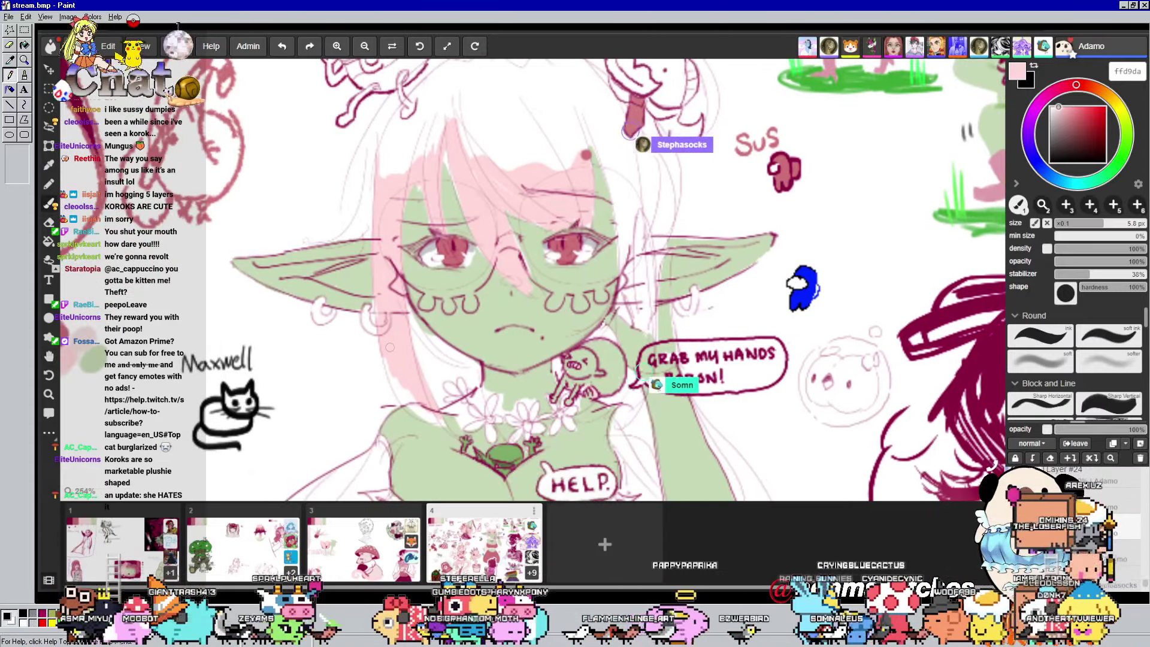
{"action": "left_click_drag", "start_coordinate": [387, 357], "coordinate": [413, 409]}
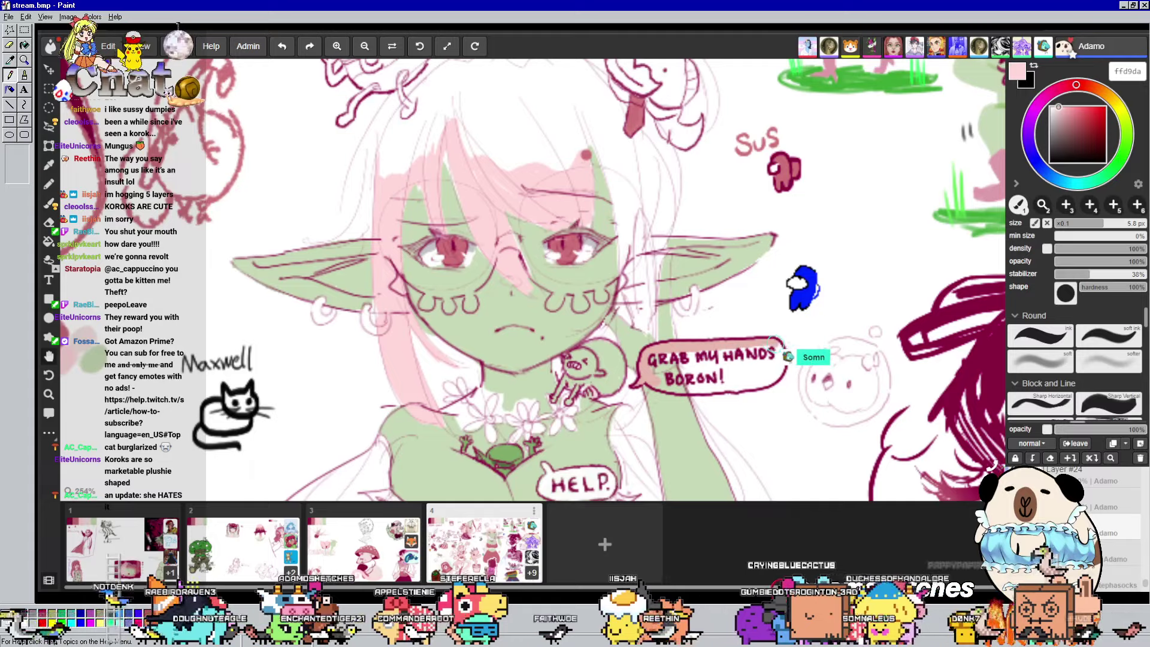
{"action": "left_click_drag", "start_coordinate": [446, 155], "coordinate": [456, 182]}
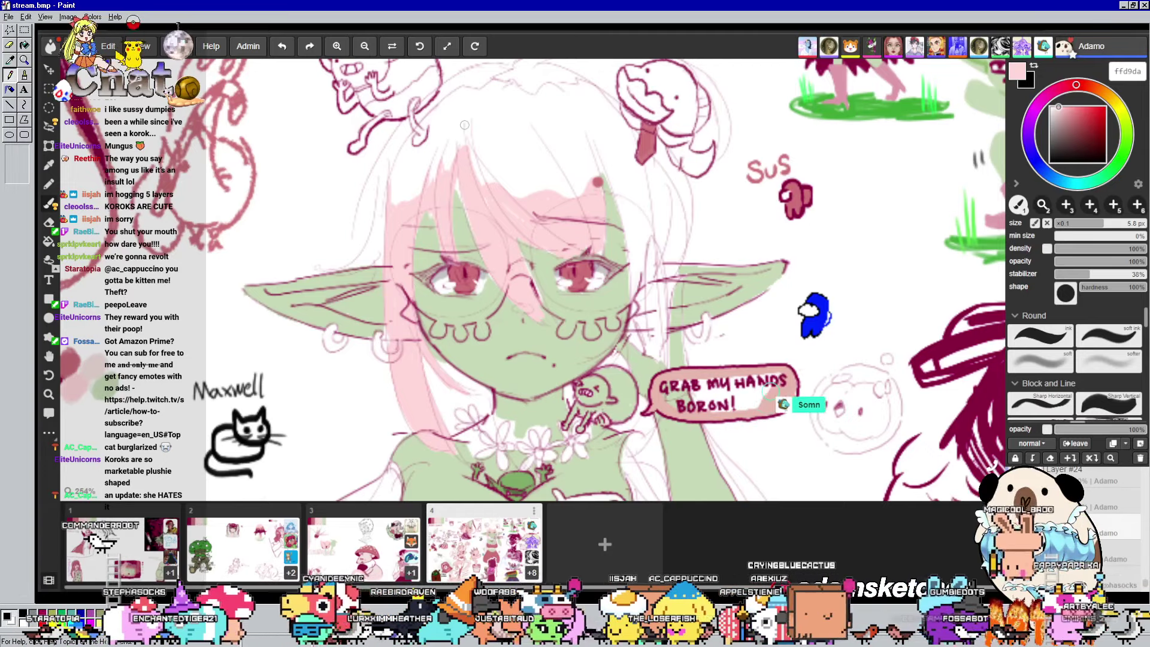
Paint the hair lock on the right side of the face pale pink, from beside the fringe down over the ear's base
{"action": "left_click_drag", "start_coordinate": [617, 181], "coordinate": [566, 250]}
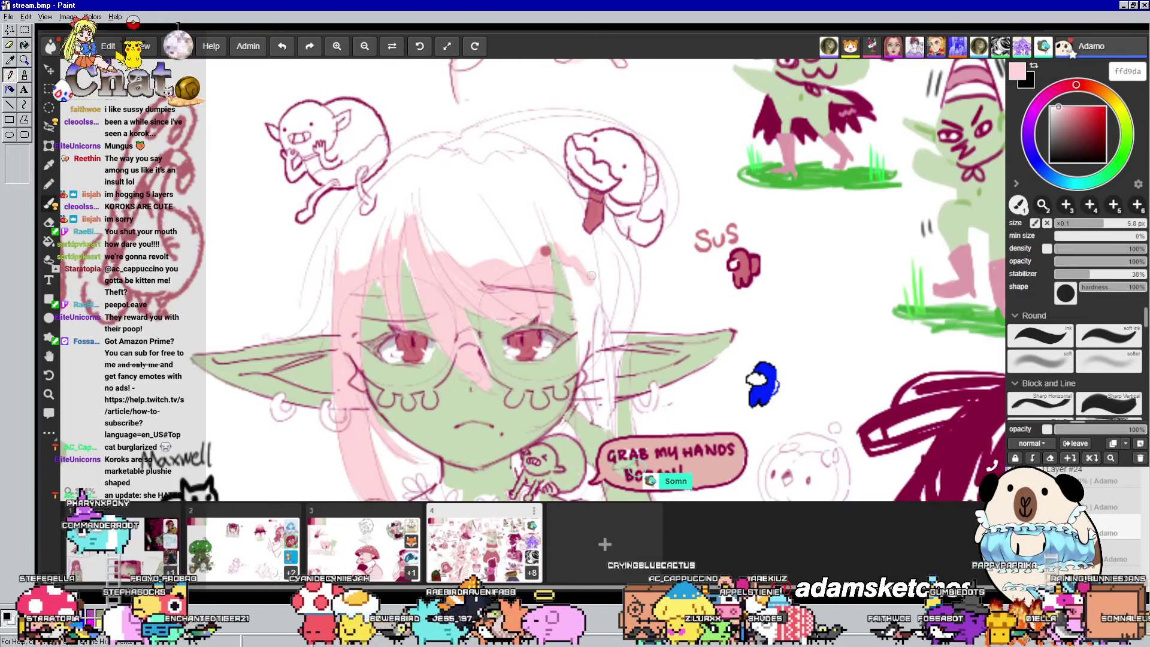
{"action": "mouse_move", "coordinate": [566, 260]}
{"action": "left_mouse_down"}
{"action": "mouse_move", "coordinate": [587, 351]}
{"action": "mouse_move", "coordinate": [570, 276]}
{"action": "mouse_move", "coordinate": [587, 337]}
{"action": "left_mouse_up"}
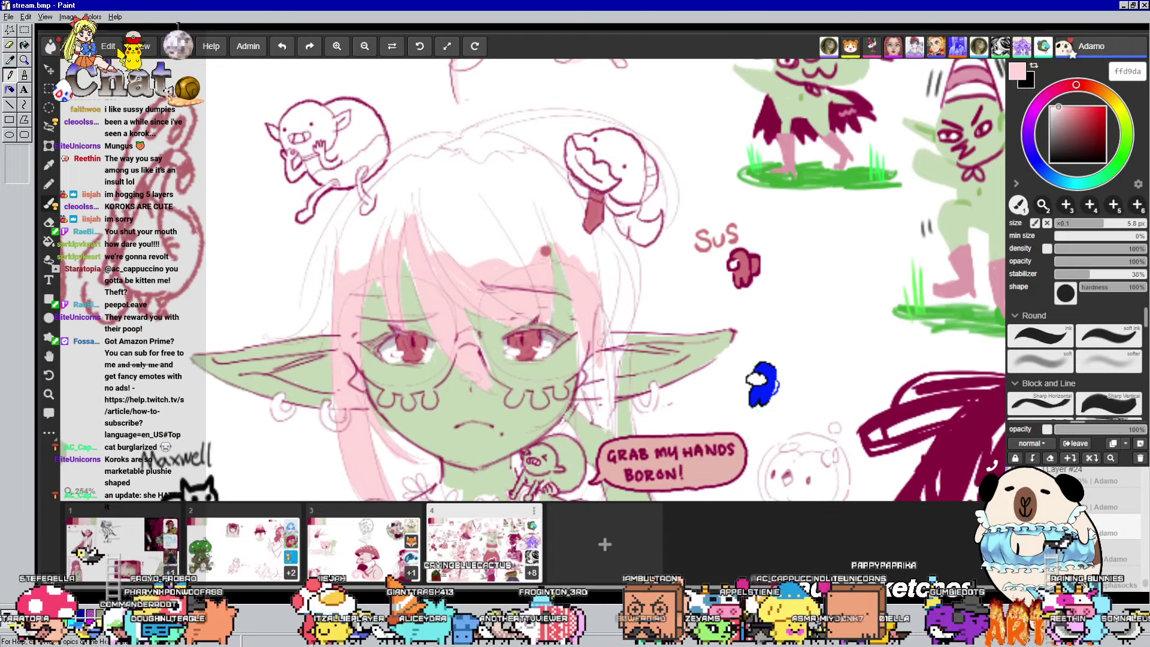
{"action": "left_click_drag", "start_coordinate": [583, 341], "coordinate": [580, 388]}
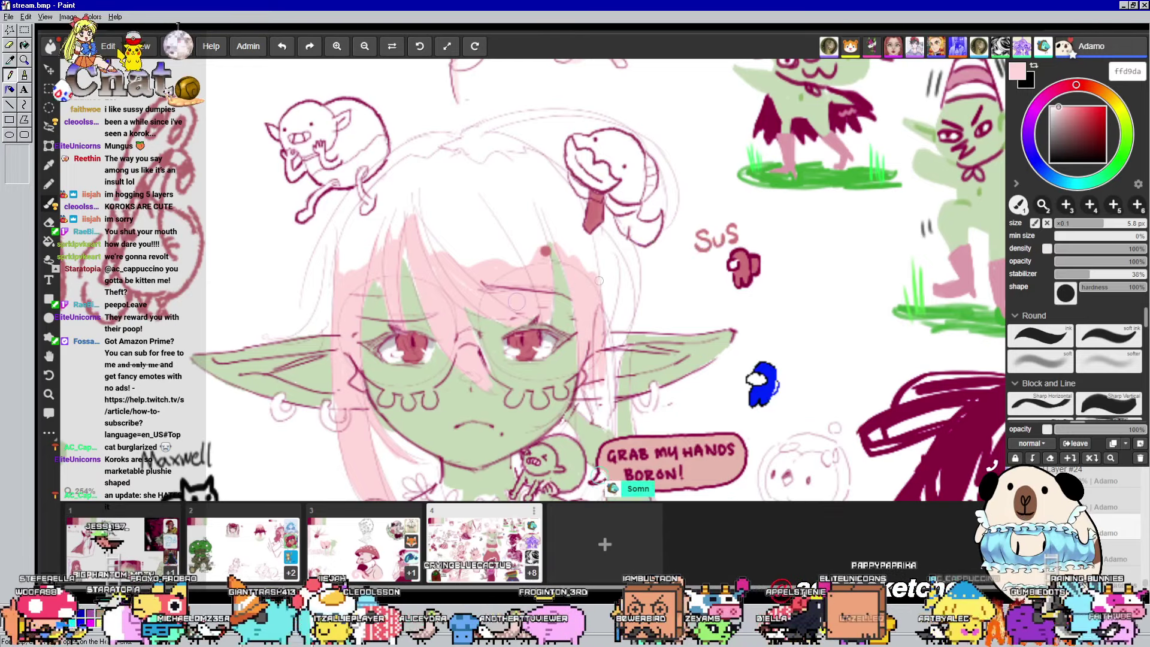
{"action": "mouse_move", "coordinate": [609, 270]}
{"action": "left_mouse_down"}
{"action": "mouse_move", "coordinate": [611, 241]}
{"action": "mouse_move", "coordinate": [621, 291]}
{"action": "mouse_move", "coordinate": [630, 261]}
{"action": "mouse_move", "coordinate": [635, 278]}
{"action": "mouse_move", "coordinate": [623, 323]}
{"action": "left_mouse_up"}
{"action": "left_click_drag", "start_coordinate": [615, 285], "coordinate": [606, 326]}
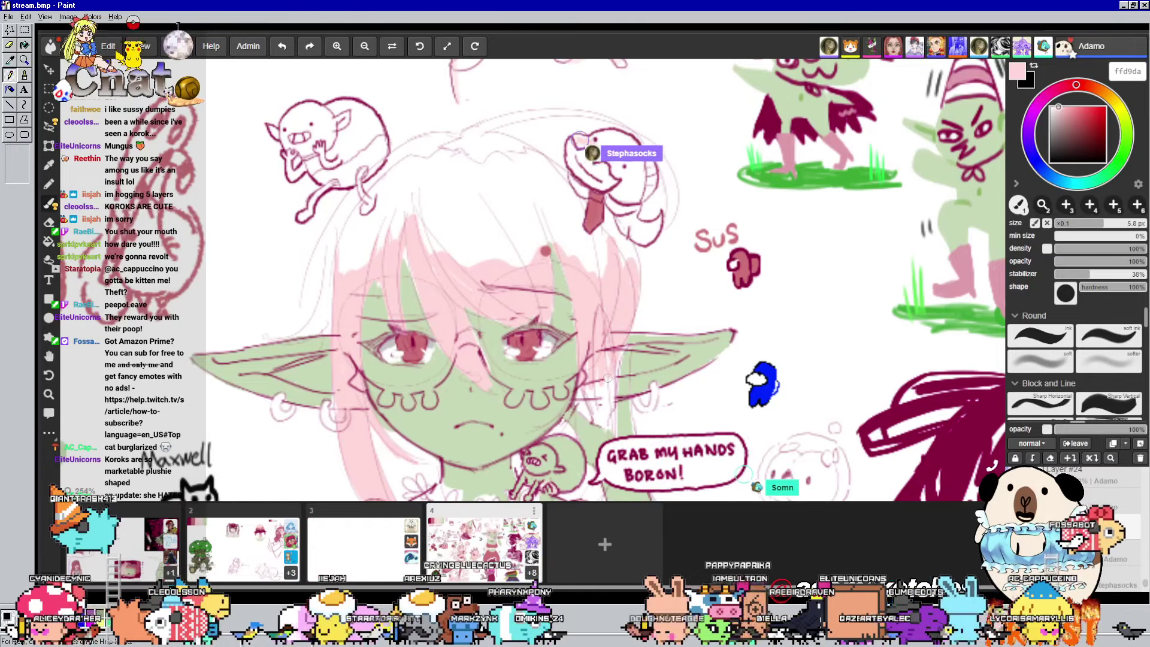
{"action": "key", "text": "space"}
{"action": "left_click_drag", "start_coordinate": [640, 287], "coordinate": [654, 237]}
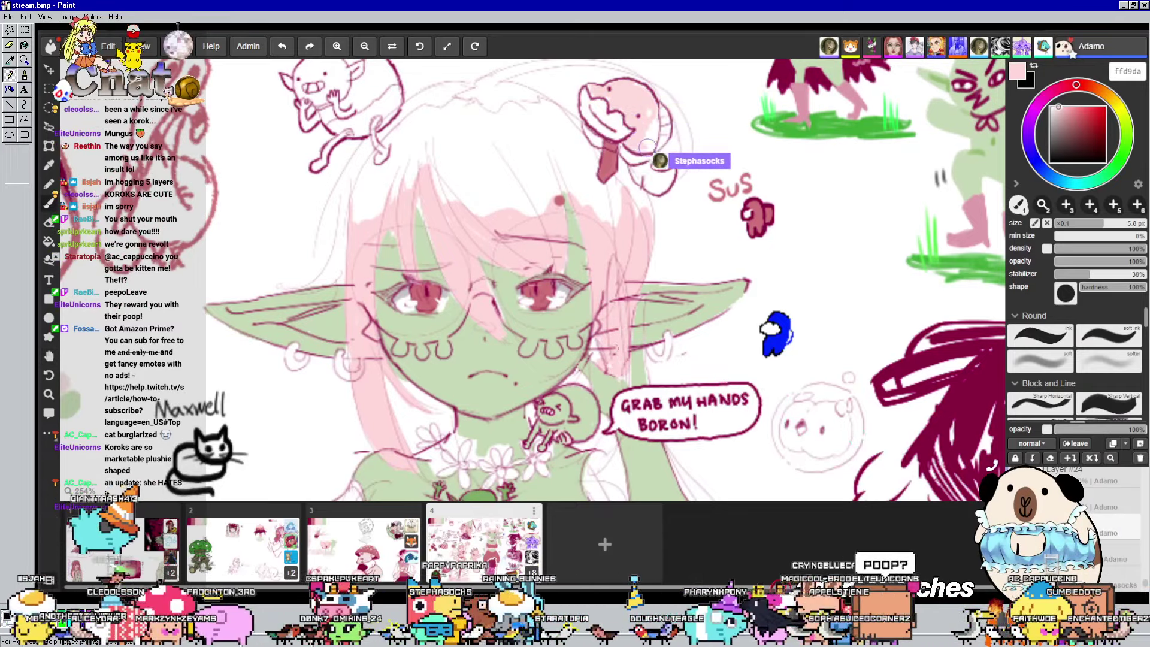
{"action": "left_click_drag", "start_coordinate": [582, 266], "coordinate": [621, 348]}
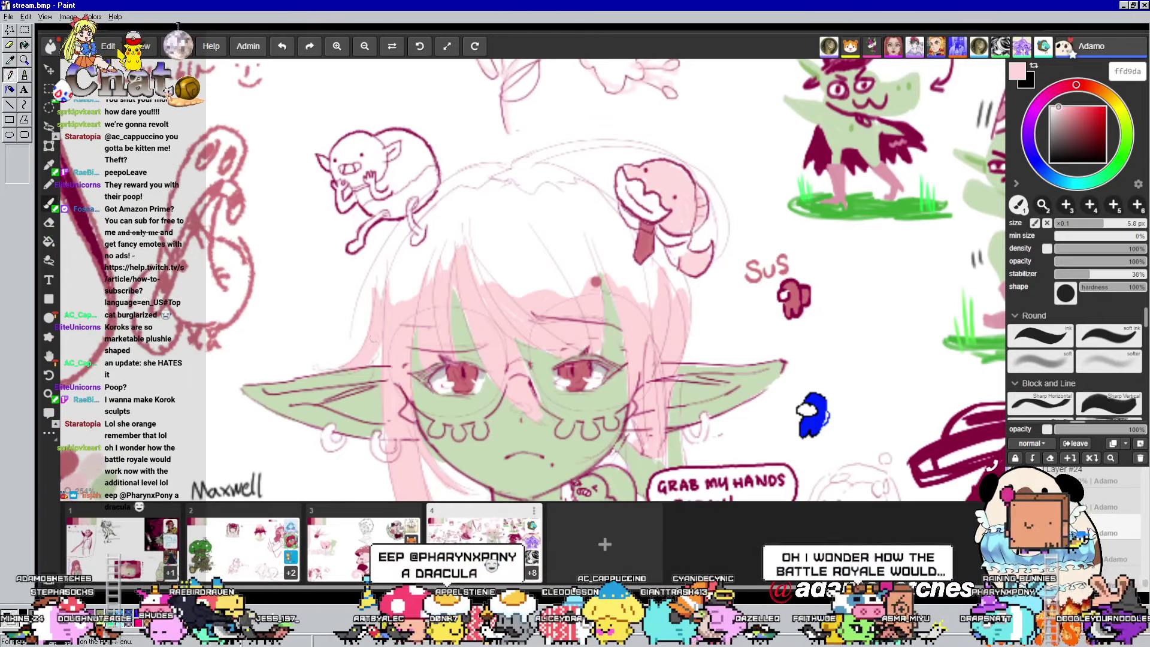
Paint the outer left hair, the crown and the curved strand above it pale pink, leaving a white highlight band across the head
{"action": "left_click_drag", "start_coordinate": [354, 359], "coordinate": [372, 281]}
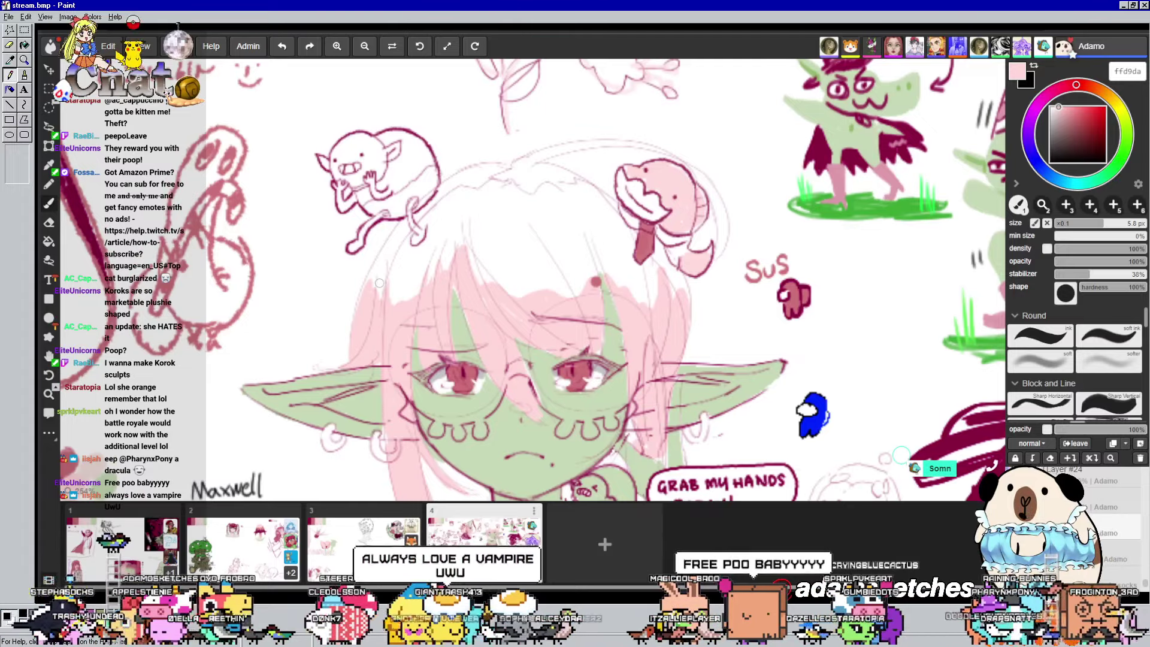
{"action": "left_click_drag", "start_coordinate": [596, 281], "coordinate": [613, 154]}
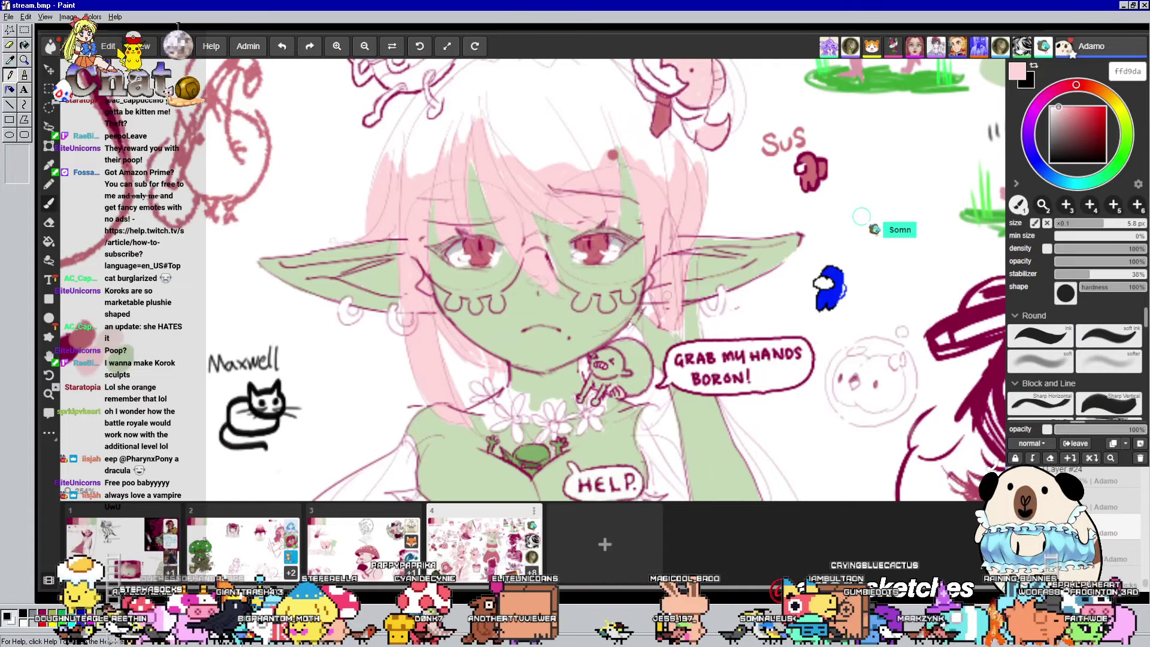
{"action": "scroll", "coordinate": [745, 203], "scroll_direction": "up", "scroll_amount": 2}
{"action": "scroll", "coordinate": [746, 203], "scroll_direction": "up", "scroll_amount": 1}
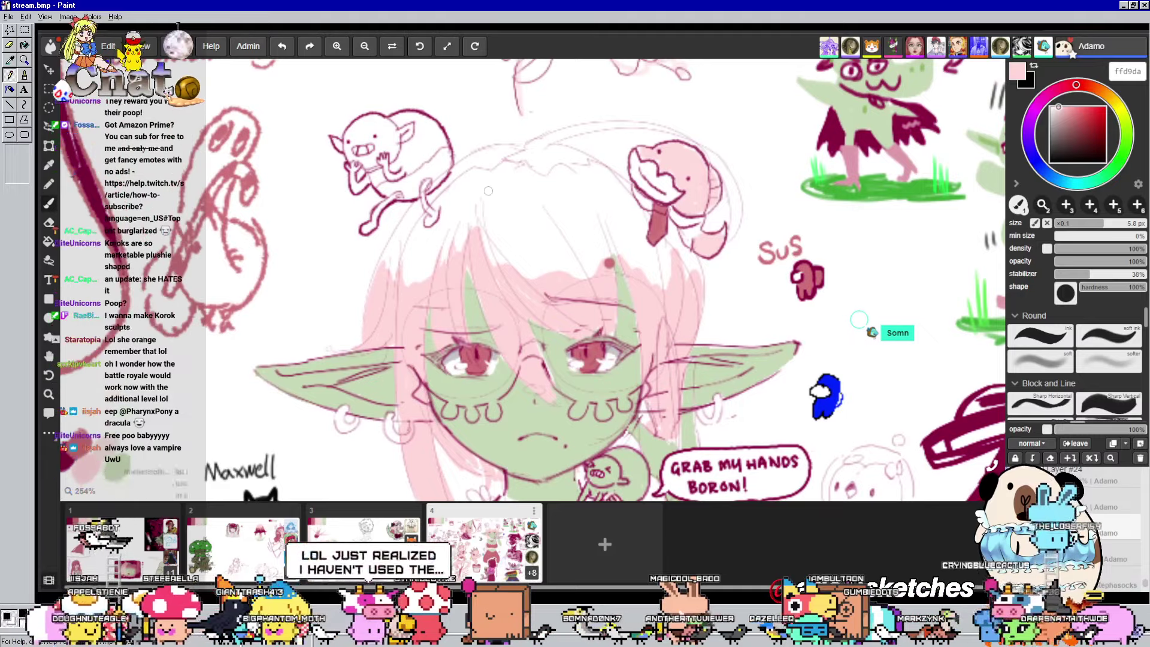
{"action": "mouse_move", "coordinate": [491, 222]}
{"action": "left_mouse_down"}
{"action": "mouse_move", "coordinate": [580, 240]}
{"action": "mouse_move", "coordinate": [605, 218]}
{"action": "left_mouse_up"}
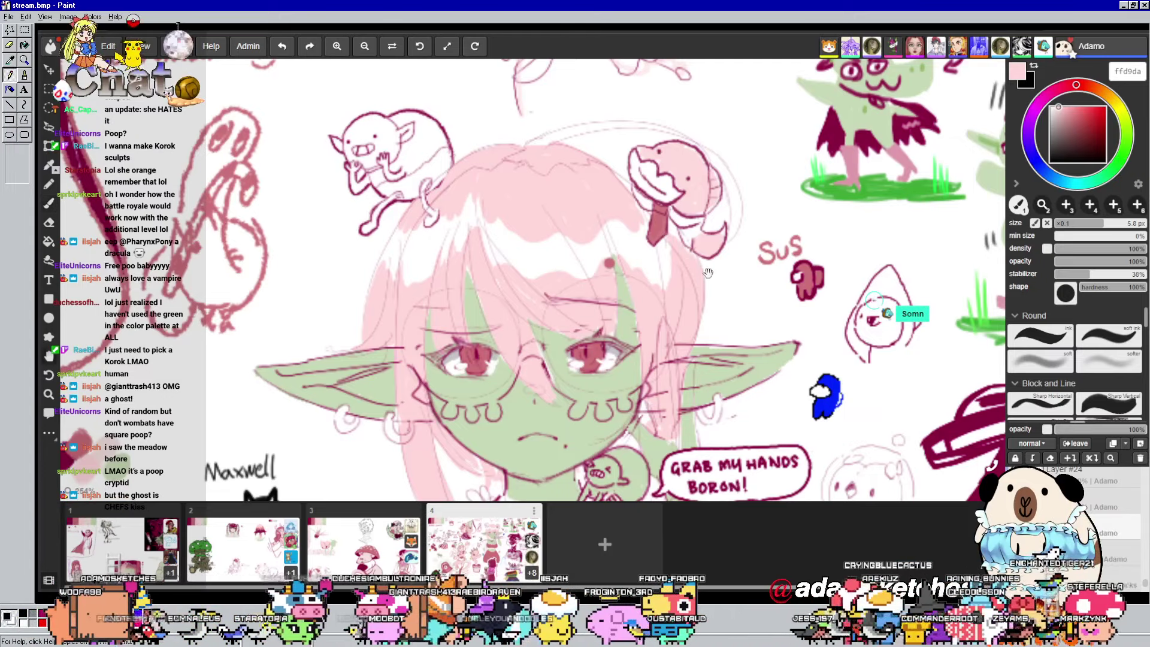
{"action": "left_click_drag", "start_coordinate": [708, 273], "coordinate": [689, 315]}
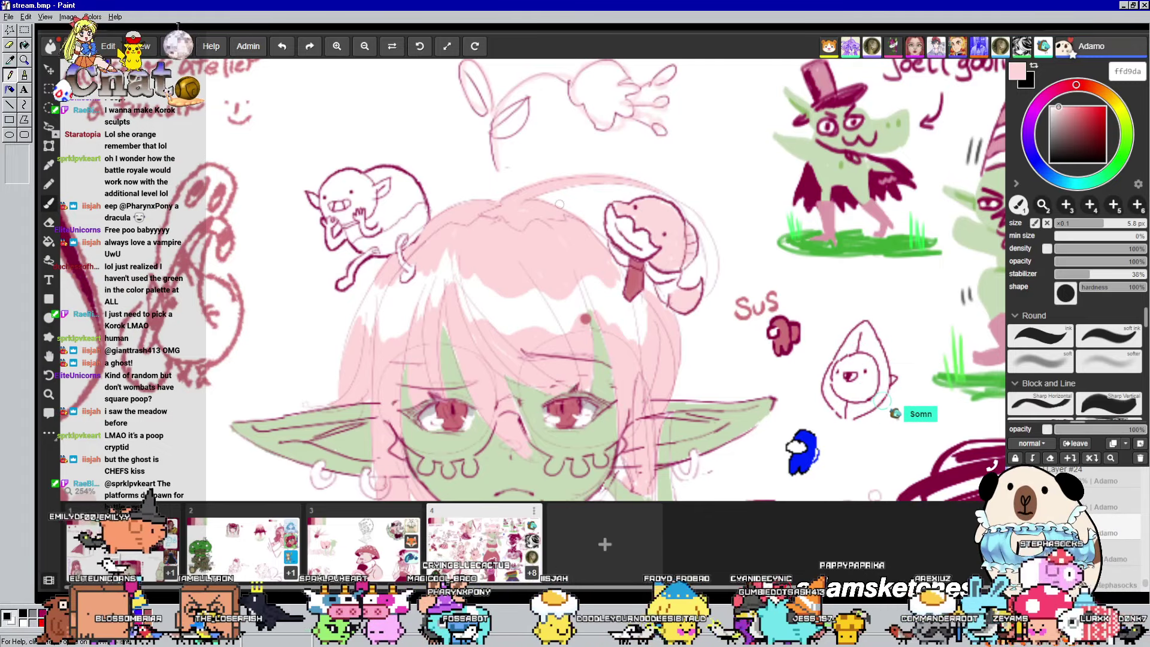
{"action": "left_click_drag", "start_coordinate": [811, 318], "coordinate": [819, 204]}
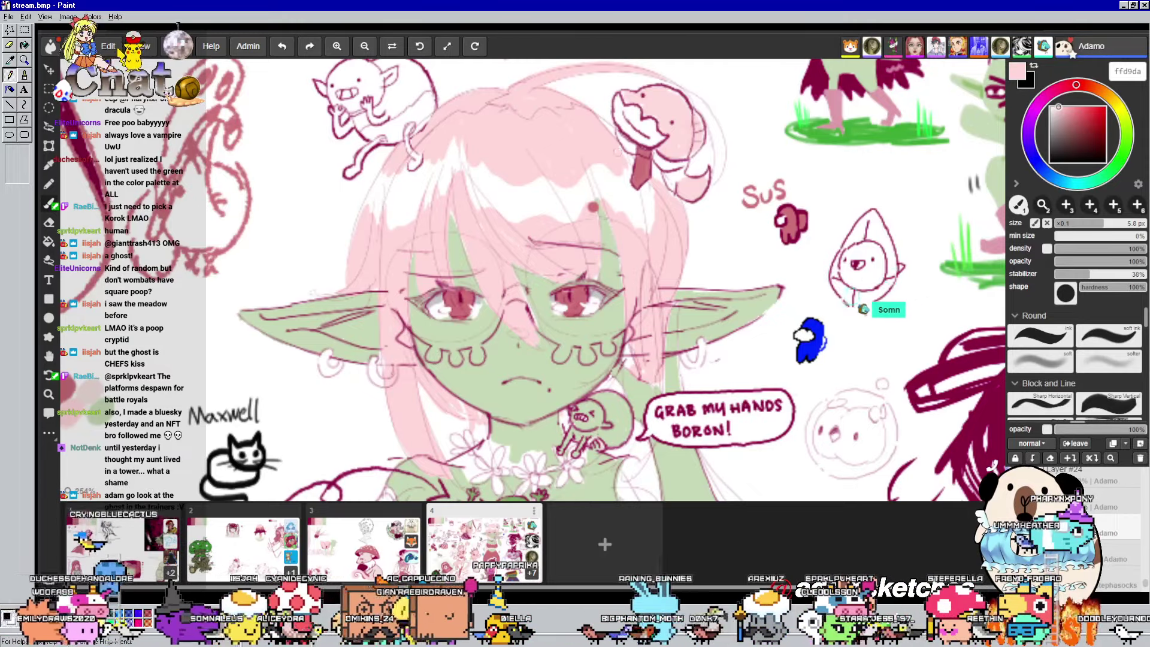
Review the colored character within the whole of canvas 4
{"action": "scroll", "coordinate": [626, 212], "scroll_direction": "down", "scroll_amount": 5}
{"action": "scroll", "coordinate": [635, 197], "scroll_direction": "up", "scroll_amount": 1}
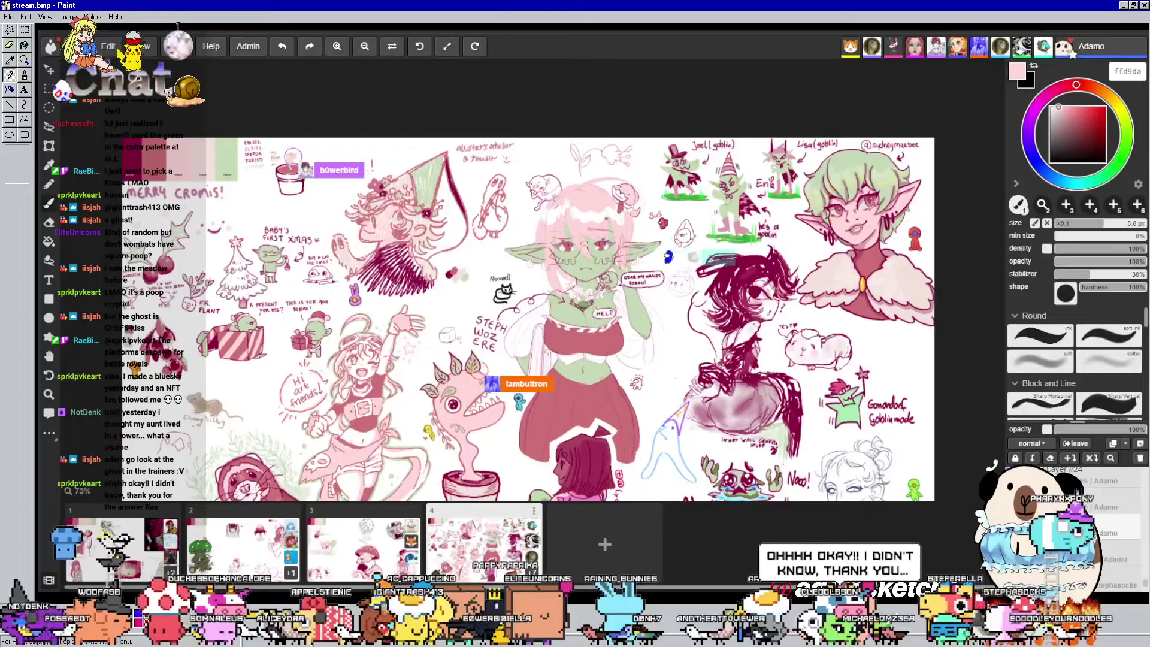
{"action": "mouse_move", "coordinate": [611, 304]}
{"action": "left_mouse_down"}
{"action": "mouse_move", "coordinate": [682, 220]}
{"action": "mouse_move", "coordinate": [653, 133]}
{"action": "mouse_move", "coordinate": [623, 227]}
{"action": "mouse_move", "coordinate": [593, 208]}
{"action": "left_mouse_up"}
{"action": "scroll", "coordinate": [623, 227], "scroll_direction": "down", "scroll_amount": 2}
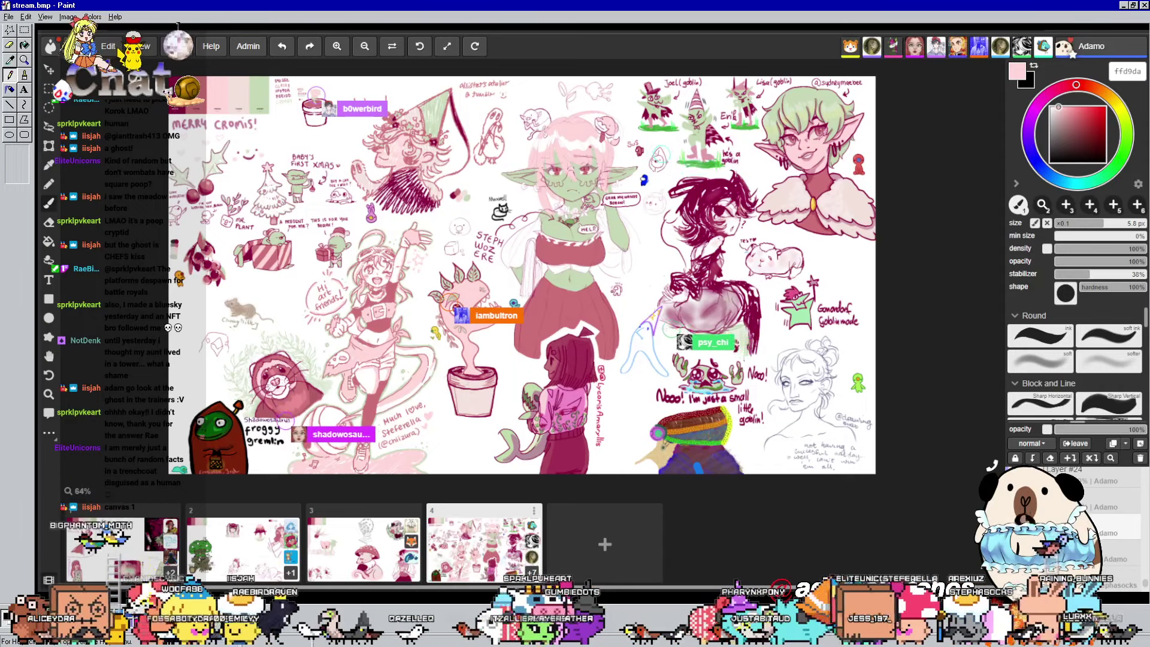
Switch to canvas 1 and examine the ghost painting and the elf hugging a snowman
{"action": "left_click", "coordinate": [123, 543]}
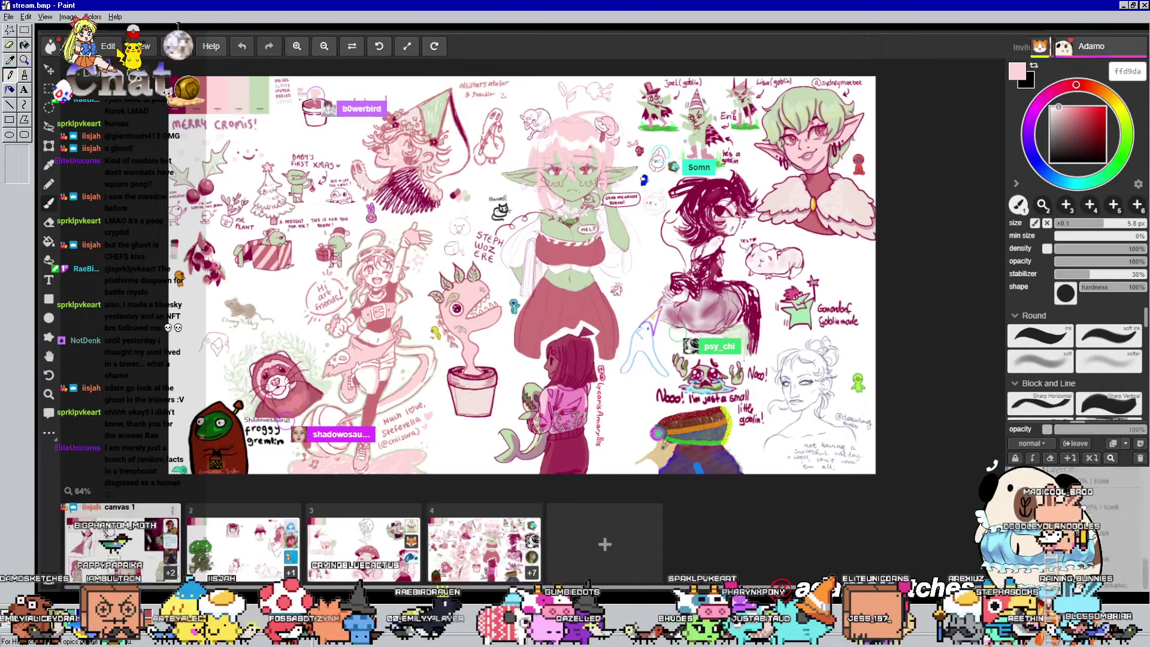
{"action": "scroll", "coordinate": [569, 426], "scroll_direction": "up", "scroll_amount": 5}
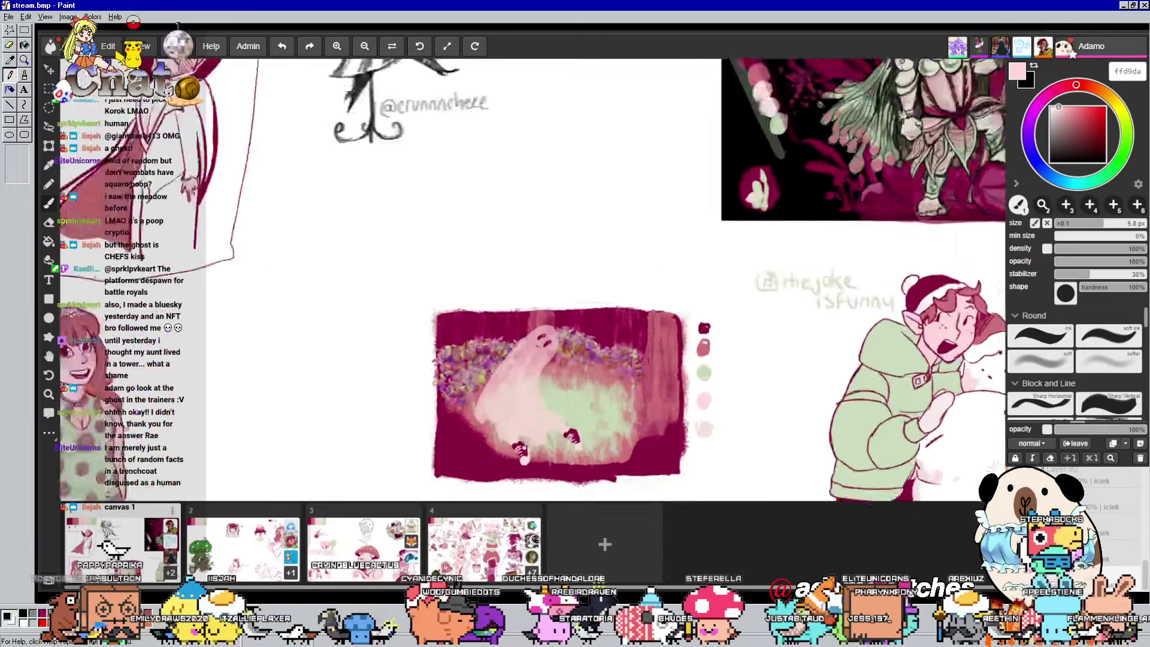
{"action": "scroll", "coordinate": [566, 425], "scroll_direction": "down", "scroll_amount": 3}
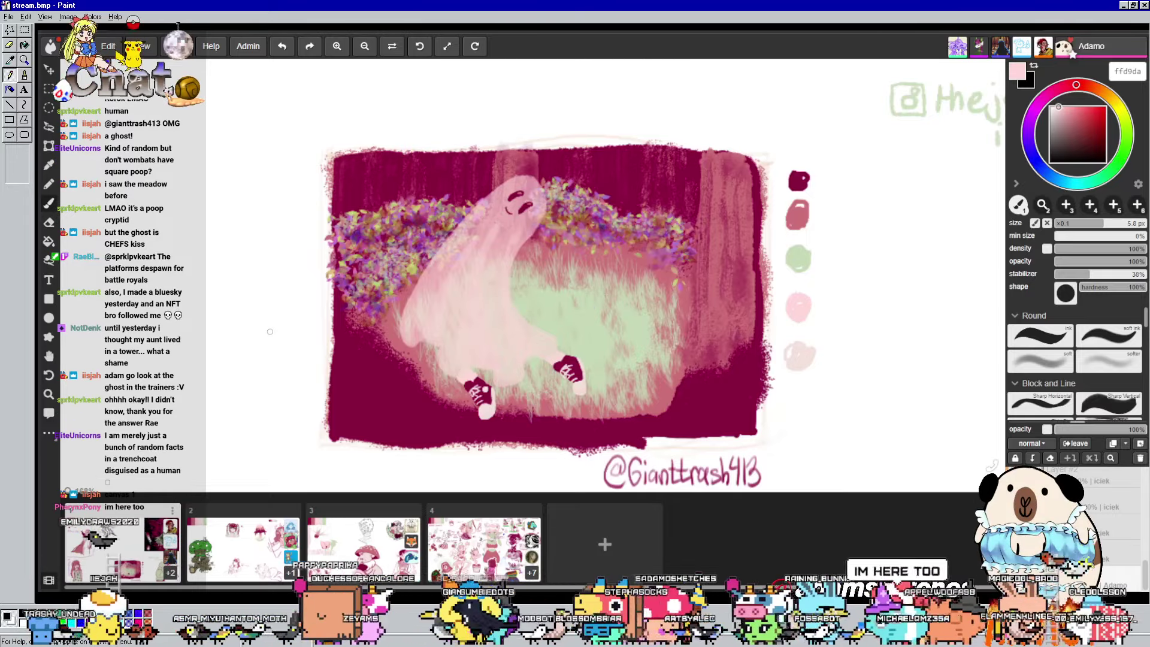
{"action": "scroll", "coordinate": [487, 392], "scroll_direction": "down", "scroll_amount": 2}
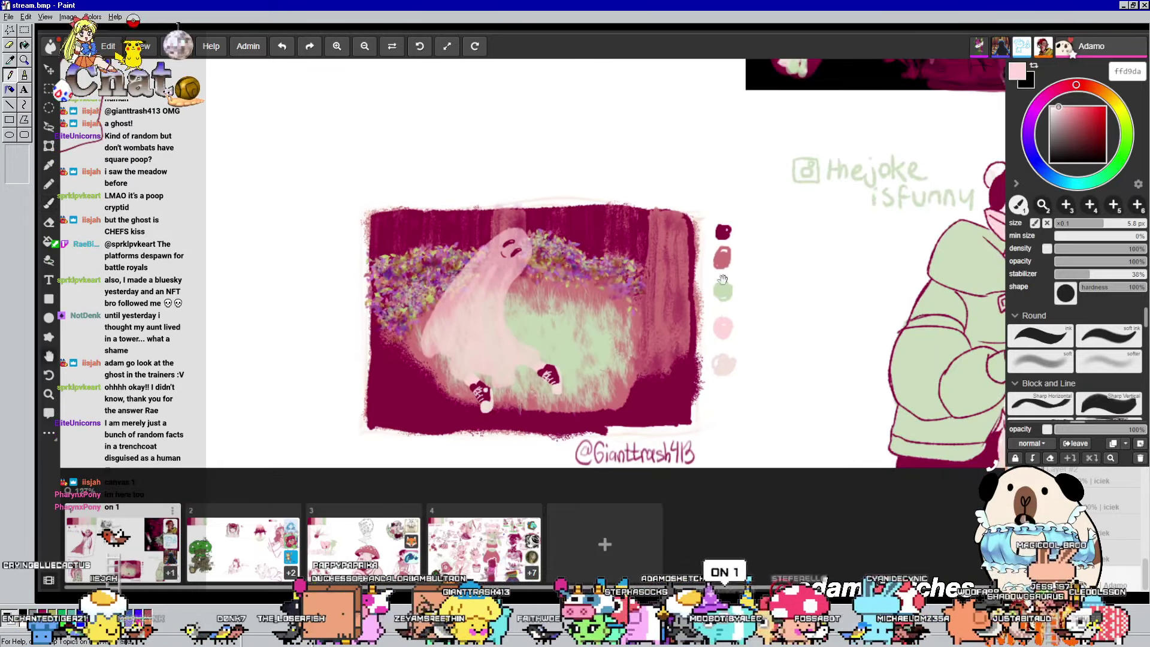
{"action": "left_click_drag", "start_coordinate": [723, 280], "coordinate": [363, 276]}
{"action": "left_click_drag", "start_coordinate": [610, 232], "coordinate": [511, 257]}
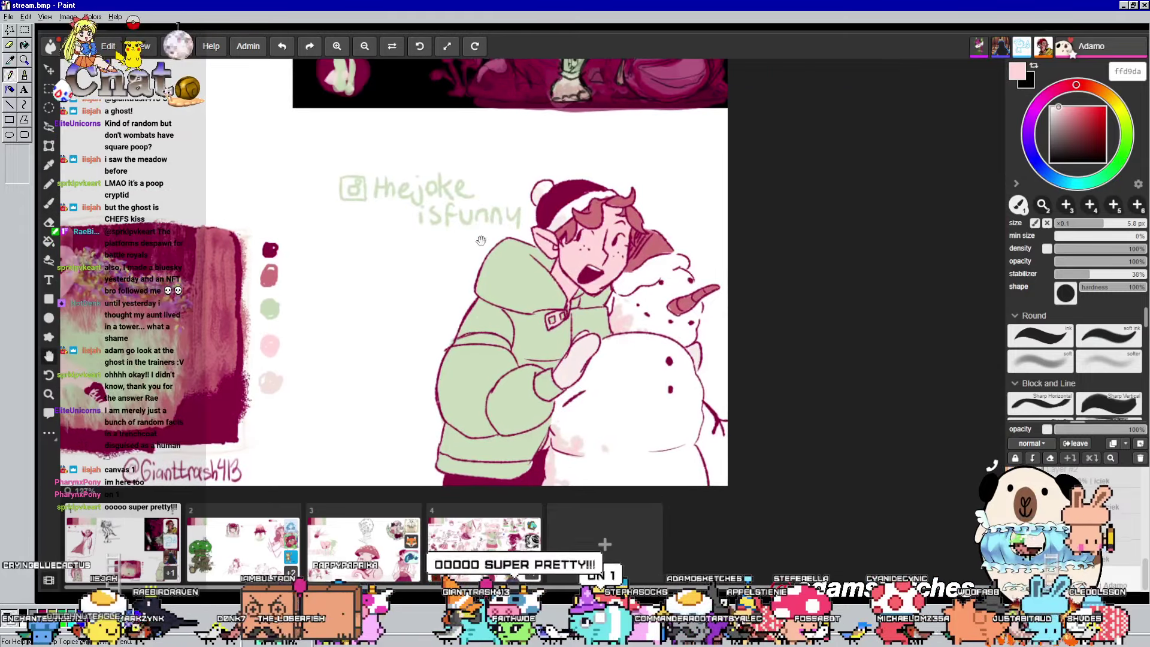
Examine the dark forest warrior illustration above the snowman drawing, and bring the rest of canvas 1 into view
{"action": "mouse_move", "coordinate": [584, 227]}
{"action": "left_mouse_down"}
{"action": "mouse_move", "coordinate": [580, 325]}
{"action": "mouse_move", "coordinate": [603, 417]}
{"action": "left_mouse_up"}
{"action": "mouse_move", "coordinate": [579, 276]}
{"action": "left_mouse_down"}
{"action": "mouse_move", "coordinate": [574, 471]}
{"action": "mouse_move", "coordinate": [569, 382]}
{"action": "left_mouse_up"}
{"action": "scroll", "coordinate": [566, 380], "scroll_direction": "down", "scroll_amount": 3}
{"action": "left_click_drag", "start_coordinate": [390, 356], "coordinate": [451, 356]}
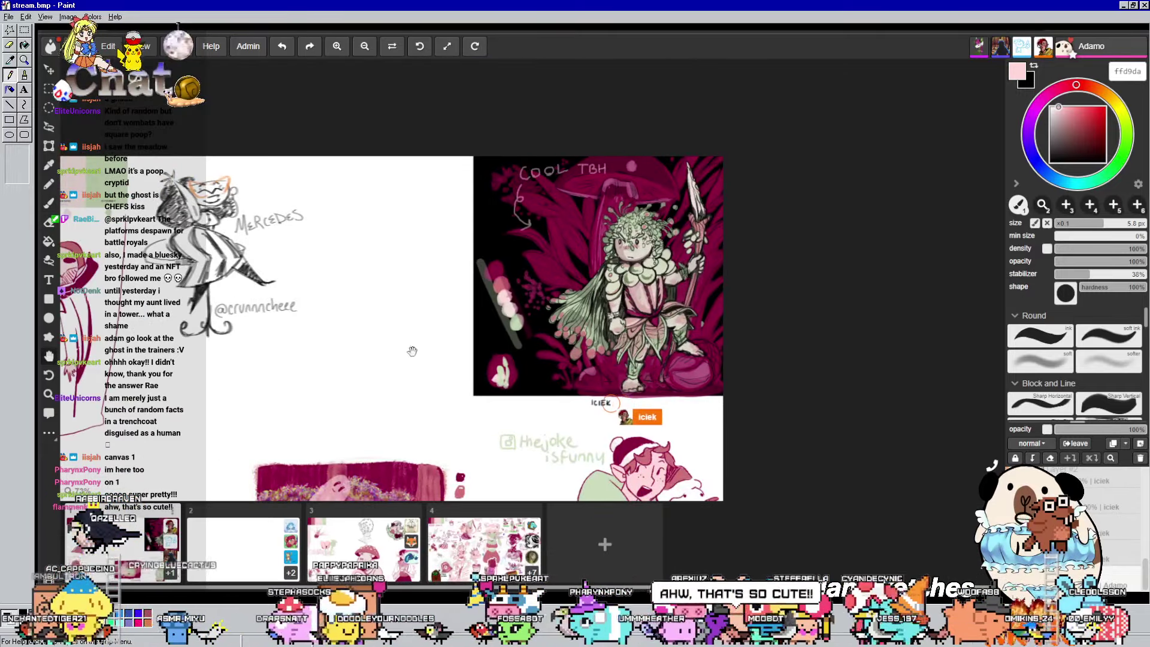
{"action": "mouse_move", "coordinate": [351, 362]}
{"action": "left_mouse_down"}
{"action": "mouse_move", "coordinate": [567, 355]}
{"action": "mouse_move", "coordinate": [573, 343]}
{"action": "left_mouse_up"}
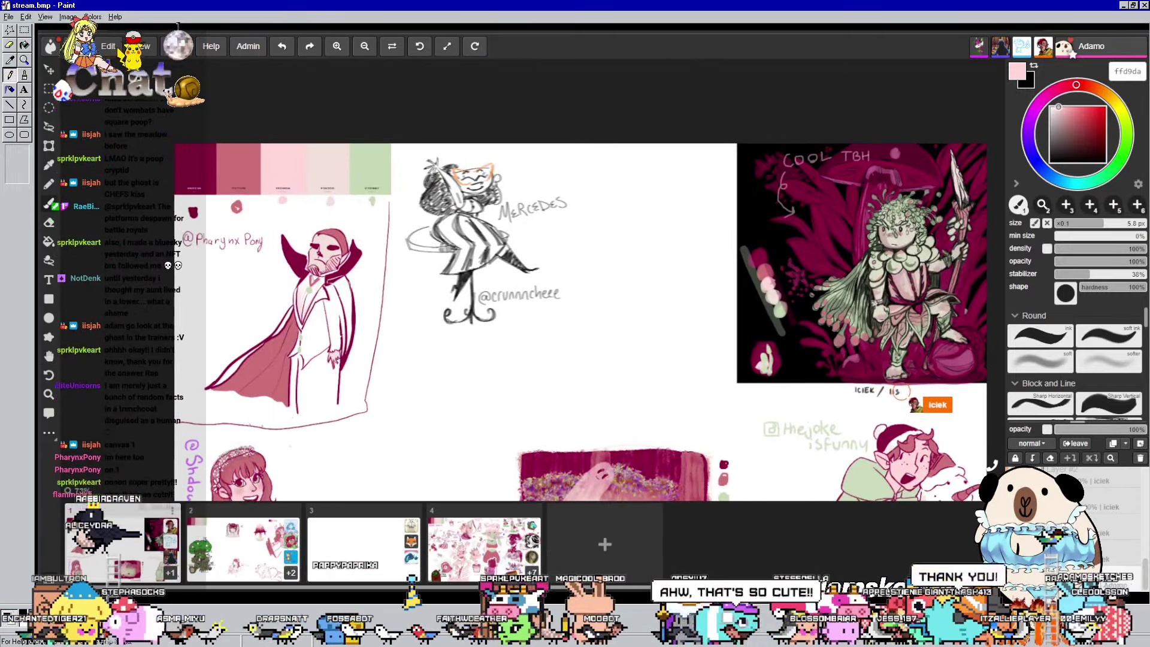
Examine the caped vampire, the striped-dress sketch and the woman in the green patterned dress on canvas 1
{"action": "scroll", "coordinate": [312, 272], "scroll_direction": "up", "scroll_amount": 1}
{"action": "left_click_drag", "start_coordinate": [318, 297], "coordinate": [477, 265]}
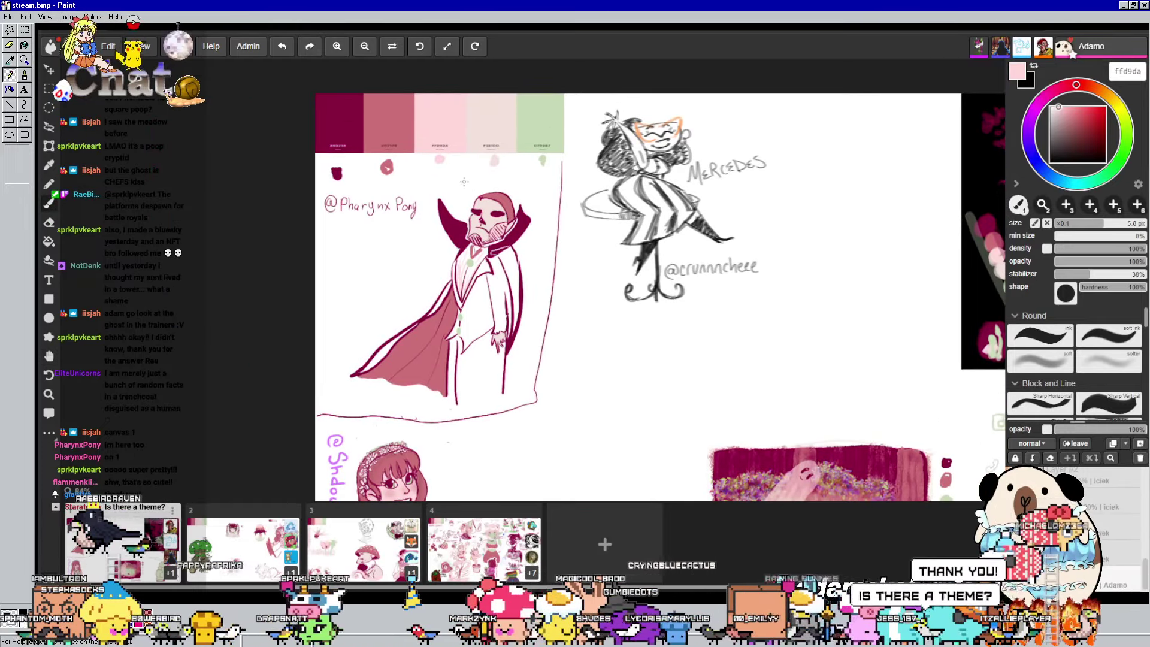
{"action": "scroll", "coordinate": [743, 157], "scroll_direction": "up", "scroll_amount": 5}
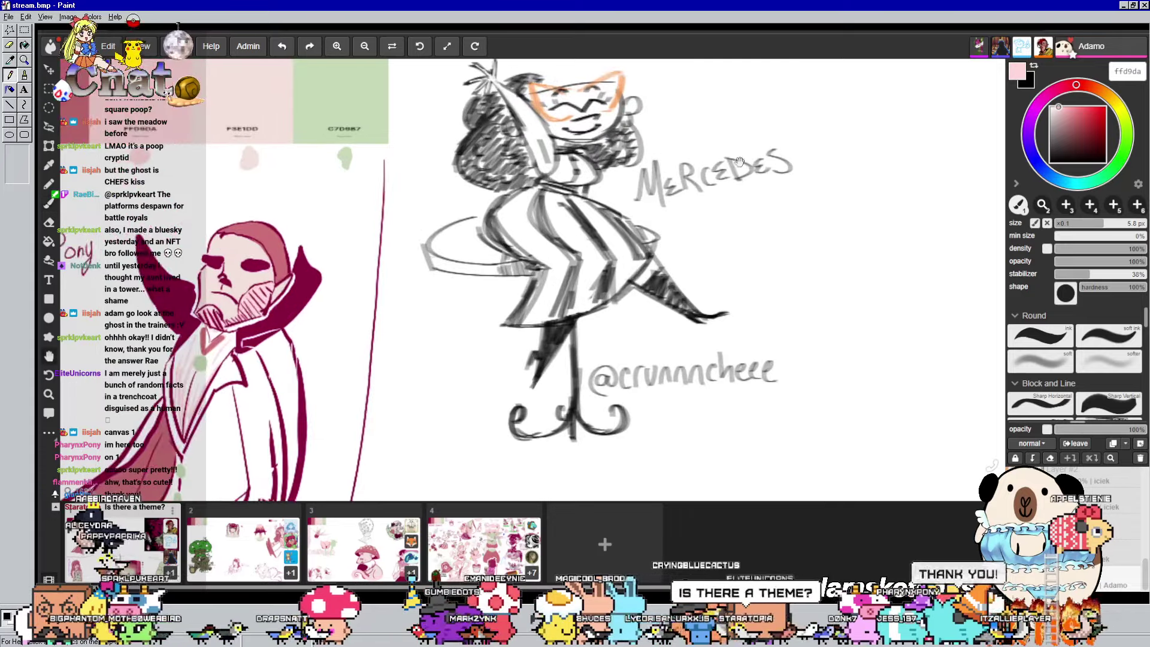
{"action": "left_click_drag", "start_coordinate": [887, 230], "coordinate": [761, 243]}
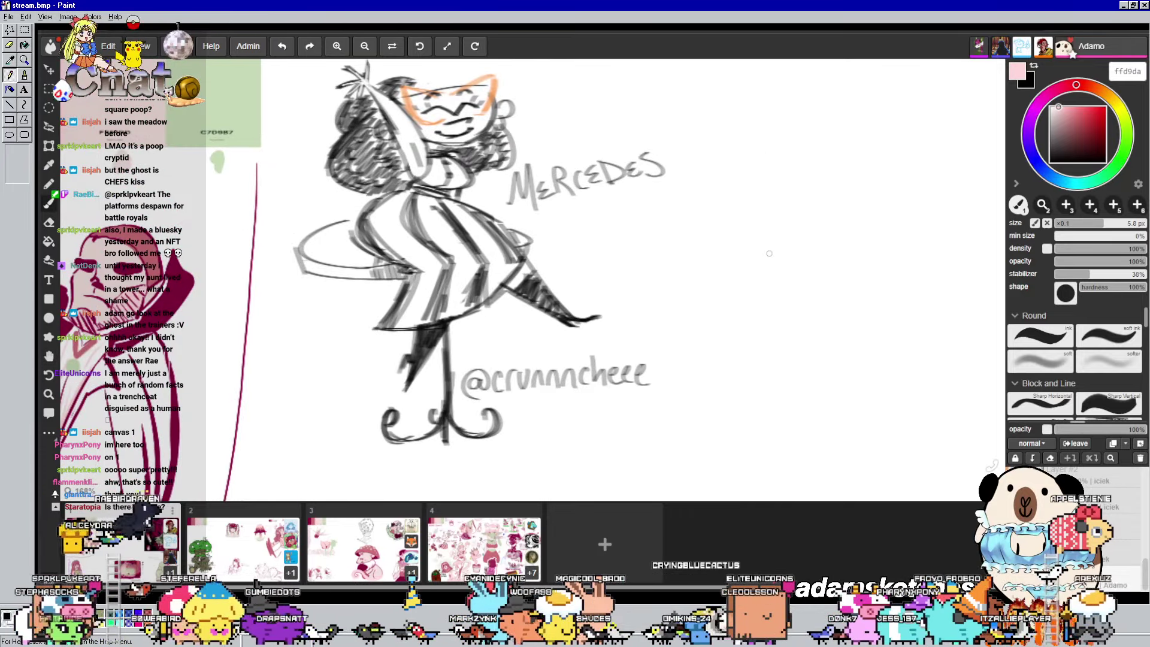
{"action": "scroll", "coordinate": [769, 251], "scroll_direction": "down", "scroll_amount": 4}
{"action": "left_click_drag", "start_coordinate": [508, 450], "coordinate": [576, 165]}
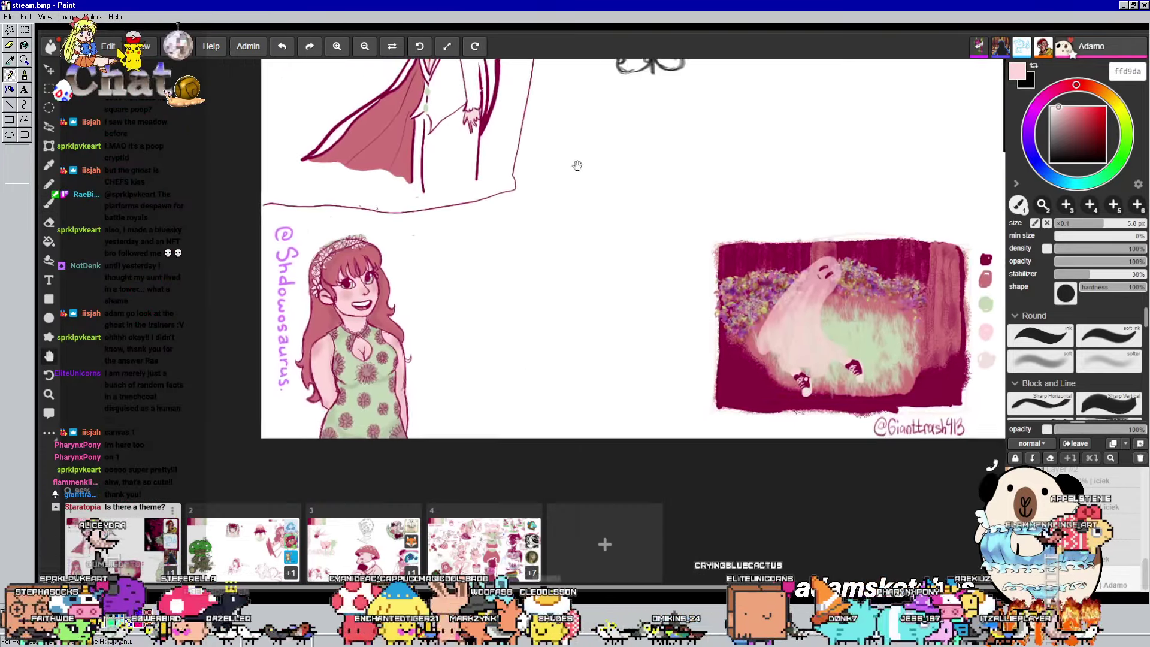
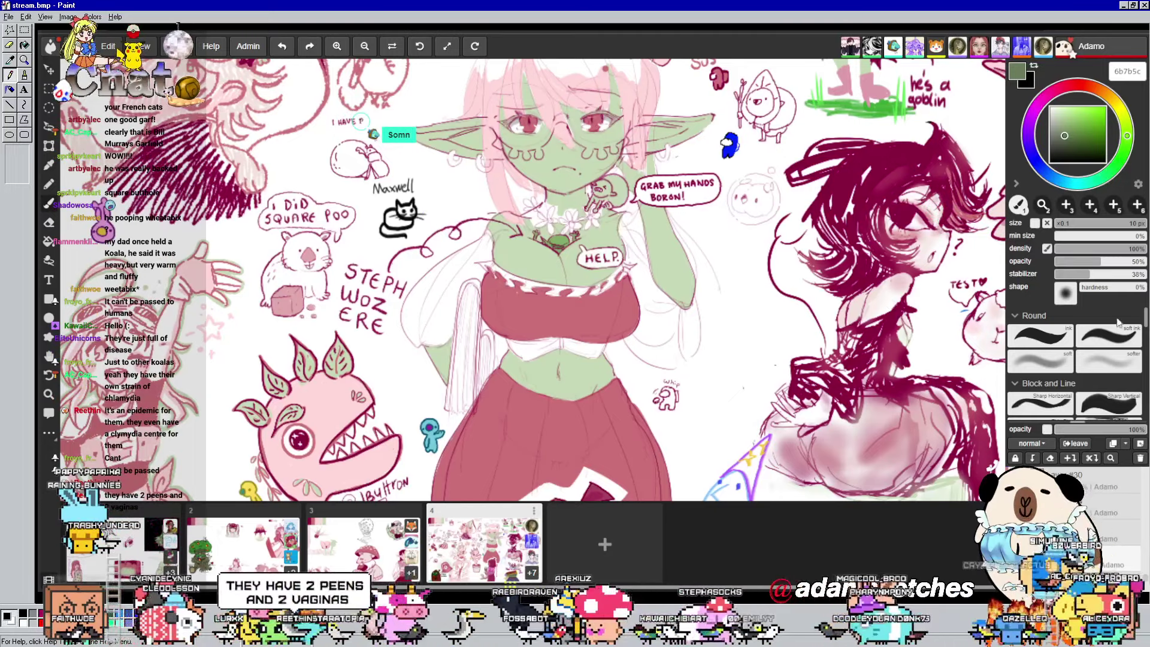
Set the active layer's opacity to 40% and choose the very light green e0f2d1 as the paint color
{"action": "left_click", "coordinate": [1092, 429]}
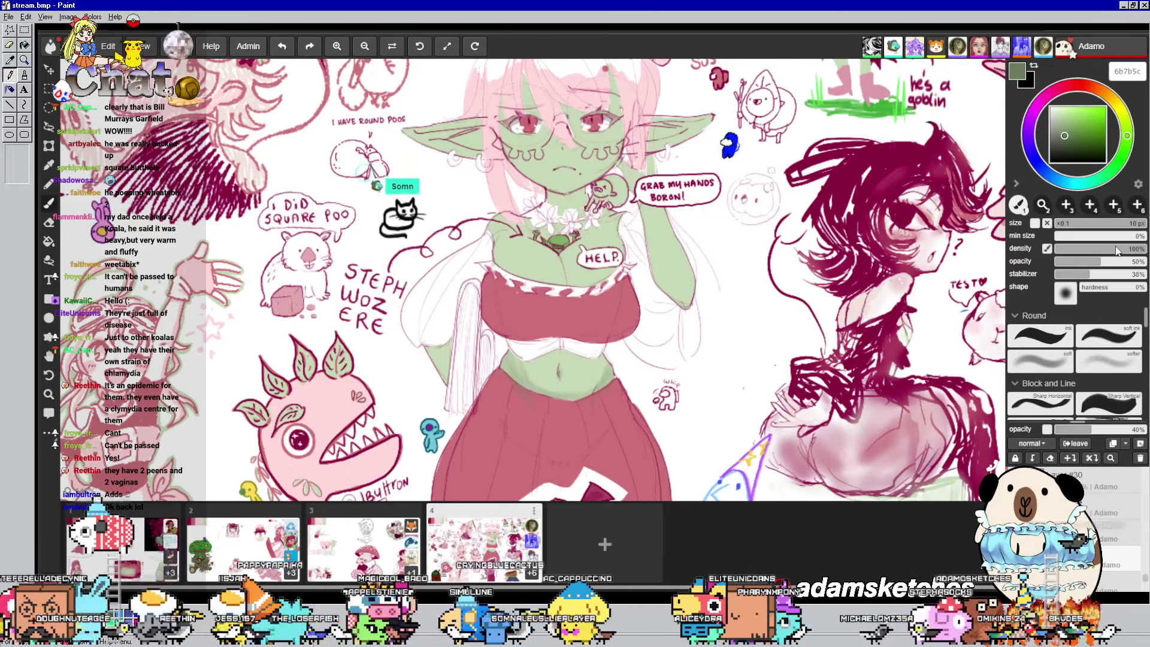
{"action": "left_click", "coordinate": [1057, 111]}
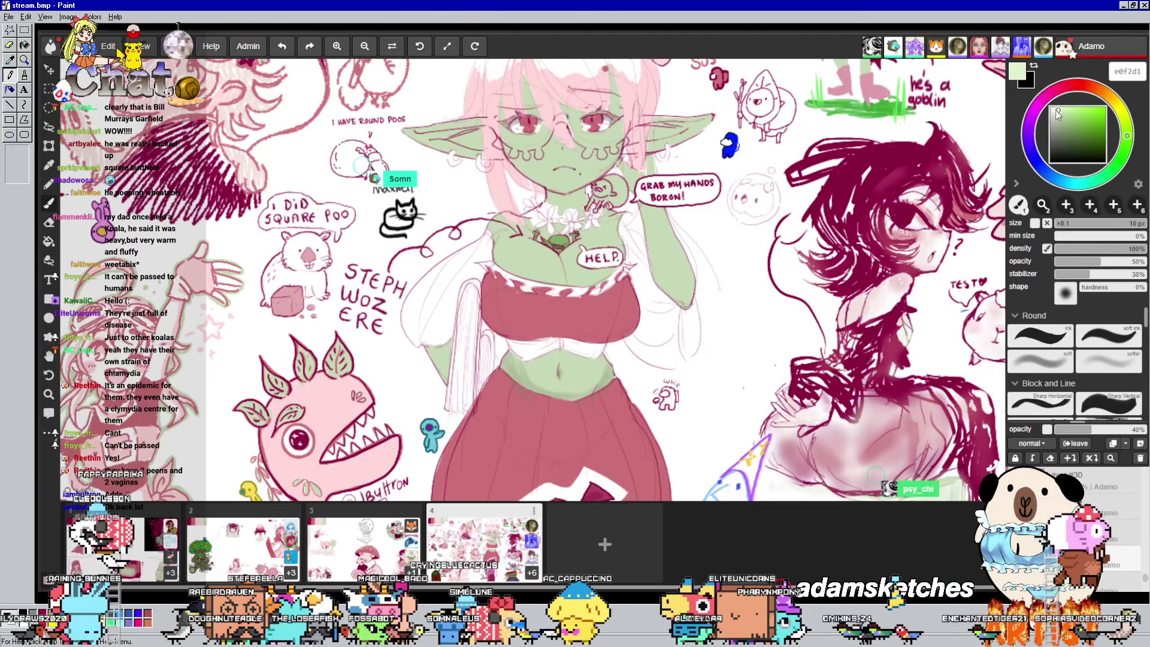
{"action": "left_click", "coordinate": [1057, 110]}
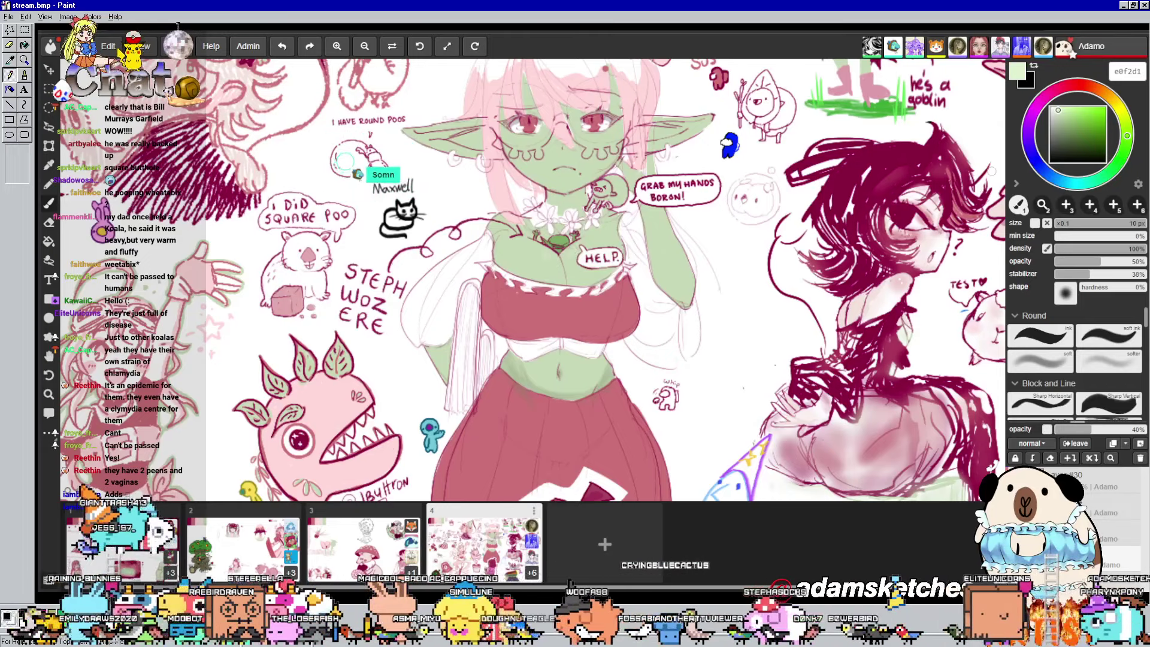
{"action": "left_click_drag", "start_coordinate": [812, 188], "coordinate": [841, 227]}
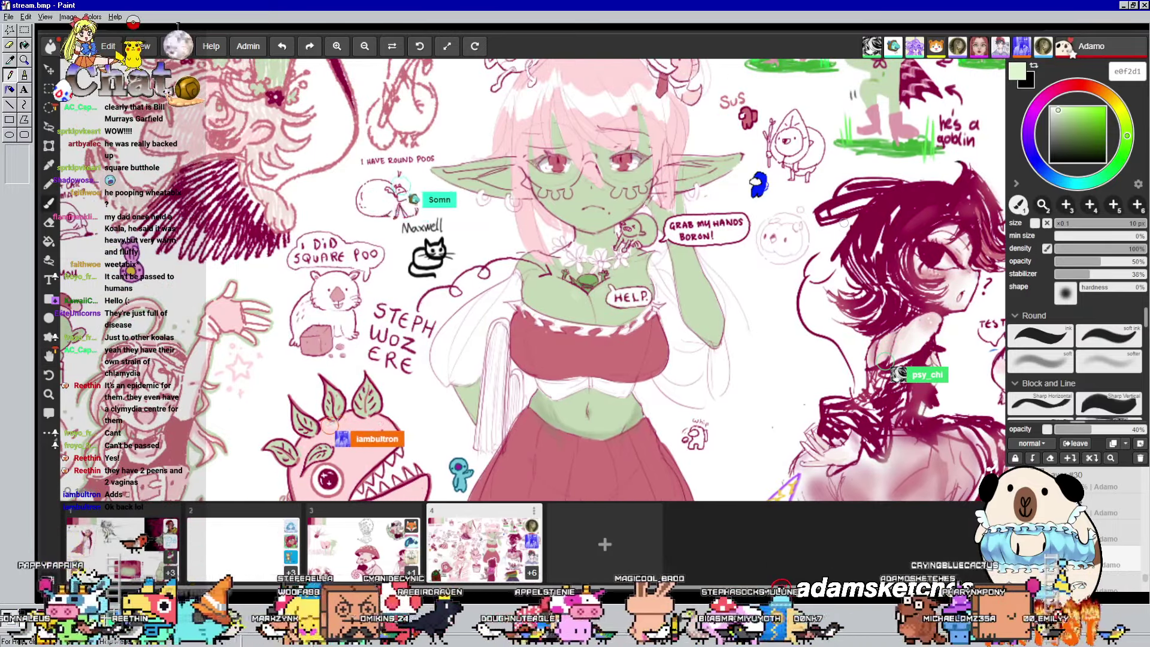
Sample the dark maroon 89023e from the reference palette on the canvas and make another of the artist's own layers active
{"action": "left_click_drag", "start_coordinate": [481, 257], "coordinate": [844, 423]}
{"action": "mouse_move", "coordinate": [405, 274]}
{"action": "left_mouse_down"}
{"action": "mouse_move", "coordinate": [542, 284]}
{"action": "mouse_move", "coordinate": [591, 308]}
{"action": "mouse_move", "coordinate": [215, 172]}
{"action": "left_mouse_up"}
{"action": "left_click", "coordinate": [49, 164]}
{"action": "left_click", "coordinate": [216, 171]}
{"action": "left_click_drag", "start_coordinate": [599, 311], "coordinate": [405, 254]}
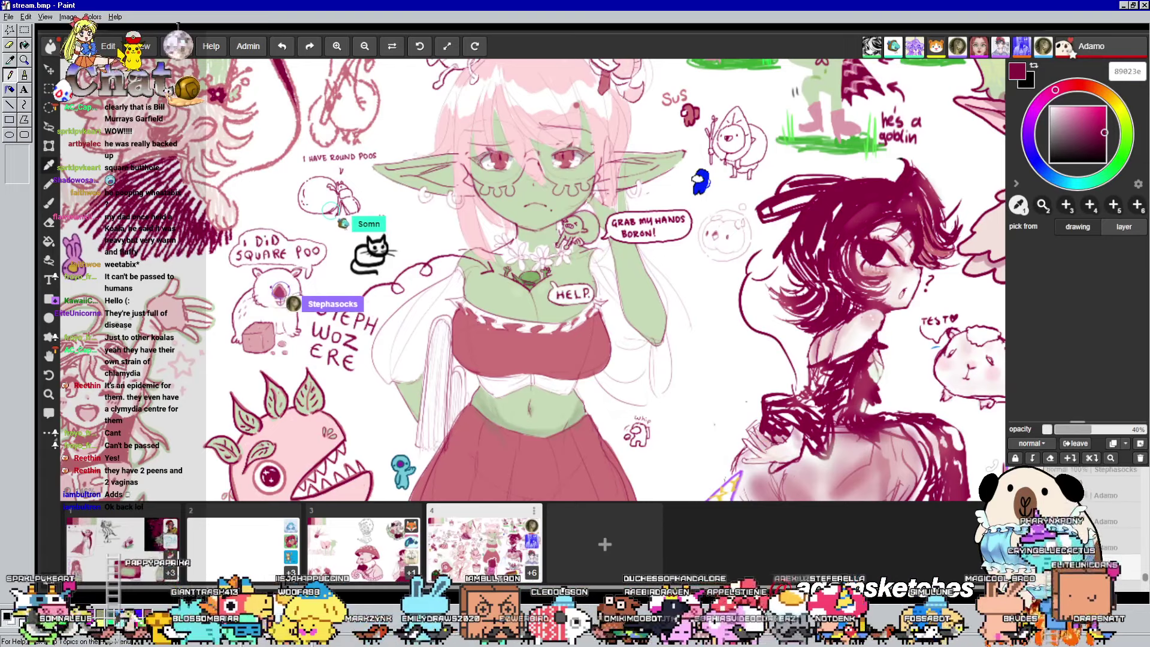
{"action": "left_click", "coordinate": [1112, 535]}
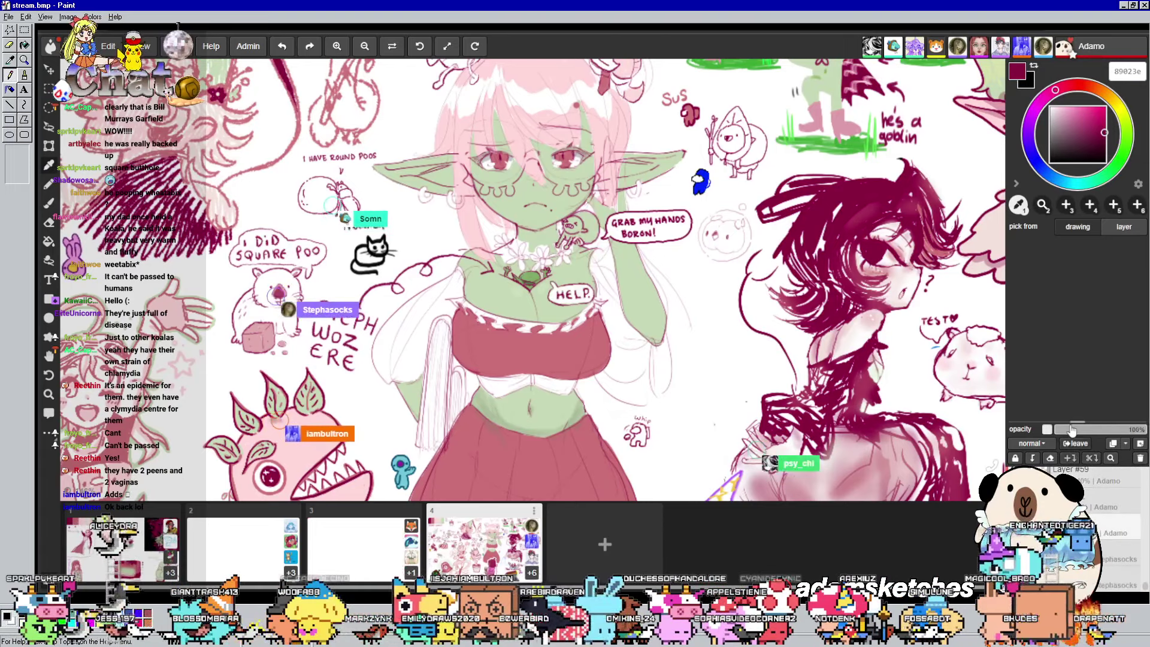
Switch to the Sharp Horizontal brush and set its size to 2.3 px
{"action": "key", "text": "b"}
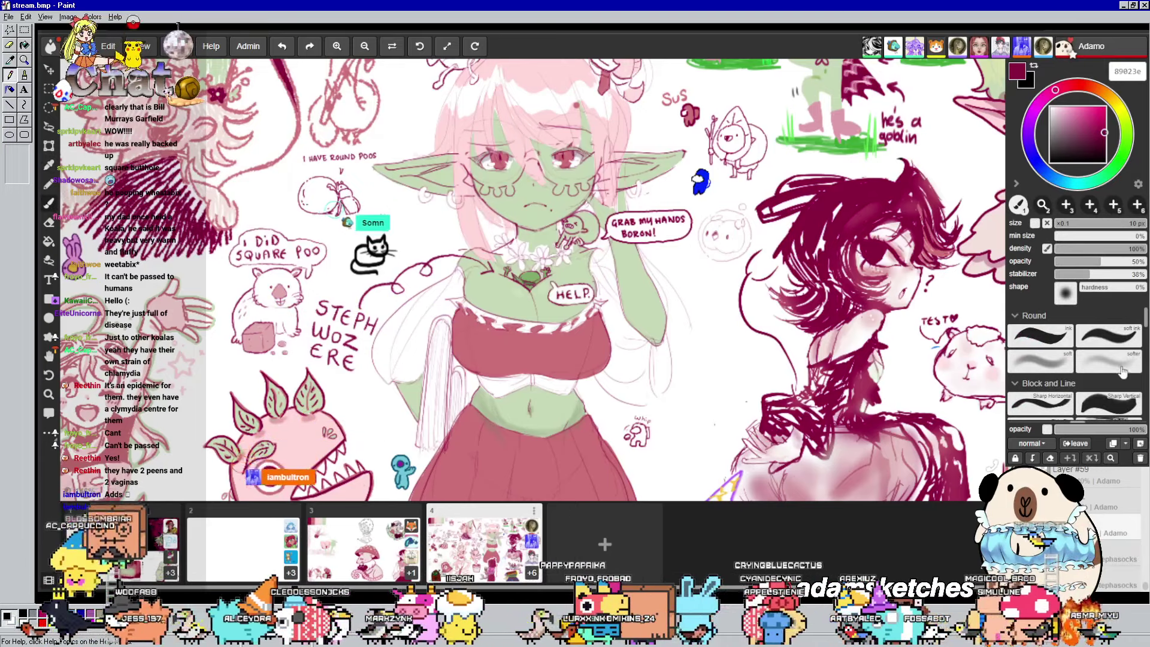
{"action": "scroll", "coordinate": [1060, 370], "scroll_direction": "down", "scroll_amount": 1}
{"action": "left_click", "coordinate": [1060, 370]}
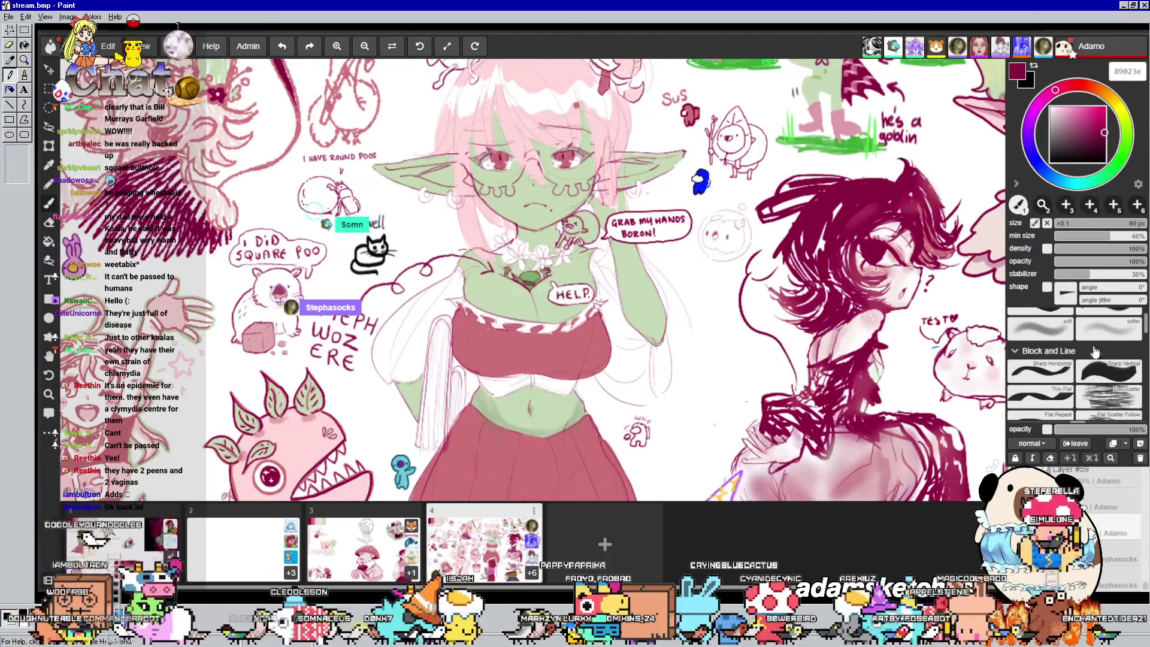
{"action": "left_click_drag", "start_coordinate": [1079, 224], "coordinate": [1061, 223]}
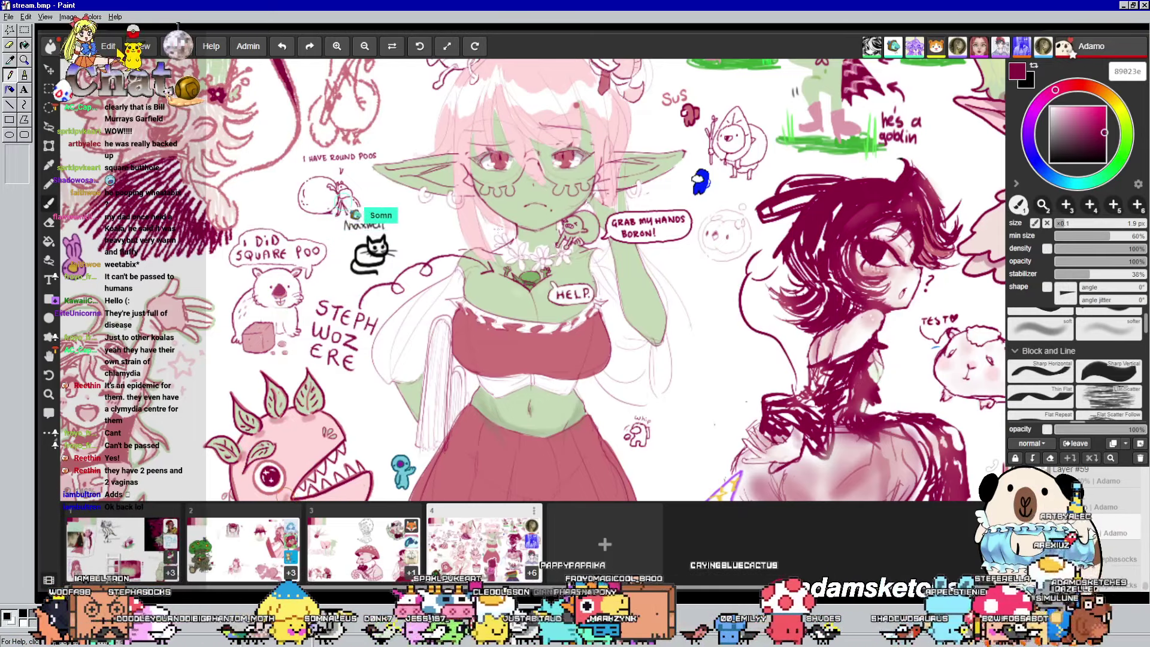
{"action": "left_click_drag", "start_coordinate": [684, 292], "coordinate": [754, 313]}
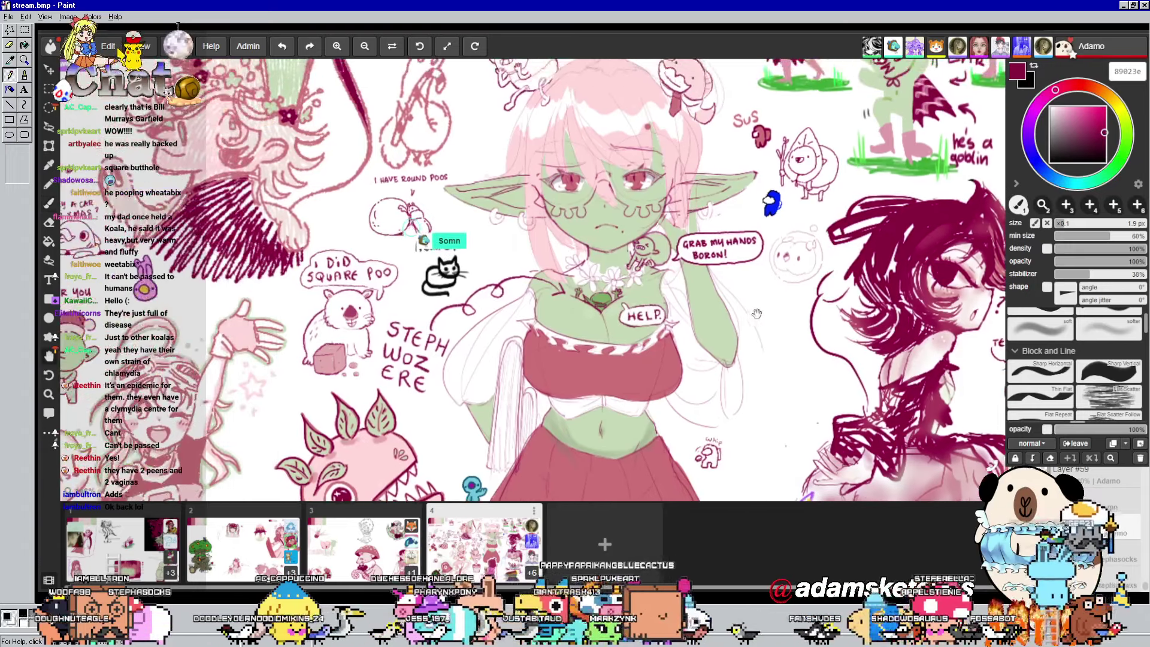
{"action": "left_click", "coordinate": [1064, 223]}
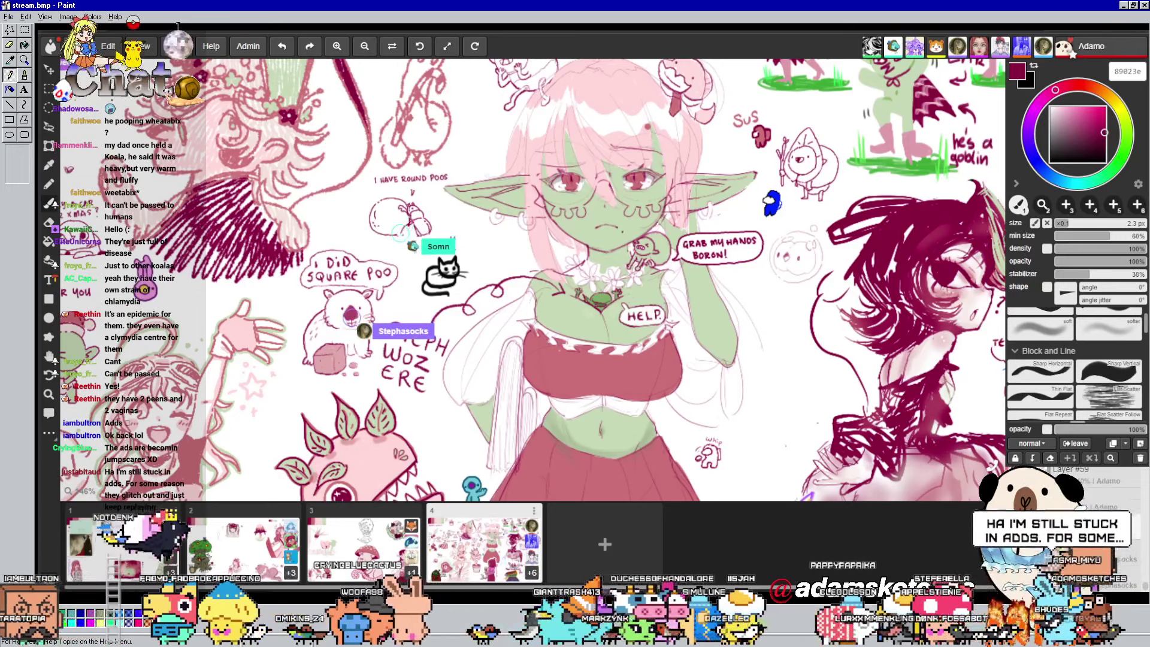
Switch to the third brush preset at 3.6 px and add dark maroon strokes to the hair around the green character's neck
{"action": "left_click", "coordinate": [1066, 204]}
{"action": "left_click_drag", "start_coordinate": [1073, 225], "coordinate": [1084, 225]}
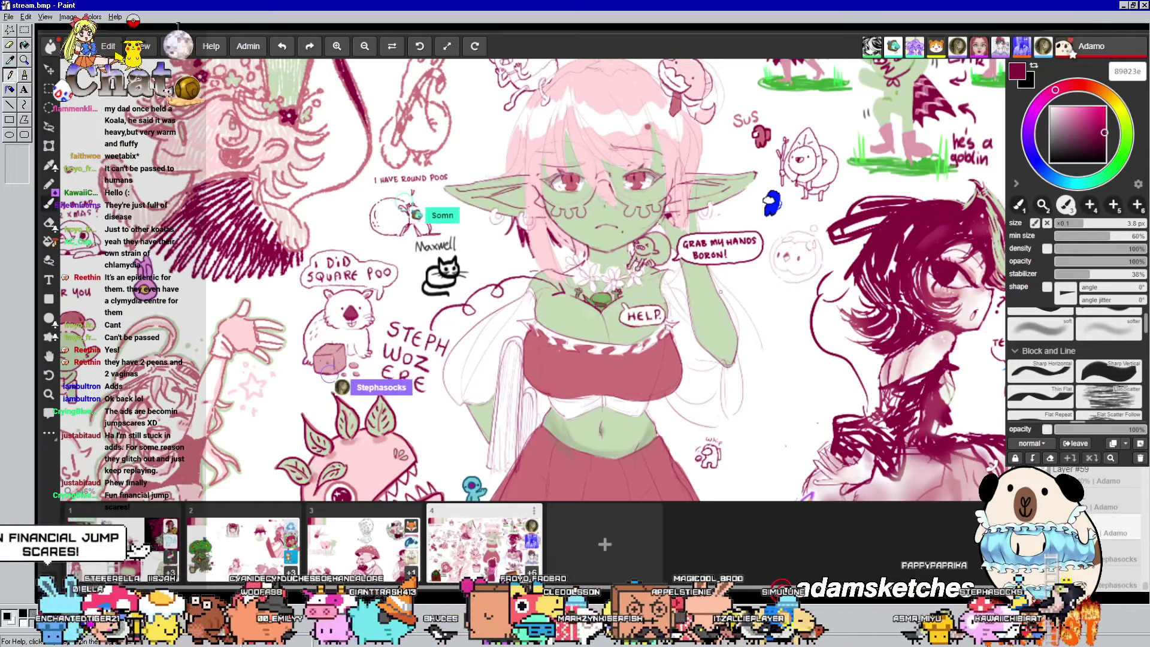
{"action": "left_click_drag", "start_coordinate": [782, 315], "coordinate": [817, 304]}
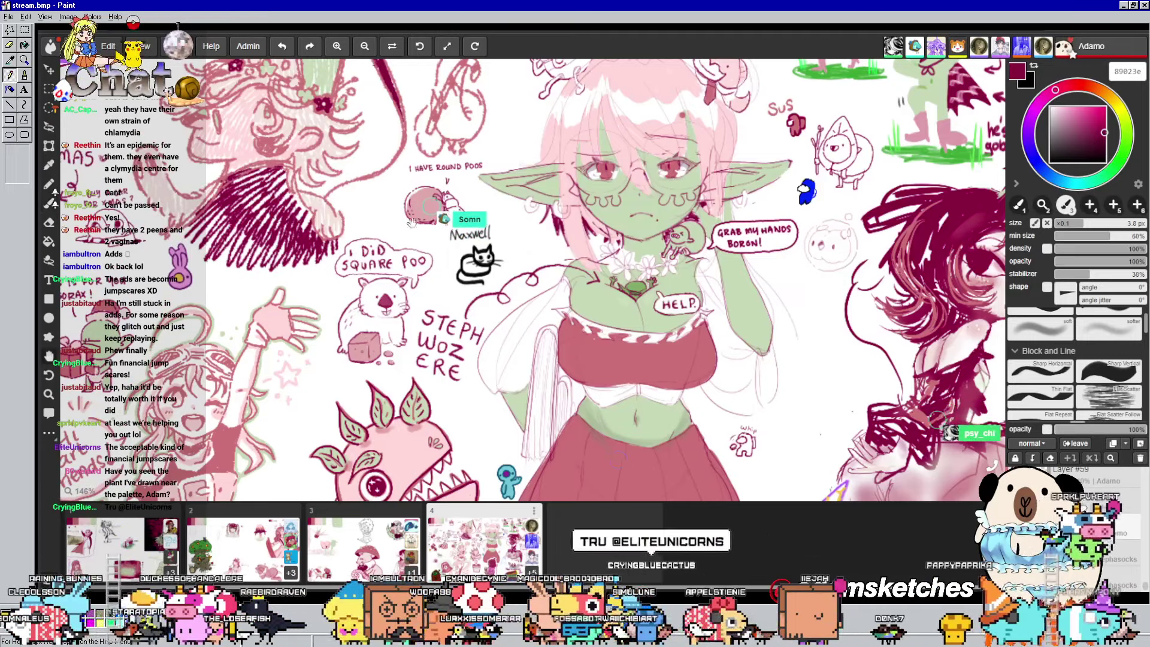
Examine the pixel-art potted rose beside the palette, along with its pixel signature, at close range
{"action": "left_click_drag", "start_coordinate": [412, 222], "coordinate": [796, 382]}
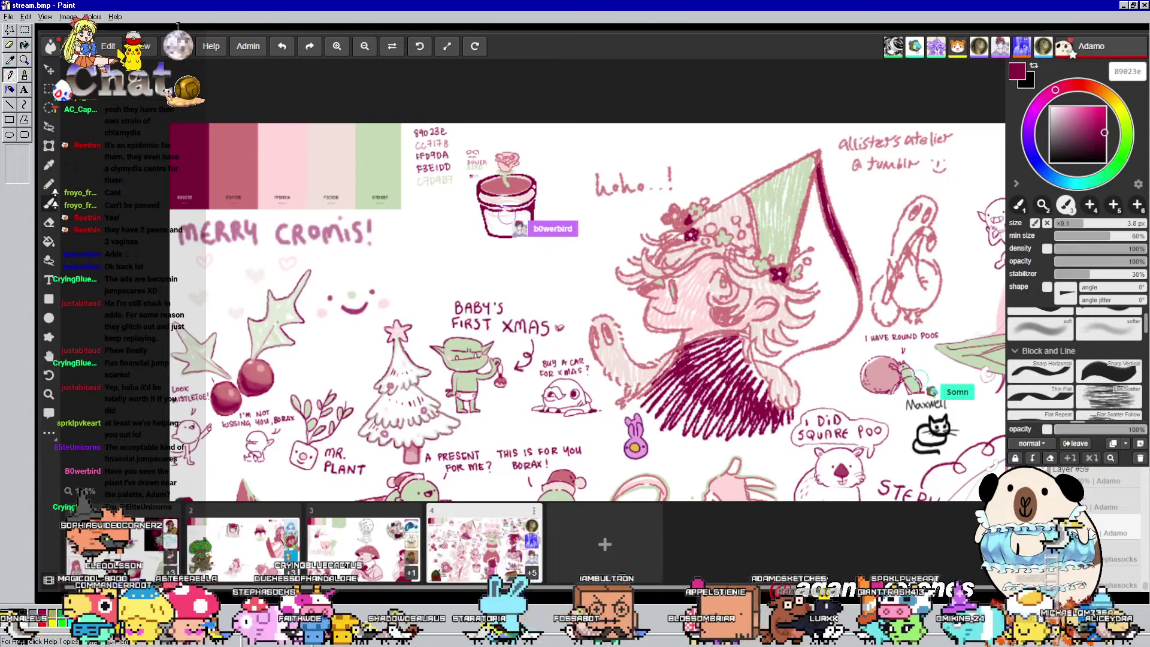
{"action": "scroll", "coordinate": [491, 175], "scroll_direction": "up", "scroll_amount": 7}
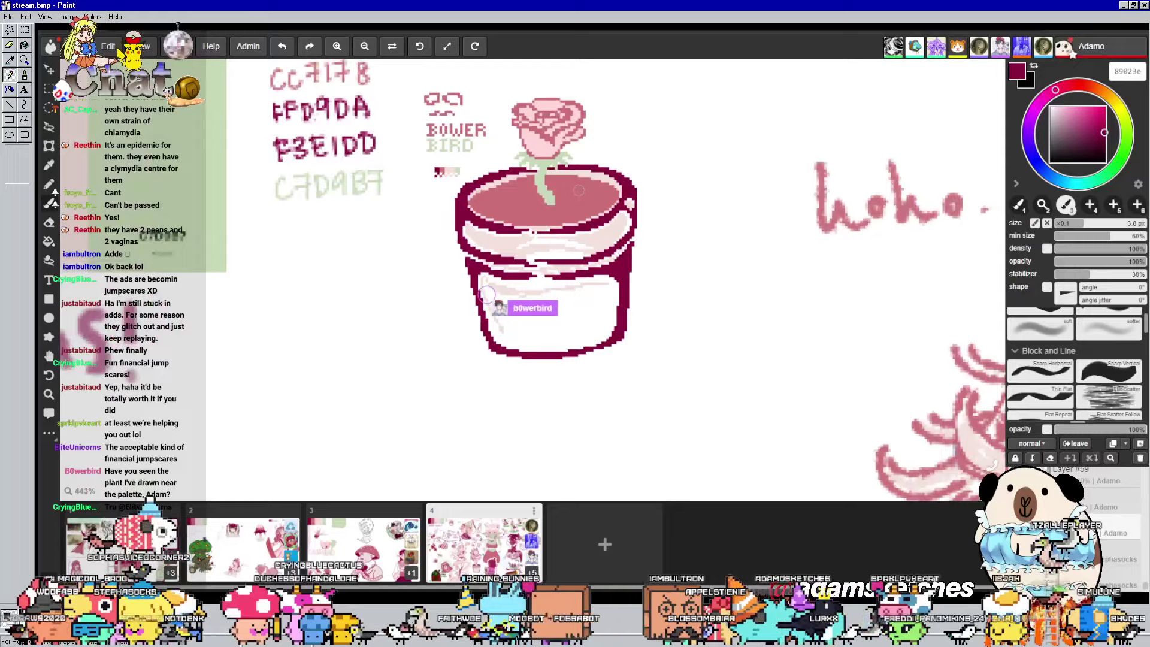
{"action": "scroll", "coordinate": [435, 149], "scroll_direction": "up", "scroll_amount": 8}
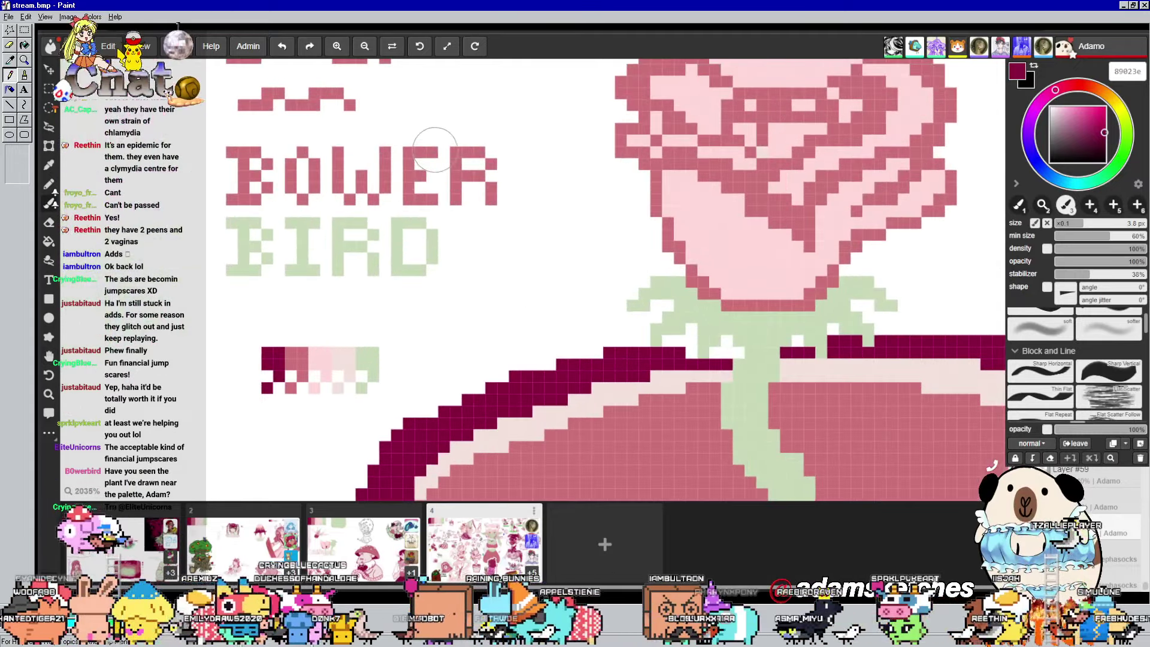
{"action": "left_click_drag", "start_coordinate": [423, 165], "coordinate": [539, 236]}
{"action": "scroll", "coordinate": [444, 267], "scroll_direction": "up", "scroll_amount": 3}
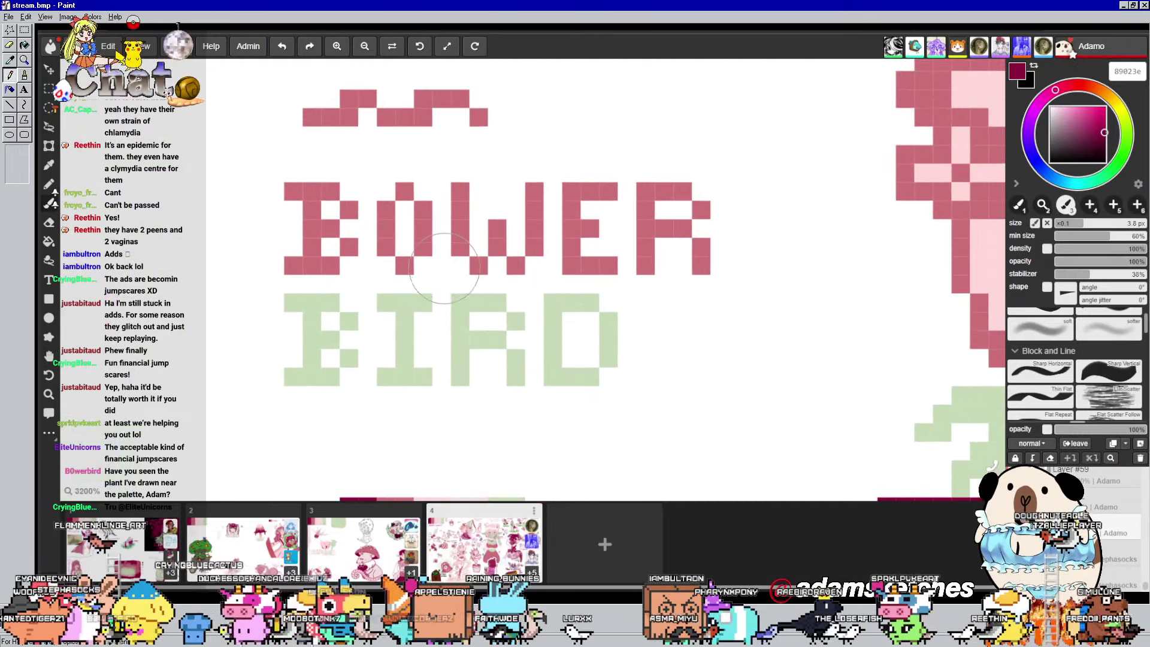
{"action": "mouse_move", "coordinate": [491, 327]}
{"action": "left_mouse_down"}
{"action": "mouse_move", "coordinate": [503, 246]}
{"action": "mouse_move", "coordinate": [535, 355]}
{"action": "left_mouse_up"}
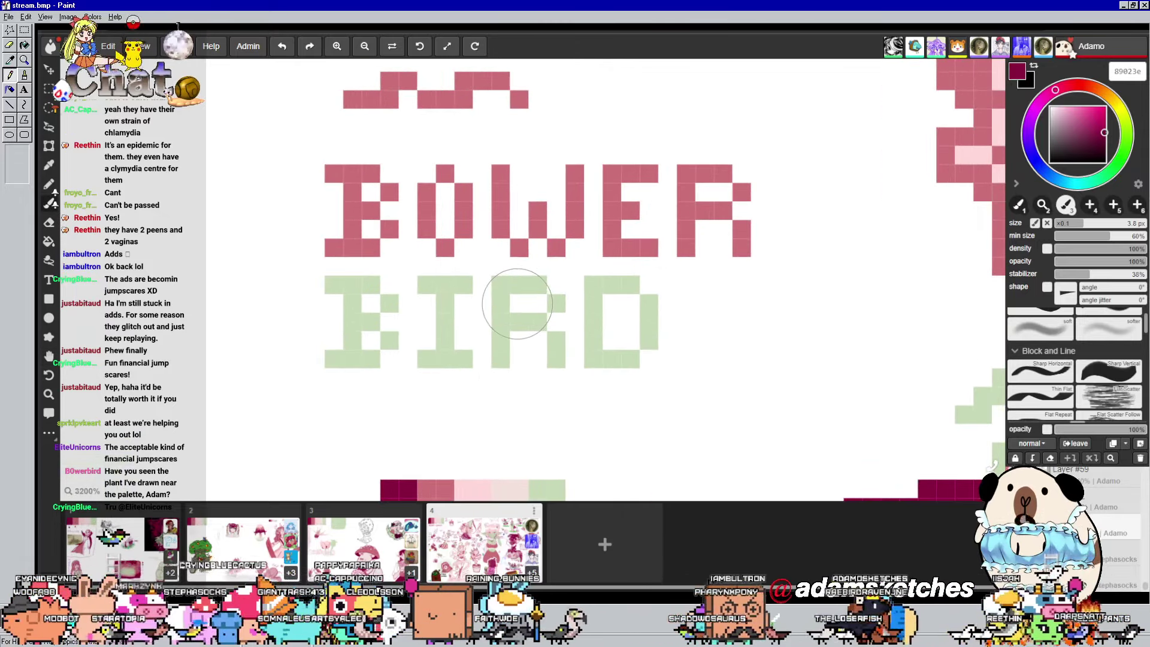
Examine the whole flower pot with its handwritten color codes, and bring the green character back into view
{"action": "scroll", "coordinate": [517, 303], "scroll_direction": "down", "scroll_amount": 6}
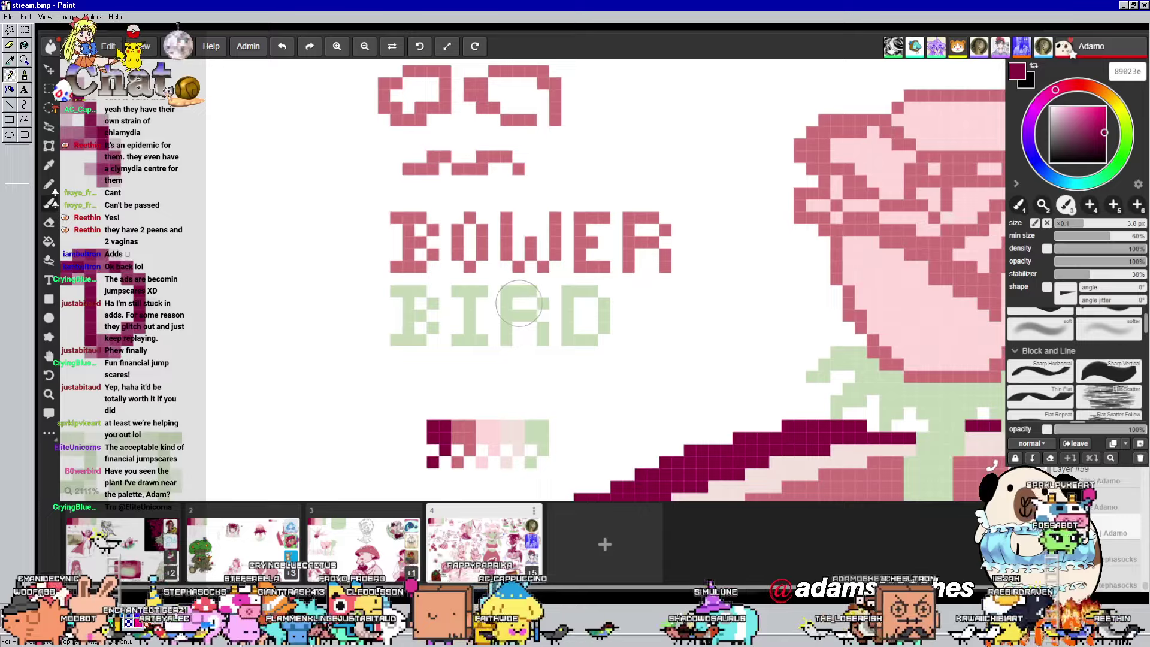
{"action": "scroll", "coordinate": [478, 250], "scroll_direction": "down", "scroll_amount": 2}
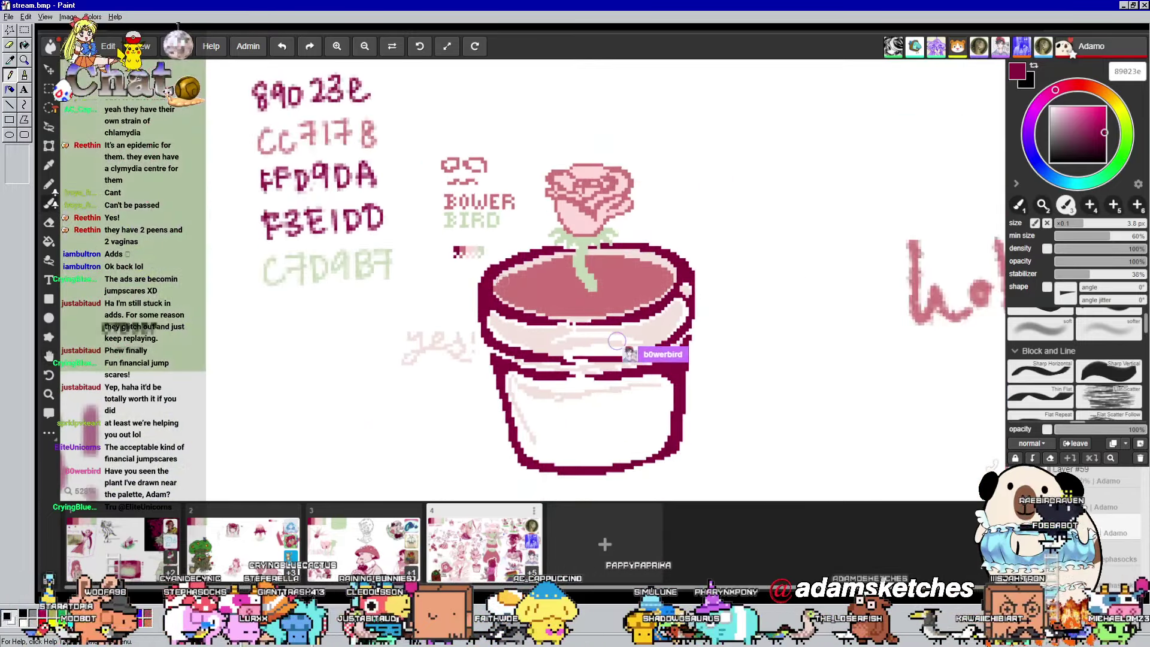
{"action": "scroll", "coordinate": [503, 251], "scroll_direction": "down", "scroll_amount": 2}
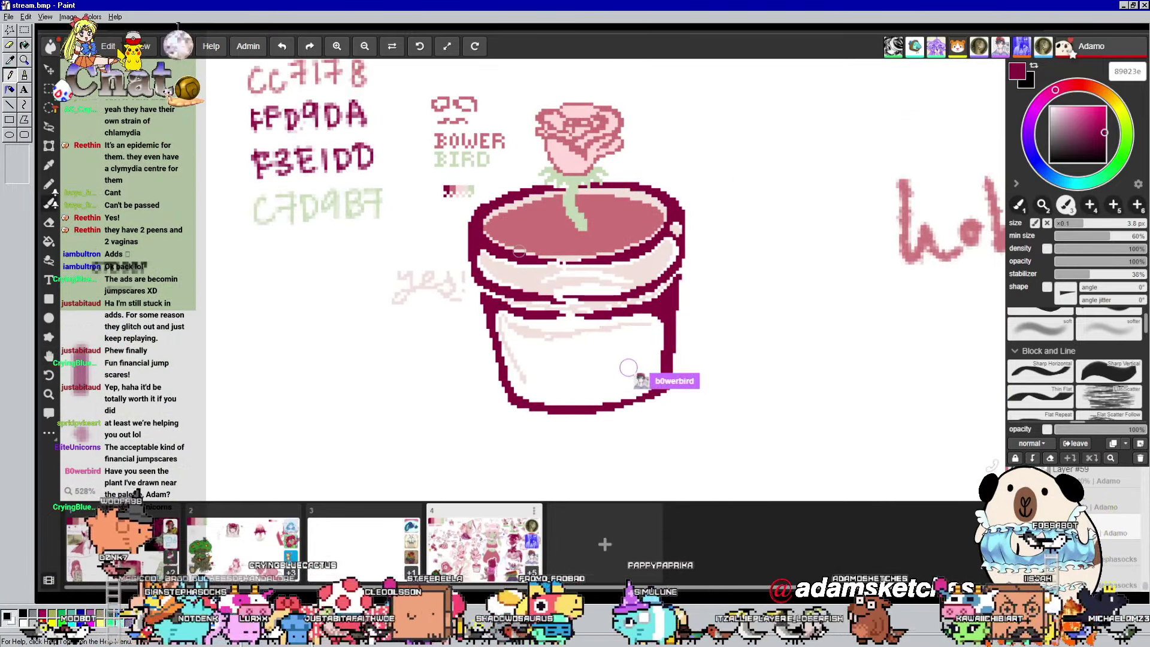
{"action": "scroll", "coordinate": [518, 252], "scroll_direction": "down", "scroll_amount": 2}
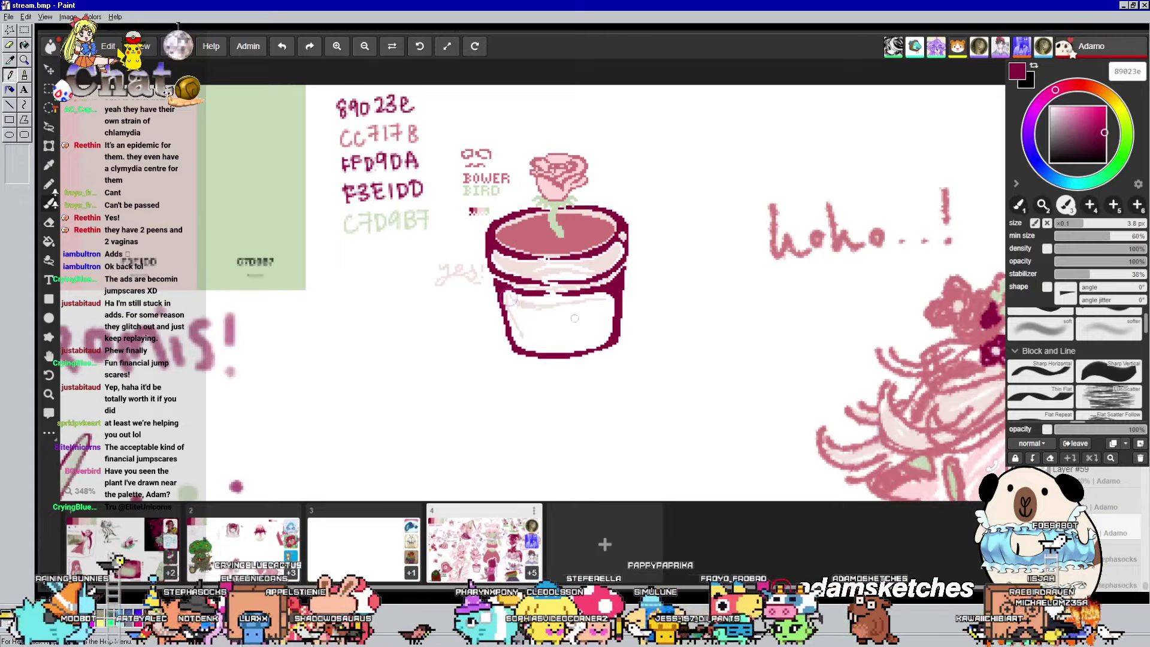
{"action": "scroll", "coordinate": [645, 287], "scroll_direction": "down", "scroll_amount": 4}
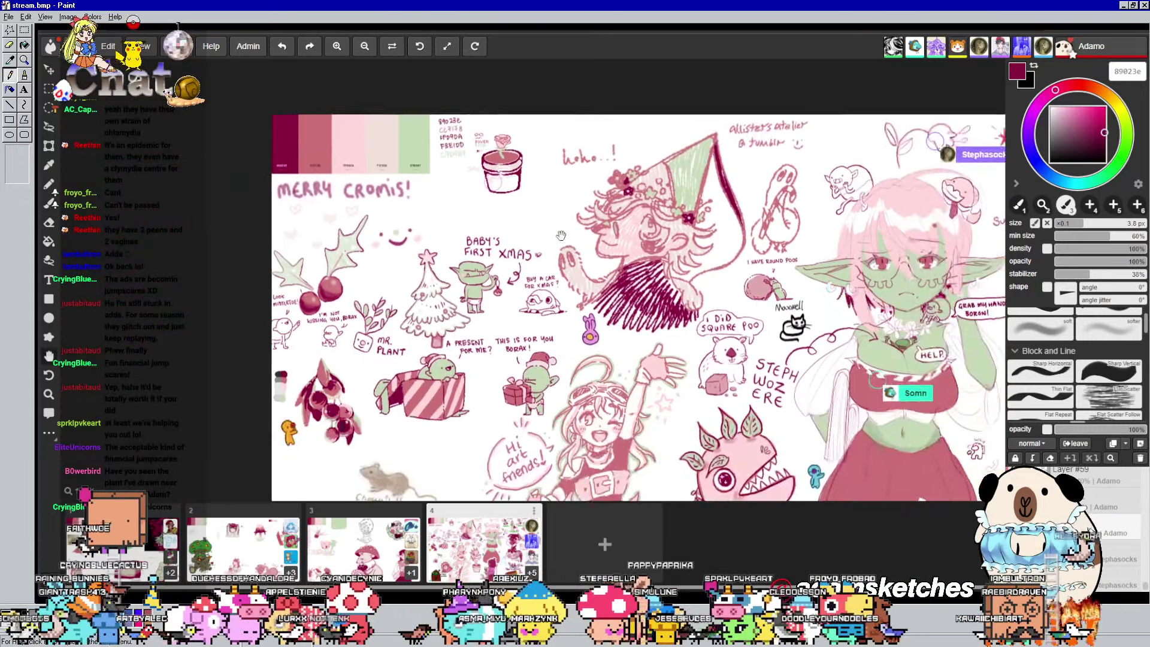
{"action": "left_click_drag", "start_coordinate": [684, 351], "coordinate": [469, 229]}
{"action": "left_click_drag", "start_coordinate": [581, 251], "coordinate": [494, 219]}
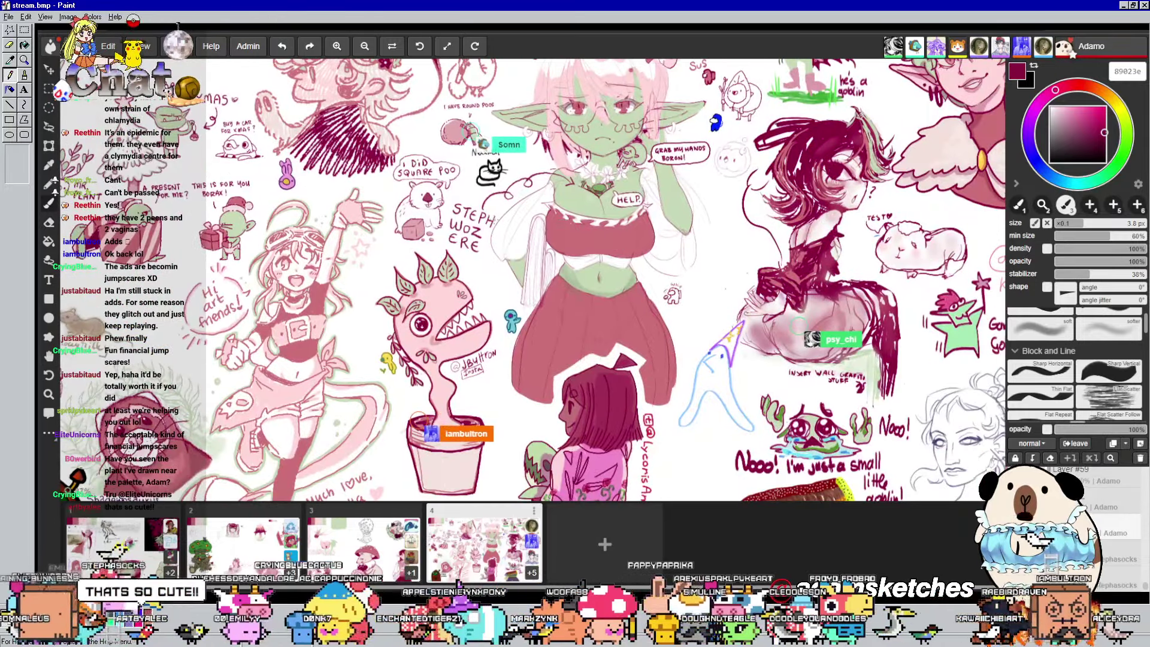
Sample the pale green c7d9b7 from the character's face and set the brush to 5.6 px
{"action": "scroll", "coordinate": [508, 237], "scroll_direction": "down", "scroll_amount": 2}
{"action": "scroll", "coordinate": [554, 209], "scroll_direction": "up", "scroll_amount": 2}
{"action": "left_click_drag", "start_coordinate": [556, 207], "coordinate": [545, 249]}
{"action": "scroll", "coordinate": [554, 208], "scroll_direction": "up", "scroll_amount": 2}
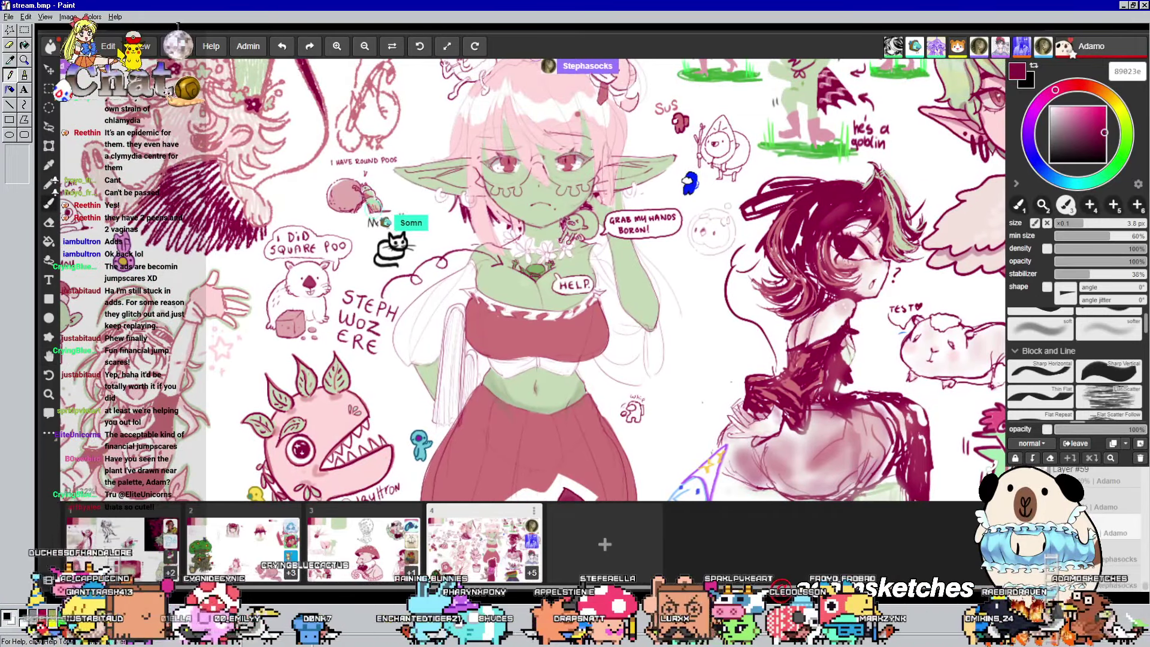
{"action": "scroll", "coordinate": [560, 218], "scroll_direction": "up", "scroll_amount": 3}
{"action": "scroll", "coordinate": [551, 236], "scroll_direction": "up", "scroll_amount": 4}
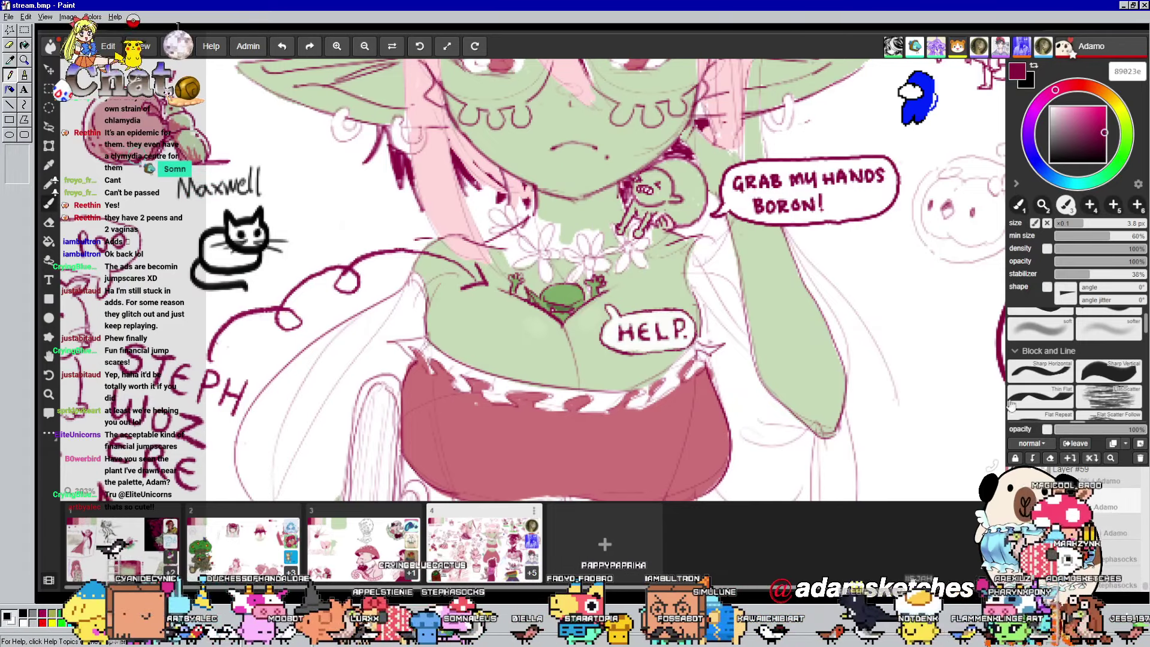
{"action": "left_click", "coordinate": [50, 169]}
{"action": "left_click", "coordinate": [530, 138]}
{"action": "left_click", "coordinate": [49, 184]}
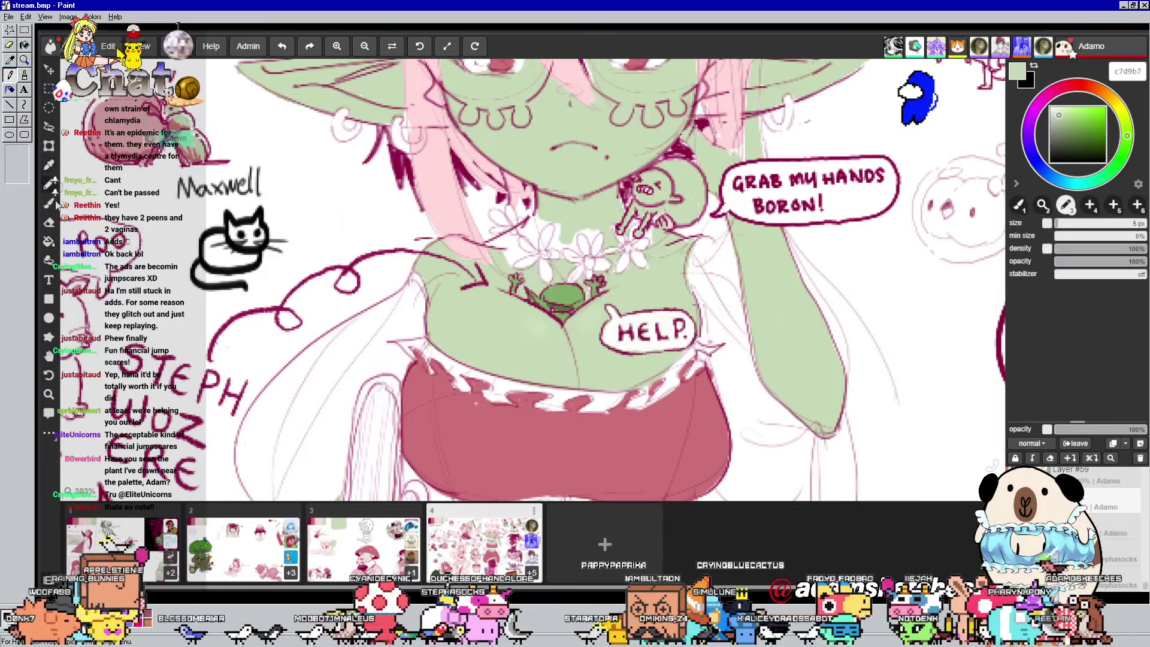
{"action": "left_click", "coordinate": [51, 204]}
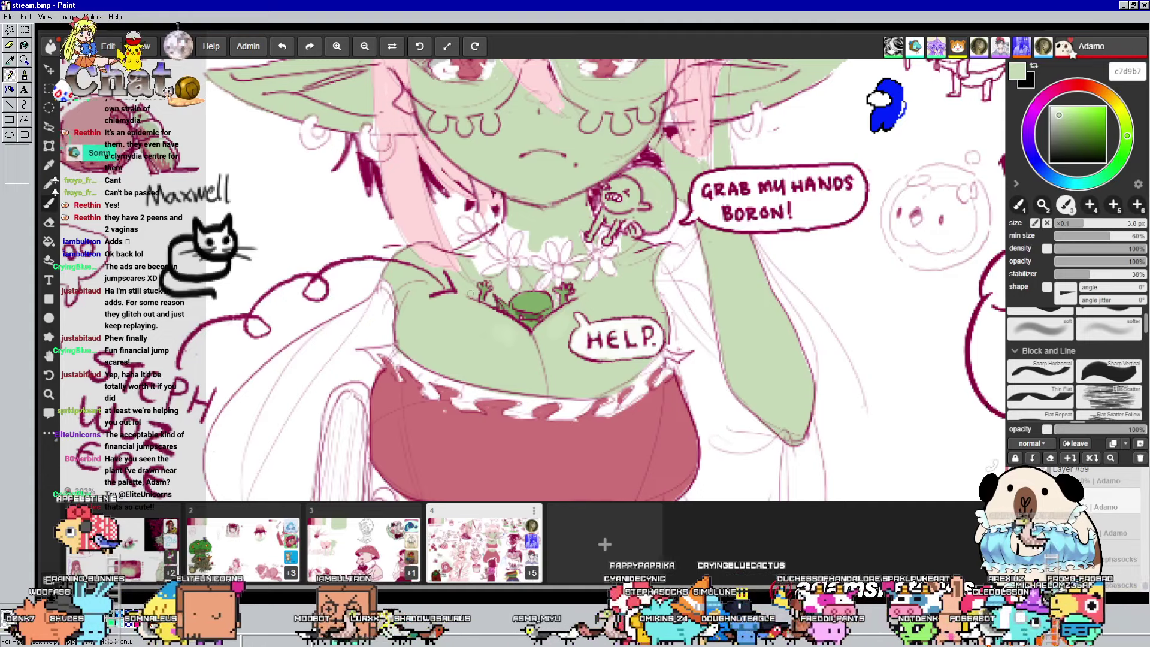
{"action": "key", "text": "bracketright"}
{"action": "key", "text": "bracketright"}
{"action": "key", "text": "bracketright"}
Examine the green character's sleeves, cropped top and waist up close, and review the figure among the surrounding drawings
{"action": "key", "text": "space"}
{"action": "mouse_move", "coordinate": [472, 251]}
{"action": "left_mouse_down"}
{"action": "mouse_move", "coordinate": [760, 184]}
{"action": "mouse_move", "coordinate": [727, 210]}
{"action": "left_mouse_up"}
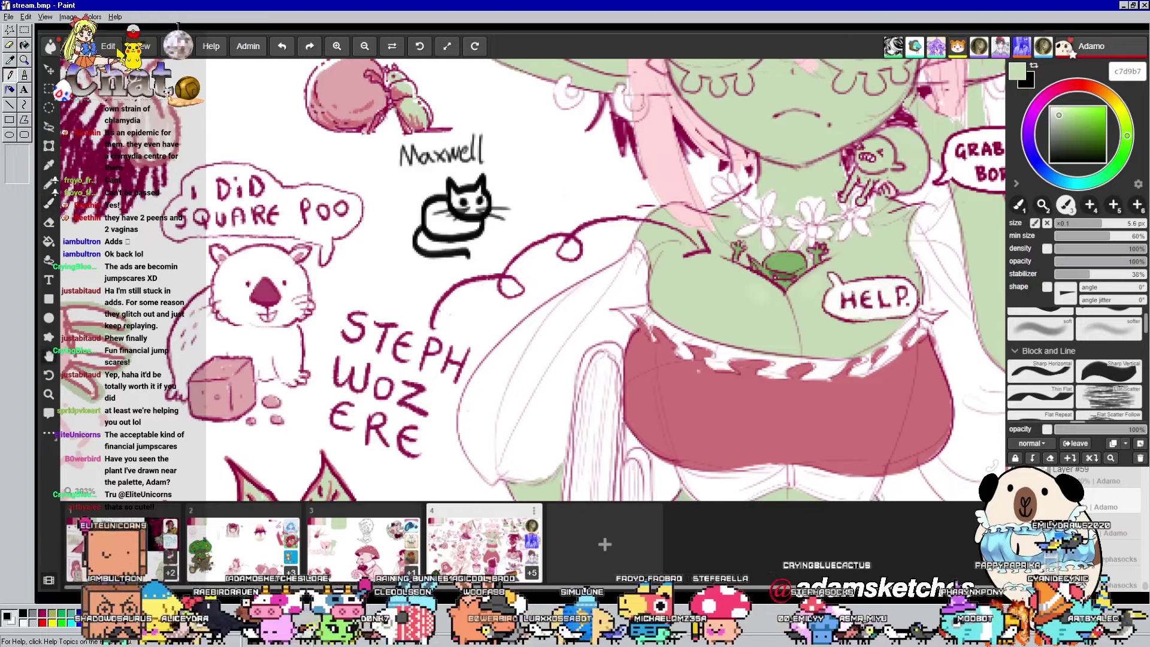
{"action": "left_click_drag", "start_coordinate": [819, 244], "coordinate": [747, 254]}
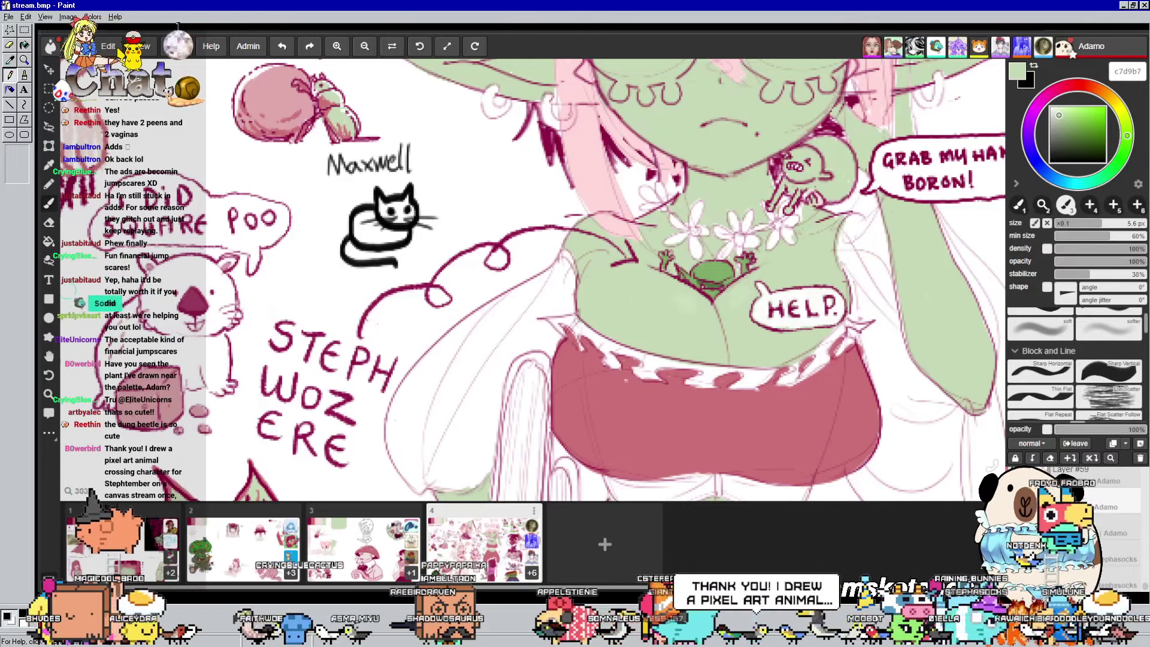
{"action": "key", "text": "space"}
{"action": "mouse_move", "coordinate": [896, 341]}
{"action": "left_mouse_down"}
{"action": "mouse_move", "coordinate": [832, 330]}
{"action": "mouse_move", "coordinate": [886, 171]}
{"action": "left_mouse_up"}
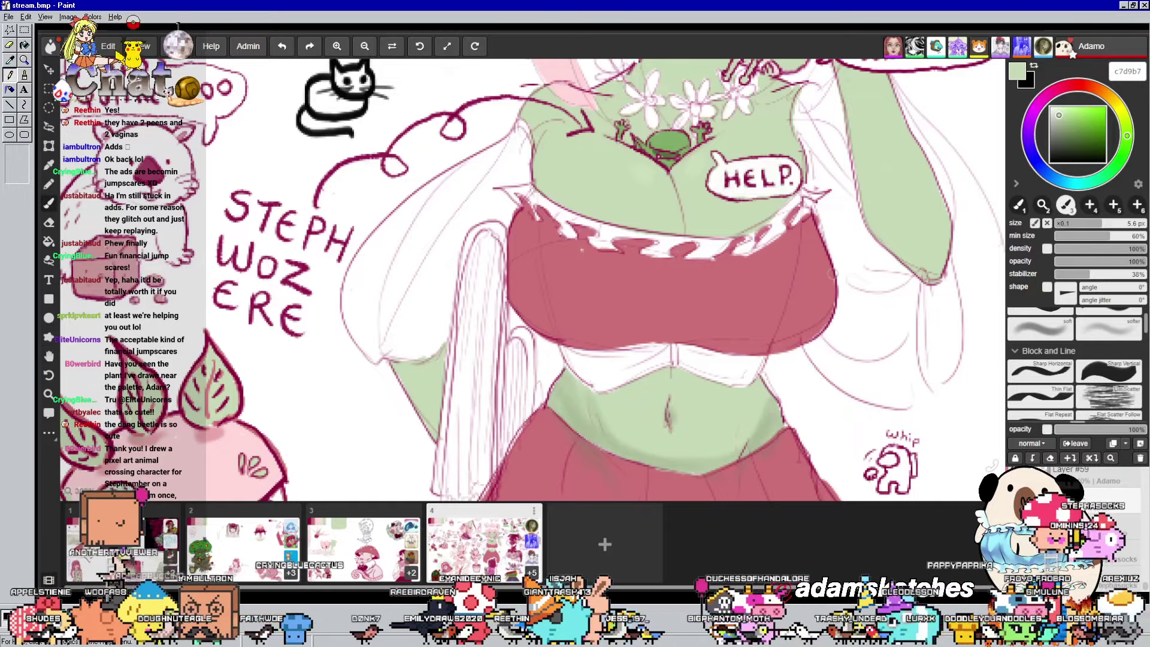
{"action": "scroll", "coordinate": [410, 186], "scroll_direction": "down", "scroll_amount": 8}
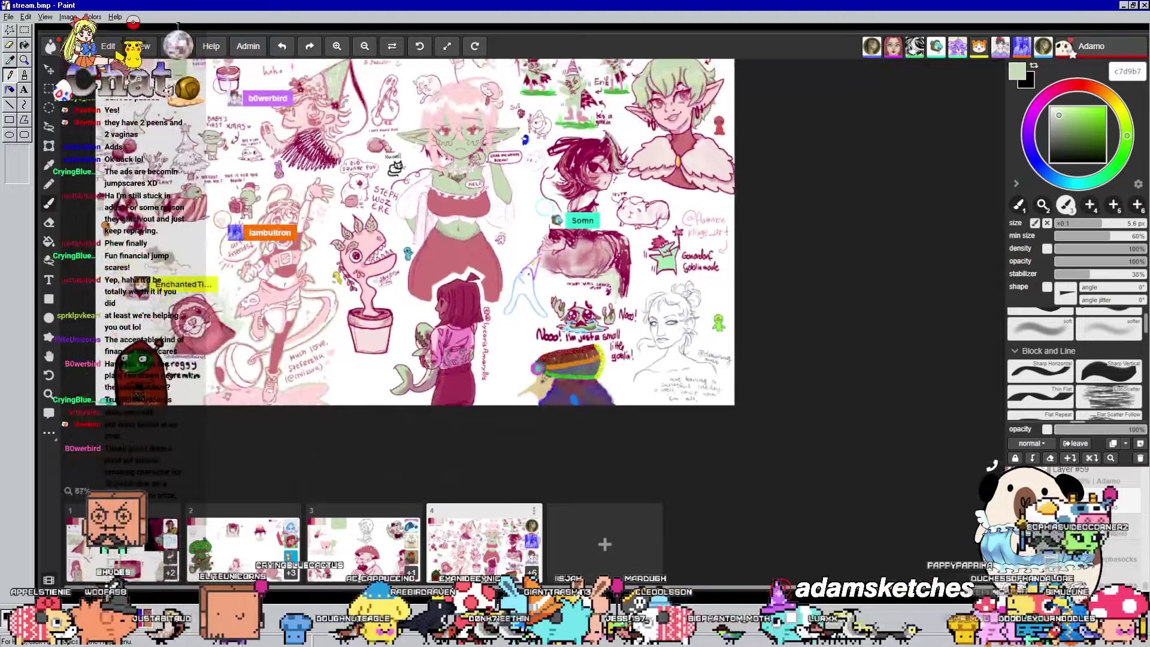
{"action": "scroll", "coordinate": [400, 170], "scroll_direction": "down", "scroll_amount": 1}
{"action": "left_click_drag", "start_coordinate": [400, 170], "coordinate": [503, 163]}
{"action": "scroll", "coordinate": [415, 196], "scroll_direction": "up", "scroll_amount": 2}
{"action": "scroll", "coordinate": [497, 166], "scroll_direction": "up", "scroll_amount": 3}
{"action": "left_click_drag", "start_coordinate": [616, 224], "coordinate": [491, 192]}
{"action": "left_click_drag", "start_coordinate": [480, 268], "coordinate": [613, 260]}
{"action": "left_click_drag", "start_coordinate": [375, 222], "coordinate": [445, 243]}
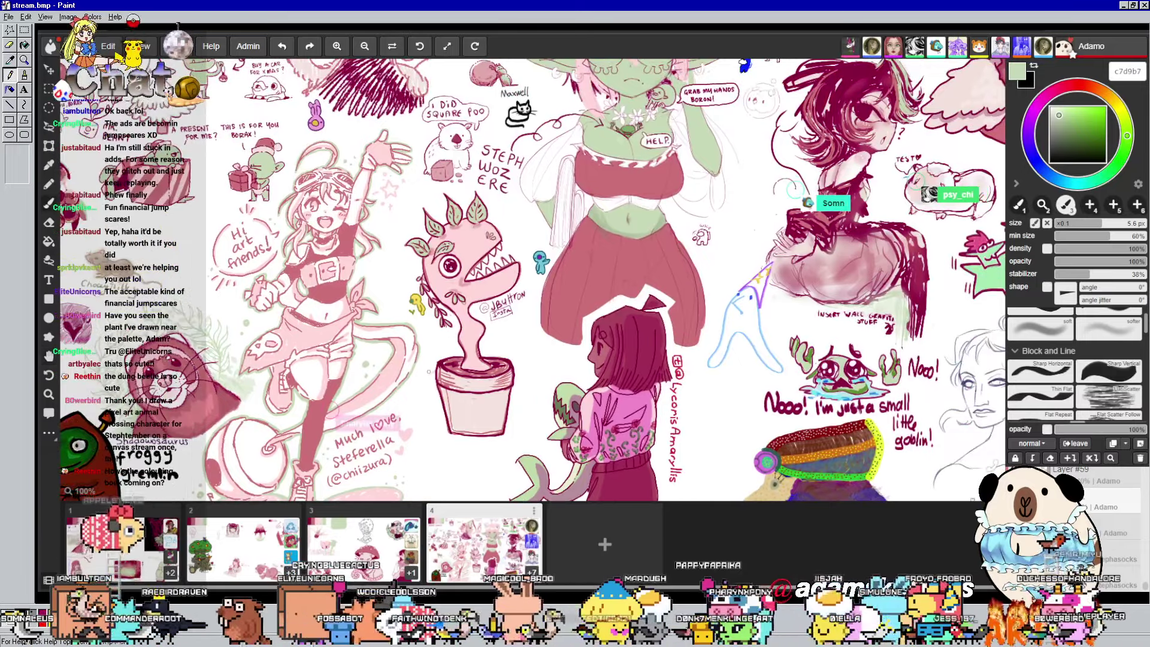
Examine the ferret portrait framed by pale green leaves, focusing closely on its face
{"action": "left_click_drag", "start_coordinate": [345, 302], "coordinate": [497, 273]}
{"action": "scroll", "coordinate": [479, 281], "scroll_direction": "up", "scroll_amount": 2}
{"action": "scroll", "coordinate": [332, 331], "scroll_direction": "up", "scroll_amount": 3}
{"action": "left_click_drag", "start_coordinate": [243, 373], "coordinate": [407, 293]}
{"action": "scroll", "coordinate": [406, 293], "scroll_direction": "up", "scroll_amount": 1}
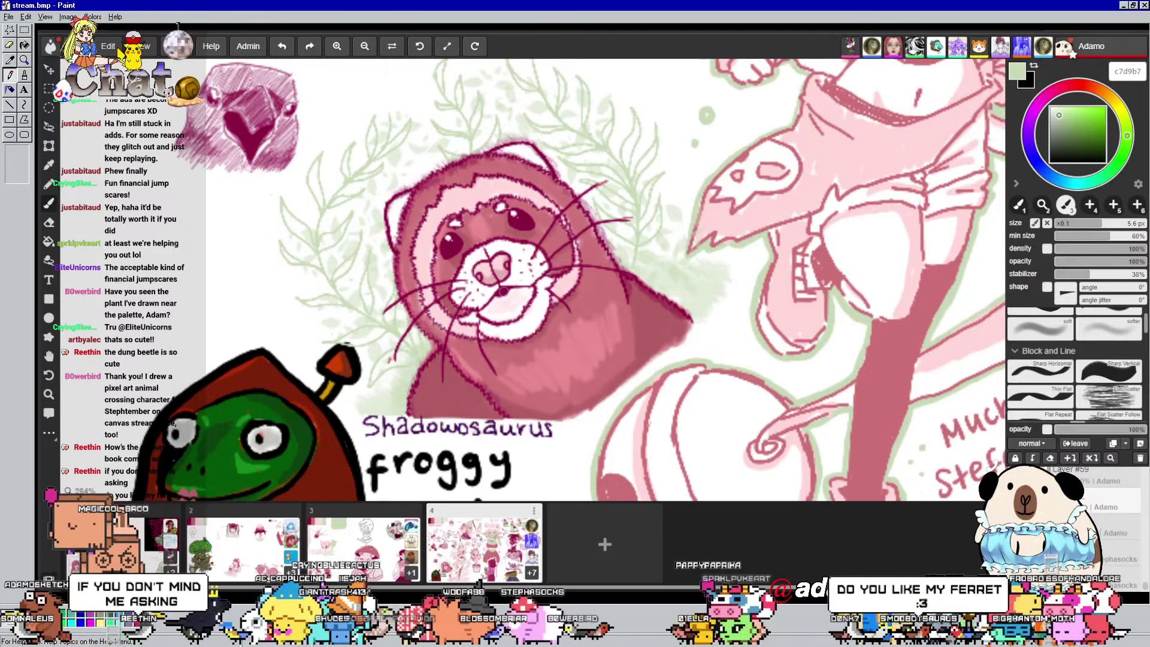
{"action": "scroll", "coordinate": [503, 292], "scroll_direction": "up", "scroll_amount": 4}
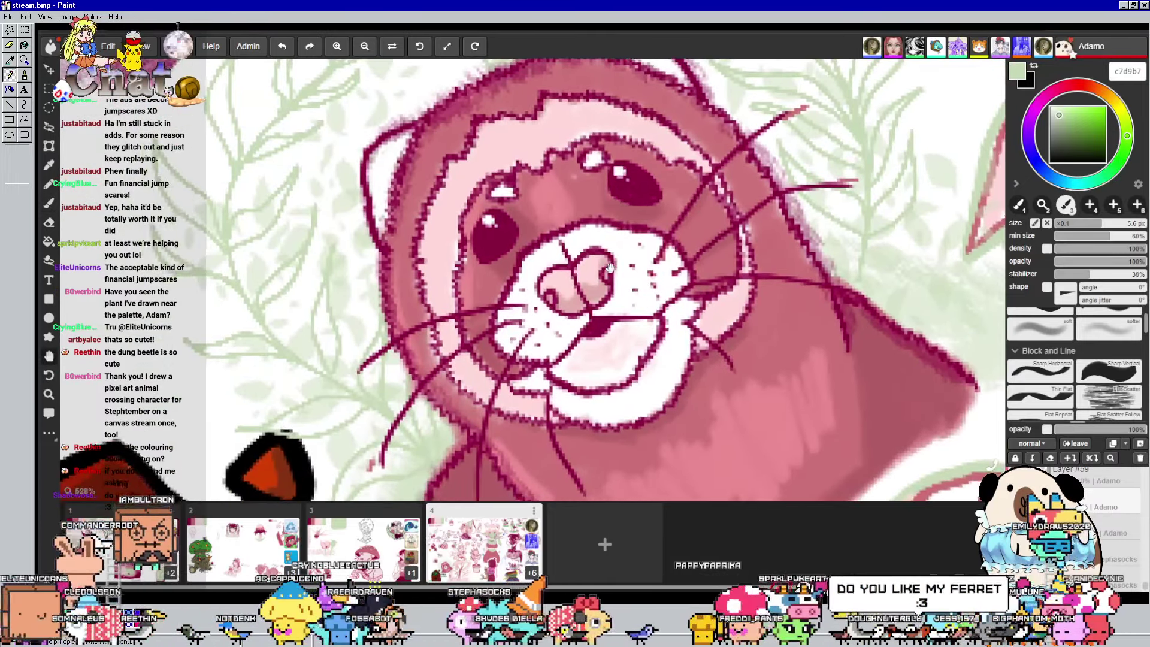
Examine the ferret portrait among its pale green leaves, and review it together with the other drawings across the whole canvas
{"action": "left_click_drag", "start_coordinate": [610, 267], "coordinate": [611, 248]}
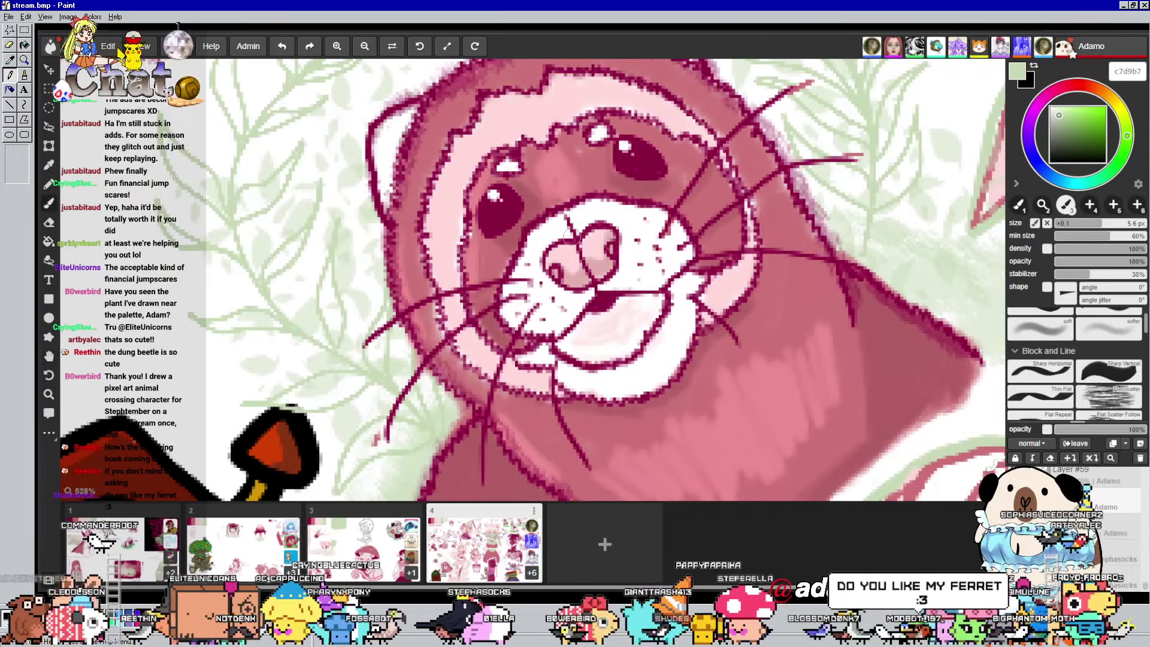
{"action": "scroll", "coordinate": [602, 244], "scroll_direction": "down", "scroll_amount": 3}
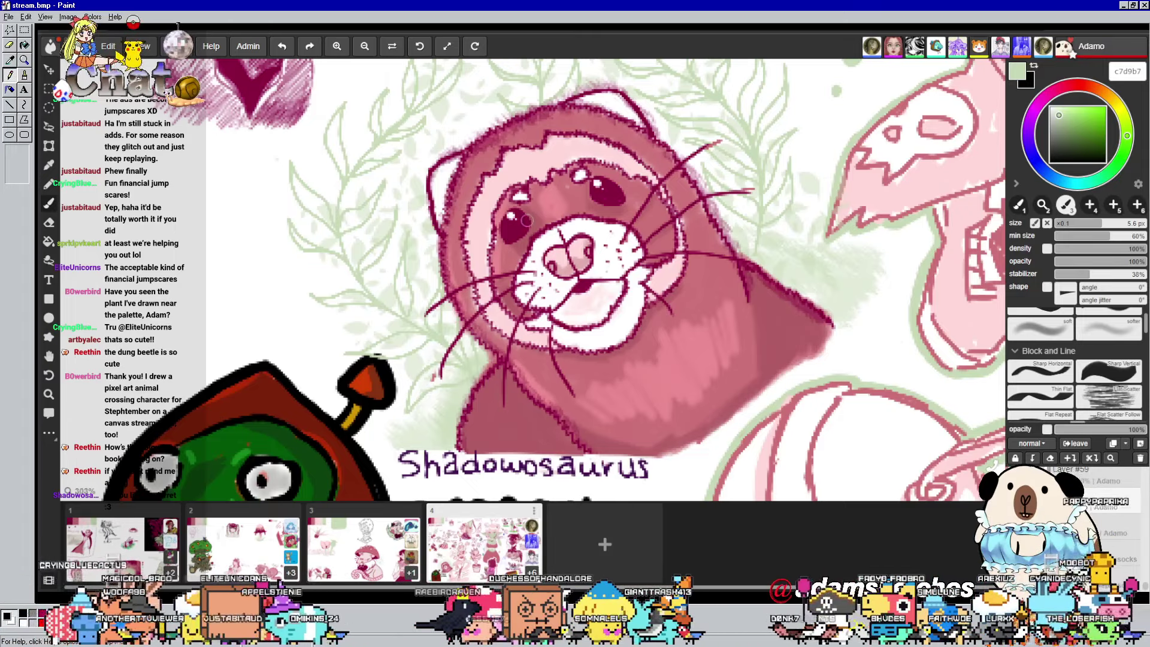
{"action": "scroll", "coordinate": [526, 220], "scroll_direction": "down", "scroll_amount": 7}
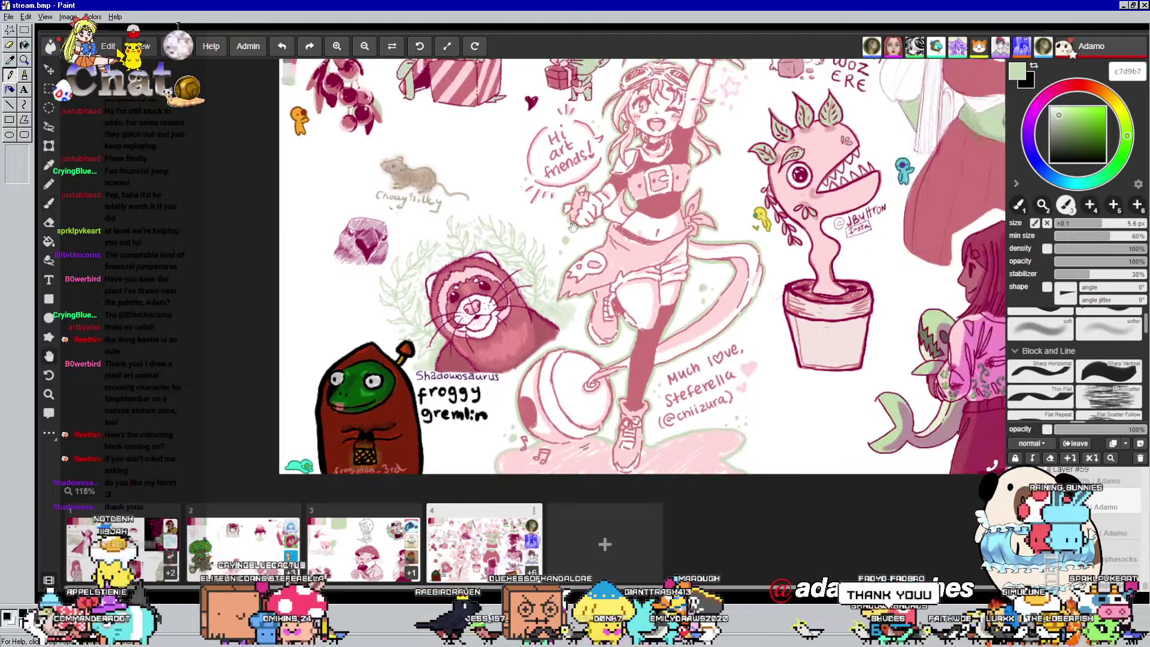
{"action": "scroll", "coordinate": [572, 227], "scroll_direction": "down", "scroll_amount": 3}
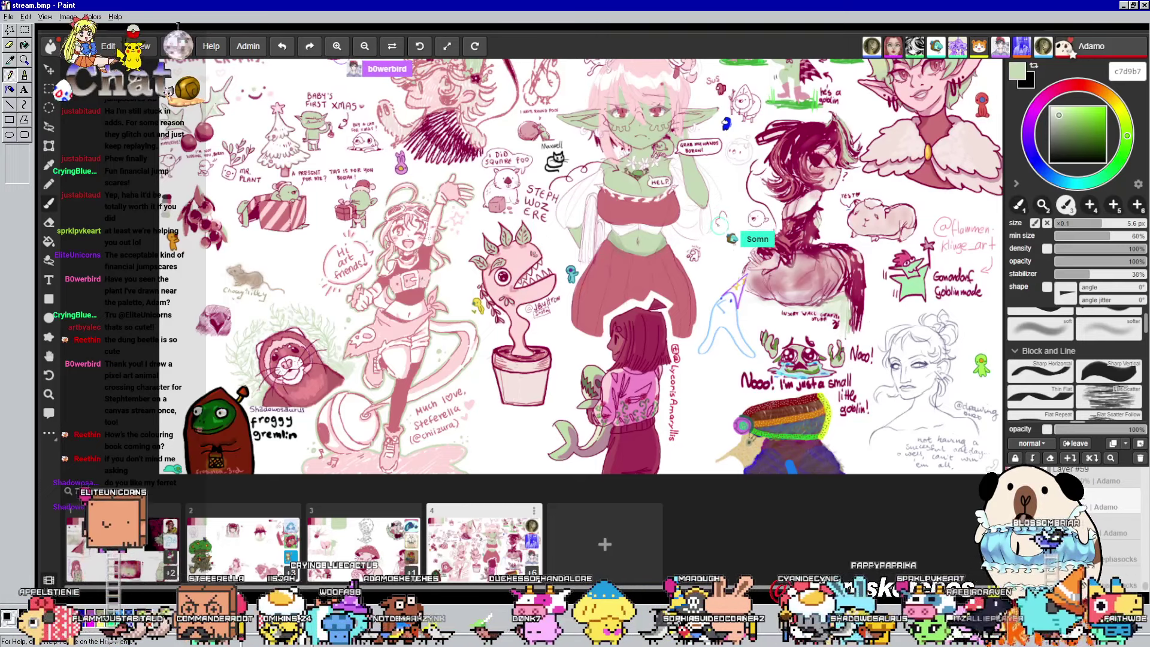
{"action": "scroll", "coordinate": [513, 182], "scroll_direction": "down", "scroll_amount": 2}
{"action": "left_click_drag", "start_coordinate": [512, 181], "coordinate": [509, 219]}
{"action": "scroll", "coordinate": [501, 196], "scroll_direction": "up", "scroll_amount": 1}
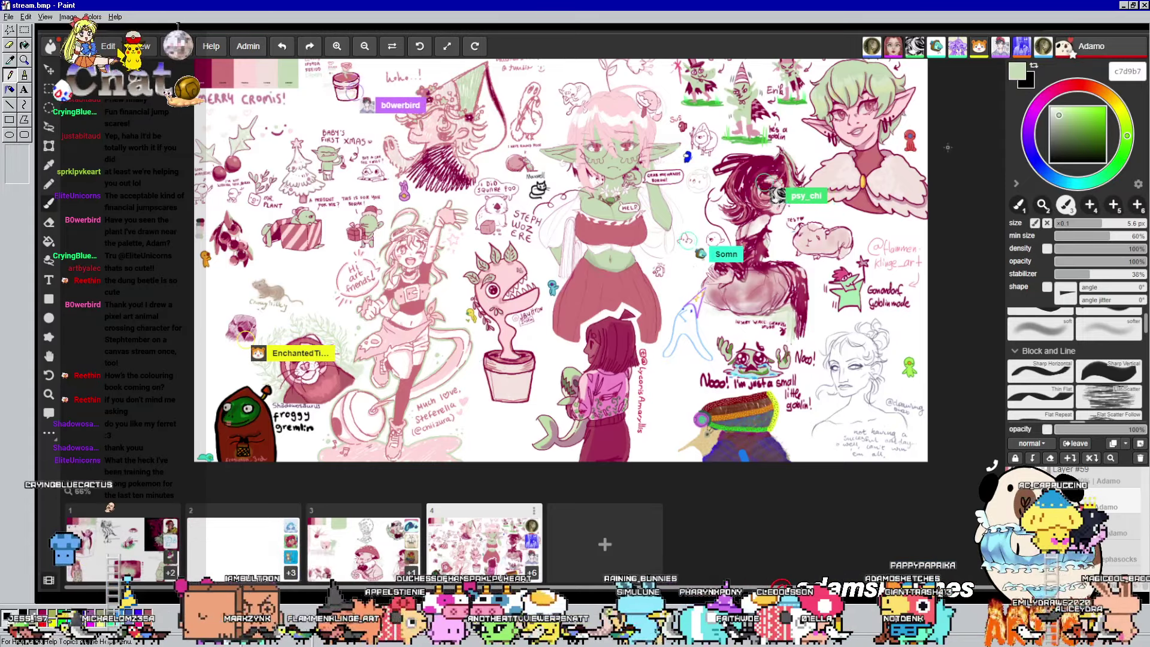
Examine the small doodles beside the green character's ear, including the leaf-hooded creature and the "Sus" figures
{"action": "scroll", "coordinate": [841, 118], "scroll_direction": "up", "scroll_amount": 4}
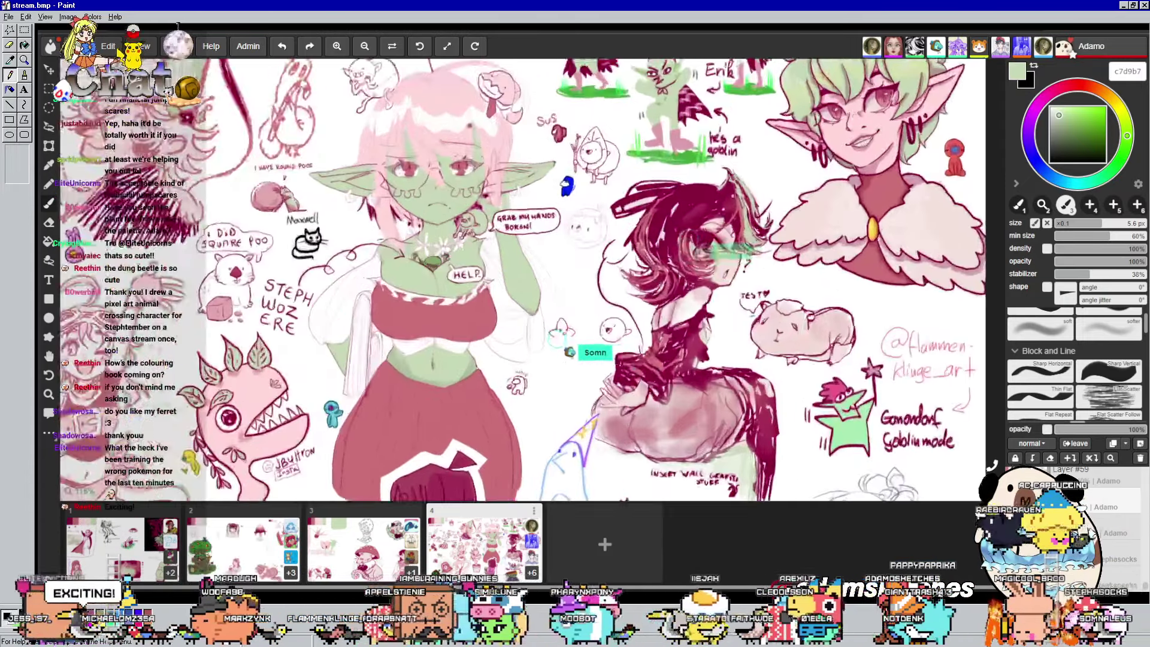
{"action": "scroll", "coordinate": [570, 204], "scroll_direction": "up", "scroll_amount": 3}
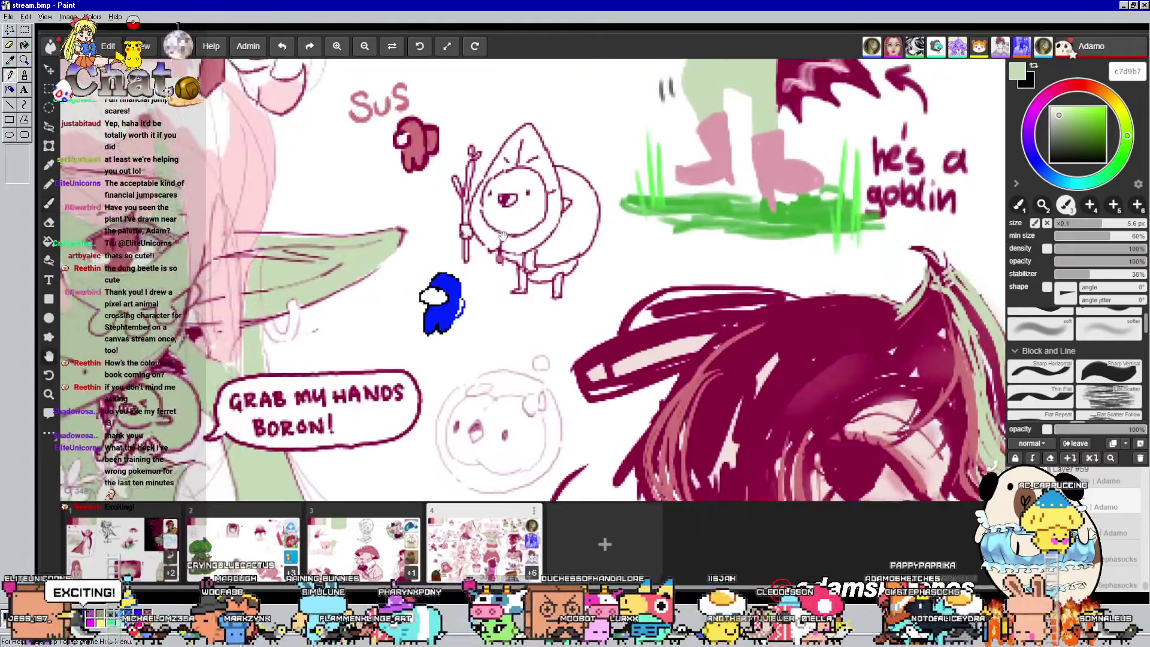
{"action": "scroll", "coordinate": [402, 270], "scroll_direction": "down", "scroll_amount": 1}
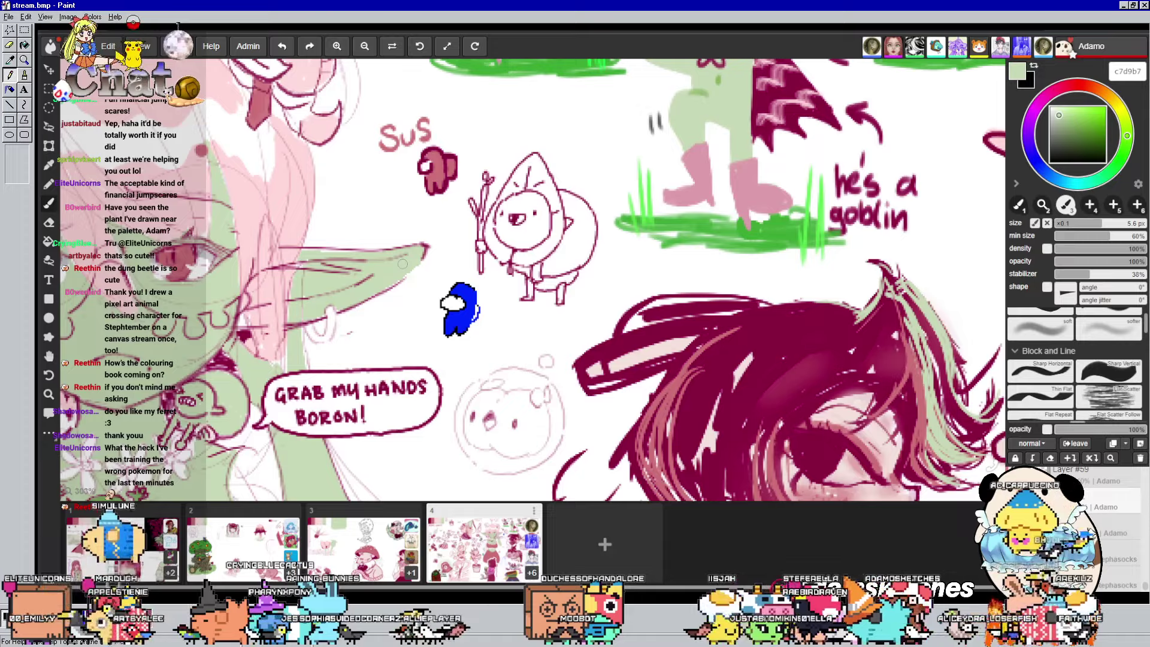
{"action": "scroll", "coordinate": [402, 264], "scroll_direction": "down", "scroll_amount": 4}
{"action": "key", "text": "space"}
{"action": "left_click_drag", "start_coordinate": [391, 297], "coordinate": [412, 184]}
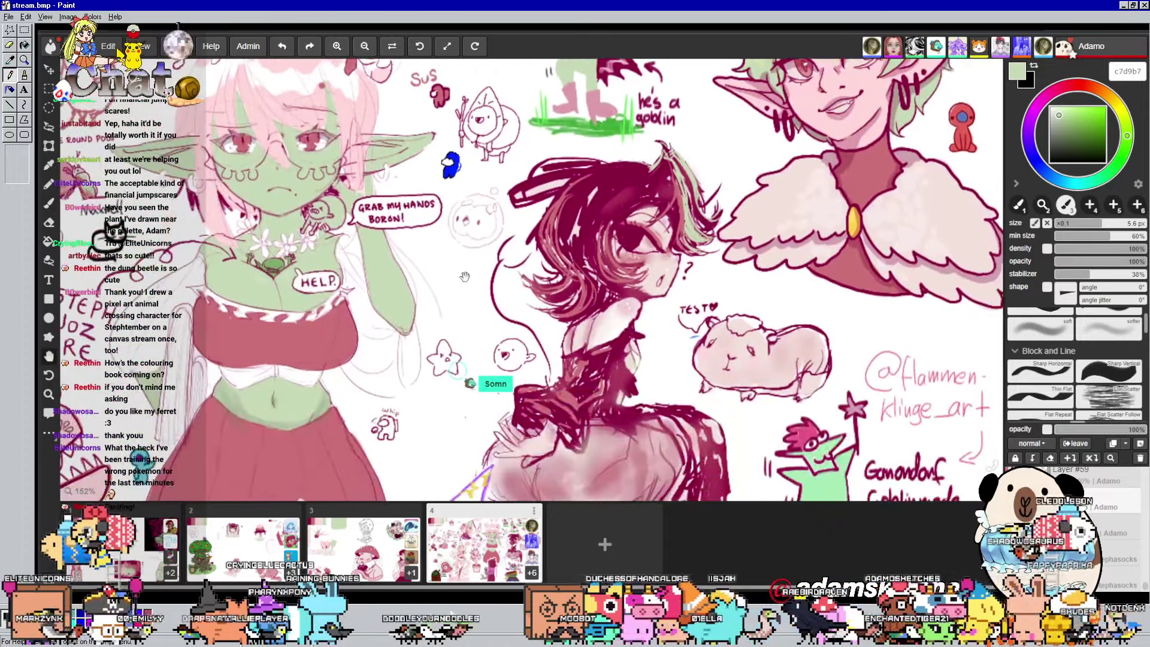
Review the green character's full figure with the neighbouring dark-haired figure, potted plant monster and waving girl
{"action": "left_click_drag", "start_coordinate": [464, 276], "coordinate": [462, 204]}
{"action": "scroll", "coordinate": [398, 203], "scroll_direction": "down", "scroll_amount": 2}
{"action": "left_click_drag", "start_coordinate": [330, 242], "coordinate": [462, 329]}
{"action": "left_click_drag", "start_coordinate": [412, 288], "coordinate": [471, 249]}
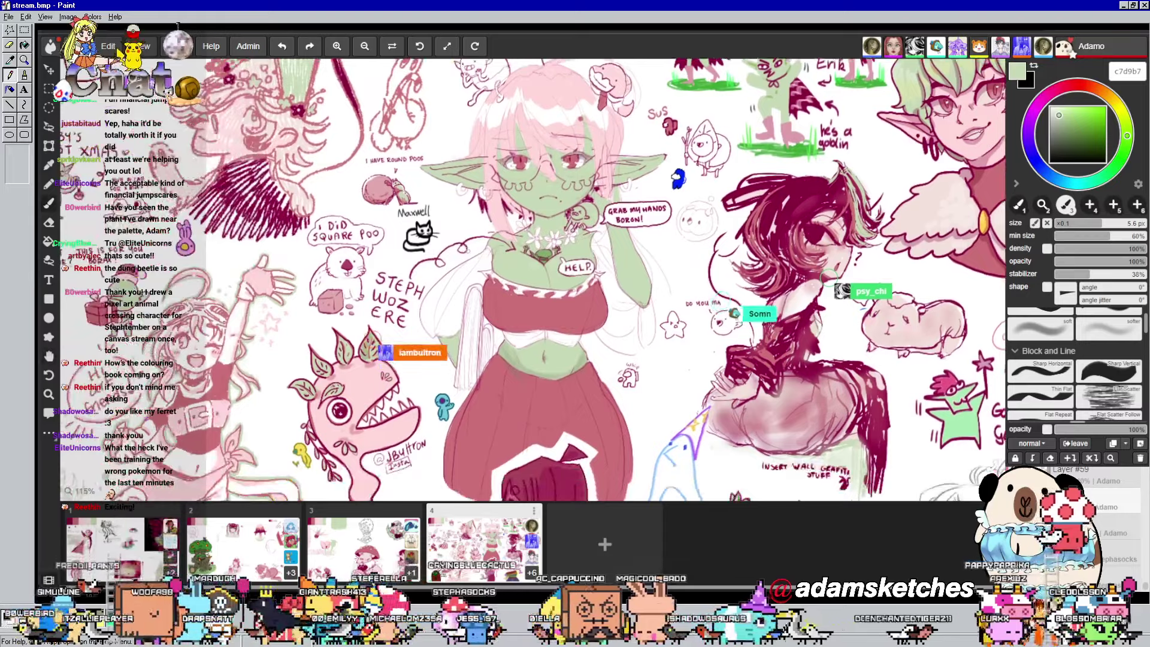
{"action": "scroll", "coordinate": [499, 268], "scroll_direction": "down", "scroll_amount": 1}
{"action": "left_click_drag", "start_coordinate": [358, 233], "coordinate": [411, 186]}
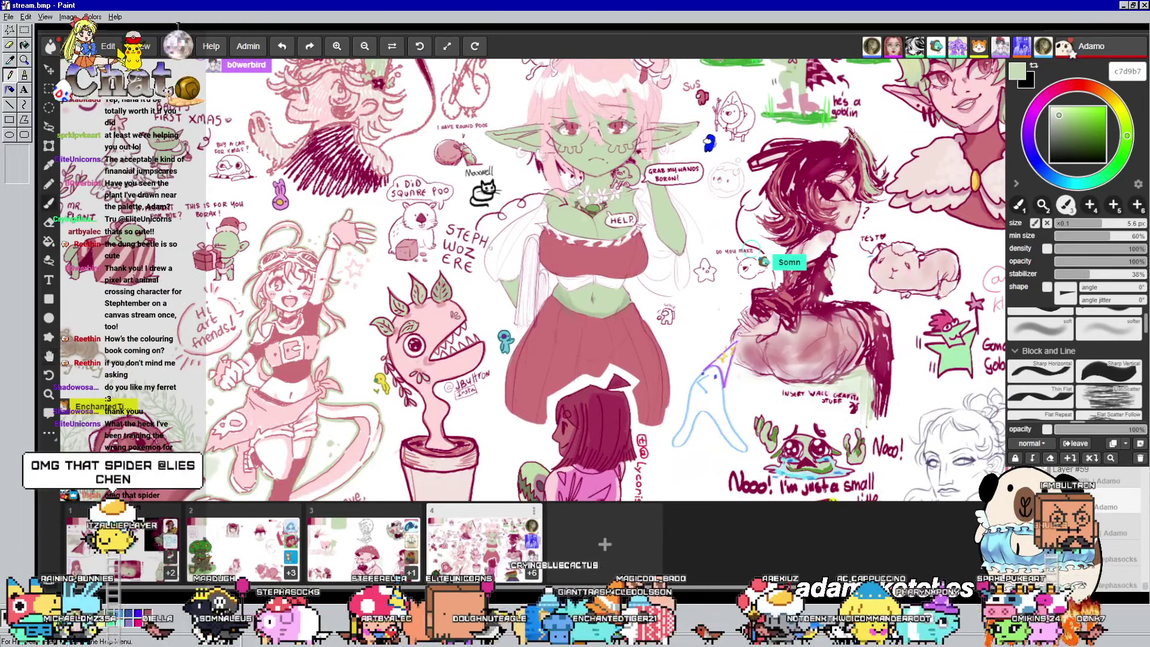
Examine the crying goblin captioned "Nooo! I'm just a small little goblin!" and the dotted, striped hat below it
{"action": "scroll", "coordinate": [562, 263], "scroll_direction": "down", "scroll_amount": 2}
{"action": "left_click_drag", "start_coordinate": [562, 263], "coordinate": [428, 168]}
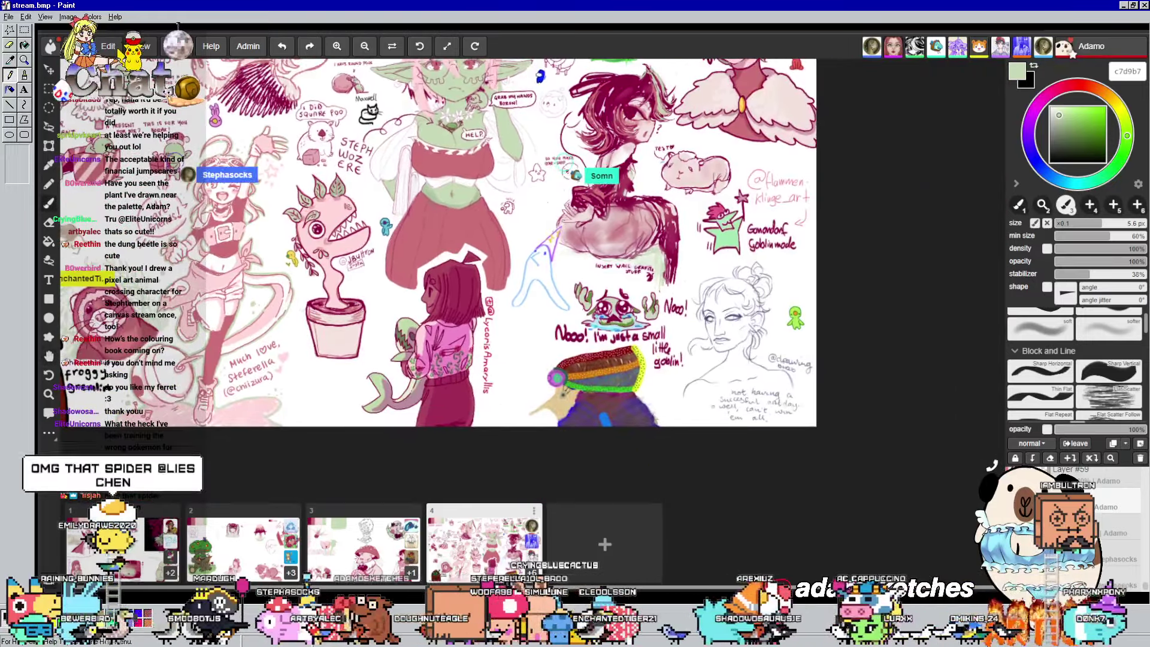
{"action": "scroll", "coordinate": [642, 345], "scroll_direction": "up", "scroll_amount": 5}
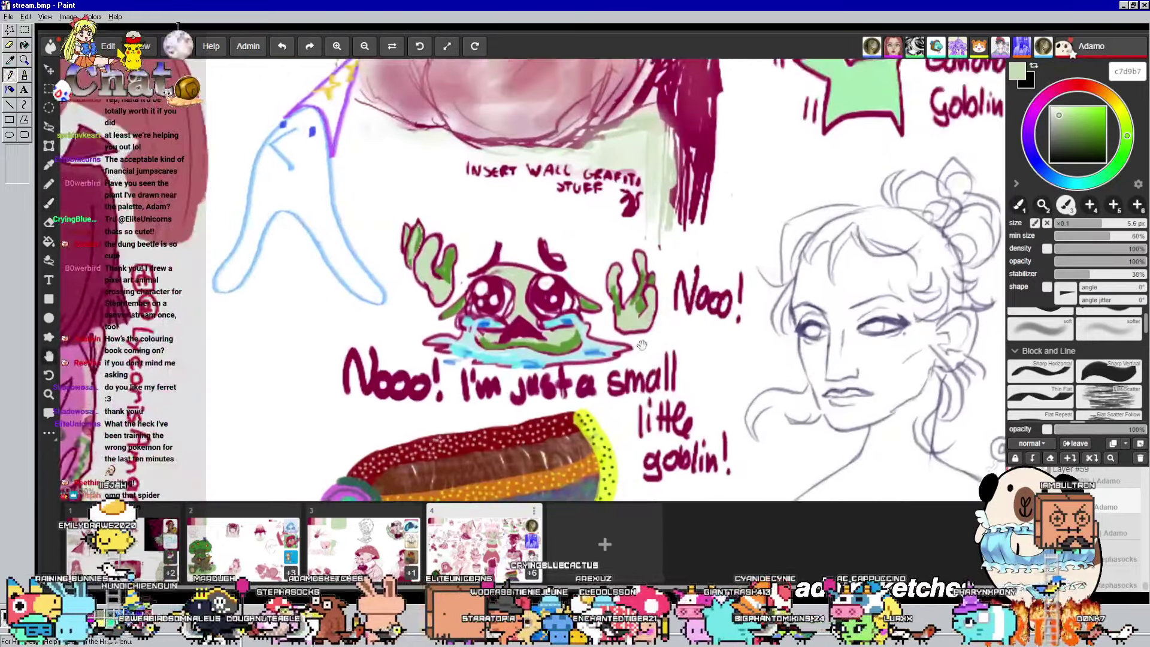
{"action": "left_click_drag", "start_coordinate": [642, 345], "coordinate": [633, 291]}
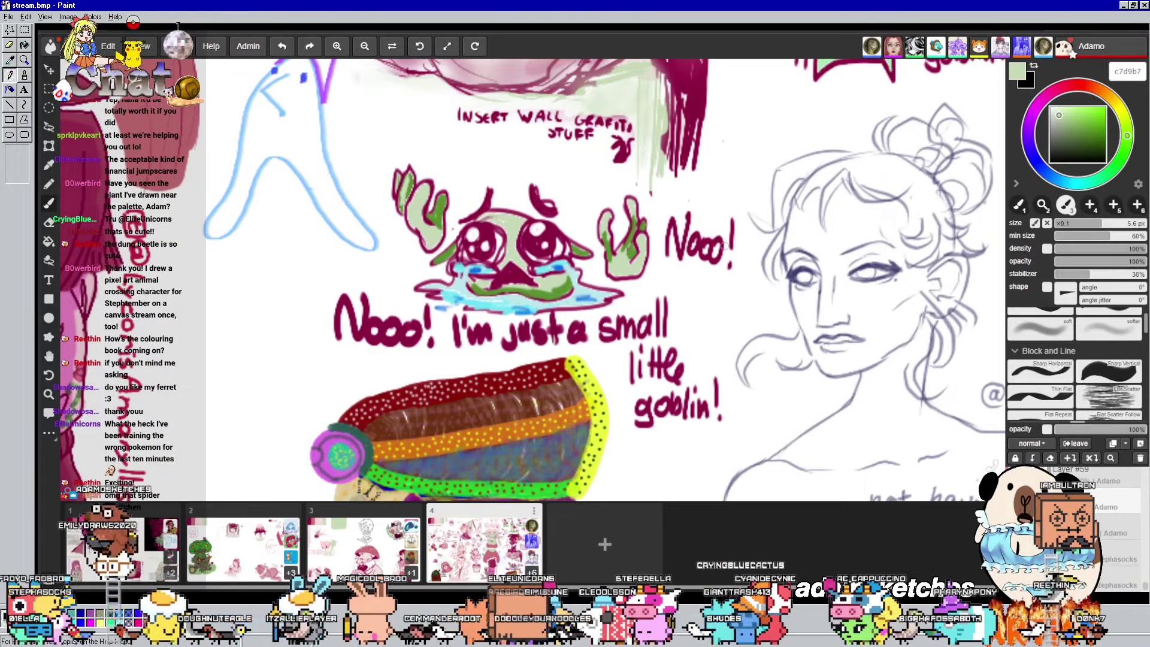
{"action": "scroll", "coordinate": [675, 250], "scroll_direction": "up", "scroll_amount": 2}
{"action": "key", "text": "space"}
{"action": "left_click_drag", "start_coordinate": [665, 252], "coordinate": [720, 199]}
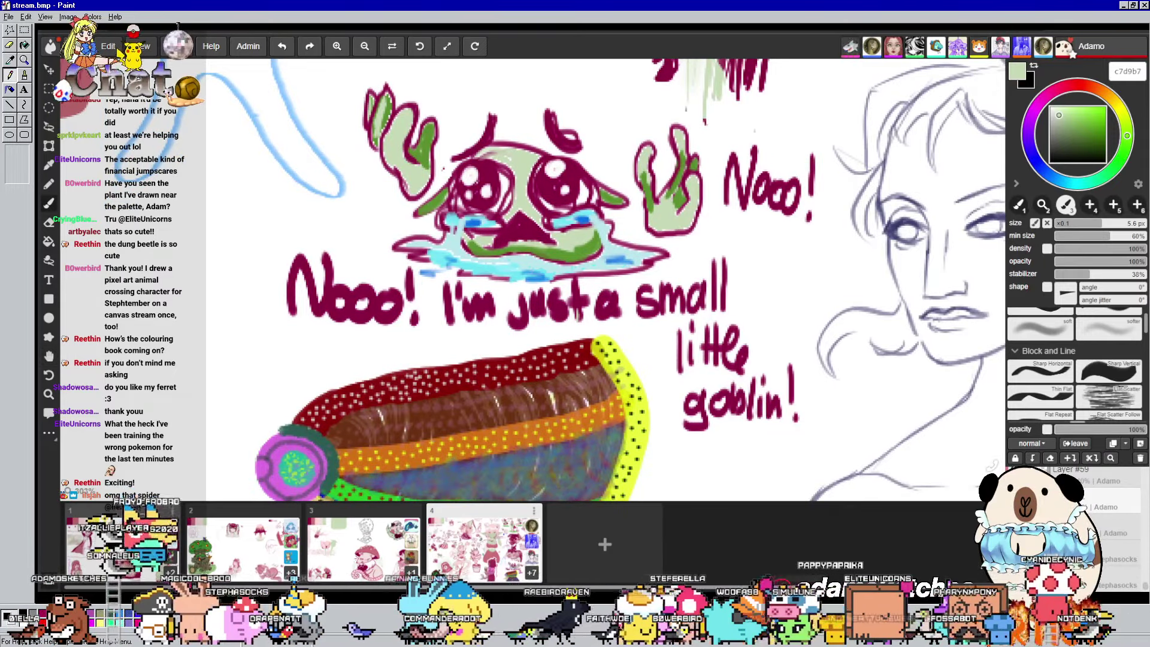
Switch to canvas 1 and examine the big-eyed fly labelled "Henry" sitting in the grass
{"action": "left_click", "coordinate": [122, 542]}
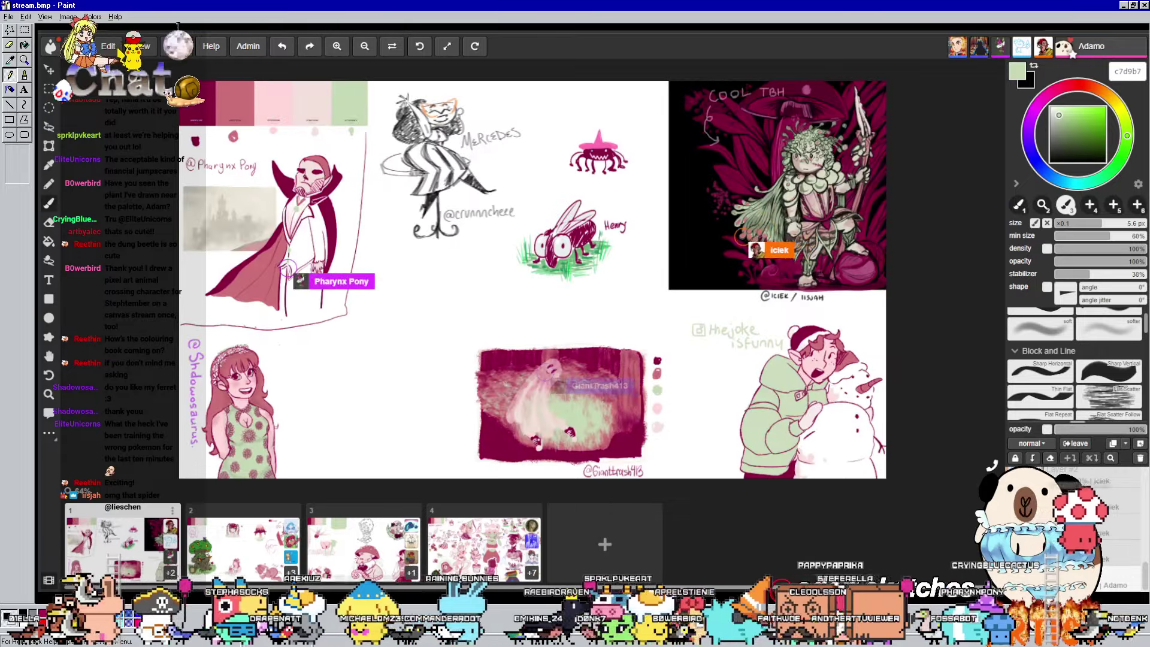
{"action": "scroll", "coordinate": [573, 236], "scroll_direction": "up", "scroll_amount": 10}
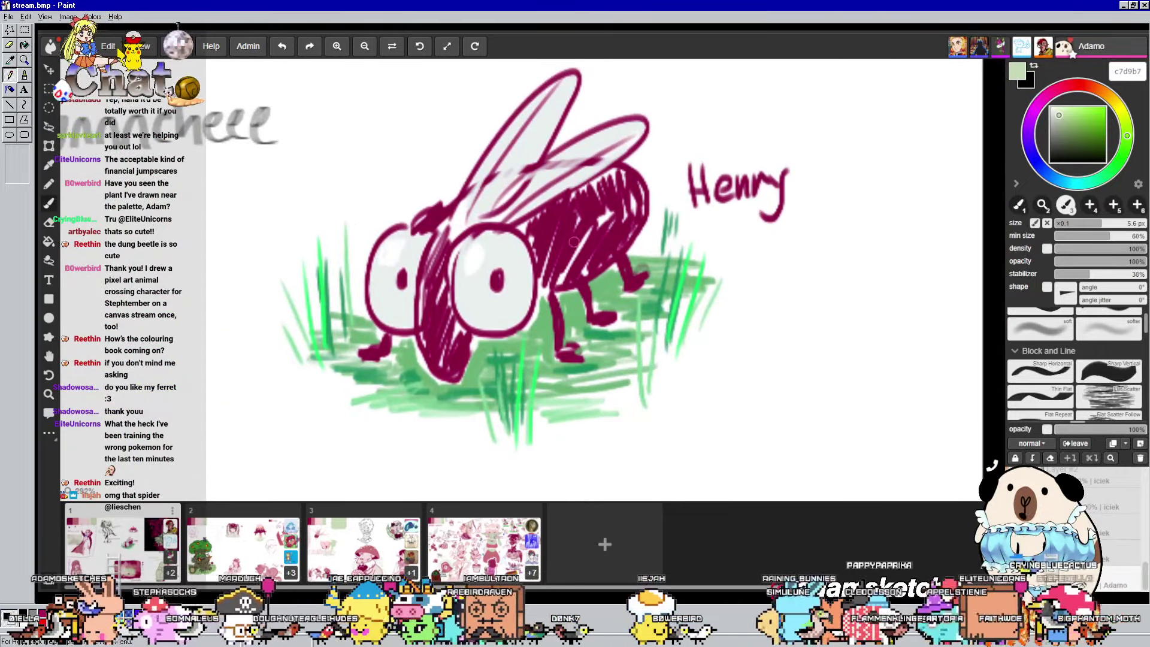
{"action": "left_click_drag", "start_coordinate": [574, 242], "coordinate": [577, 261]}
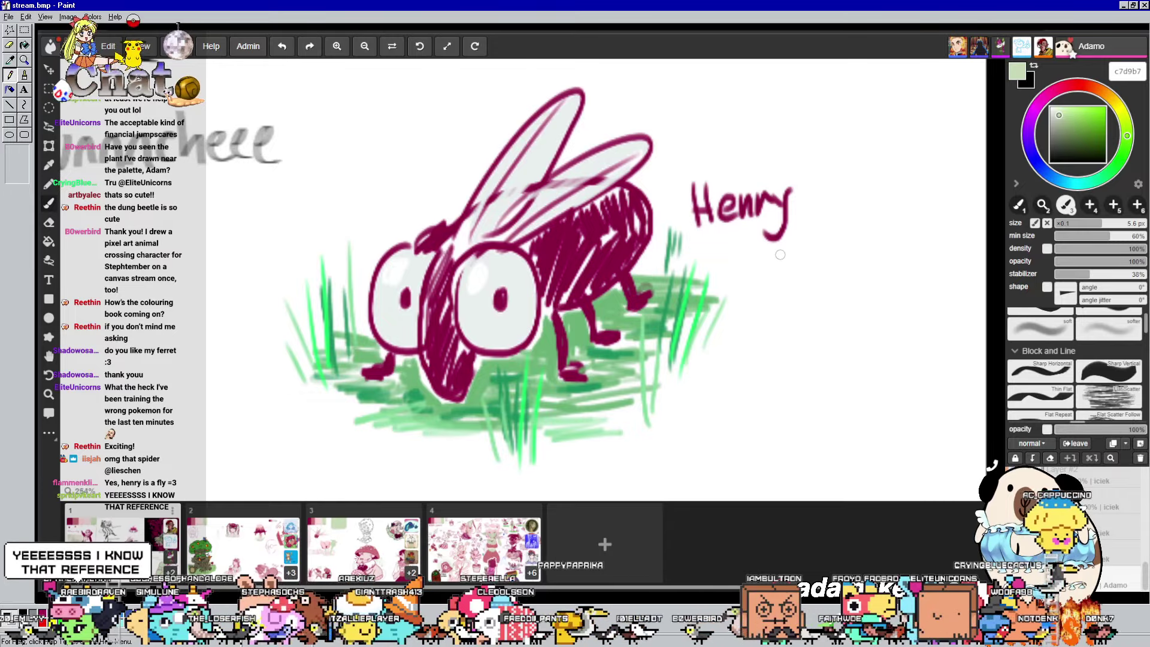
{"action": "scroll", "coordinate": [780, 255], "scroll_direction": "down", "scroll_amount": 1}
{"action": "scroll", "coordinate": [796, 238], "scroll_direction": "down", "scroll_amount": 1}
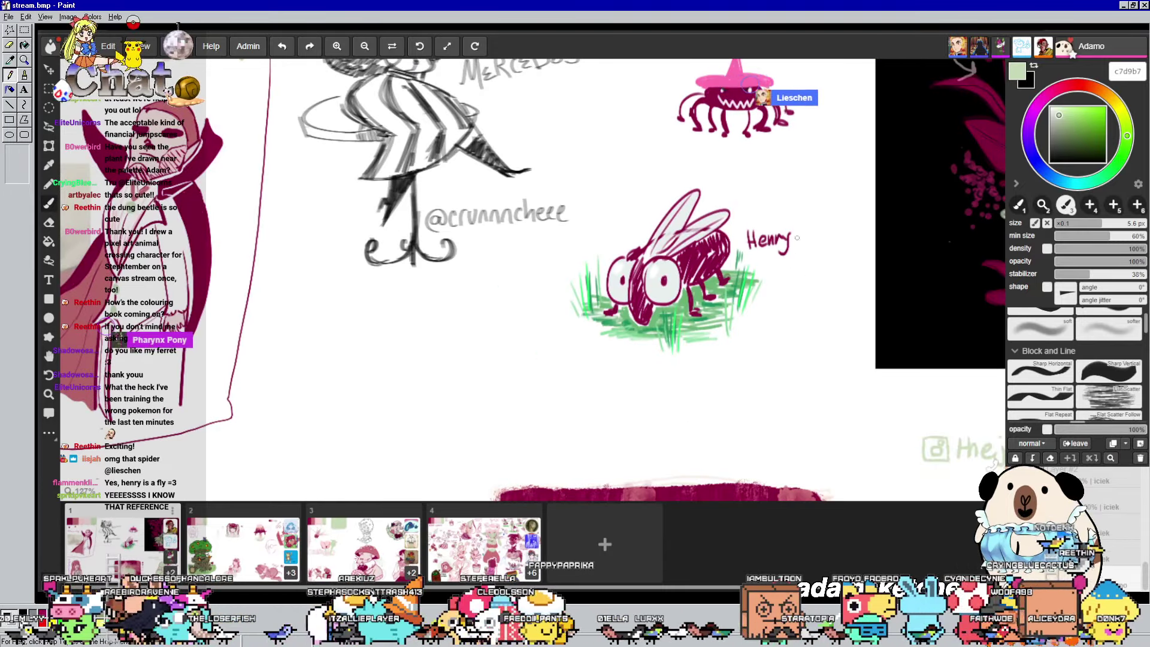
{"action": "scroll", "coordinate": [797, 237], "scroll_direction": "down", "scroll_amount": 3}
{"action": "left_click_drag", "start_coordinate": [797, 238], "coordinate": [625, 256]}
Examine the green-haired plant warrior with a spear on the black background, both up close and in full
{"action": "scroll", "coordinate": [808, 210], "scroll_direction": "up", "scroll_amount": 2}
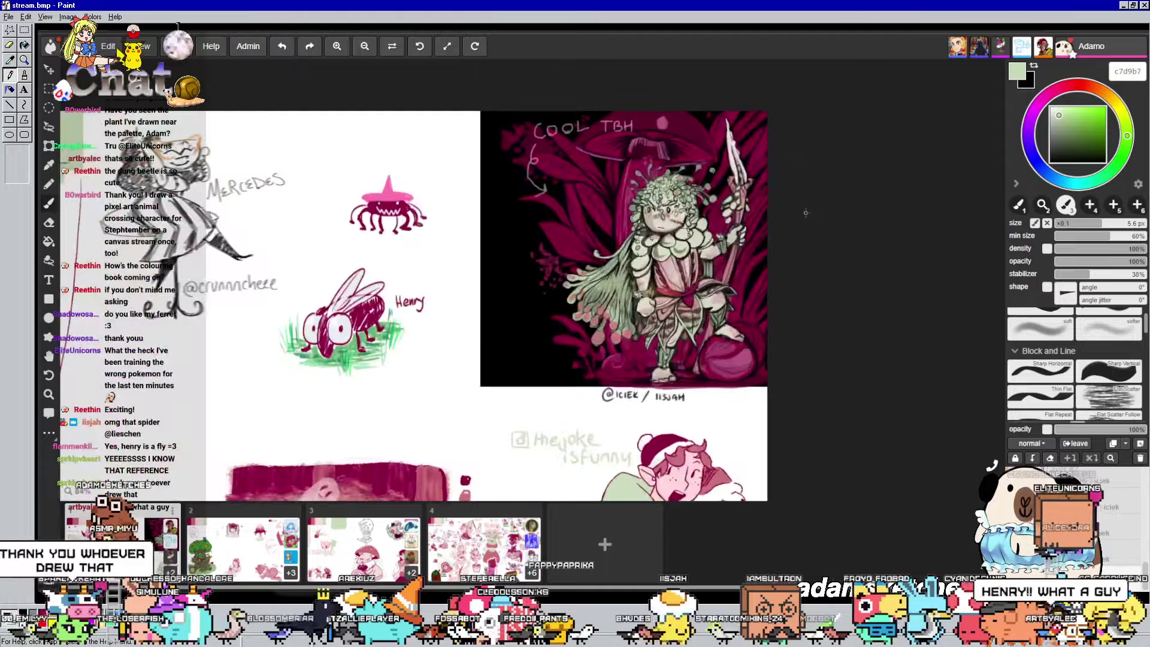
{"action": "scroll", "coordinate": [807, 210], "scroll_direction": "up", "scroll_amount": 4}
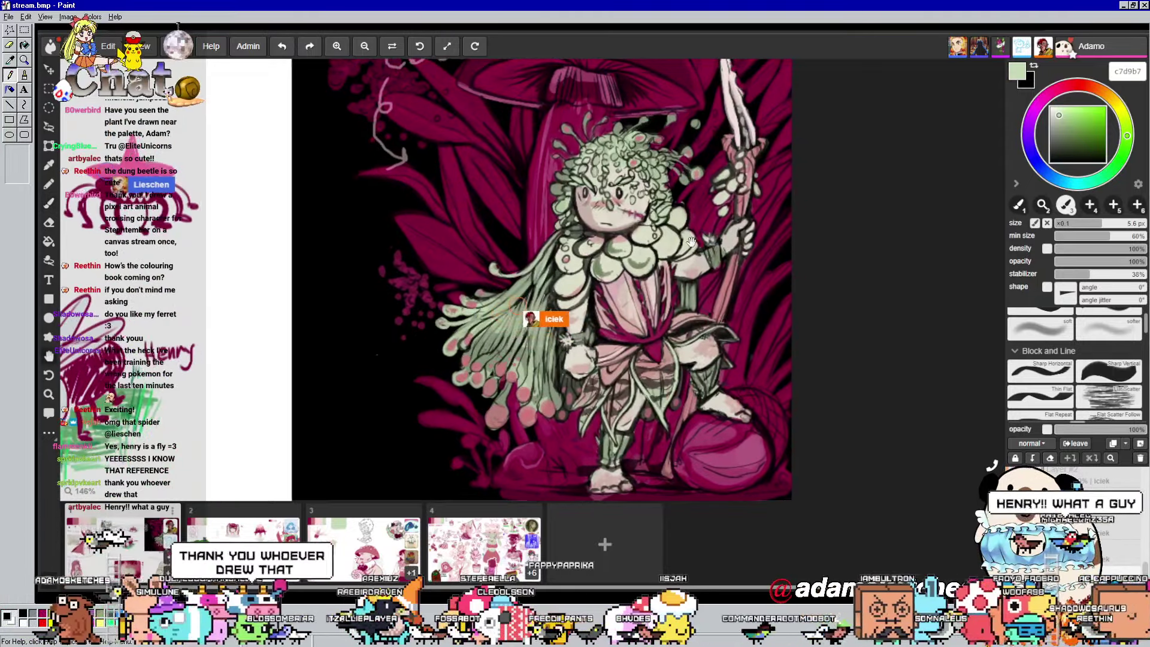
{"action": "left_click_drag", "start_coordinate": [691, 242], "coordinate": [672, 238]}
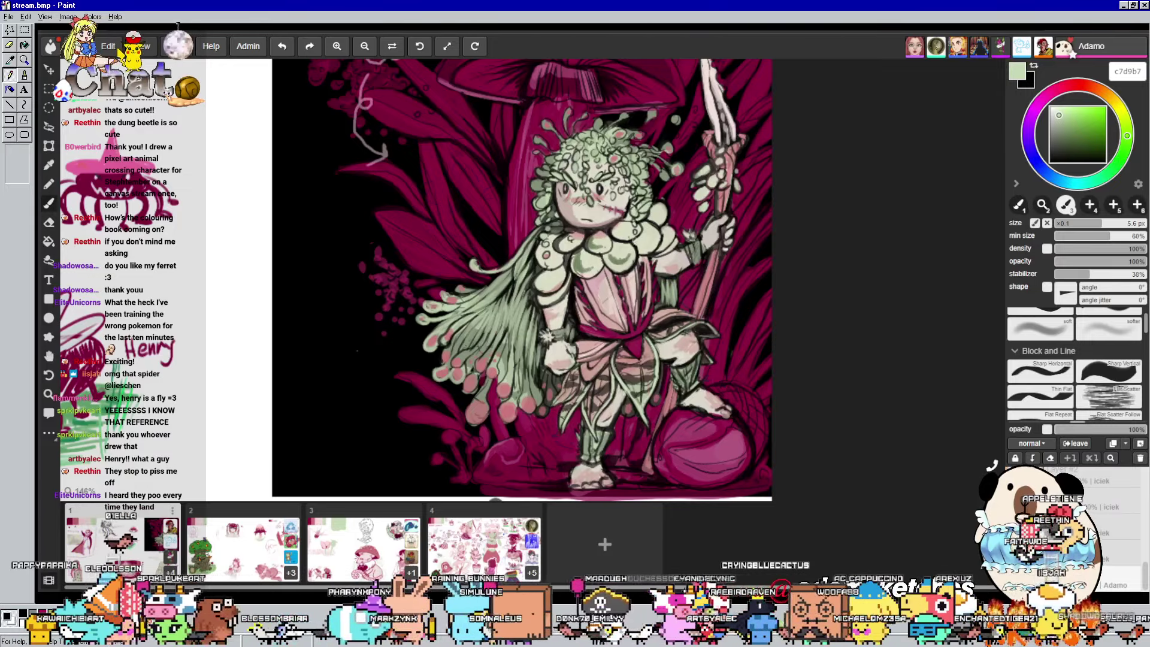
{"action": "scroll", "coordinate": [632, 233], "scroll_direction": "down", "scroll_amount": 2}
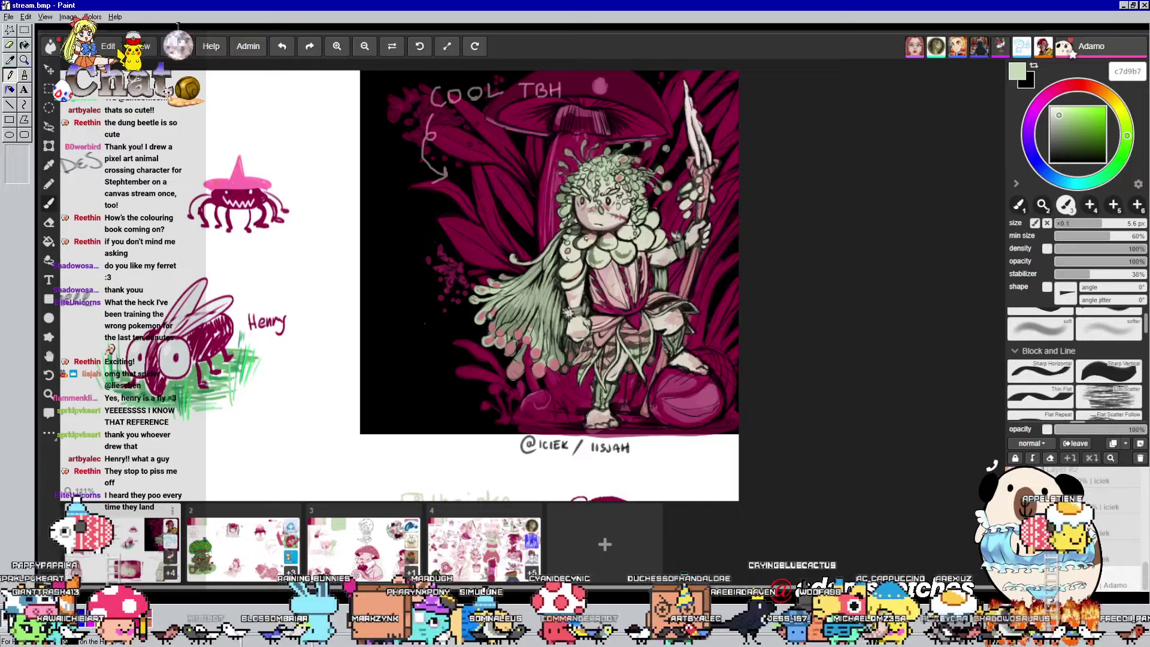
{"action": "scroll", "coordinate": [626, 239], "scroll_direction": "up", "scroll_amount": 1}
{"action": "left_click_drag", "start_coordinate": [604, 242], "coordinate": [599, 265]}
Examine the girl in the flowered green dress and the caped vampire in front of the castle
{"action": "left_click_drag", "start_coordinate": [574, 317], "coordinate": [648, 104]}
{"action": "mouse_move", "coordinate": [510, 361]}
{"action": "left_mouse_down"}
{"action": "mouse_move", "coordinate": [494, 206]}
{"action": "mouse_move", "coordinate": [504, 178]}
{"action": "mouse_move", "coordinate": [853, 187]}
{"action": "left_mouse_up"}
{"action": "left_click_drag", "start_coordinate": [335, 167], "coordinate": [783, 193]}
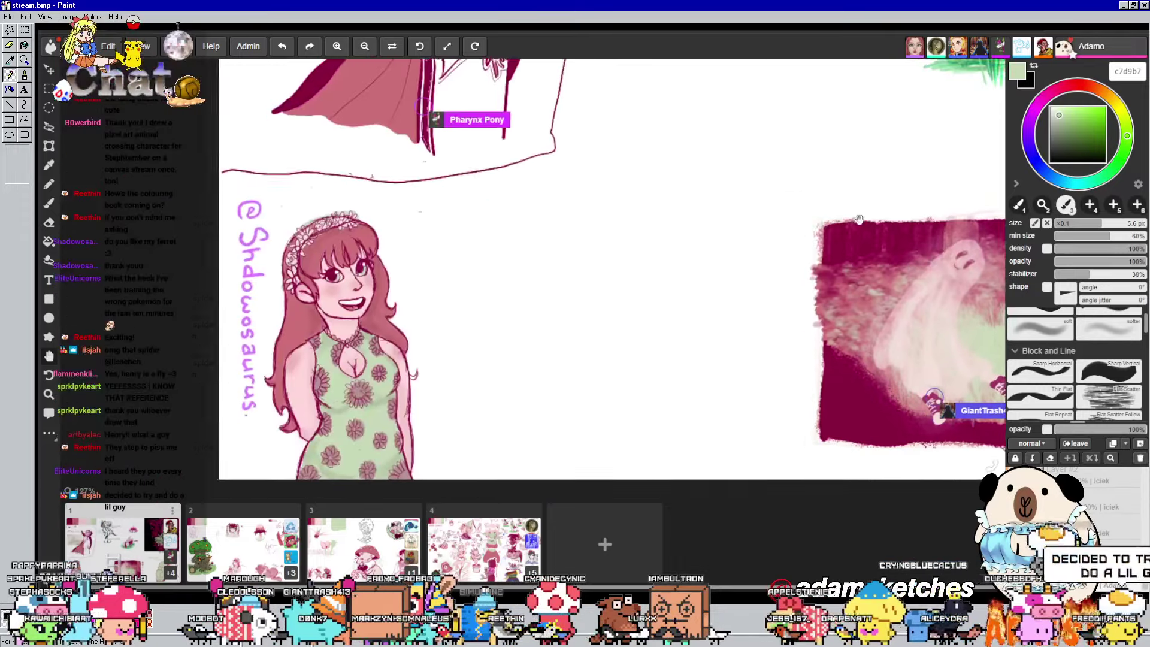
{"action": "left_click_drag", "start_coordinate": [480, 180], "coordinate": [544, 187]}
{"action": "mouse_move", "coordinate": [572, 89]}
{"action": "left_mouse_down"}
{"action": "mouse_move", "coordinate": [588, 266]}
{"action": "mouse_move", "coordinate": [556, 353]}
{"action": "left_mouse_up"}
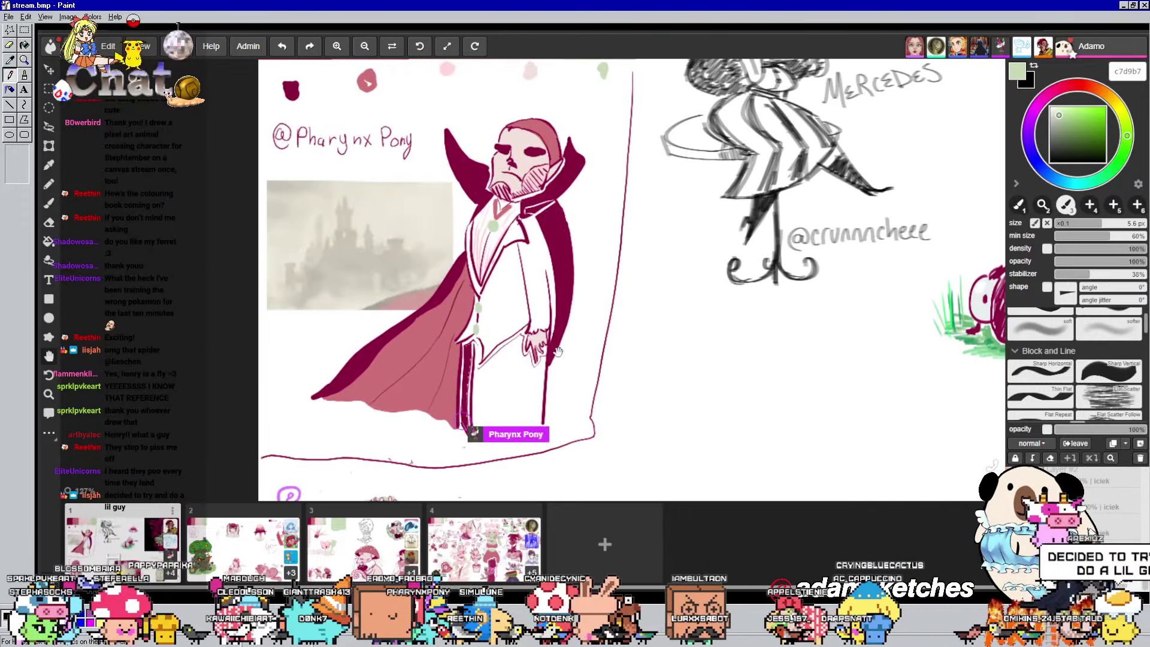
Examine the striped-dress sketch and the toothy spider in a pink witch hat, and bring all of canvas 1 into view
{"action": "mouse_move", "coordinate": [641, 257]}
{"action": "left_mouse_down"}
{"action": "mouse_move", "coordinate": [583, 275]}
{"action": "mouse_move", "coordinate": [289, 310]}
{"action": "left_mouse_up"}
{"action": "left_click_drag", "start_coordinate": [738, 185], "coordinate": [525, 216]}
{"action": "scroll", "coordinate": [545, 180], "scroll_direction": "up", "scroll_amount": 5}
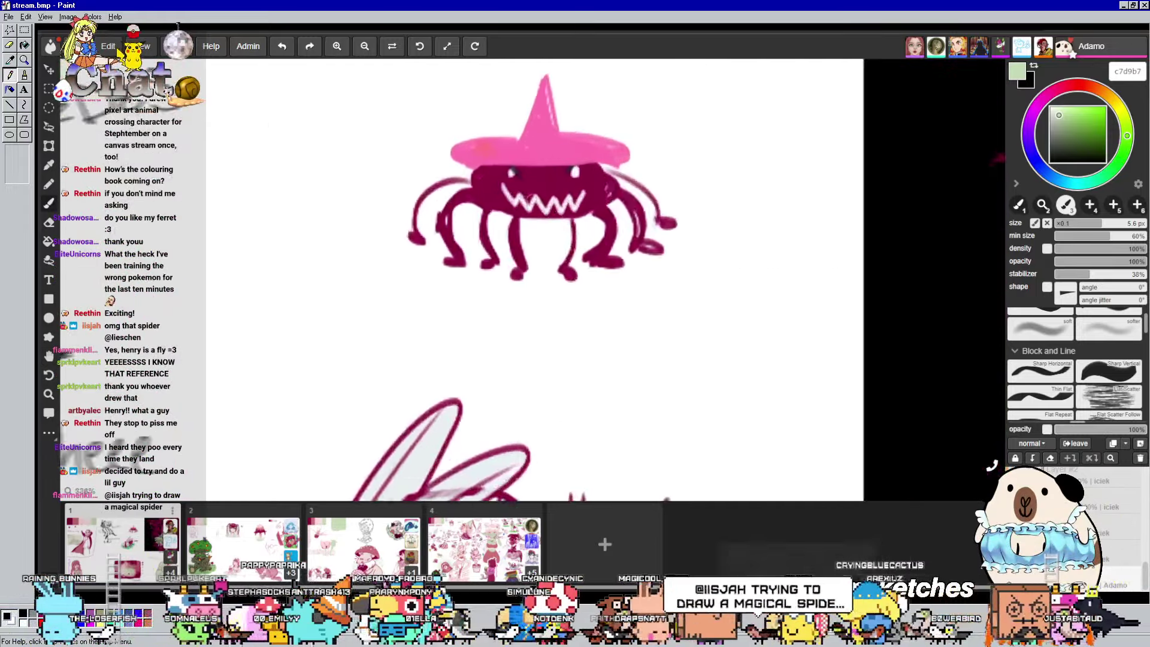
{"action": "key", "text": "b"}
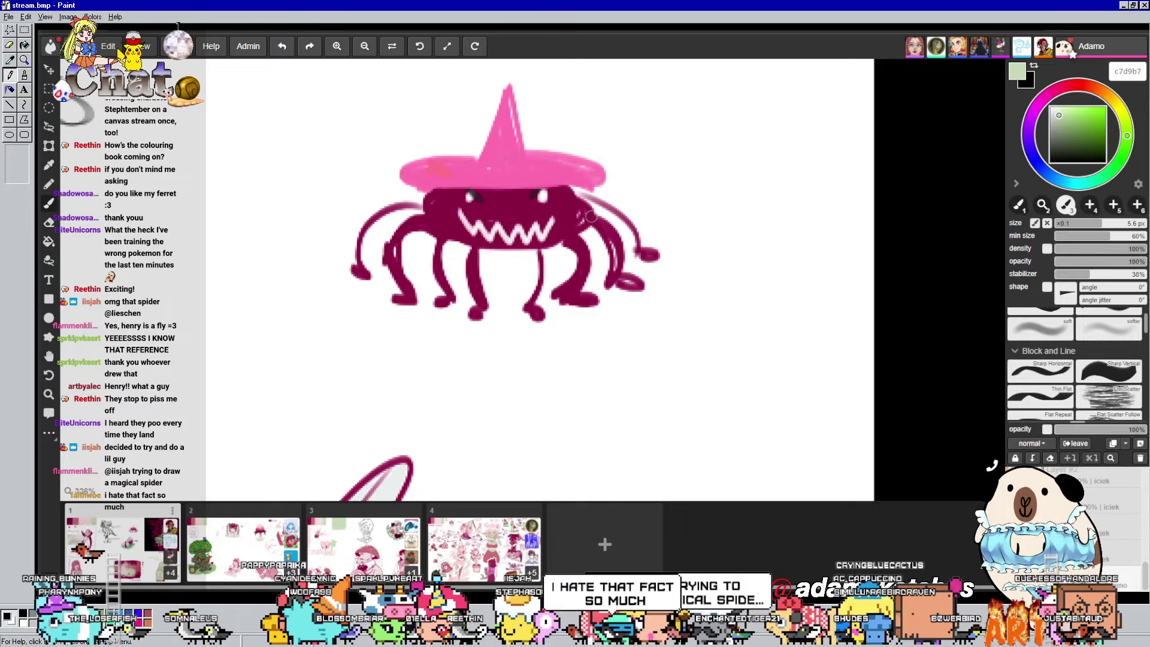
{"action": "scroll", "coordinate": [591, 216], "scroll_direction": "down", "scroll_amount": 10}
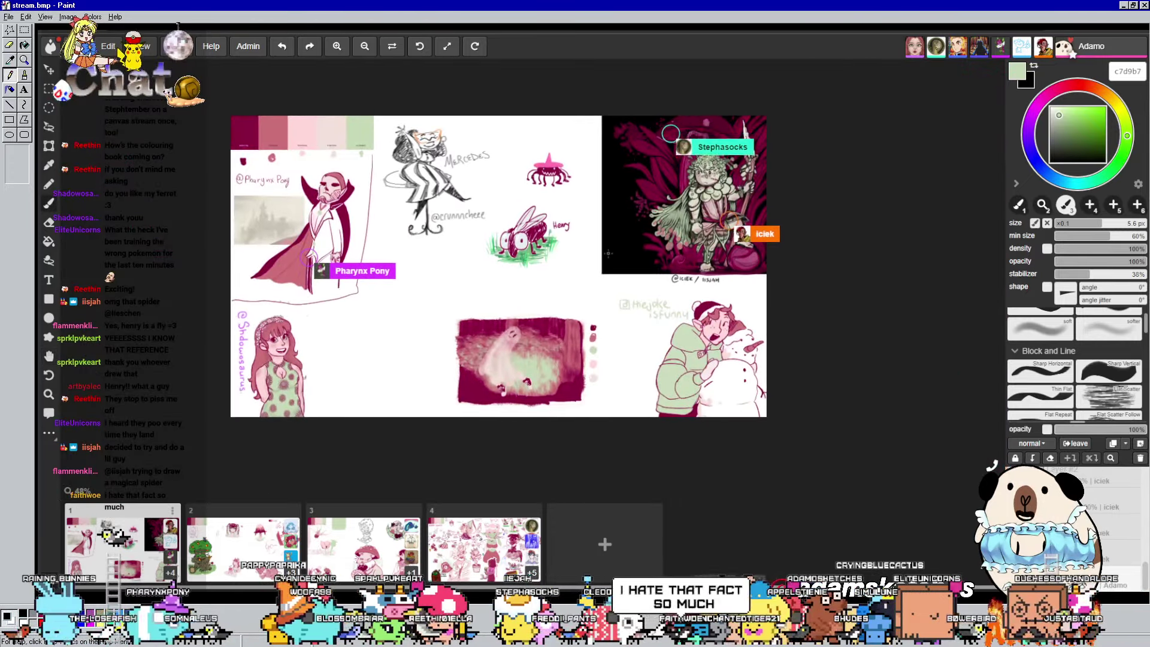
Switch to canvas 2 and examine the dripping mushroom with its handwritten note about mushrooms not being plants
{"action": "left_click", "coordinate": [217, 542]}
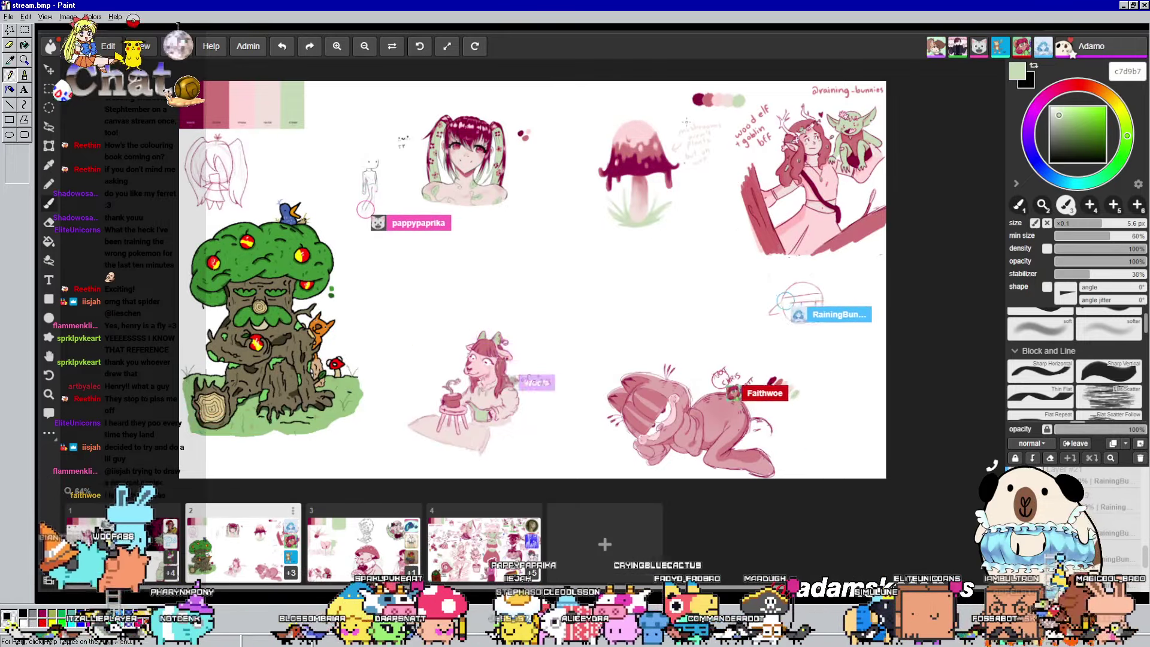
{"action": "scroll", "coordinate": [686, 130], "scroll_direction": "up", "scroll_amount": 5}
{"action": "left_click_drag", "start_coordinate": [625, 320], "coordinate": [618, 312]}
{"action": "scroll", "coordinate": [617, 311], "scroll_direction": "down", "scroll_amount": 1}
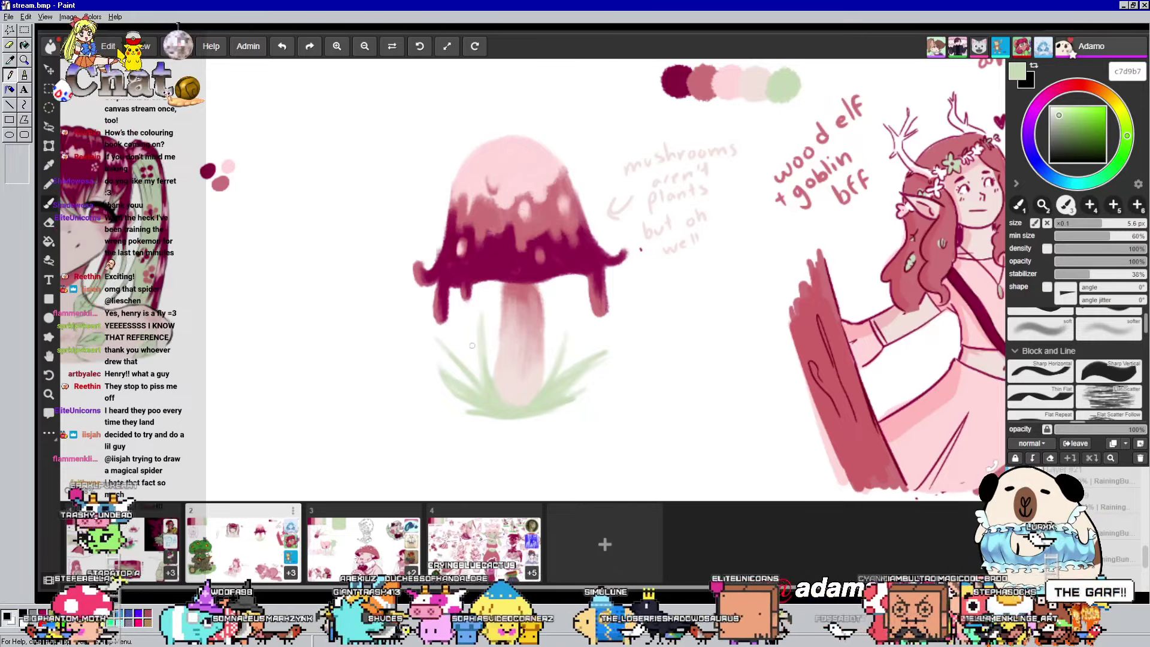
{"action": "scroll", "coordinate": [524, 192], "scroll_direction": "up", "scroll_amount": 2}
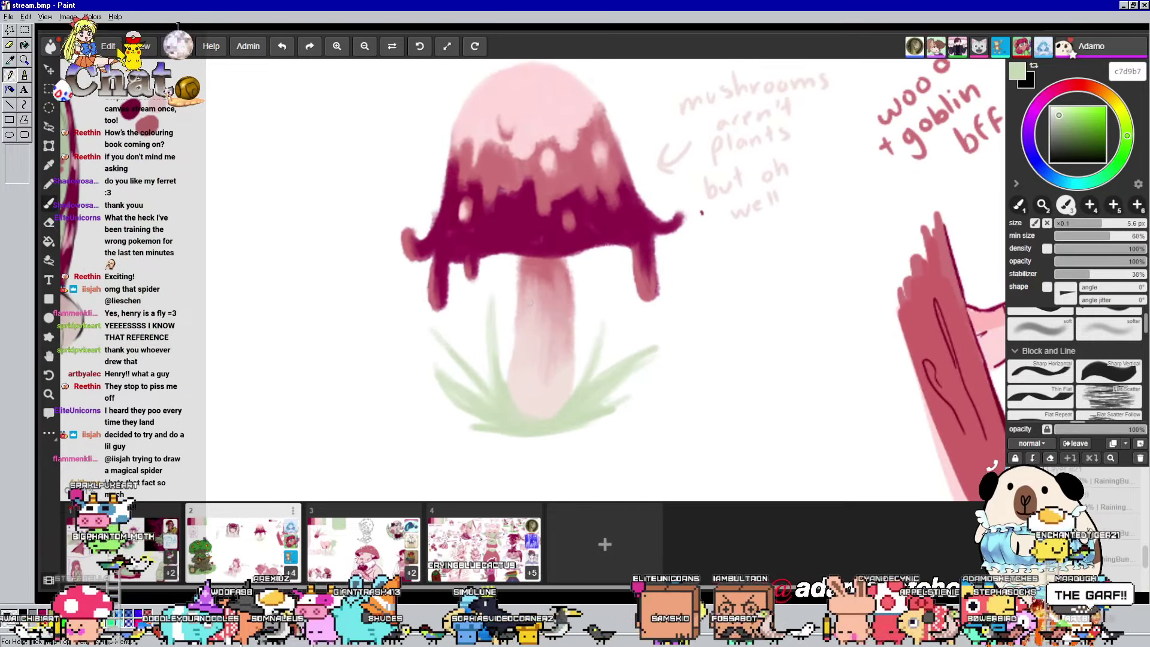
{"action": "scroll", "coordinate": [556, 309], "scroll_direction": "down", "scroll_amount": 3}
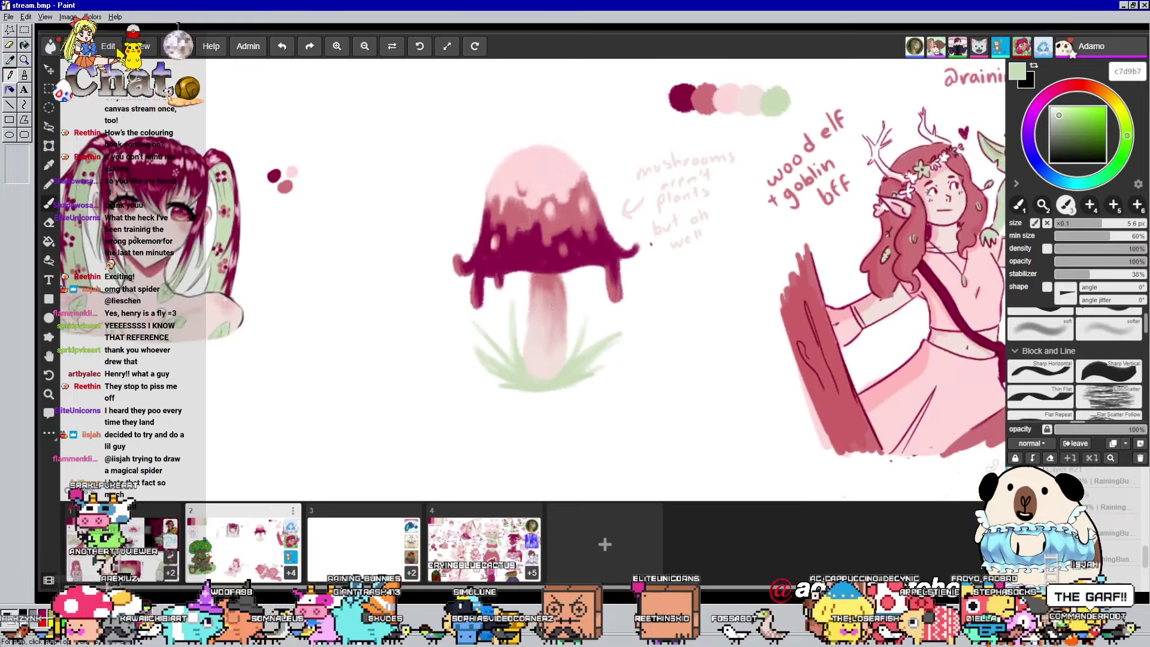
Examine the wood elf with her goblin friend, and the reclining striped cat captioned "Not Chris Pratt"
{"action": "left_click_drag", "start_coordinate": [550, 303], "coordinate": [423, 271]}
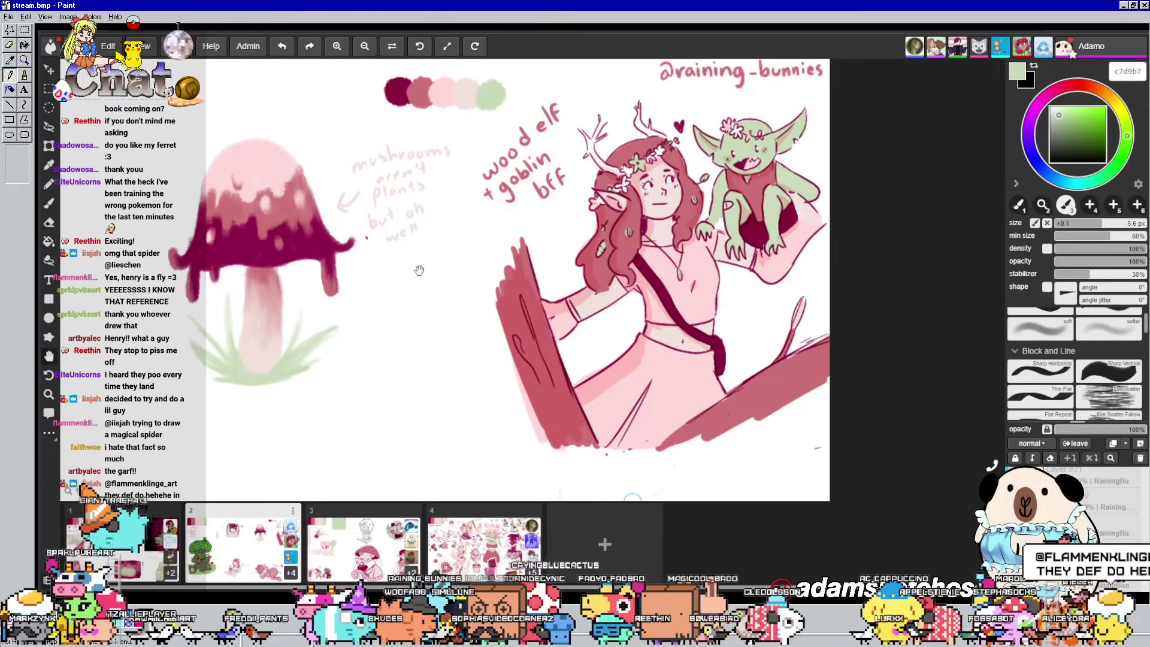
{"action": "mouse_move", "coordinate": [376, 338]}
{"action": "left_mouse_down"}
{"action": "mouse_move", "coordinate": [431, 244]}
{"action": "mouse_move", "coordinate": [462, 150]}
{"action": "left_mouse_up"}
{"action": "mouse_move", "coordinate": [434, 336]}
{"action": "left_mouse_down"}
{"action": "mouse_move", "coordinate": [426, 188]}
{"action": "mouse_move", "coordinate": [467, 231]}
{"action": "left_mouse_up"}
{"action": "left_click_drag", "start_coordinate": [425, 356], "coordinate": [470, 268]}
{"action": "key", "text": "b"}
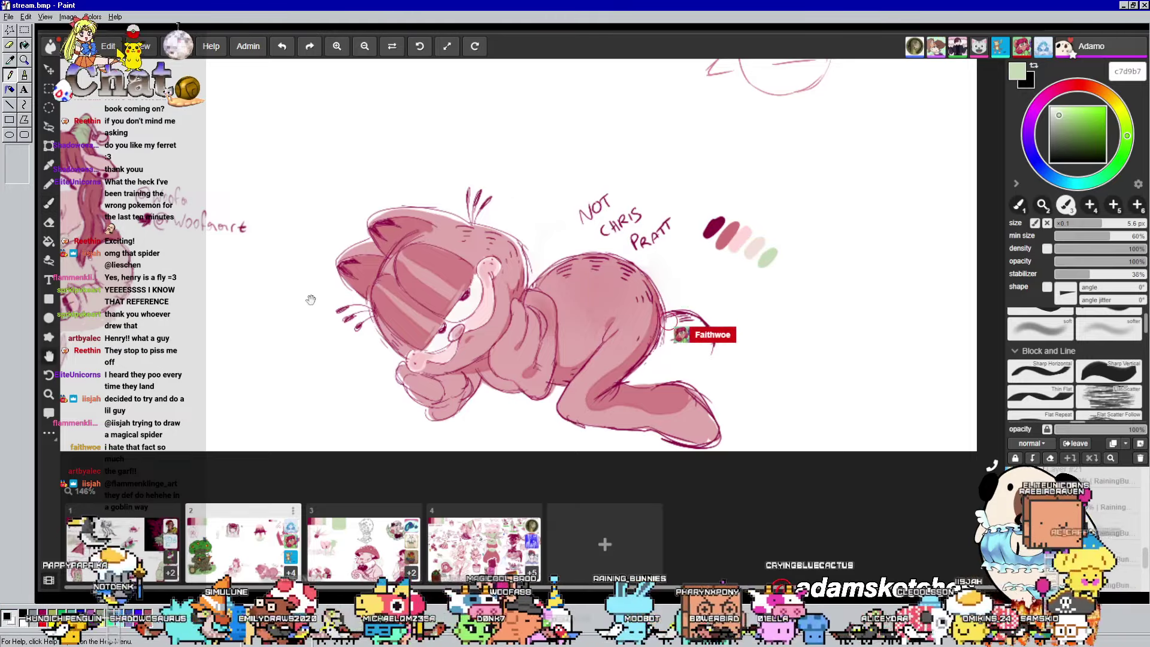
Examine the horned goat character watering a potted plant, and the apple tree man with a close look at his leafy moustache
{"action": "left_click_drag", "start_coordinate": [315, 298], "coordinate": [616, 315]}
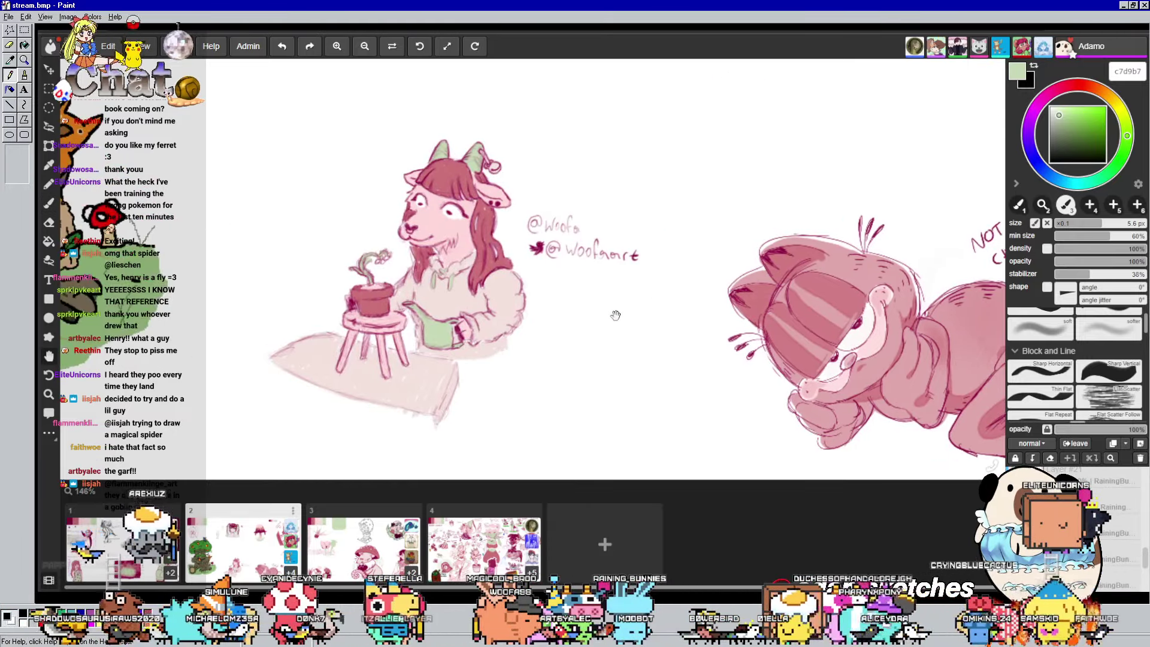
{"action": "mouse_move", "coordinate": [318, 298]}
{"action": "left_mouse_down"}
{"action": "mouse_move", "coordinate": [606, 293]}
{"action": "mouse_move", "coordinate": [753, 334]}
{"action": "left_mouse_up"}
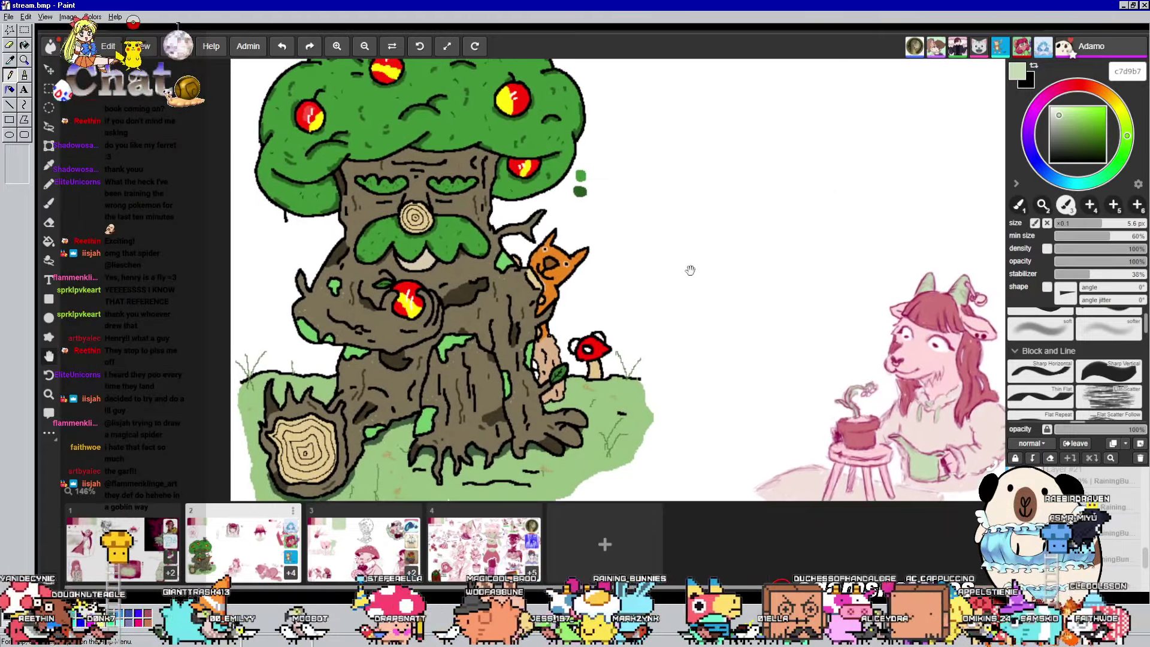
{"action": "scroll", "coordinate": [690, 270], "scroll_direction": "up", "scroll_amount": 10}
{"action": "mouse_move", "coordinate": [664, 254]}
{"action": "left_mouse_down"}
{"action": "mouse_move", "coordinate": [679, 288]}
{"action": "mouse_move", "coordinate": [671, 259]}
{"action": "mouse_move", "coordinate": [693, 252]}
{"action": "mouse_move", "coordinate": [668, 257]}
{"action": "mouse_move", "coordinate": [893, 309]}
{"action": "left_mouse_up"}
{"action": "left_click_drag", "start_coordinate": [569, 245], "coordinate": [807, 293]}
{"action": "left_click_drag", "start_coordinate": [600, 264], "coordinate": [788, 248]}
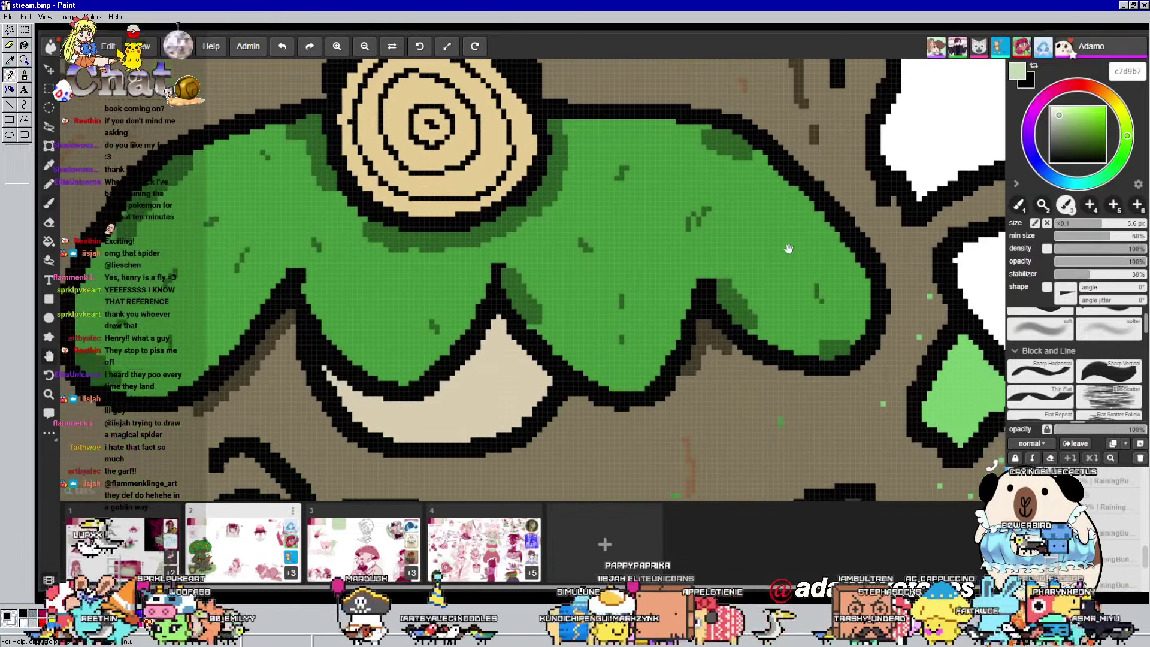
Examine the apple tree man's body and the orange squirrel peeking out from behind the trunk
{"action": "scroll", "coordinate": [788, 248], "scroll_direction": "down", "scroll_amount": 5}
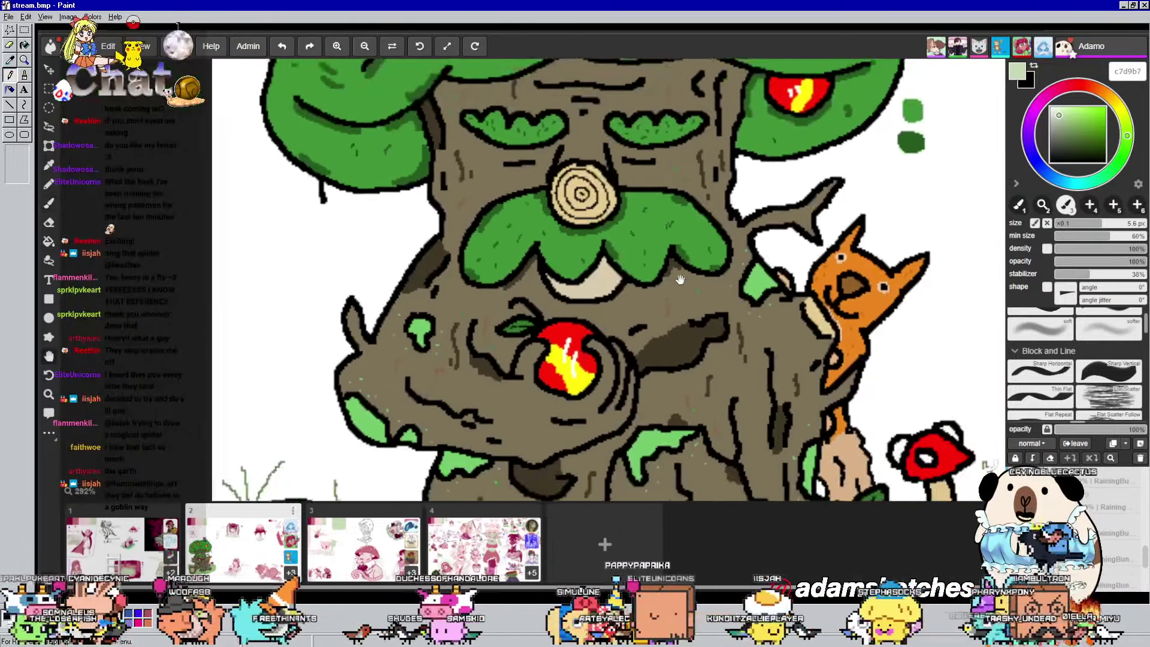
{"action": "left_click_drag", "start_coordinate": [681, 280], "coordinate": [639, 345]}
{"action": "left_click_drag", "start_coordinate": [740, 335], "coordinate": [671, 219]}
{"action": "scroll", "coordinate": [689, 227], "scroll_direction": "up", "scroll_amount": 4}
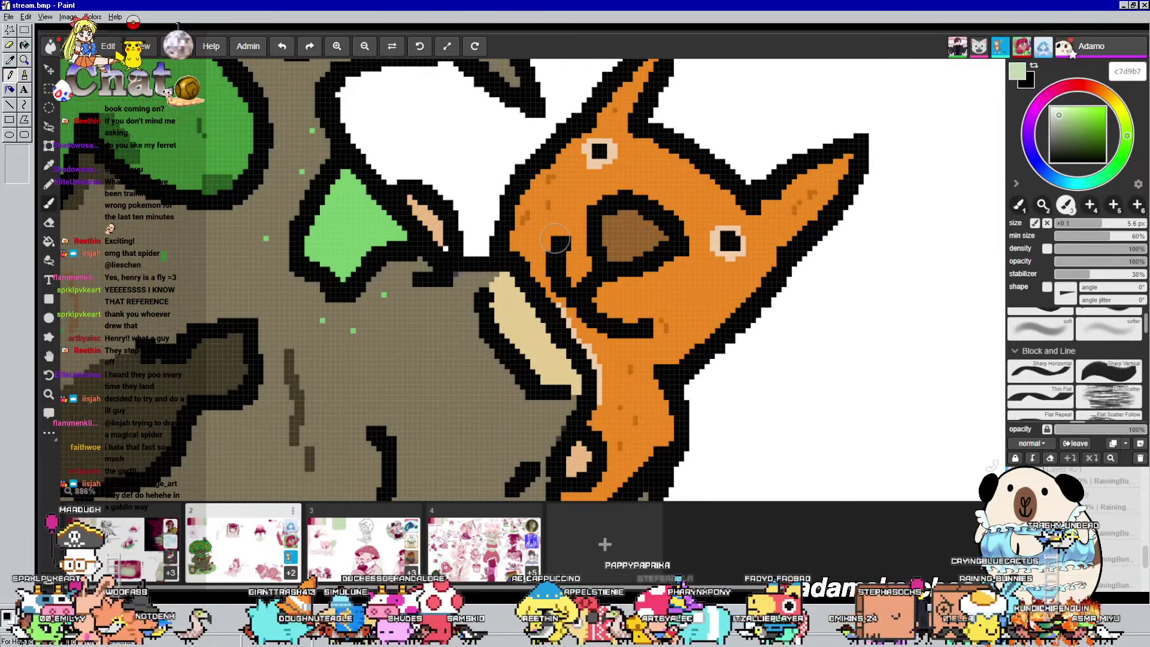
{"action": "scroll", "coordinate": [555, 238], "scroll_direction": "down", "scroll_amount": 4}
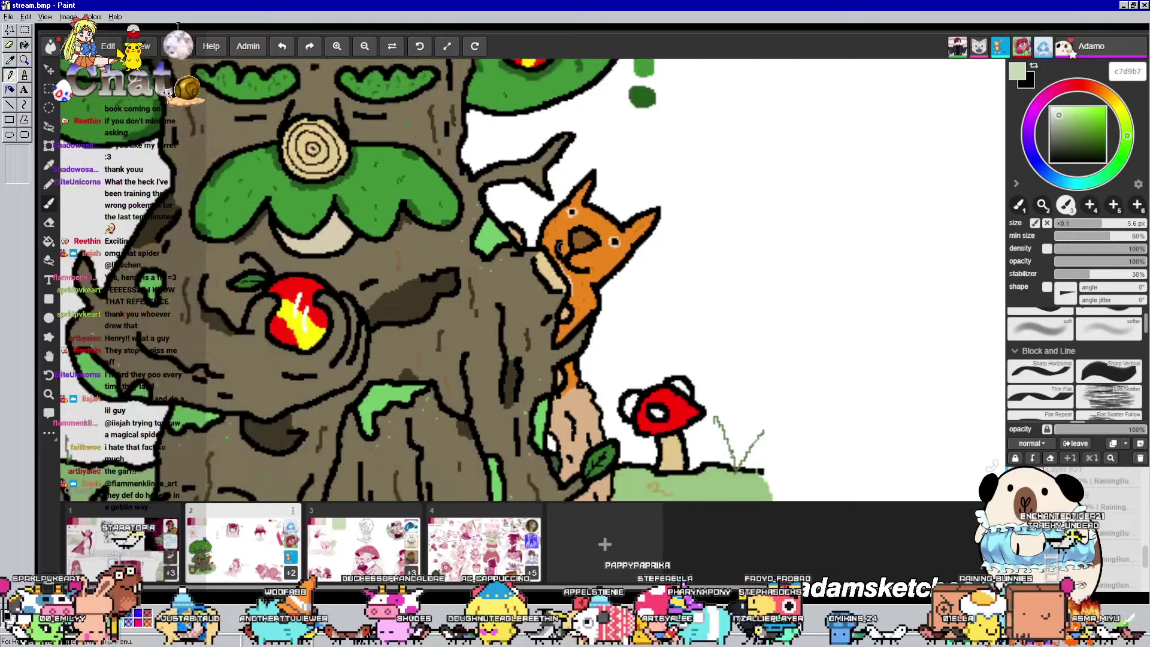
{"action": "scroll", "coordinate": [563, 246], "scroll_direction": "down", "scroll_amount": 3}
Examine the blue bird on the treetop and the twin-tailed girl with vine markings, and bring the wider canvas 2 into view
{"action": "left_click_drag", "start_coordinate": [652, 122], "coordinate": [533, 314]}
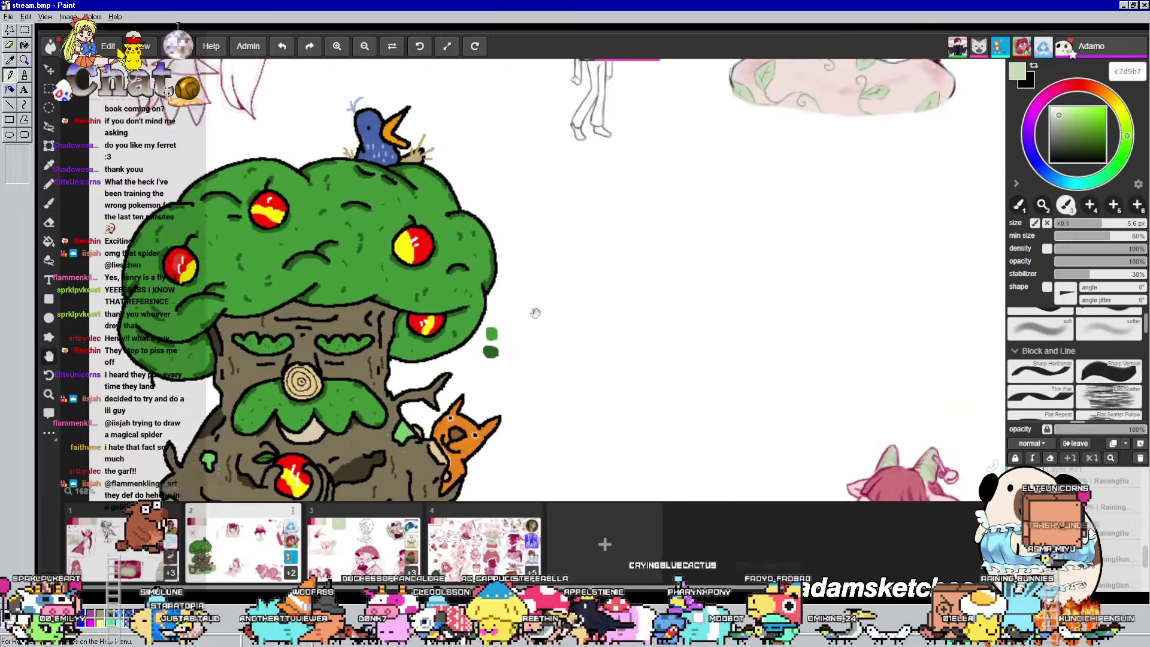
{"action": "scroll", "coordinate": [569, 258], "scroll_direction": "down", "scroll_amount": 1}
{"action": "left_click_drag", "start_coordinate": [619, 197], "coordinate": [620, 358]}
{"action": "left_click_drag", "start_coordinate": [770, 328], "coordinate": [587, 333]}
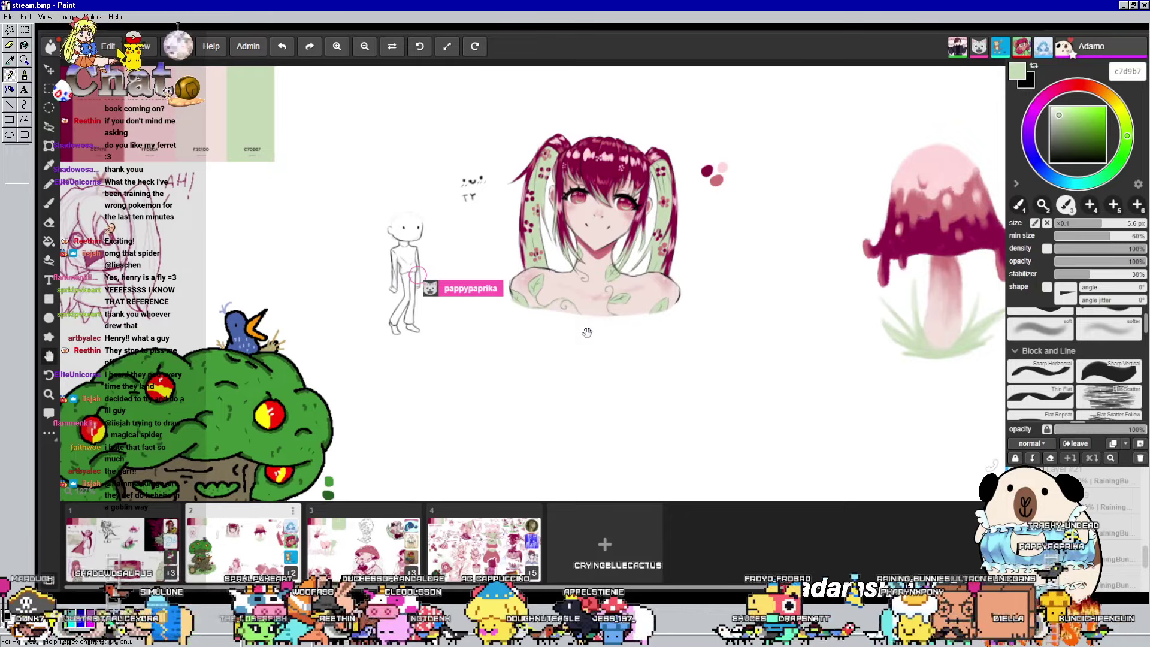
{"action": "left_click_drag", "start_coordinate": [801, 362], "coordinate": [496, 239]}
{"action": "scroll", "coordinate": [496, 239], "scroll_direction": "down", "scroll_amount": 2}
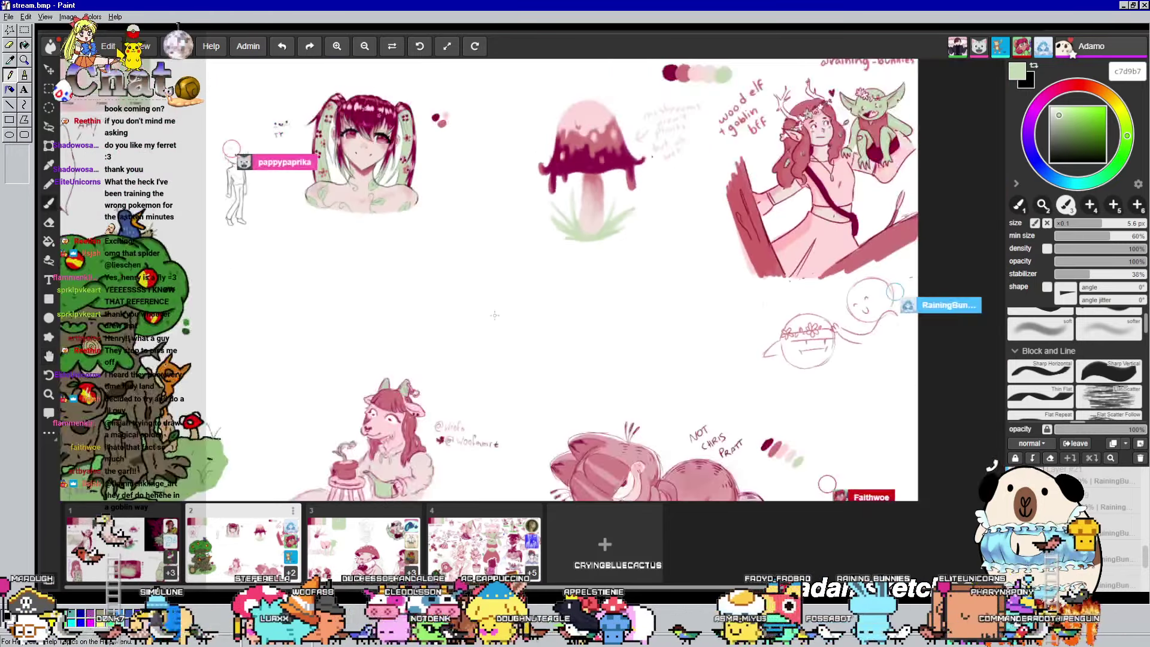
Switch to canvas 3 and examine the mushroom-capped rat, the elf holding a bouquet and the surrounding drawings
{"action": "left_click", "coordinate": [386, 526]}
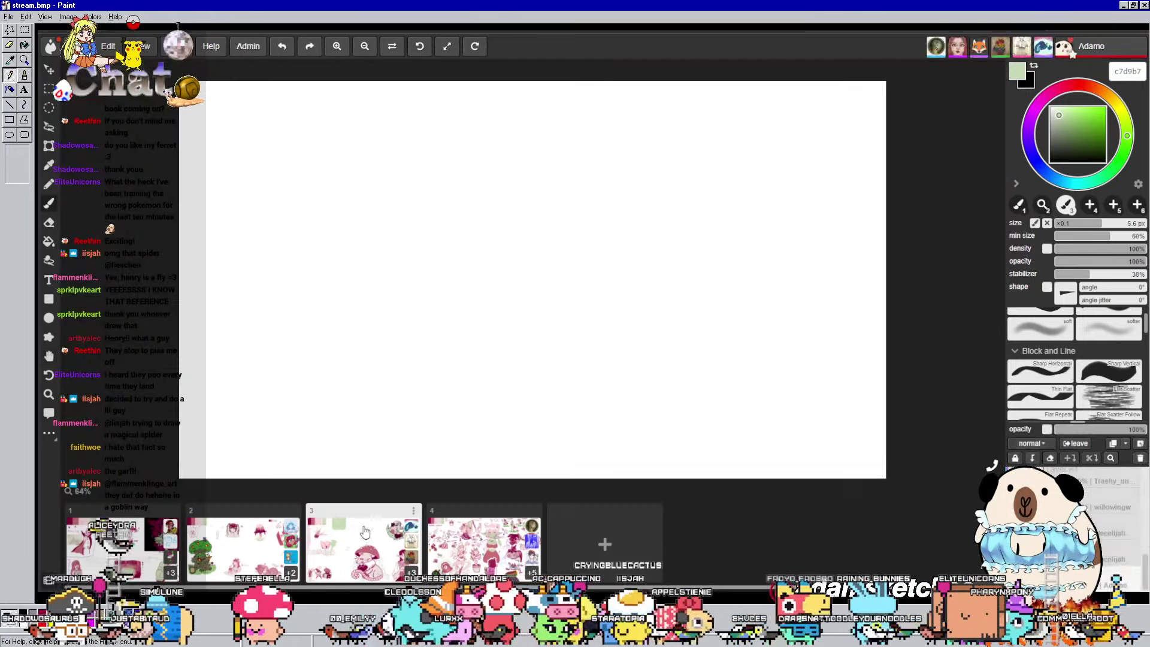
{"action": "left_click_drag", "start_coordinate": [556, 333], "coordinate": [544, 260]}
{"action": "scroll", "coordinate": [543, 260], "scroll_direction": "up", "scroll_amount": 4}
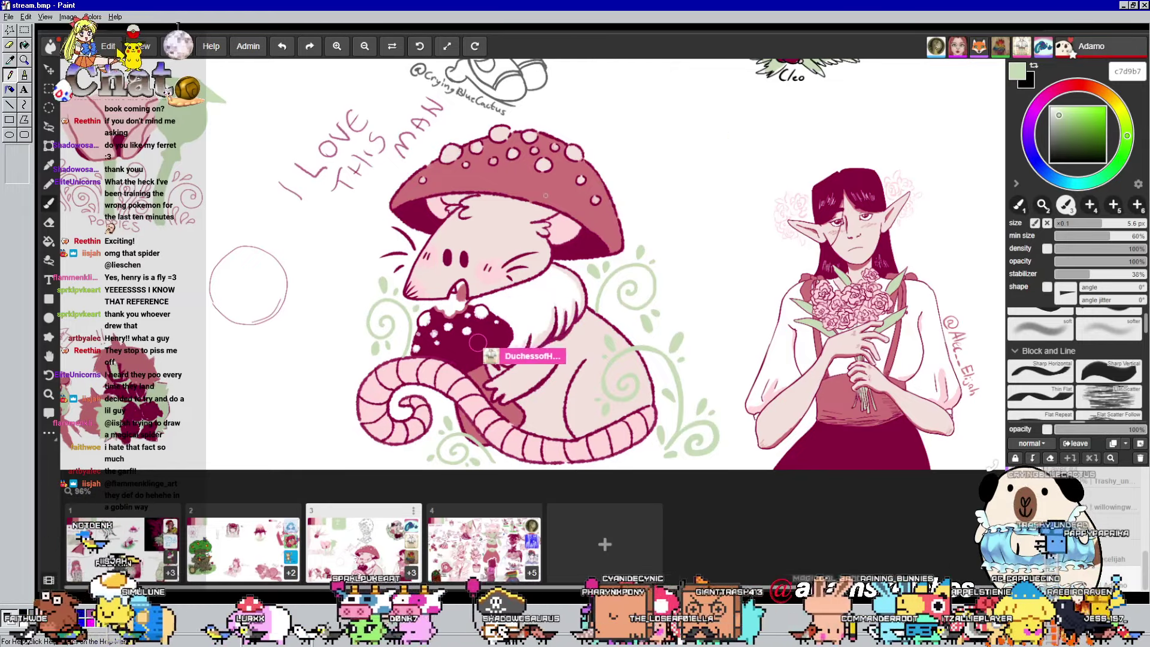
{"action": "scroll", "coordinate": [545, 195], "scroll_direction": "down", "scroll_amount": 5}
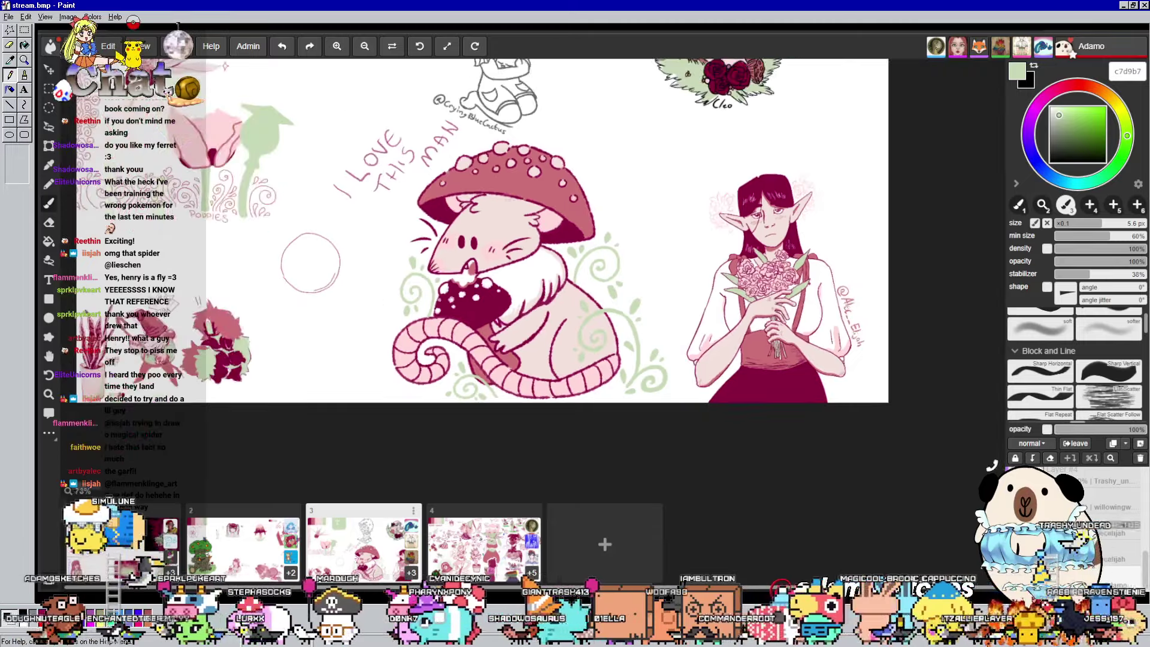
{"action": "left_click_drag", "start_coordinate": [548, 281], "coordinate": [610, 327]}
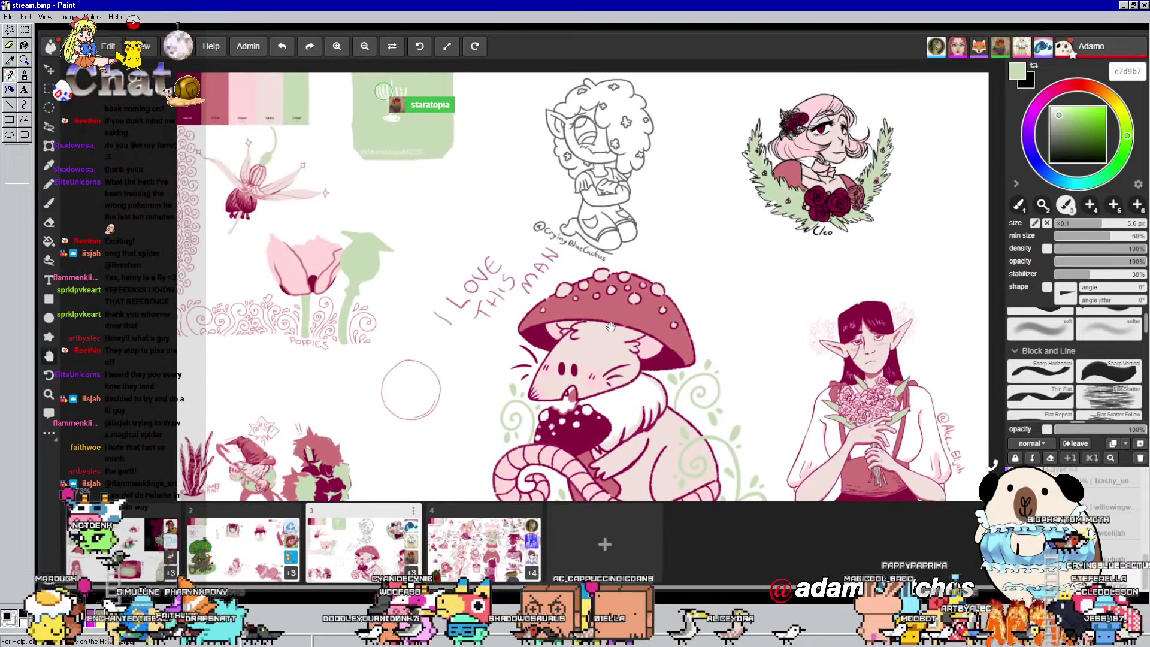
{"action": "left_click_drag", "start_coordinate": [610, 327], "coordinate": [566, 260]}
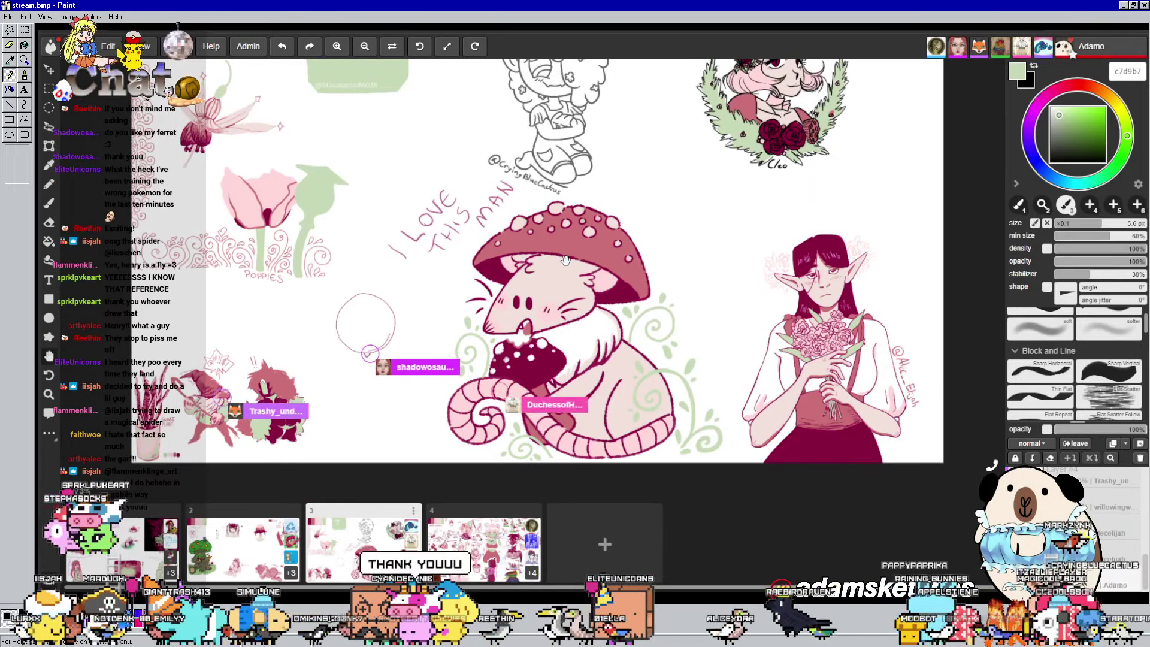
{"action": "left_click_drag", "start_coordinate": [567, 260], "coordinate": [565, 263]}
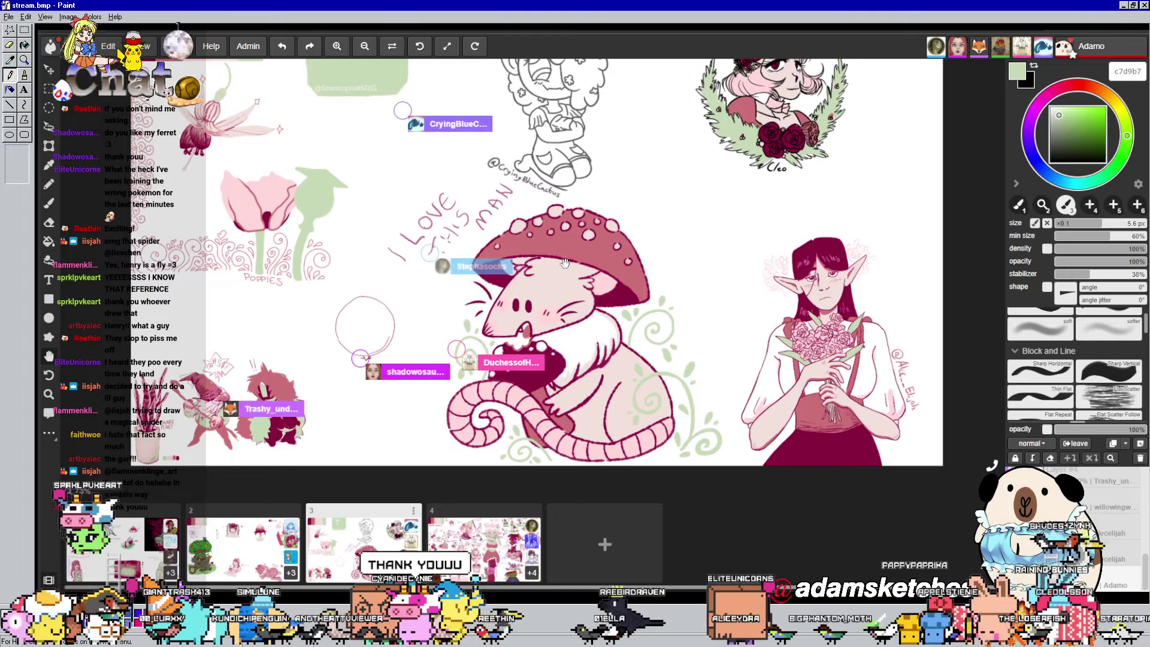
{"action": "key", "text": "b"}
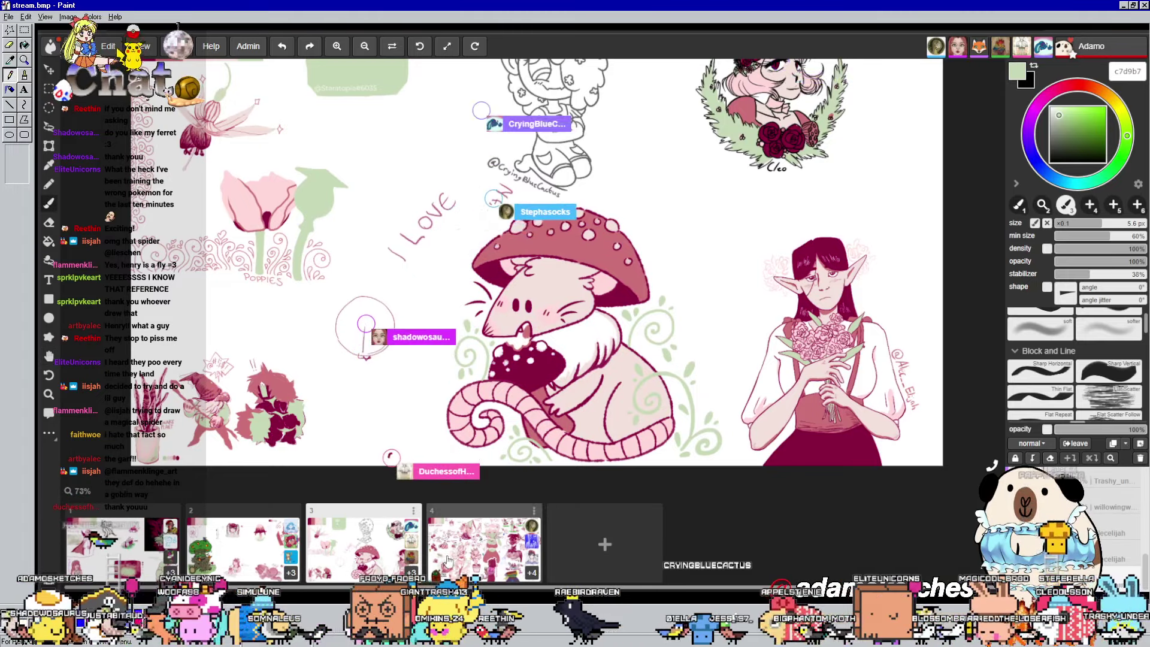
Return to canvas 4 and make the own layer with 40% opacity active for the green-skinned character
{"action": "left_click", "coordinate": [482, 545]}
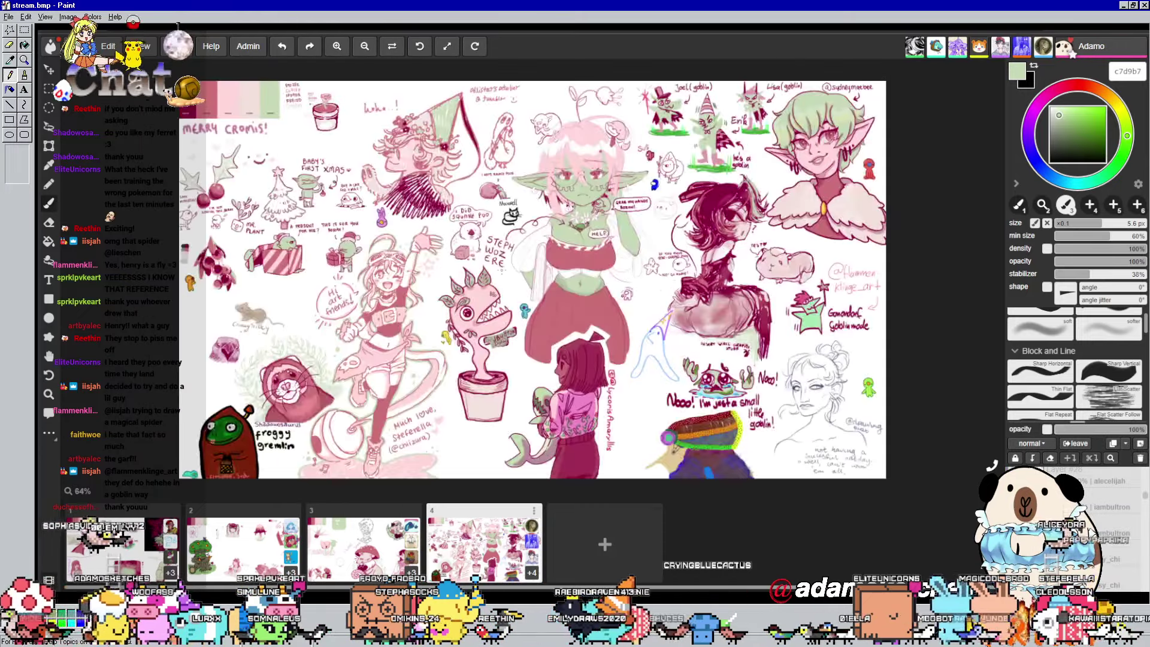
{"action": "scroll", "coordinate": [502, 270], "scroll_direction": "up", "scroll_amount": 2}
{"action": "left_click_drag", "start_coordinate": [578, 277], "coordinate": [496, 275]}
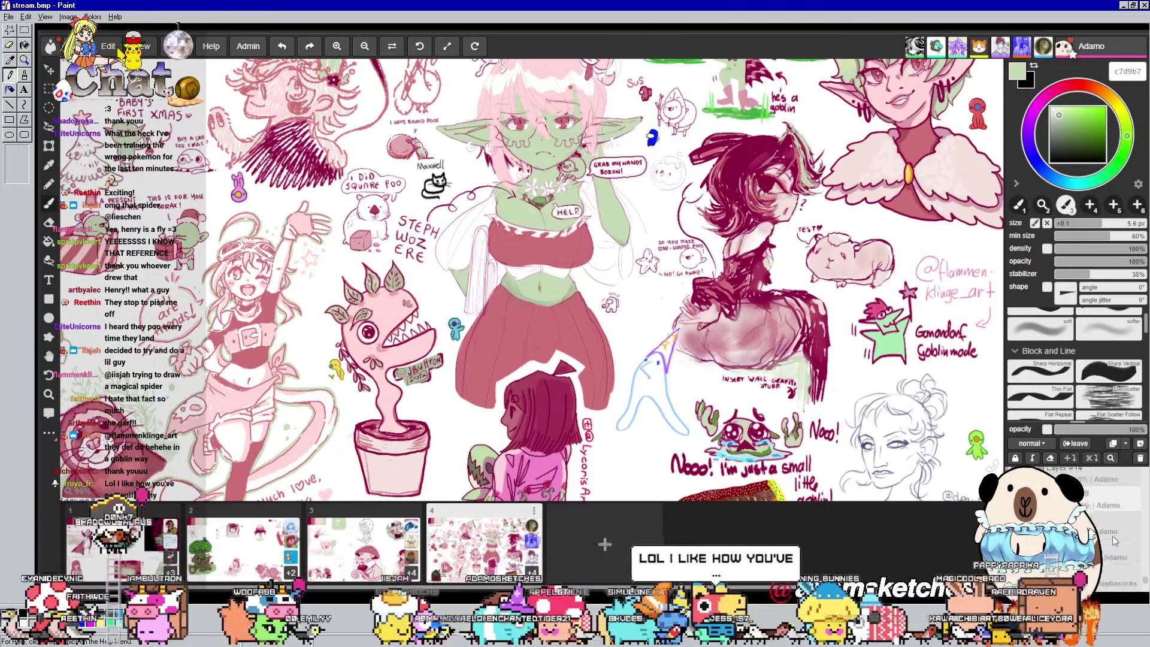
{"action": "left_click", "coordinate": [1121, 484]}
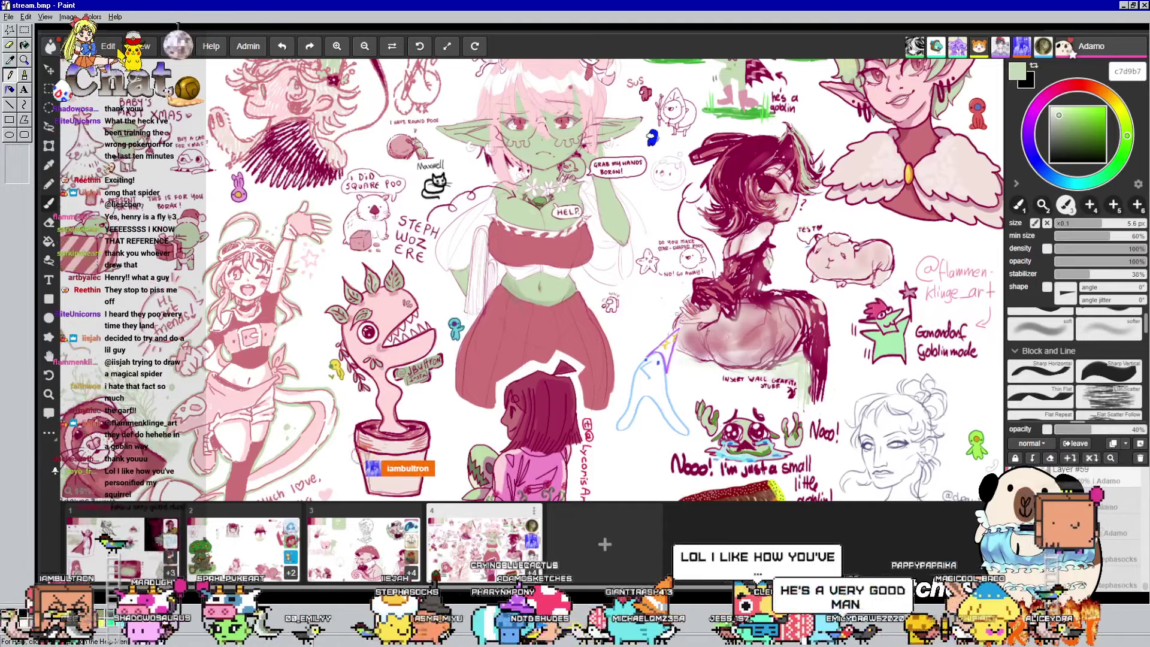
Sample the dark magenta 89023e from the canvas palette as the brush color
{"action": "scroll", "coordinate": [641, 288], "scroll_direction": "up", "scroll_amount": 1}
{"action": "mouse_move", "coordinate": [390, 108]}
{"action": "left_mouse_down"}
{"action": "mouse_move", "coordinate": [429, 195]}
{"action": "mouse_move", "coordinate": [644, 262]}
{"action": "left_mouse_up"}
{"action": "key", "text": "i"}
{"action": "left_click", "coordinate": [96, 116]}
{"action": "left_click_drag", "start_coordinate": [587, 329], "coordinate": [293, 198]}
{"action": "left_click", "coordinate": [49, 203]}
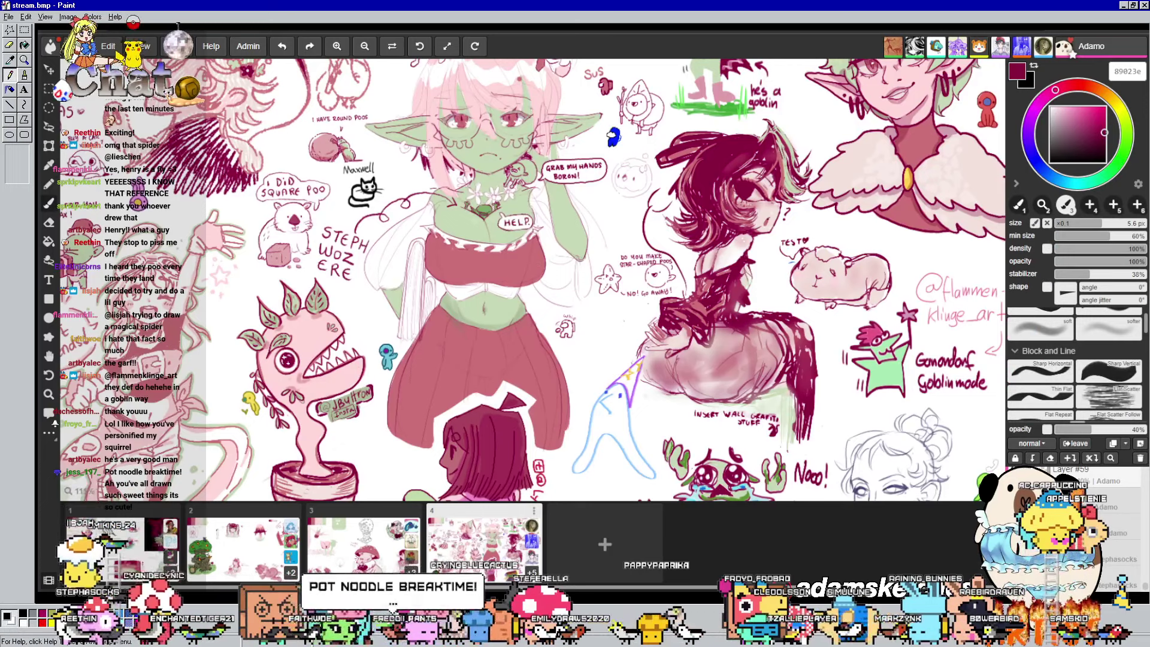
Choose the softer round brush at 10 px and frame the green-skinned character's torso and skirt
{"action": "left_click", "coordinate": [1074, 341]}
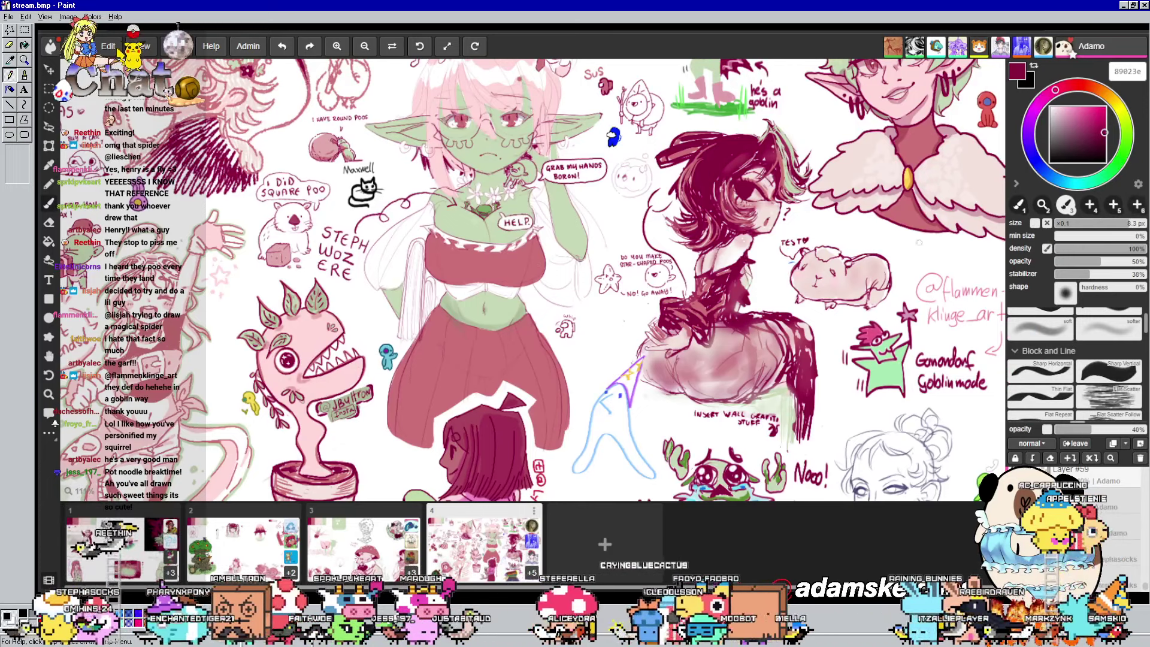
{"action": "scroll", "coordinate": [1092, 340], "scroll_direction": "up", "scroll_amount": 2}
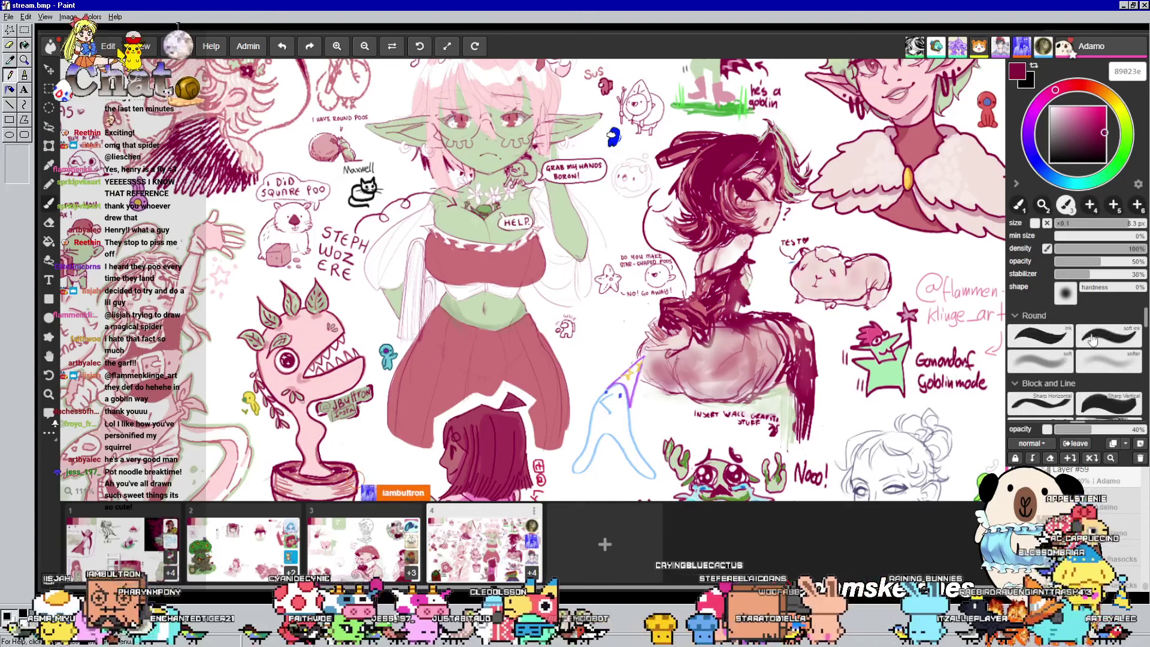
{"action": "left_click", "coordinate": [1118, 353]}
{"action": "scroll", "coordinate": [1098, 361], "scroll_direction": "down", "scroll_amount": 5}
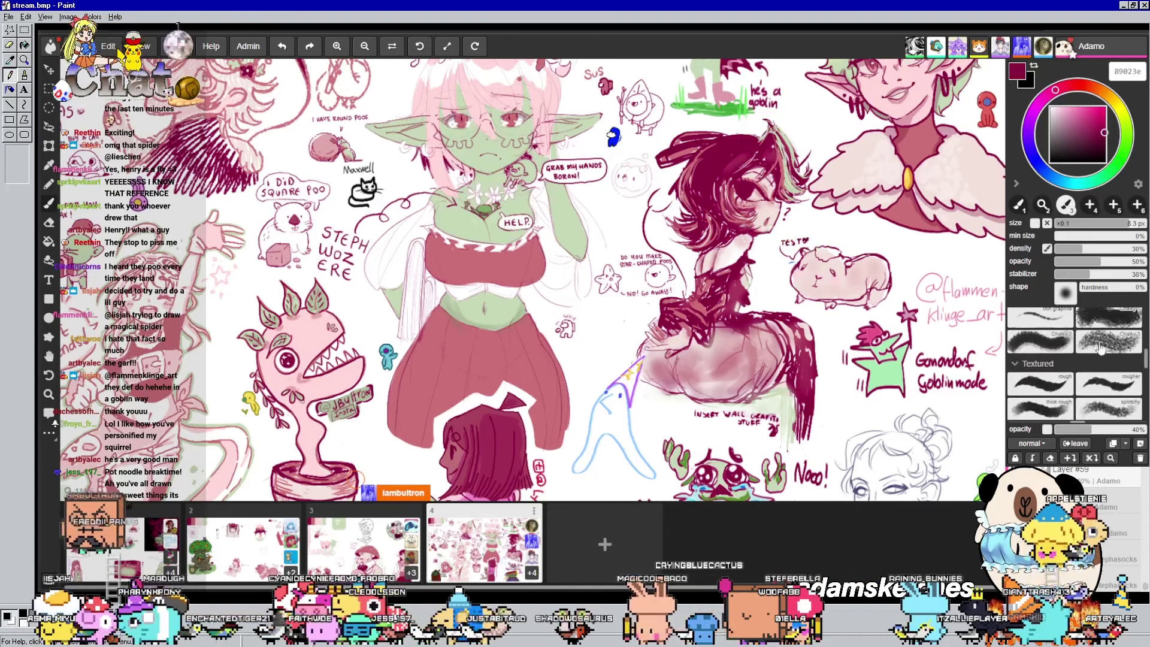
{"action": "scroll", "coordinate": [1098, 357], "scroll_direction": "down", "scroll_amount": 5}
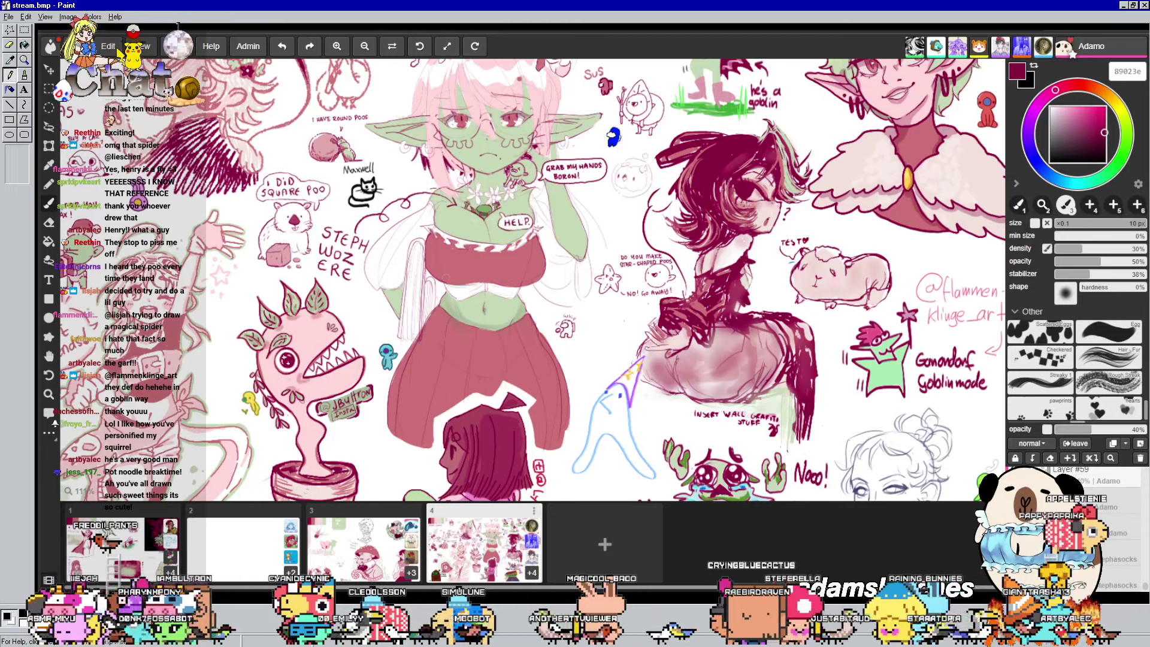
{"action": "scroll", "coordinate": [497, 262], "scroll_direction": "up", "scroll_amount": 3}
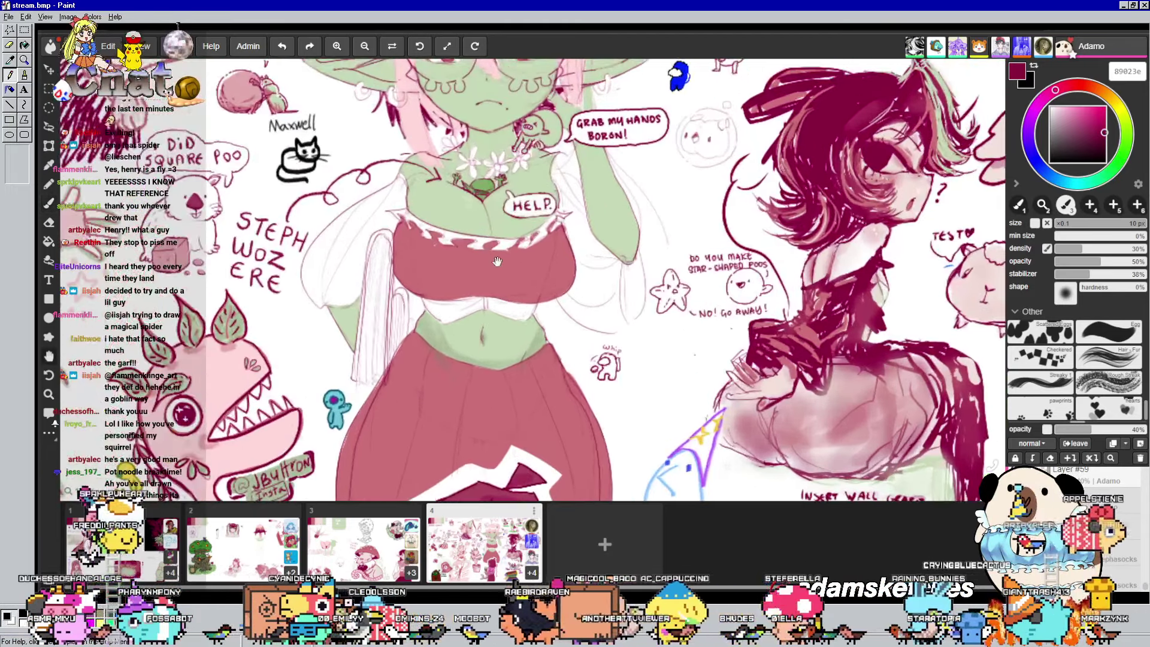
{"action": "left_click_drag", "start_coordinate": [497, 261], "coordinate": [555, 242]}
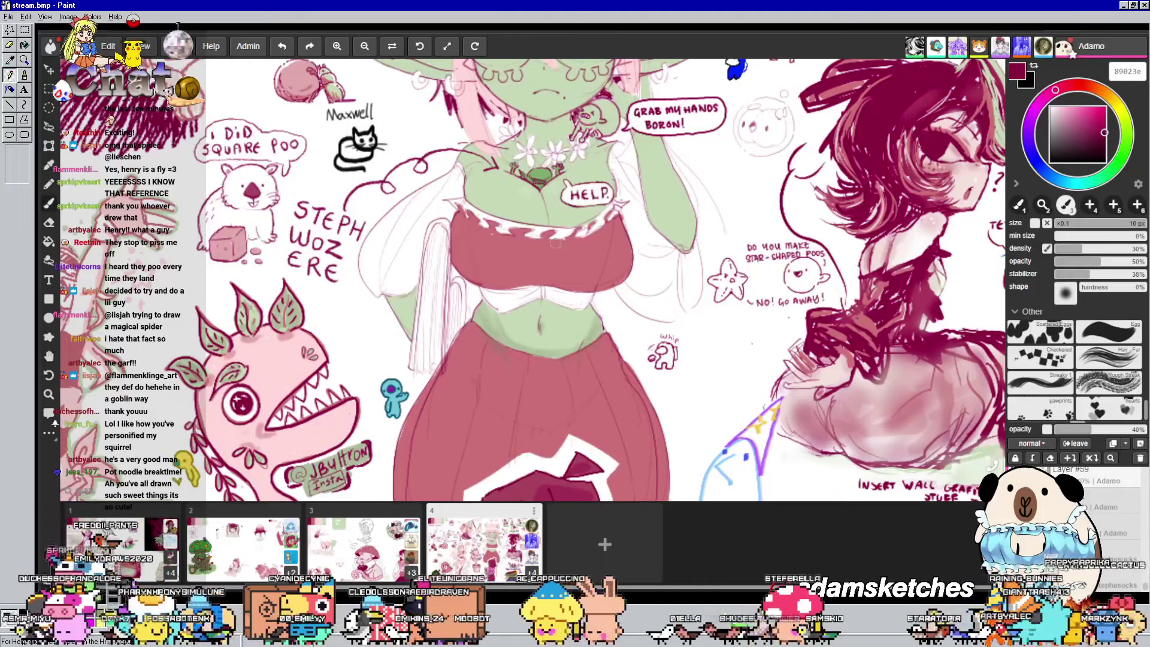
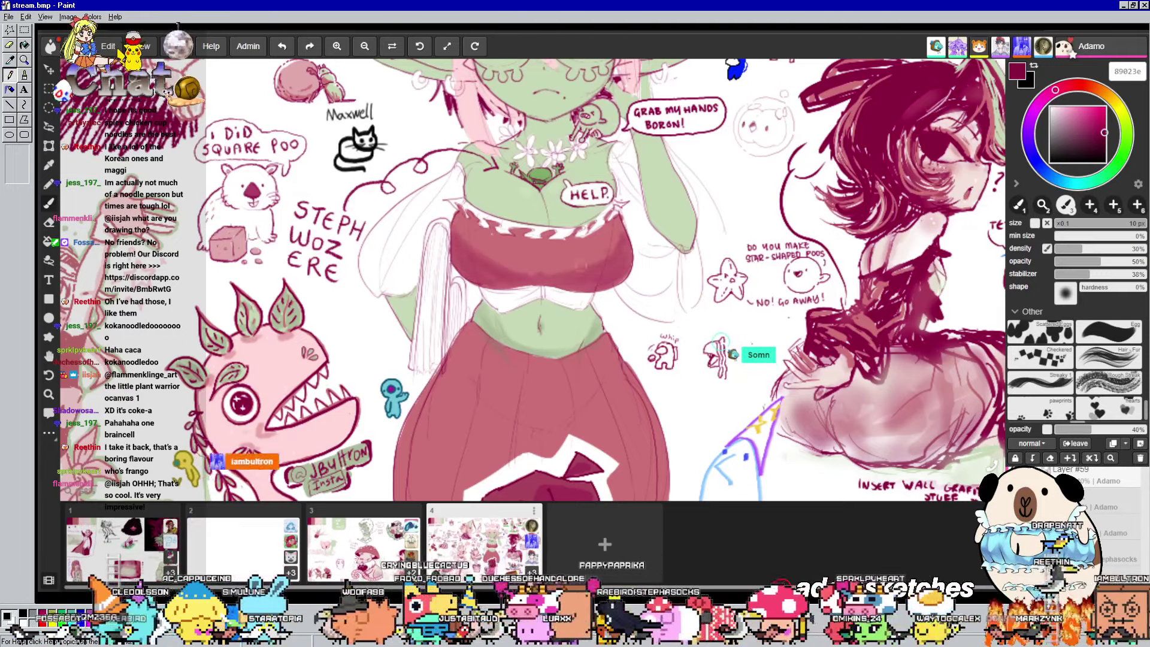
Choose the Egg brush at 58 px and darken the green-skinned character's magenta top
{"action": "left_click", "coordinate": [1142, 235]}
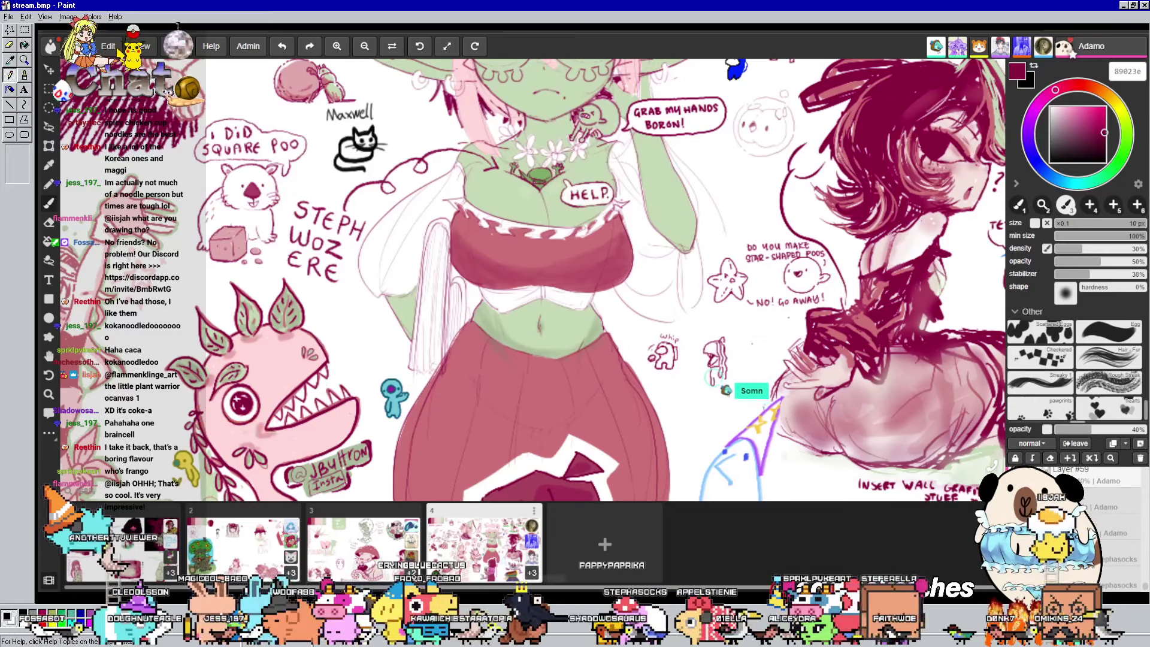
{"action": "left_click", "coordinate": [1118, 339]}
{"action": "mouse_move", "coordinate": [572, 268]}
{"action": "left_mouse_down"}
{"action": "mouse_move", "coordinate": [619, 256]}
{"action": "mouse_move", "coordinate": [485, 265]}
{"action": "mouse_move", "coordinate": [519, 282]}
{"action": "left_mouse_up"}
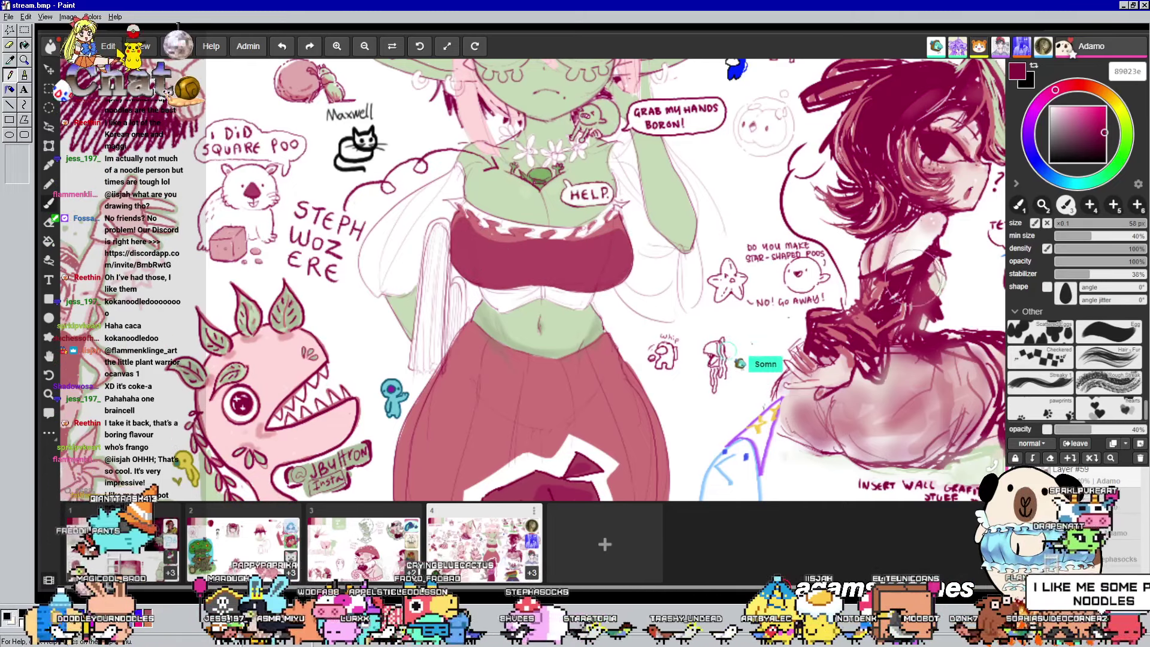
Shade the character's skirt in dark magenta with large strokes down both sides and across the lower front
{"action": "left_click_drag", "start_coordinate": [825, 396], "coordinate": [847, 308]}
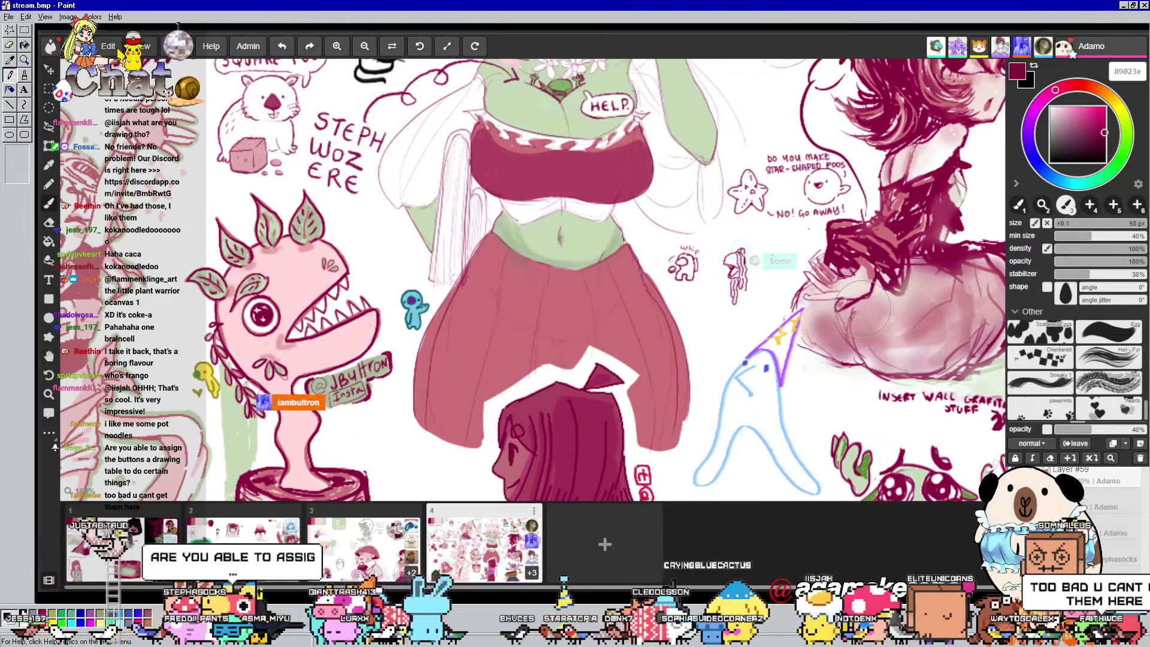
{"action": "left_click_drag", "start_coordinate": [879, 268], "coordinate": [866, 252]}
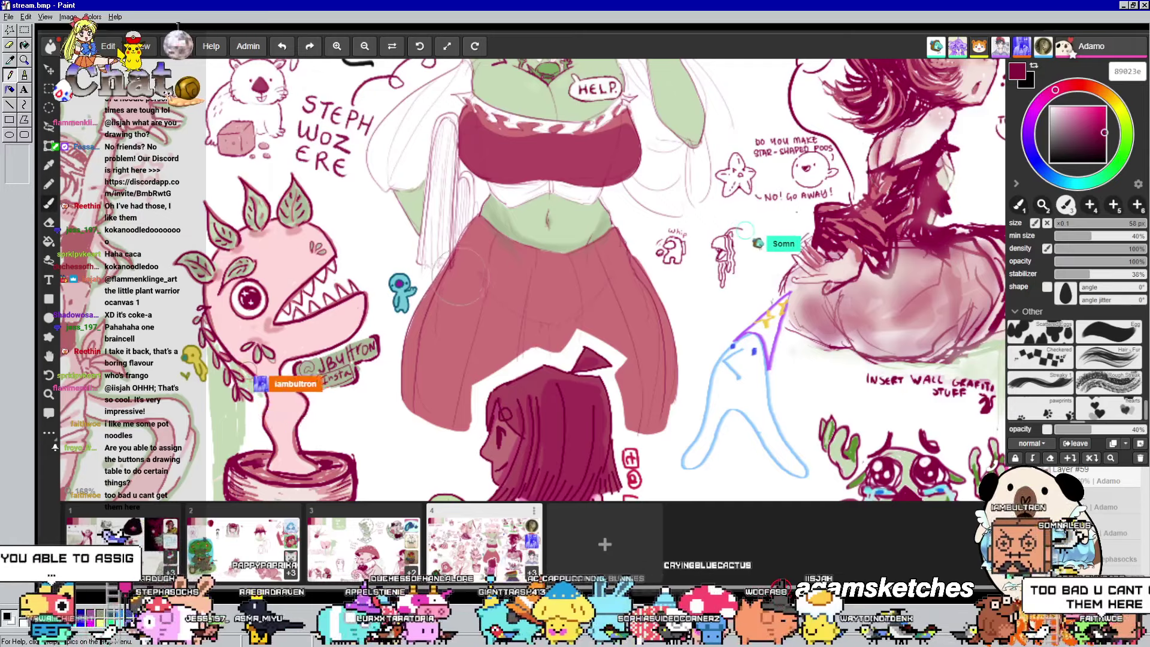
{"action": "mouse_move", "coordinate": [450, 263]}
{"action": "left_mouse_down"}
{"action": "mouse_move", "coordinate": [497, 317]}
{"action": "mouse_move", "coordinate": [492, 365]}
{"action": "mouse_move", "coordinate": [448, 427]}
{"action": "left_mouse_up"}
{"action": "left_click_drag", "start_coordinate": [437, 262], "coordinate": [401, 398]}
{"action": "mouse_move", "coordinate": [453, 294]}
{"action": "left_mouse_down"}
{"action": "mouse_move", "coordinate": [416, 418]}
{"action": "mouse_move", "coordinate": [503, 324]}
{"action": "mouse_move", "coordinate": [491, 299]}
{"action": "mouse_move", "coordinate": [581, 329]}
{"action": "mouse_move", "coordinate": [617, 359]}
{"action": "mouse_move", "coordinate": [646, 420]}
{"action": "mouse_move", "coordinate": [665, 408]}
{"action": "left_mouse_up"}
{"action": "left_click_drag", "start_coordinate": [663, 363], "coordinate": [638, 318]}
{"action": "left_click_drag", "start_coordinate": [503, 317], "coordinate": [474, 257]}
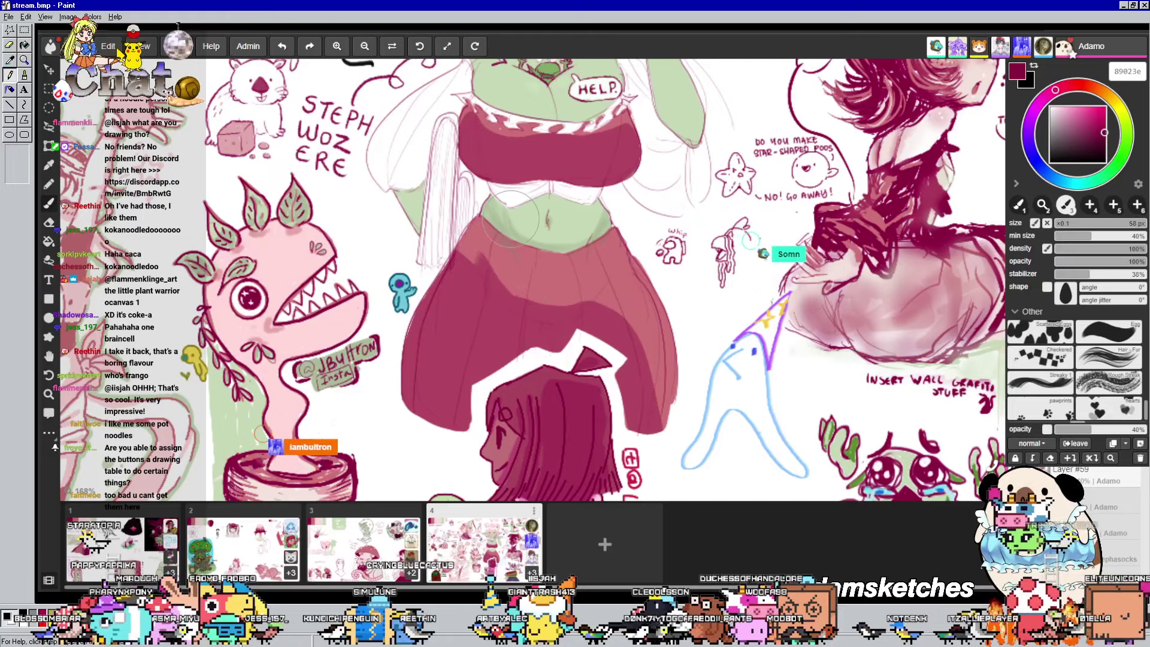
{"action": "left_click_drag", "start_coordinate": [566, 326], "coordinate": [619, 282]}
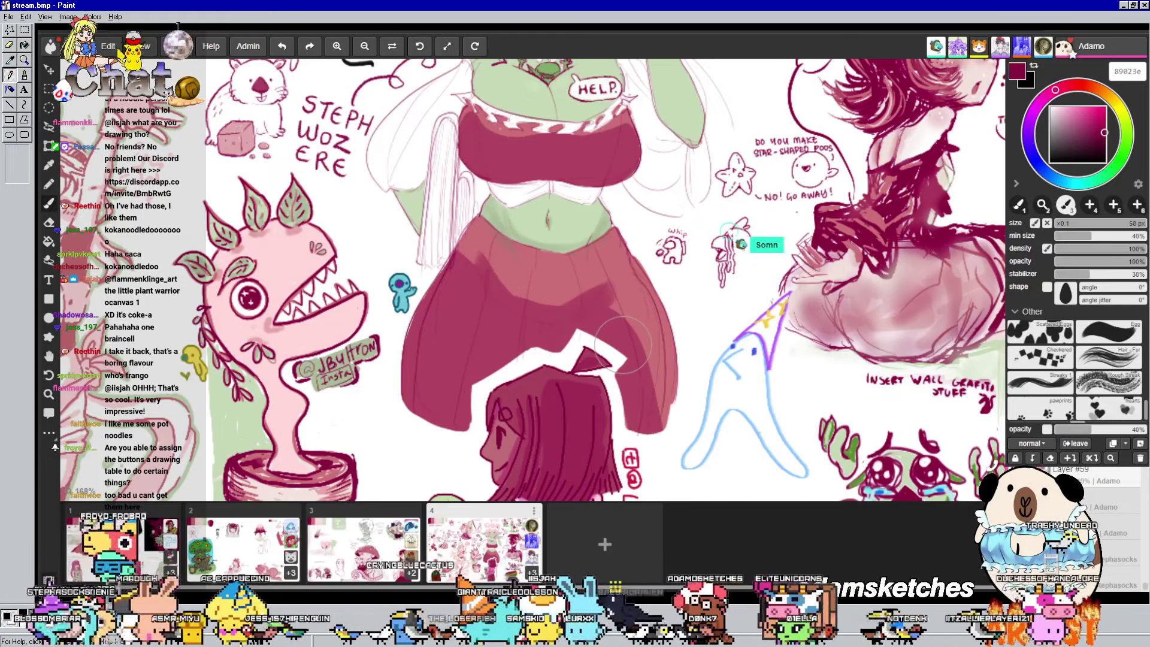
Try sampling the light green b9cba9 from the midriff and the pale pink e9d0db from the neighboring drawing
{"action": "key", "text": "space"}
{"action": "left_click_drag", "start_coordinate": [765, 153], "coordinate": [818, 311]}
{"action": "key", "text": "b"}
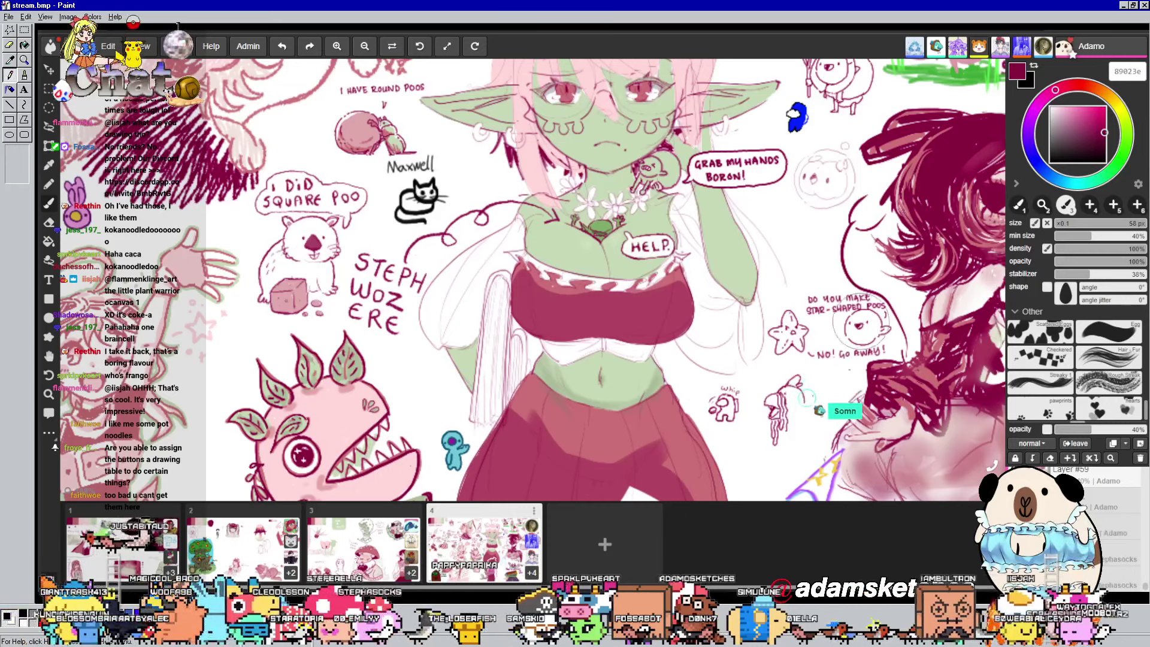
{"action": "left_click", "coordinate": [50, 184]}
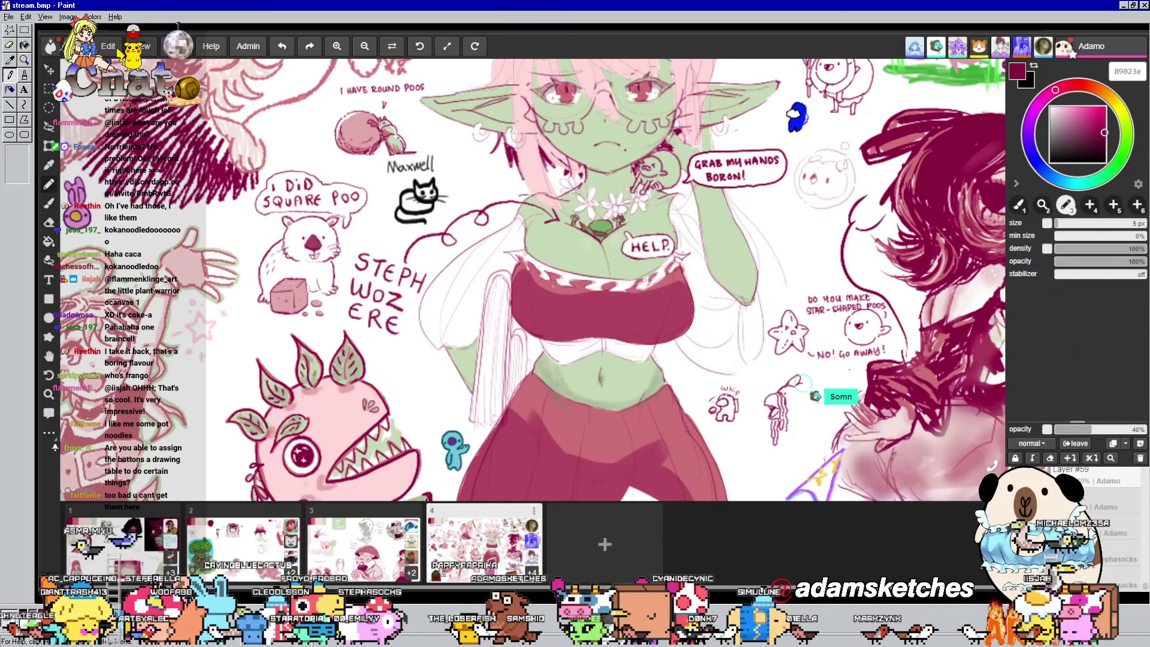
{"action": "left_click", "coordinate": [49, 164]}
{"action": "left_click", "coordinate": [656, 374]}
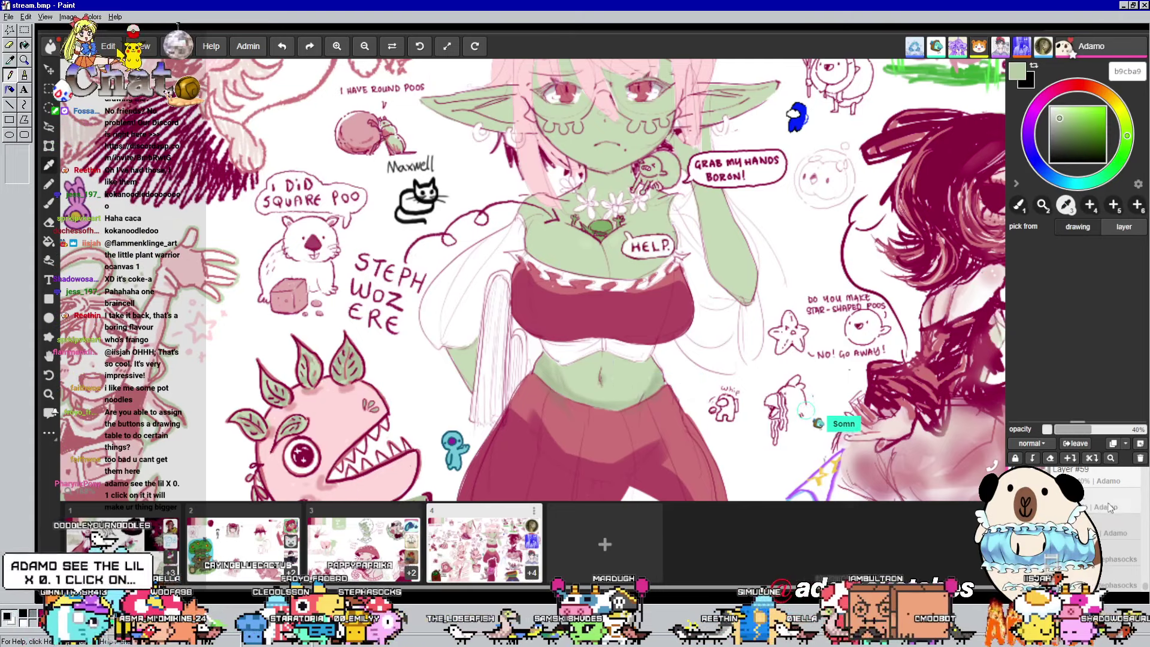
{"action": "left_click", "coordinate": [944, 302]}
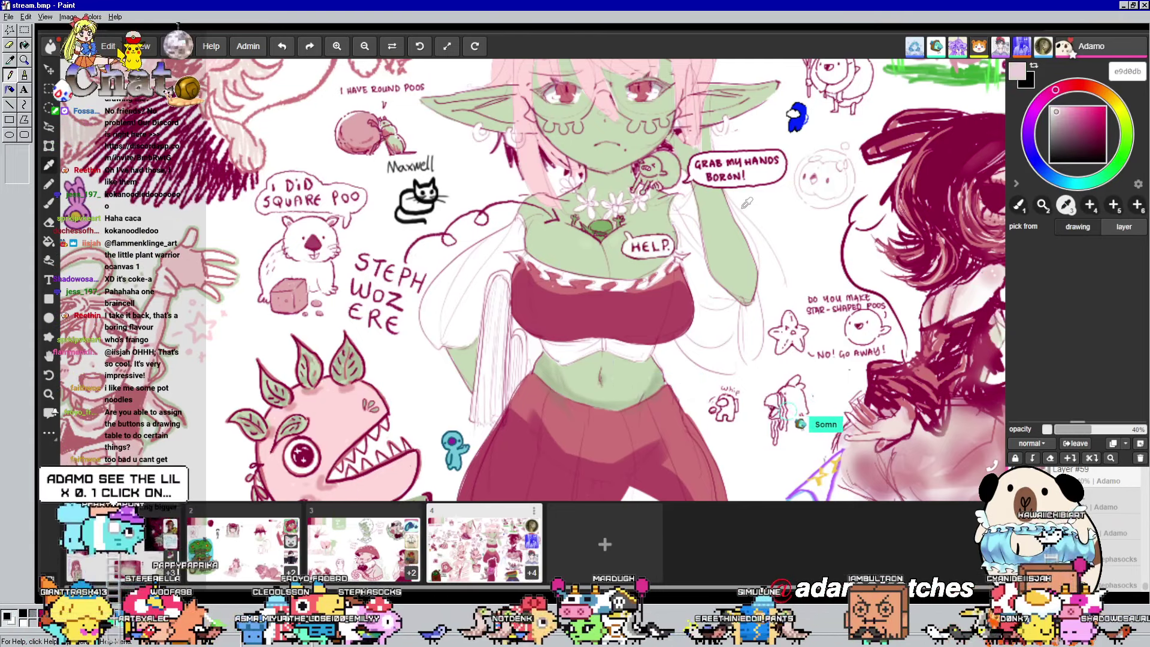
{"action": "left_click_drag", "start_coordinate": [944, 302], "coordinate": [900, 315]}
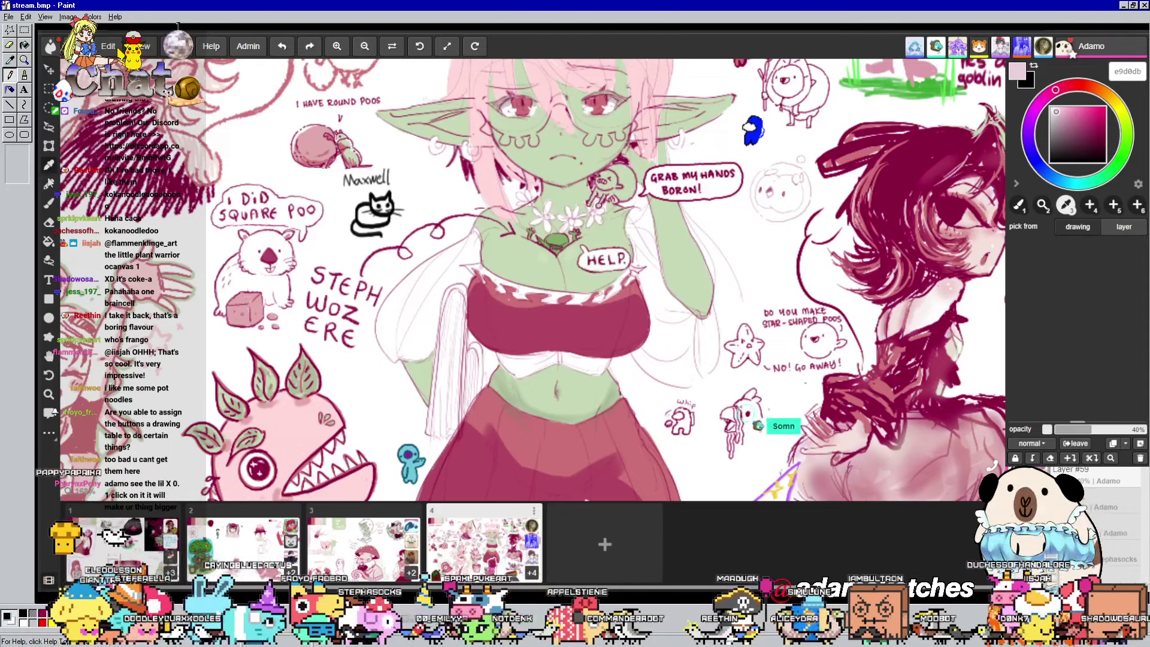
{"action": "key", "text": "p"}
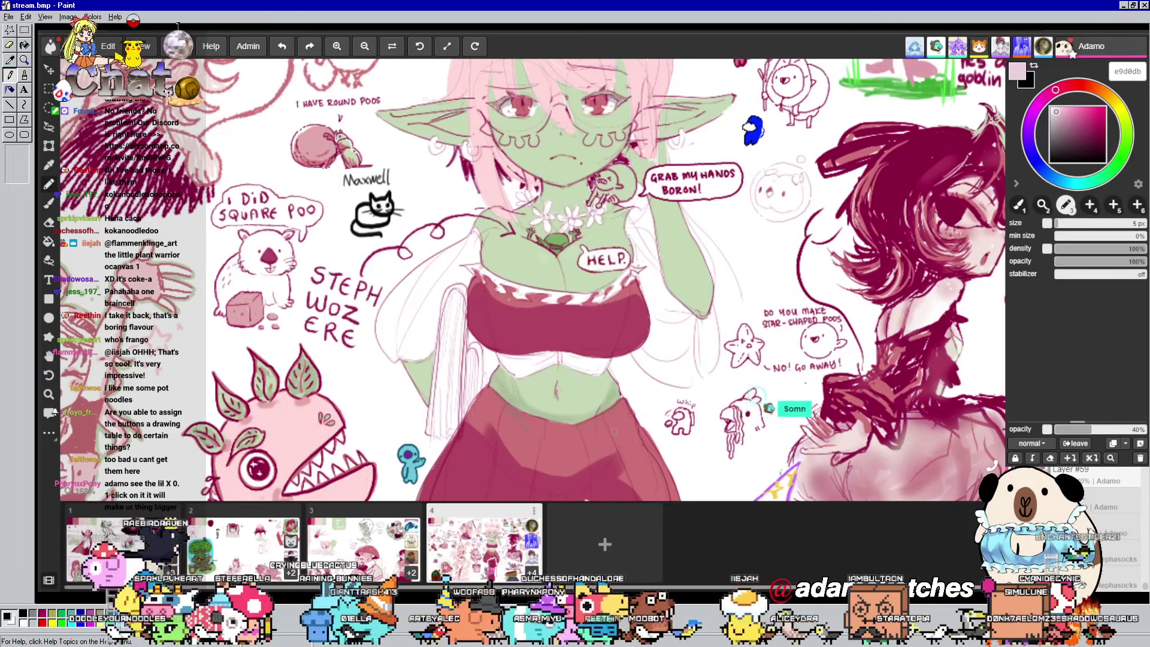
{"action": "left_click_drag", "start_coordinate": [630, 326], "coordinate": [632, 297]}
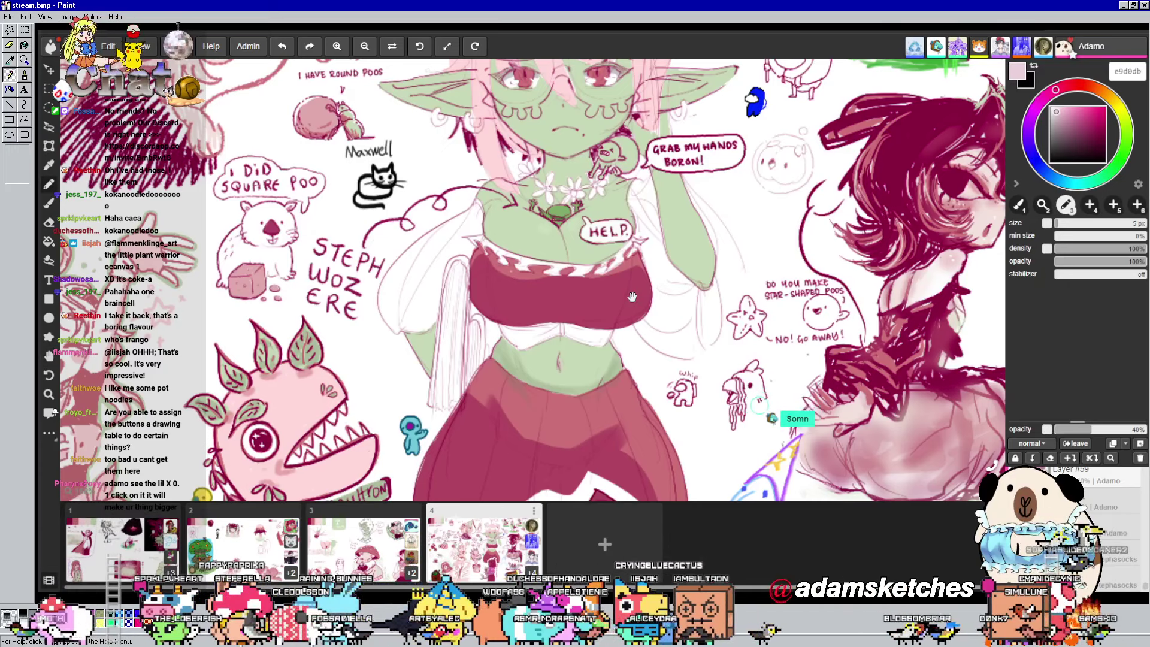
Sample the midriff green b3c5a3, choose the paintbrush at 3.0 px and darken the color to 798c68
{"action": "key", "text": "alt"}
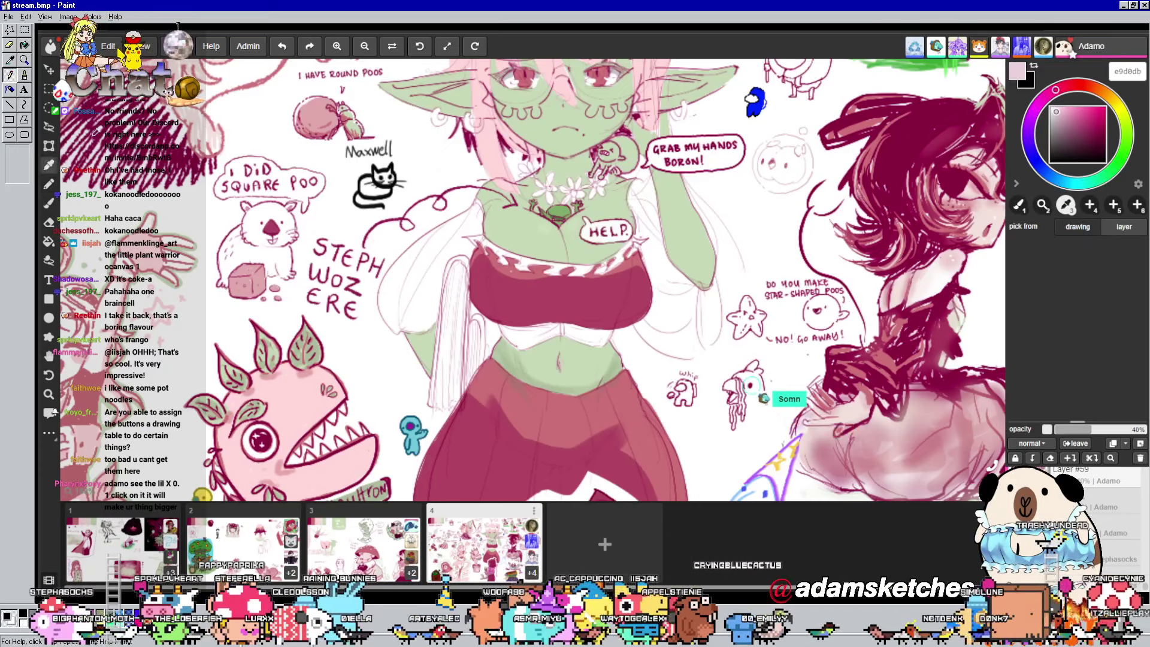
{"action": "left_click", "coordinate": [506, 355]}
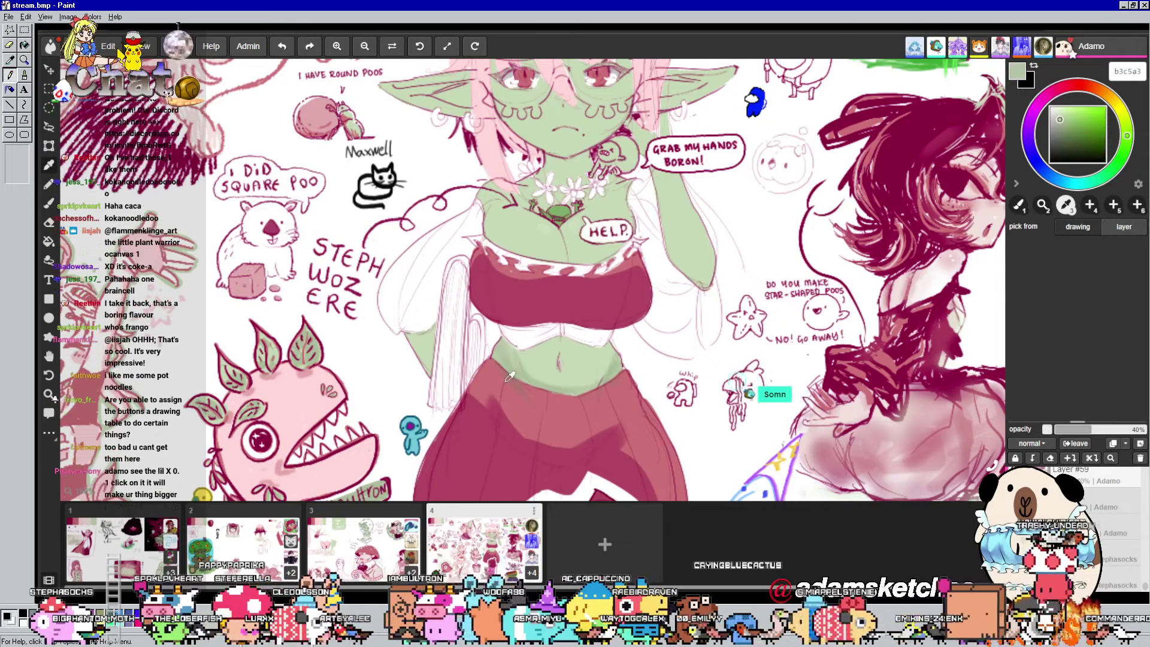
{"action": "left_click", "coordinate": [50, 203]}
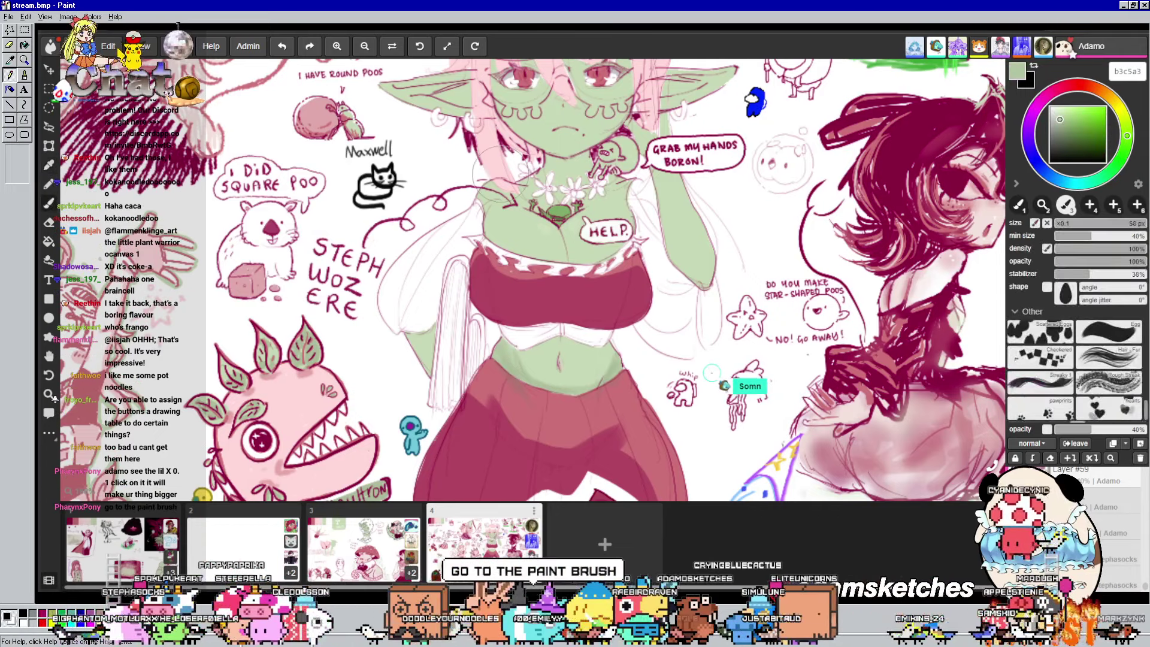
{"action": "left_click", "coordinate": [1075, 223]}
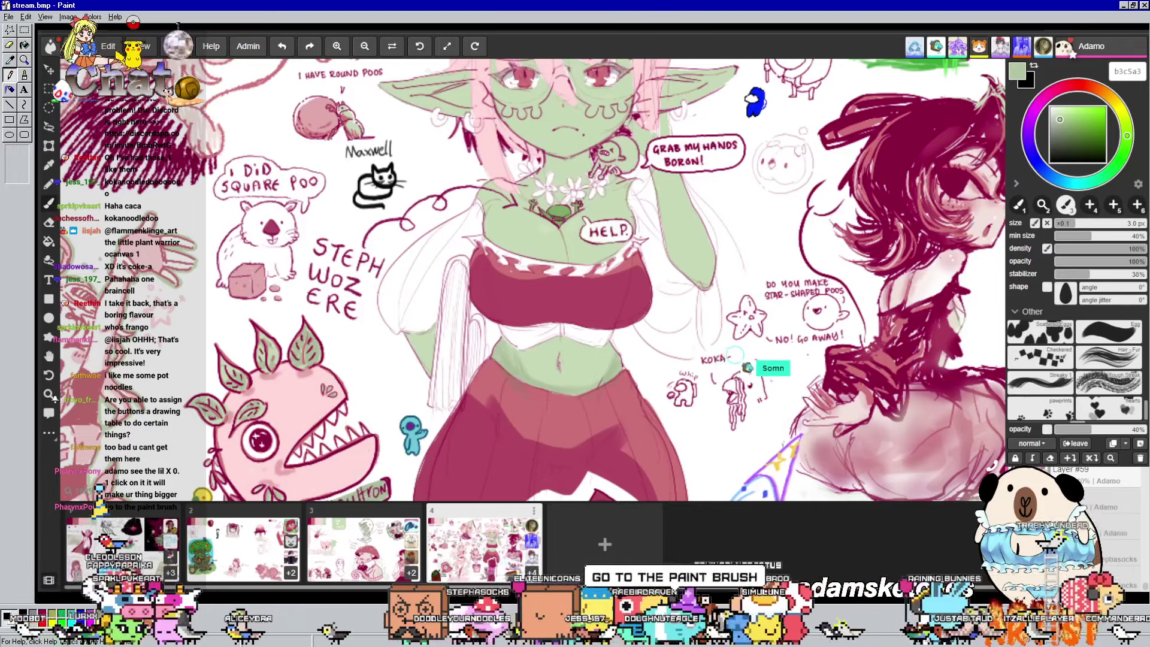
{"action": "left_click_drag", "start_coordinate": [559, 362], "coordinate": [556, 431]}
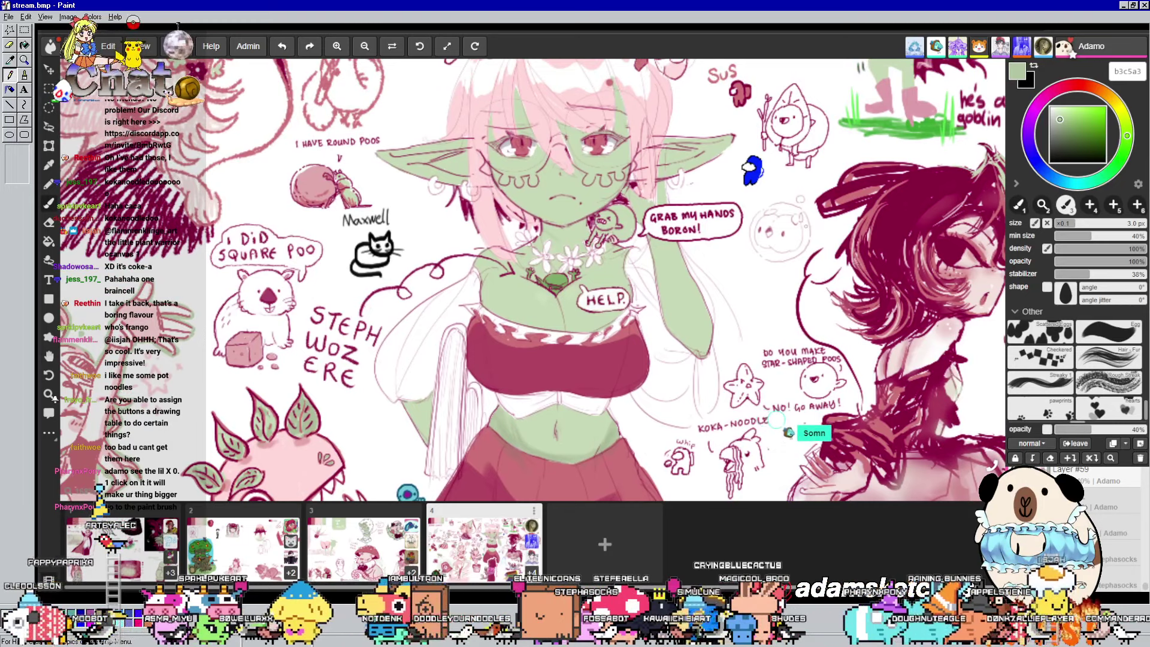
{"action": "left_click", "coordinate": [1064, 132]}
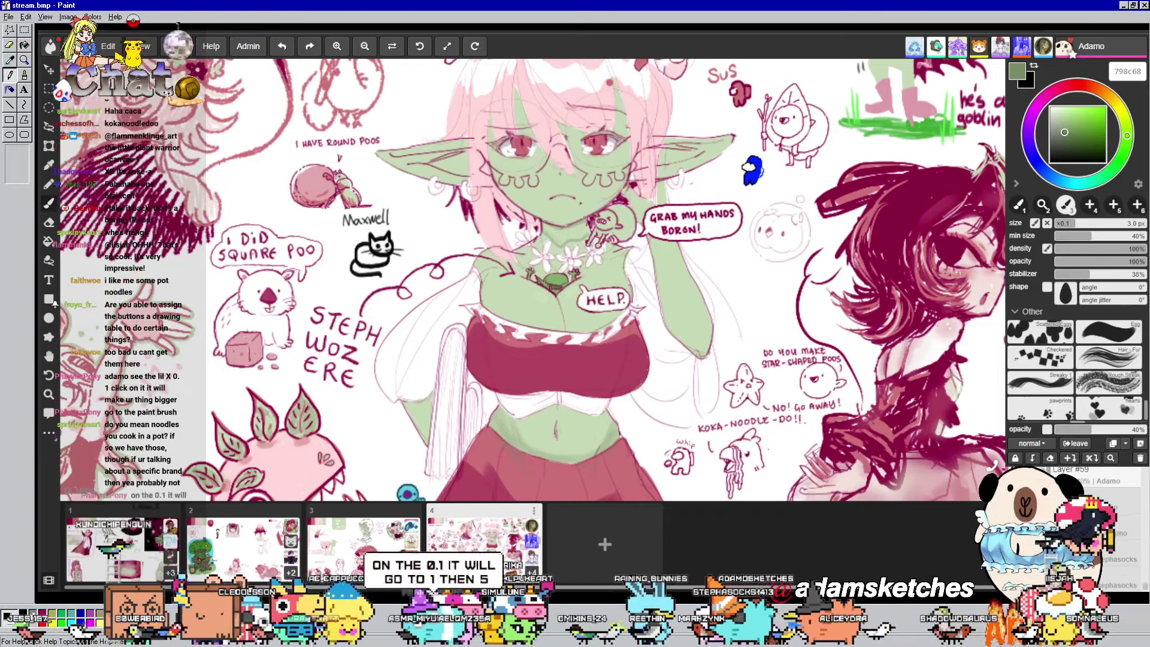
Set the Egg brush to 8.5 px with a 21% minimum size for shading the skin
{"action": "left_click", "coordinate": [1099, 223]}
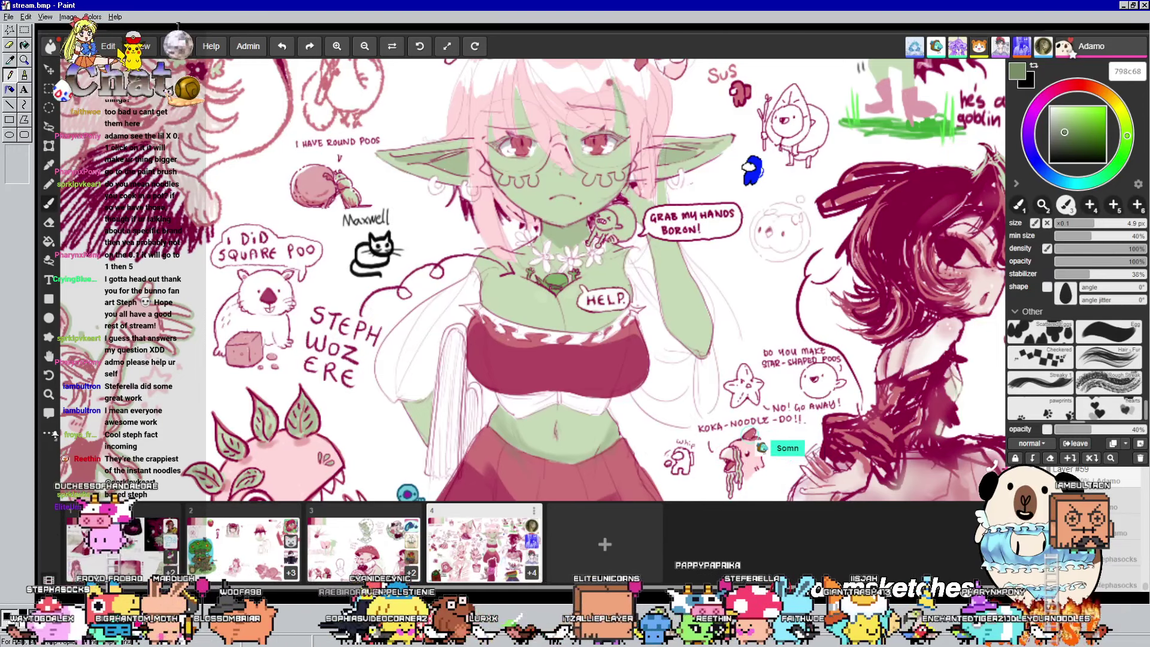
{"action": "left_click_drag", "start_coordinate": [626, 92], "coordinate": [623, 131]}
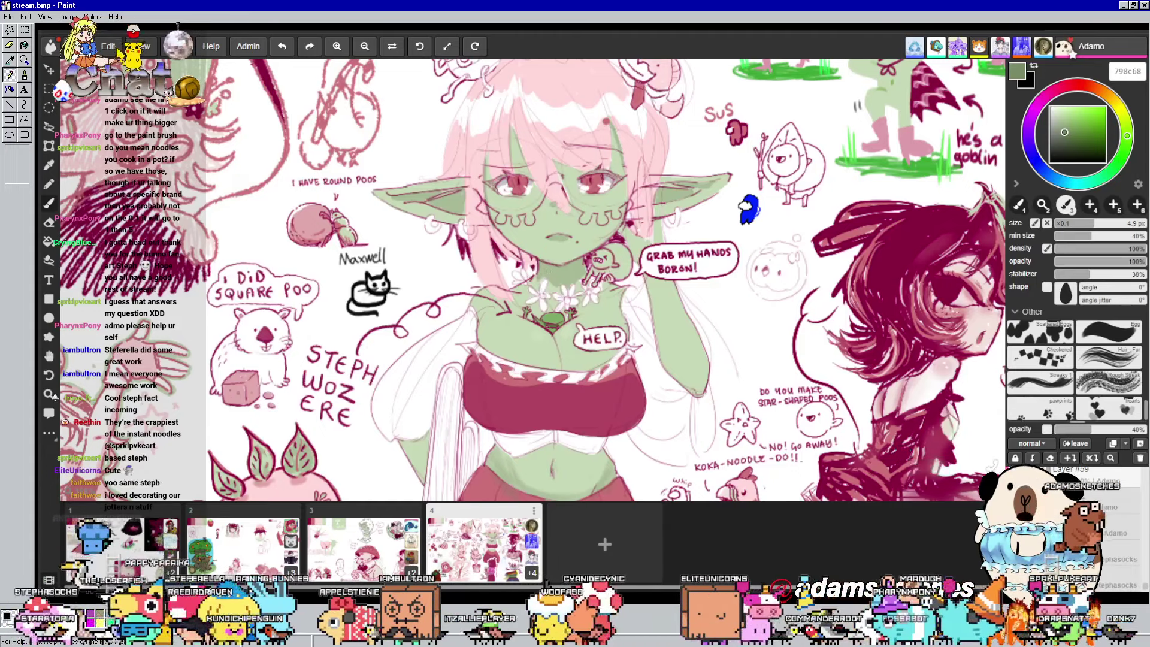
{"action": "left_click_drag", "start_coordinate": [609, 333], "coordinate": [586, 291]}
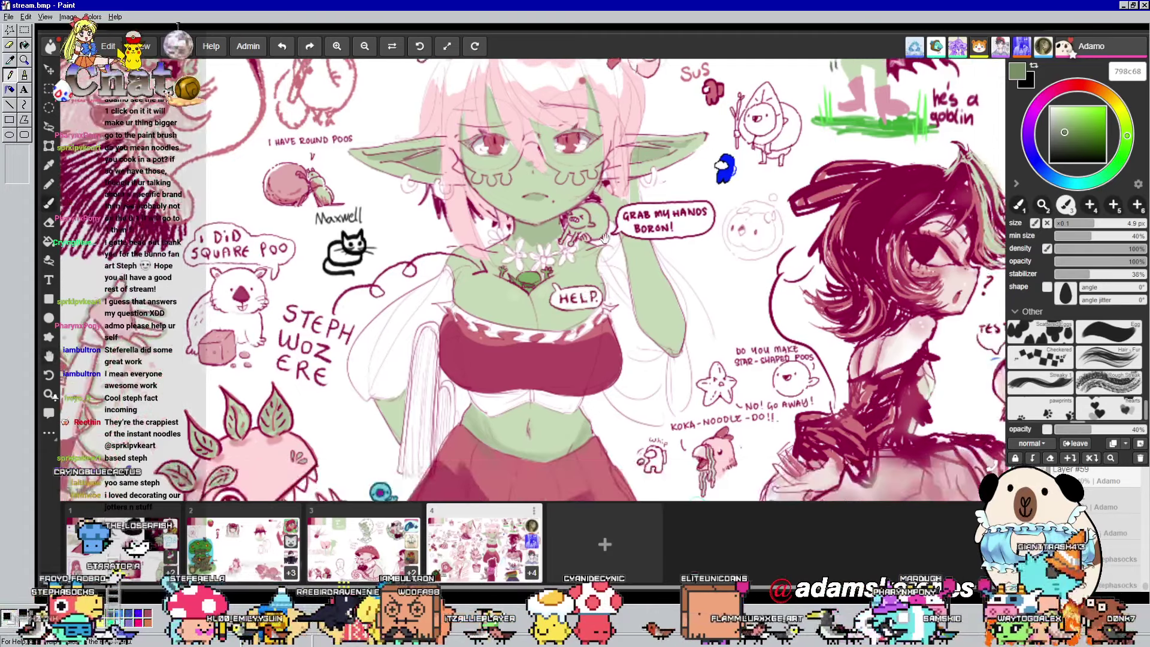
{"action": "left_click", "coordinate": [1064, 223]}
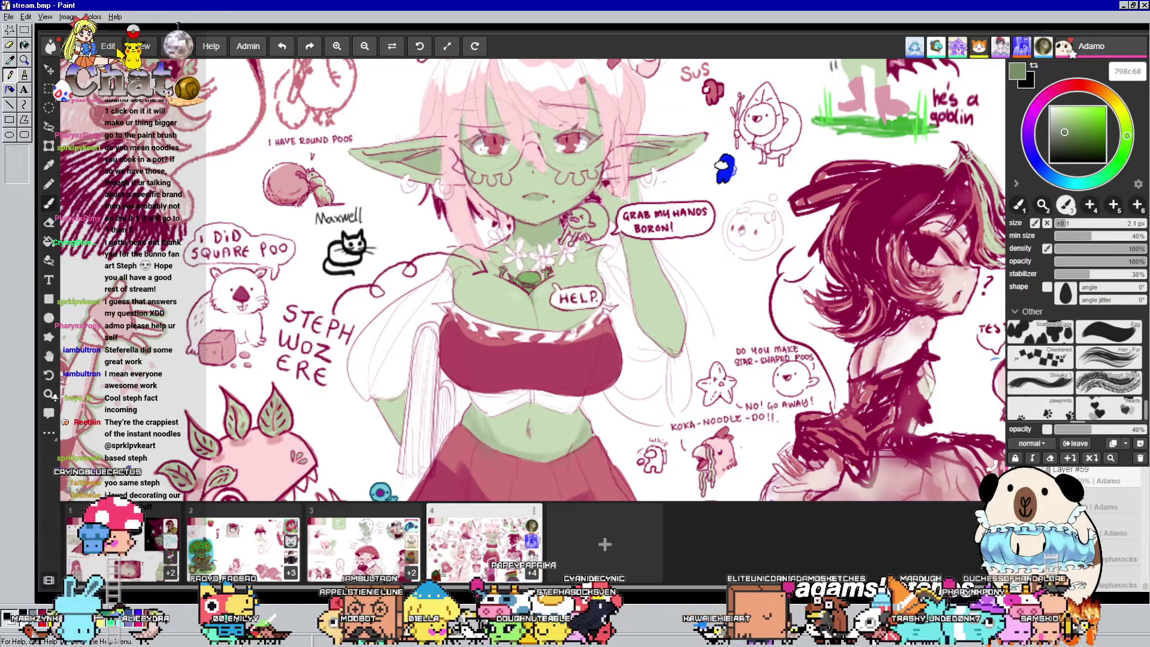
{"action": "left_click_drag", "start_coordinate": [781, 329], "coordinate": [790, 286]}
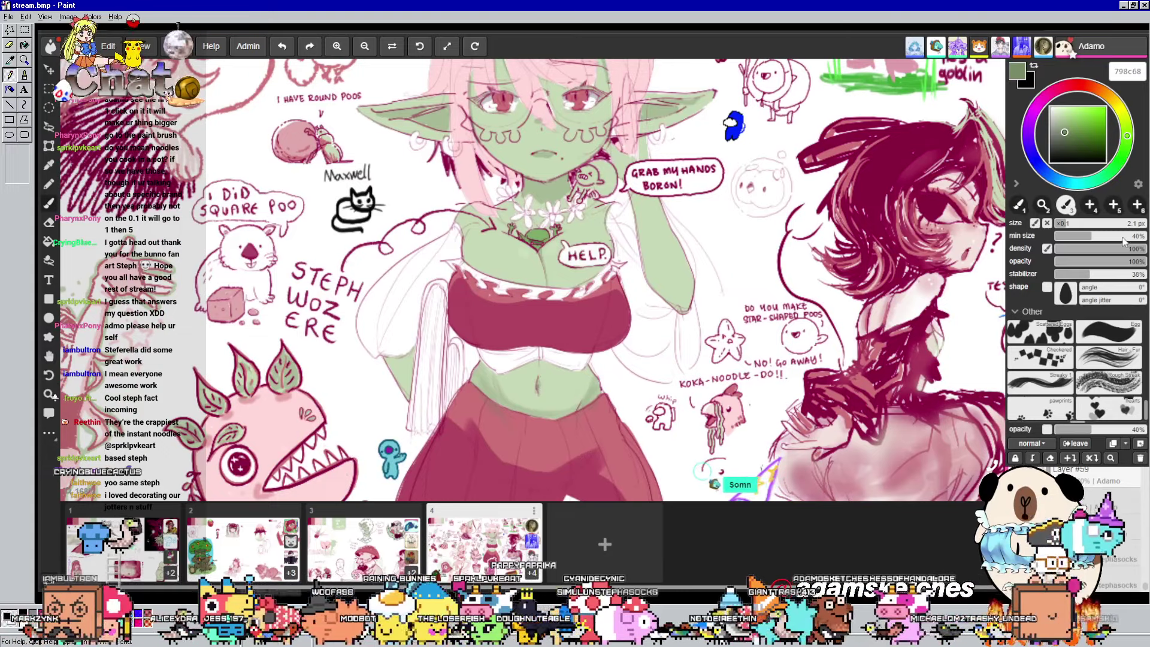
{"action": "left_click", "coordinate": [1081, 223]}
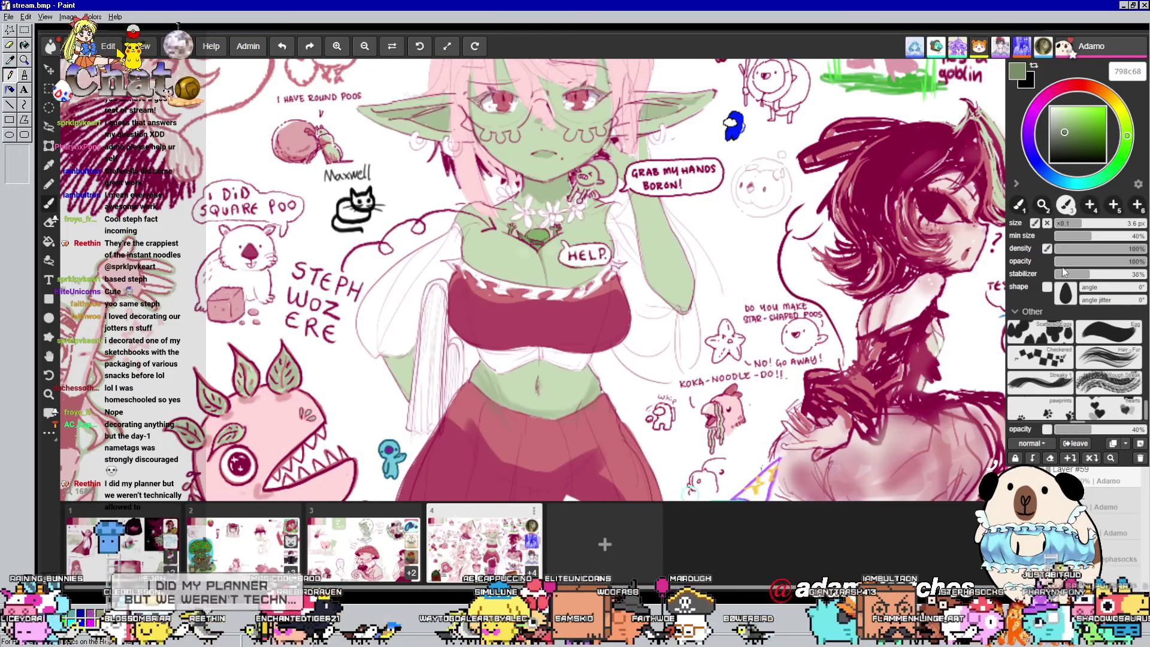
{"action": "left_click", "coordinate": [1106, 326]}
{"action": "left_click", "coordinate": [1106, 223]}
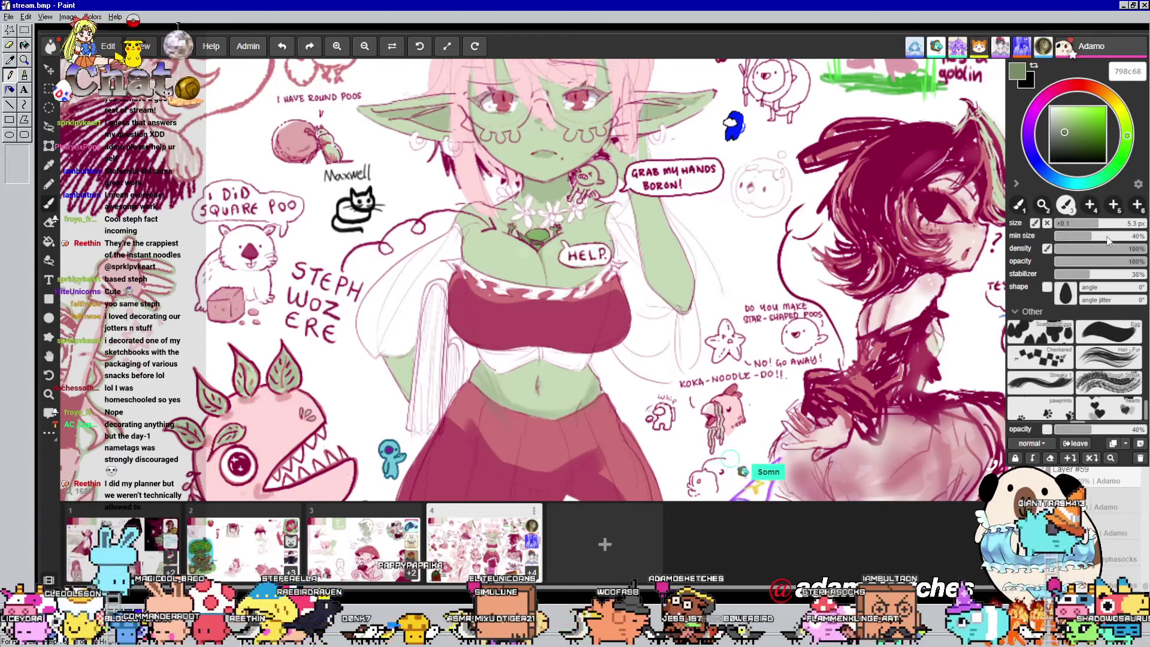
{"action": "left_click", "coordinate": [1118, 223]}
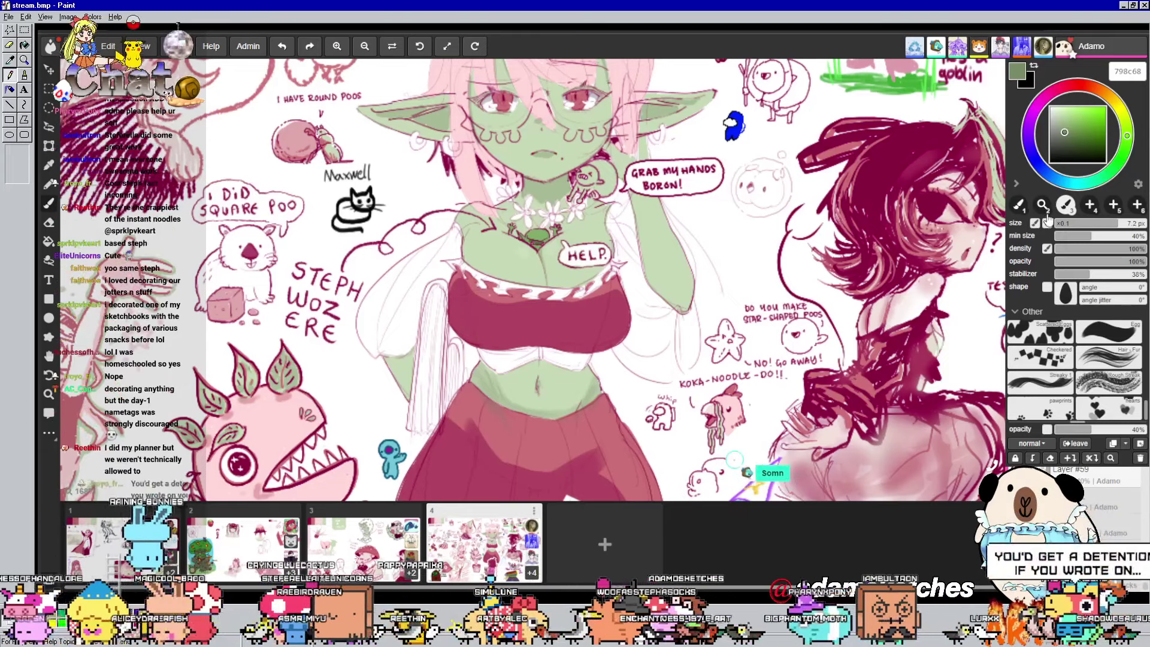
{"action": "left_click", "coordinate": [1132, 224]}
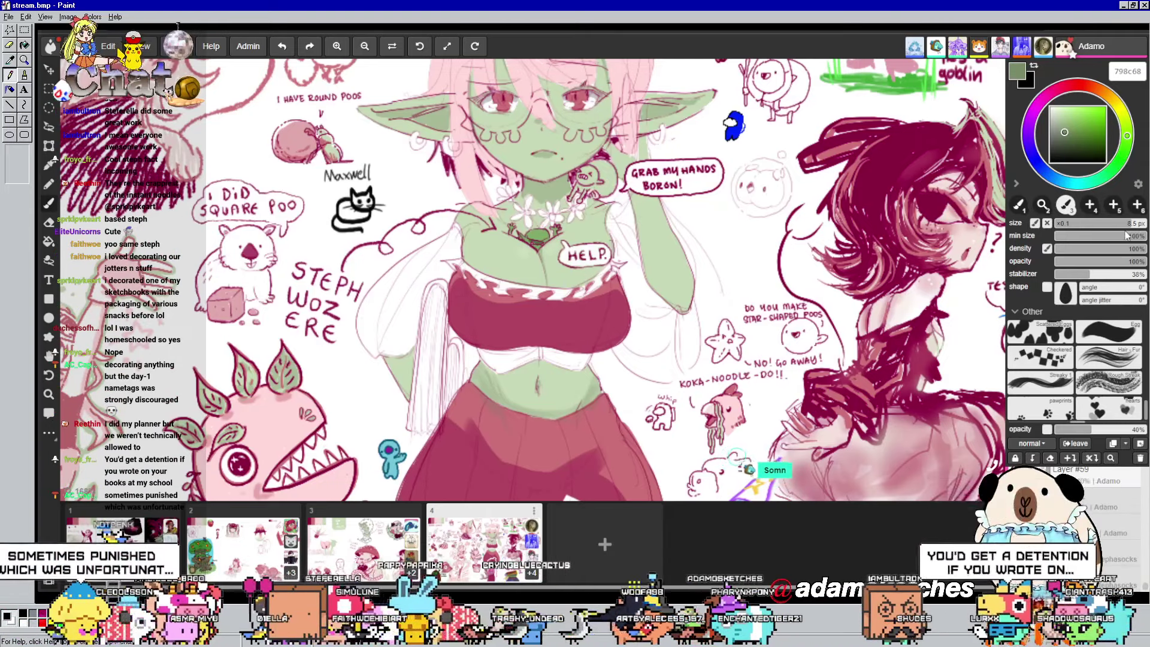
{"action": "left_click", "coordinate": [1091, 237]}
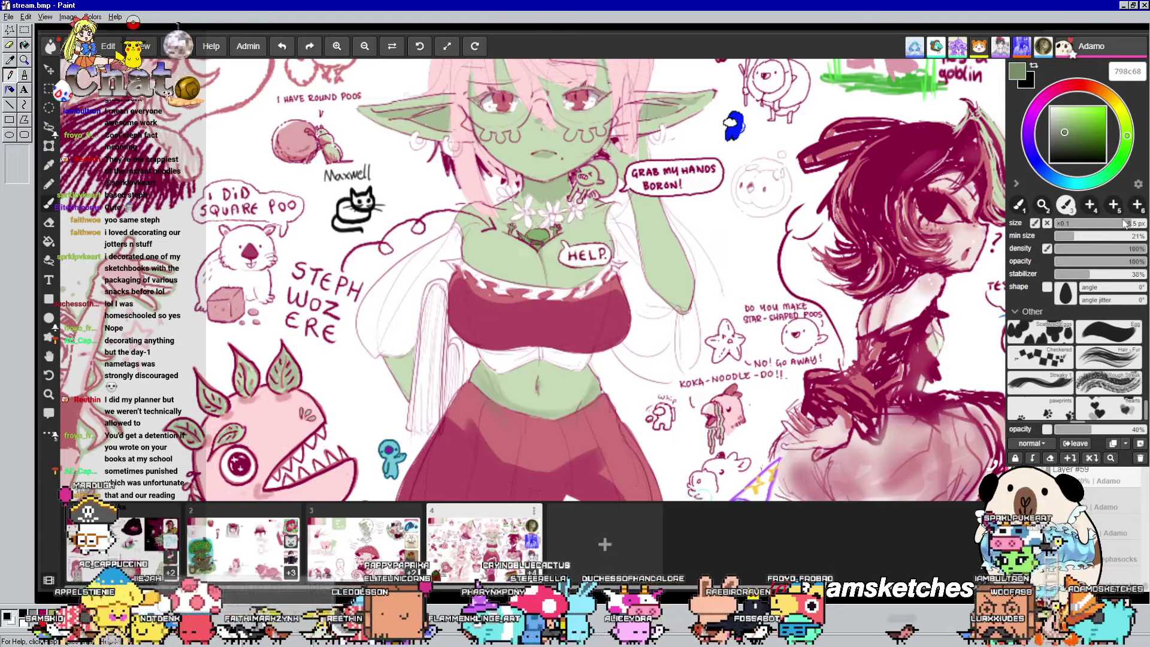
Shade the character's raised arm down to the elbow with the darker green 798c68
{"action": "left_click_drag", "start_coordinate": [638, 221], "coordinate": [687, 303]}
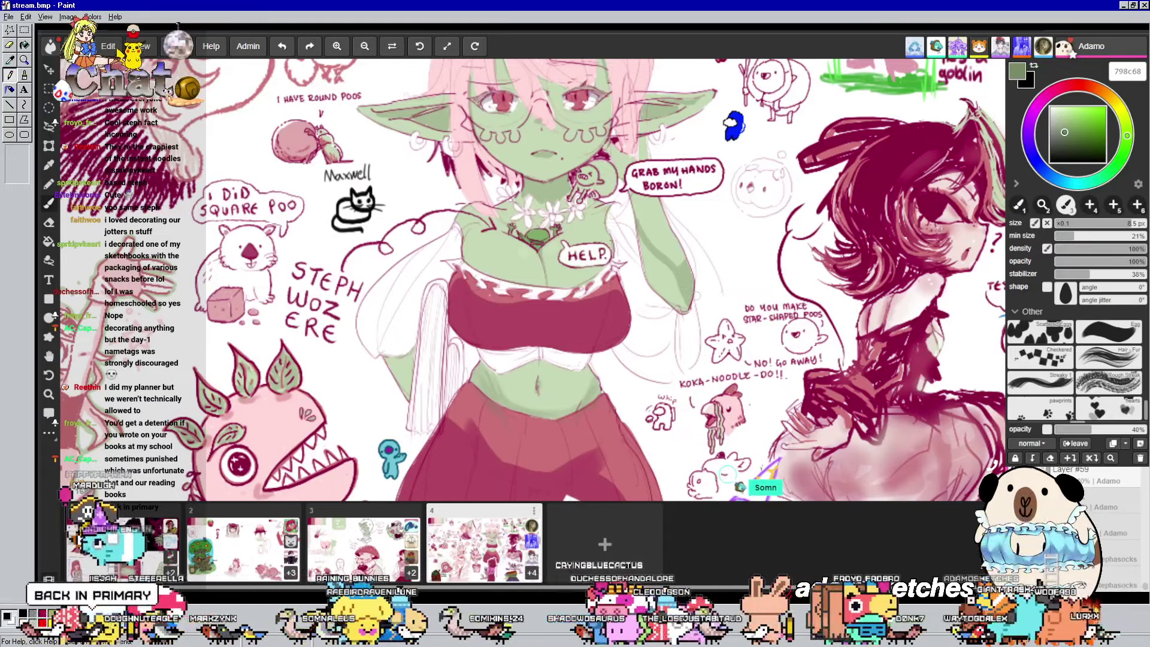
{"action": "left_click_drag", "start_coordinate": [633, 229], "coordinate": [662, 297]}
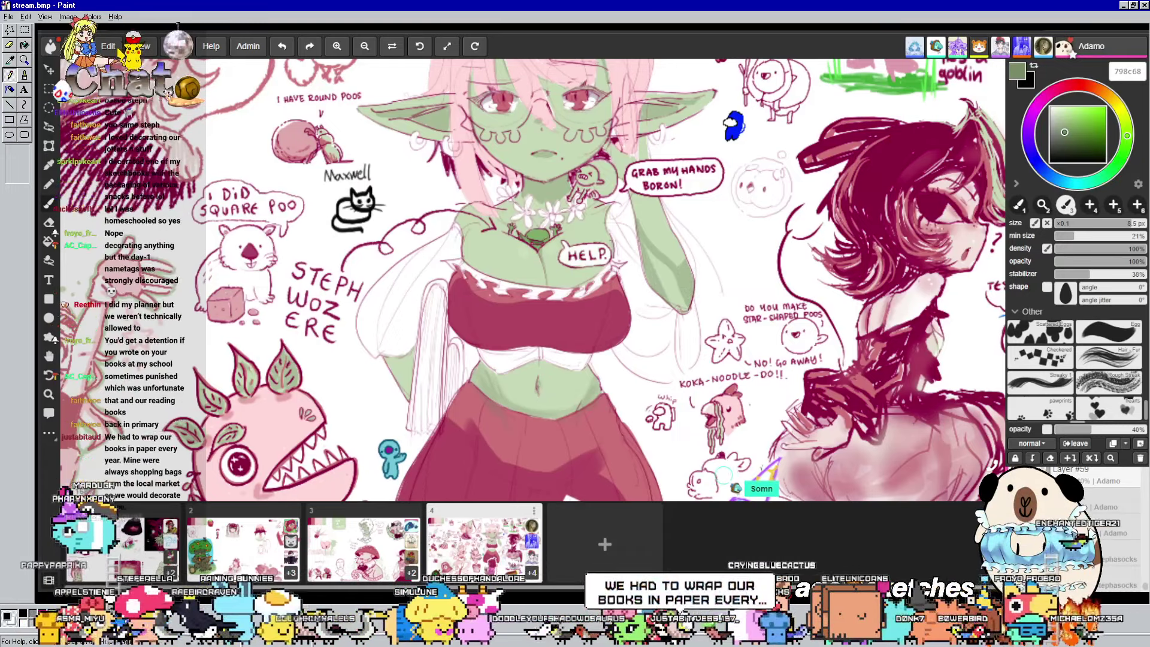
{"action": "mouse_move", "coordinate": [649, 252]}
{"action": "left_mouse_down"}
{"action": "mouse_move", "coordinate": [675, 308]}
{"action": "mouse_move", "coordinate": [663, 273]}
{"action": "left_mouse_up"}
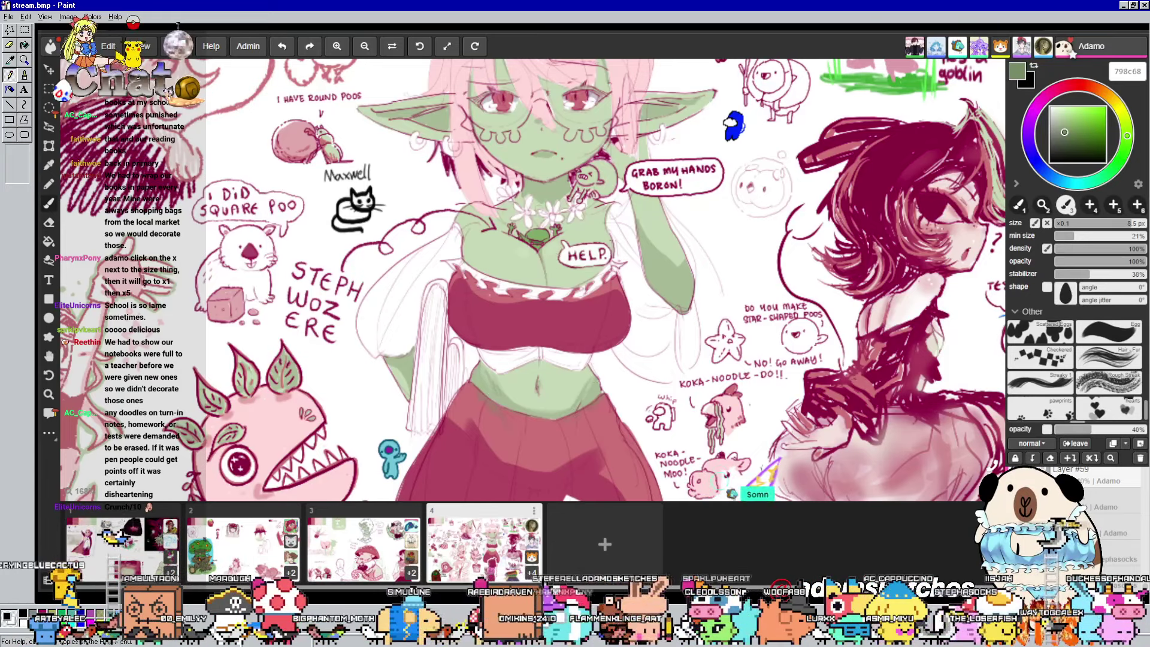
{"action": "left_click_drag", "start_coordinate": [675, 236], "coordinate": [692, 276]}
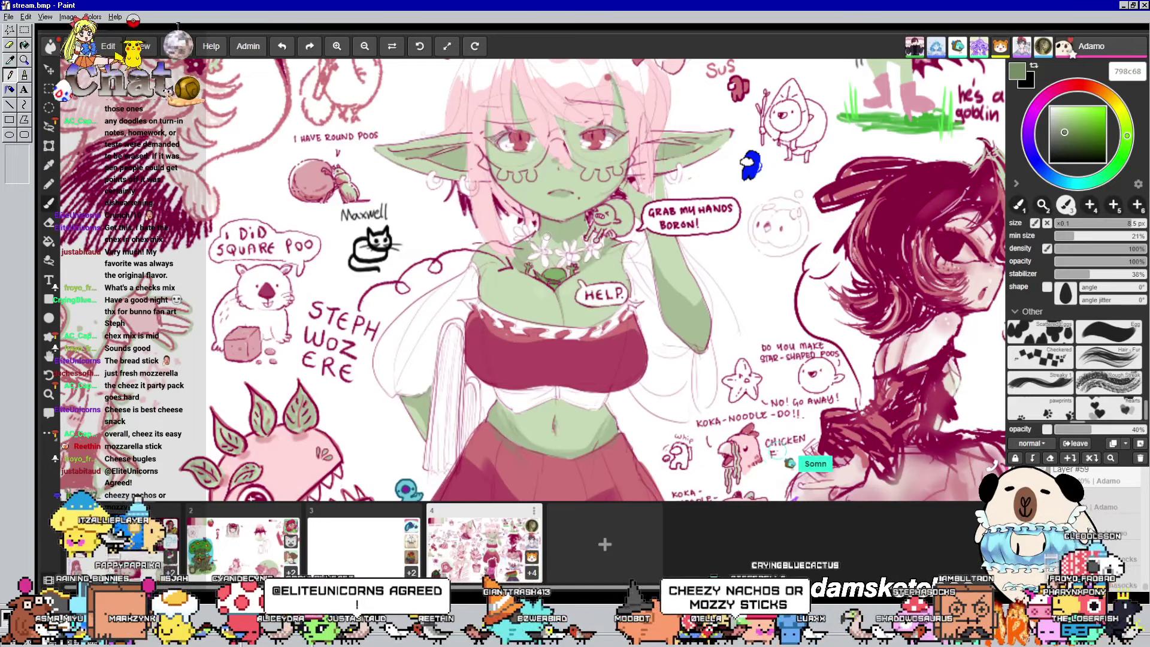
{"action": "left_click_drag", "start_coordinate": [662, 293], "coordinate": [657, 267]}
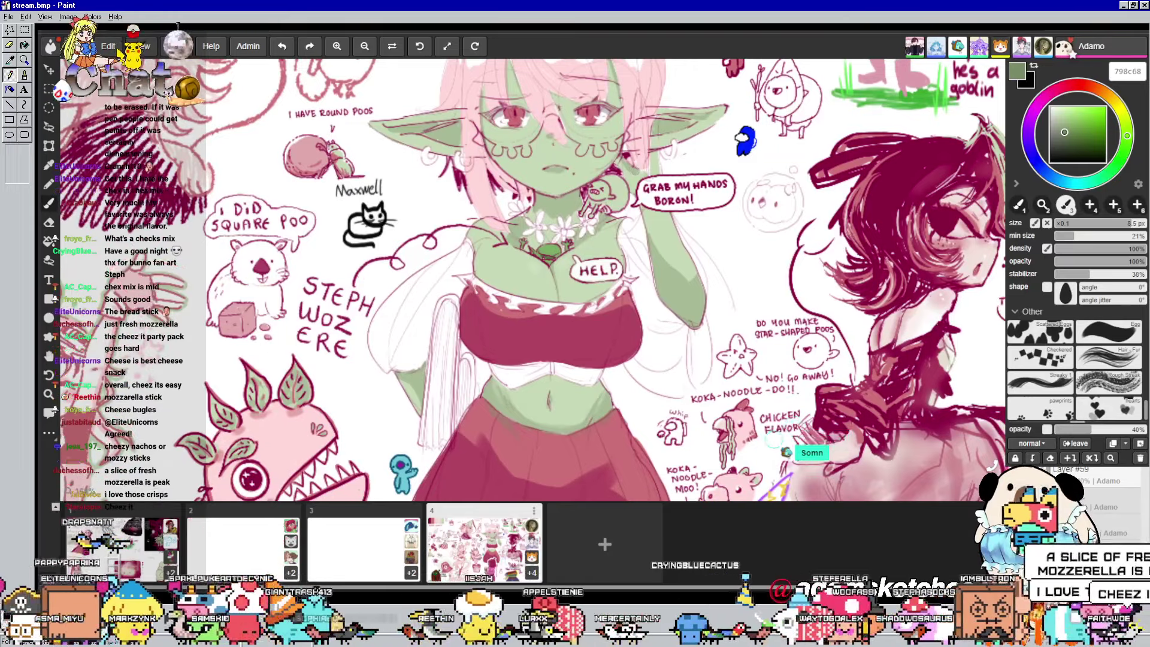
{"action": "left_click_drag", "start_coordinate": [629, 254], "coordinate": [648, 198]}
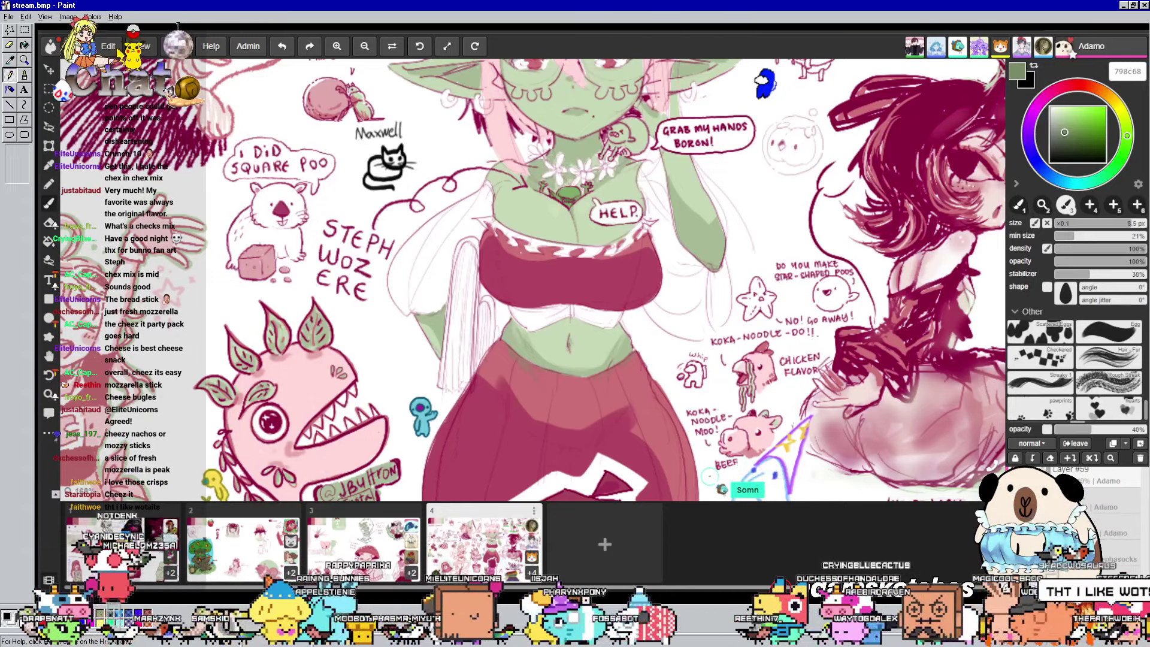
Examine the green-skinned character's coloring and shading from the skirt and midriff up to the face and hair
{"action": "key", "text": "space"}
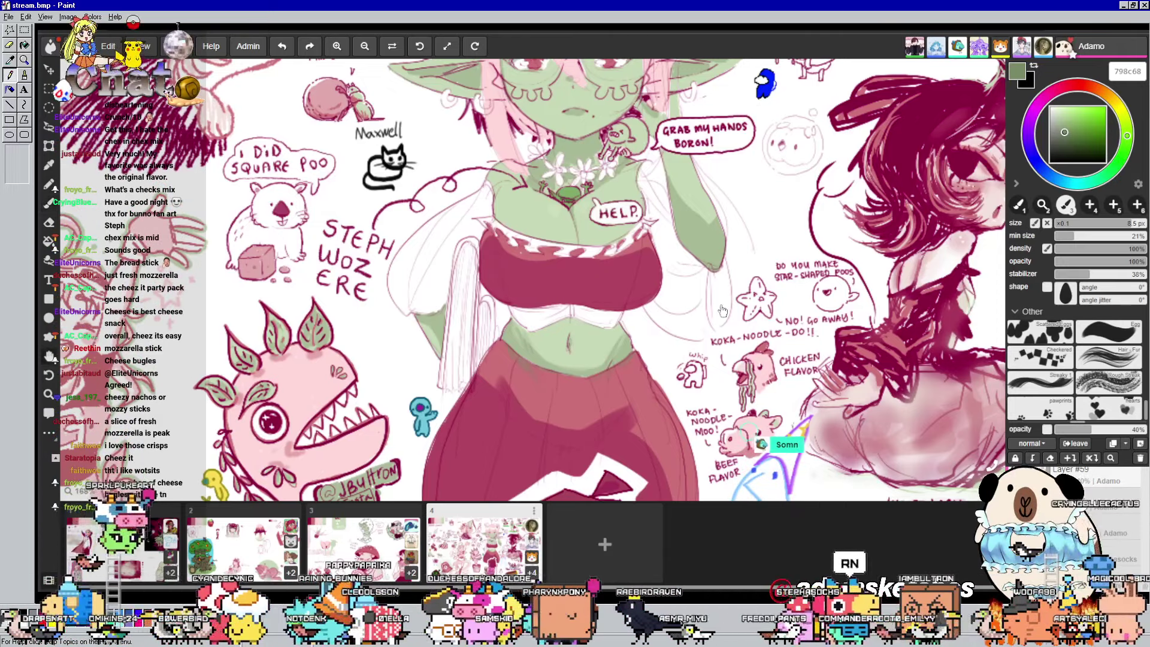
{"action": "left_click_drag", "start_coordinate": [721, 306], "coordinate": [698, 245]}
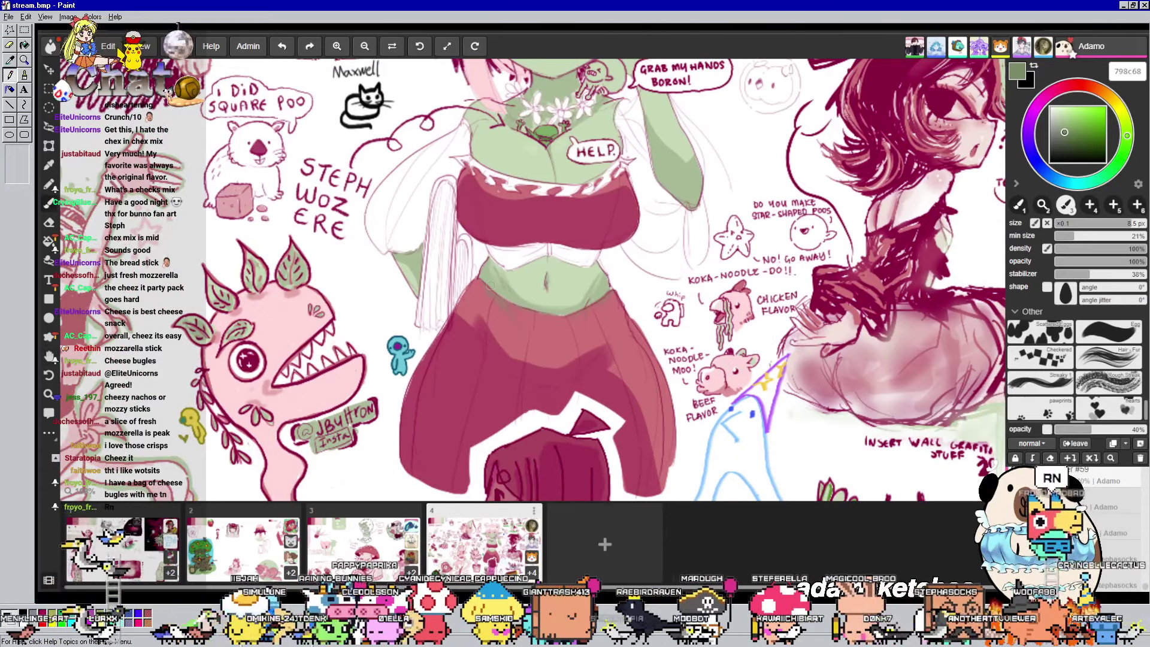
{"action": "scroll", "coordinate": [713, 299], "scroll_direction": "up", "scroll_amount": 2}
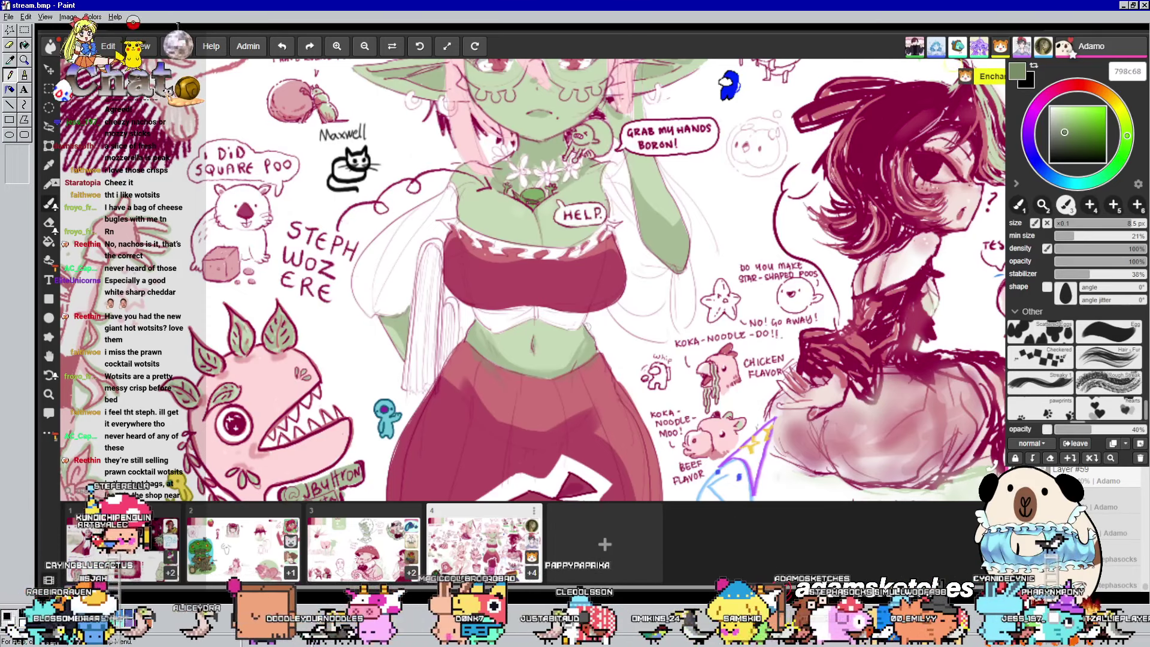
{"action": "left_click_drag", "start_coordinate": [602, 315], "coordinate": [573, 394]}
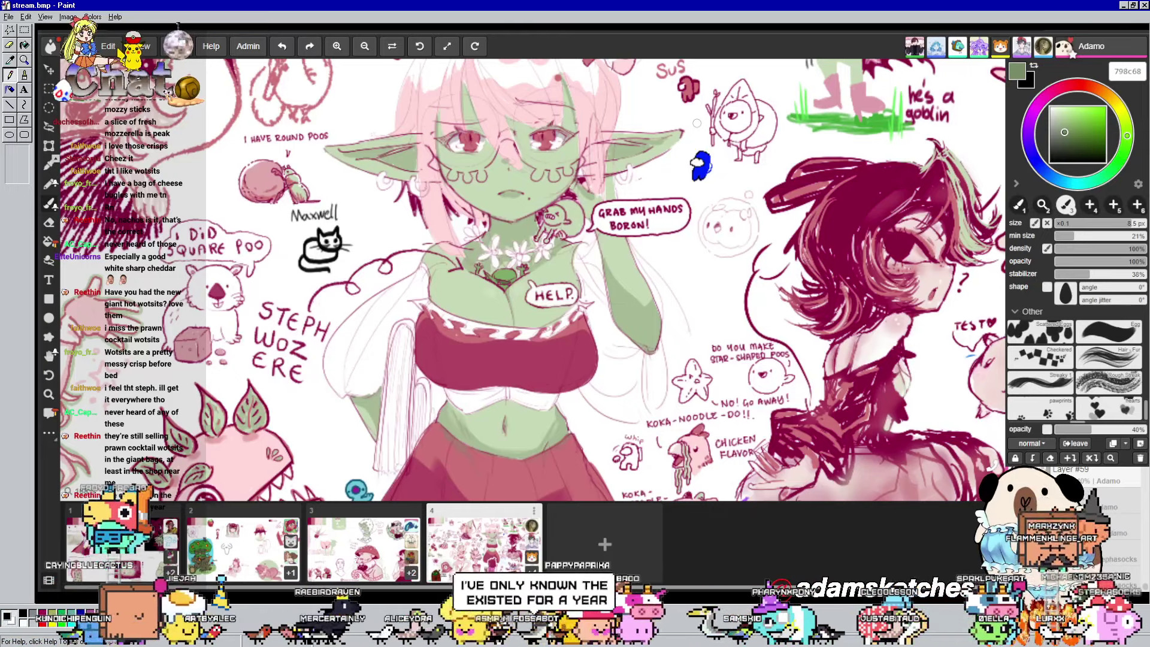
{"action": "left_click_drag", "start_coordinate": [677, 170], "coordinate": [691, 258]}
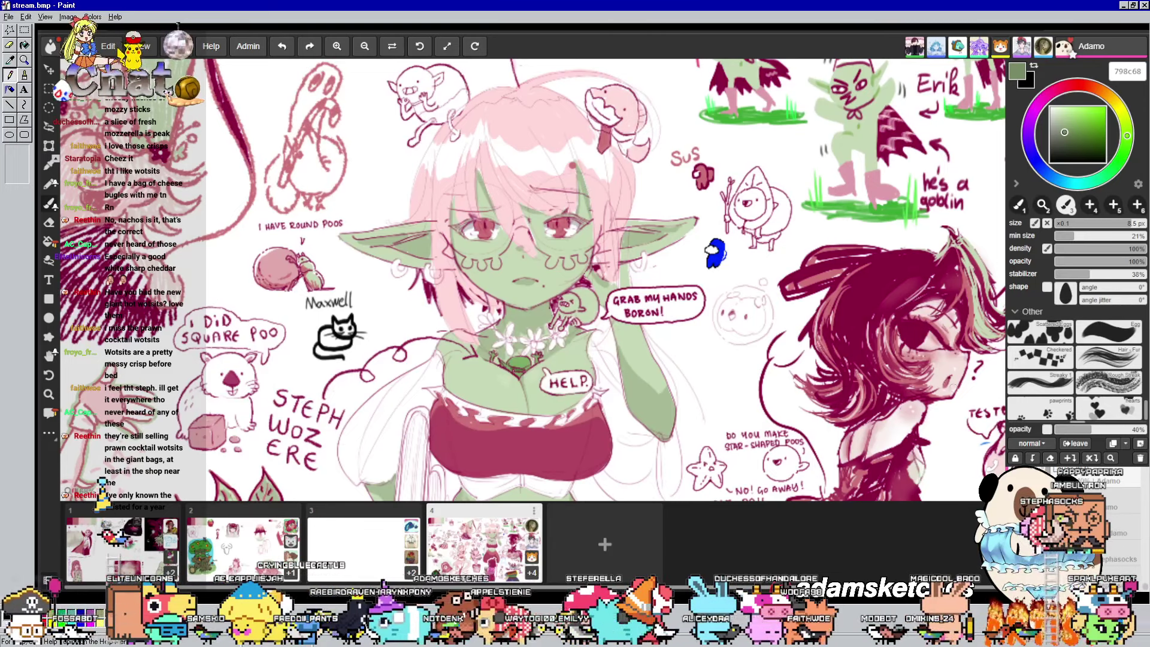
Examine the whole of canvas 4 to compare the green-skinned character with the surrounding drawings
{"action": "scroll", "coordinate": [550, 358], "scroll_direction": "down", "scroll_amount": 5}
{"action": "key", "text": "space"}
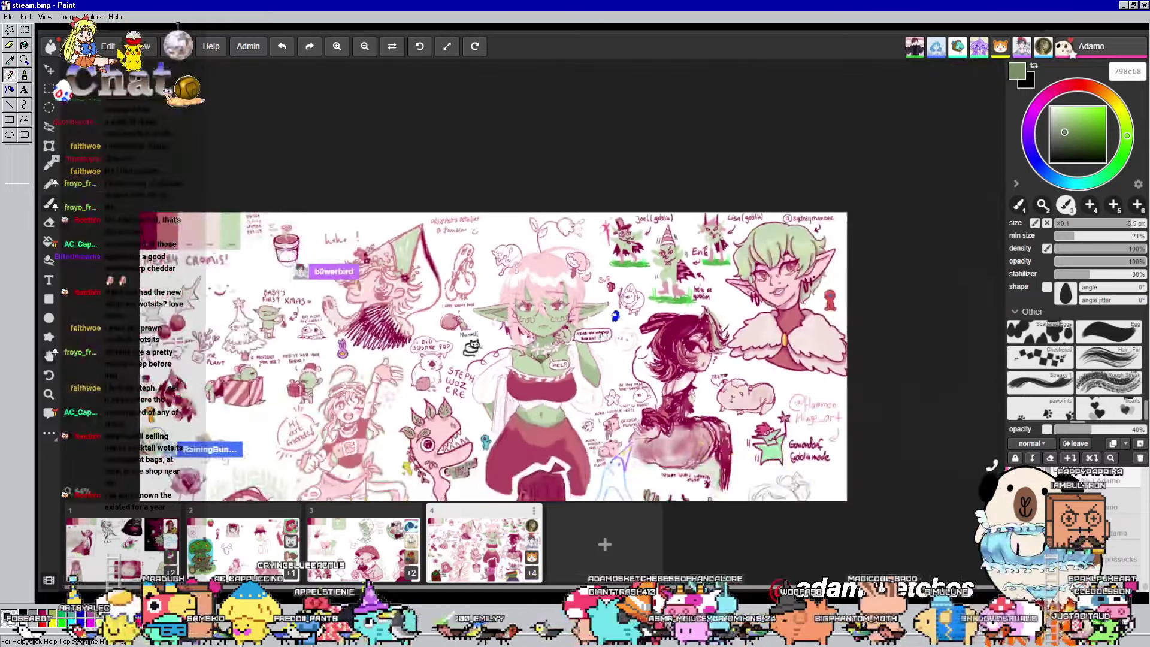
{"action": "left_click_drag", "start_coordinate": [604, 359], "coordinate": [578, 276]}
{"action": "scroll", "coordinate": [645, 284], "scroll_direction": "down", "scroll_amount": 2}
{"action": "key", "text": "space"}
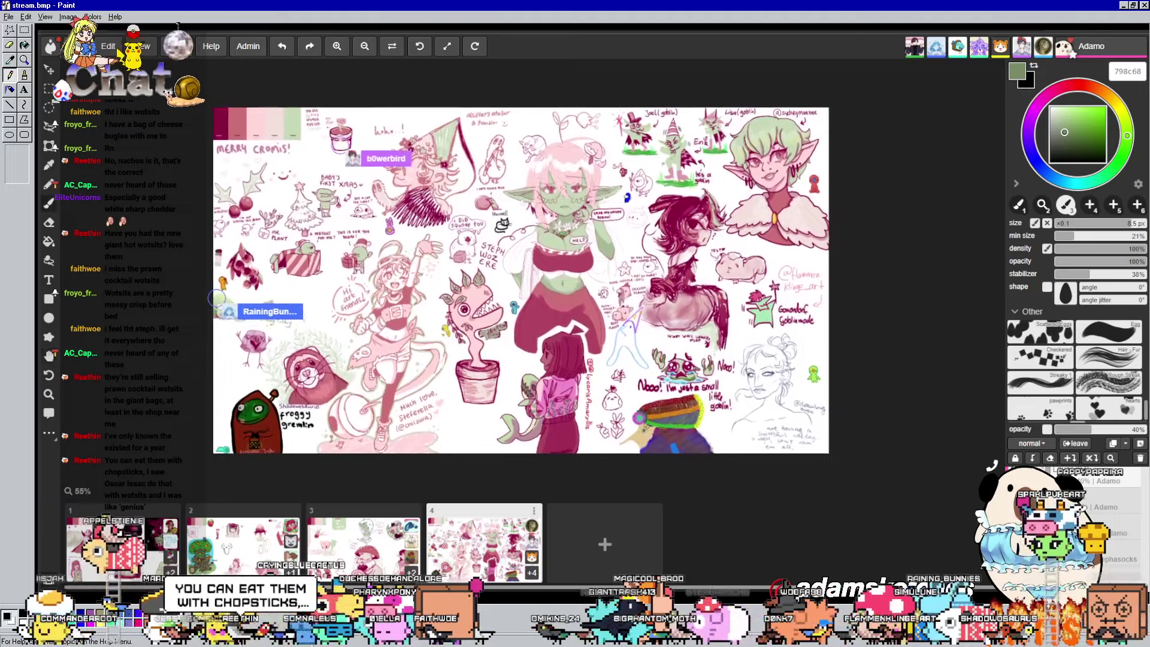
{"action": "scroll", "coordinate": [579, 277], "scroll_direction": "up", "scroll_amount": 1}
{"action": "key", "text": "space"}
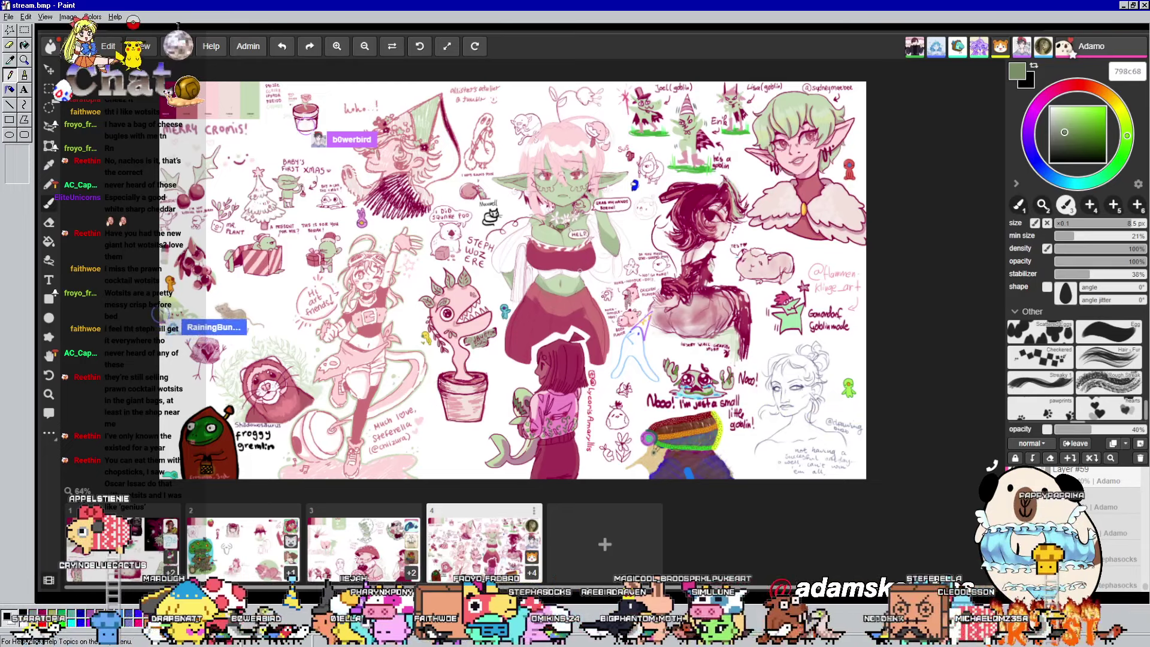
{"action": "left_click_drag", "start_coordinate": [577, 273], "coordinate": [568, 281]}
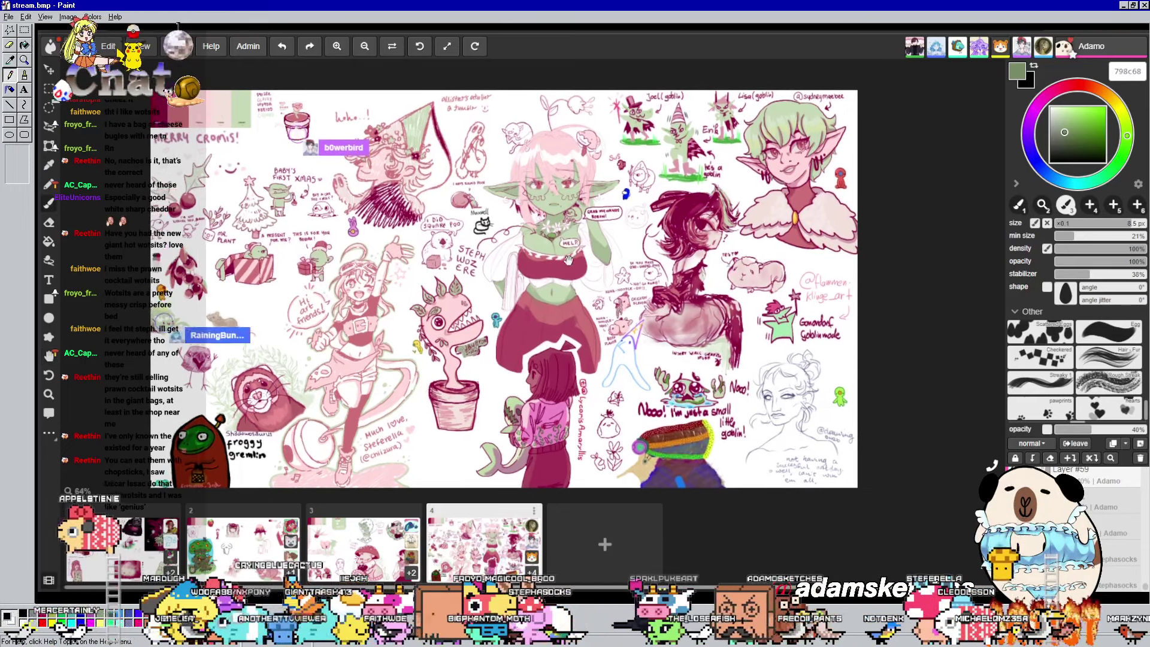